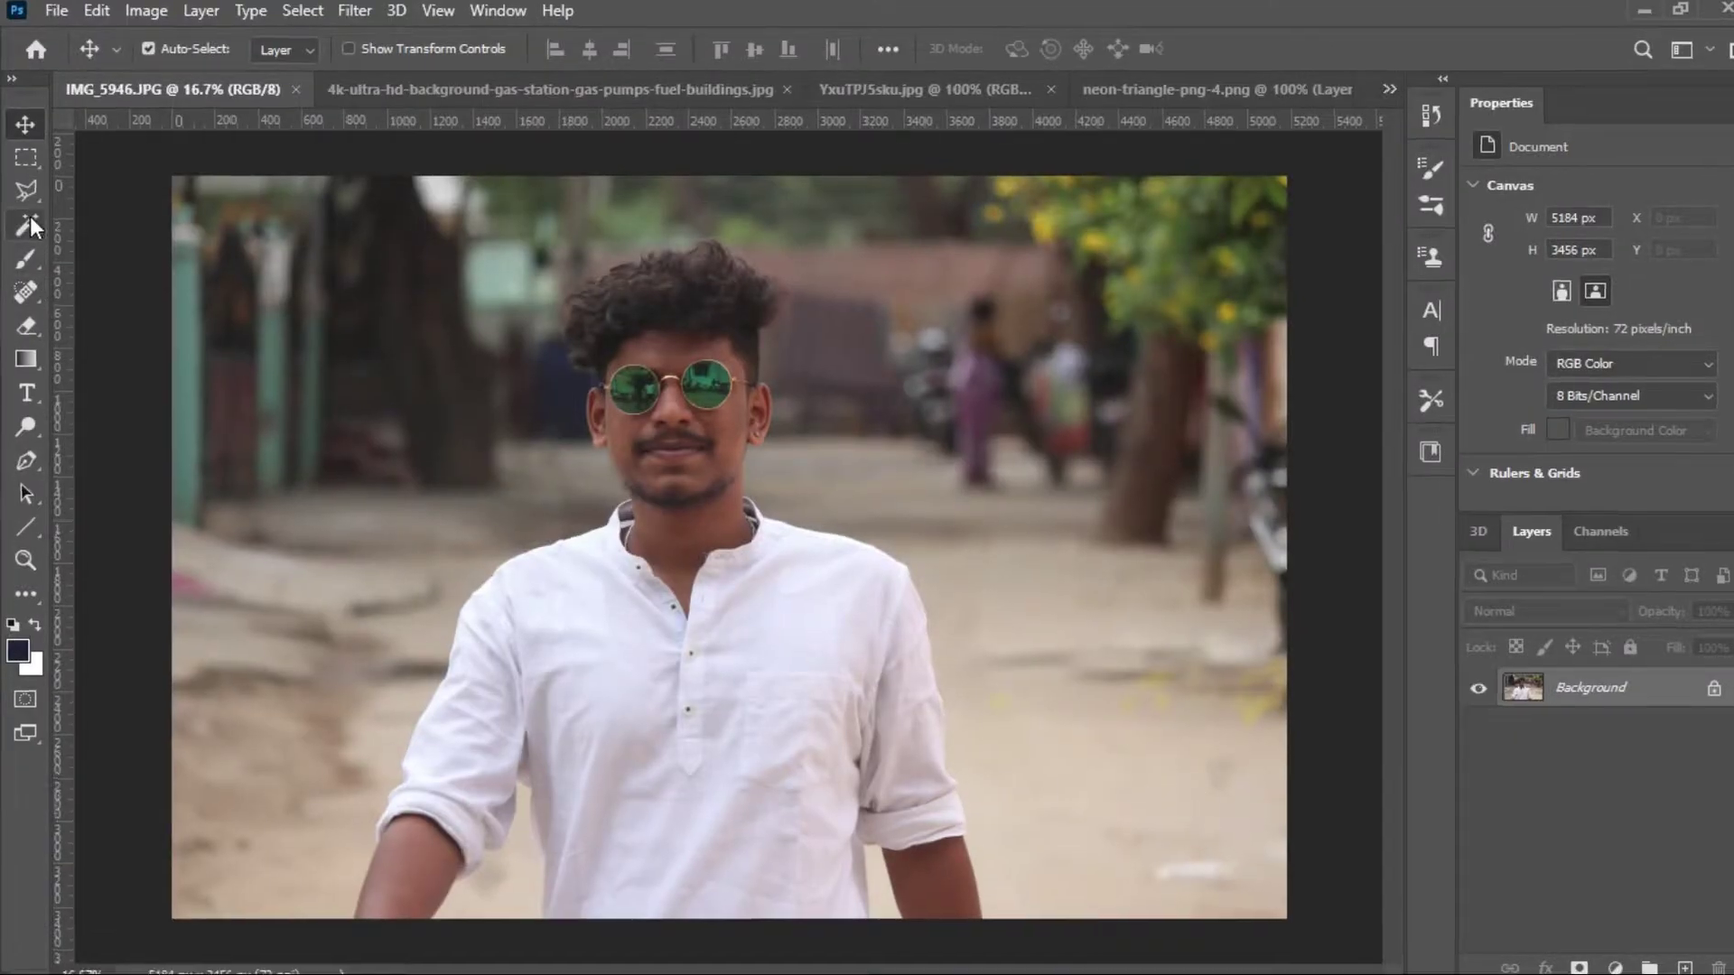
- Show the alternative selection tools in the Magic Wand group's flyout
right_click(27, 221)
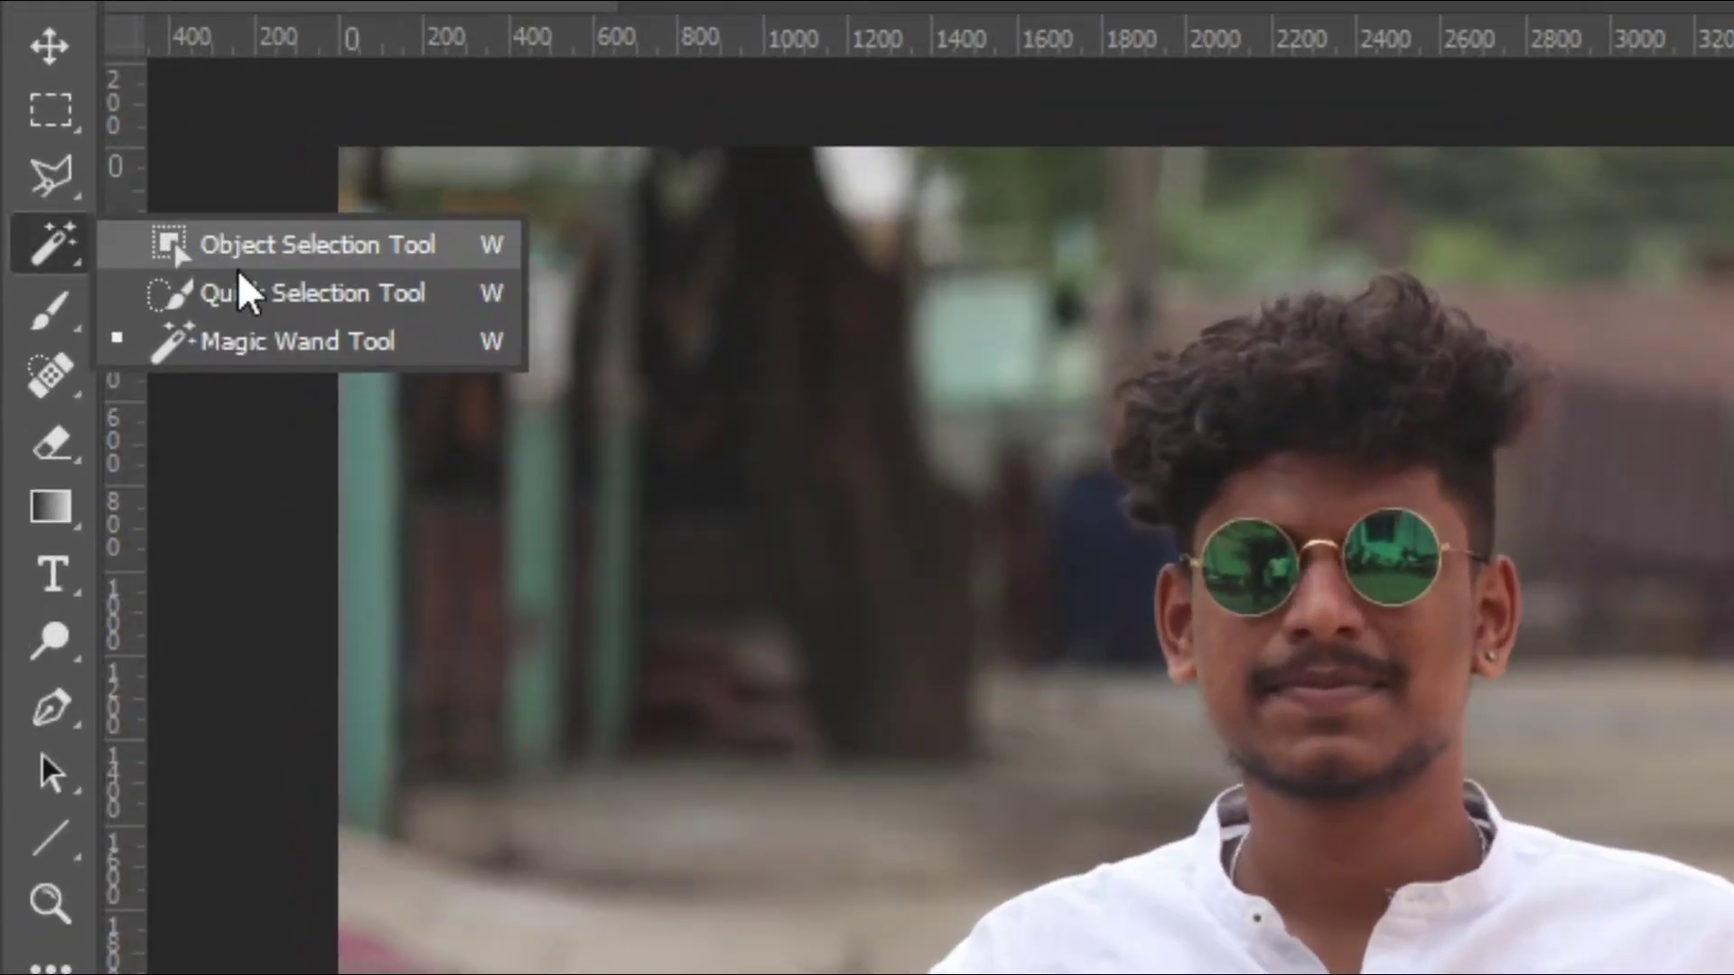
- Roughly outline the man with the Object Selection Tool
left_click(237, 266)
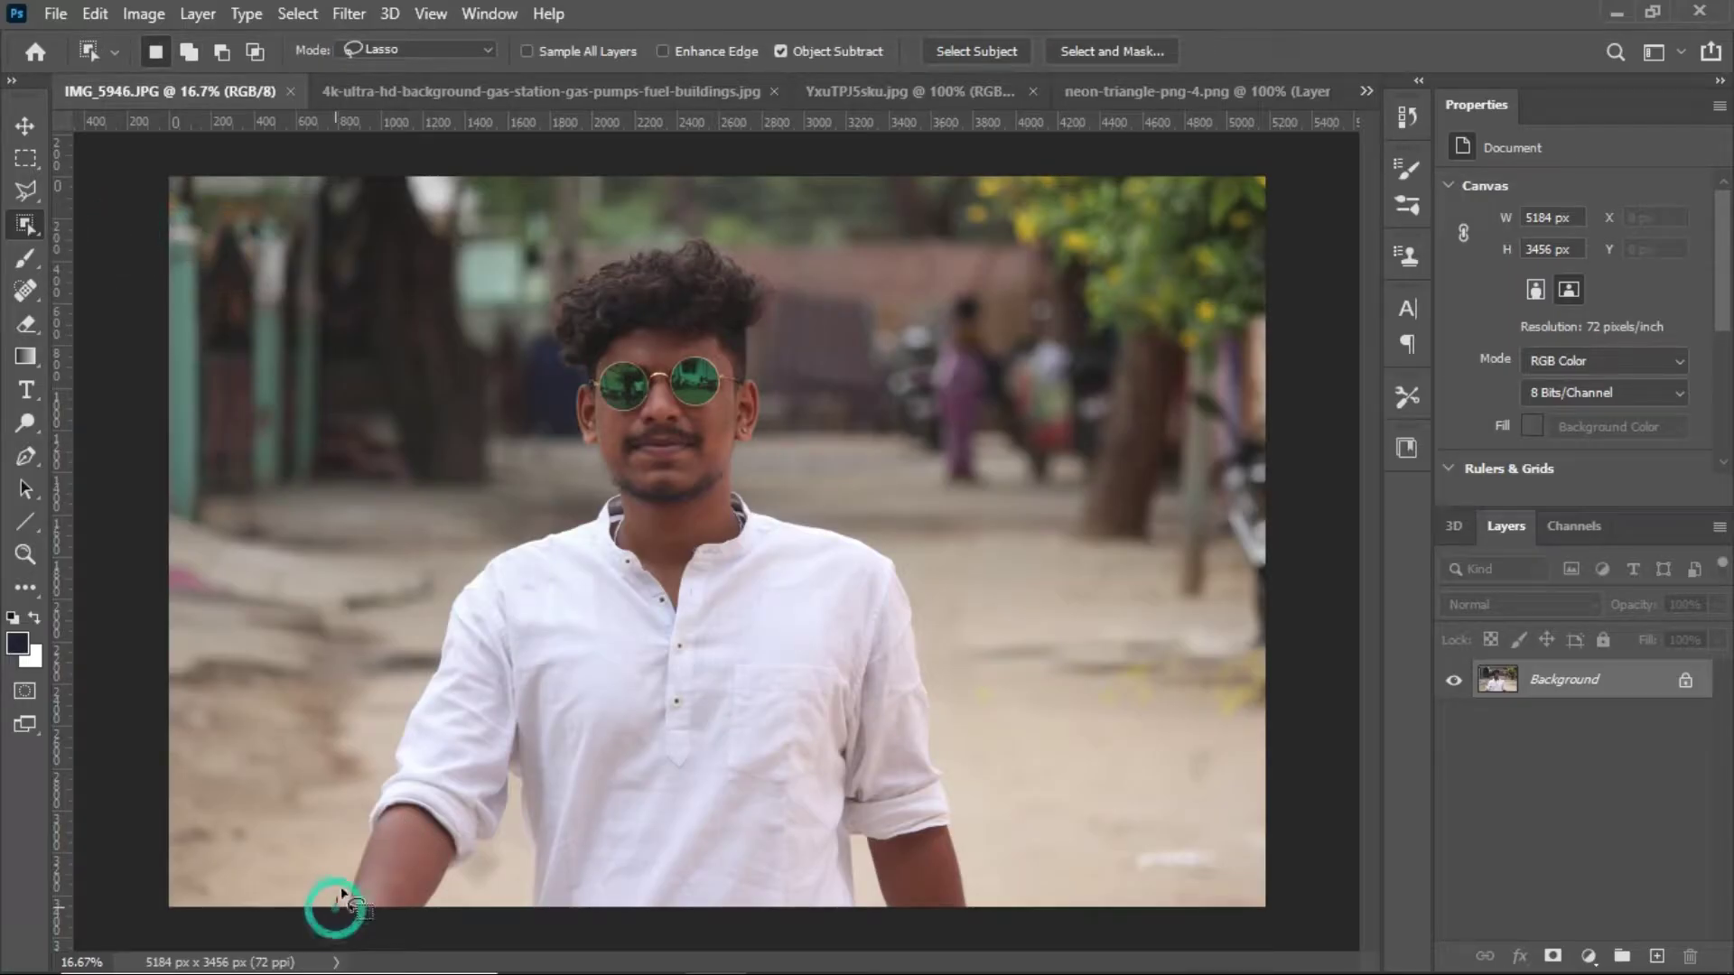
left_click_drag(341, 894, 411, 683)
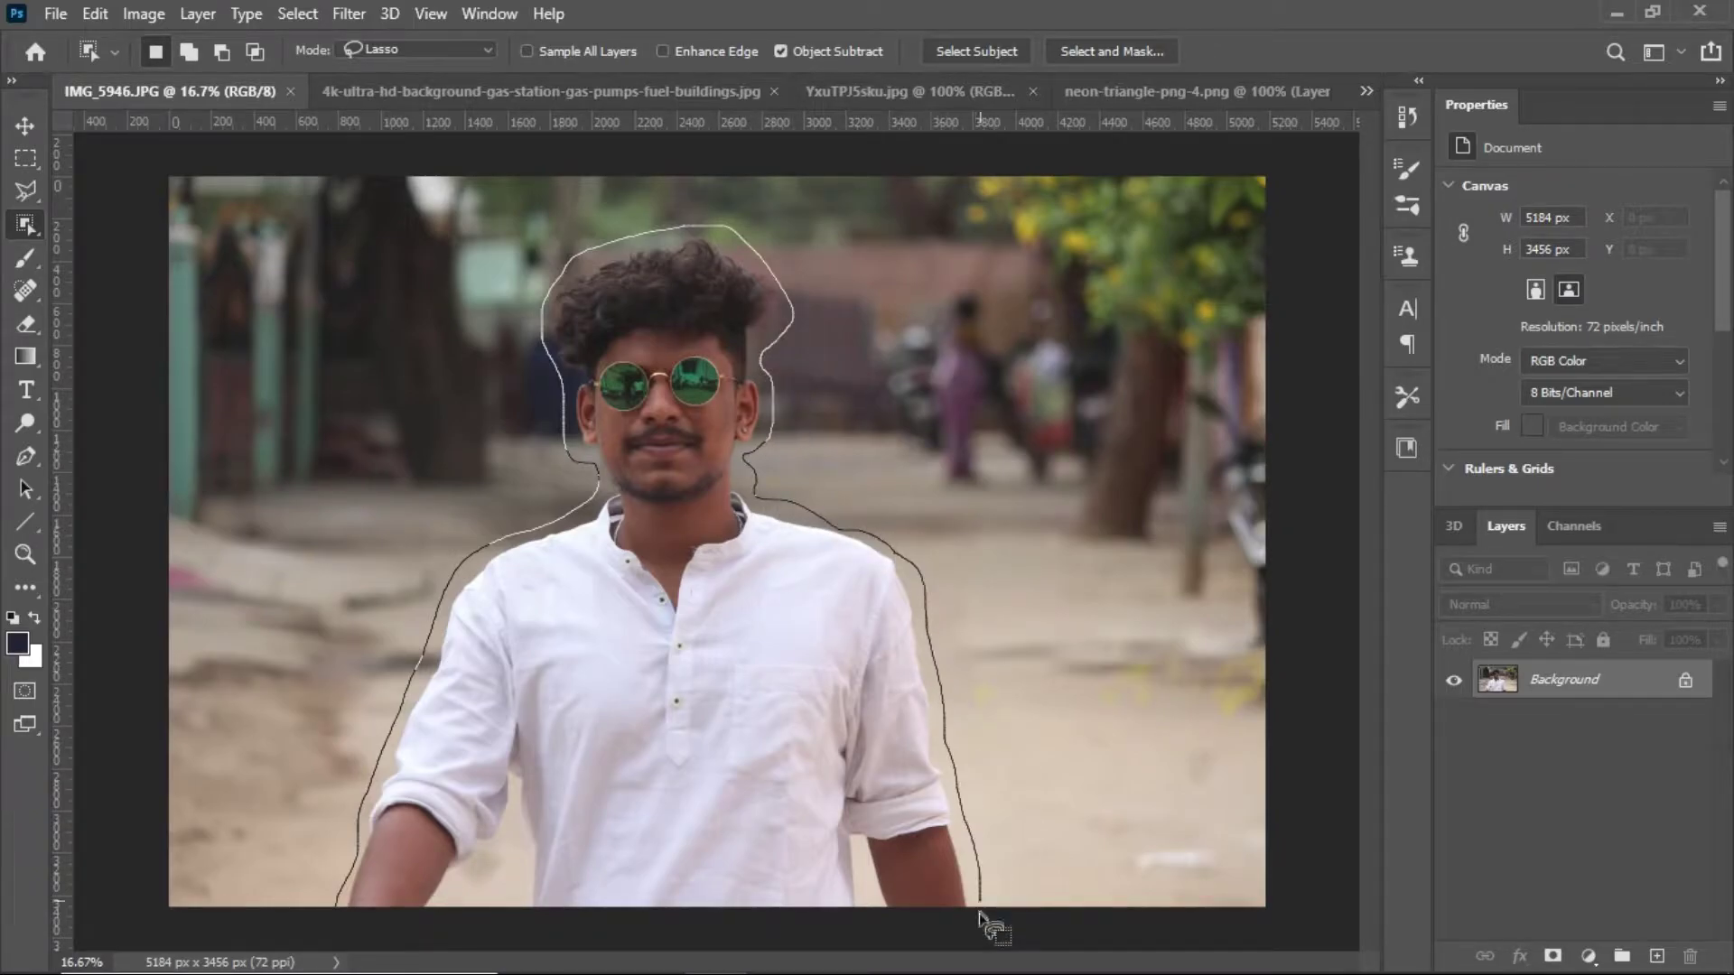
left_click_drag(863, 914, 860, 956)
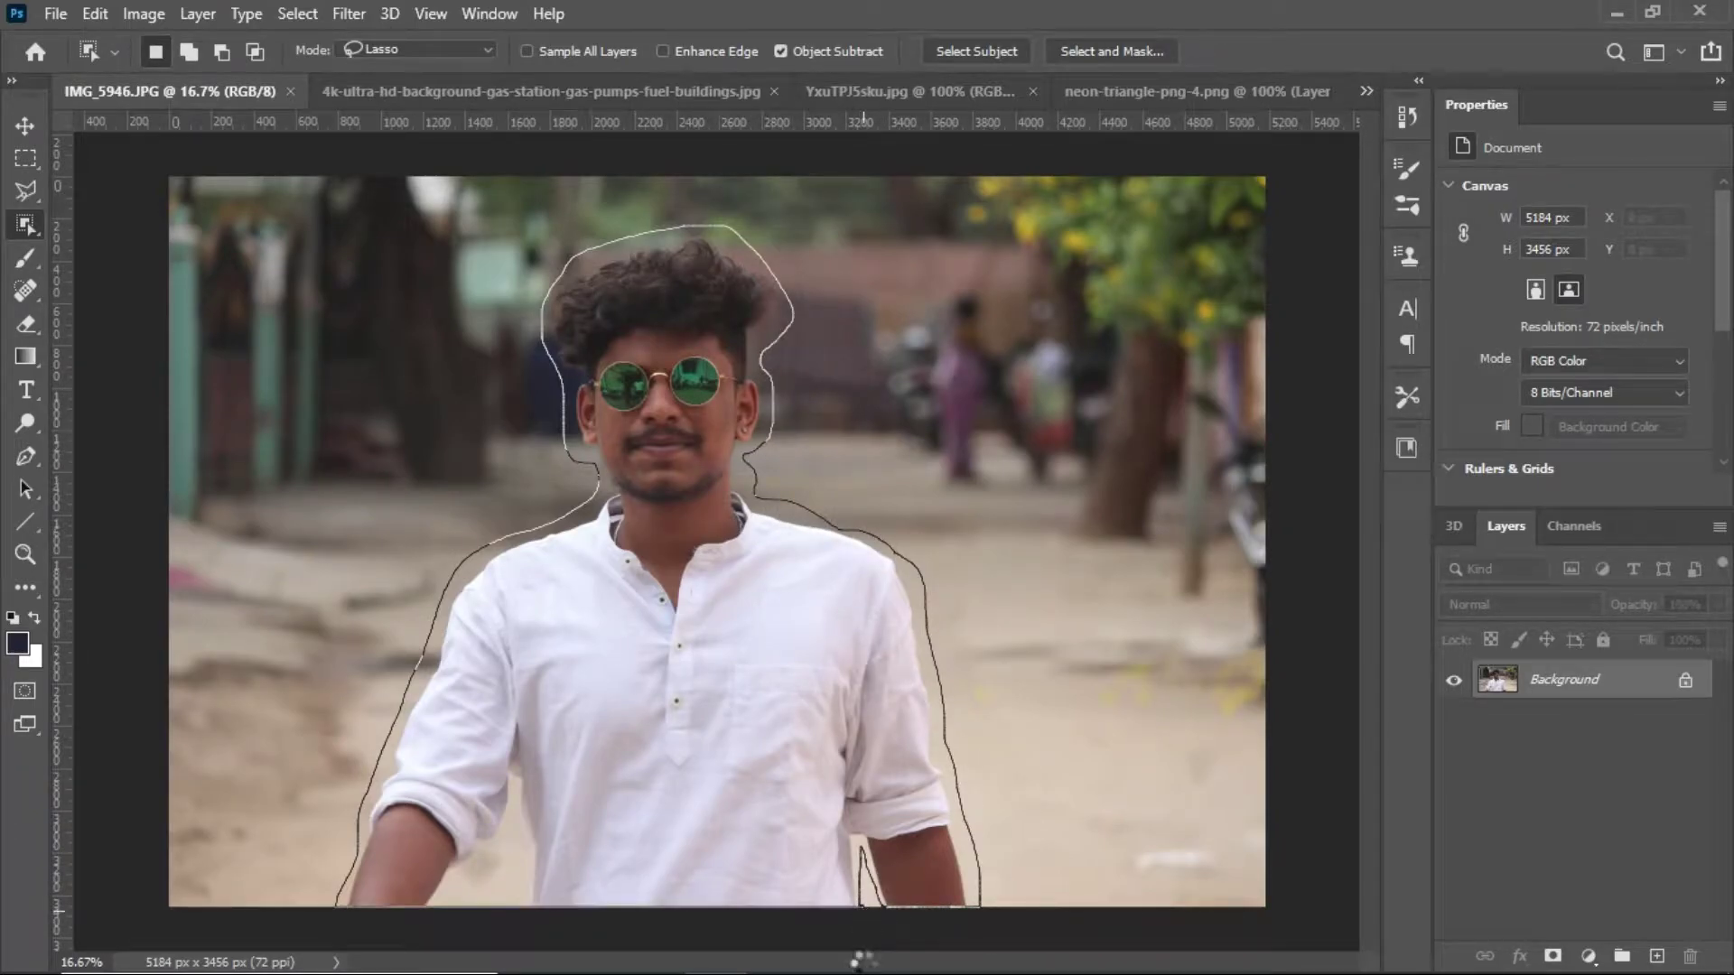
scroll(402, 882, "up", 3, "alt")
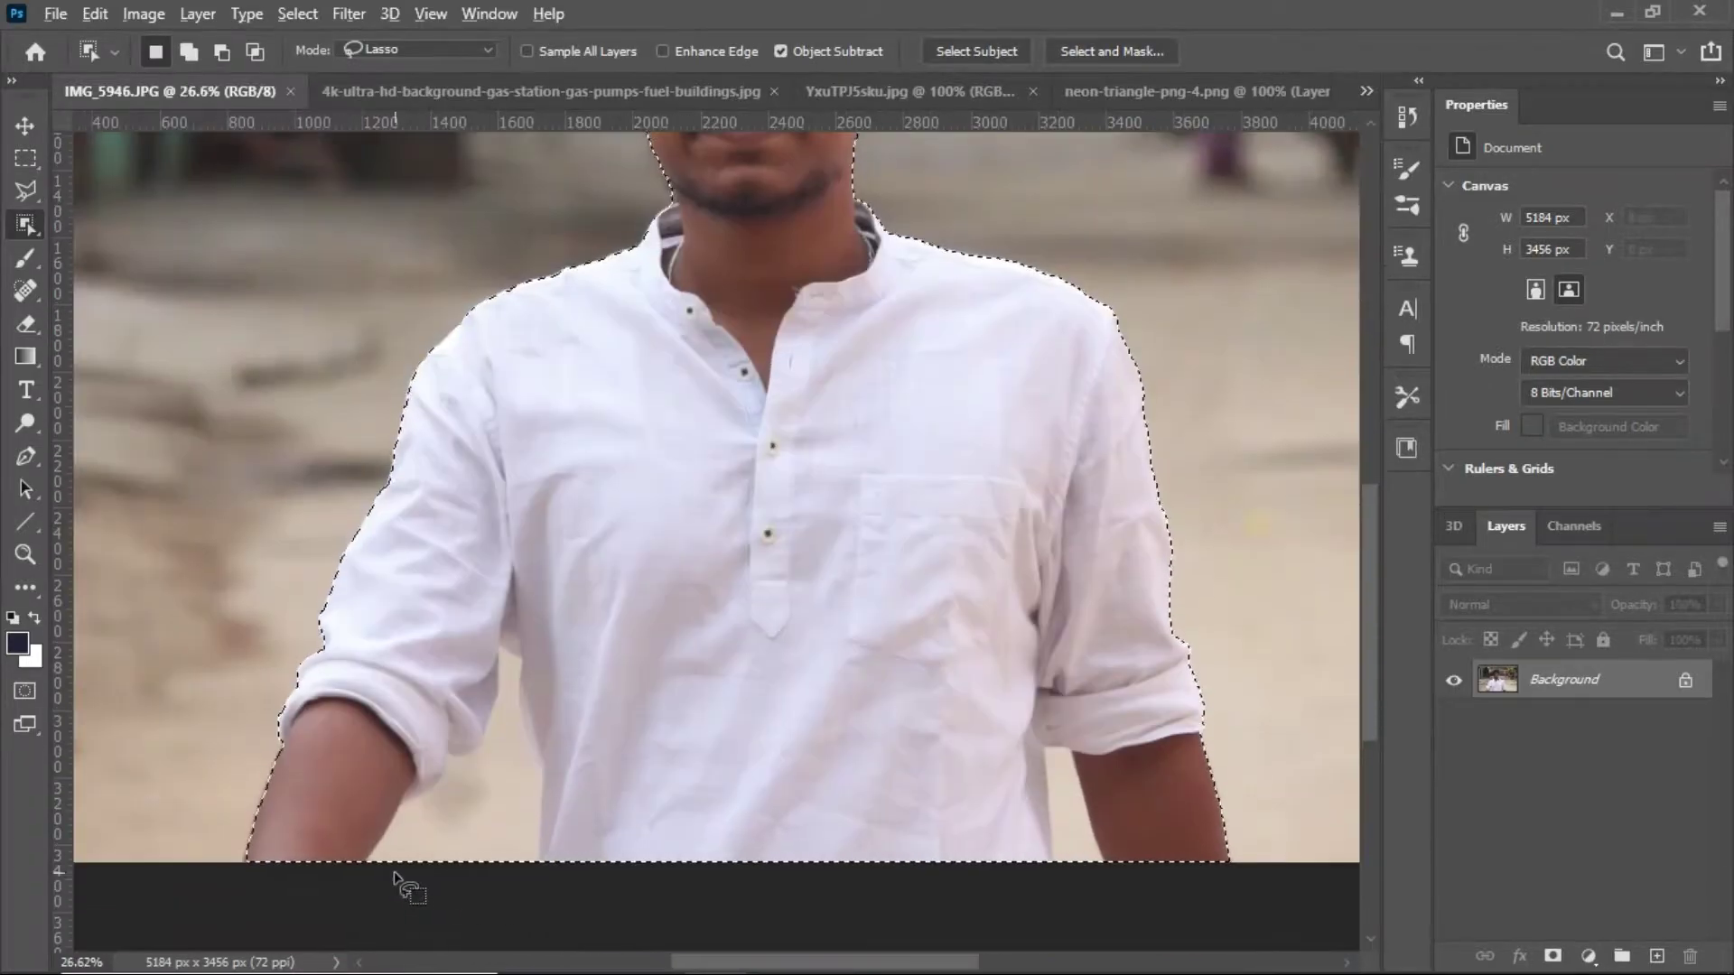
- Add a missed area and remove the background gap between arm and shirt
left_click_drag(370, 866, 435, 815)
mouse_move(474, 873)
left_mouse_down()
mouse_move(502, 862)
mouse_move(529, 790)
left_mouse_up()
left_click_drag(381, 869, 483, 736)
scroll(379, 869, "up", 4, "alt")
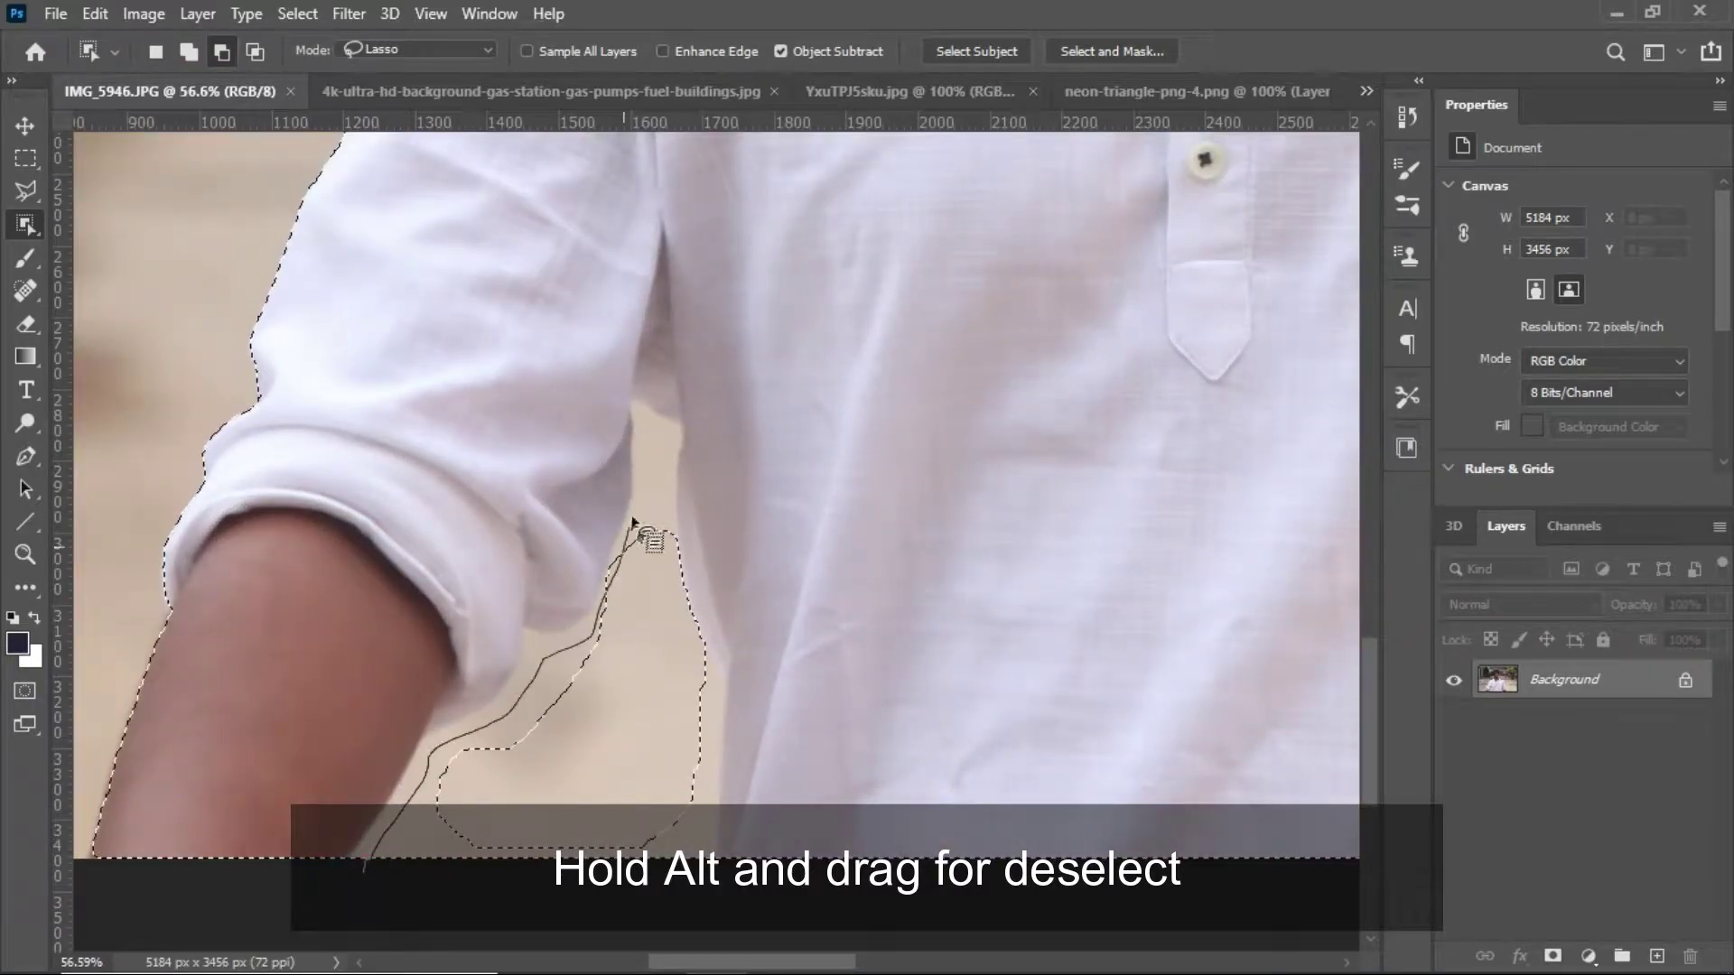
mouse_move(689, 612)
left_mouse_down()
mouse_move(431, 868)
mouse_move(378, 869)
left_mouse_up()
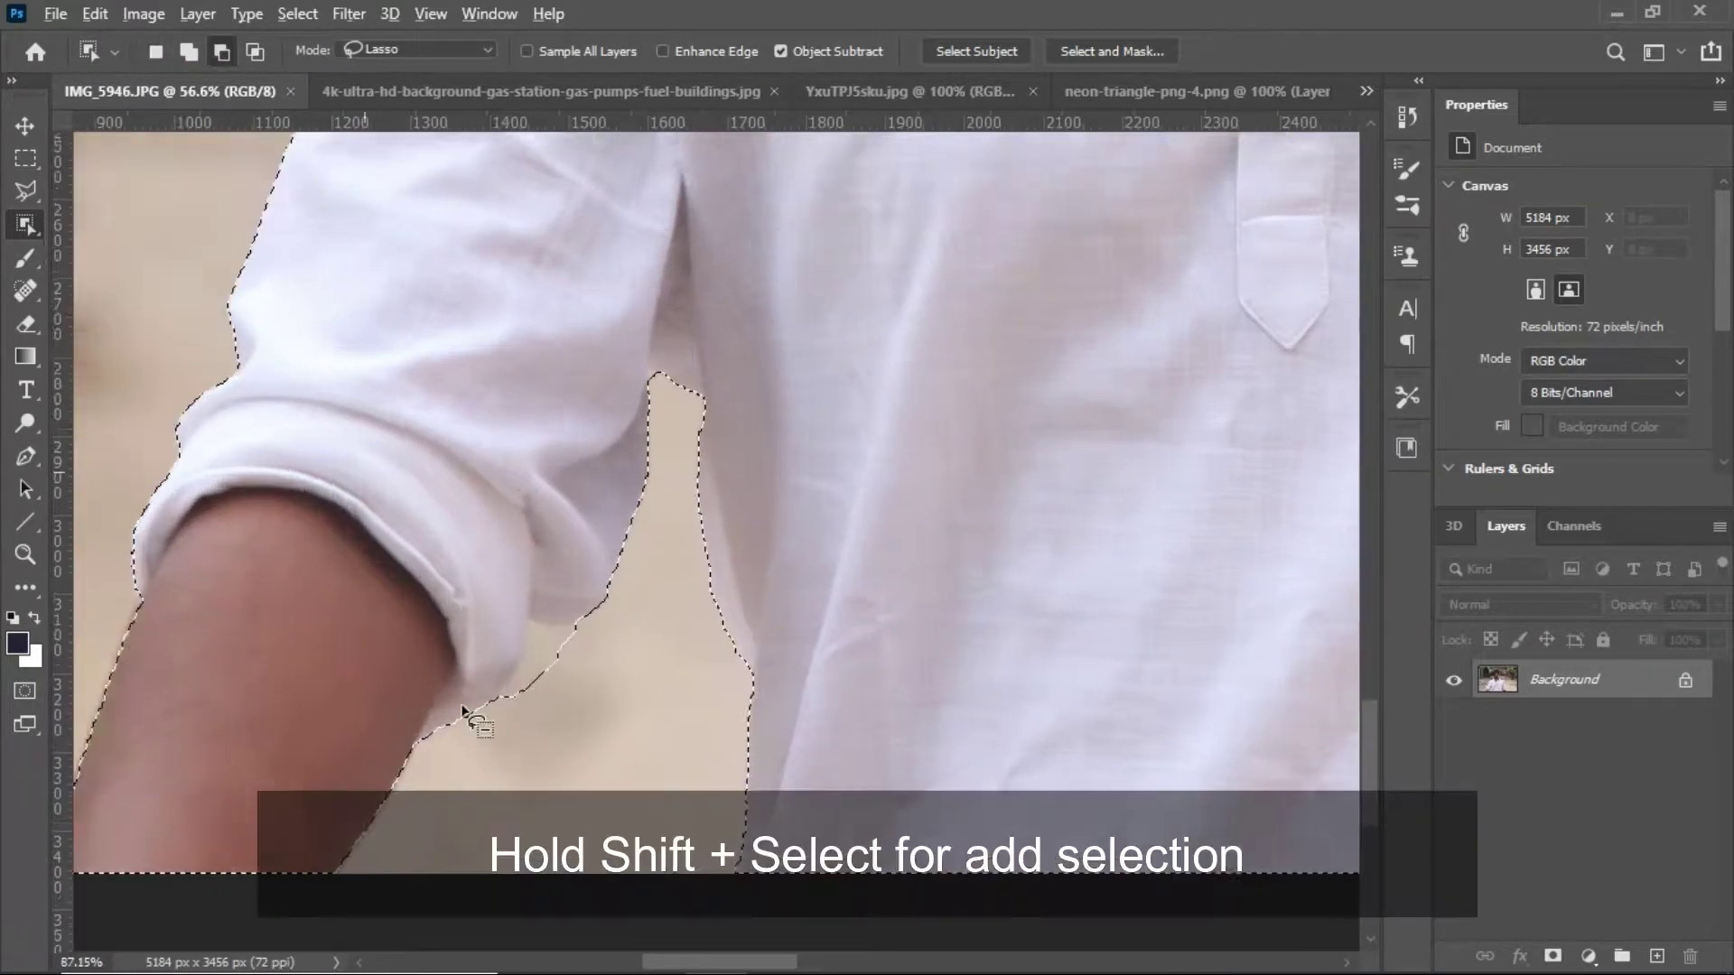
scroll(506, 704, "up", 2)
left_click_drag(539, 709, 560, 629)
- Trim leftover background at the left arm notch and beside the right arm
left_click_drag(541, 708, 559, 603)
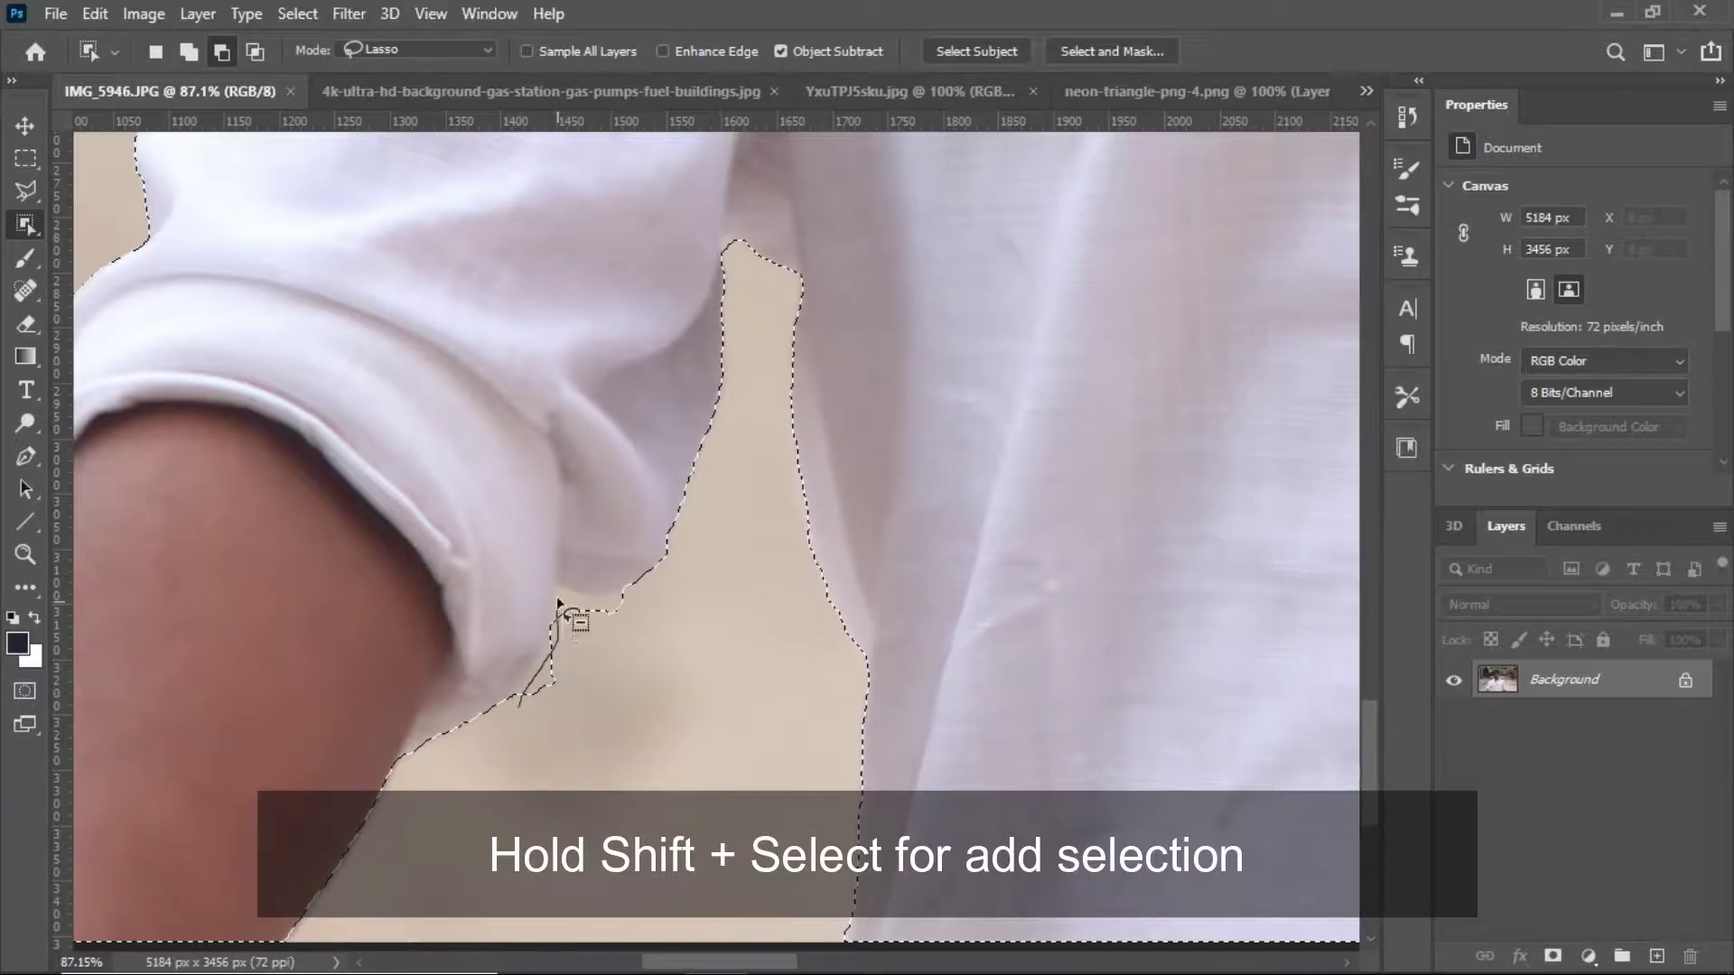
left_click_drag(655, 669, 632, 596)
mouse_move(523, 698)
left_mouse_down()
mouse_move(542, 704)
mouse_move(519, 713)
left_mouse_up()
scroll(632, 774, "down", 6)
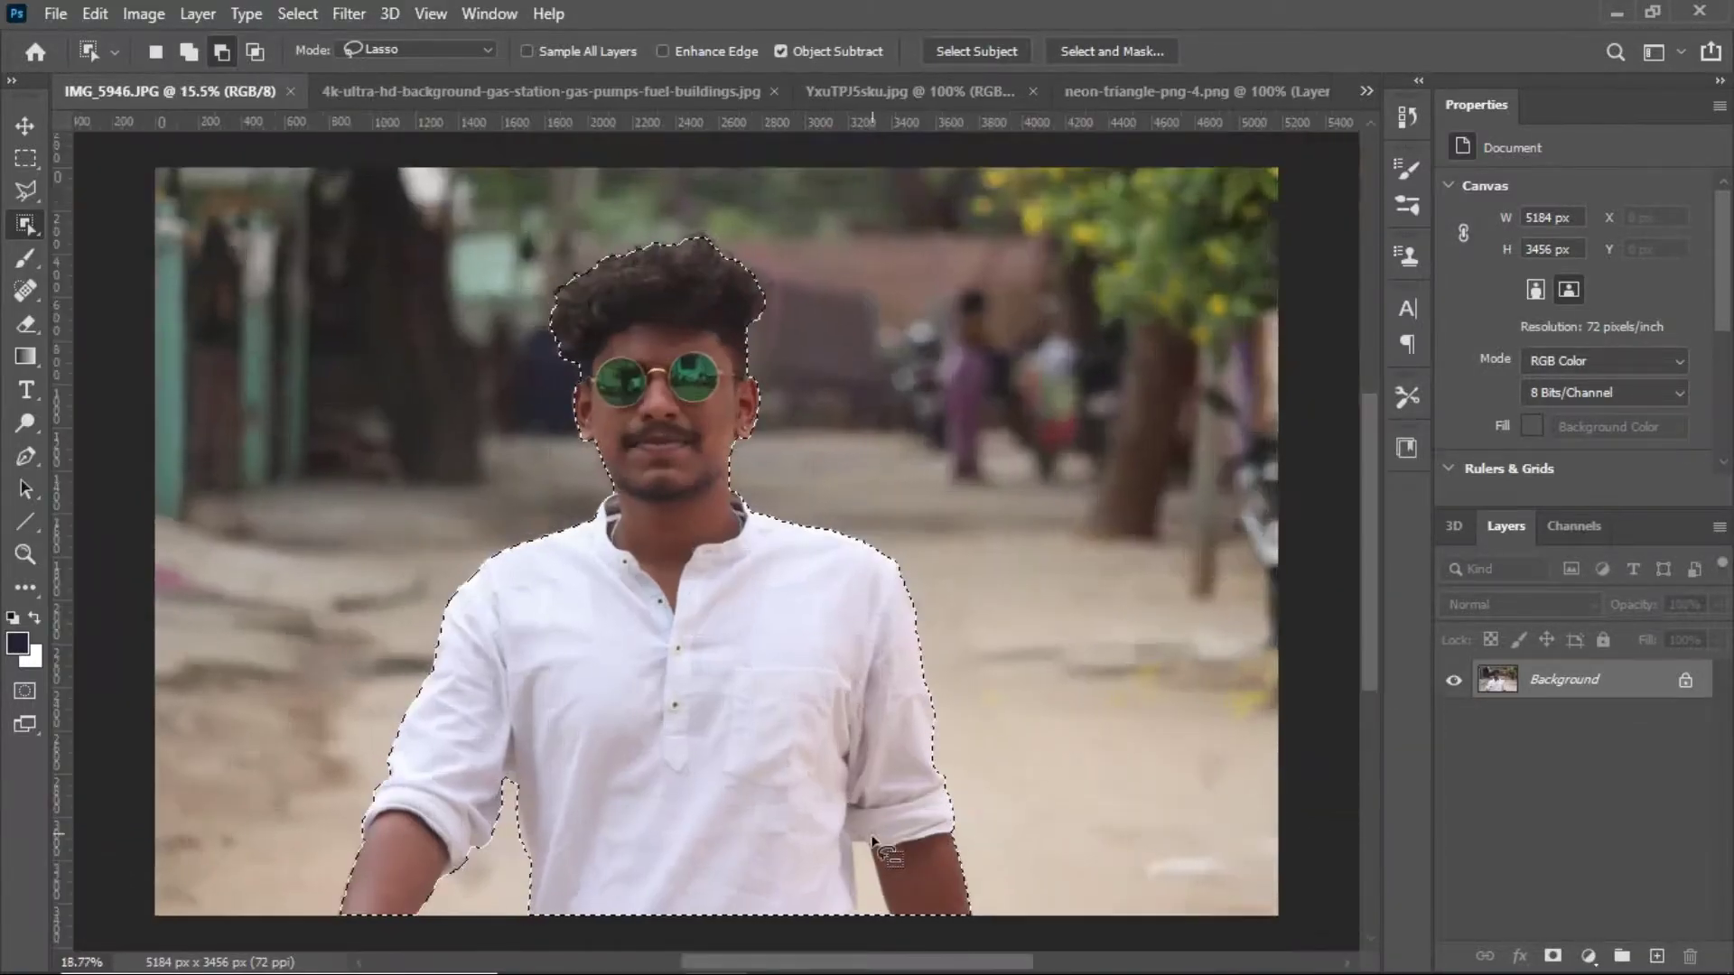
scroll(865, 802, "up", 6)
left_click_drag(765, 803, 771, 695)
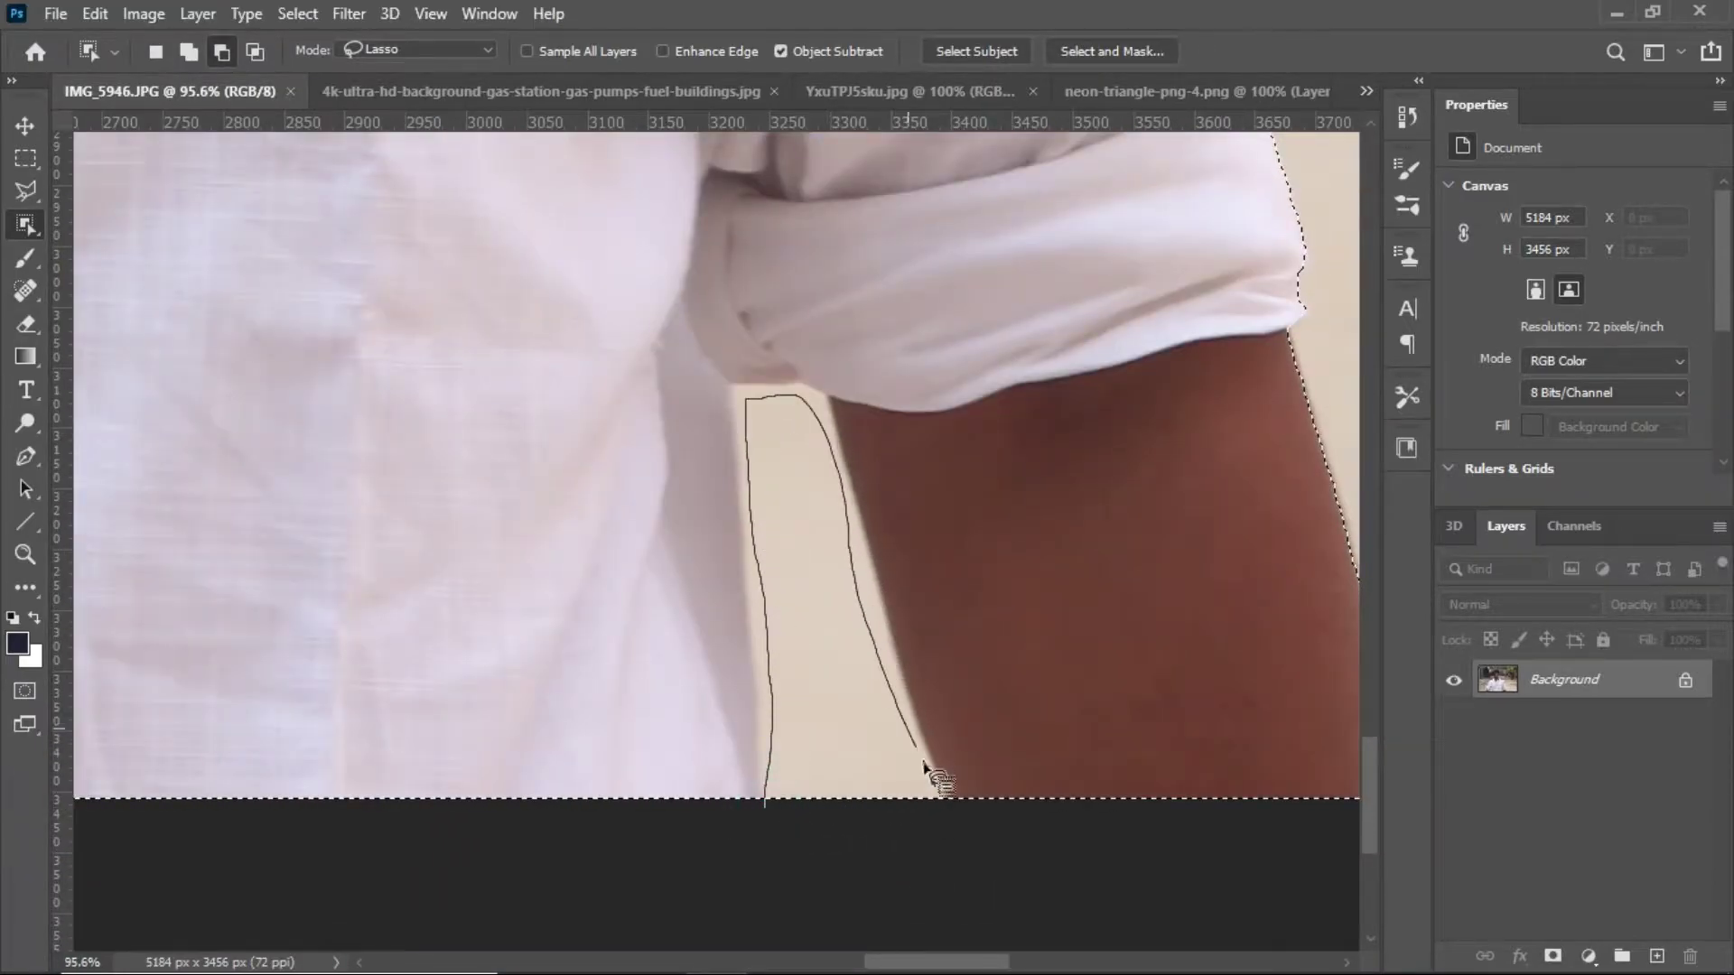
mouse_move(923, 766)
left_mouse_down()
mouse_move(767, 802)
mouse_move(880, 817)
left_mouse_up()
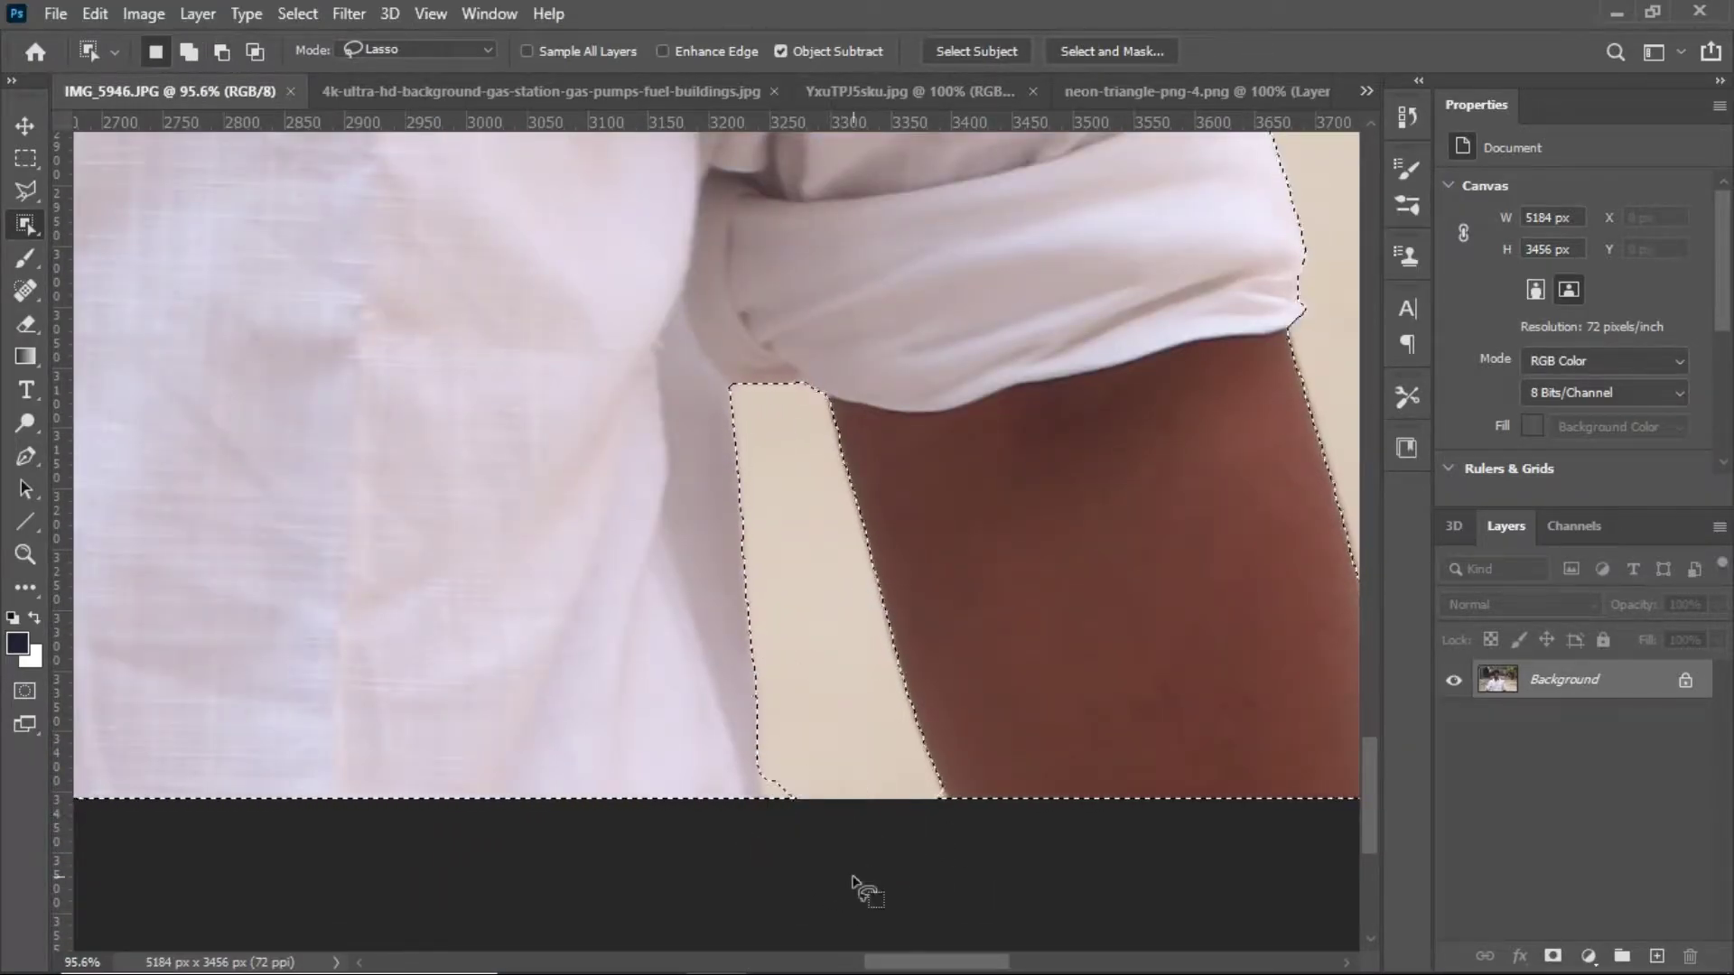
scroll(812, 883, "down", 6)
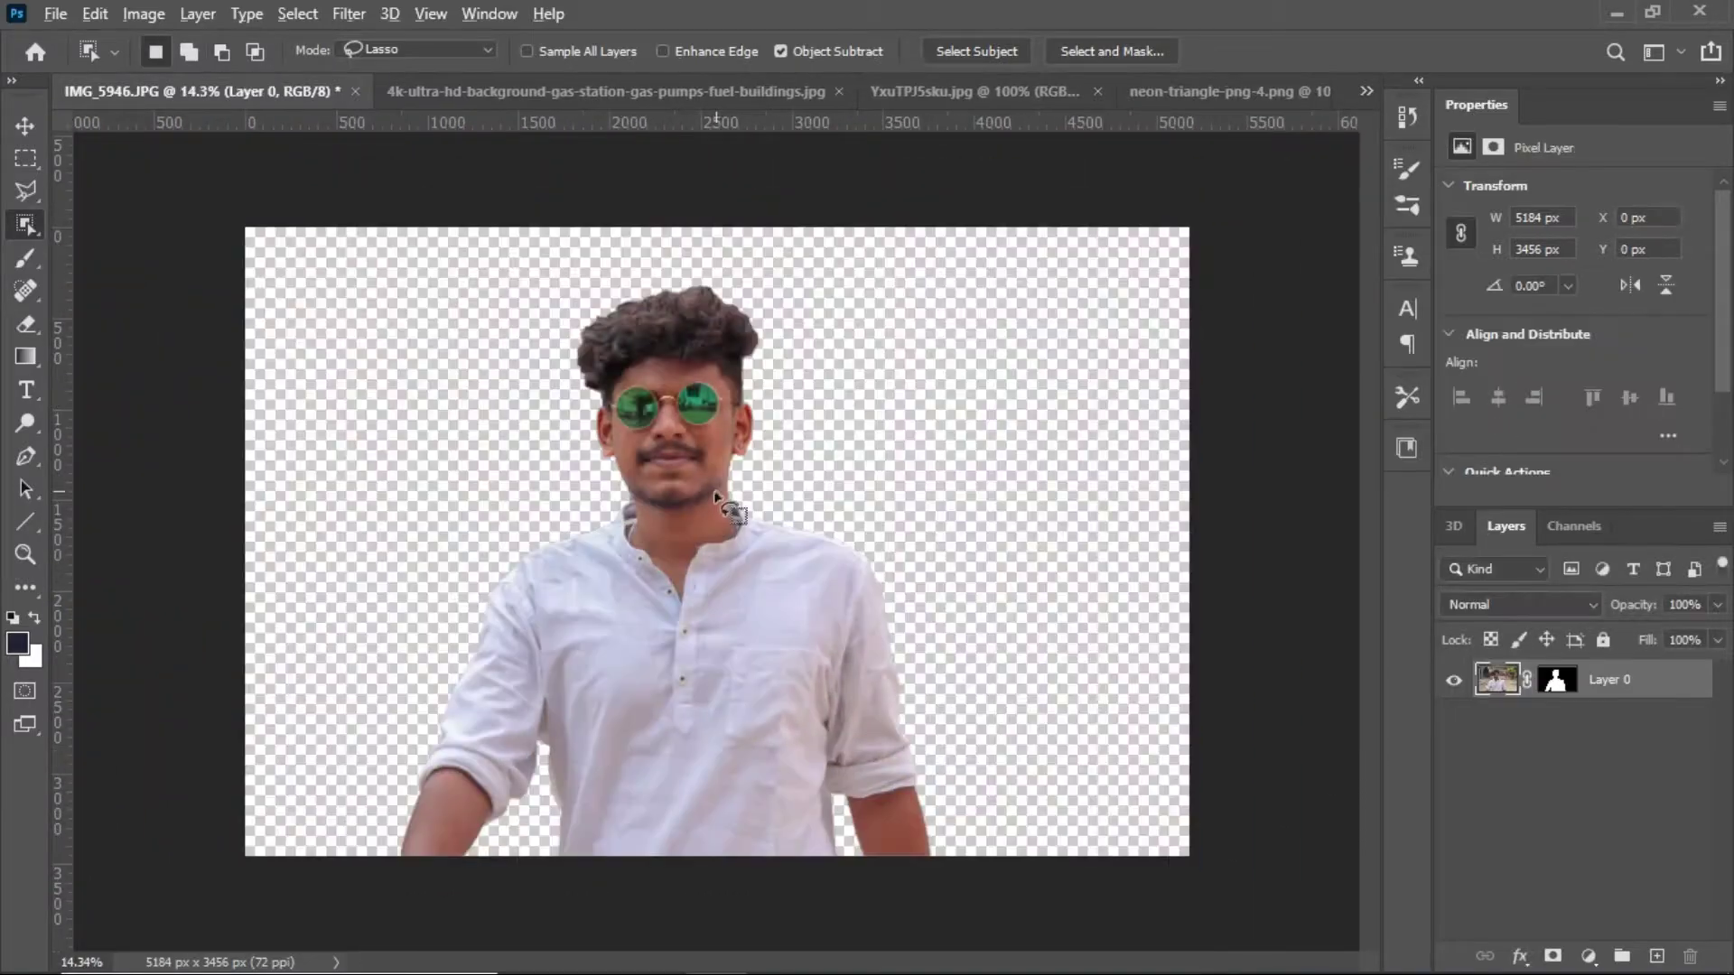
- Zoom in on the sunglasses and switch to the Quick Selection Tool
scroll(715, 495, "up", 1)
scroll(695, 513, "up", 3)
scroll(695, 513, "up", 2)
scroll(709, 340, "up", 2)
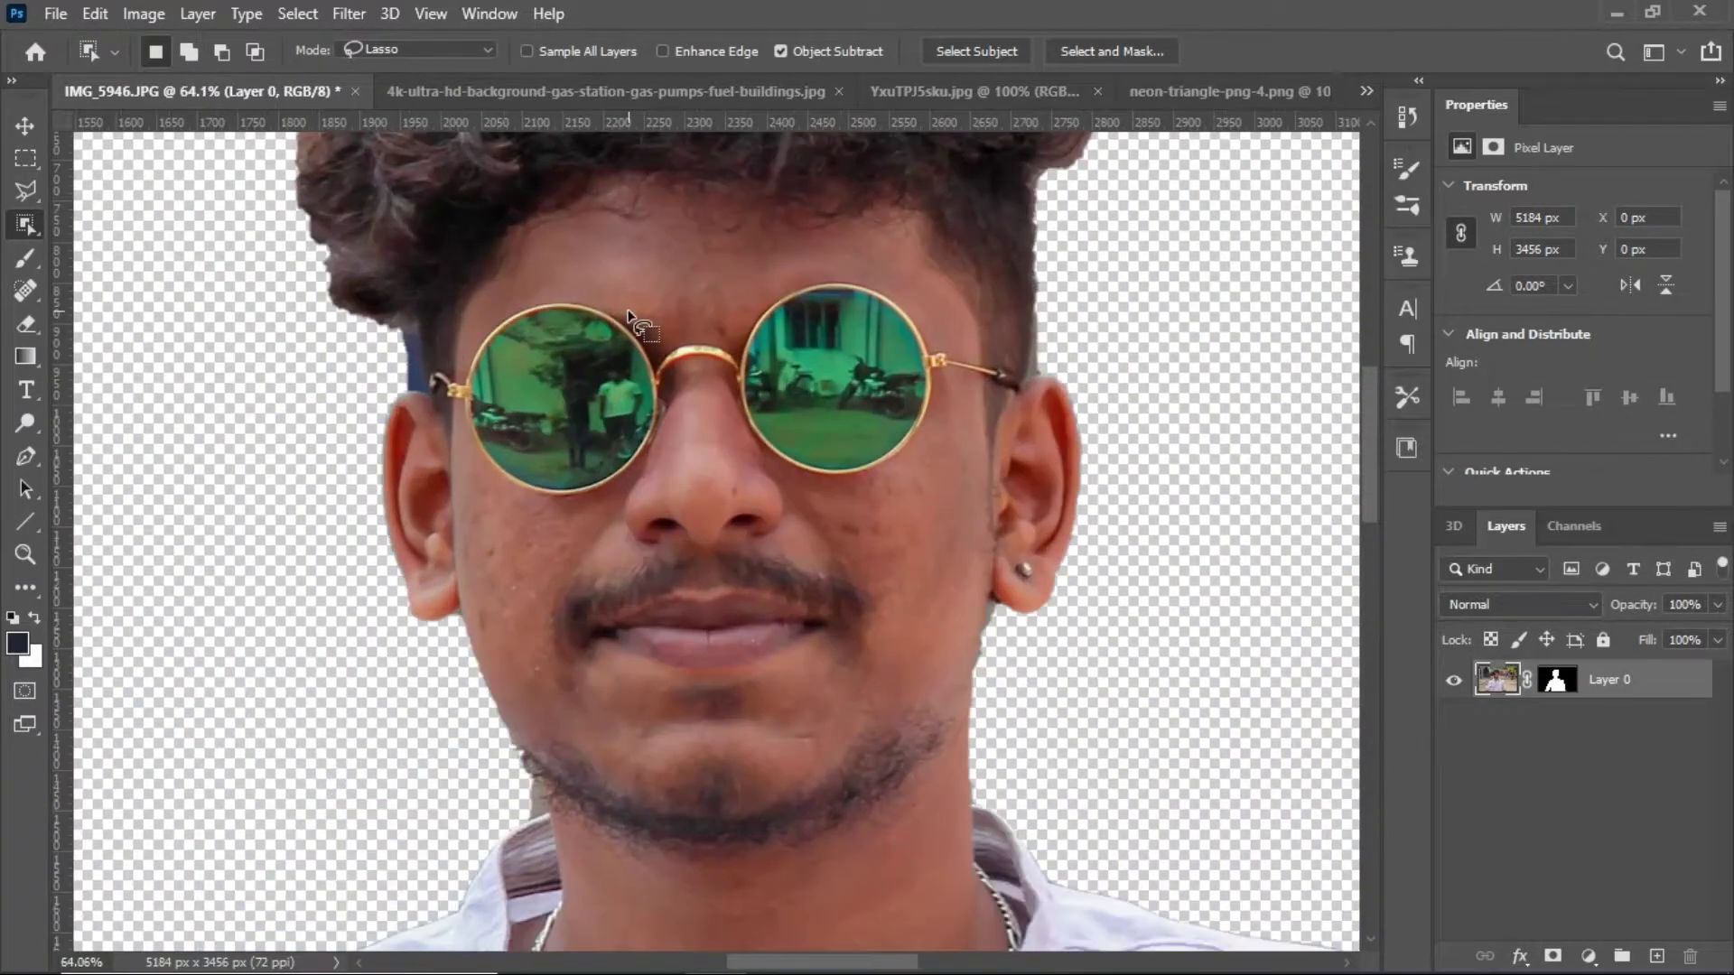
scroll(629, 316, "up", 1)
scroll(697, 352, "up", 1)
scroll(682, 295, "up", 1)
key("shift+w")
key("shift+w")
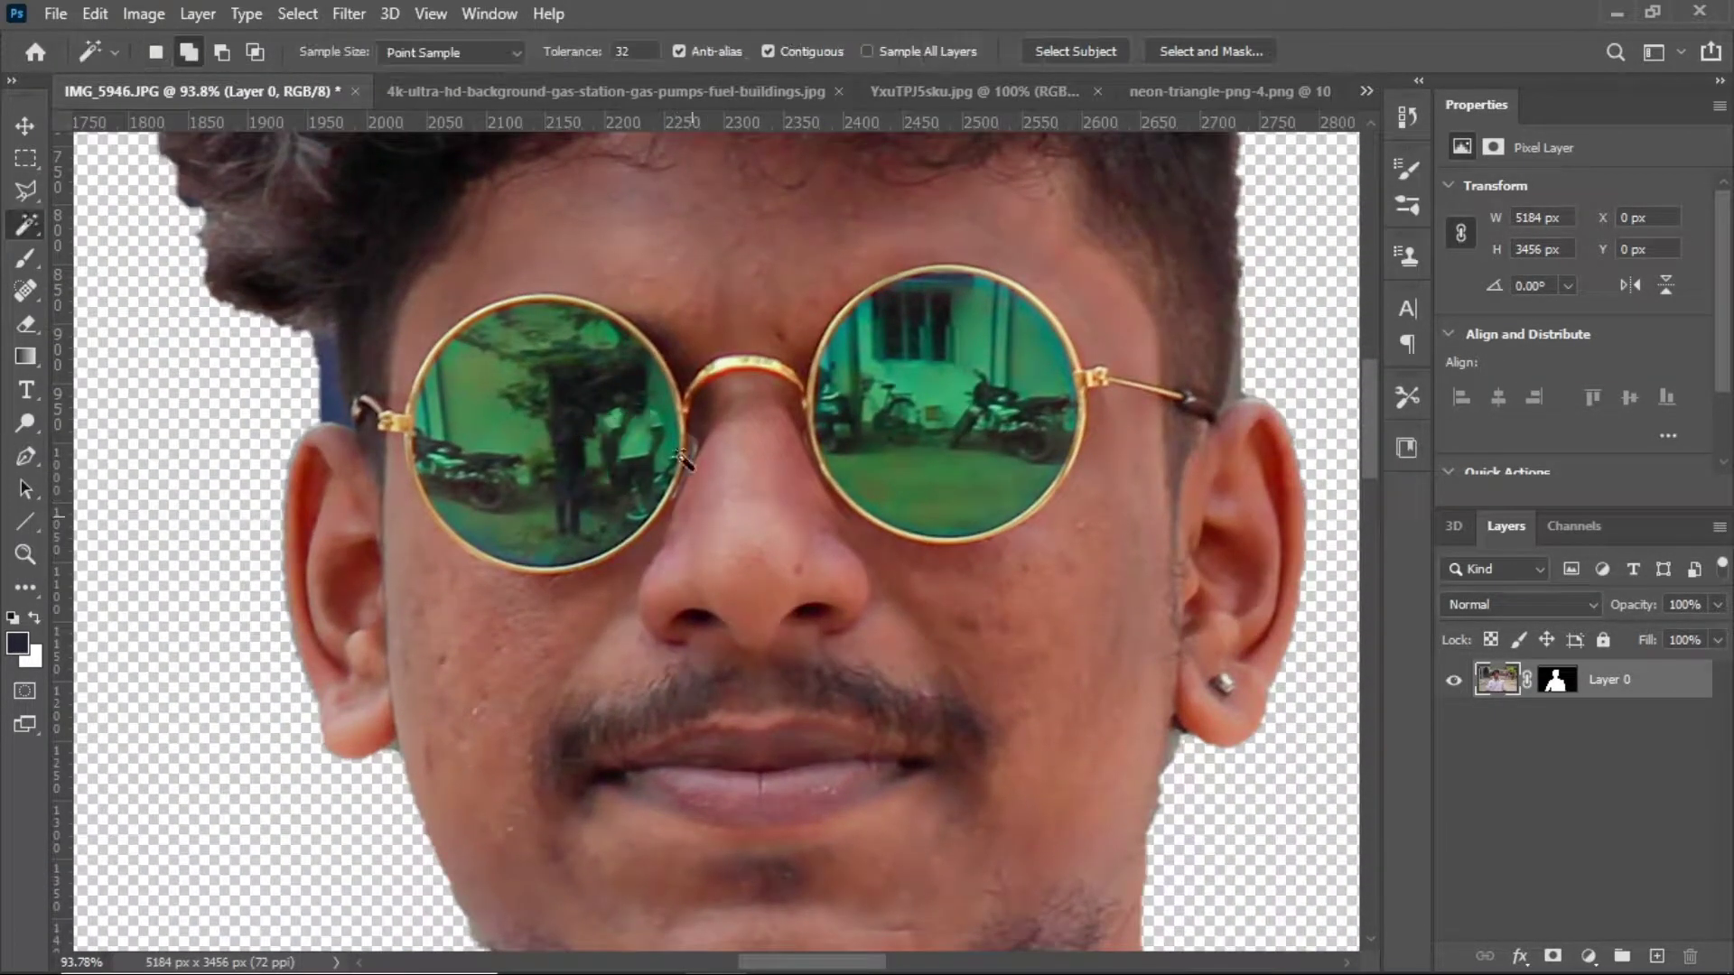
right_click(26, 224)
left_click(116, 247)
- Brush a selection over the left lens, leaving the right lens out
left_click_drag(452, 388, 623, 453)
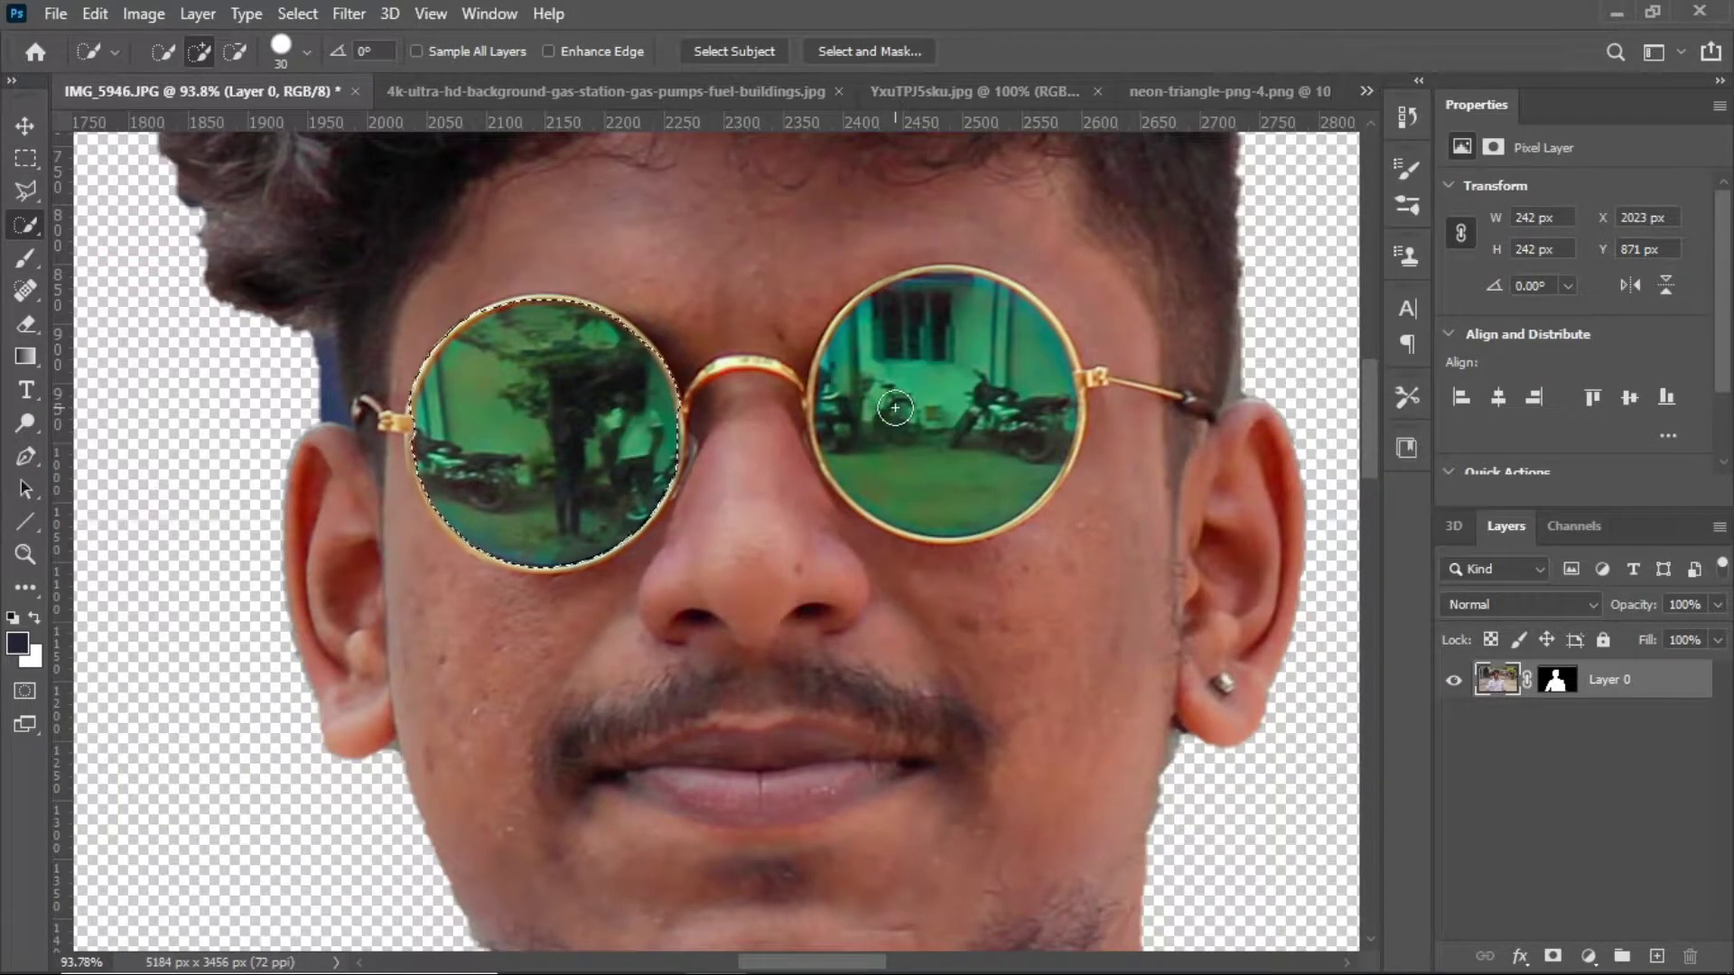
left_click_drag(895, 409, 1018, 364)
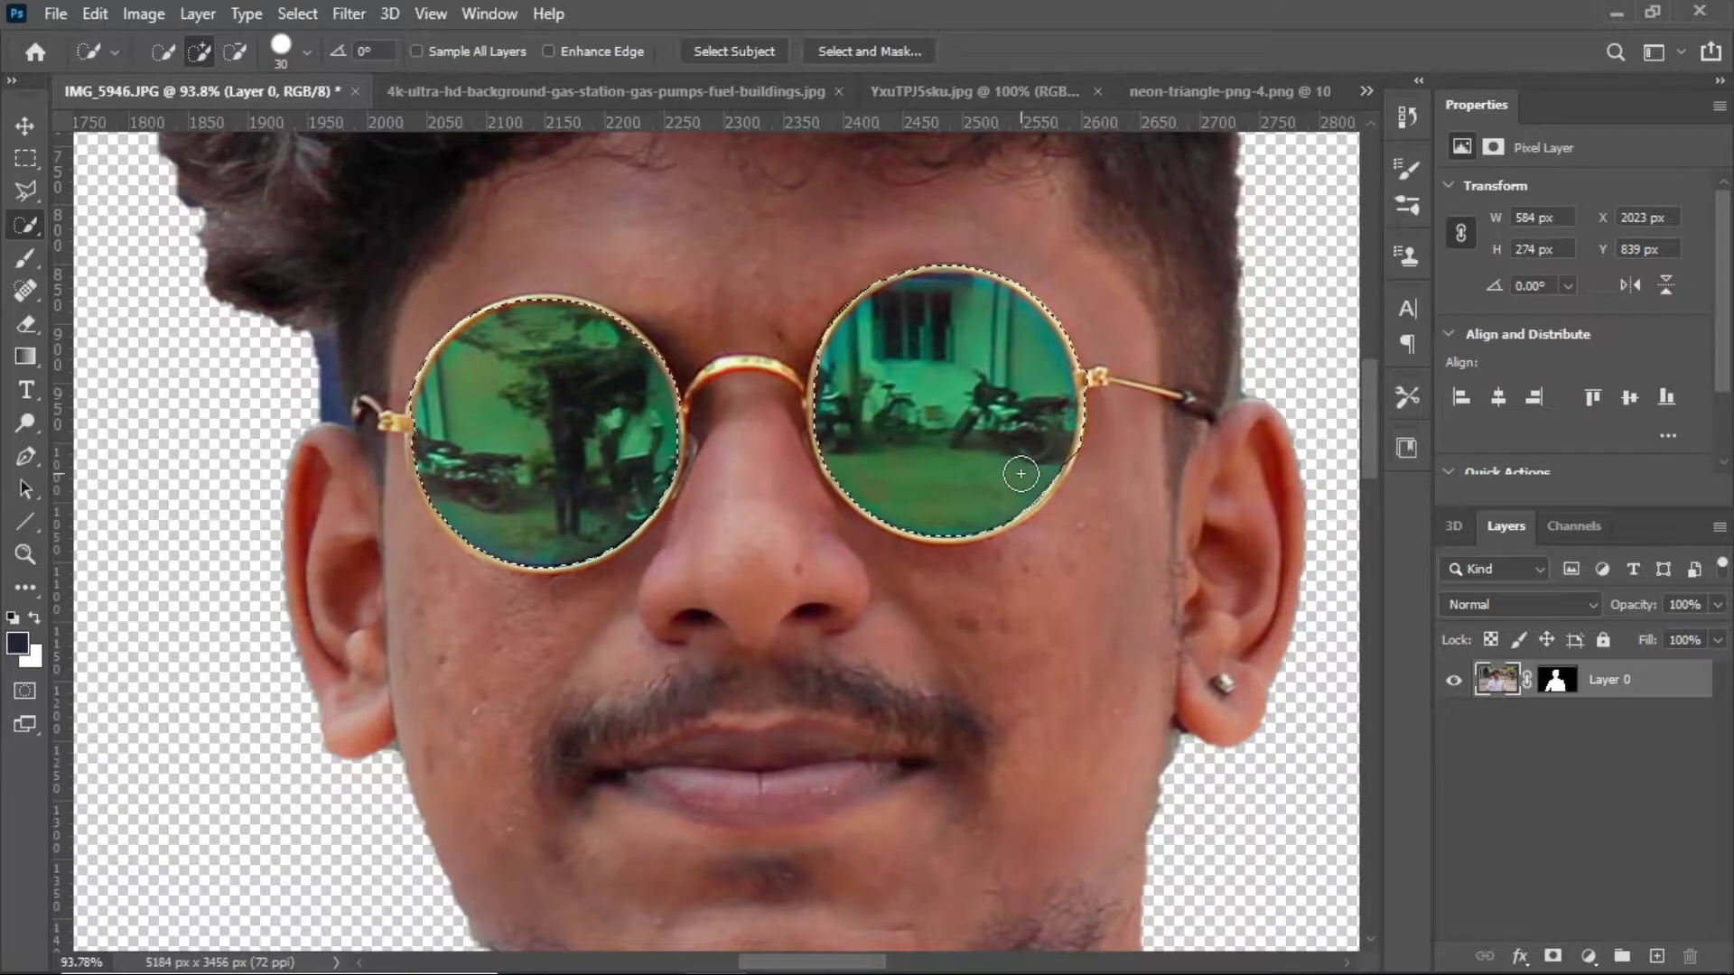
left_click(1021, 473, "alt")
scroll(587, 496, "up", 3)
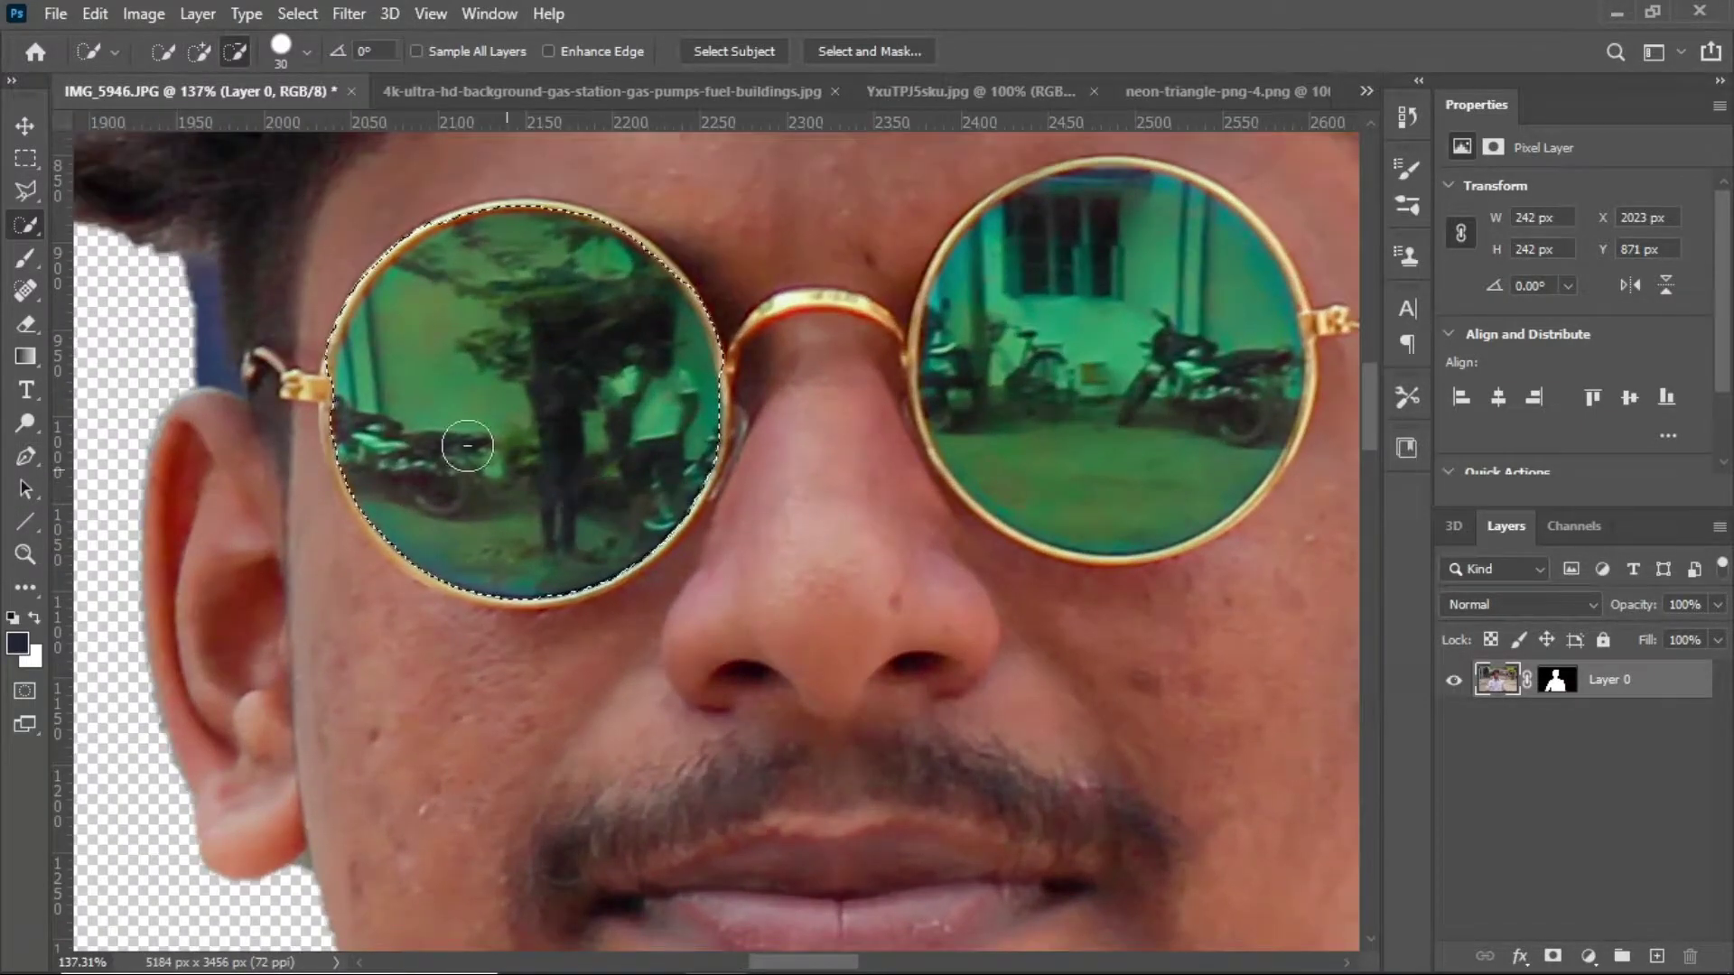
scroll(352, 312, "up", 2)
- Shrink the brush to 15 and trim the selection along the gold rim
key("bracketleft")
key("bracketleft")
key("bracketleft")
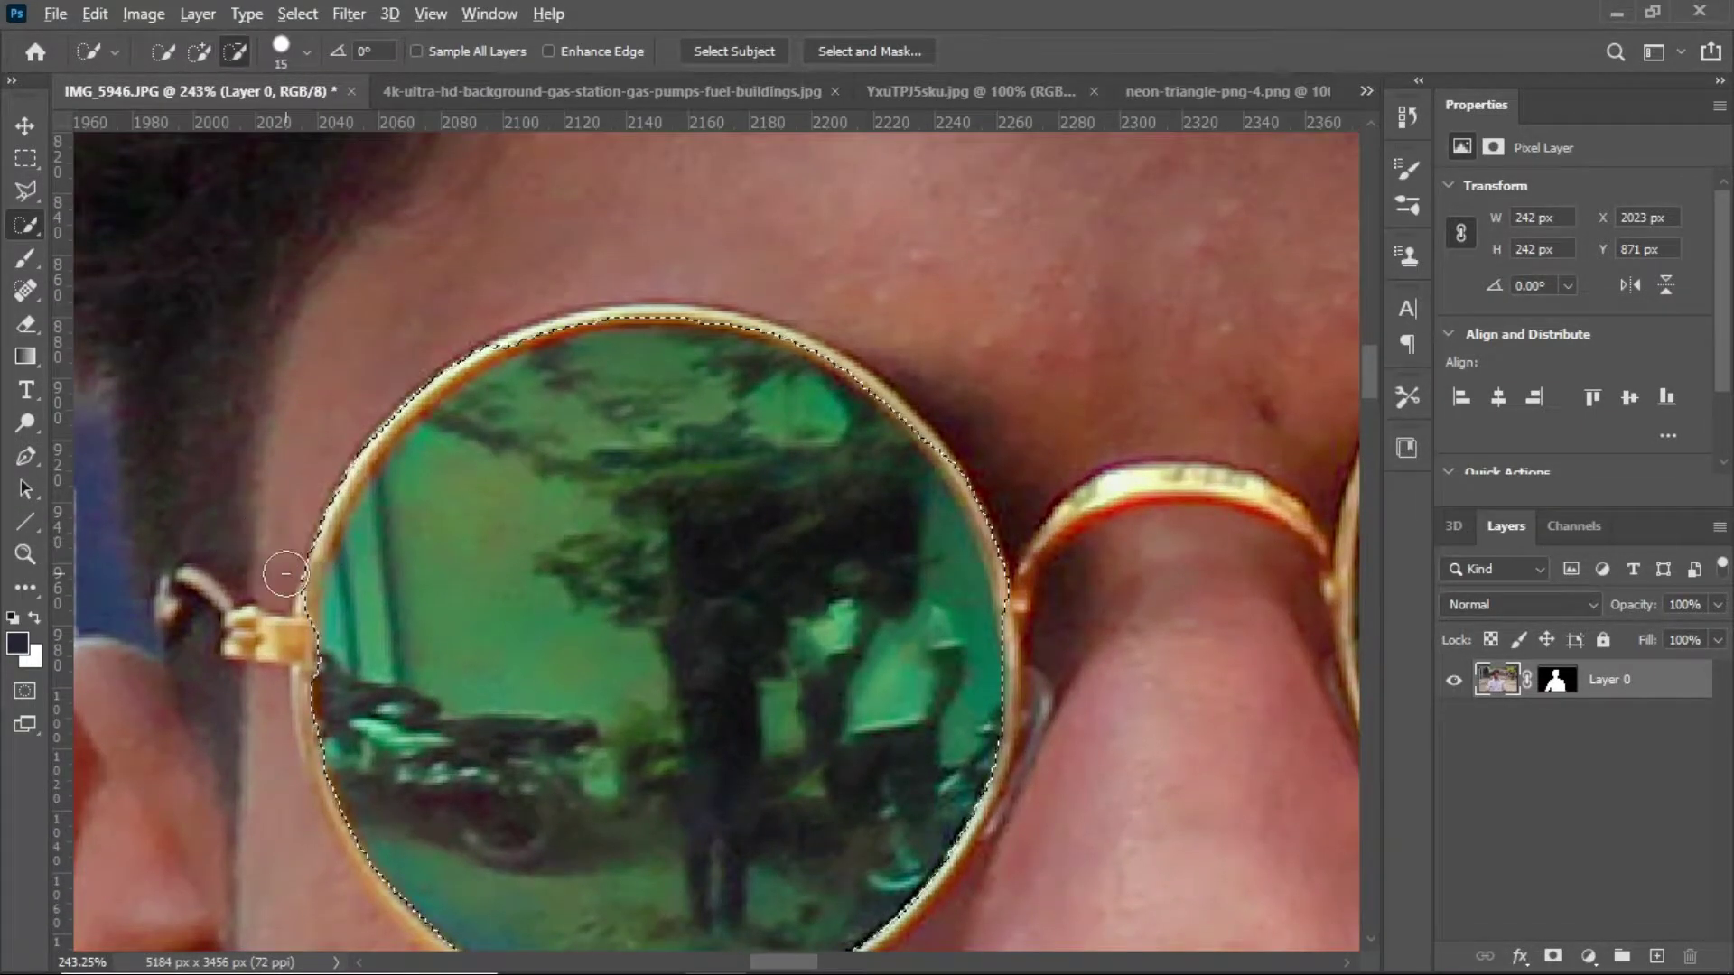
left_click_drag(285, 573, 888, 322)
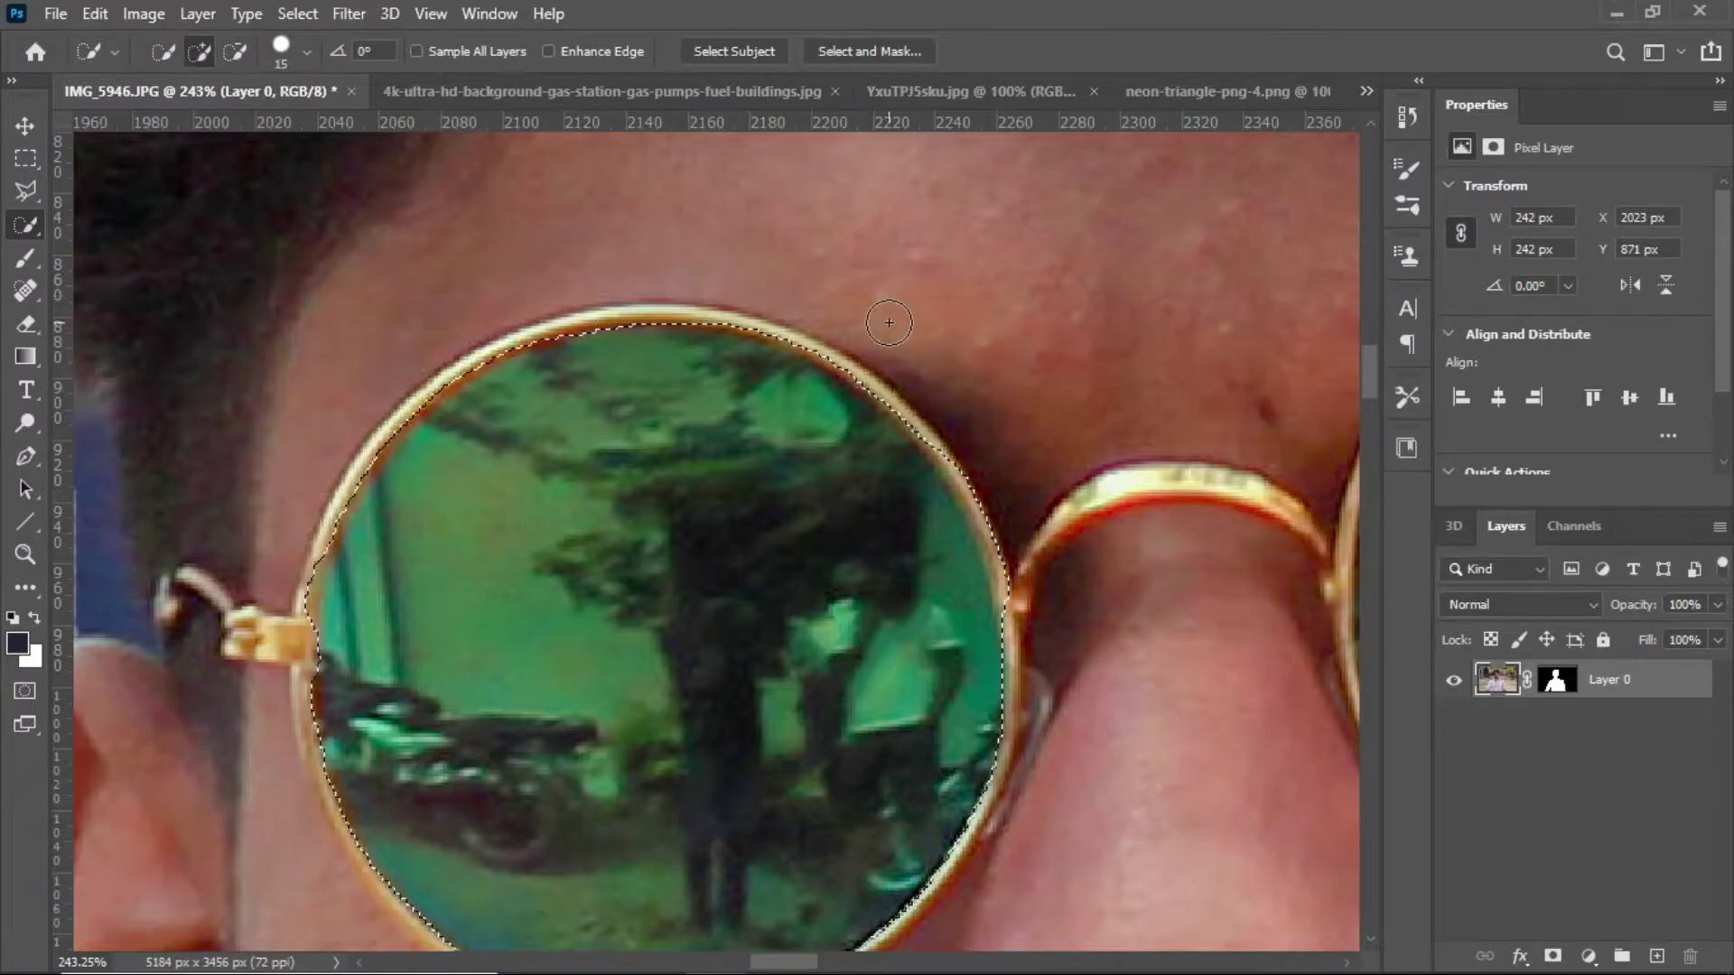
scroll(812, 407, "down", 2)
scroll(743, 503, "down", 3)
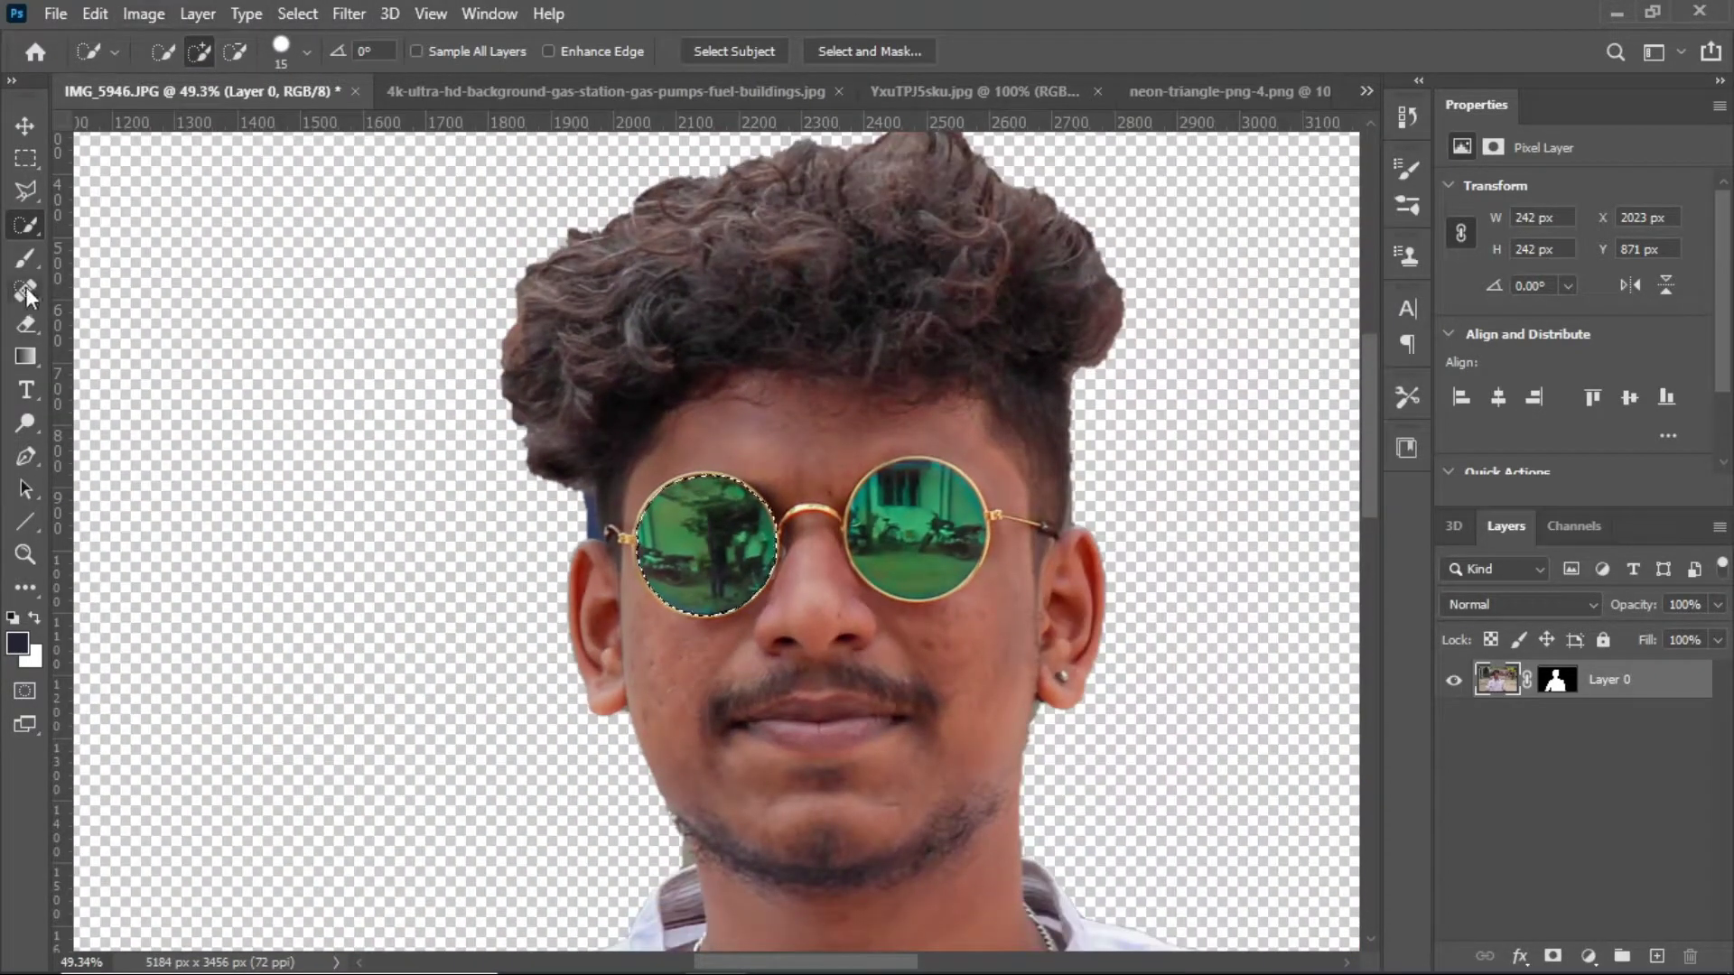
- Add a new empty layer for the lens colour
left_click(95, 13)
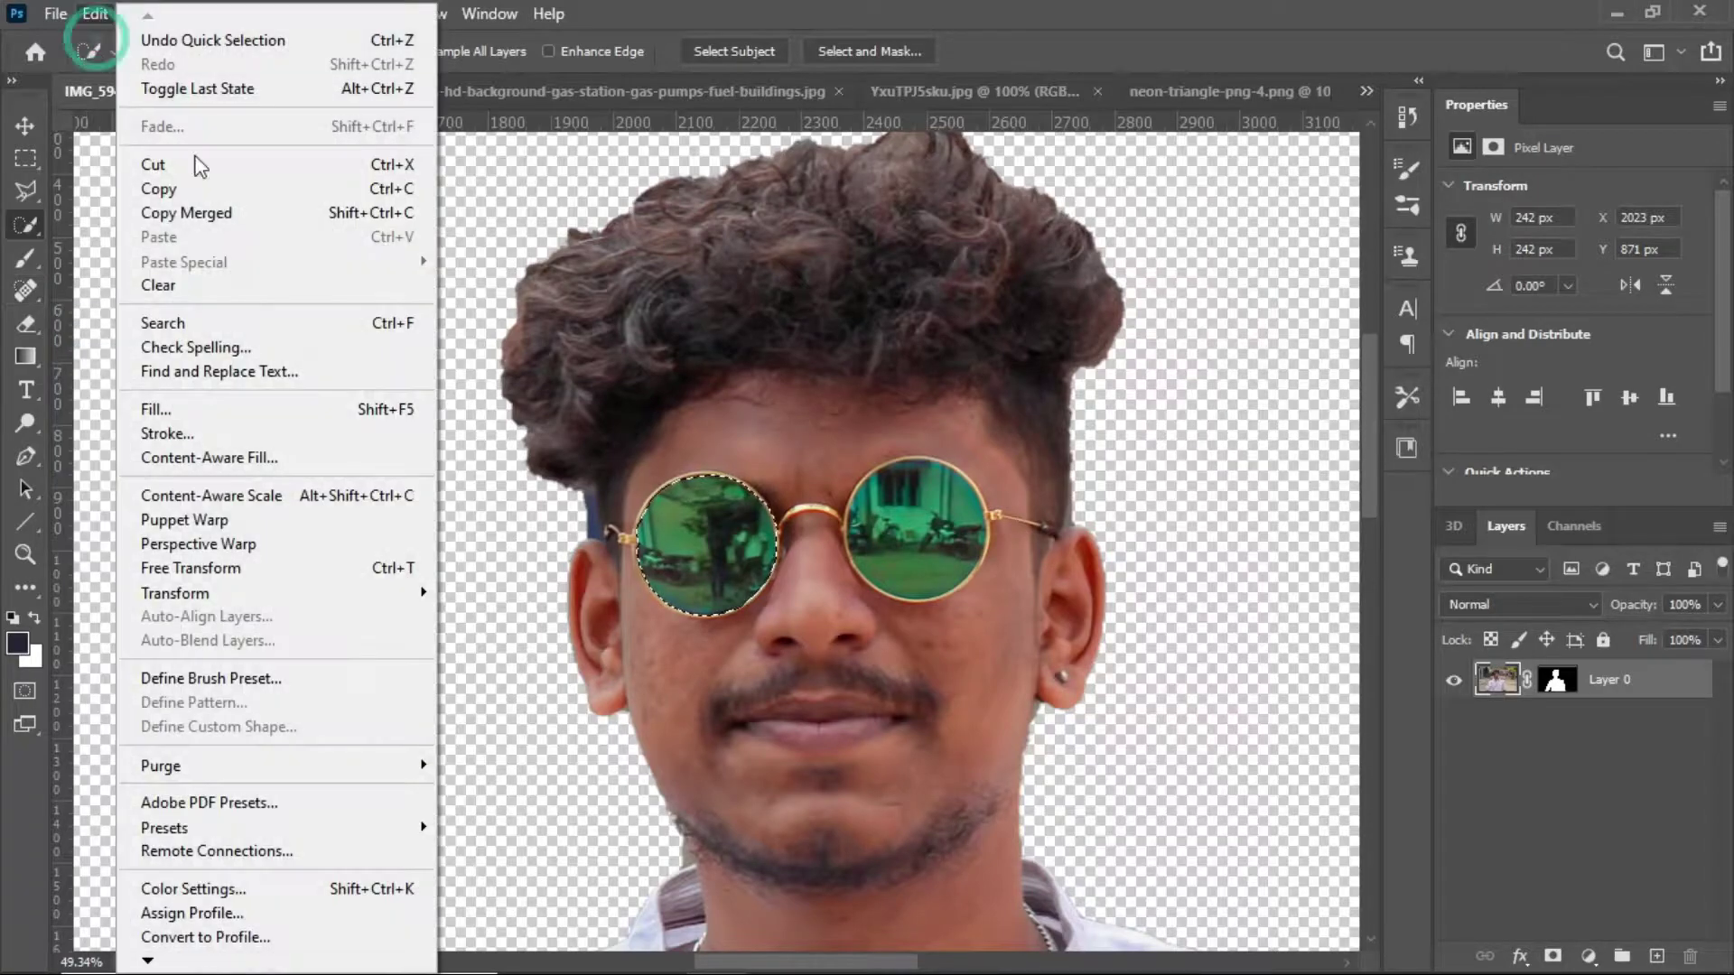
left_click(217, 411)
left_click(1400, 258)
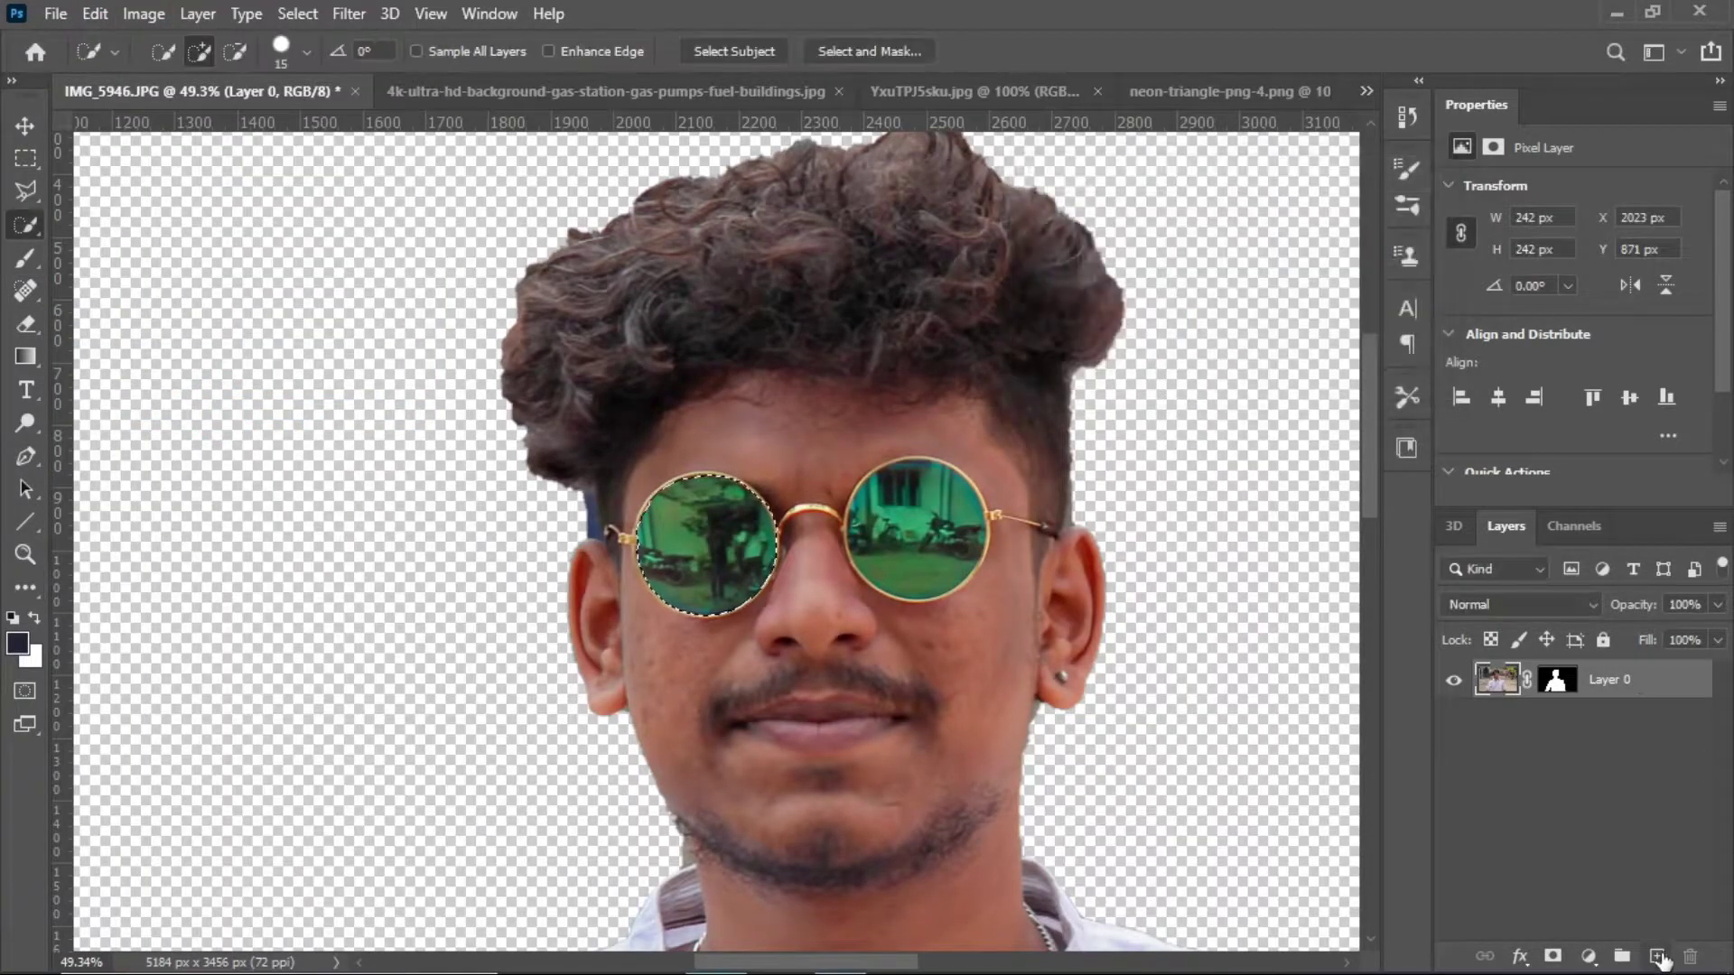
left_click(1657, 955)
- Fill the left lens selection with custom green #378647
left_click(95, 13)
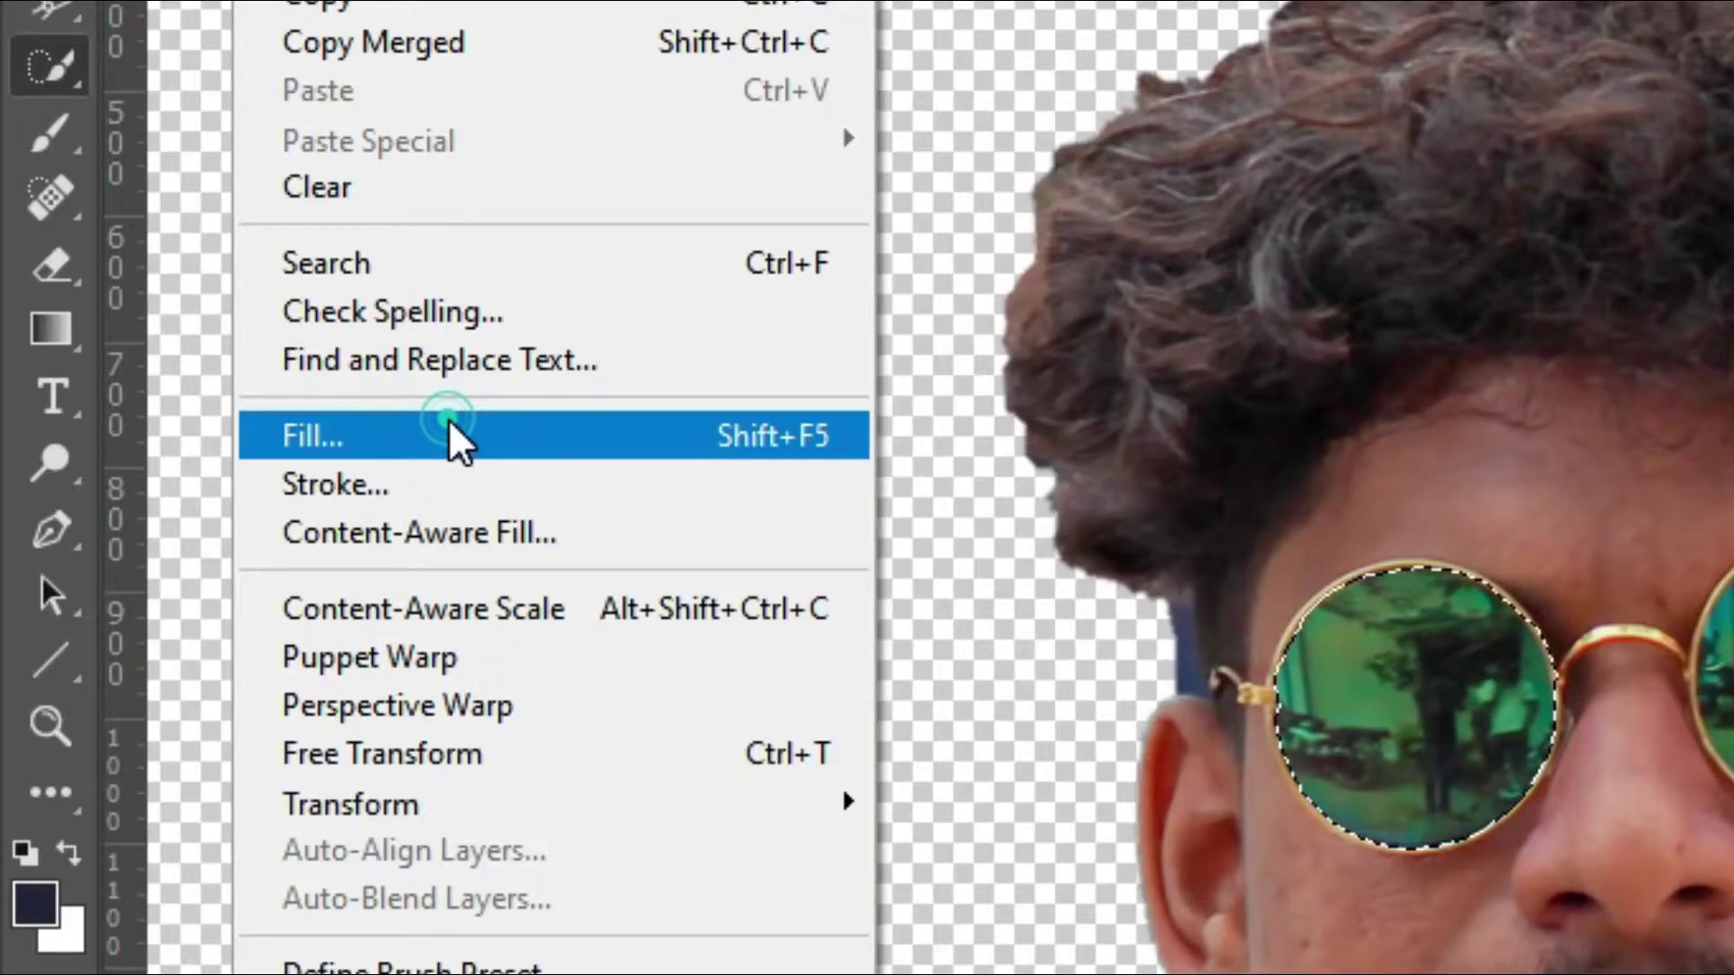
left_click(448, 419)
left_click(1319, 217)
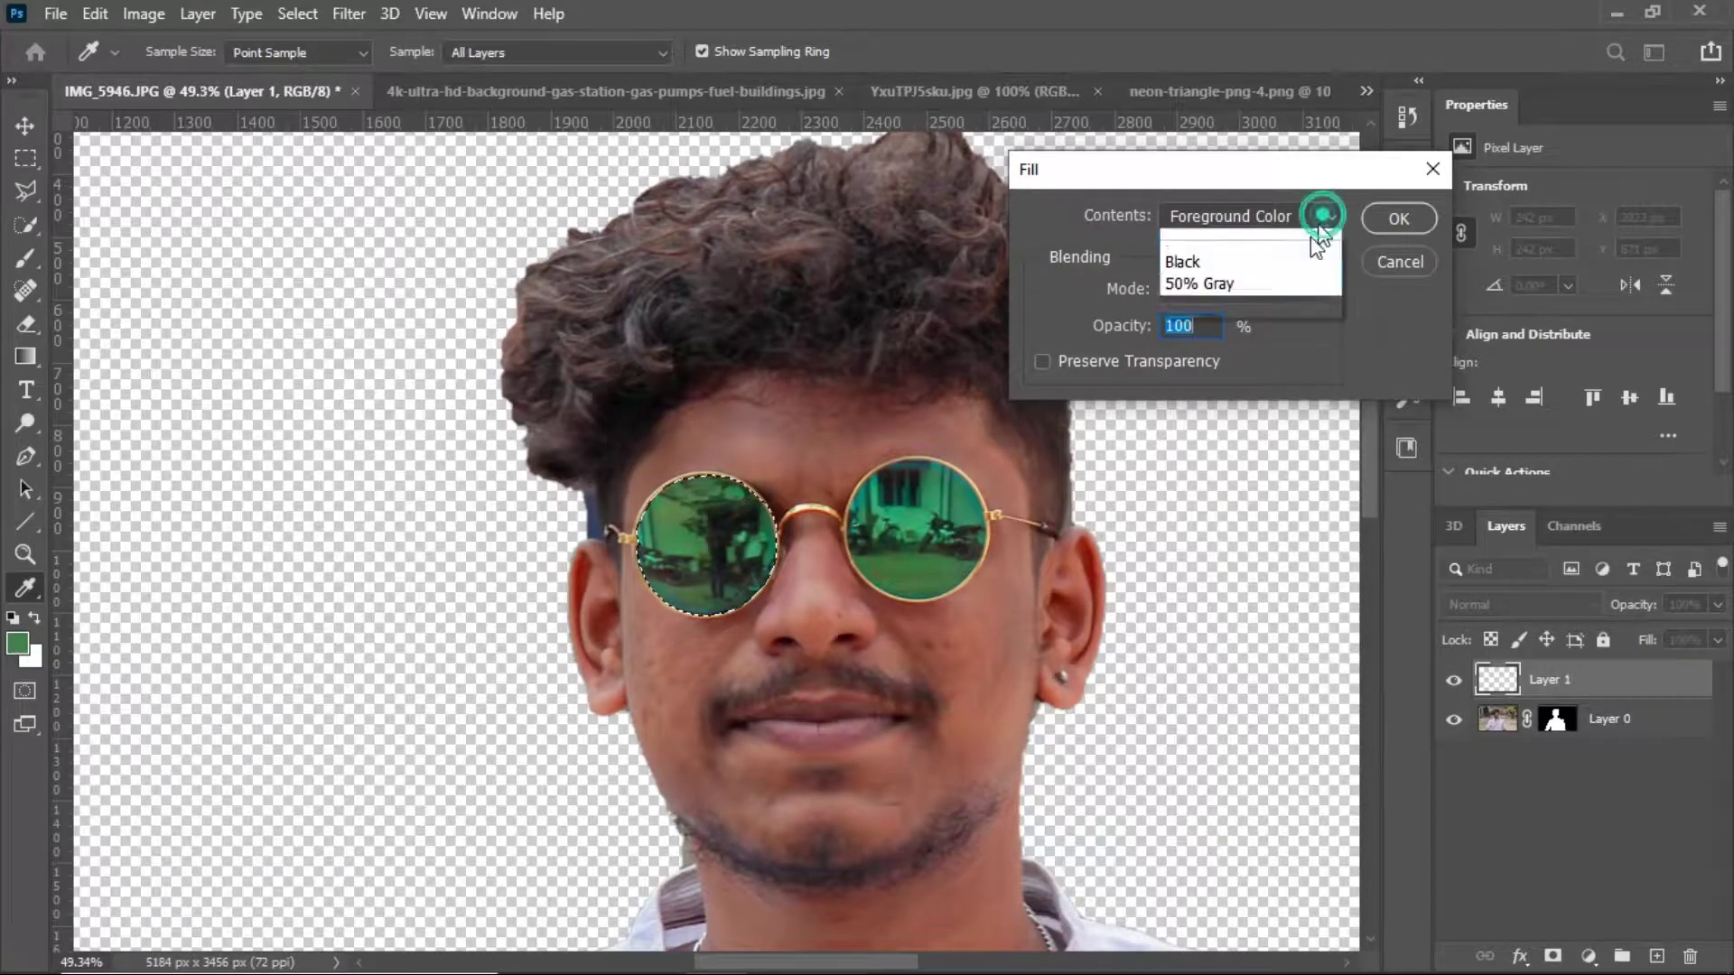
left_click(1232, 279)
left_click_drag(1163, 547, 1164, 566)
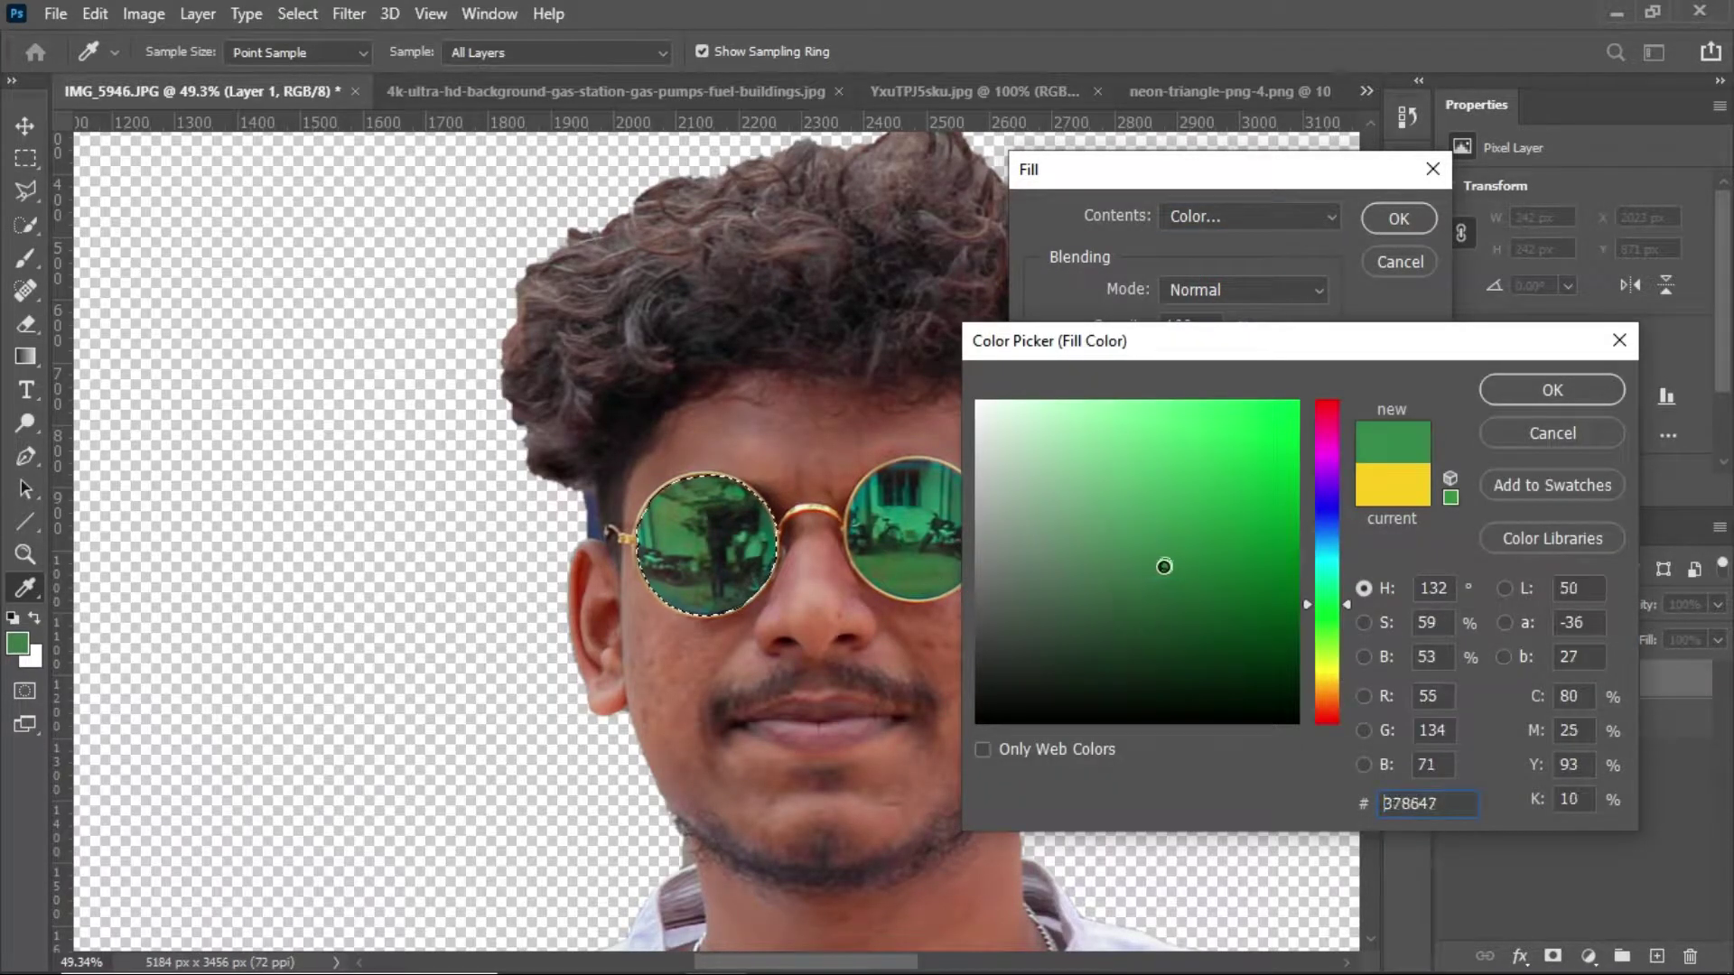
left_click(1622, 389)
left_click(1399, 218)
- Deselect, set the green layer to 85% opacity, and copy it onto the right lens
key("w")
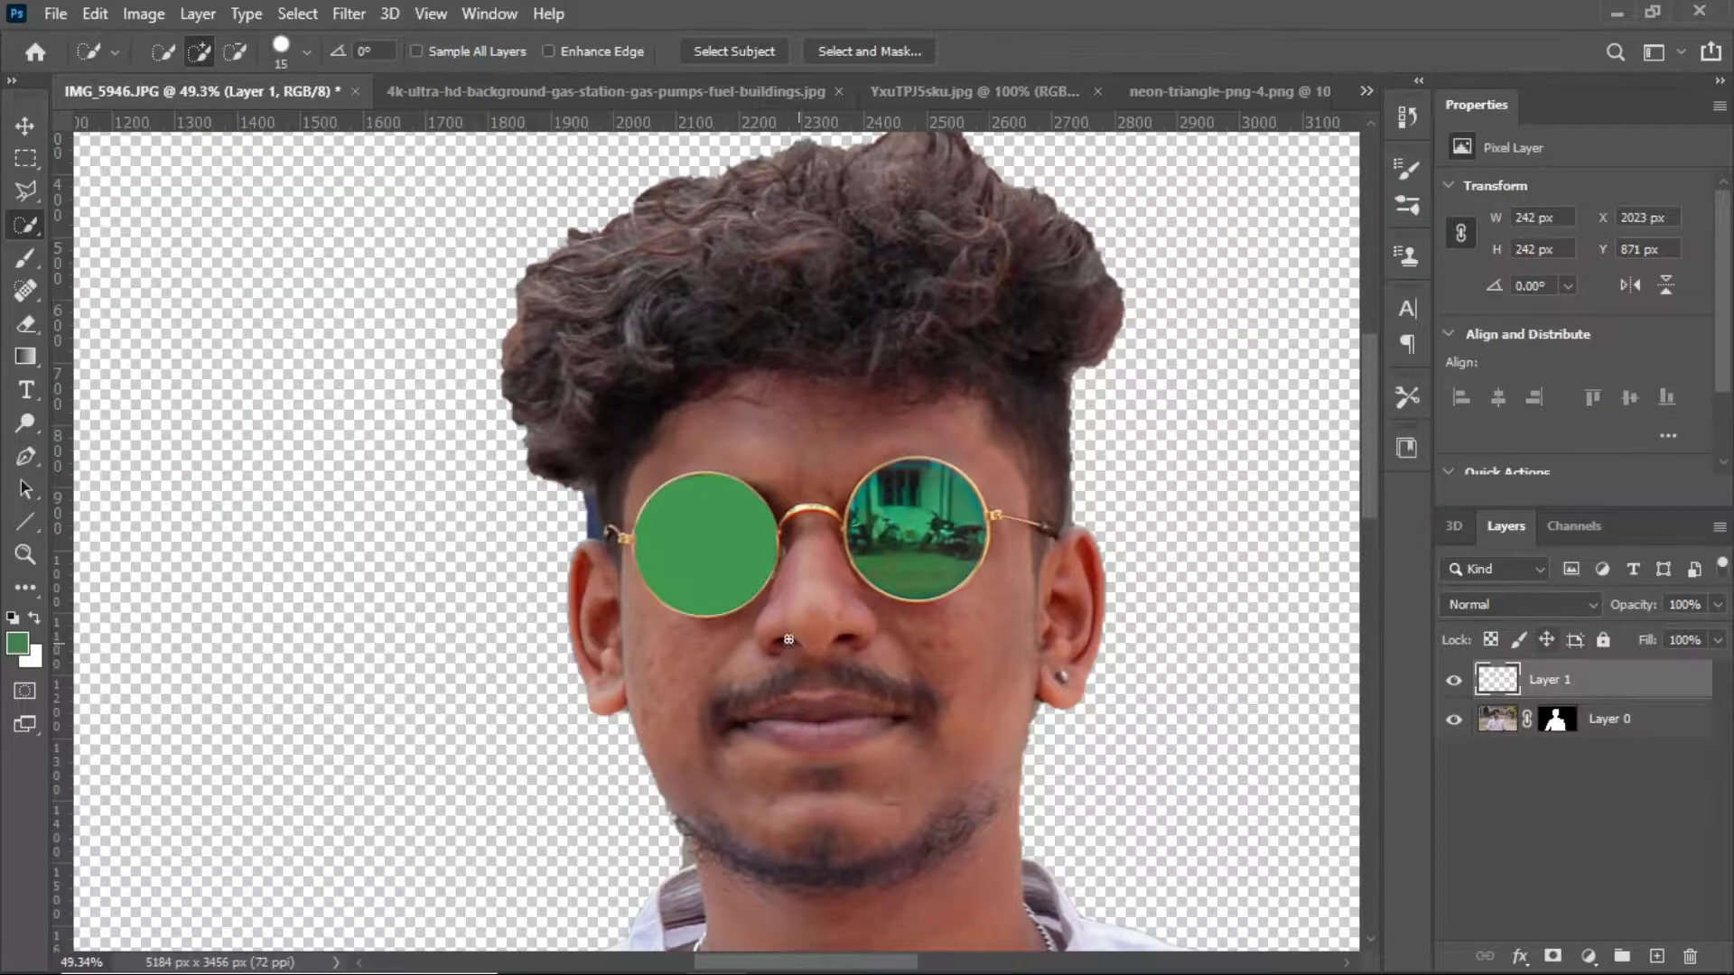
scroll(837, 557, "up", 1)
left_click_drag(1692, 631, 1683, 632)
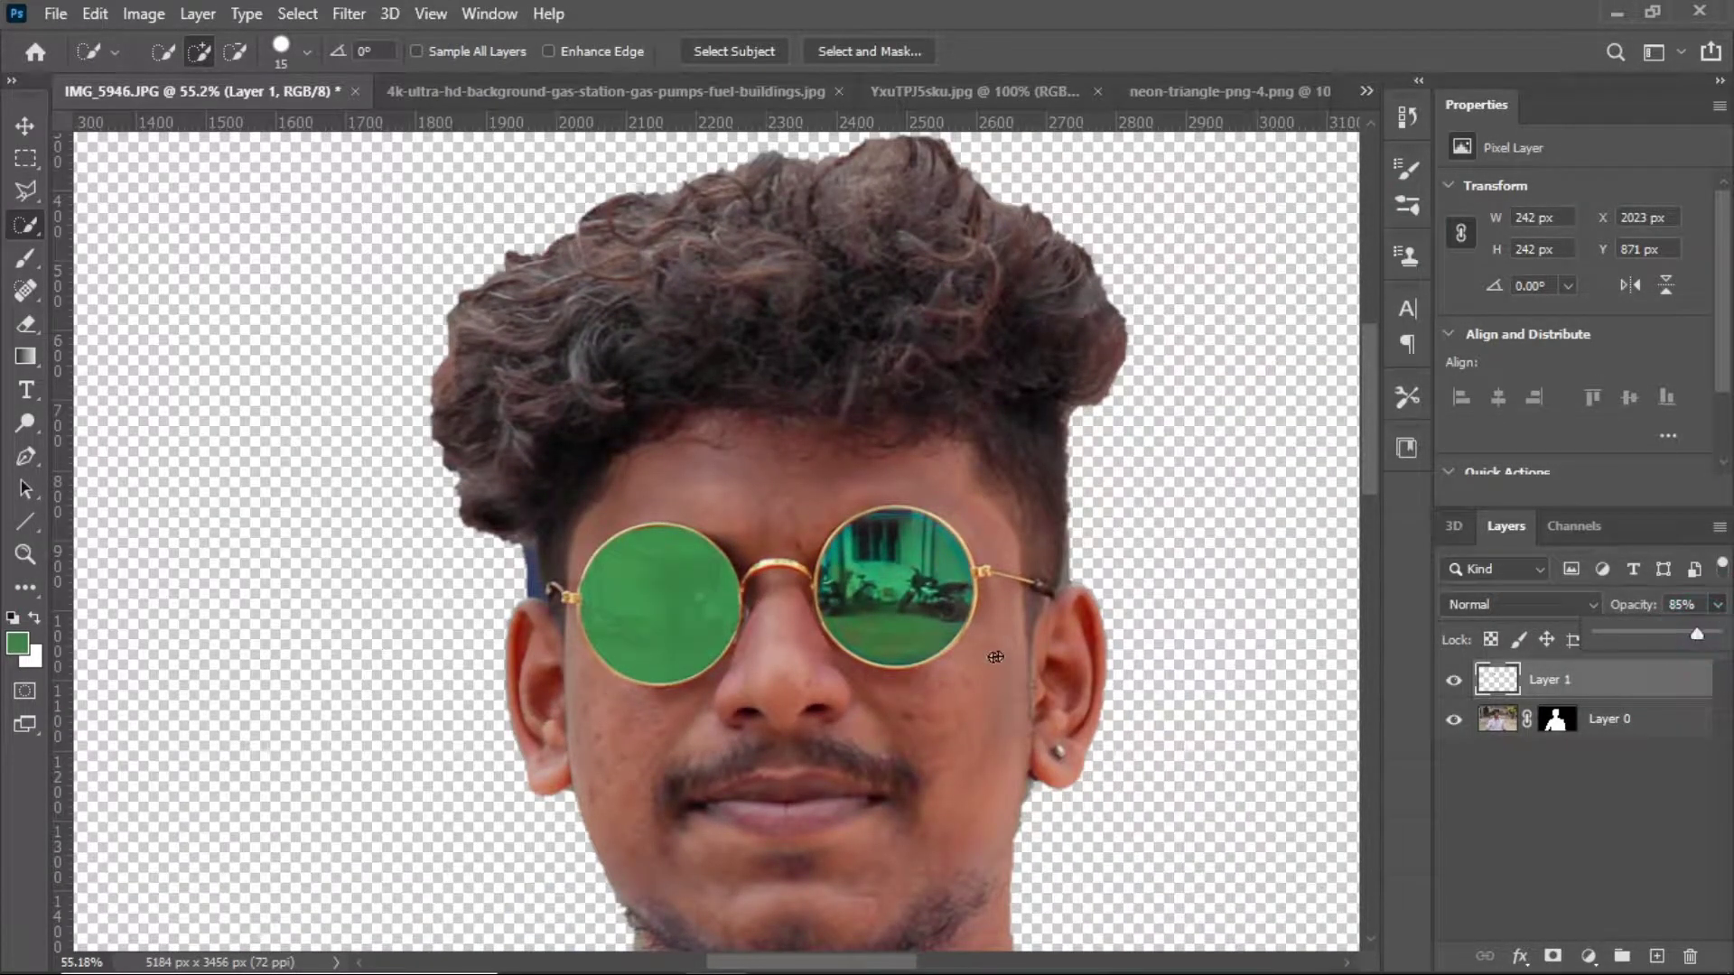
left_click(25, 125)
mouse_move(713, 616)
left_mouse_down()
mouse_move(876, 616)
mouse_move(903, 599)
left_mouse_up()
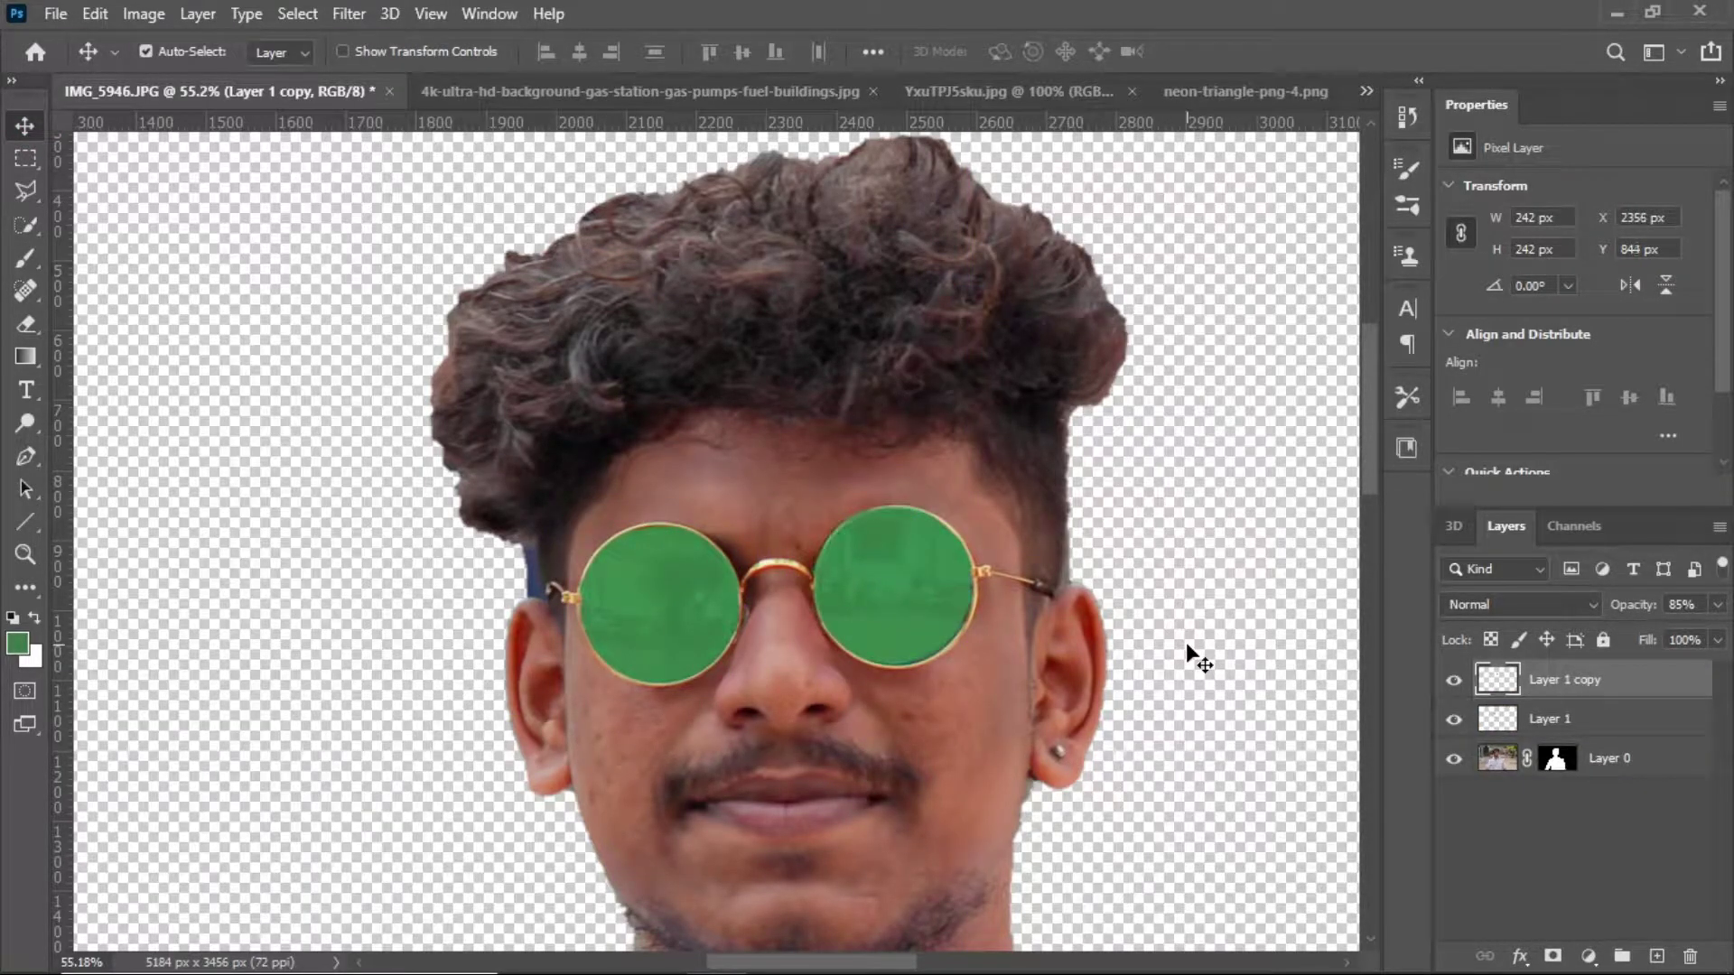
- Zoom in and scale the copied green fill to fit the right lens rim
scroll(928, 592, "down", 5)
scroll(813, 541, "down", 2)
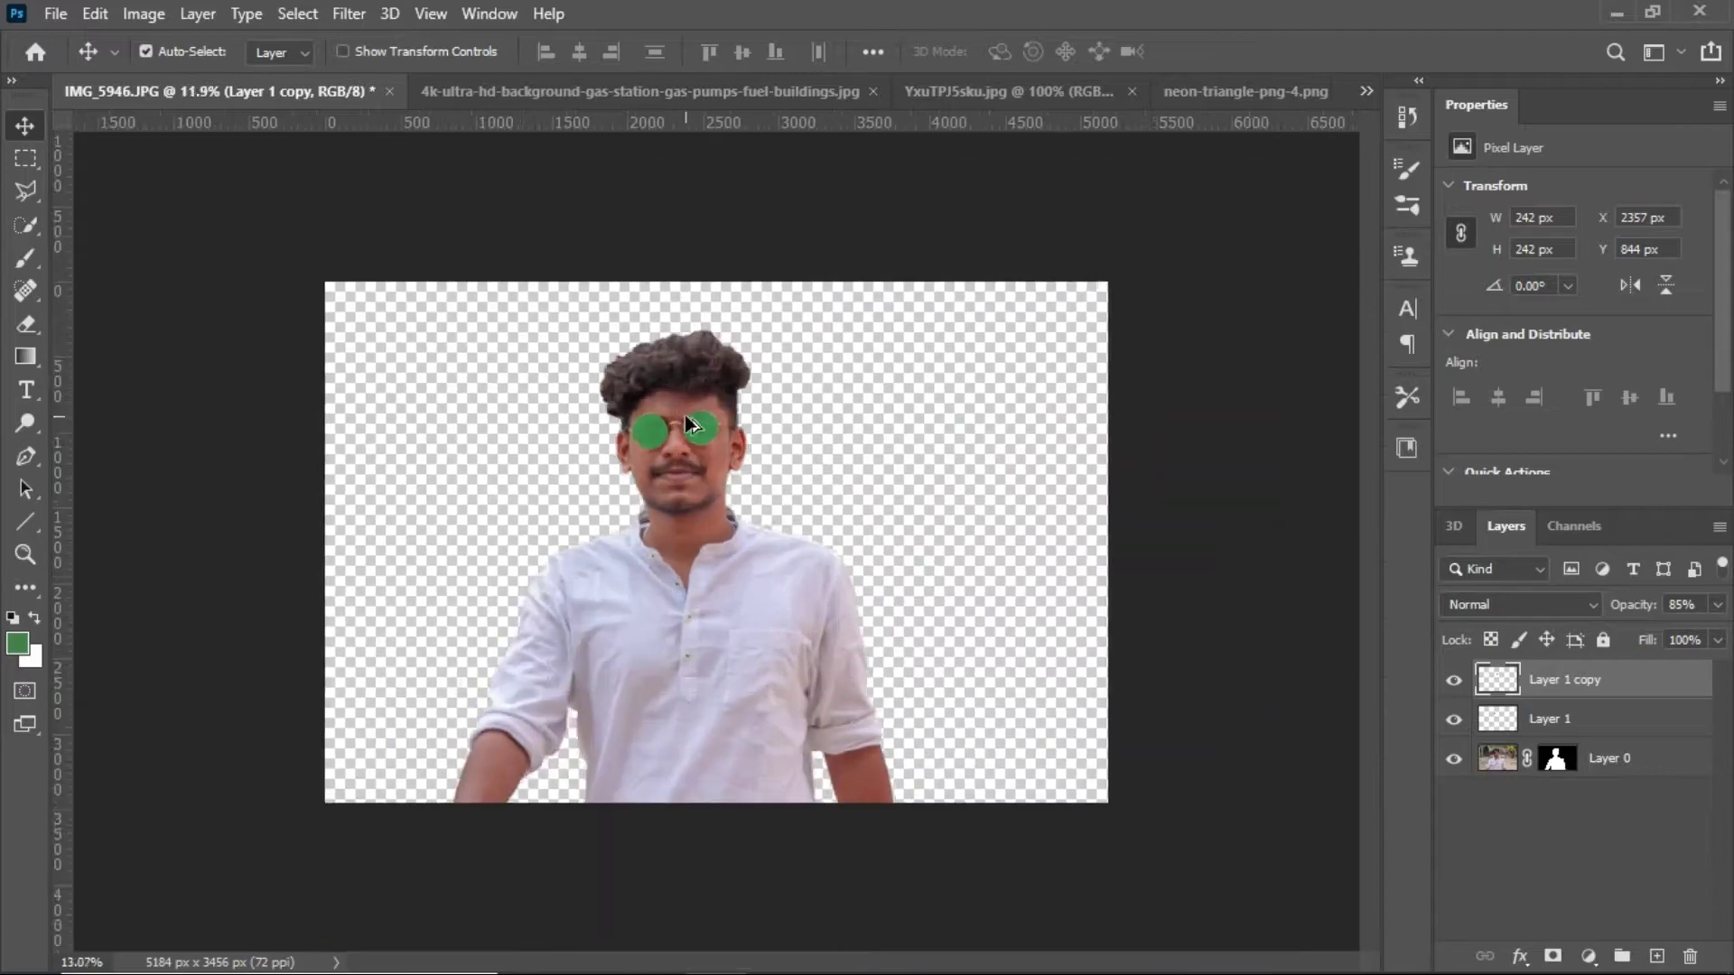
scroll(728, 420, "up", 1)
scroll(728, 420, "up", 2)
scroll(668, 411, "up", 3)
scroll(716, 298, "up", 2)
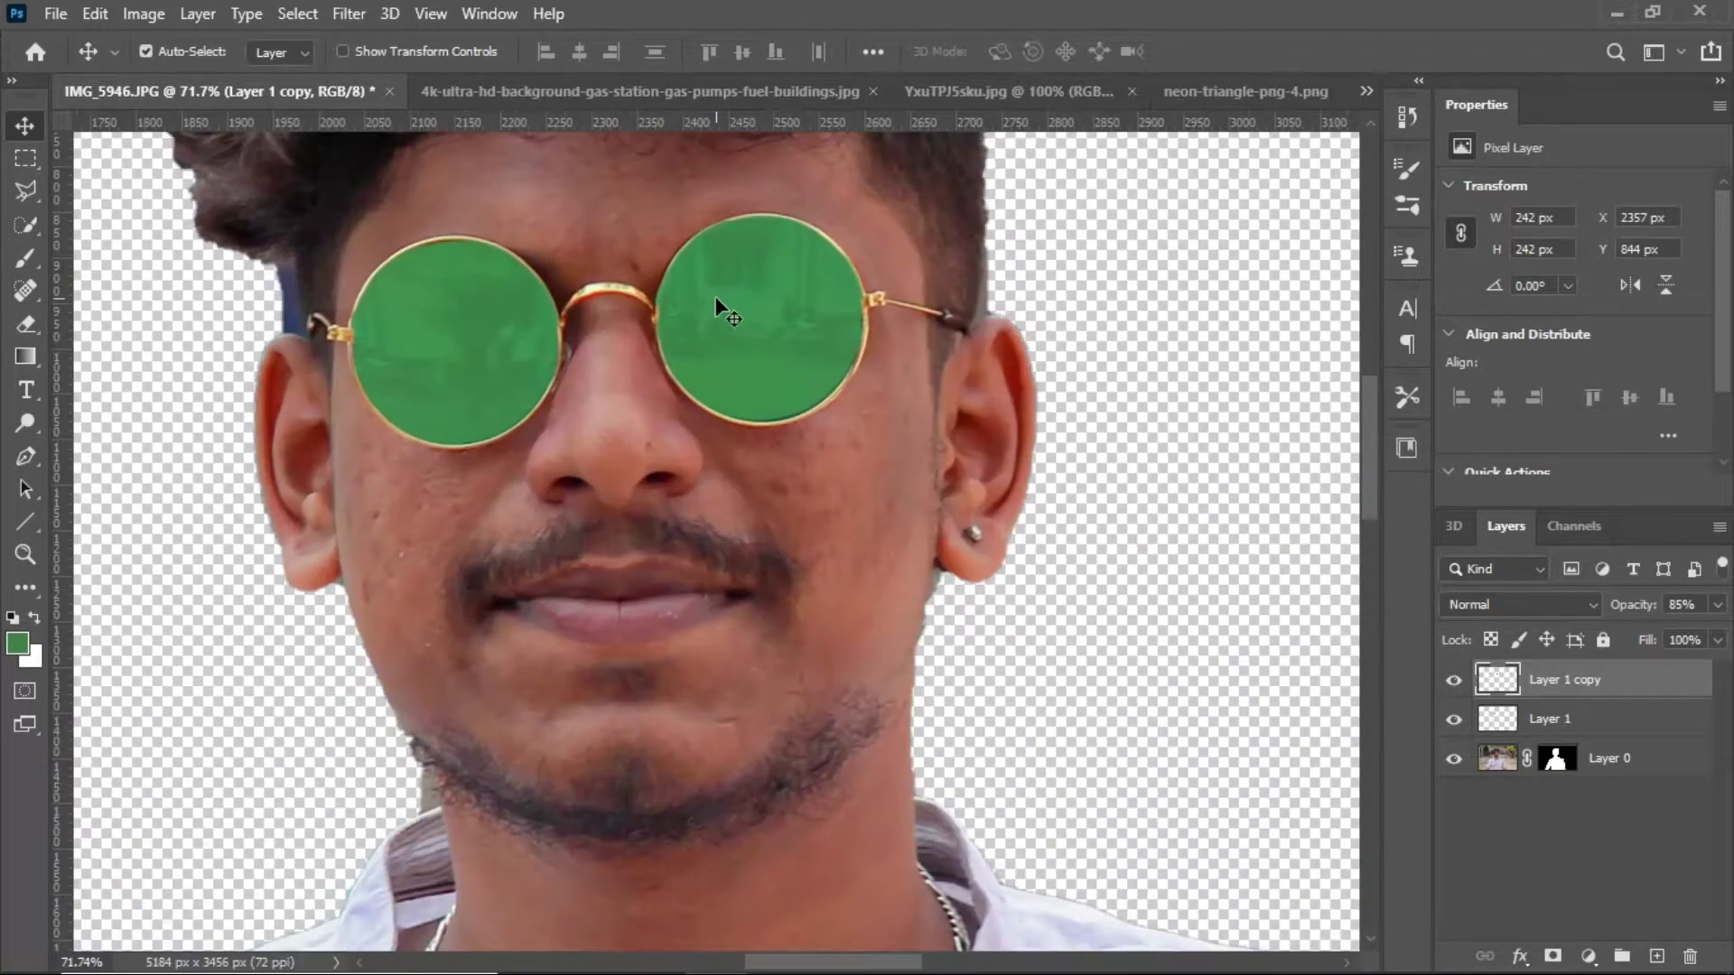
scroll(717, 301, "up", 1)
scroll(813, 366, "up", 2)
scroll(988, 469, "up", 1)
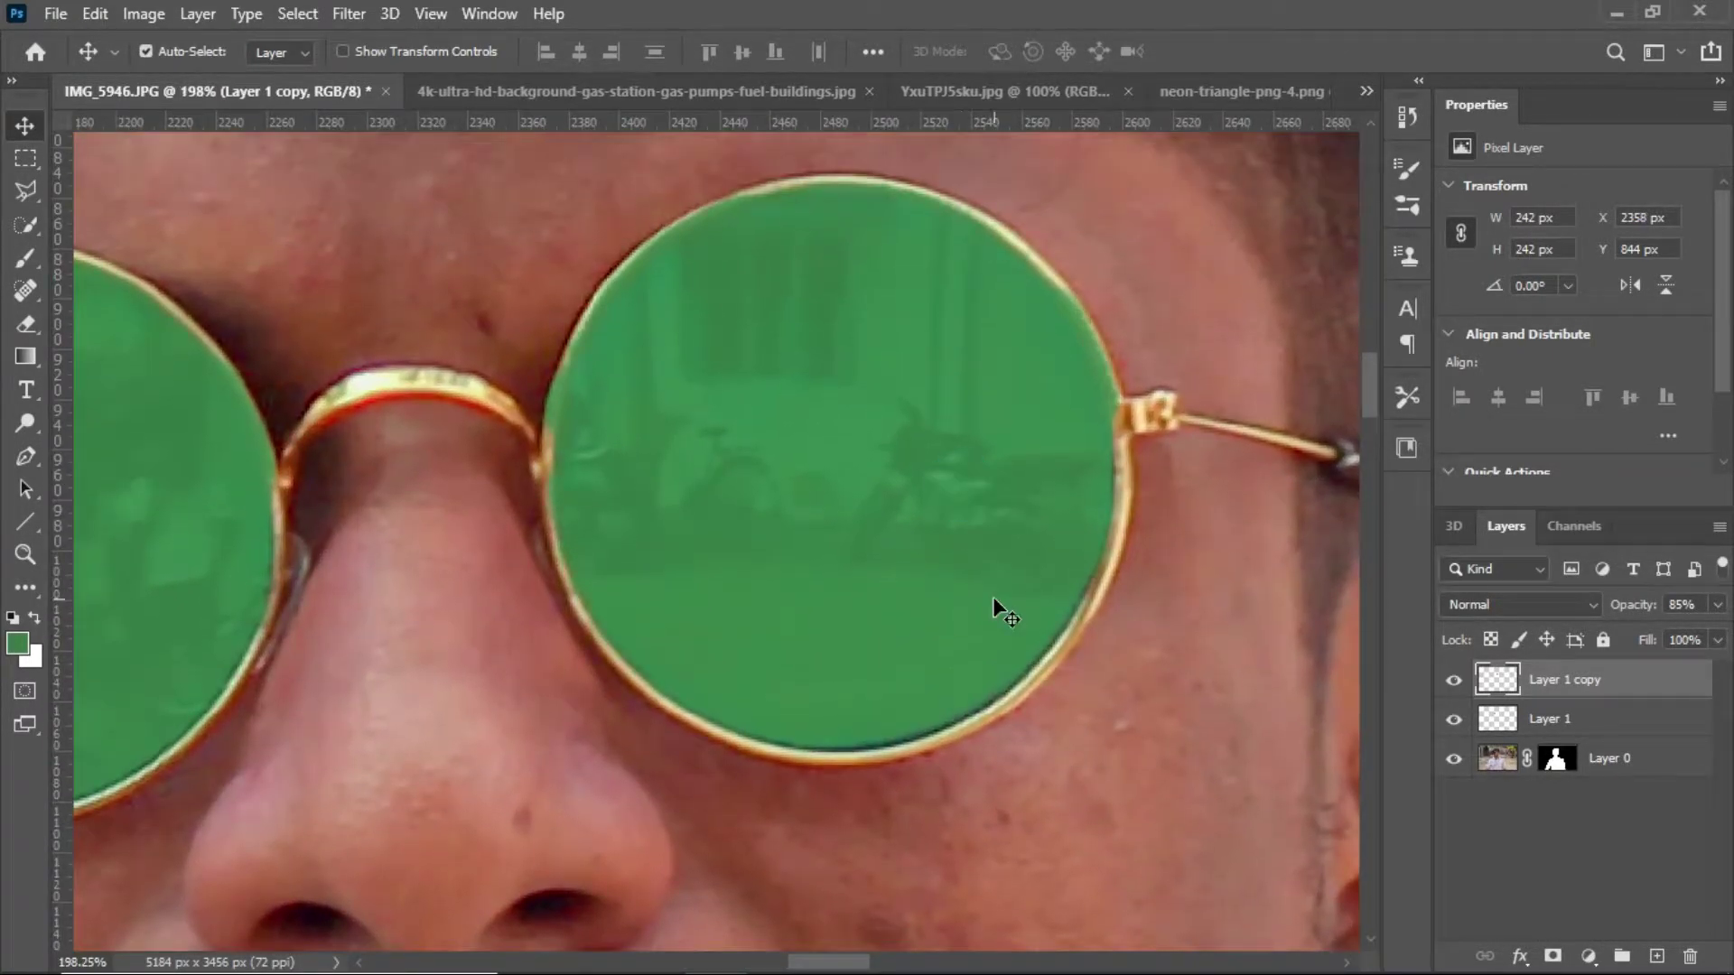
key("ctrl+t")
left_click_drag(1119, 158, 1109, 171)
key("Return")
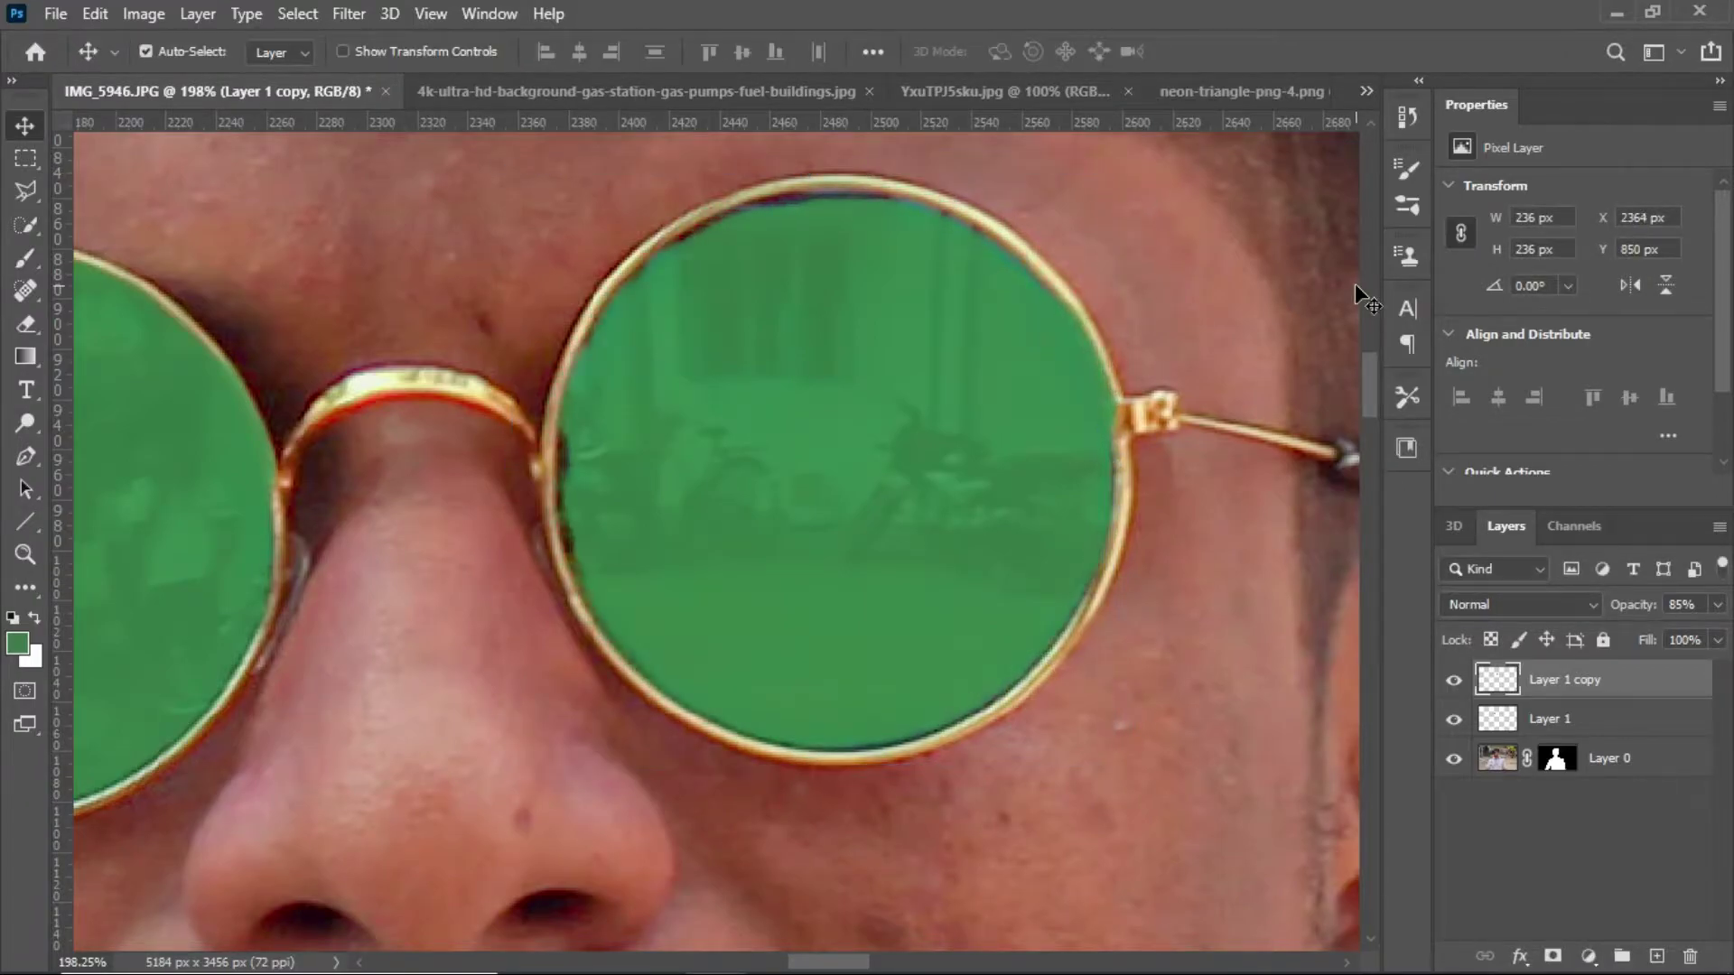
- Spot-heal the top, upper-left and left edges of the lens rim
left_click(26, 423)
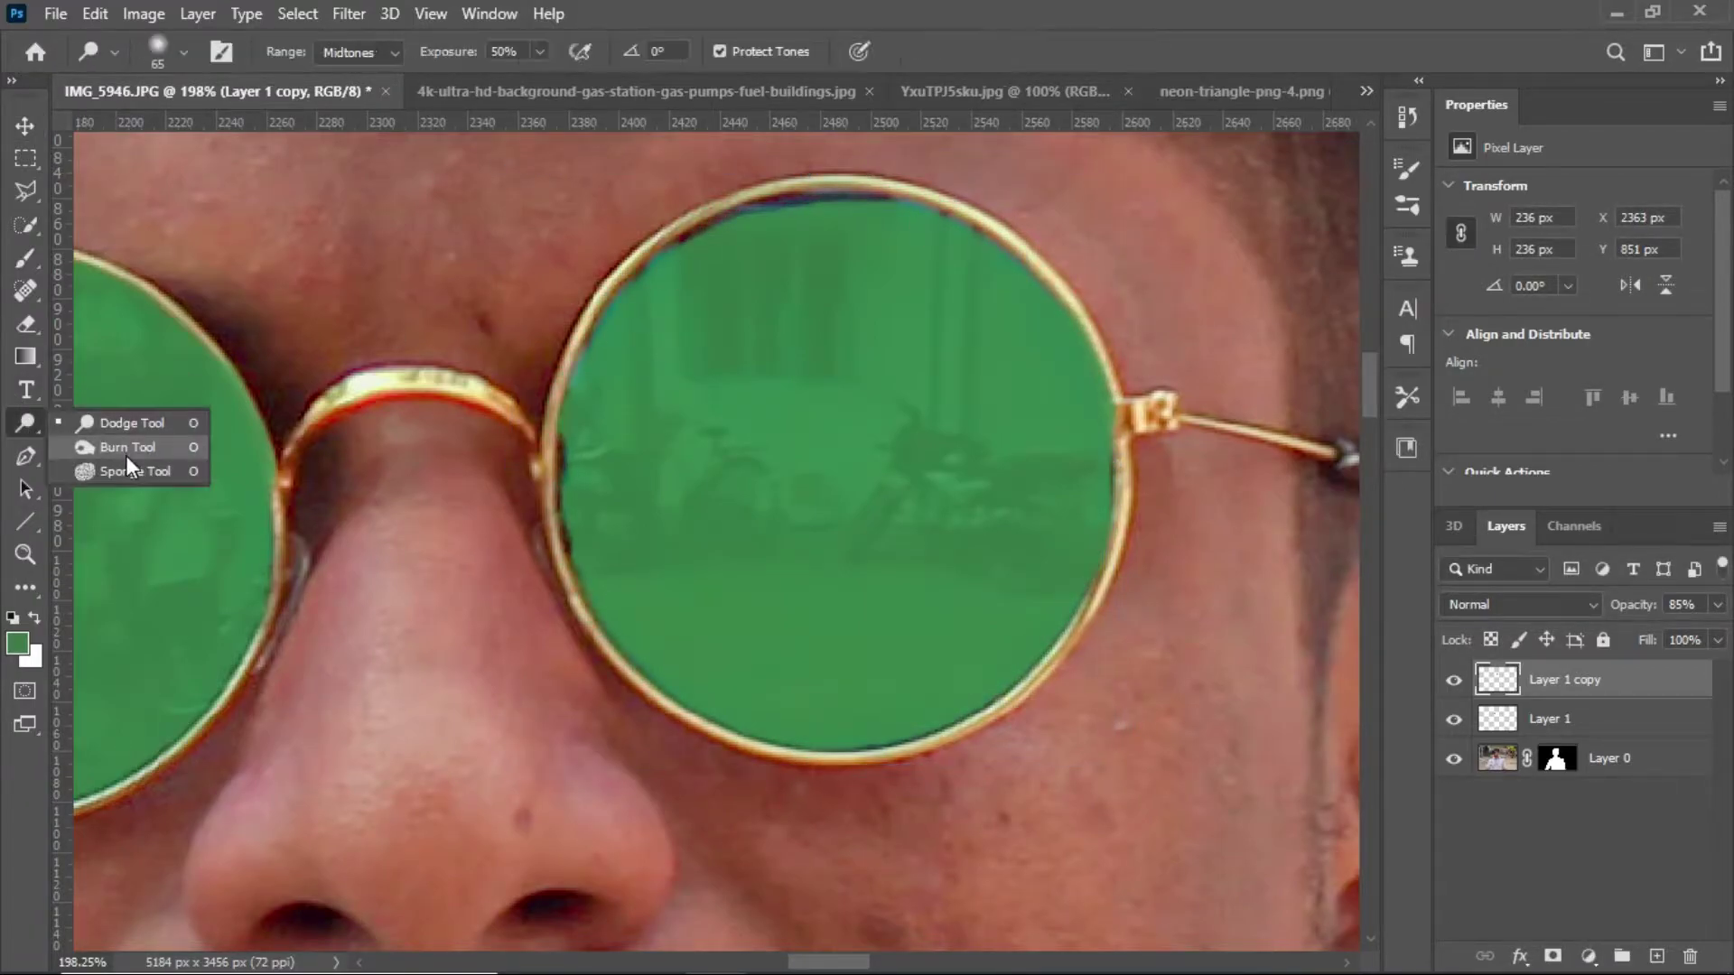
left_click(27, 491)
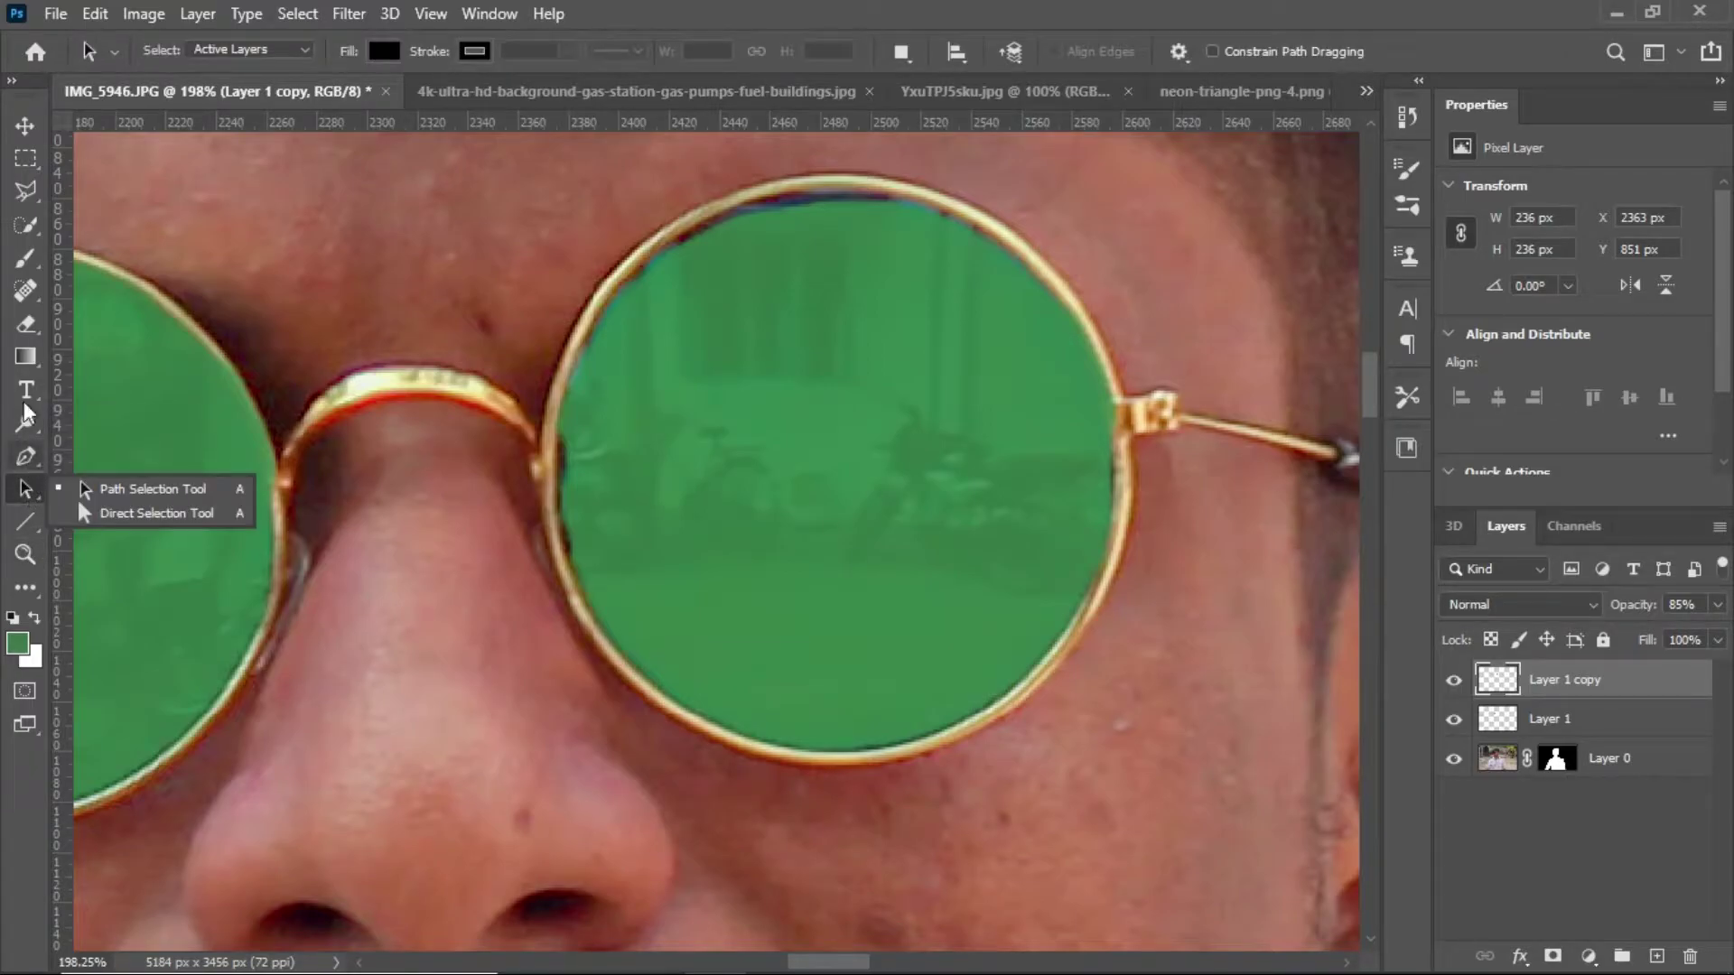
left_click(26, 291)
mouse_move(736, 230)
left_mouse_down()
mouse_move(867, 225)
mouse_move(840, 223)
left_mouse_up()
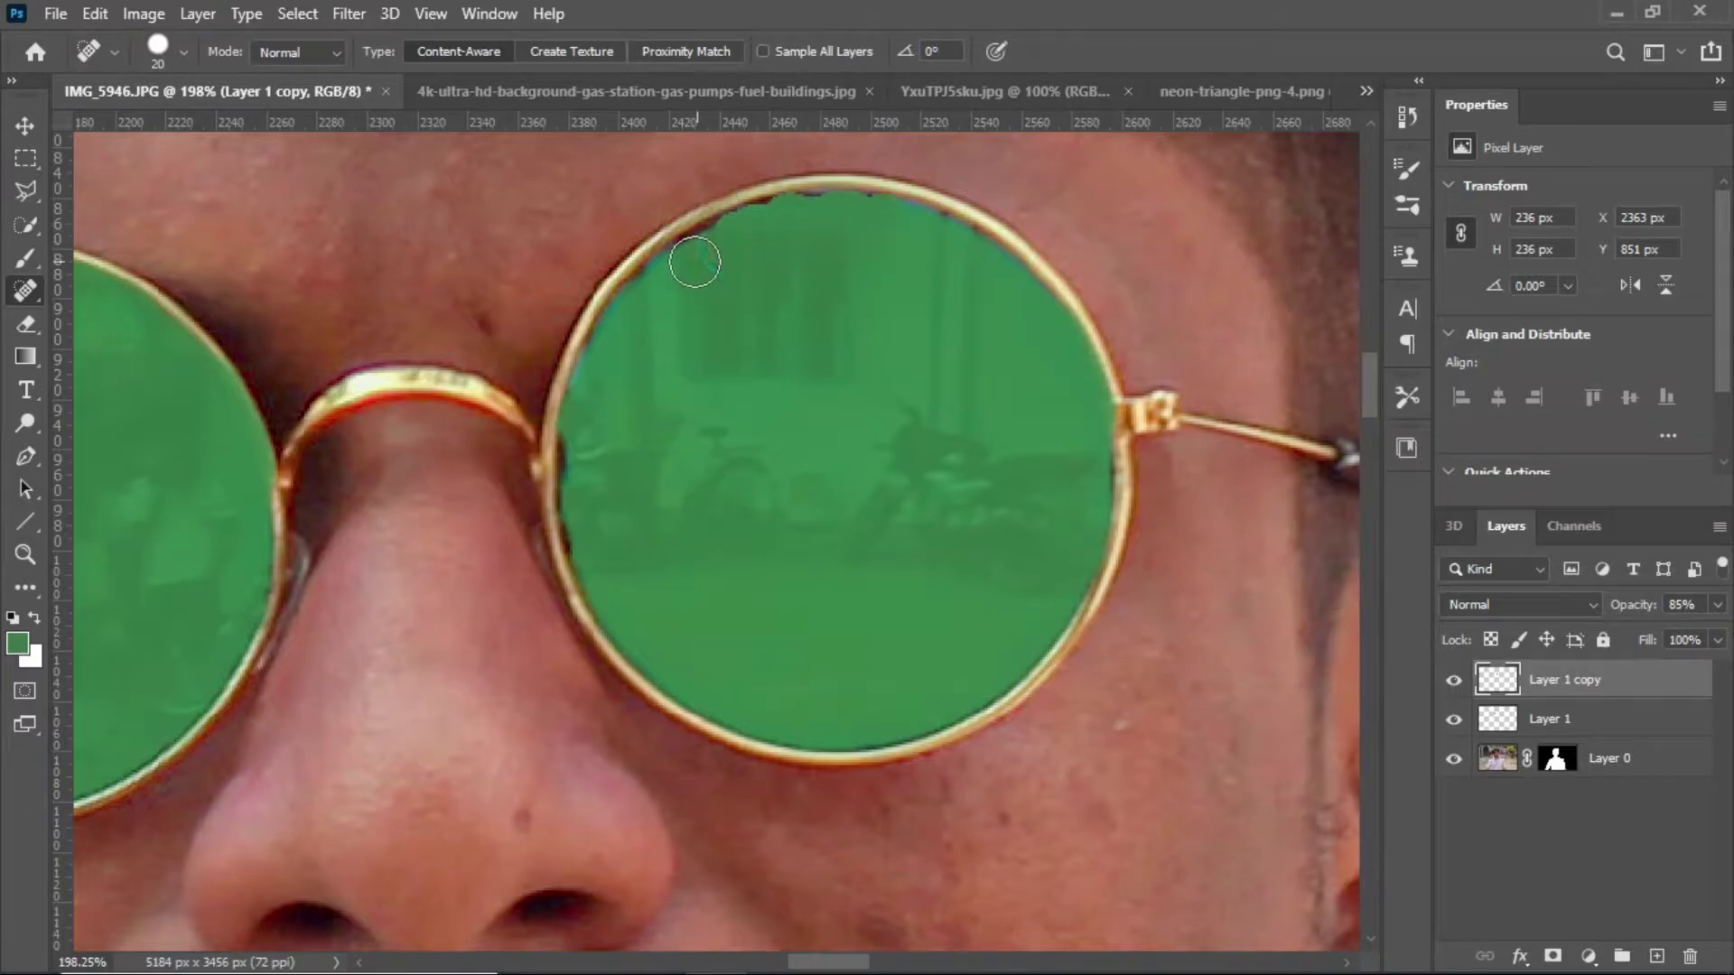
left_click(648, 291)
left_click_drag(581, 442, 585, 533)
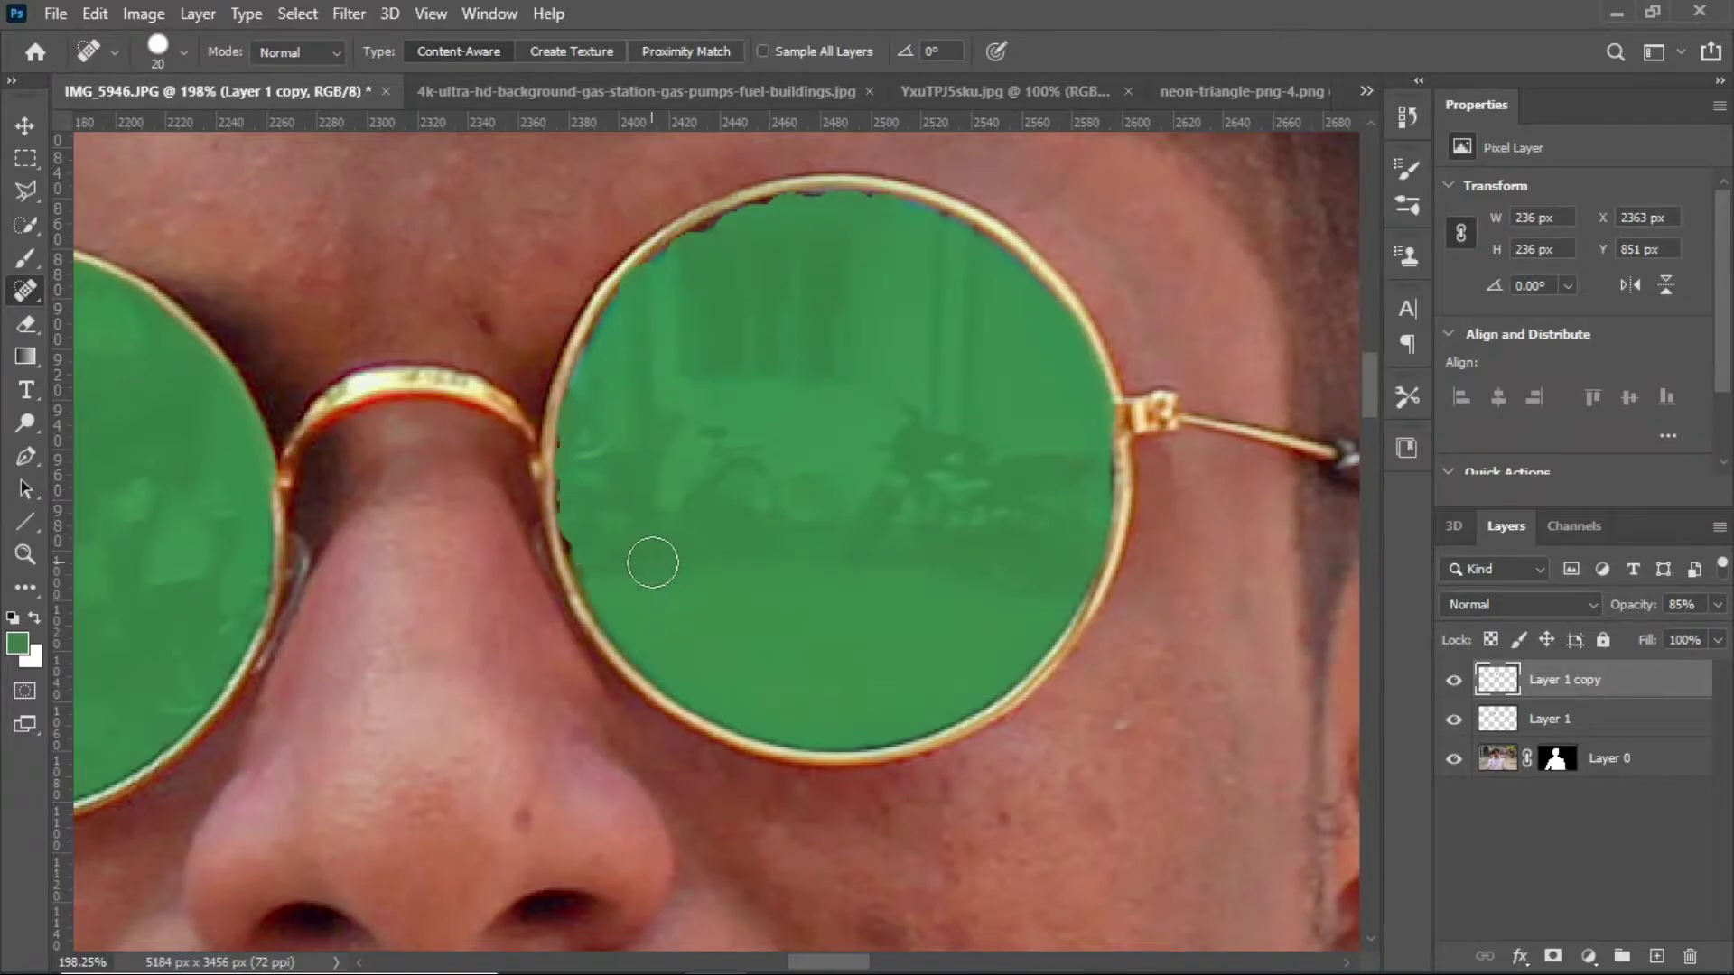
- Paint green over the lens gaps with a 150 px hard round brush
left_click(26, 260)
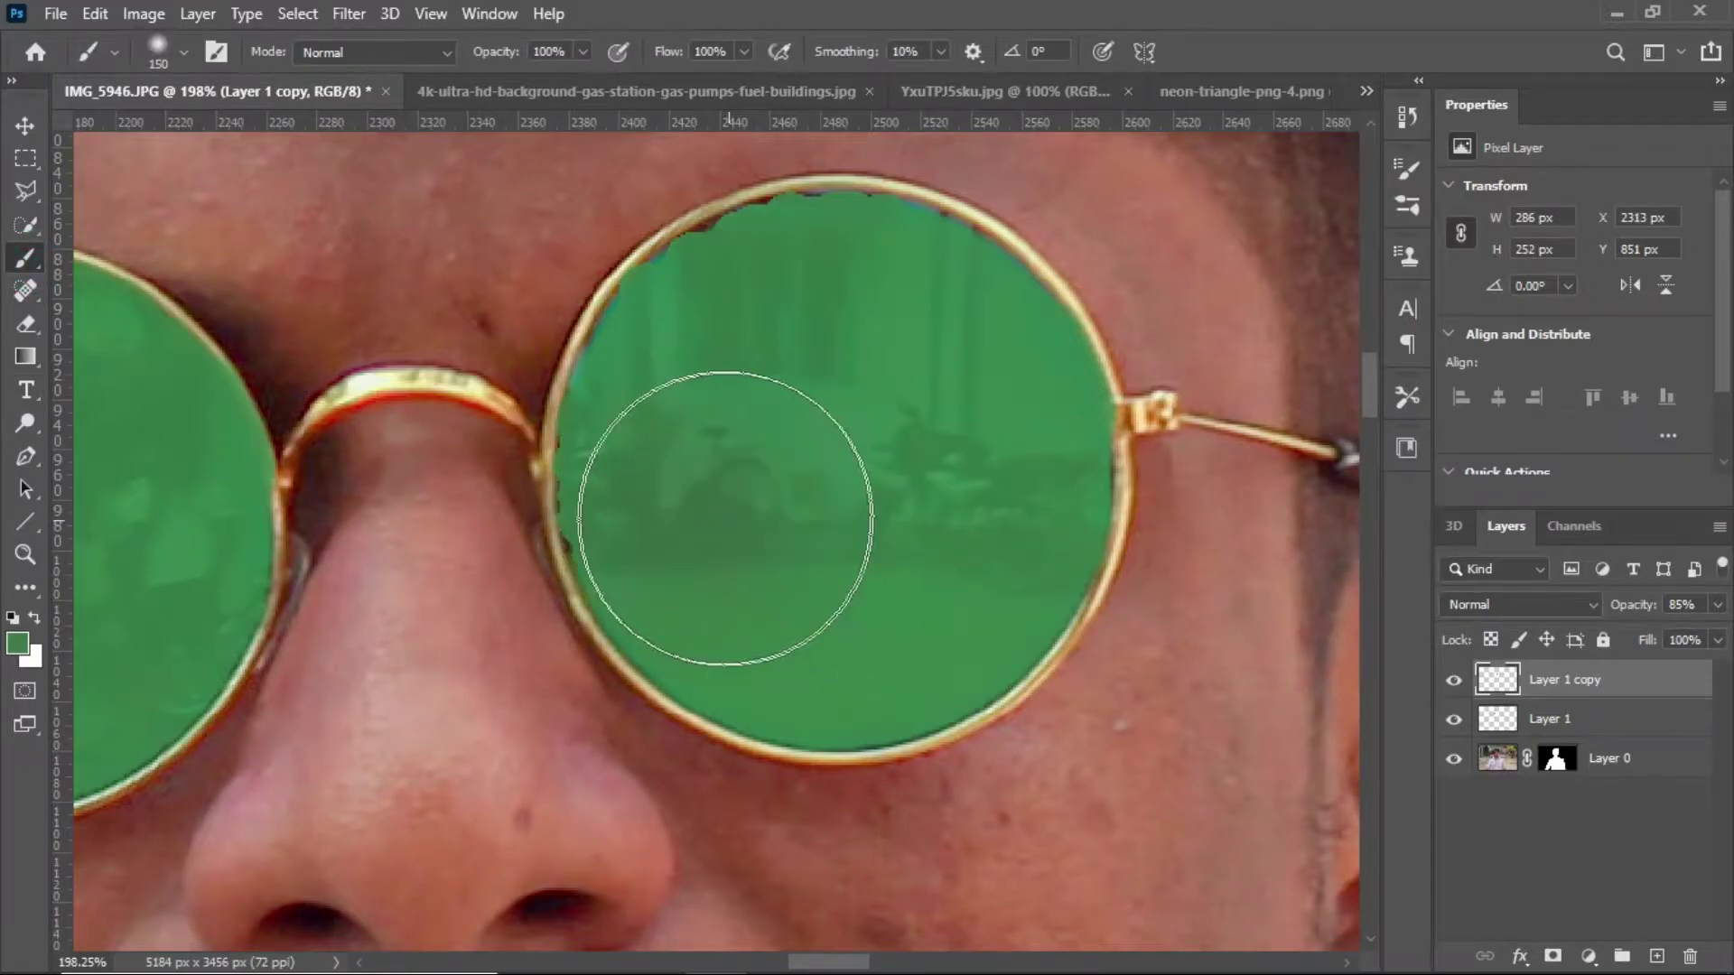
left_click_drag(725, 518, 895, 537)
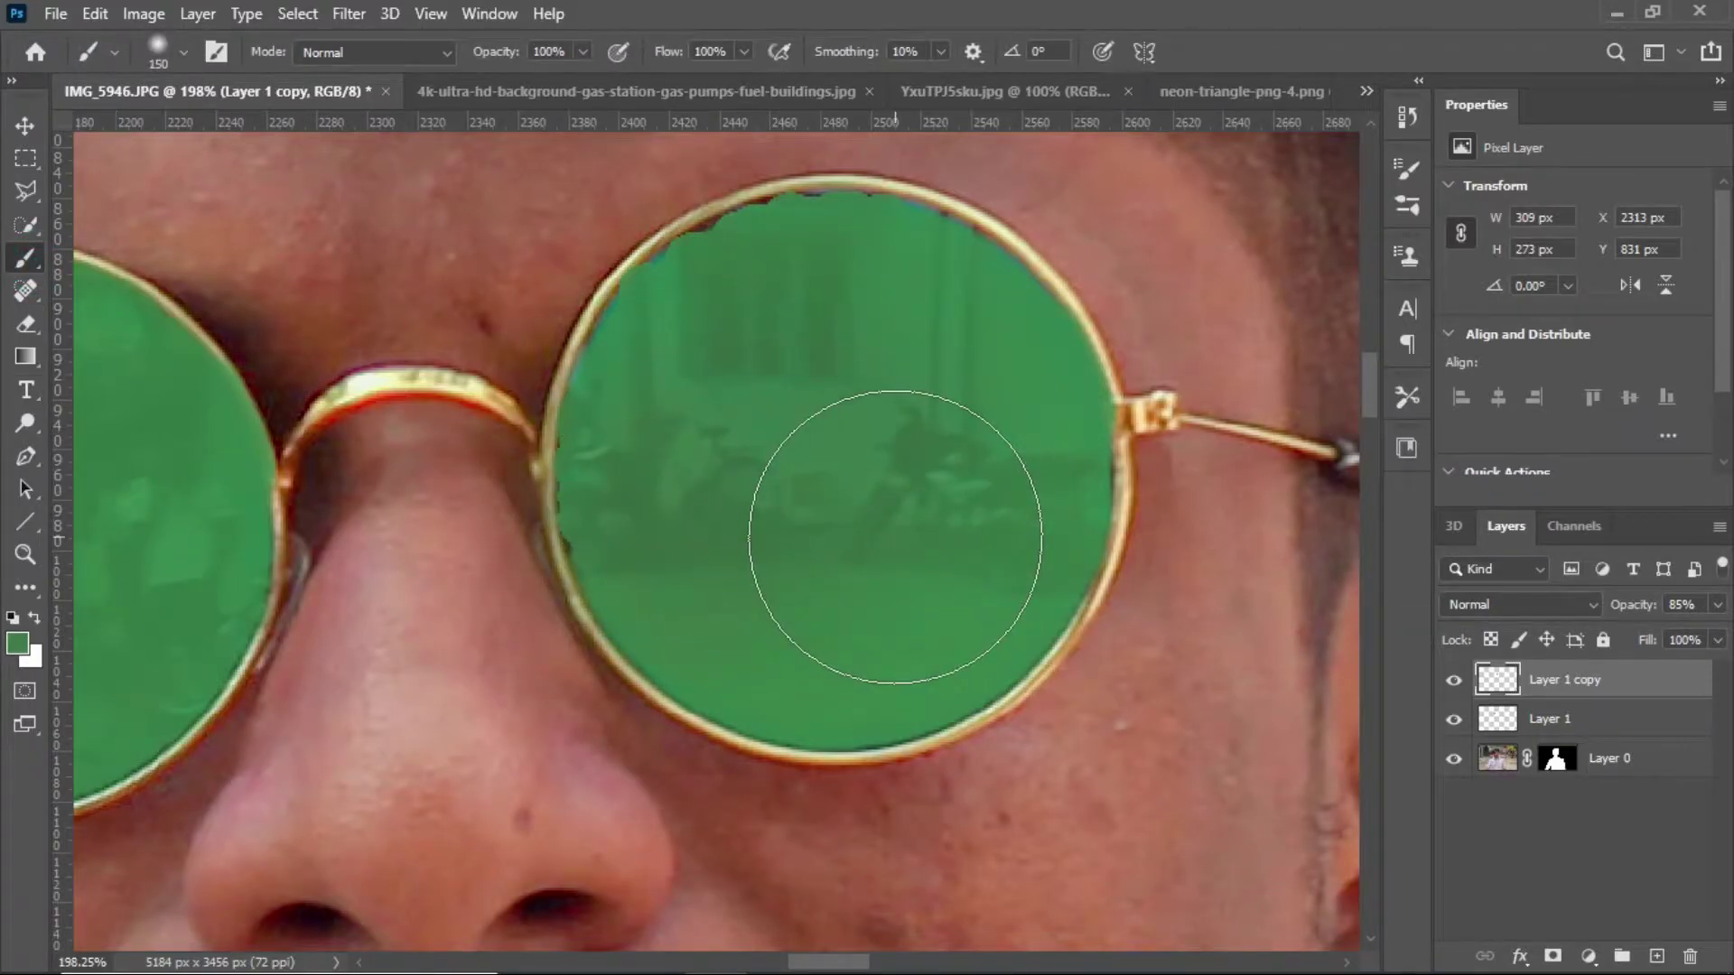
left_click(183, 52)
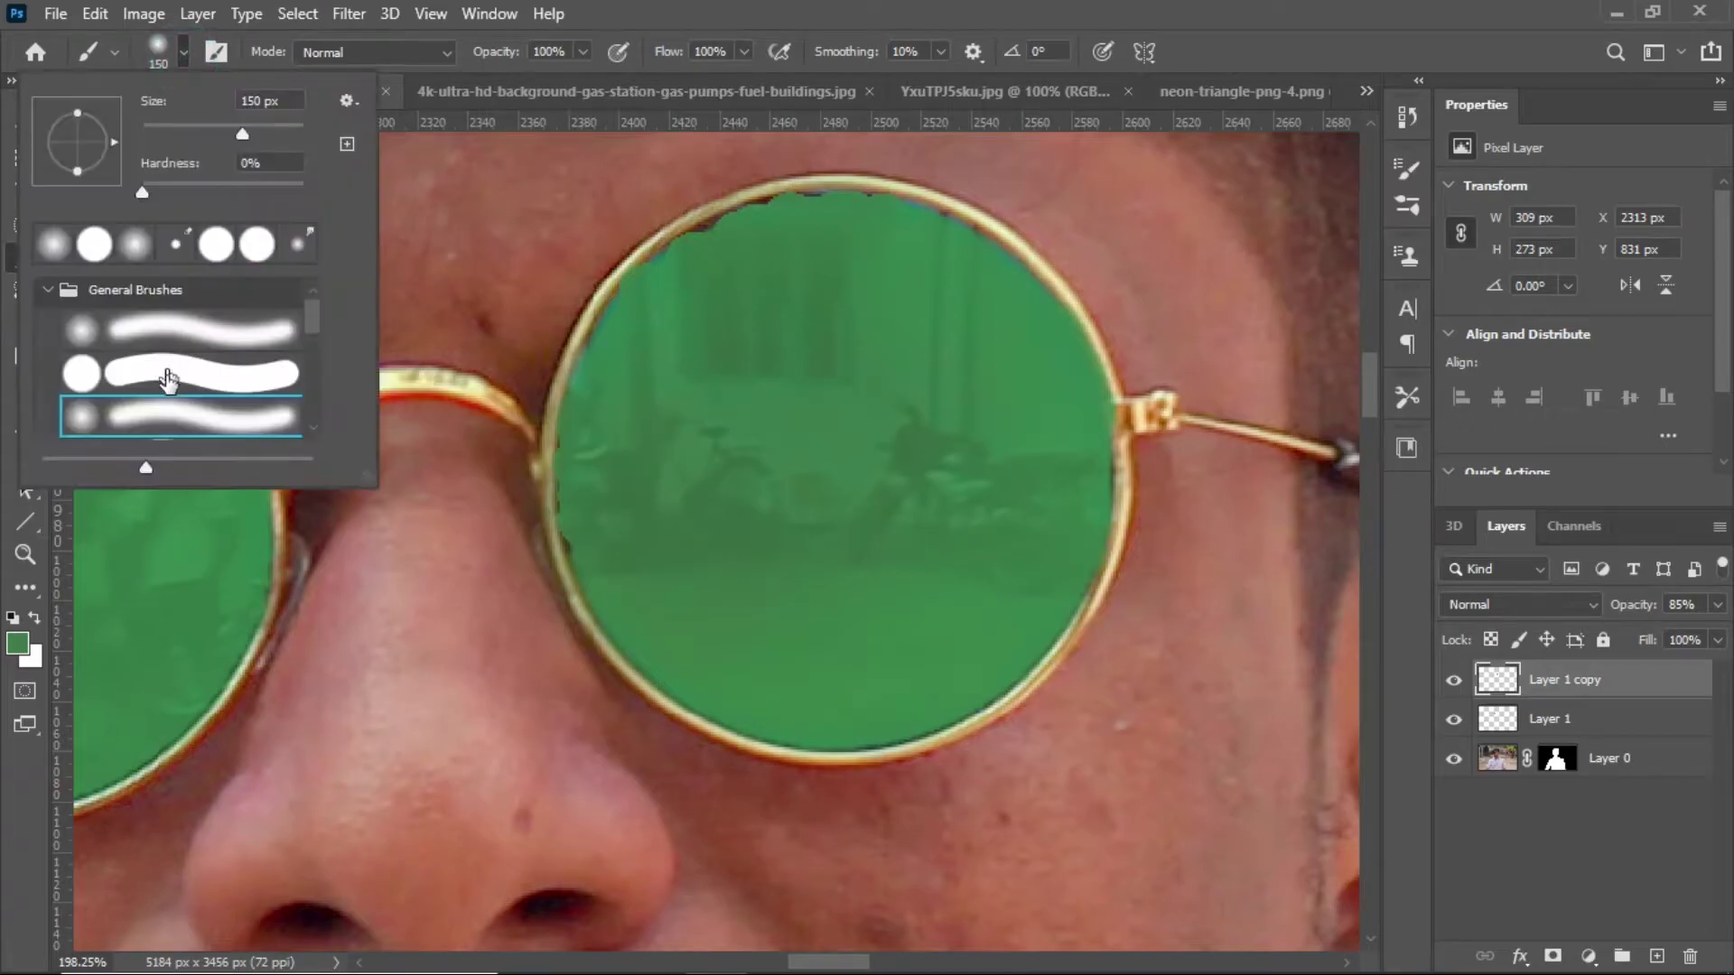
double_click(124, 240)
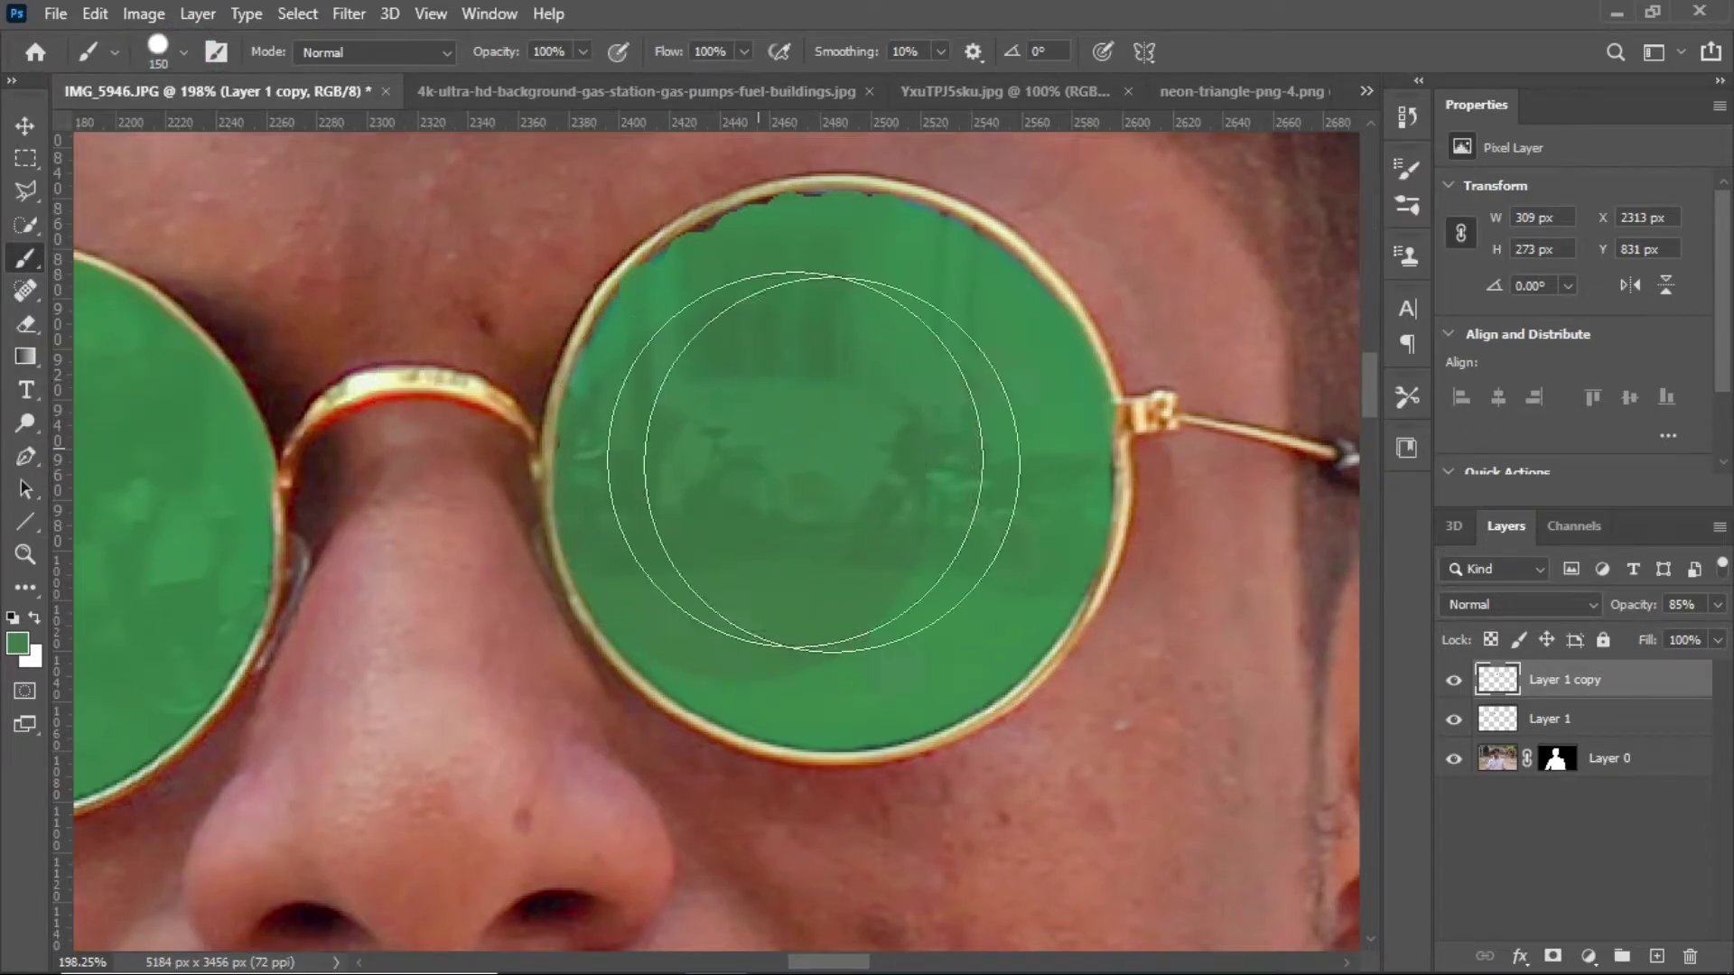
scroll(666, 434, "down", 4)
scroll(666, 434, "down", 5)
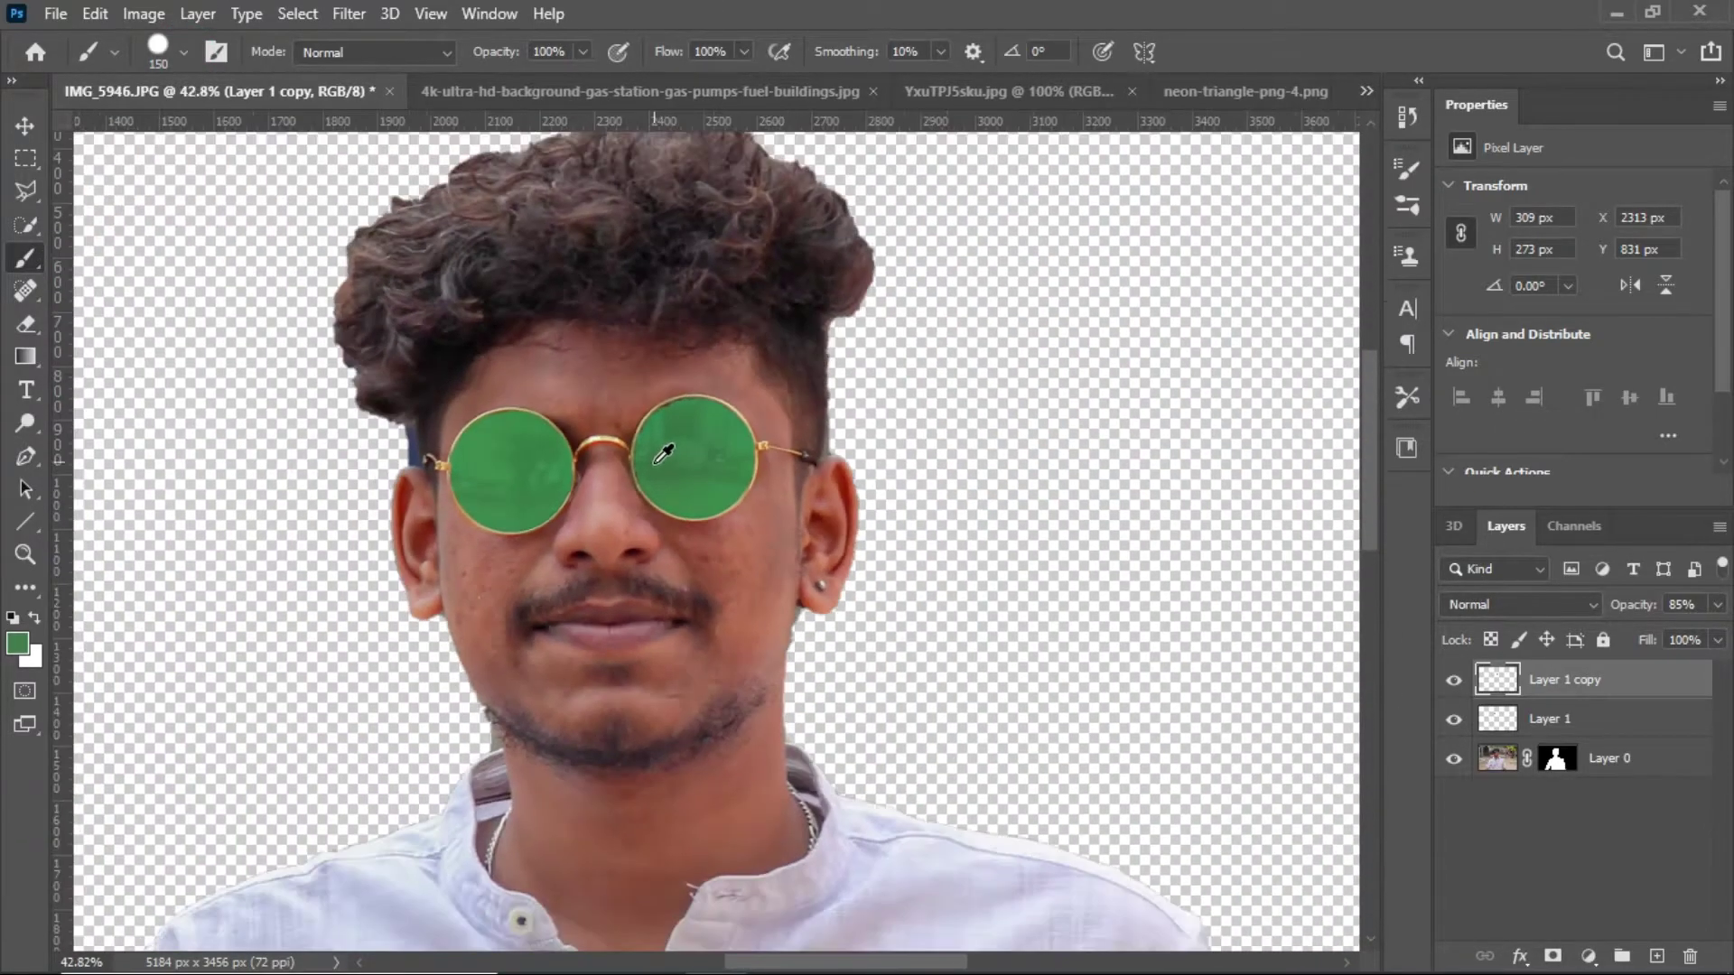
scroll(633, 465, "down", 3)
scroll(714, 505, "down", 1)
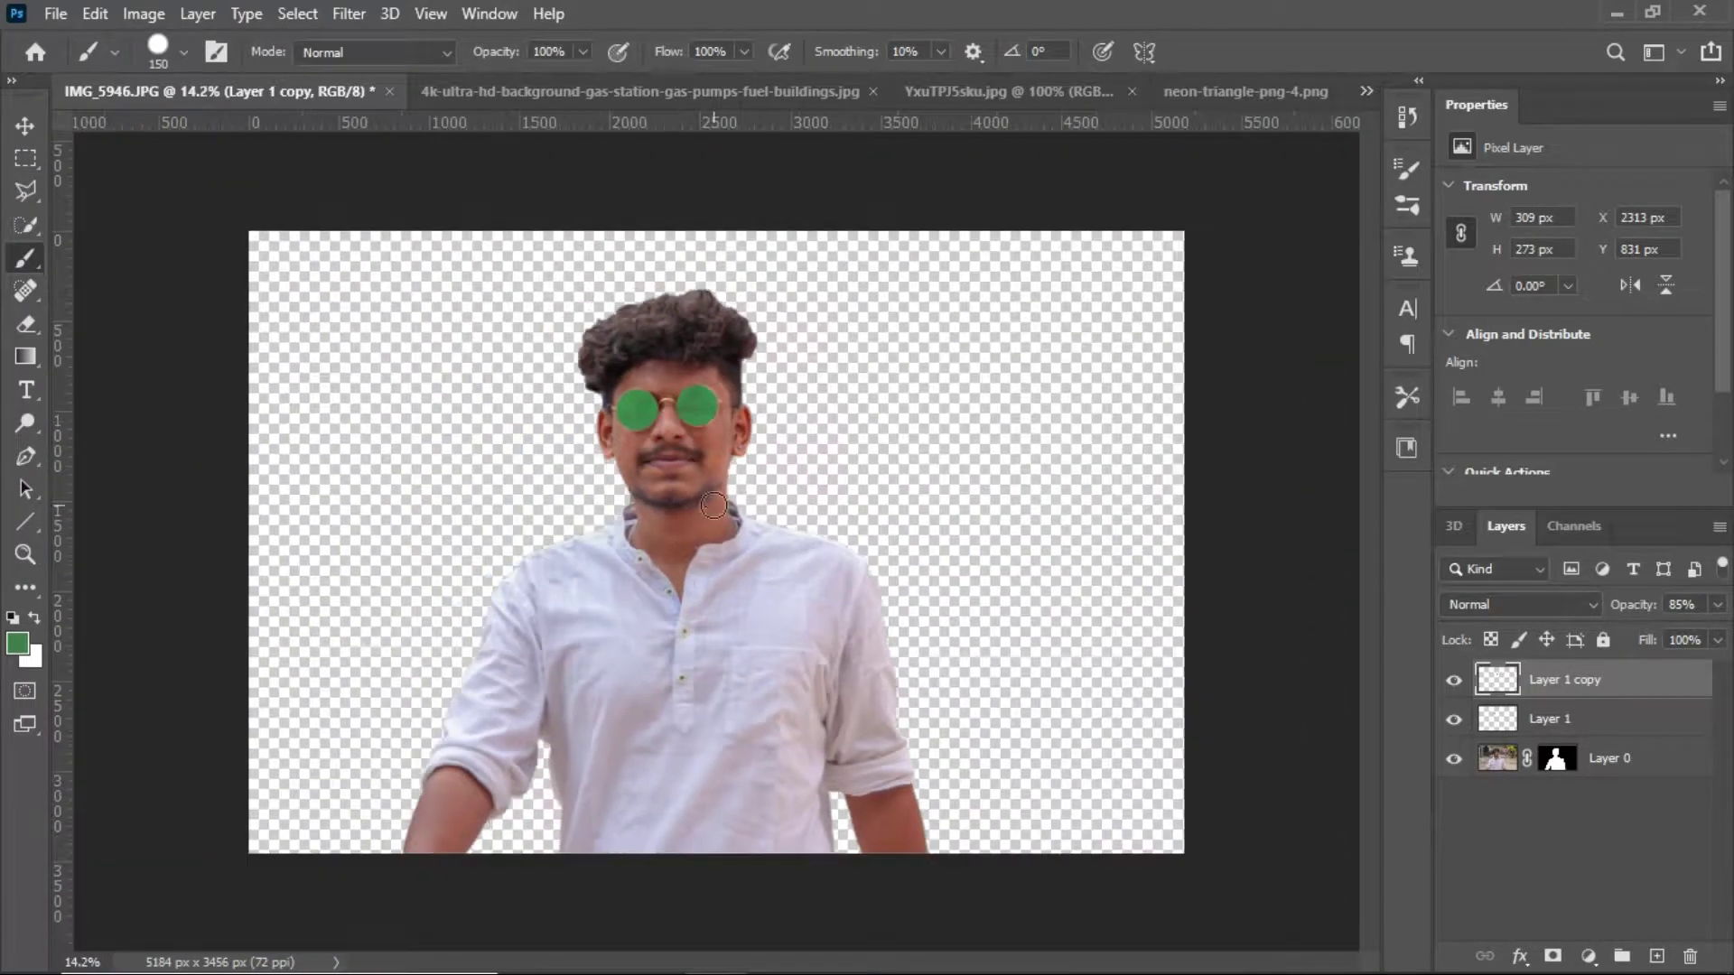
- Merge the two lens layers and tint them cyan with Hue +43, Saturation +8
left_click(1587, 721, "shift")
key("ctrl+e")
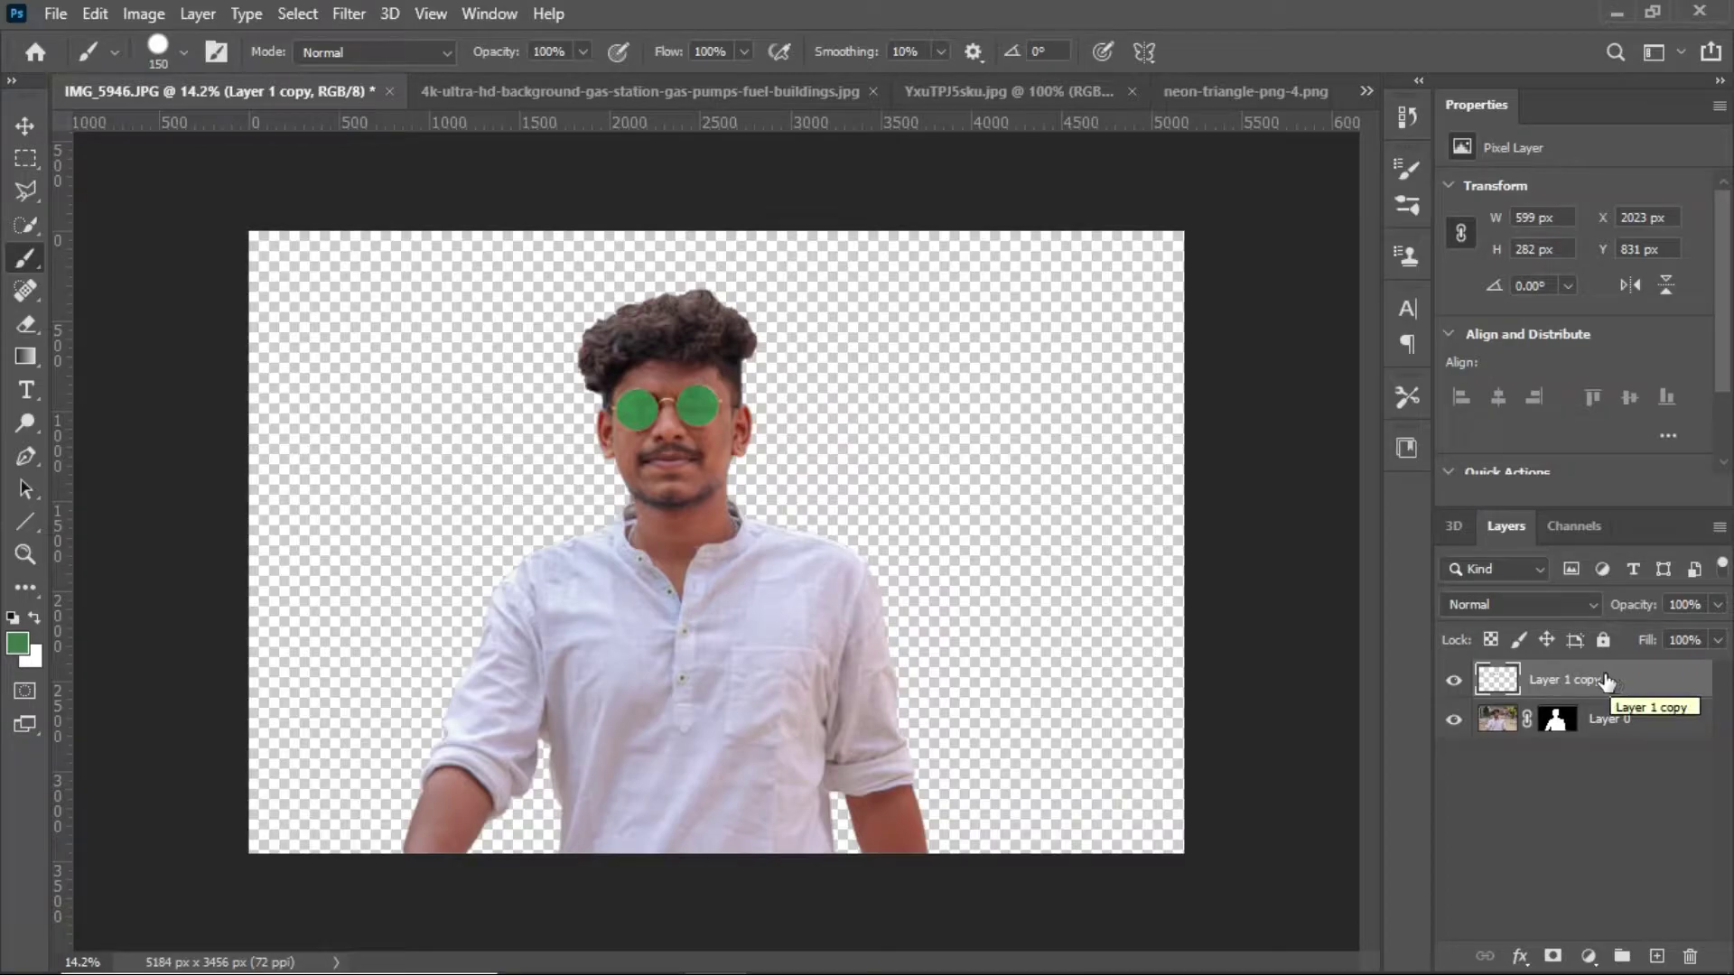
left_click(142, 17)
mouse_move(183, 78)
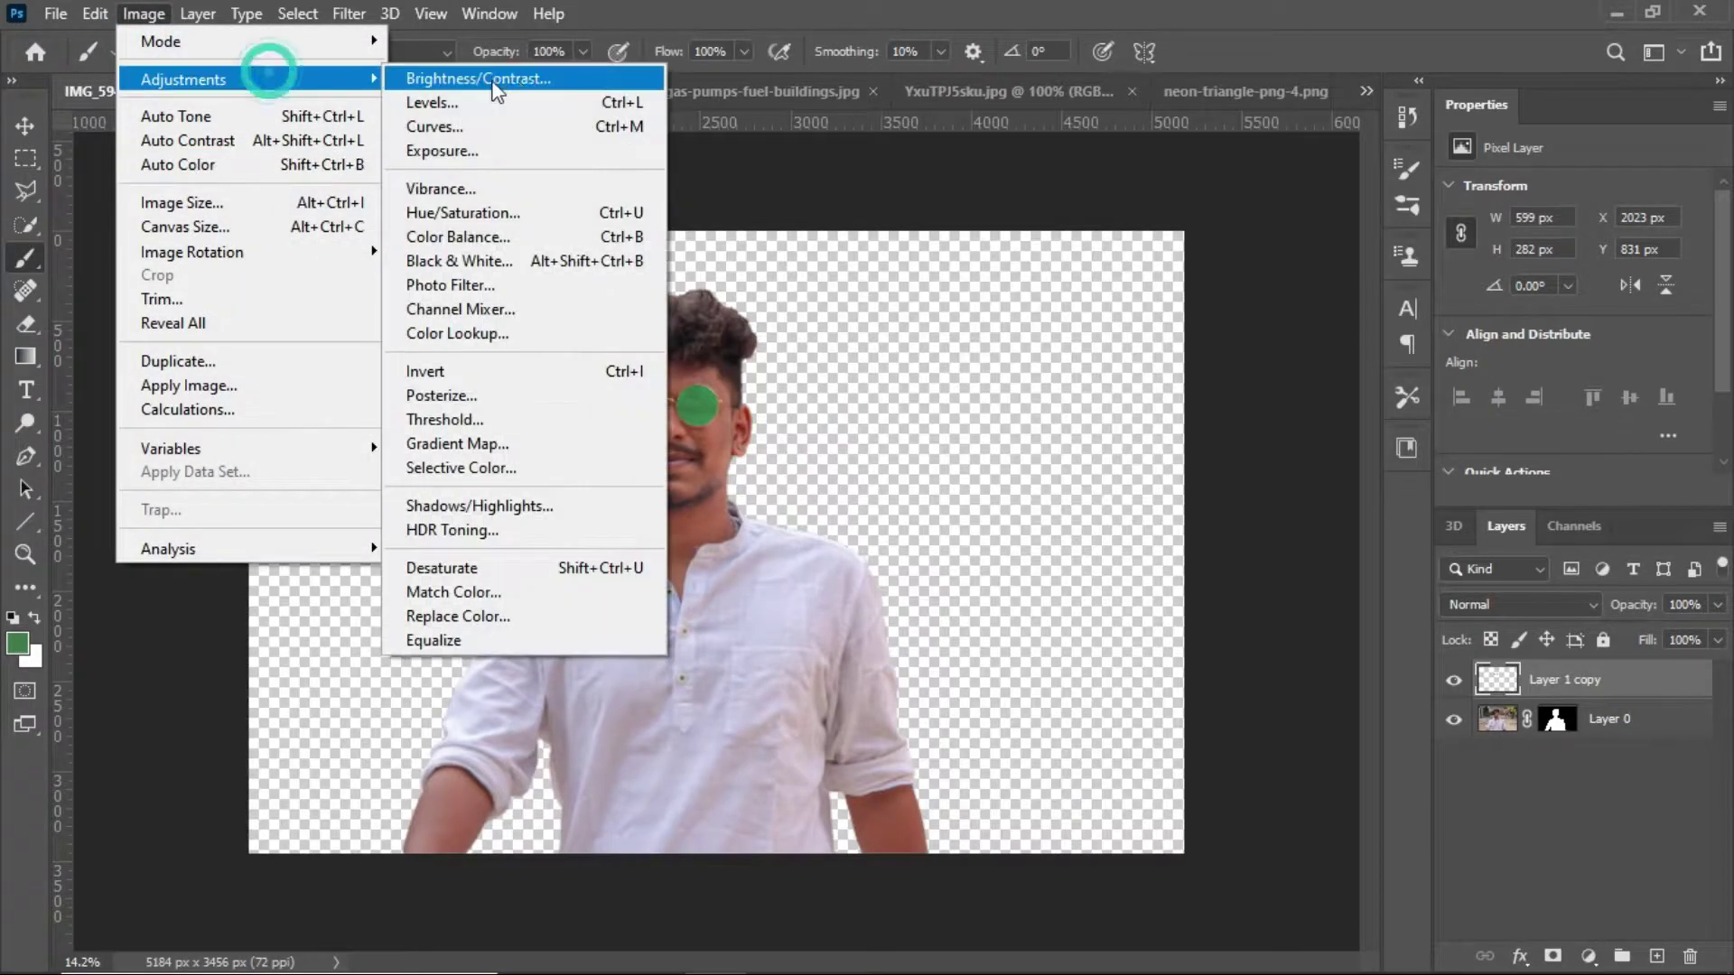
left_click(534, 186)
mouse_move(876, 143)
left_mouse_down()
mouse_move(1412, 236)
mouse_move(1385, 214)
left_mouse_up()
mouse_move(1298, 390)
left_mouse_down()
mouse_move(1349, 390)
mouse_move(1319, 394)
left_mouse_up()
mouse_move(1301, 454)
left_mouse_down()
mouse_move(1341, 463)
mouse_move(1301, 463)
left_mouse_up()
mouse_move(1318, 390)
left_mouse_down()
mouse_move(1379, 388)
mouse_move(1353, 389)
left_mouse_up()
mouse_move(1304, 458)
left_mouse_down()
mouse_move(1332, 460)
mouse_move(1310, 461)
left_mouse_up()
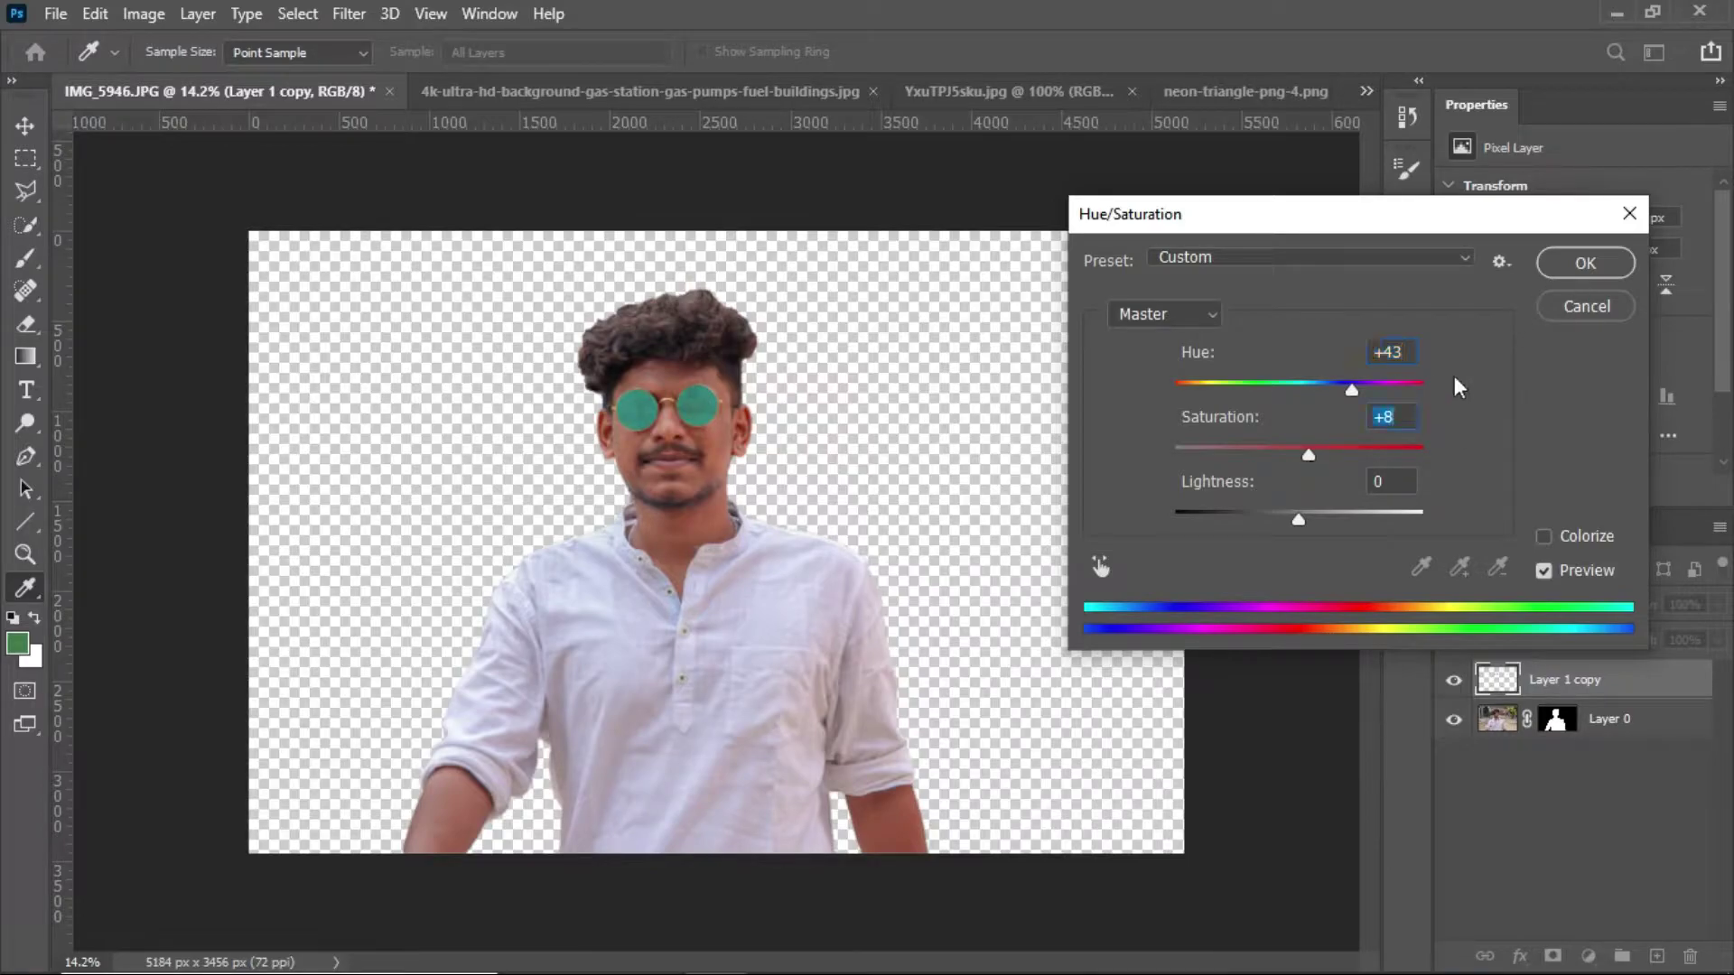
left_click(1585, 263)
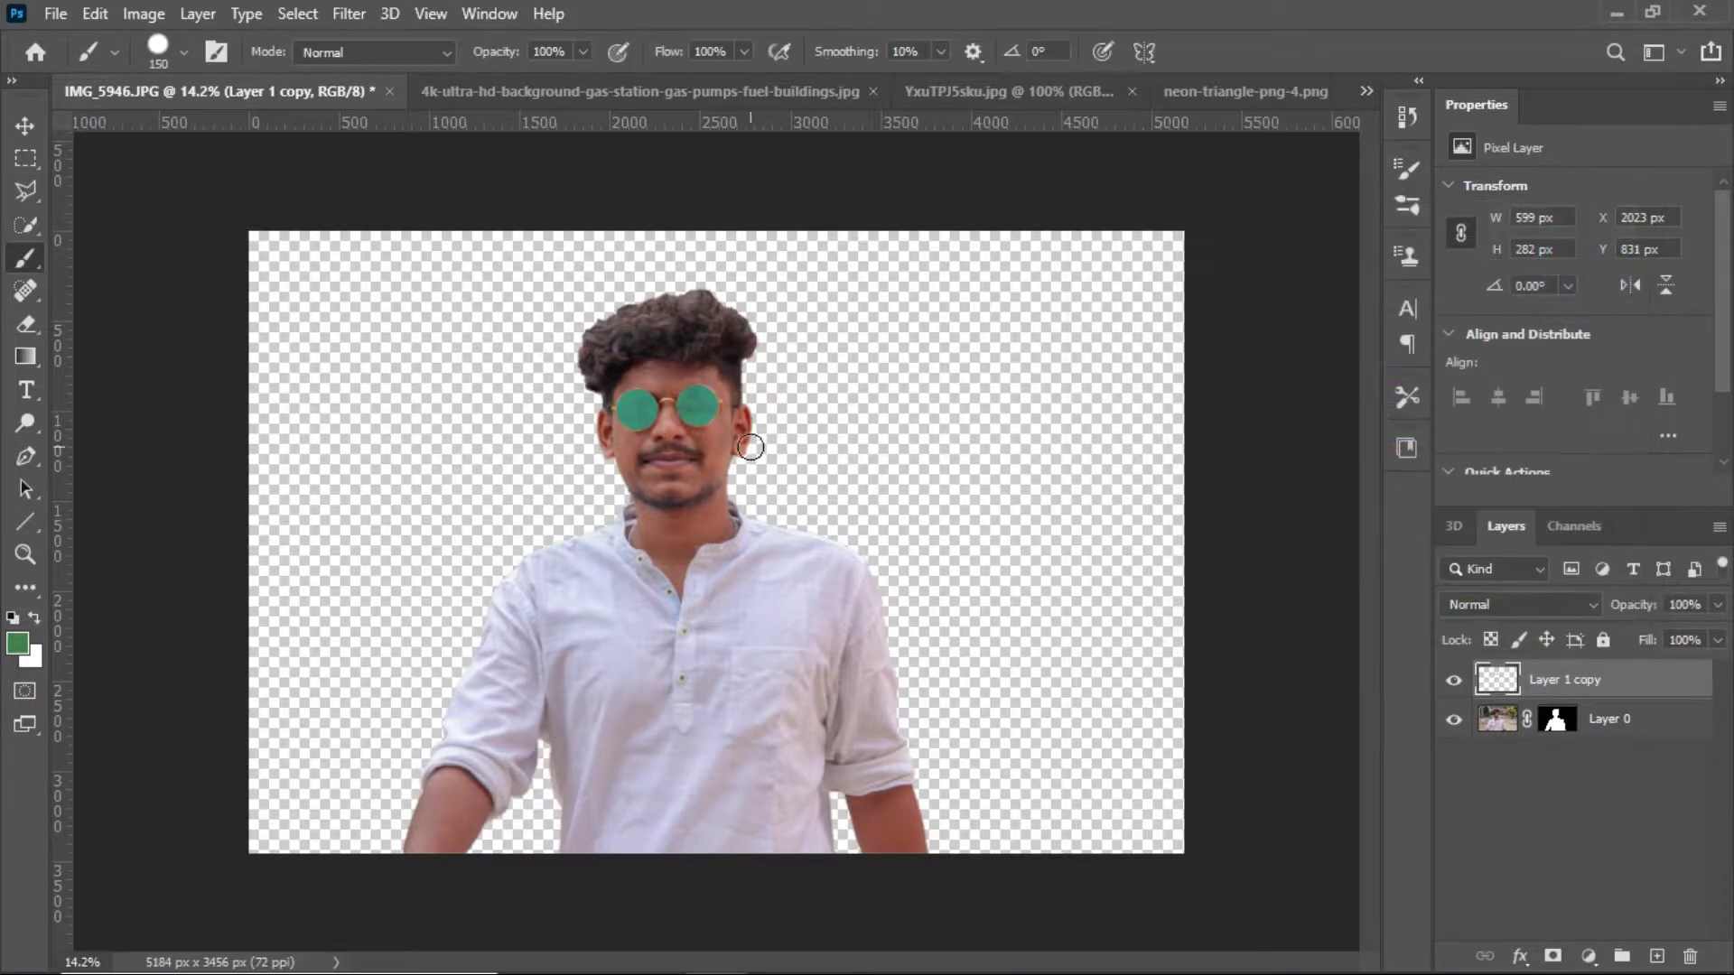
left_click(611, 92)
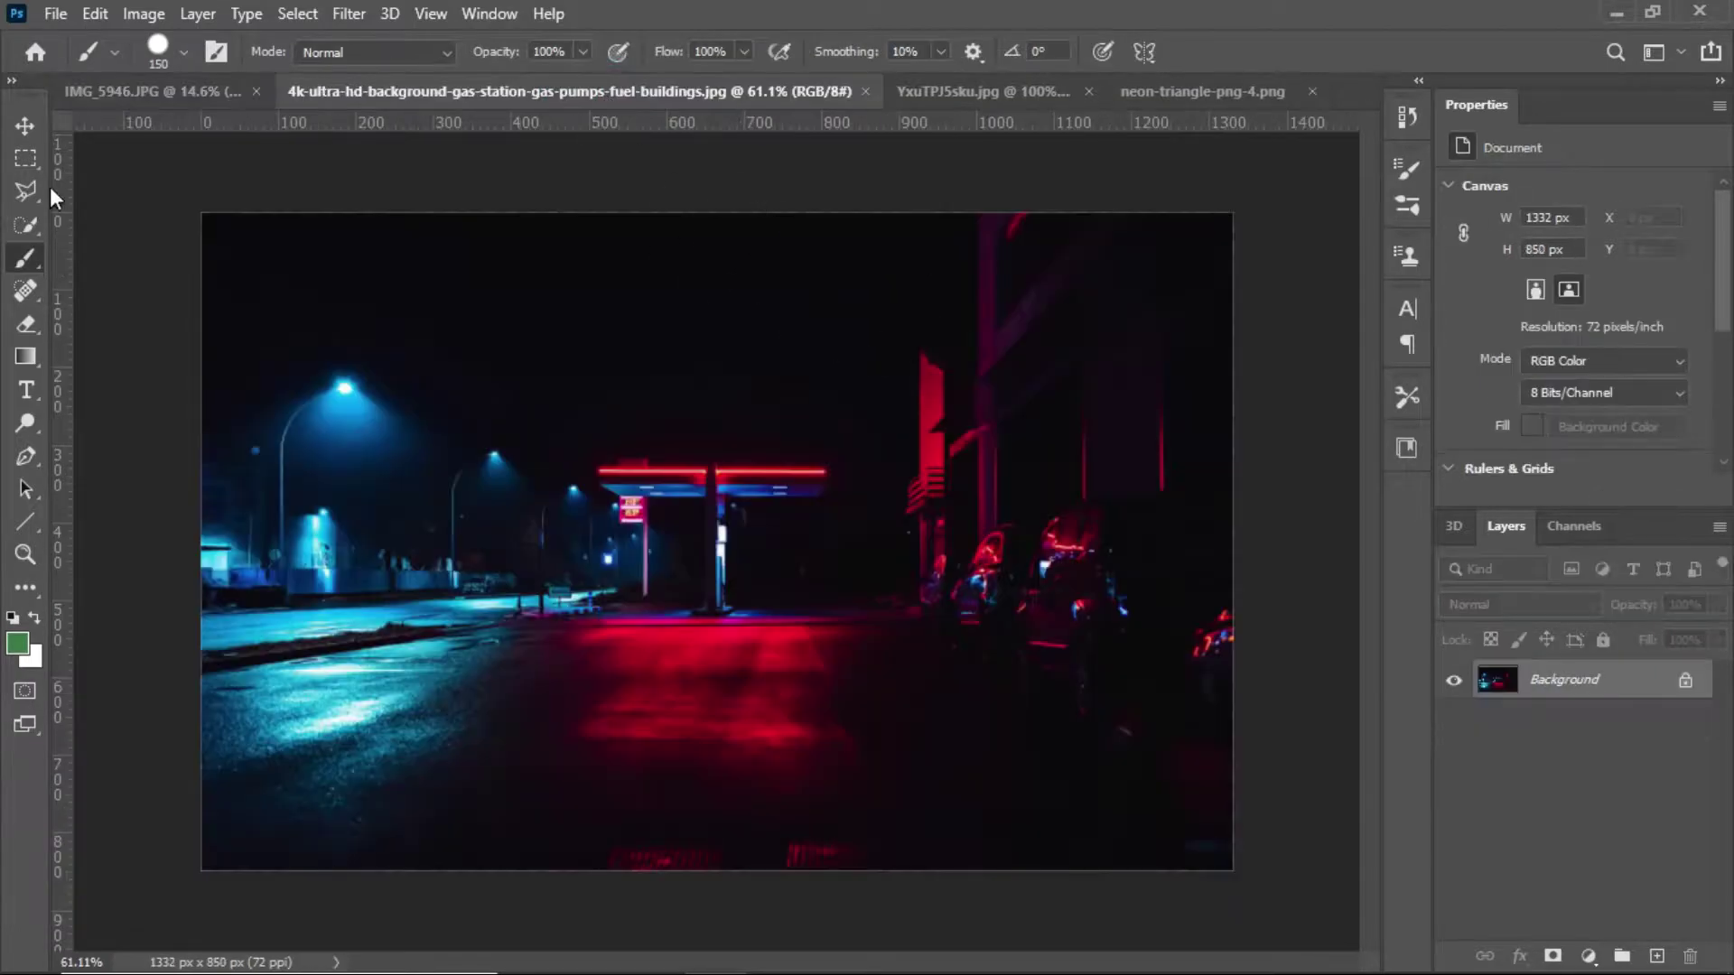
- Bring the gas-station image into the portrait as a layer beneath the man
key("v")
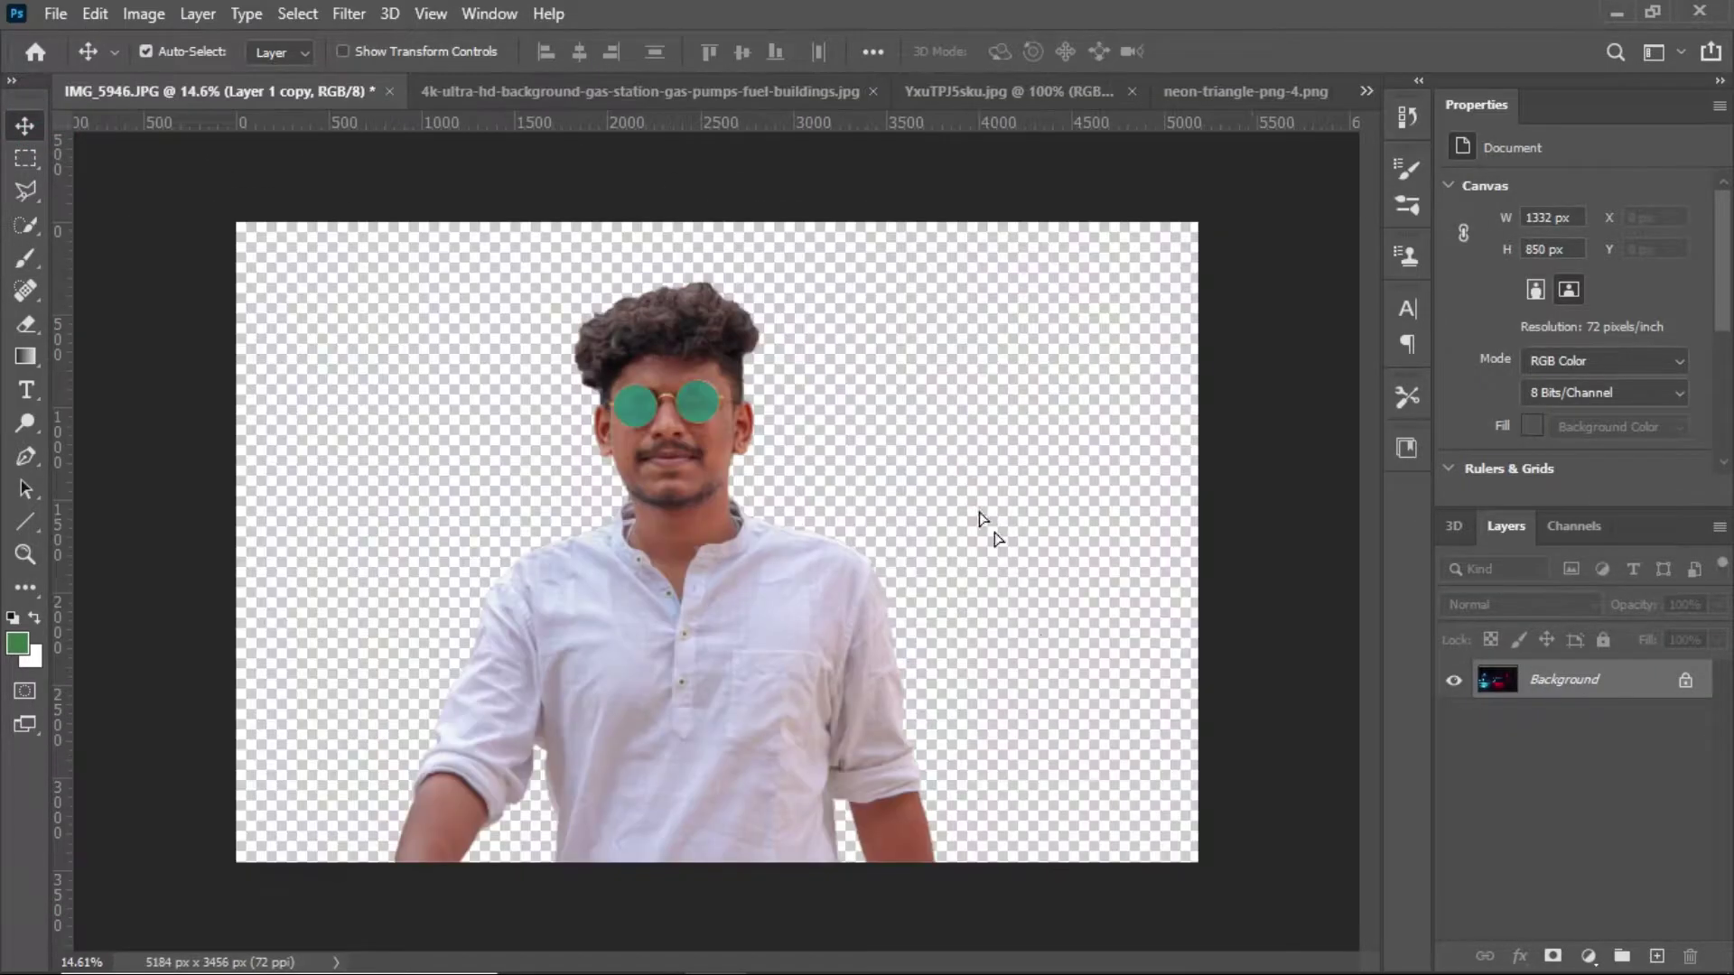
left_click_drag(824, 429, 986, 454)
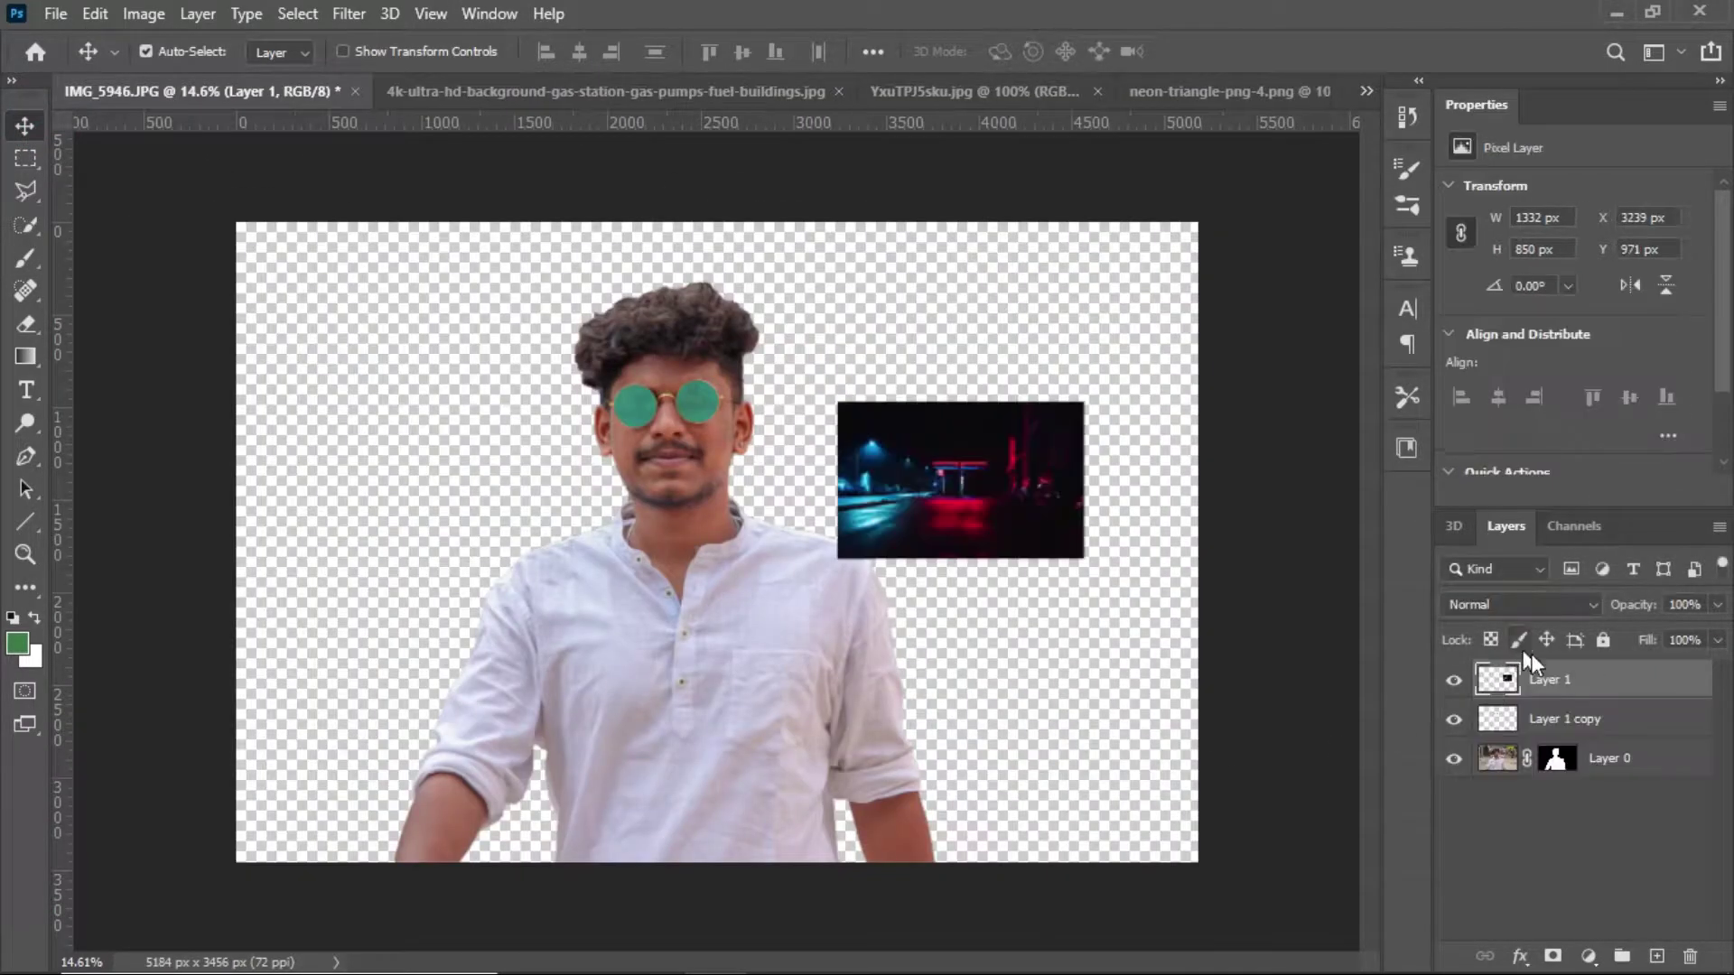
left_click_drag(1604, 679, 1617, 761)
left_click_drag(1008, 500, 407, 317)
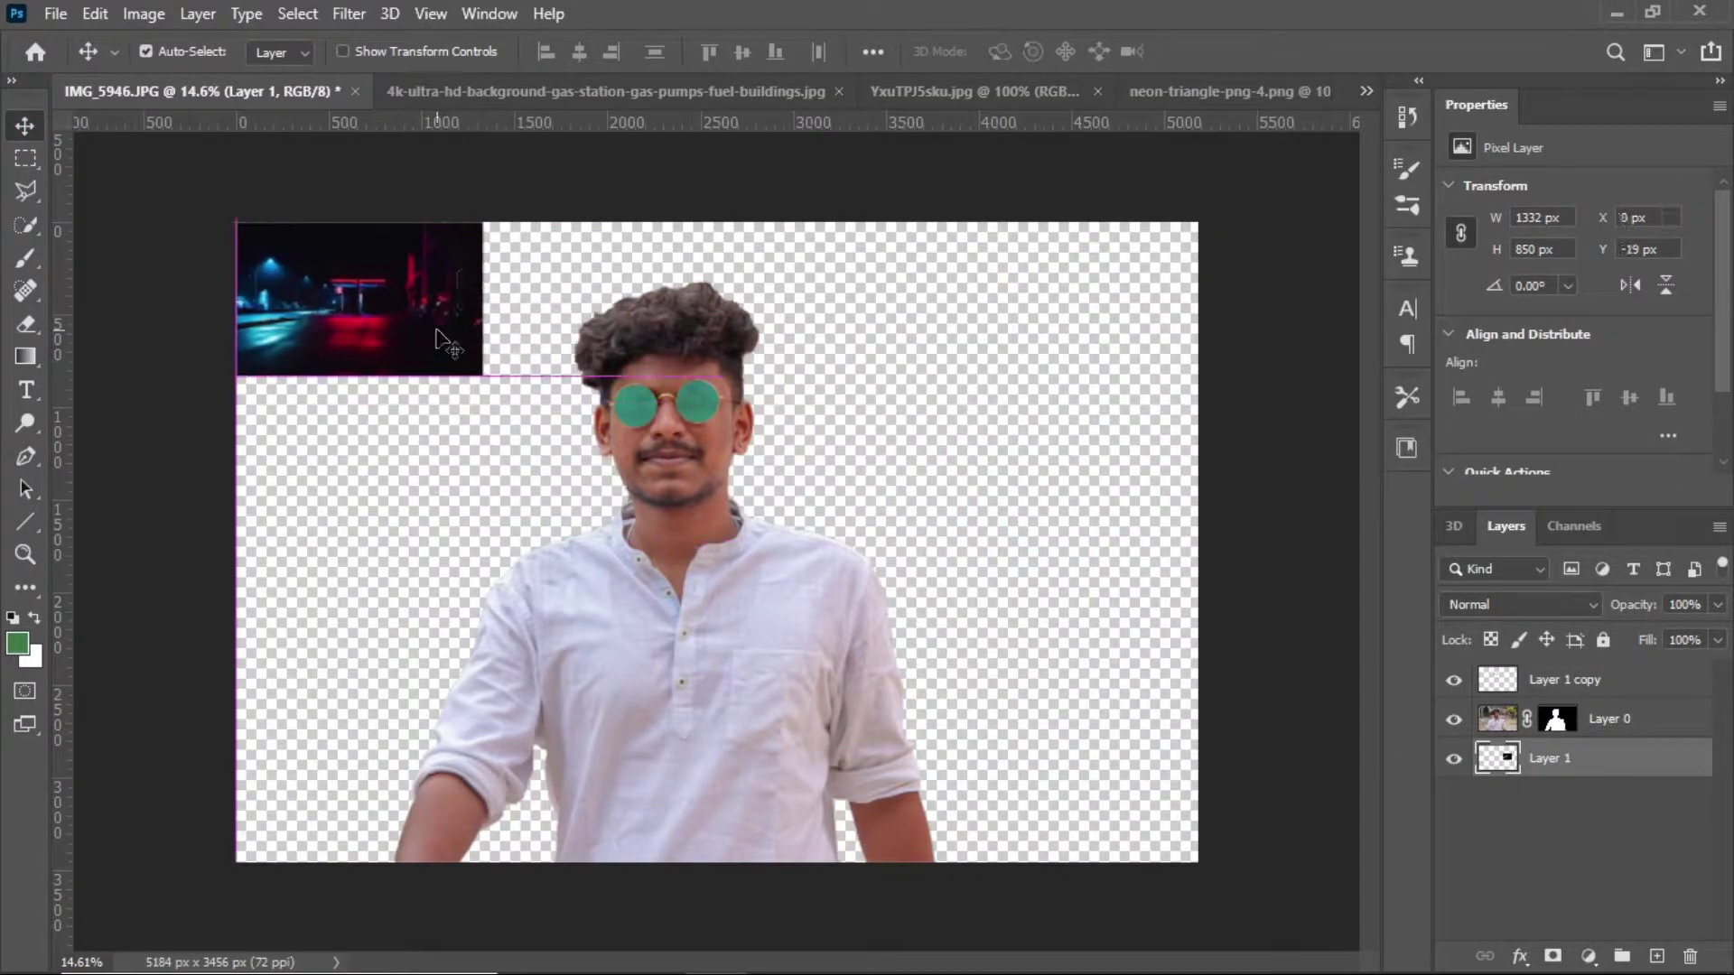
- Scale and reposition the gas-station backdrop to cover the whole canvas
key("ctrl+t")
left_click_drag(485, 373, 1265, 872)
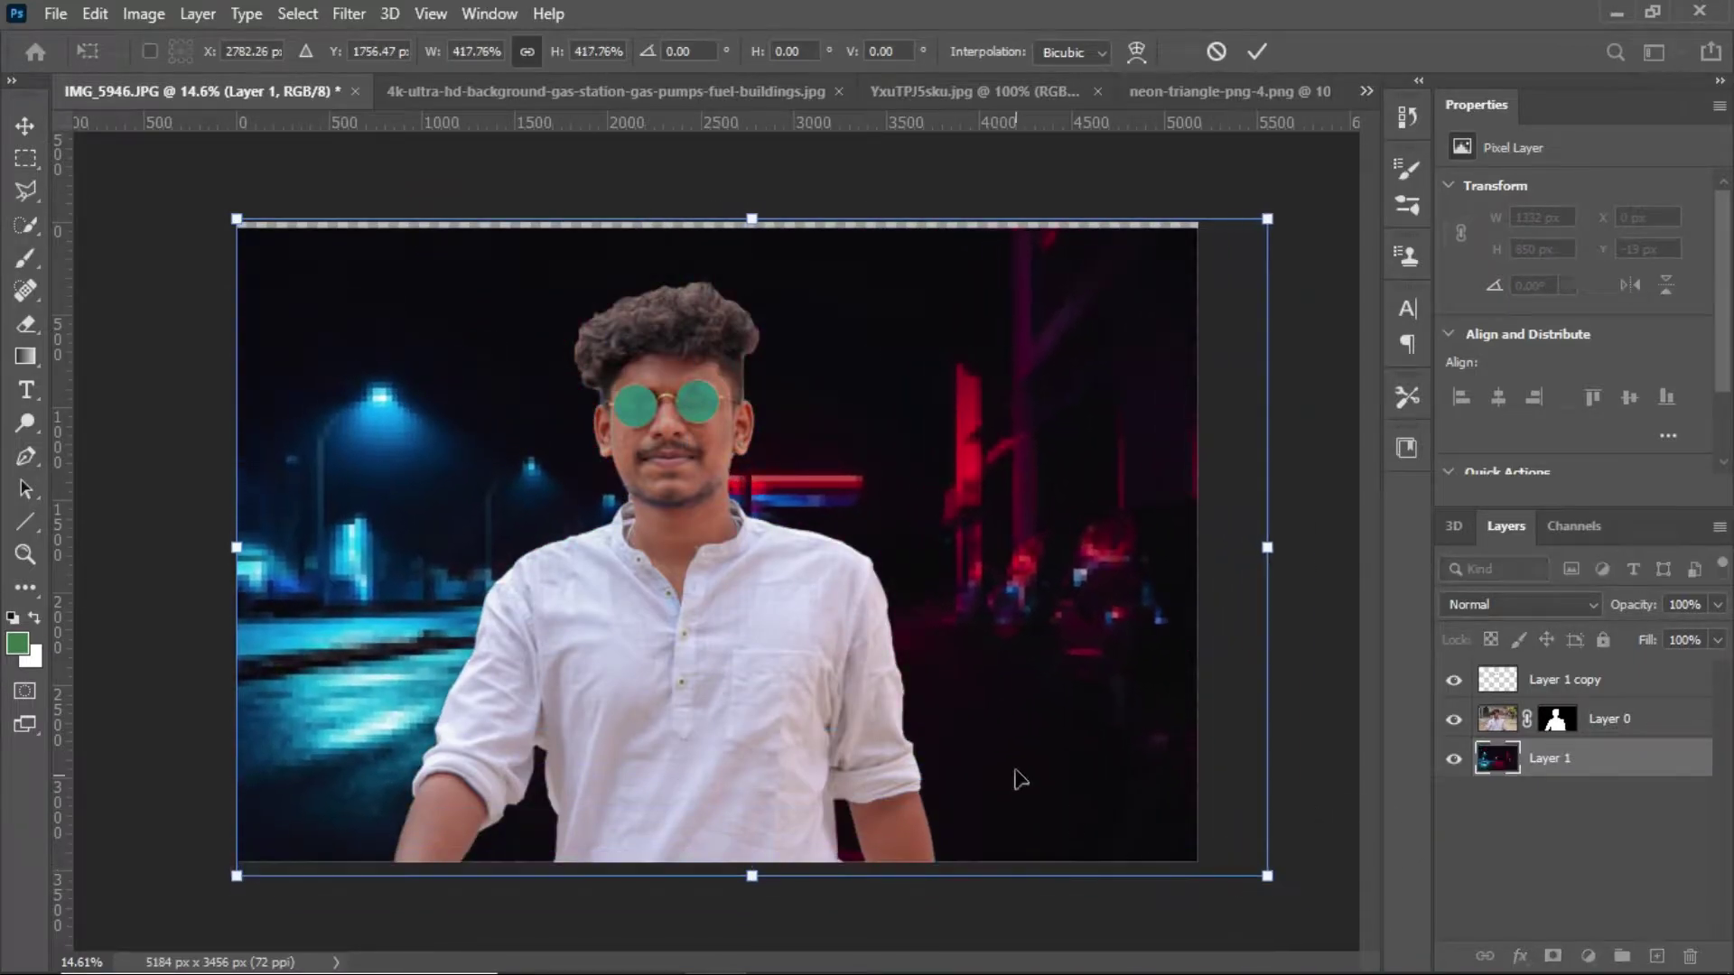
left_click_drag(1018, 783, 1003, 726)
key("Return")
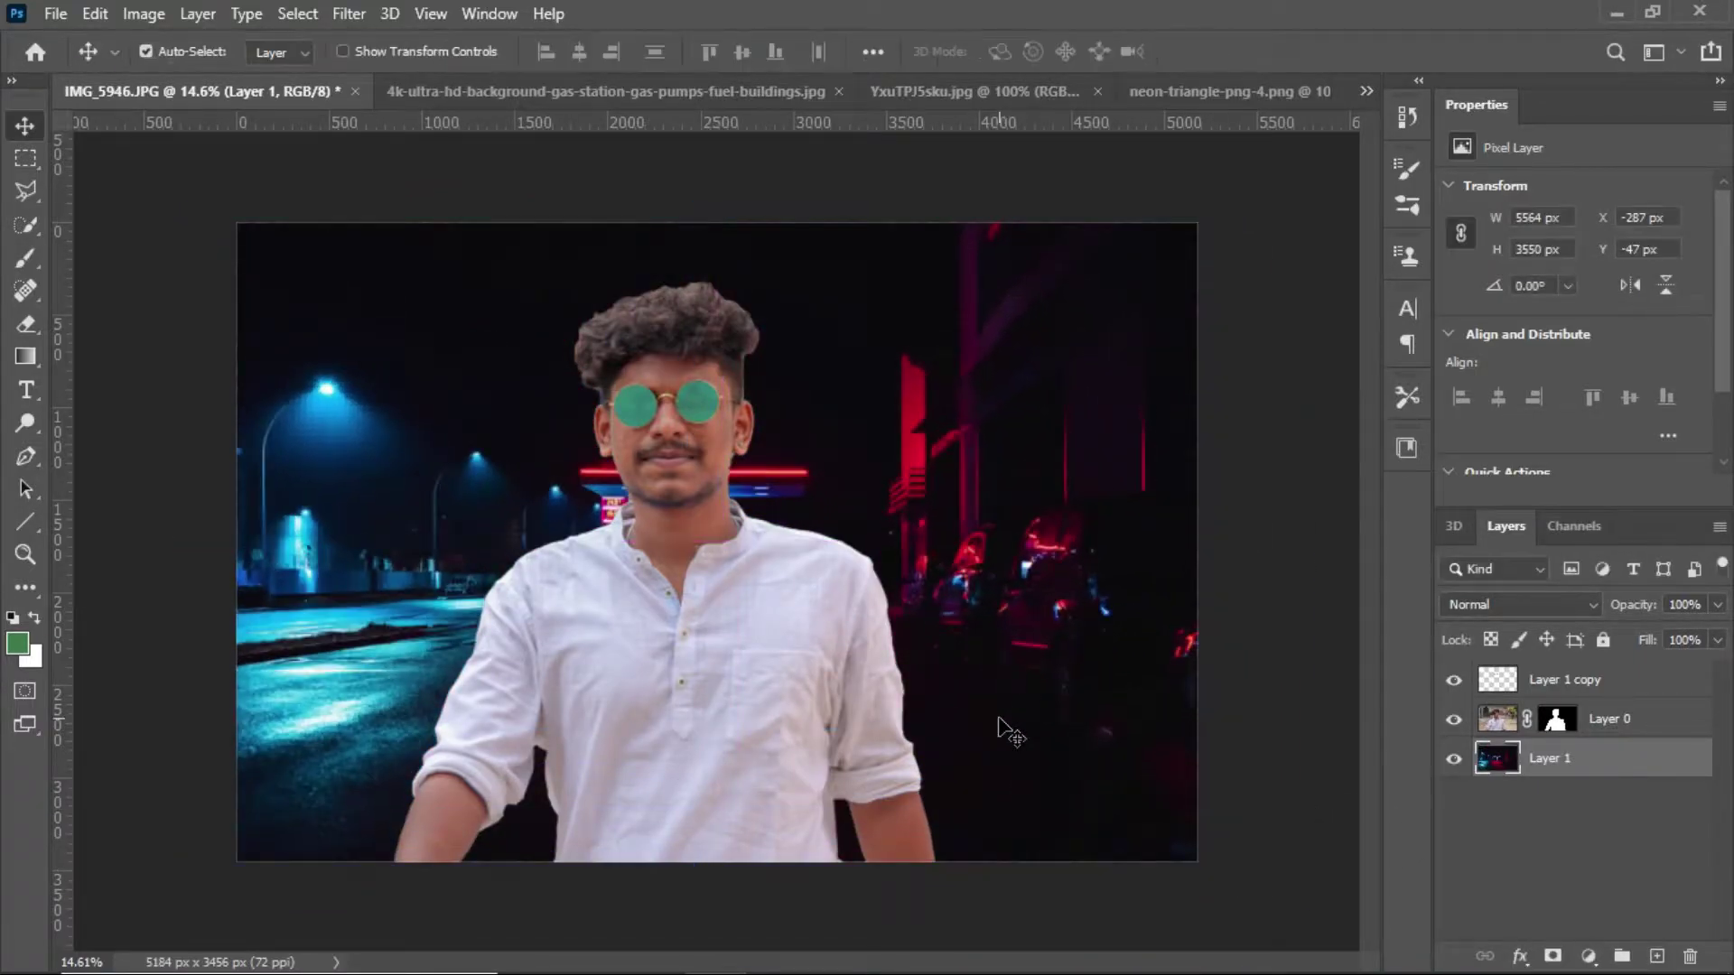
key("ctrl+t")
left_click_drag(1218, 866, 1365, 873)
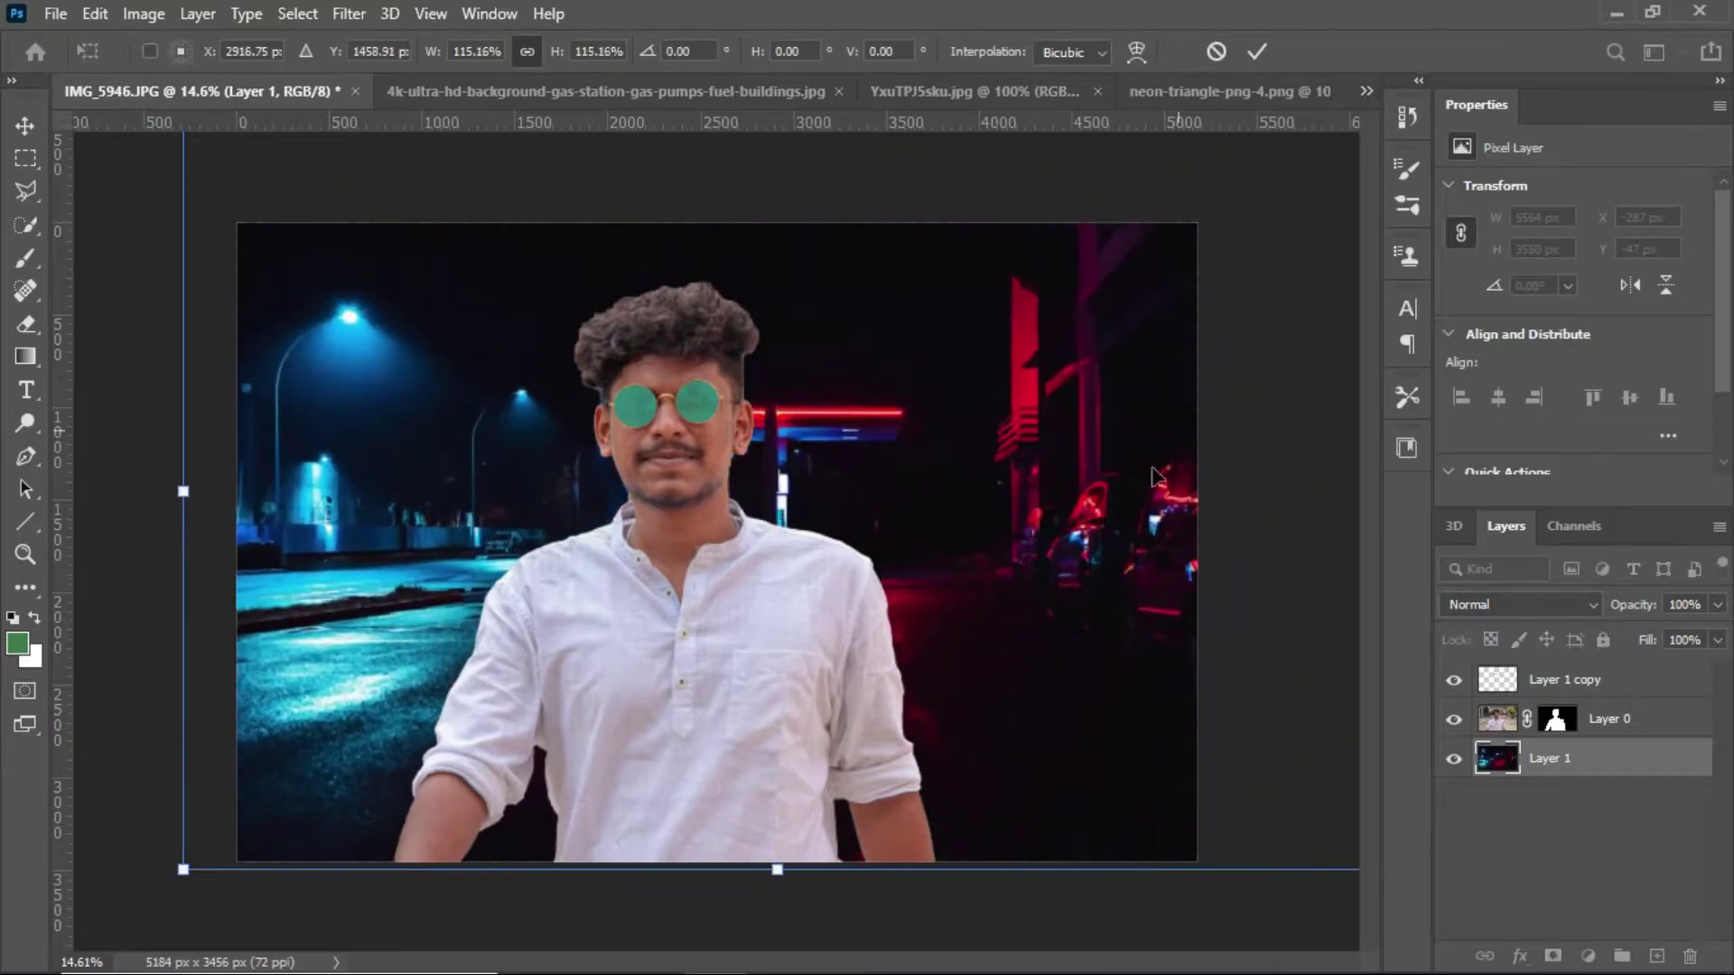
left_click_drag(1106, 533, 1001, 536)
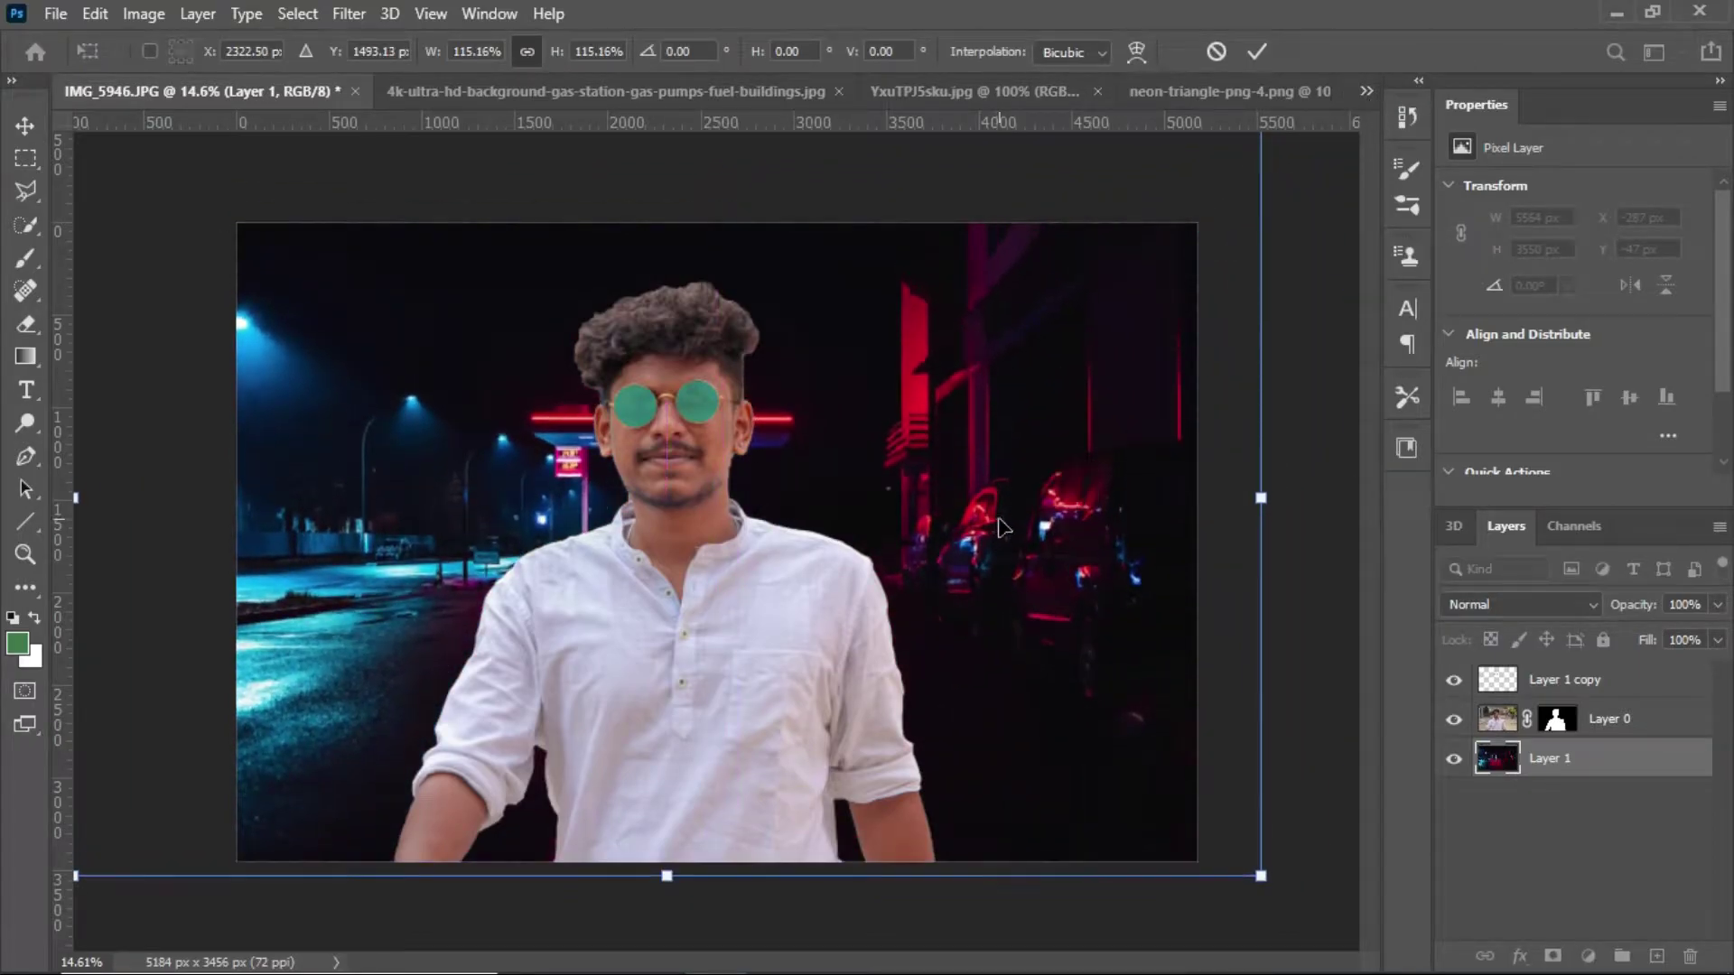
key("Return")
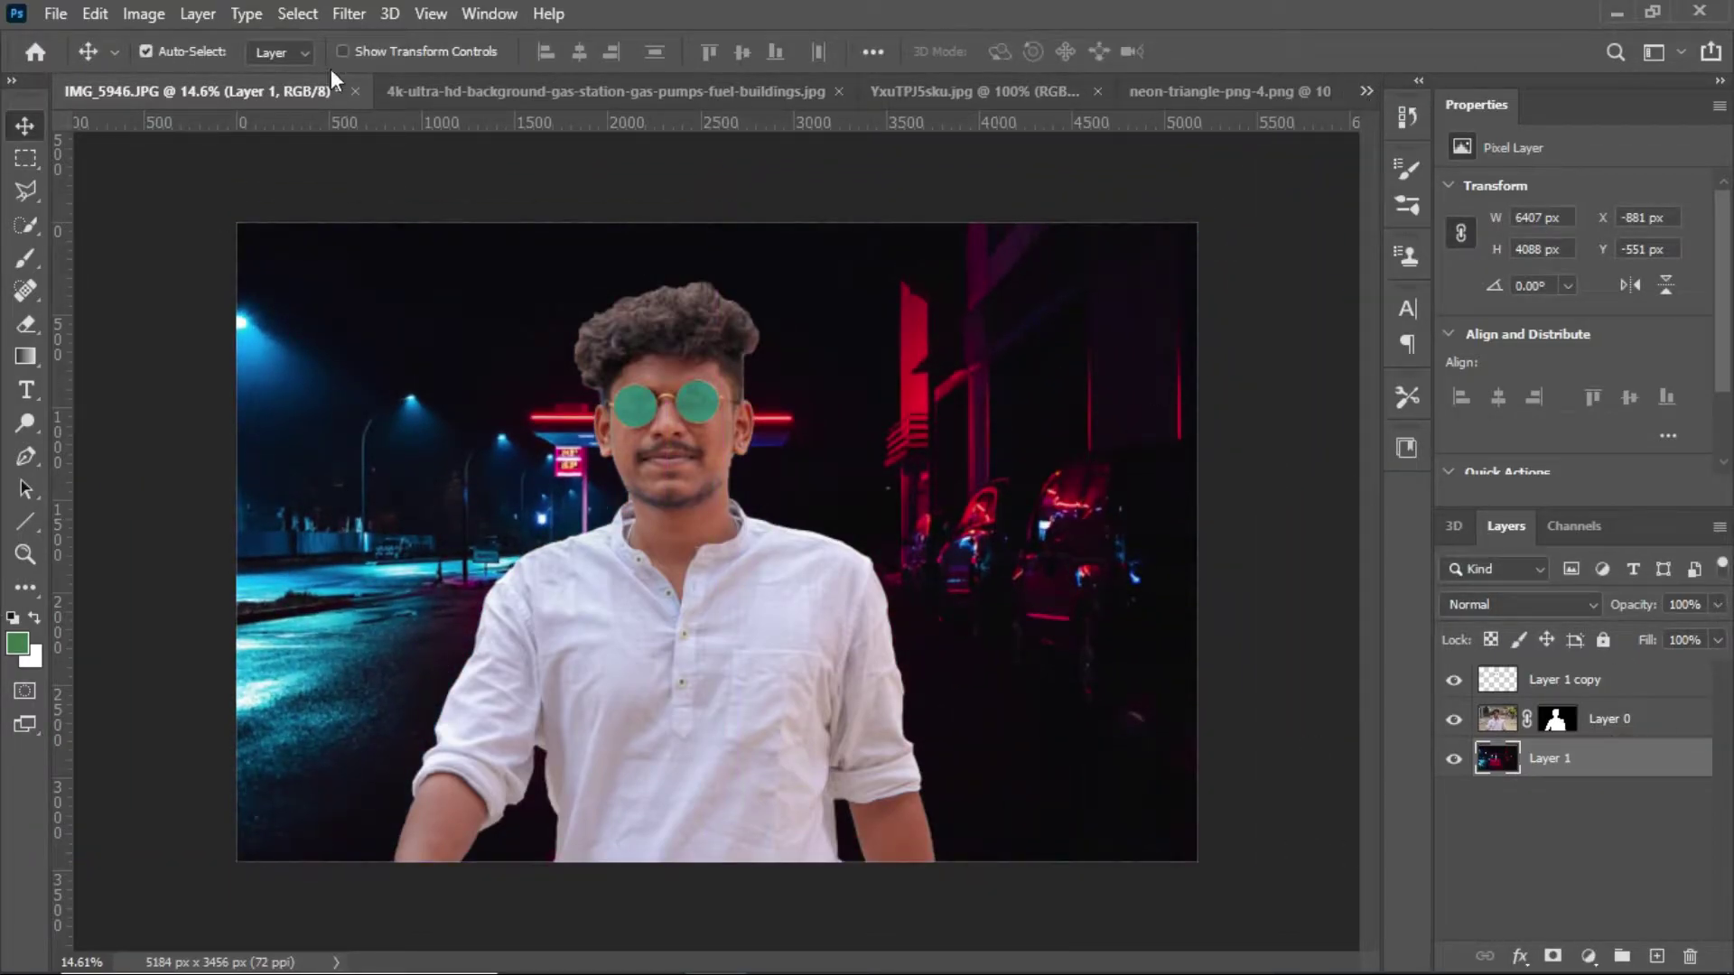
left_click(348, 14)
mouse_move(407, 300)
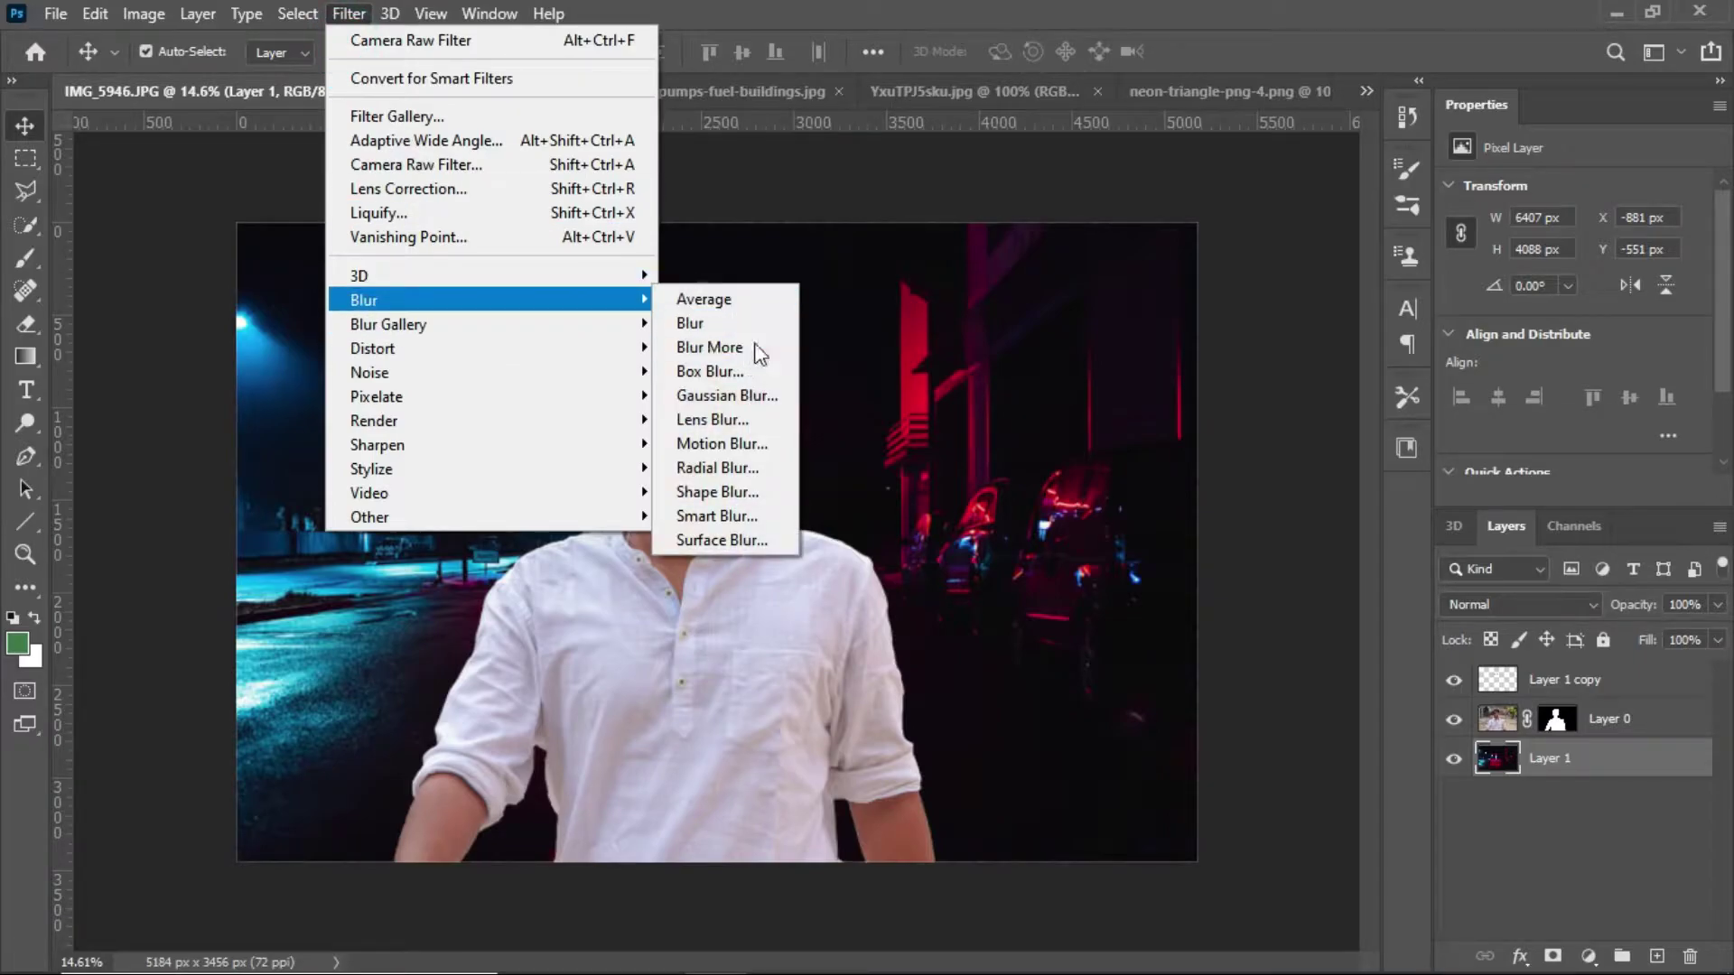
- Blur the gas-station backdrop with an 11.1-pixel Gaussian Blur
left_click(754, 394)
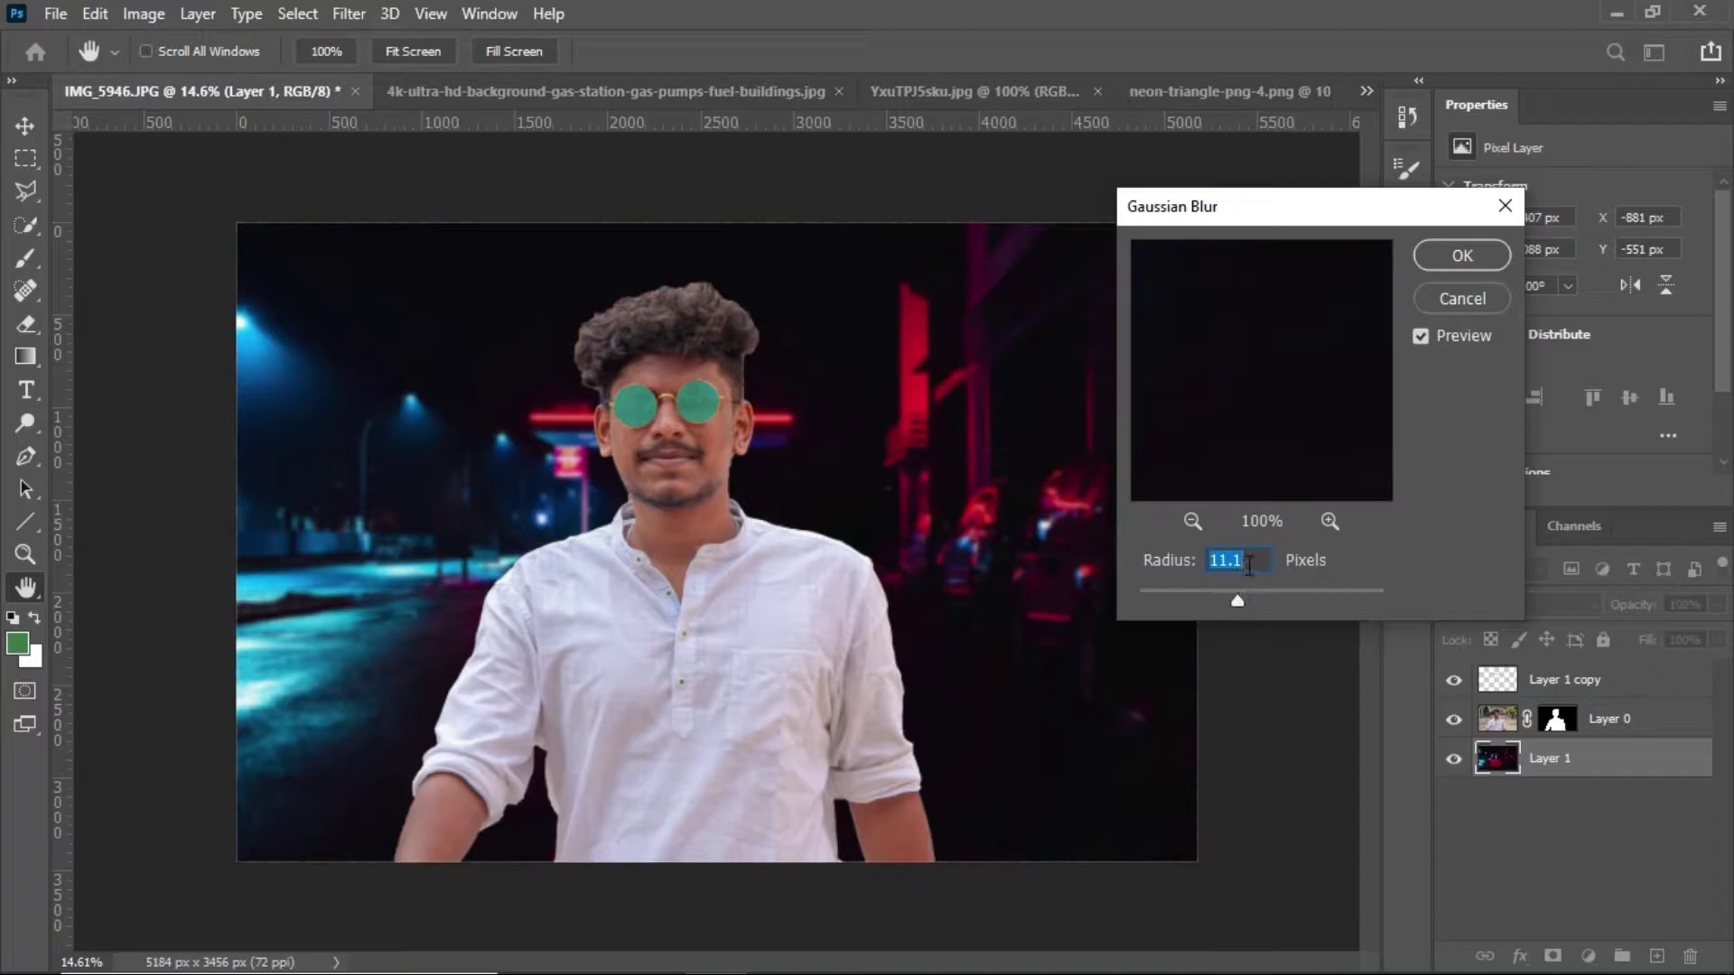
left_click(1451, 250)
key("v")
left_click(1607, 719)
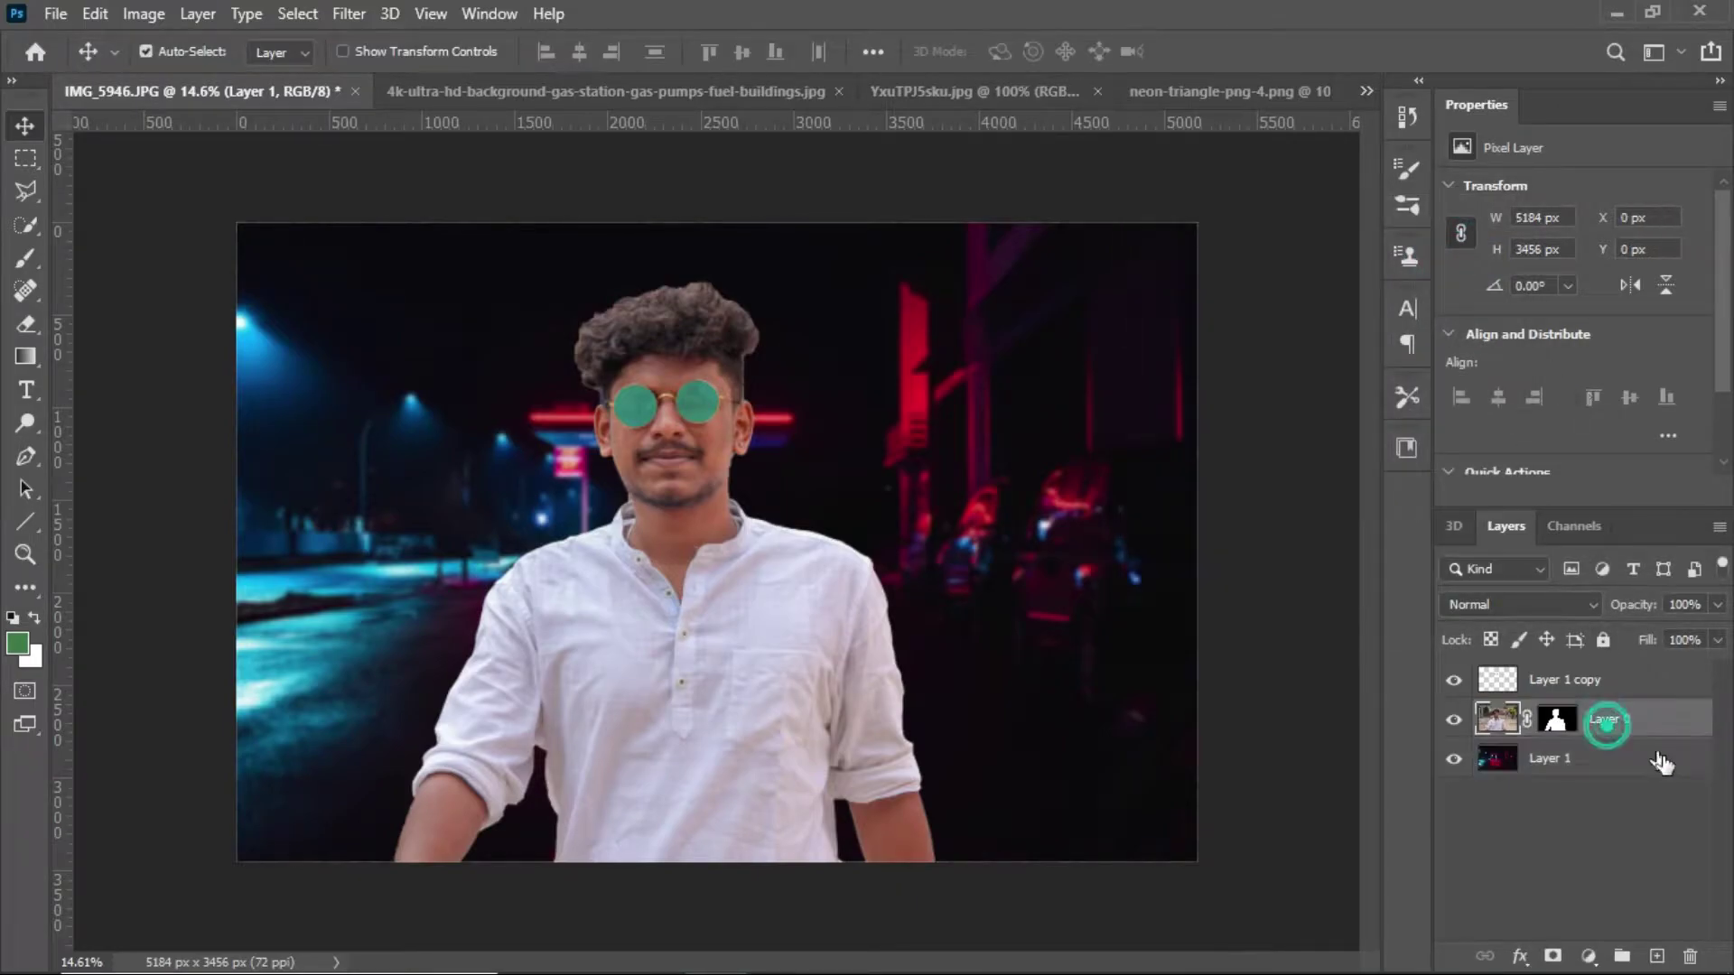
- Duplicate Layer 0, hide the original, and convert Layer 0 copy to a smart object
key("ctrl+e")
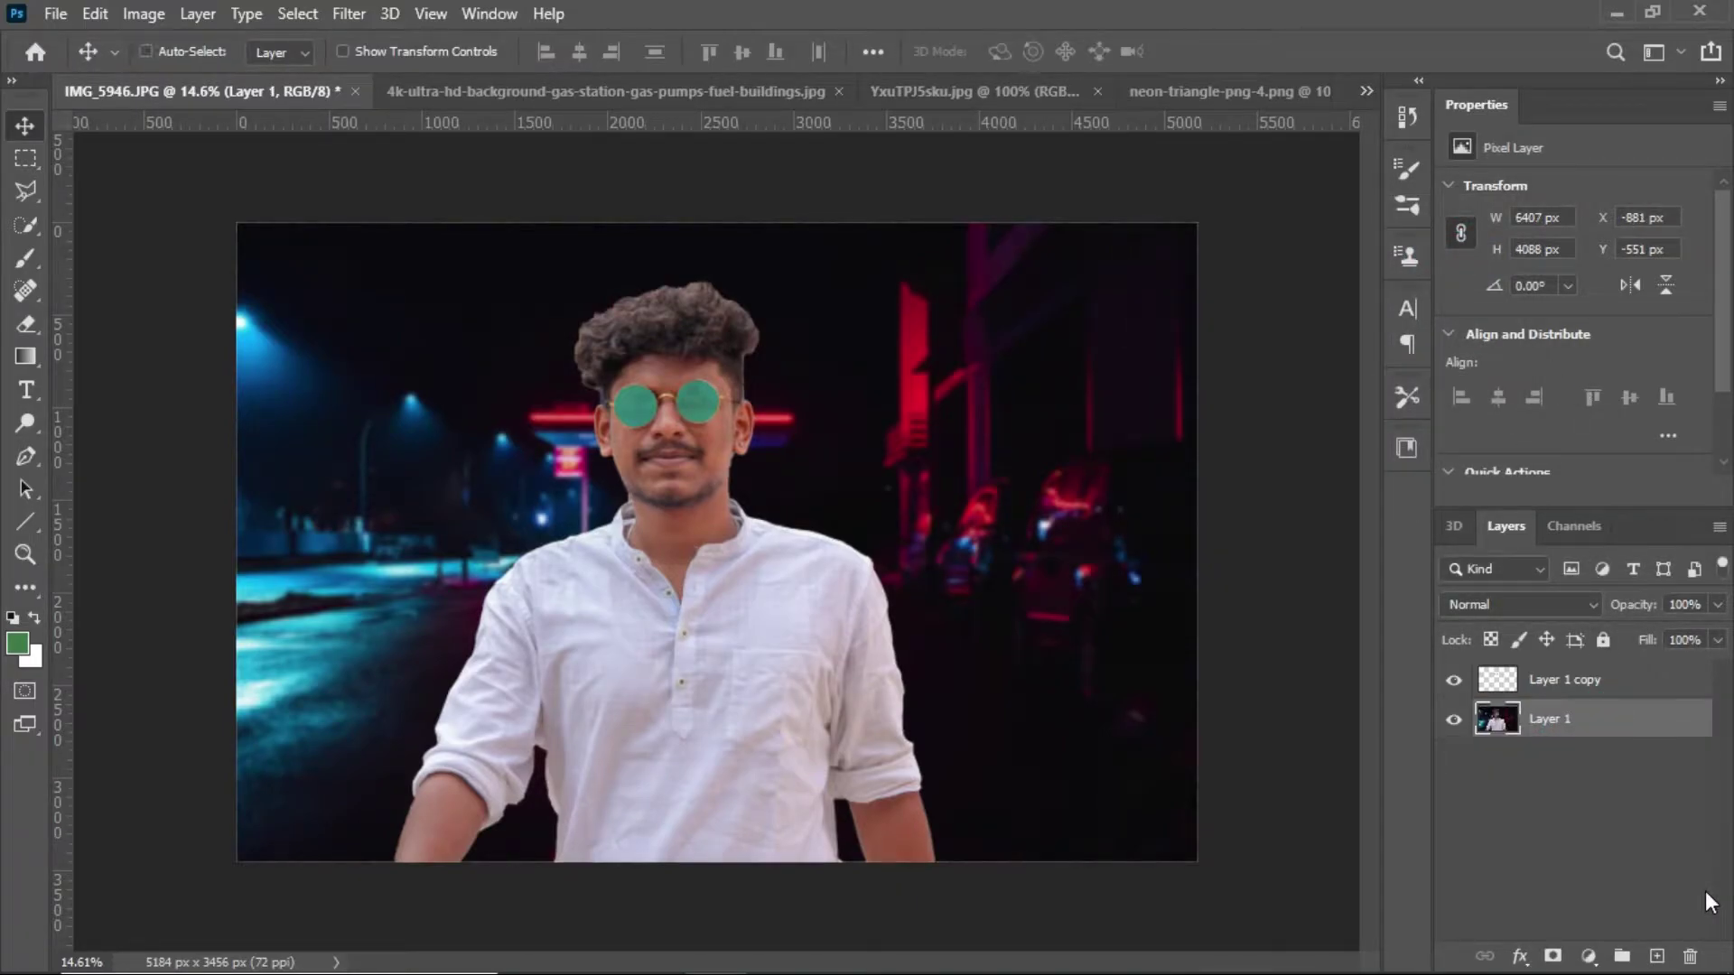
key("ctrl+z")
key("ctrl+j")
left_click(1454, 759)
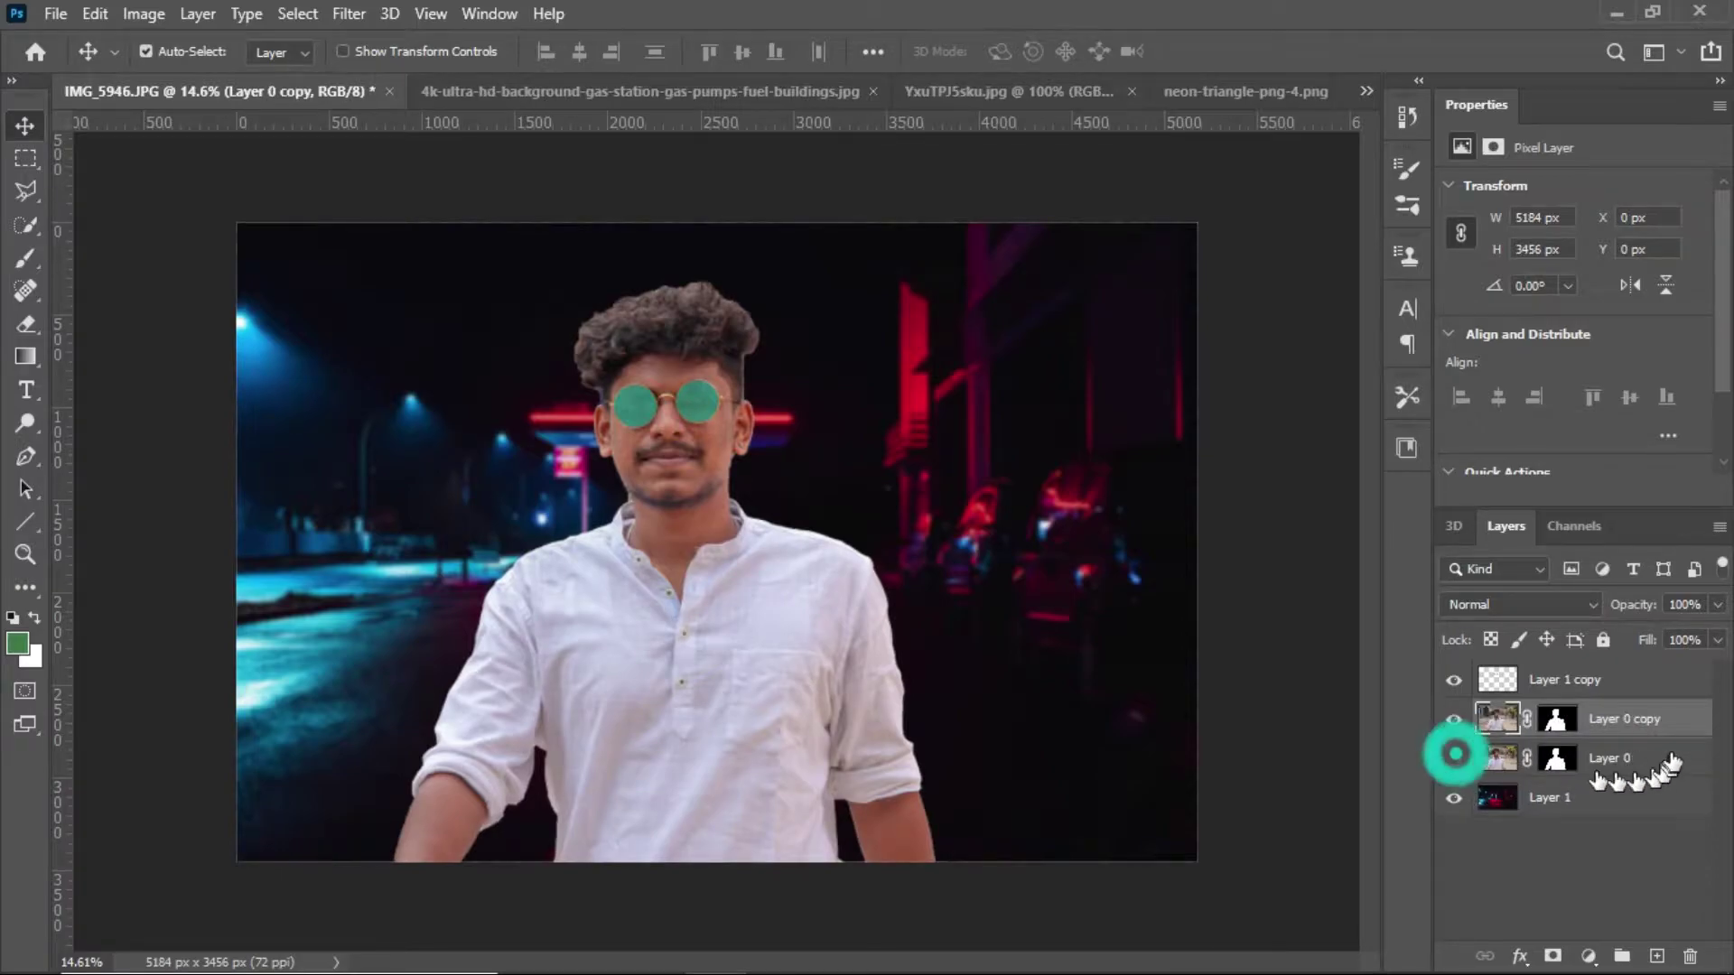
right_click(1640, 722)
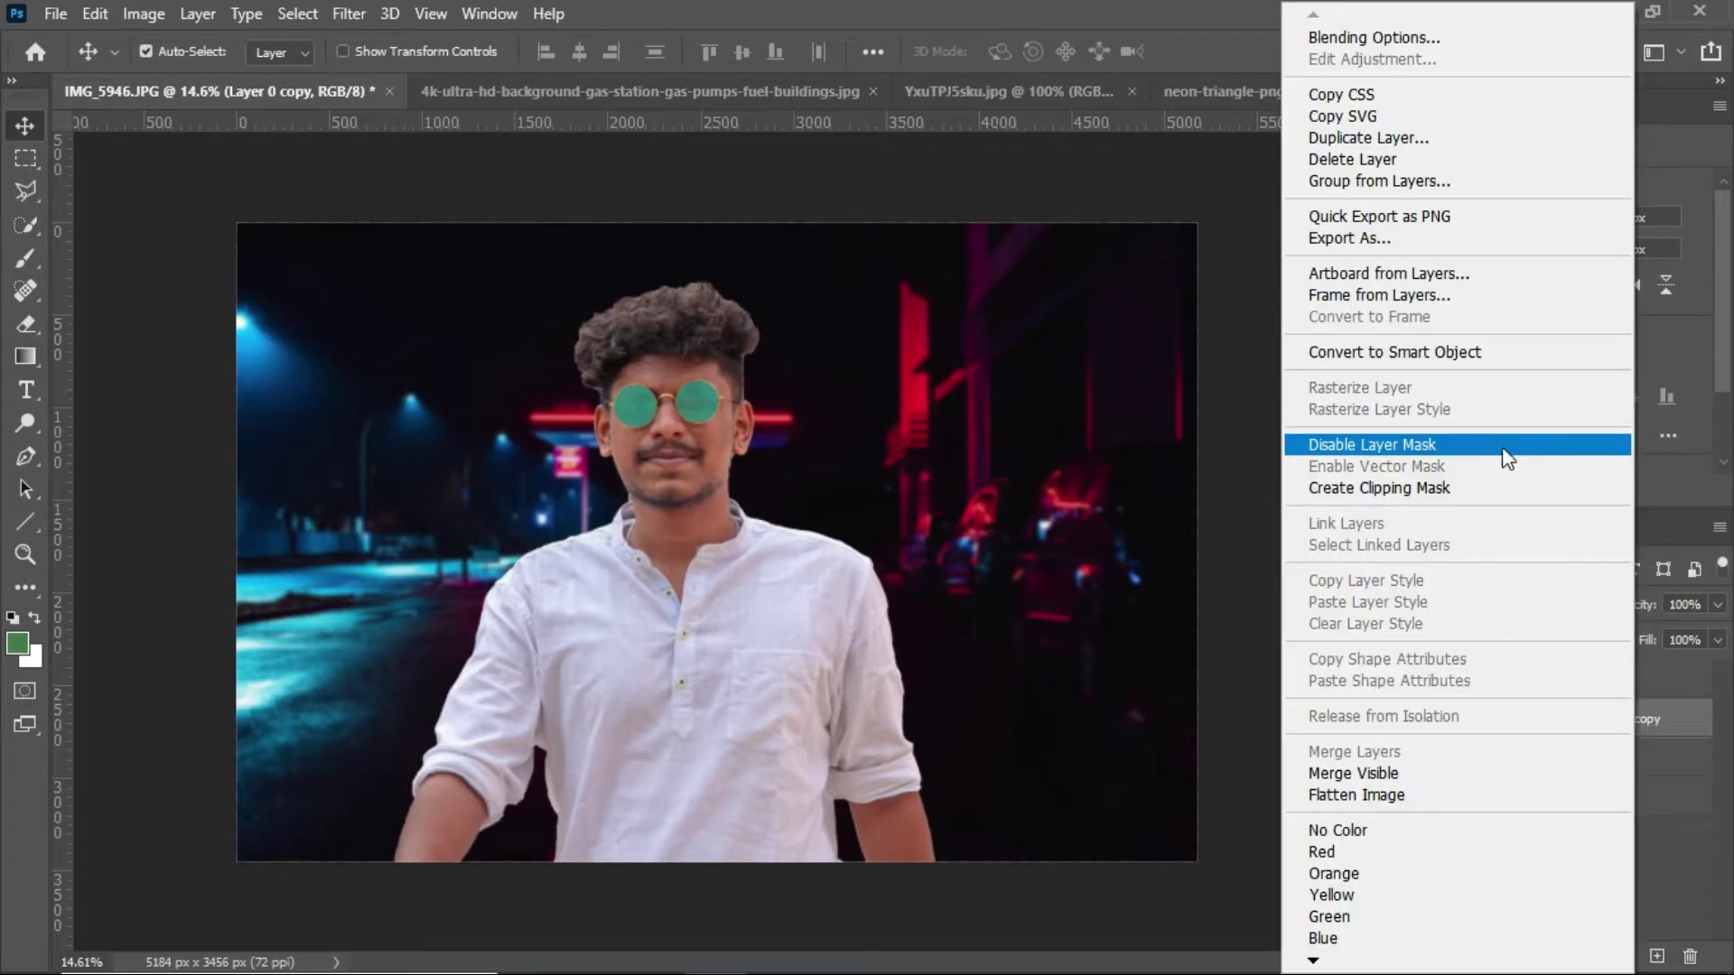
left_click(1503, 354)
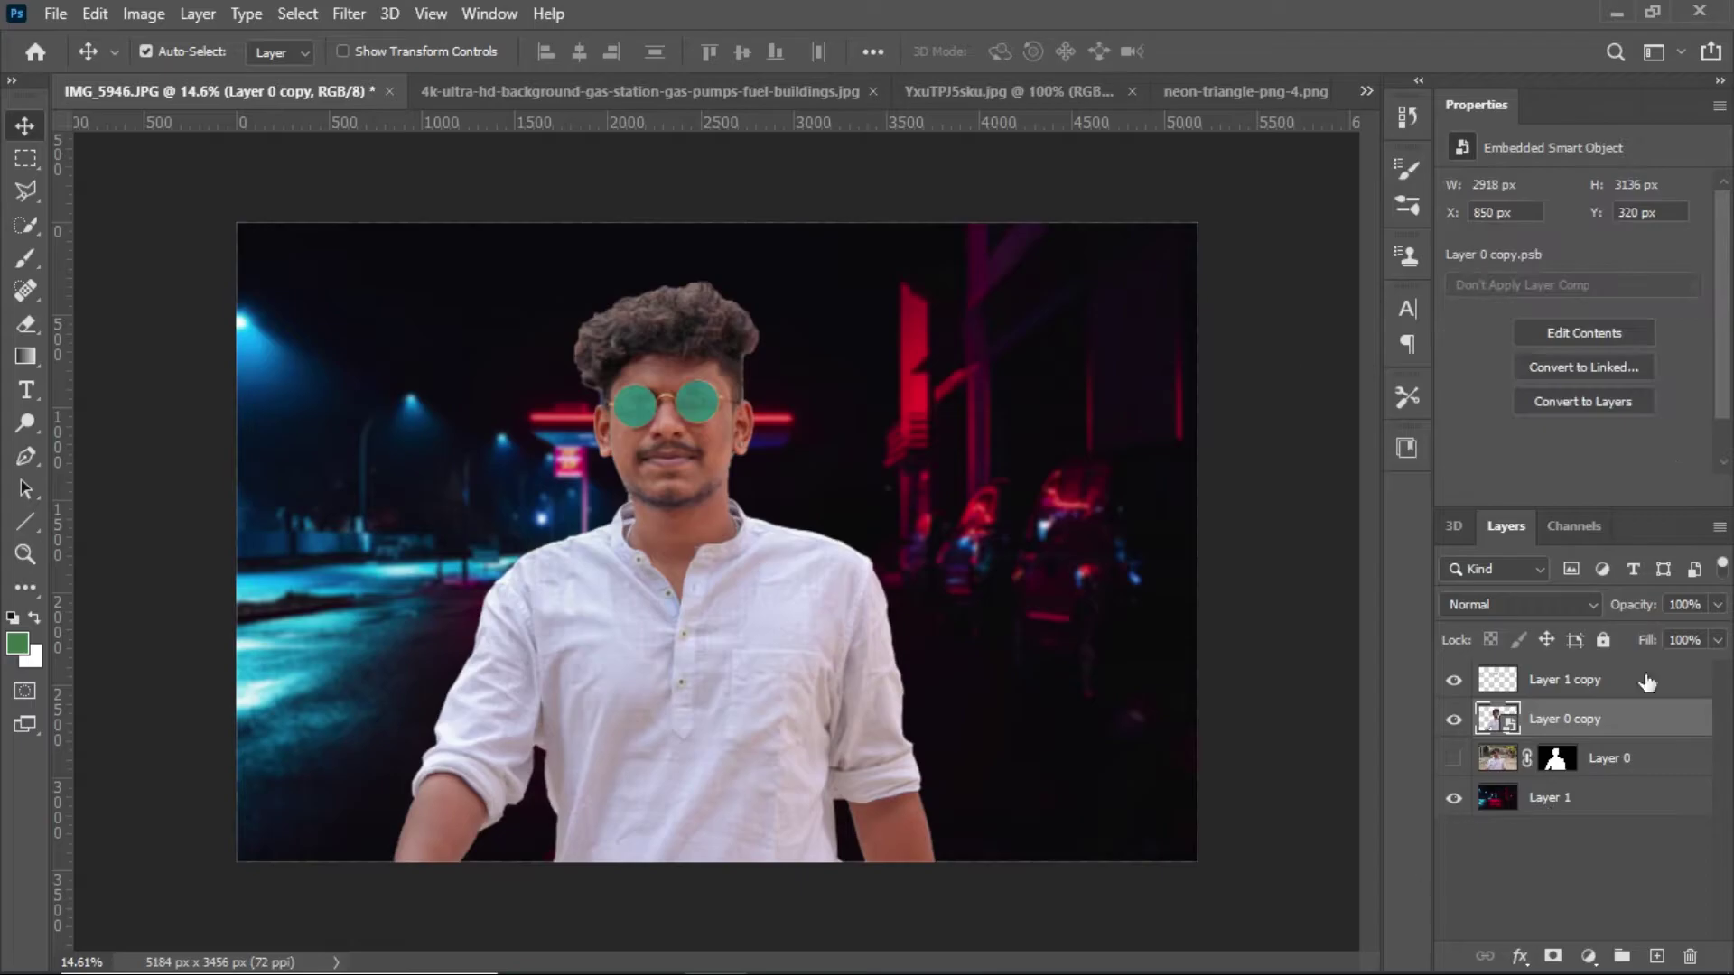
scroll(697, 455, "up", 2)
scroll(696, 455, "down", 2)
scroll(697, 455, "up", 1)
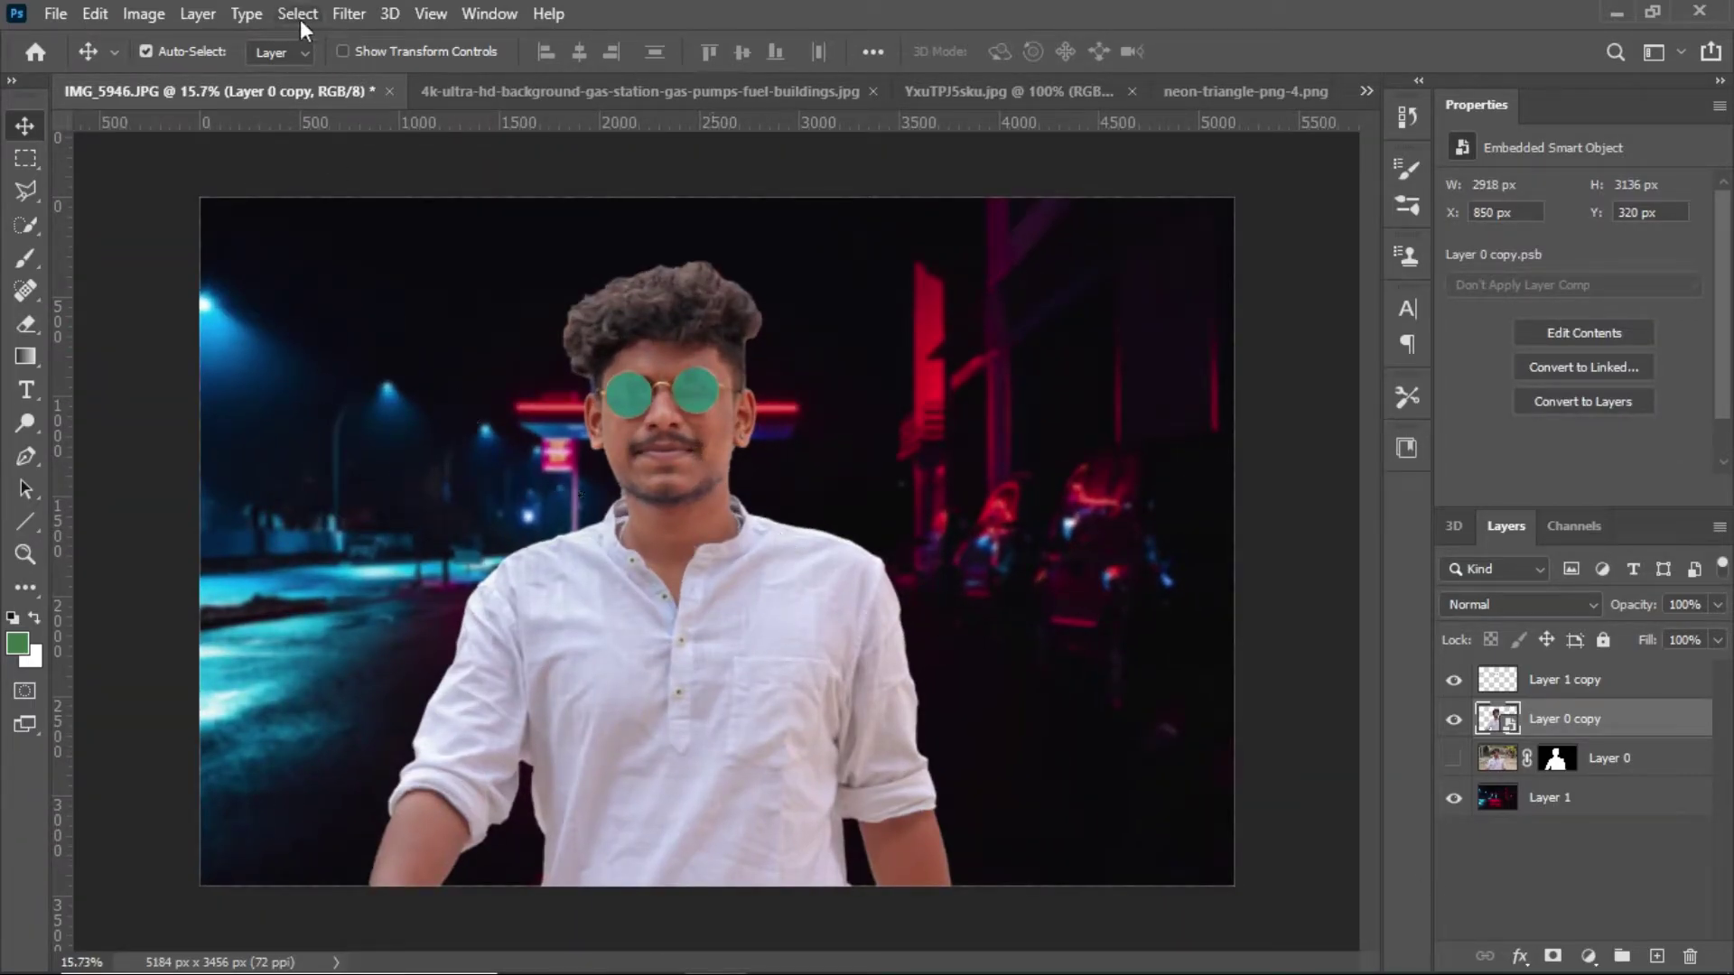
left_click(360, 13)
- Open the Camera Raw Filter and cool the white balance to Temperature -15
left_click(389, 186)
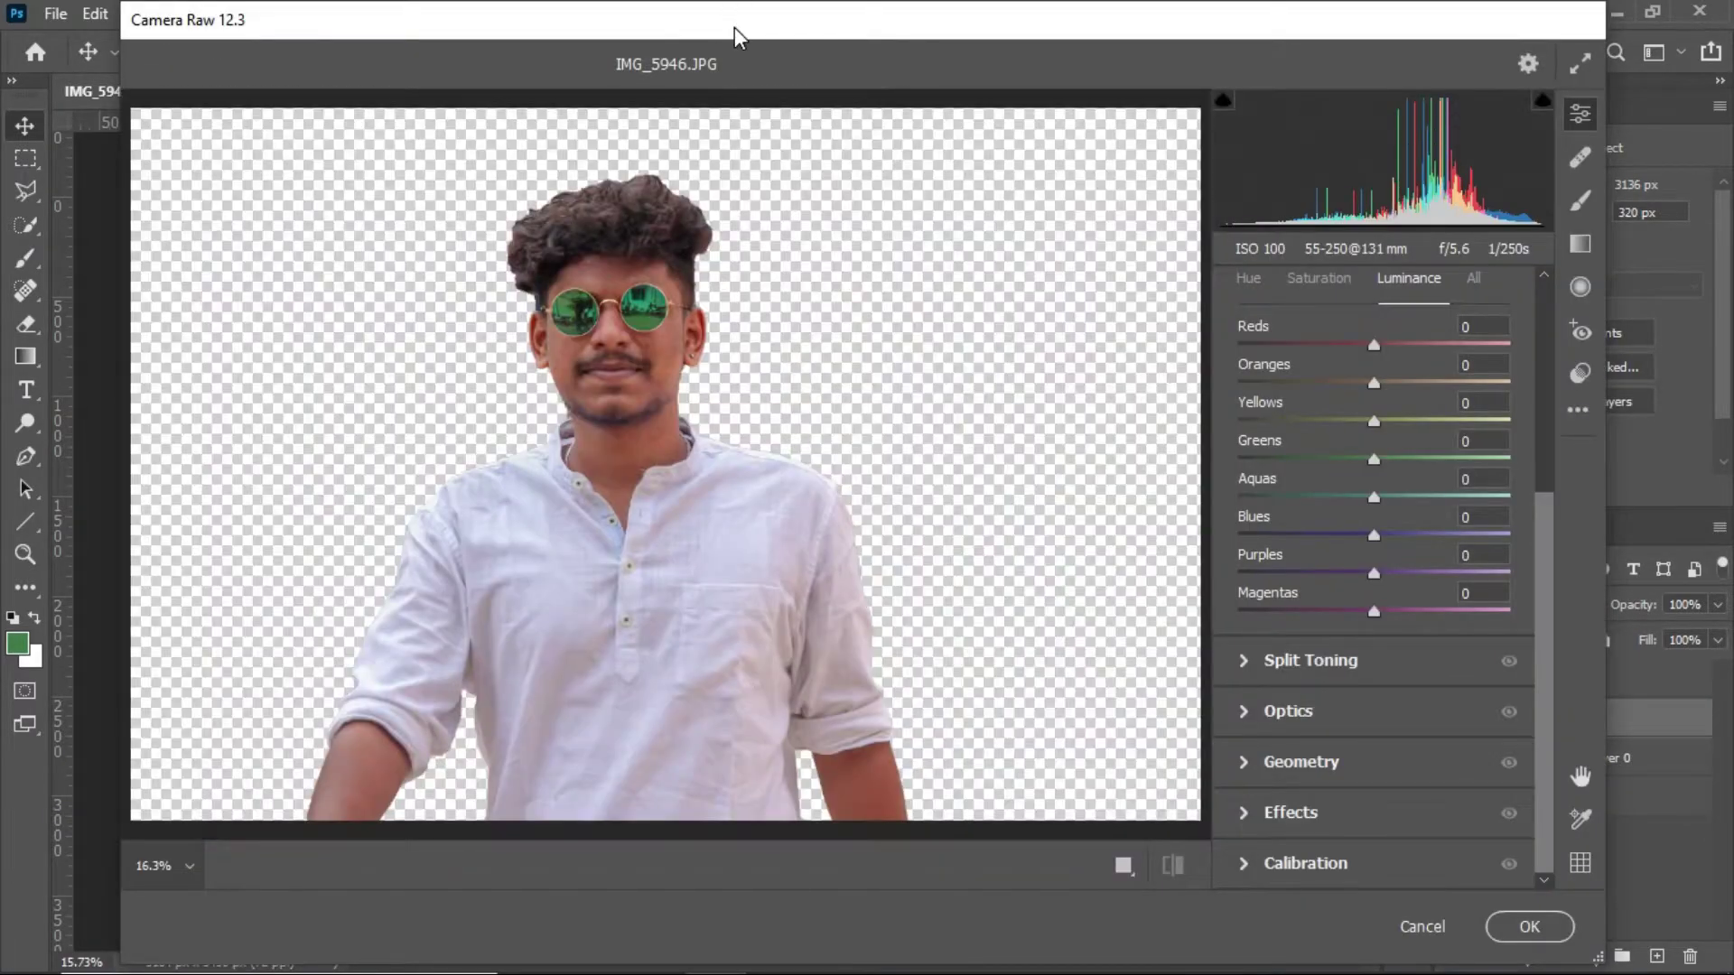
left_click_drag(736, 37, 832, 94)
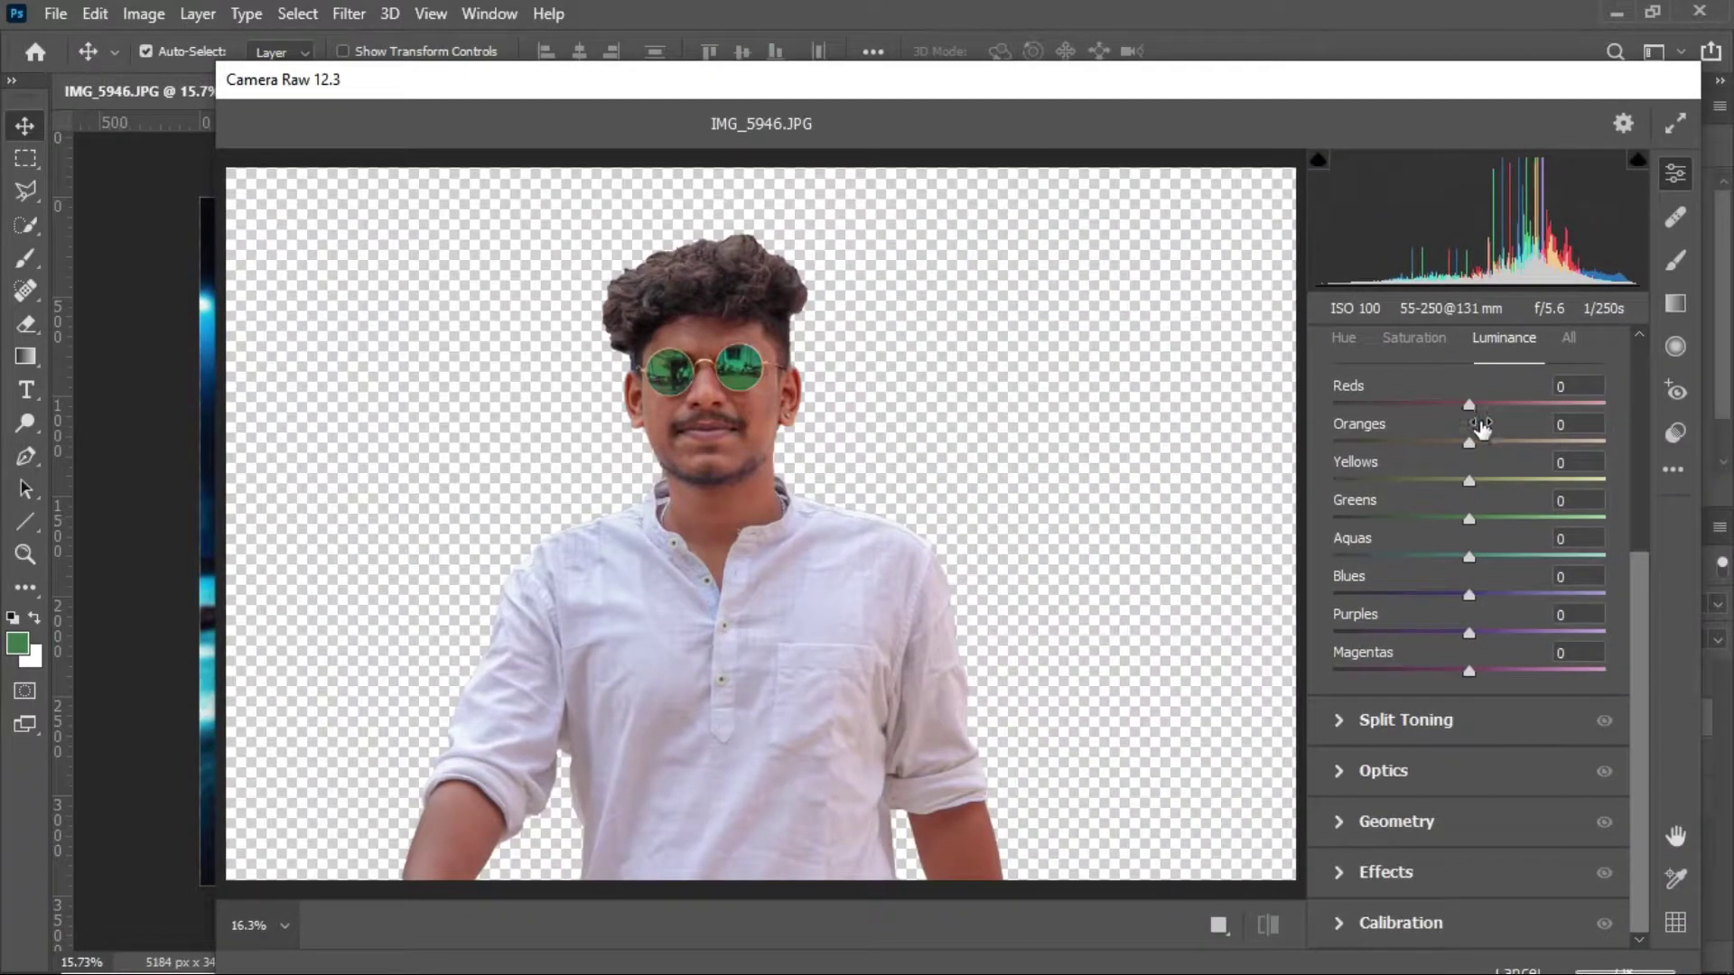
scroll(1474, 524, "up", 5)
left_click(1400, 447)
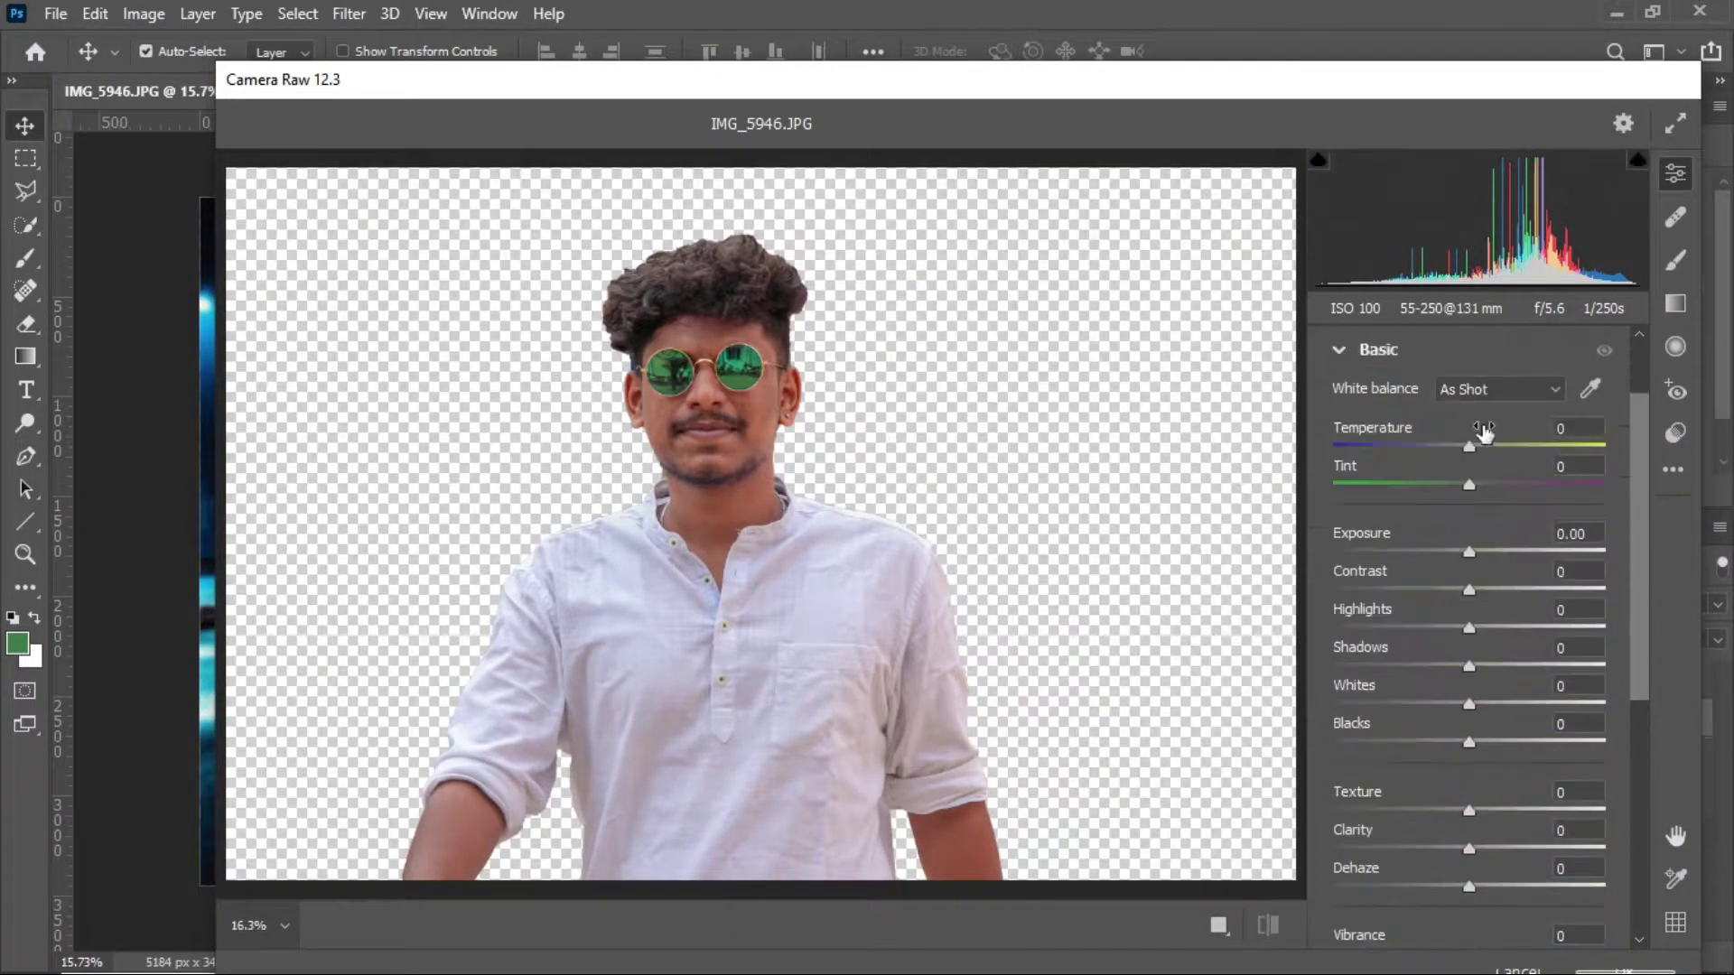
left_click_drag(1470, 449, 1450, 449)
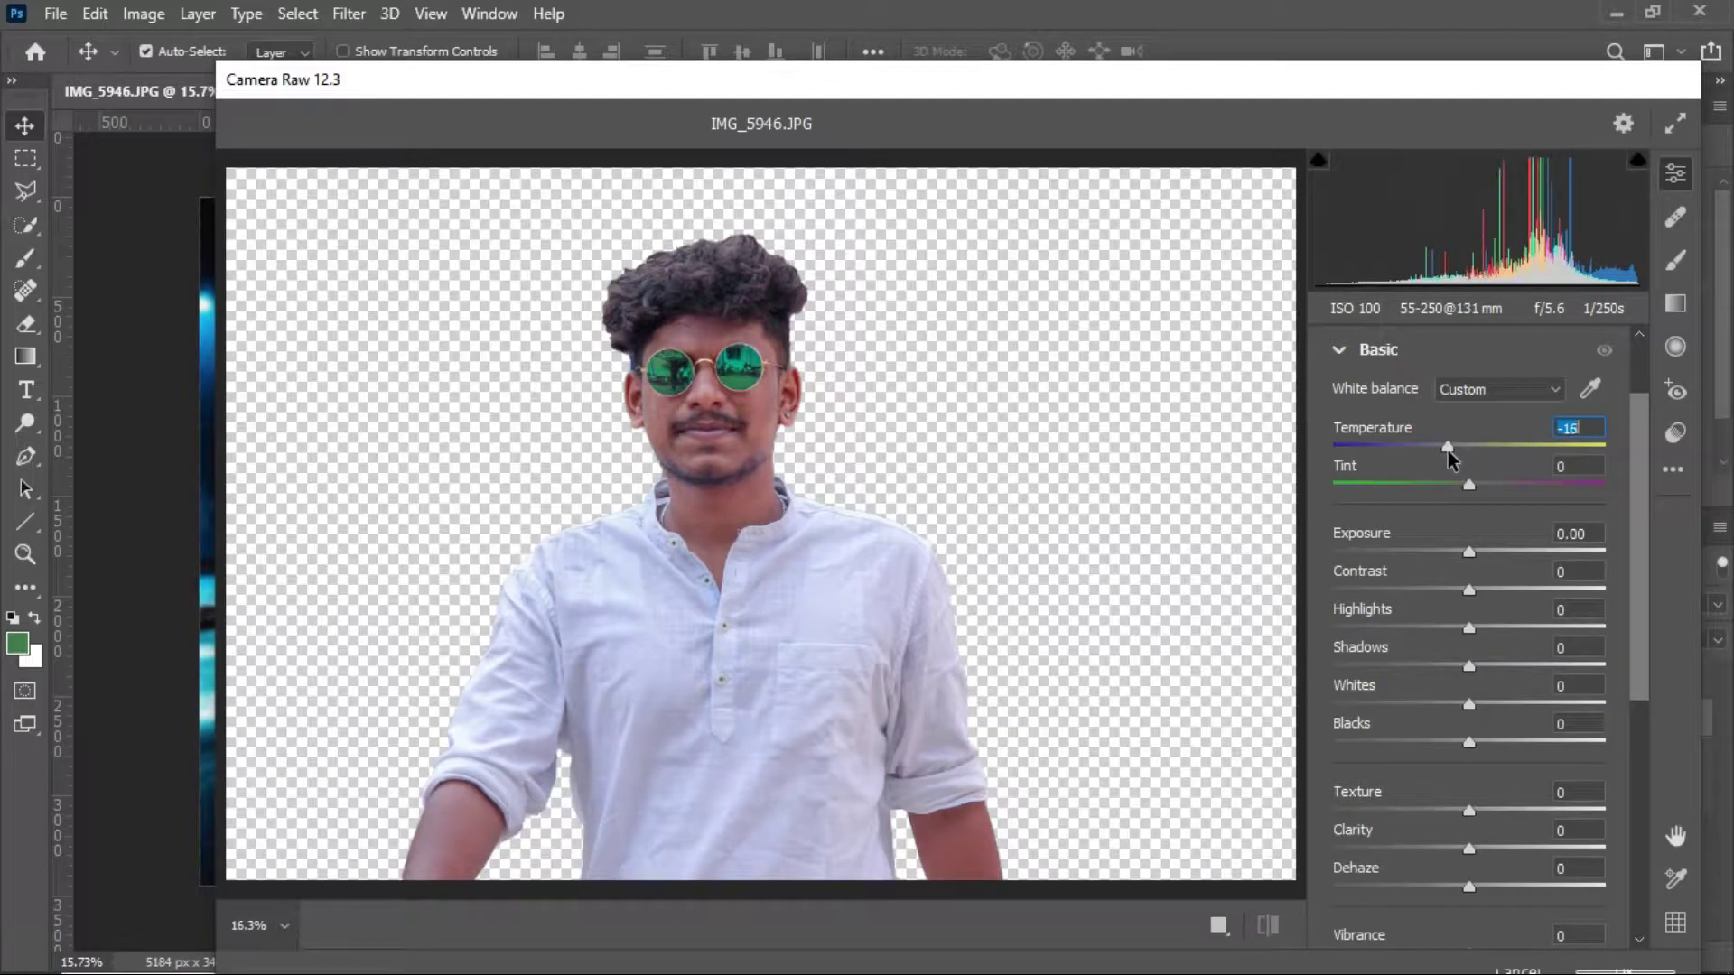
left_click_drag(1470, 589, 1471, 589)
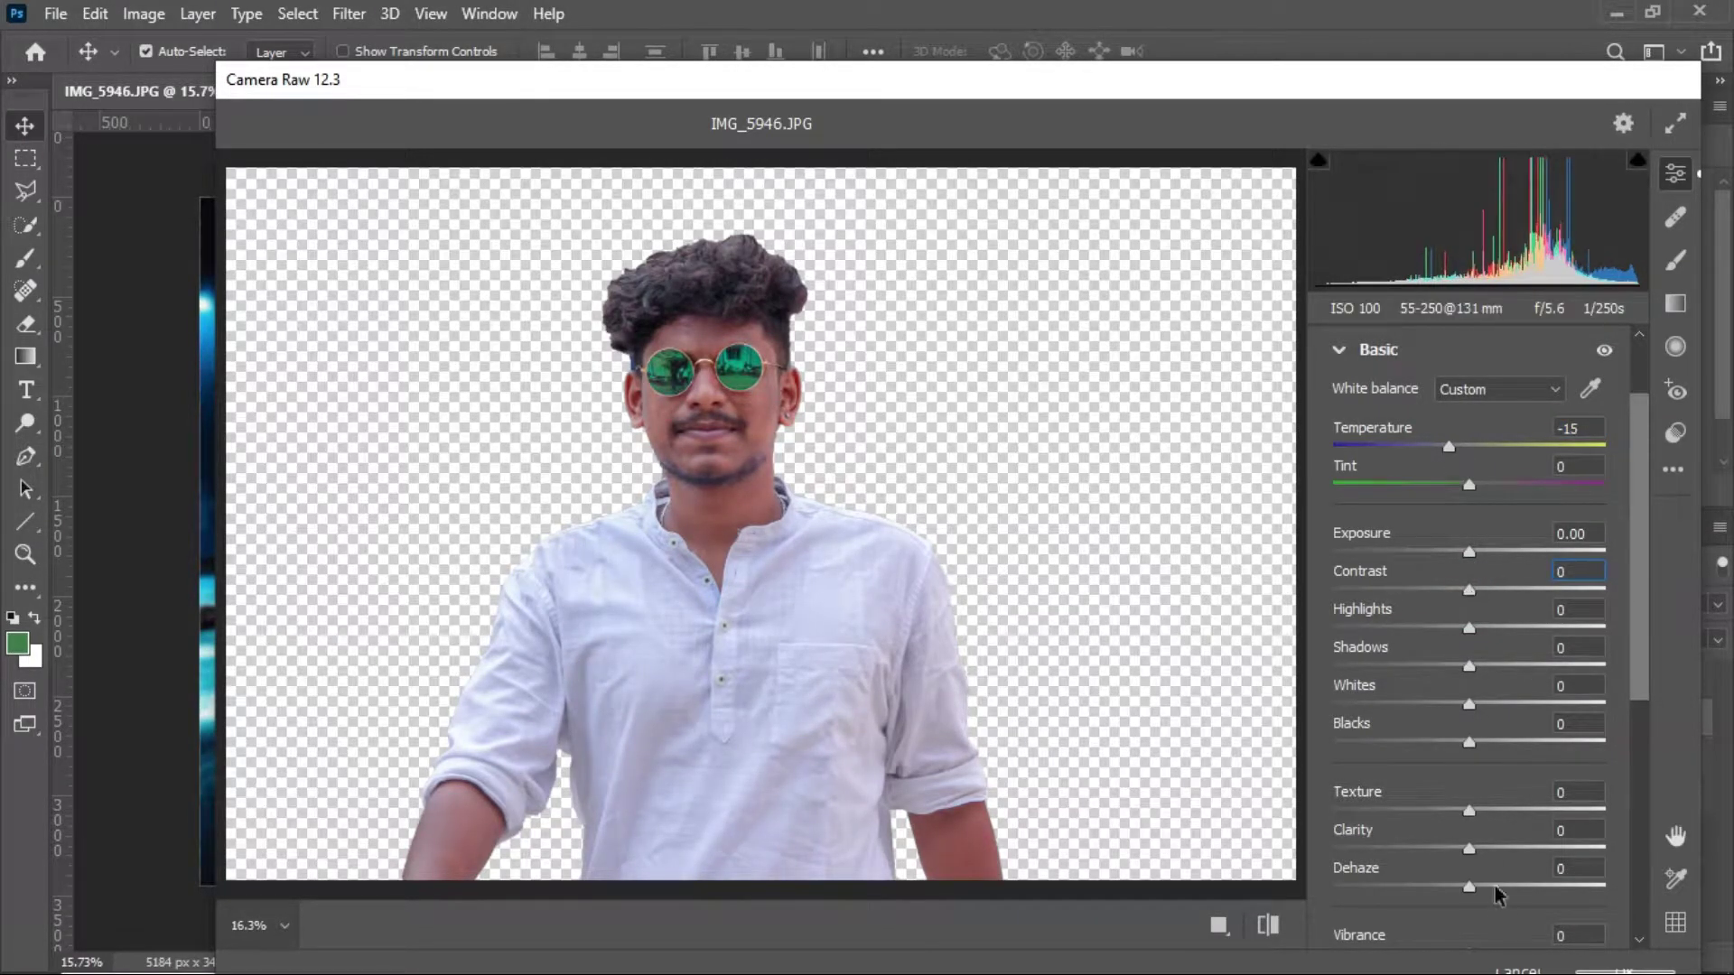
left_click_drag(1355, 90, 1344, 72)
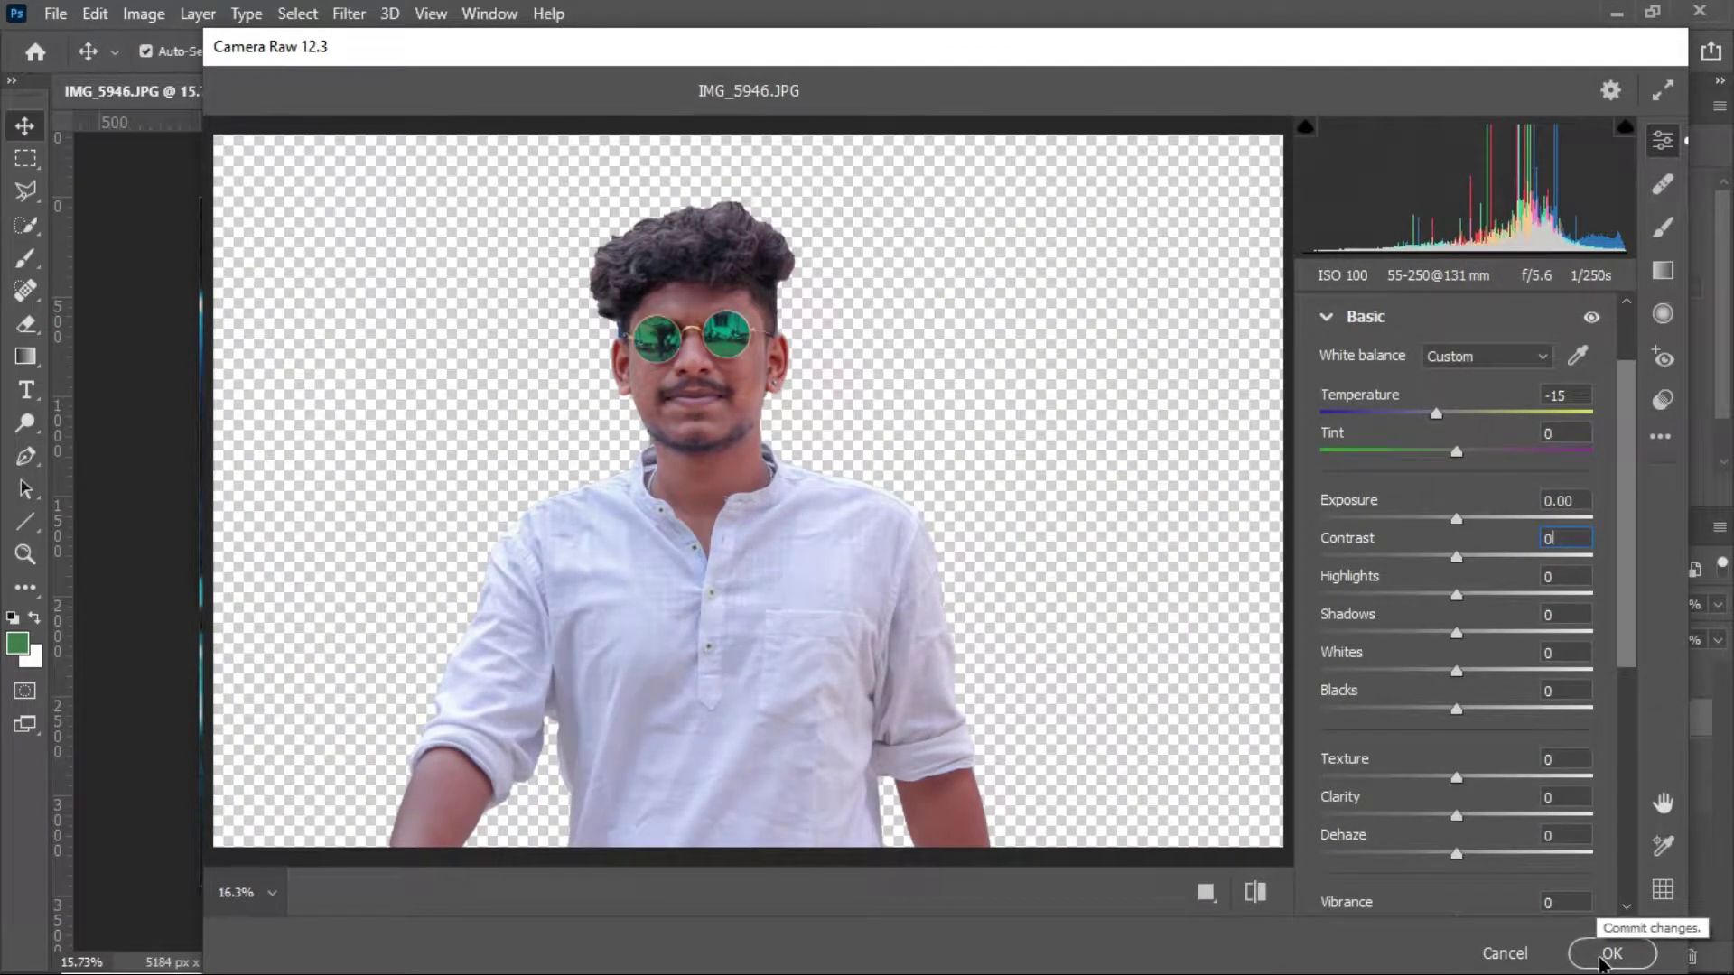
- Set Noise Reduction to 100 with Detail 80 and Contrast 40
scroll(1448, 506, "down", 7)
scroll(1332, 650, "down", 2)
left_click(1328, 696)
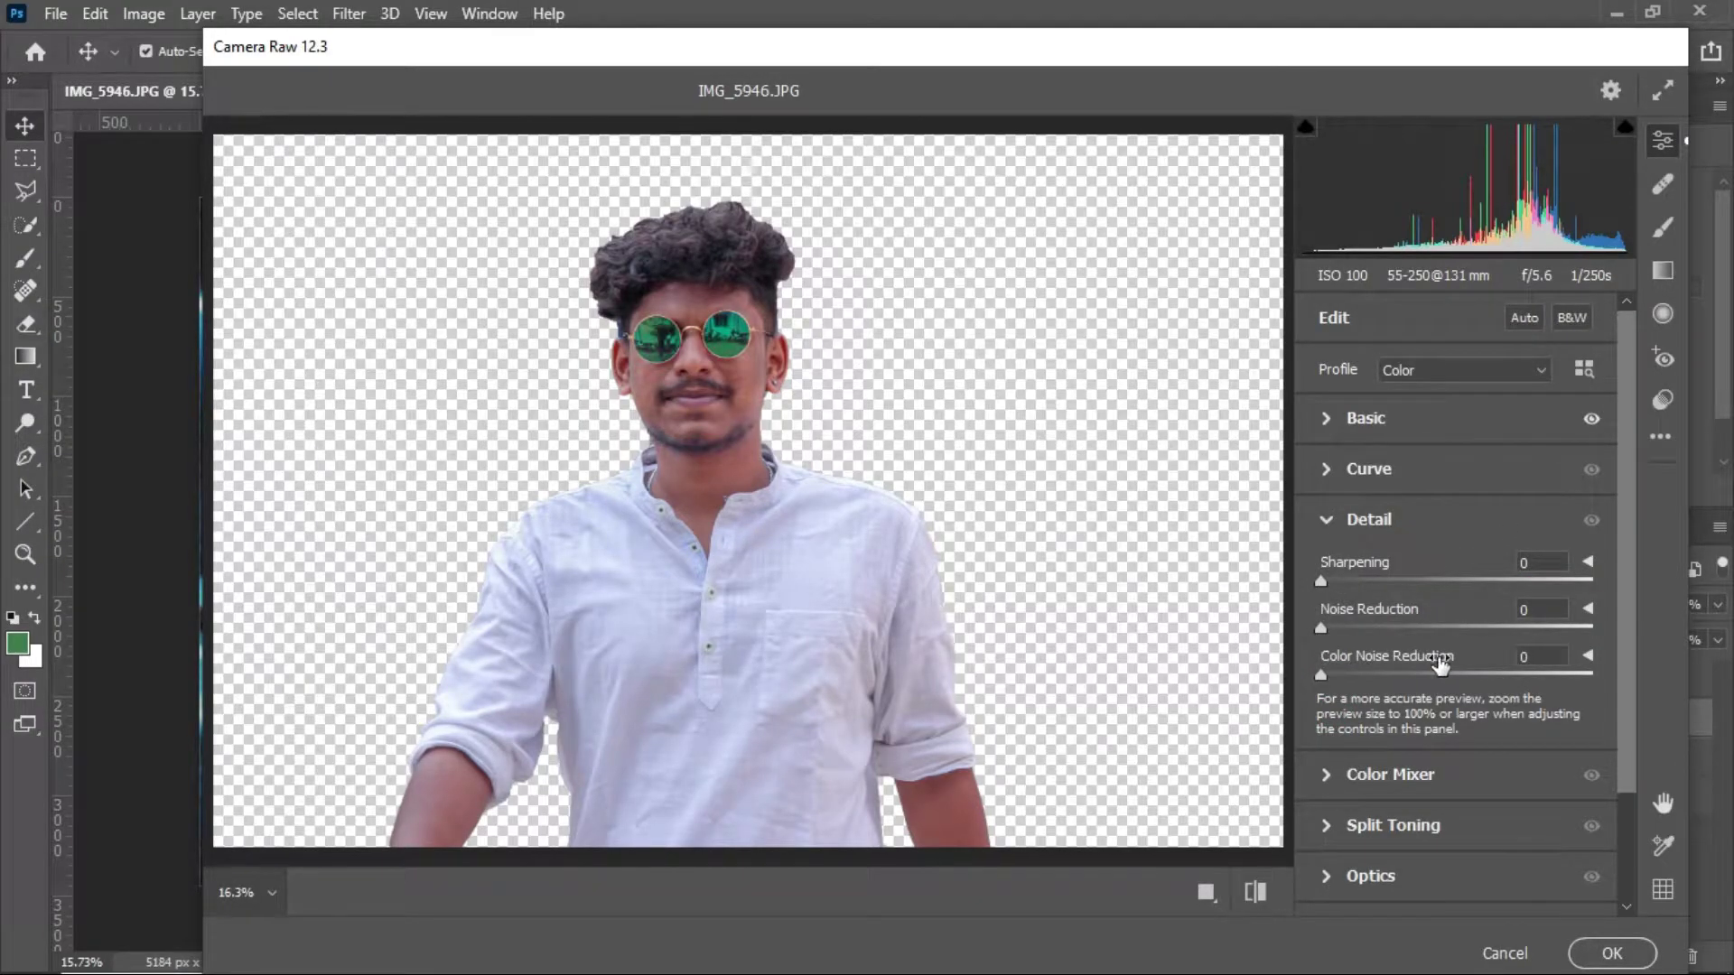
left_click(1589, 562)
left_click(1588, 611)
scroll(1557, 686, "down", 1)
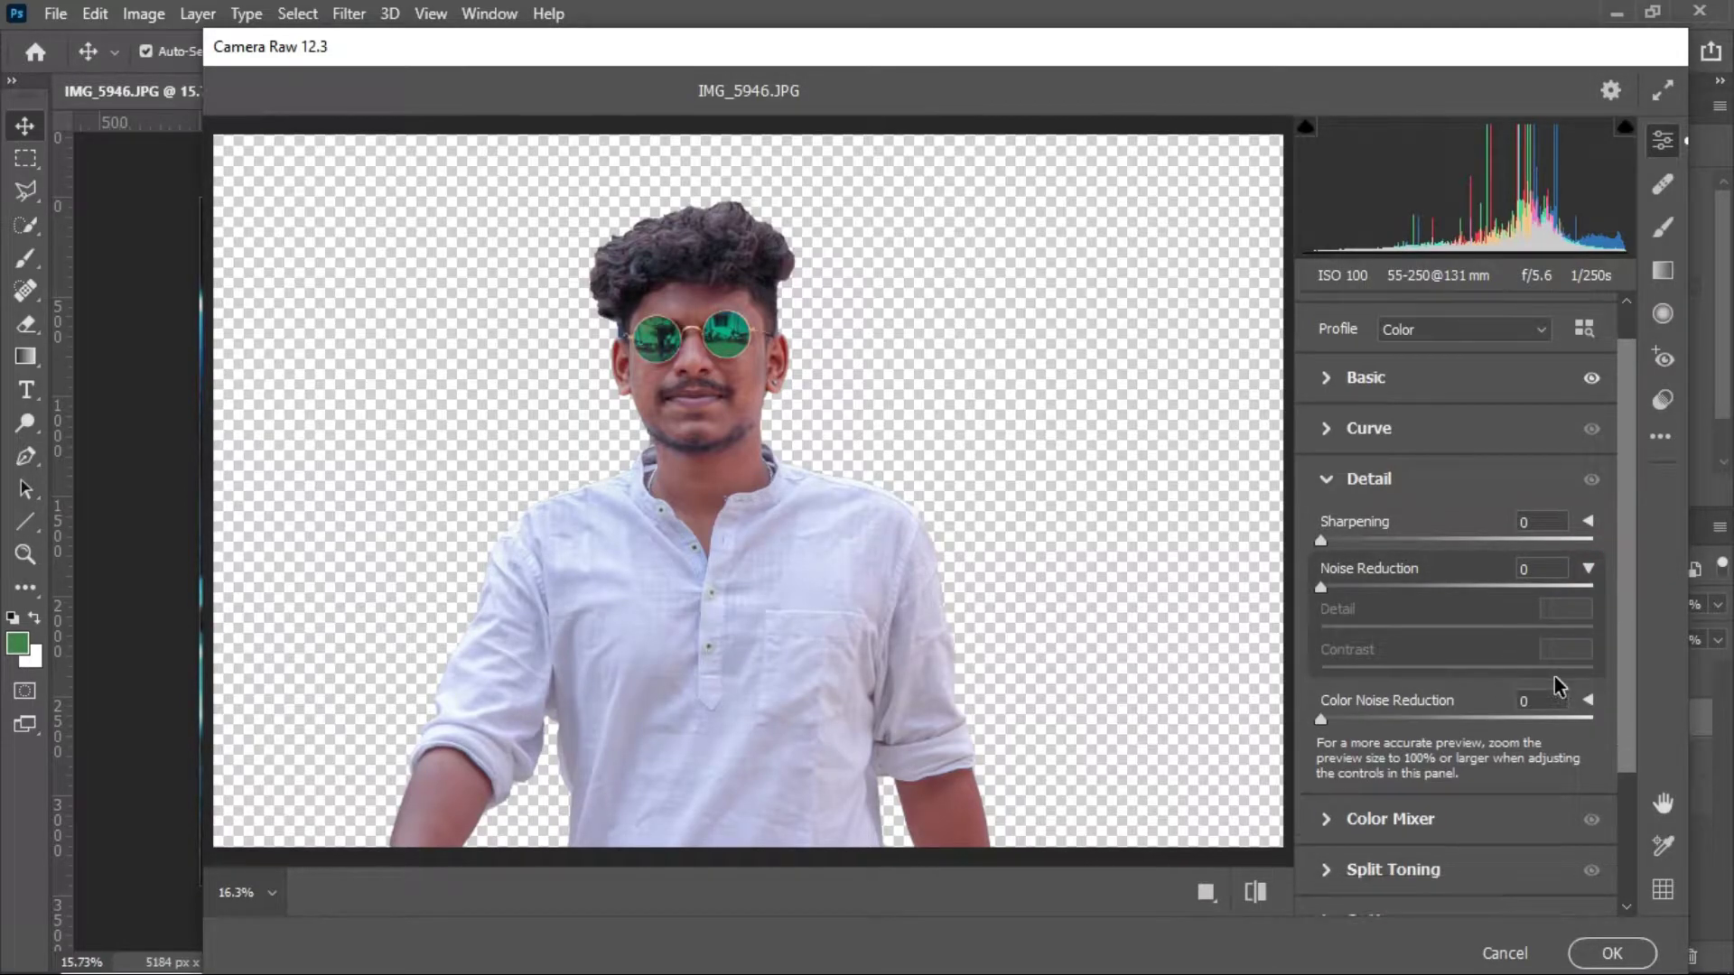
mouse_move(1321, 587)
left_mouse_down()
mouse_move(1395, 589)
mouse_move(1377, 631)
left_mouse_up()
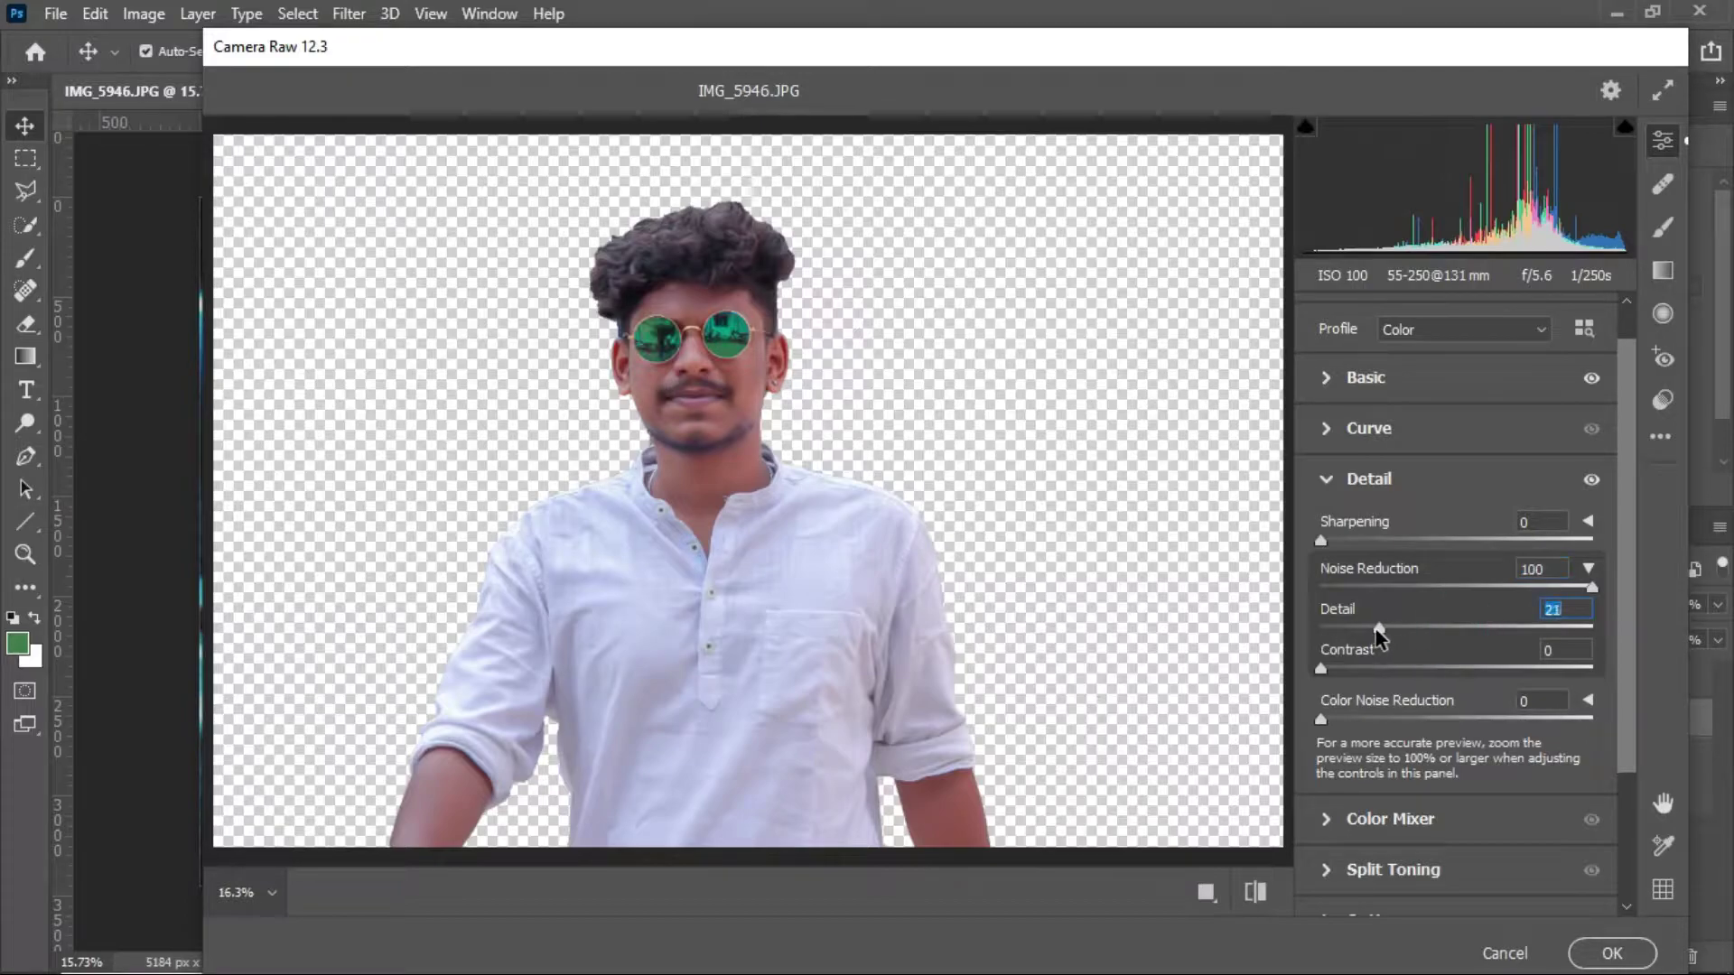
left_click_drag(1538, 638, 1530, 637)
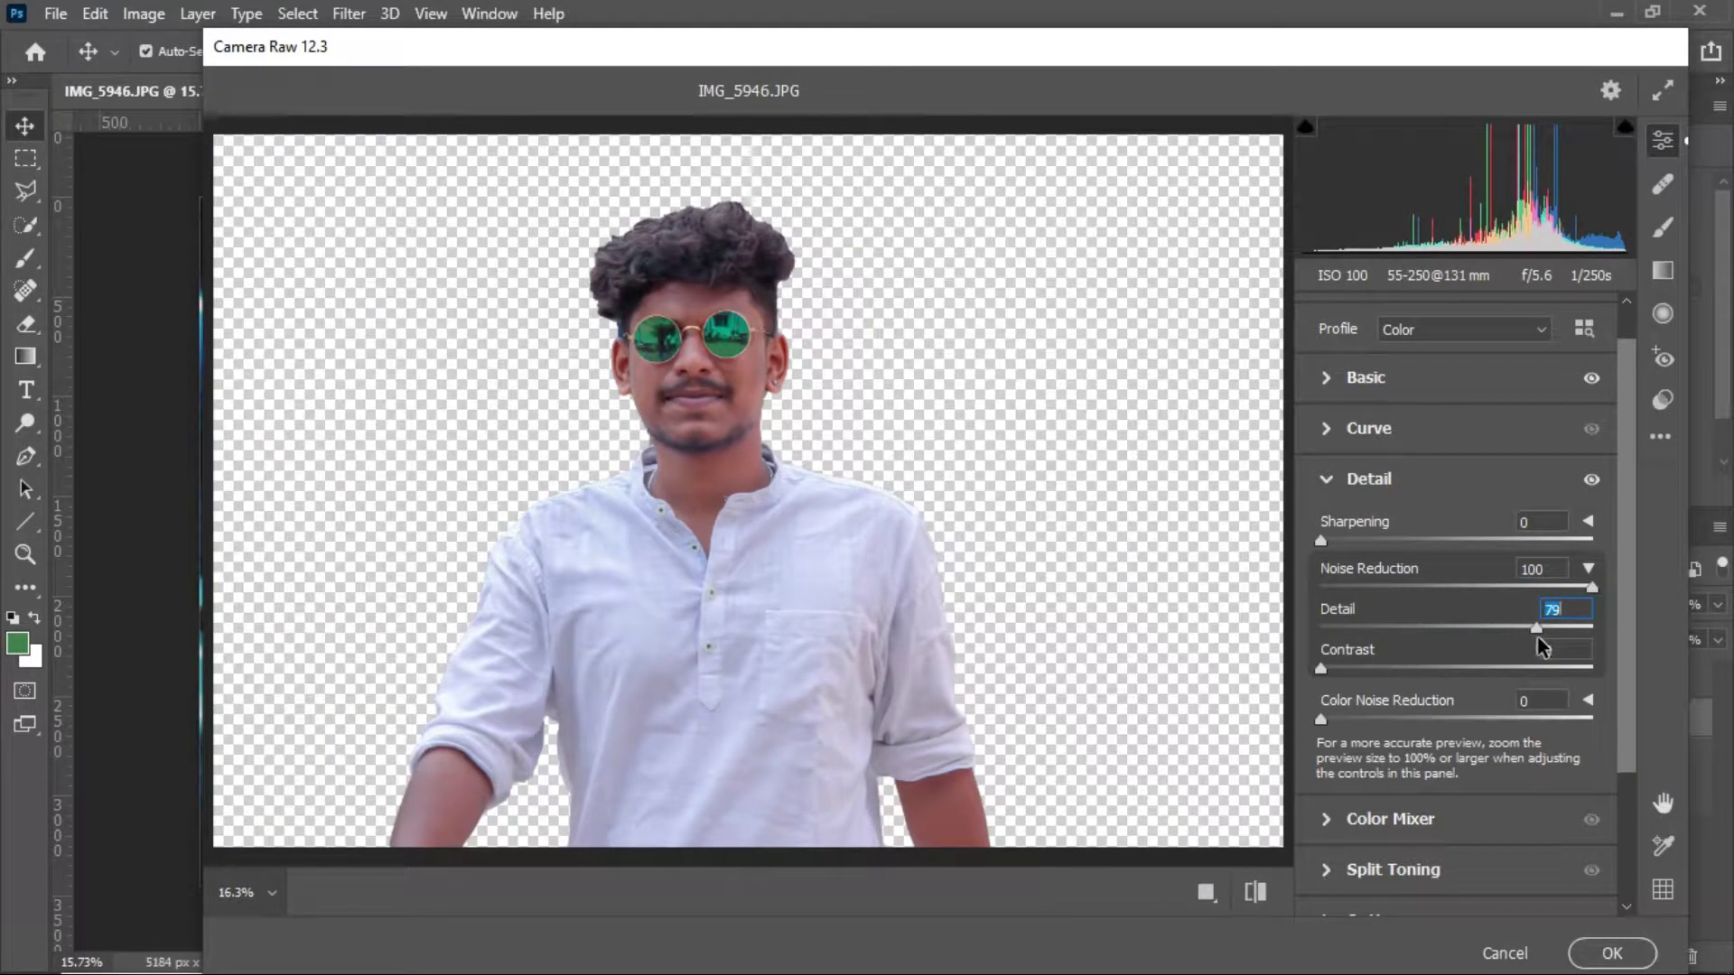
mouse_move(1322, 670)
left_mouse_down()
mouse_move(1542, 671)
mouse_move(1429, 673)
left_mouse_up()
- In the Color Mixer, raise red luminance to +70, slightly desaturate reds, and brighten oranges
scroll(1559, 786, "down", 4)
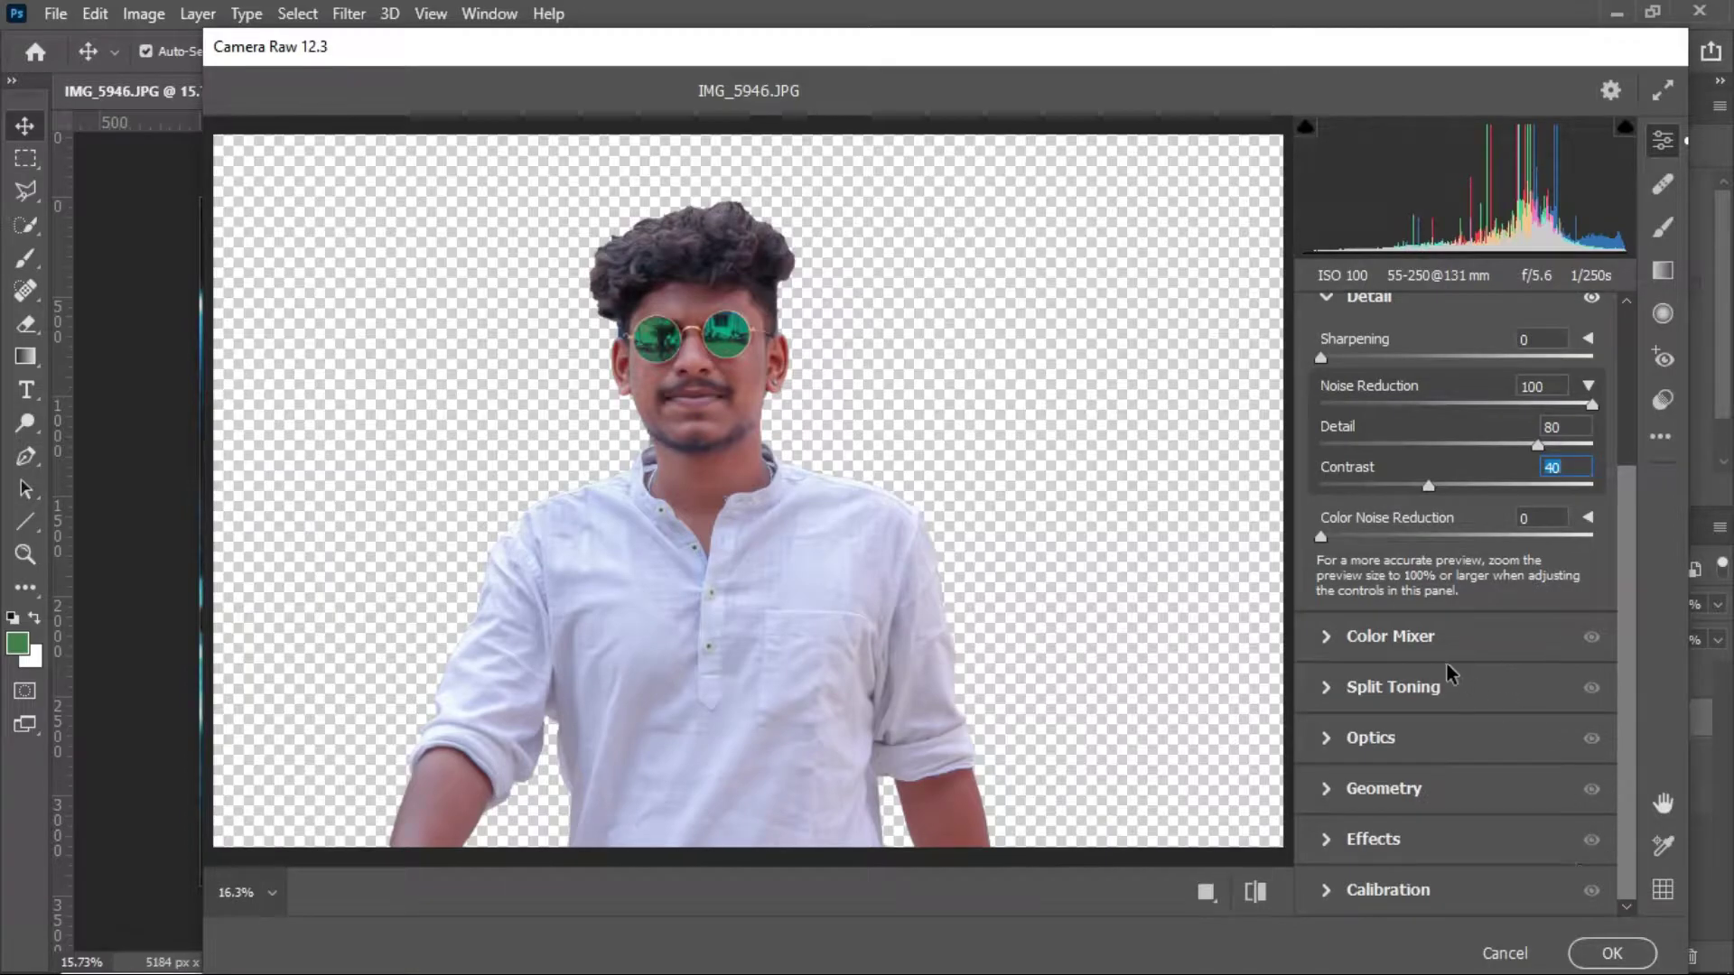
left_click(1369, 638)
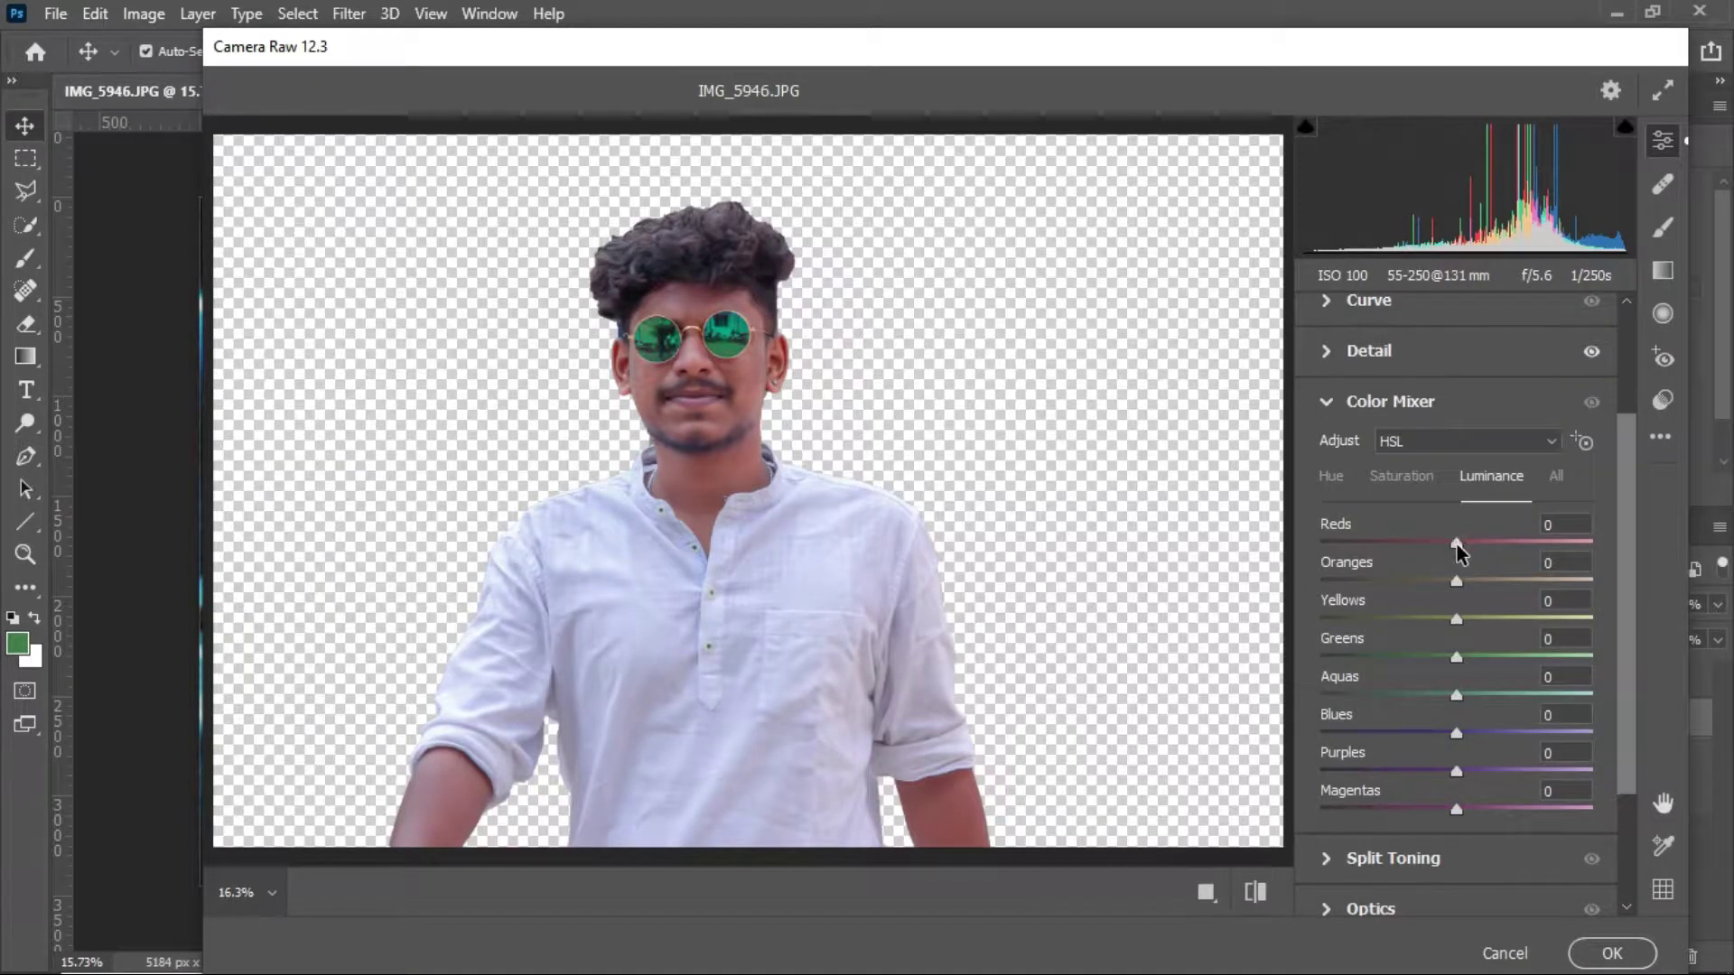
left_click_drag(1457, 541, 1551, 542)
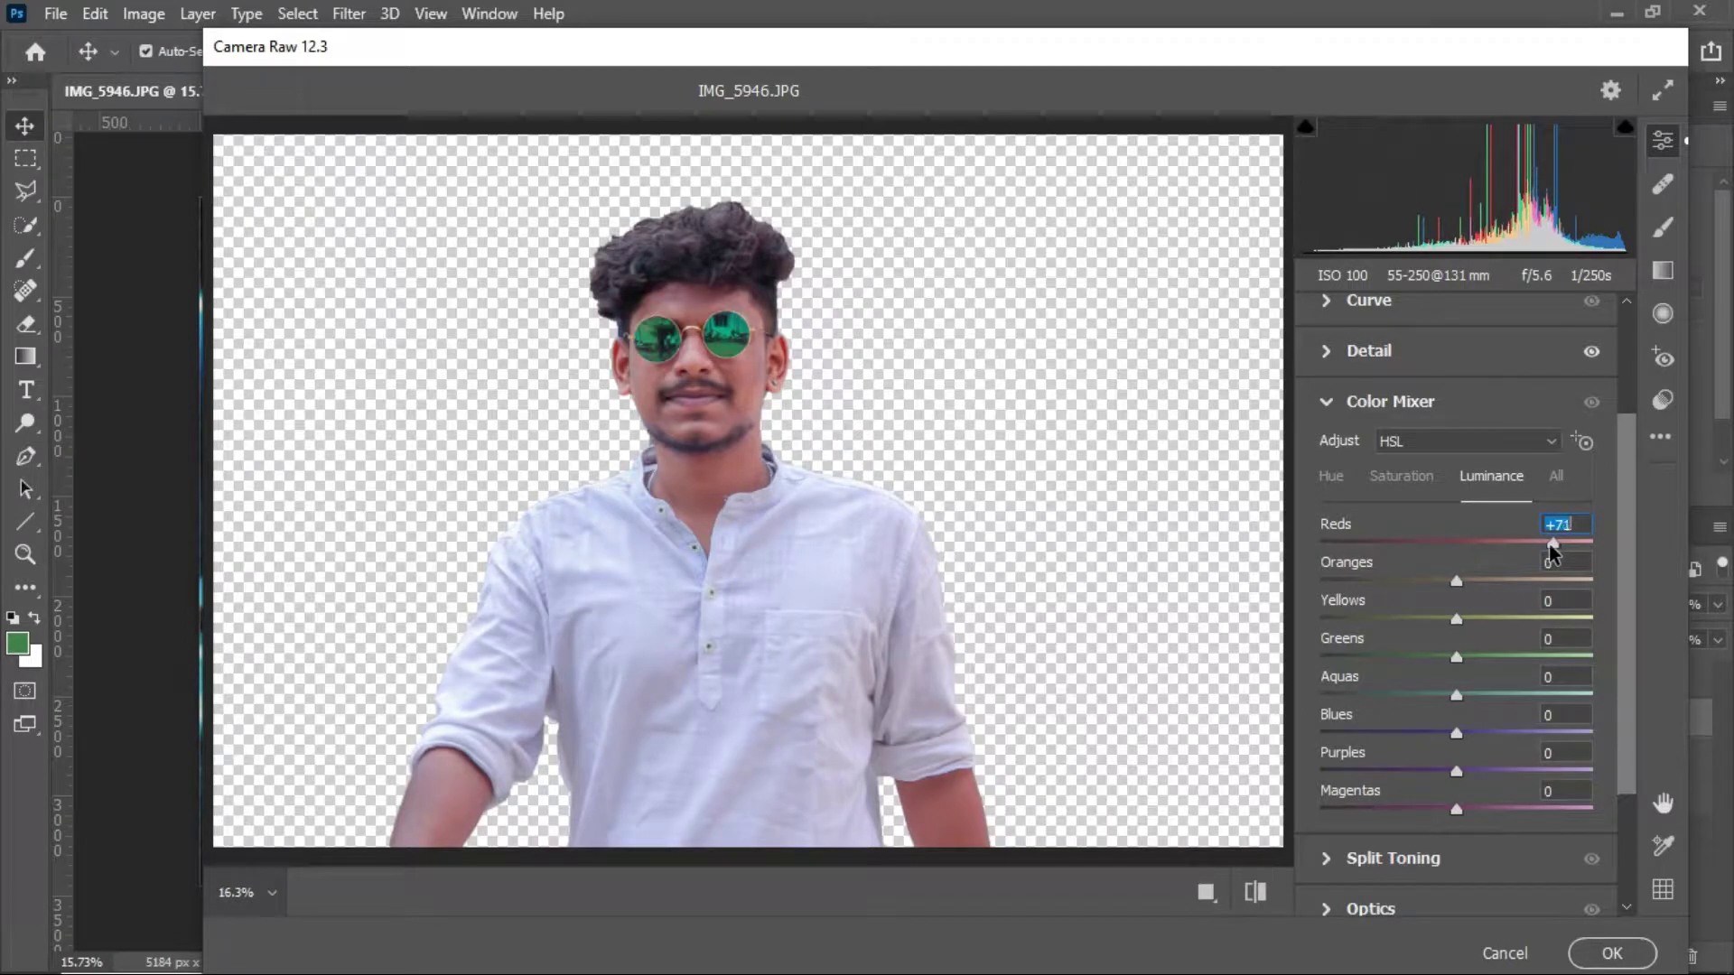
left_click(1401, 476)
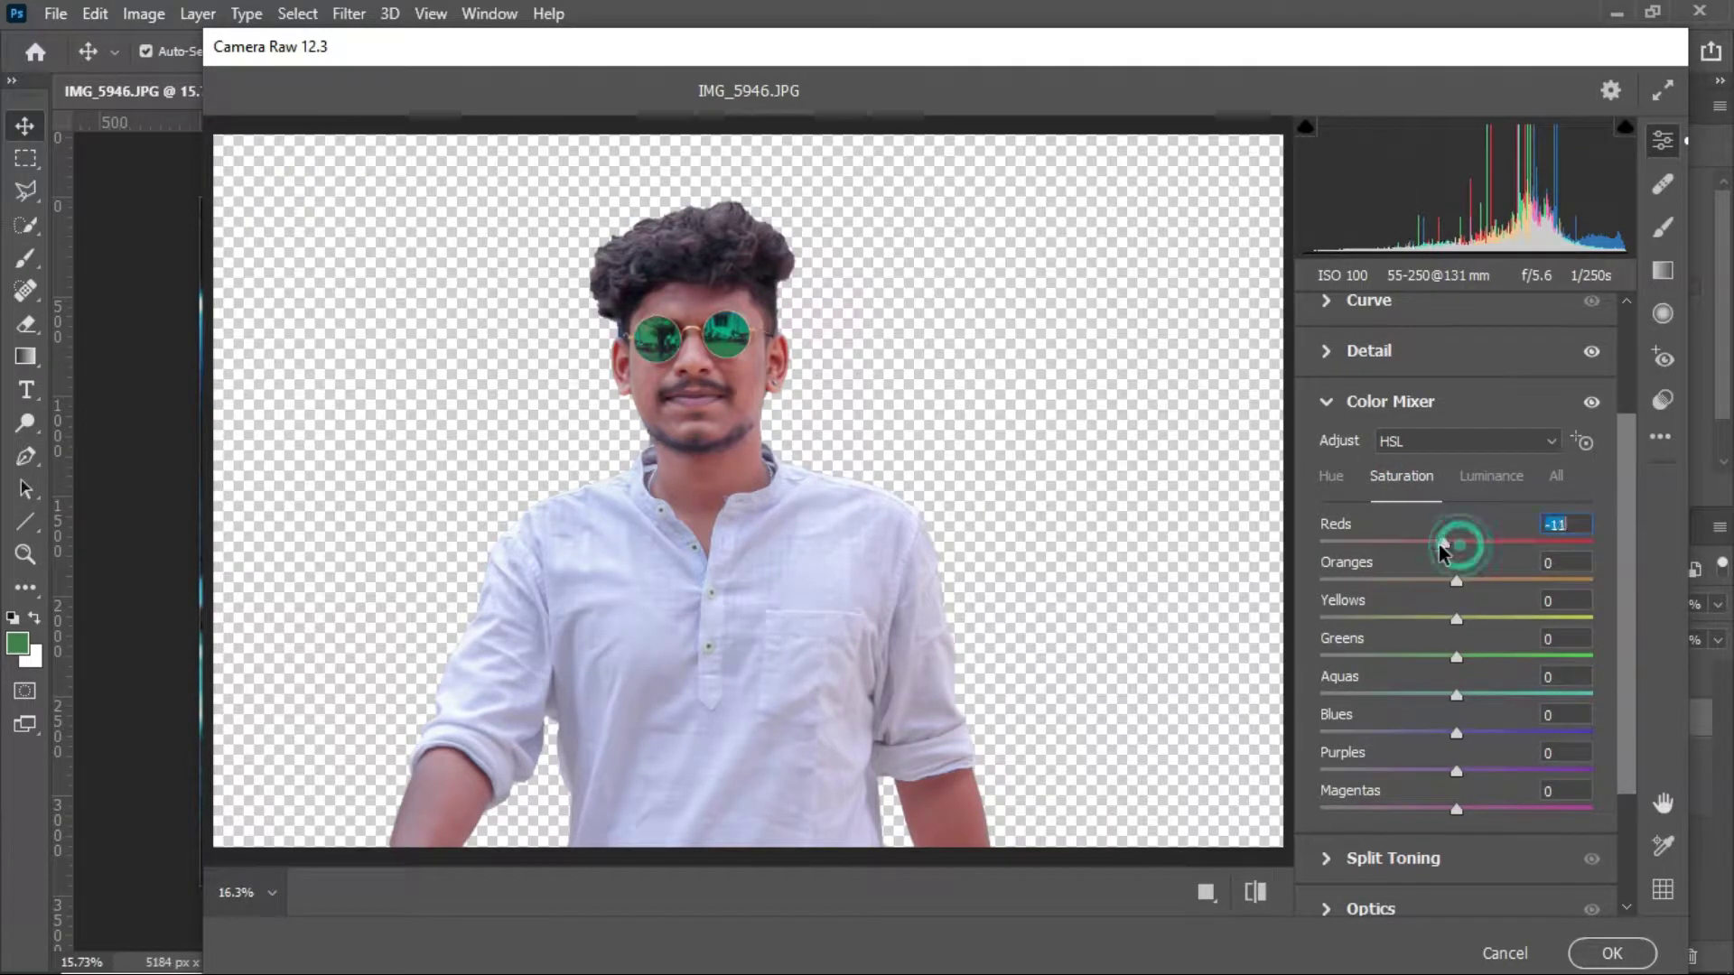
mouse_move(1457, 542)
left_mouse_down()
mouse_move(1398, 545)
mouse_move(1436, 544)
left_mouse_up()
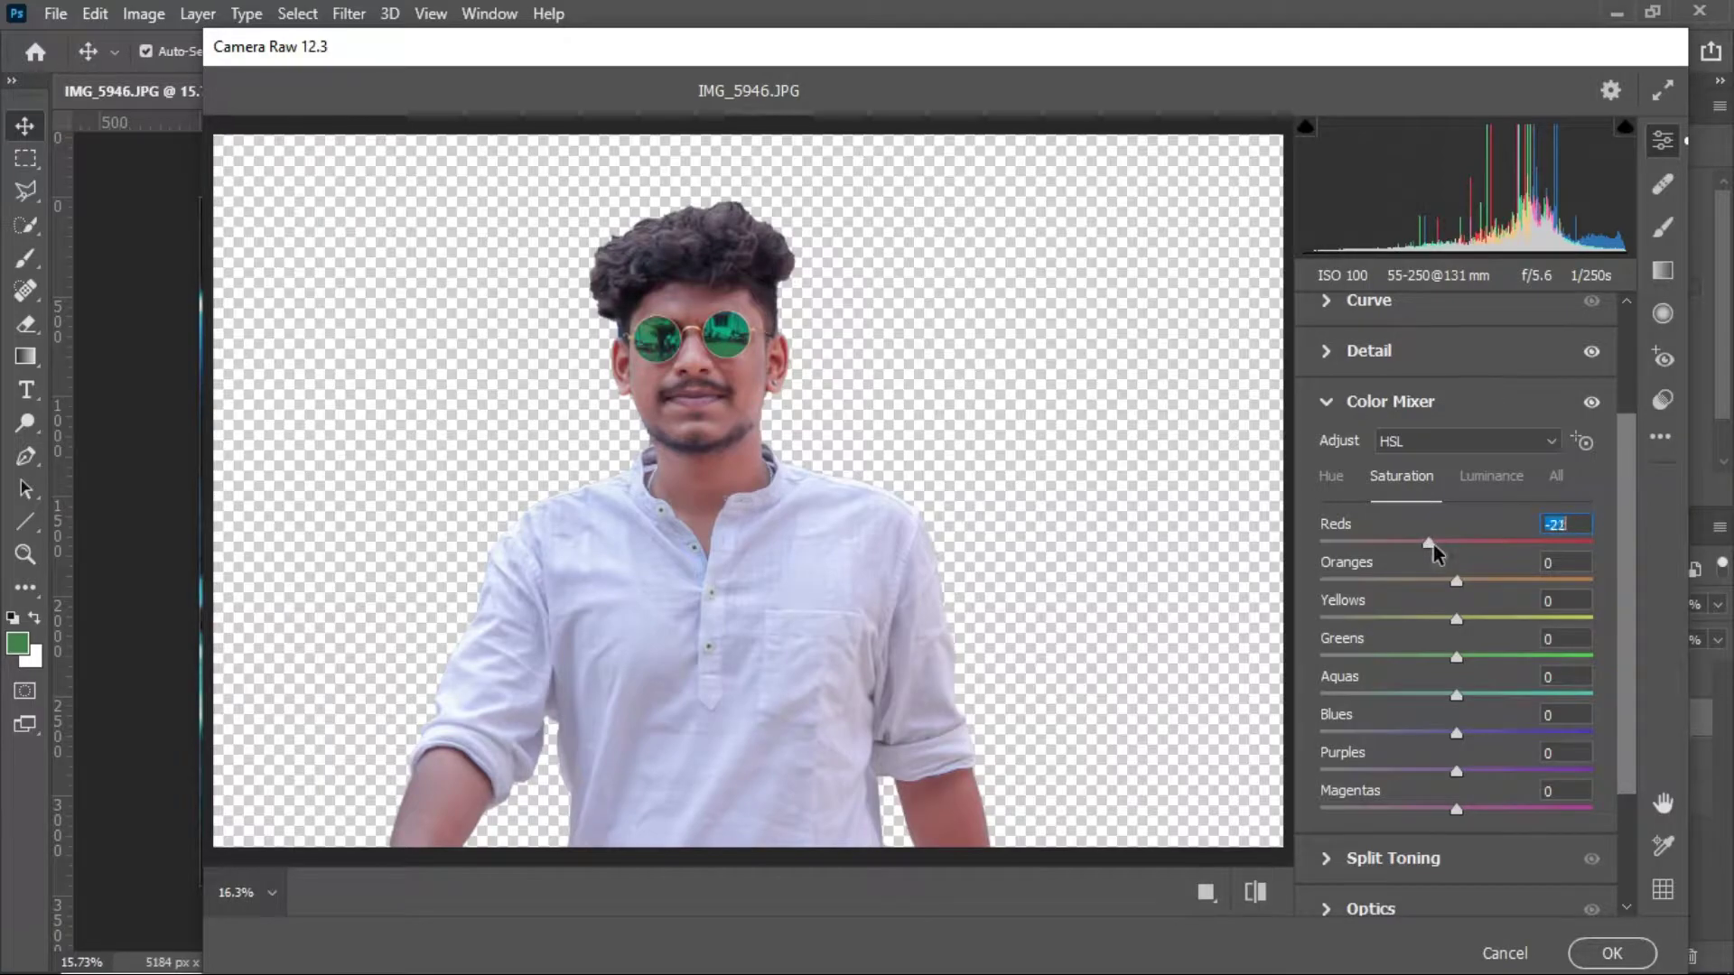
left_click(1332, 476)
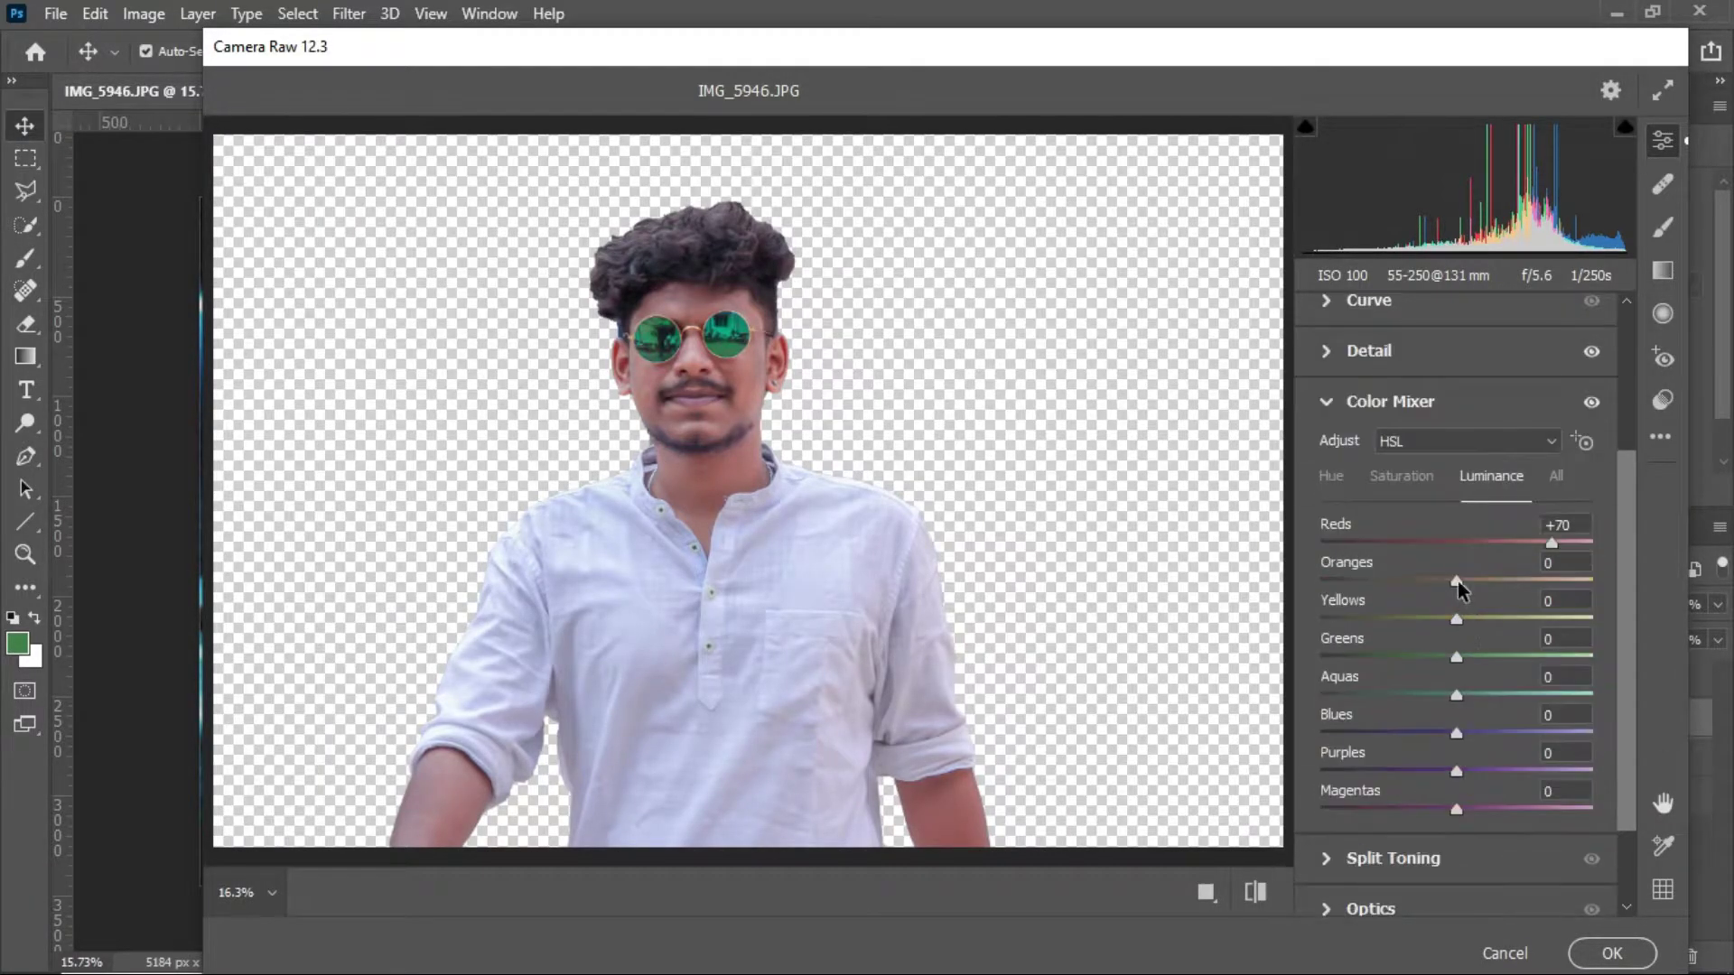
left_click_drag(1457, 581, 1472, 583)
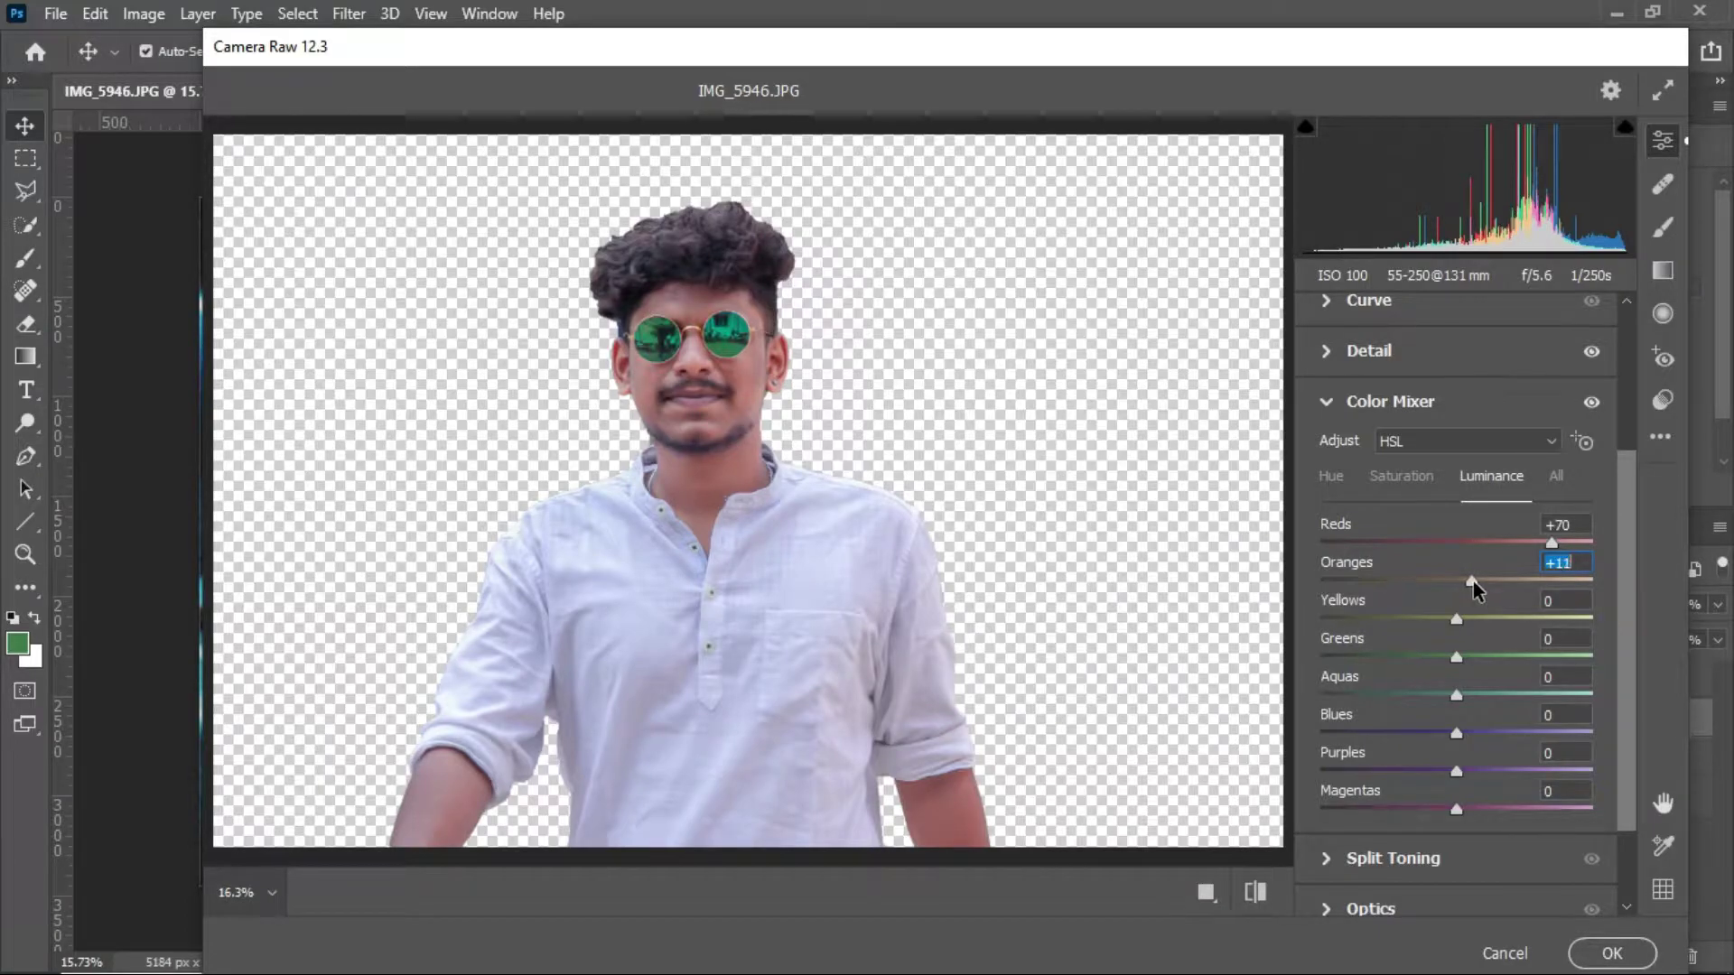
- Lower Whites to -30 and apply the Camera Raw filter
scroll(1544, 614, "up", 10)
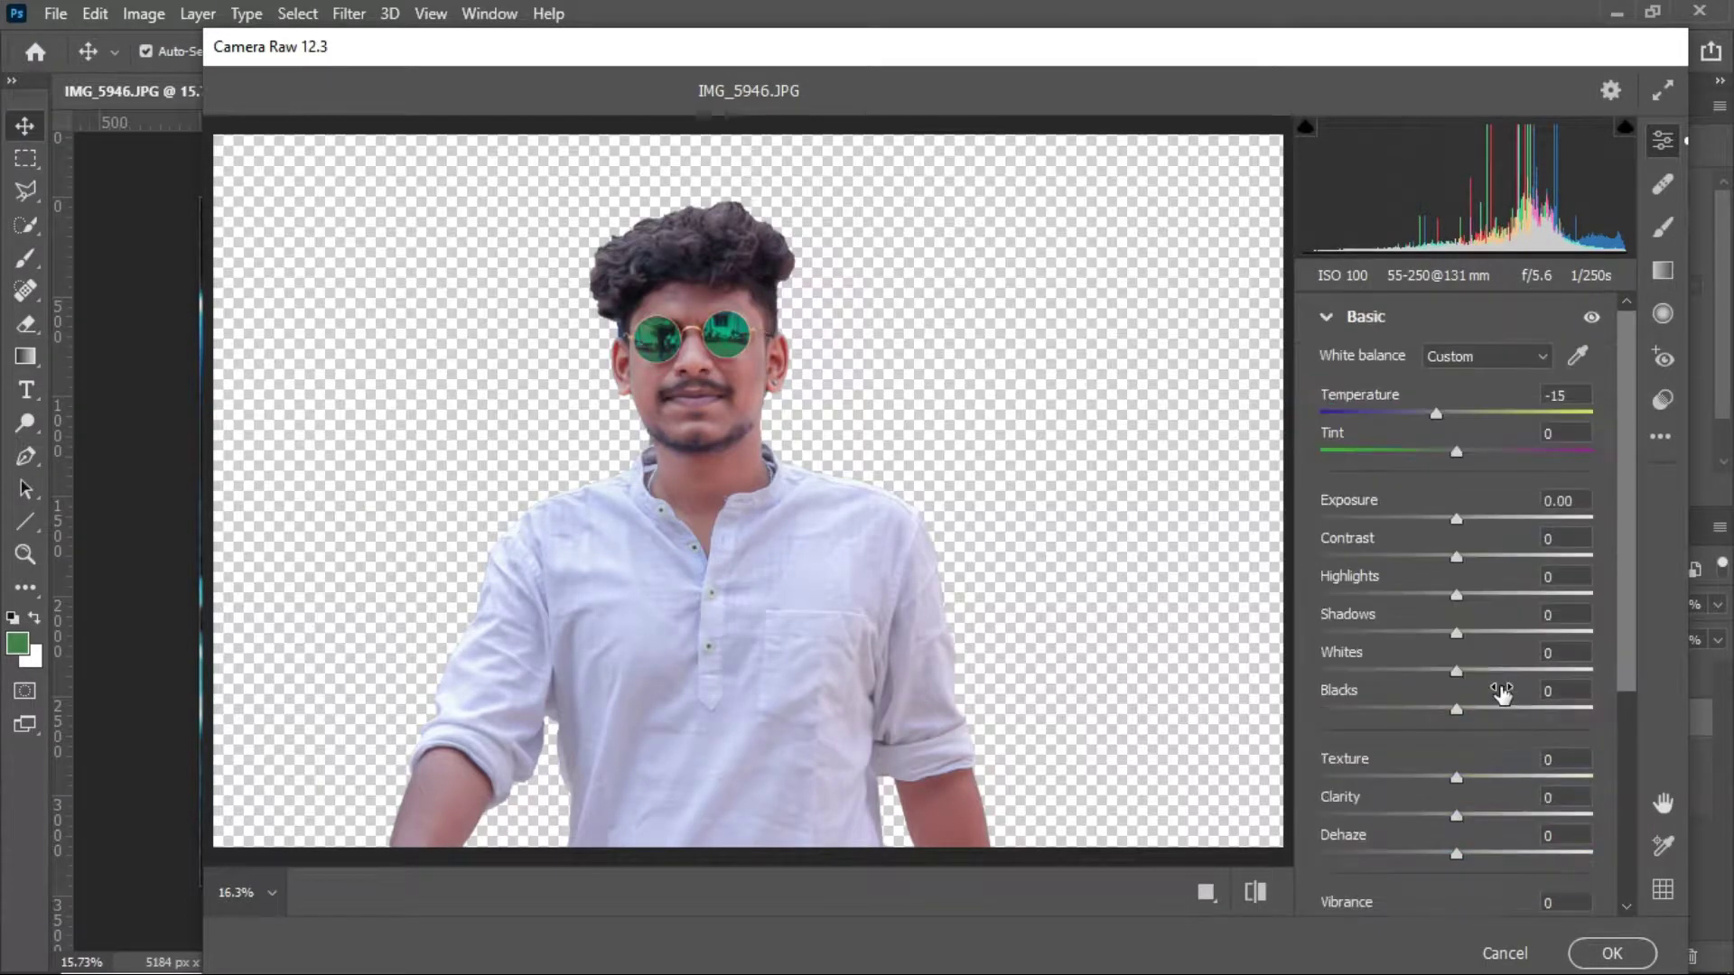
mouse_move(1456, 672)
left_mouse_down()
mouse_move(1304, 664)
mouse_move(1418, 677)
left_mouse_up()
left_click(1617, 952)
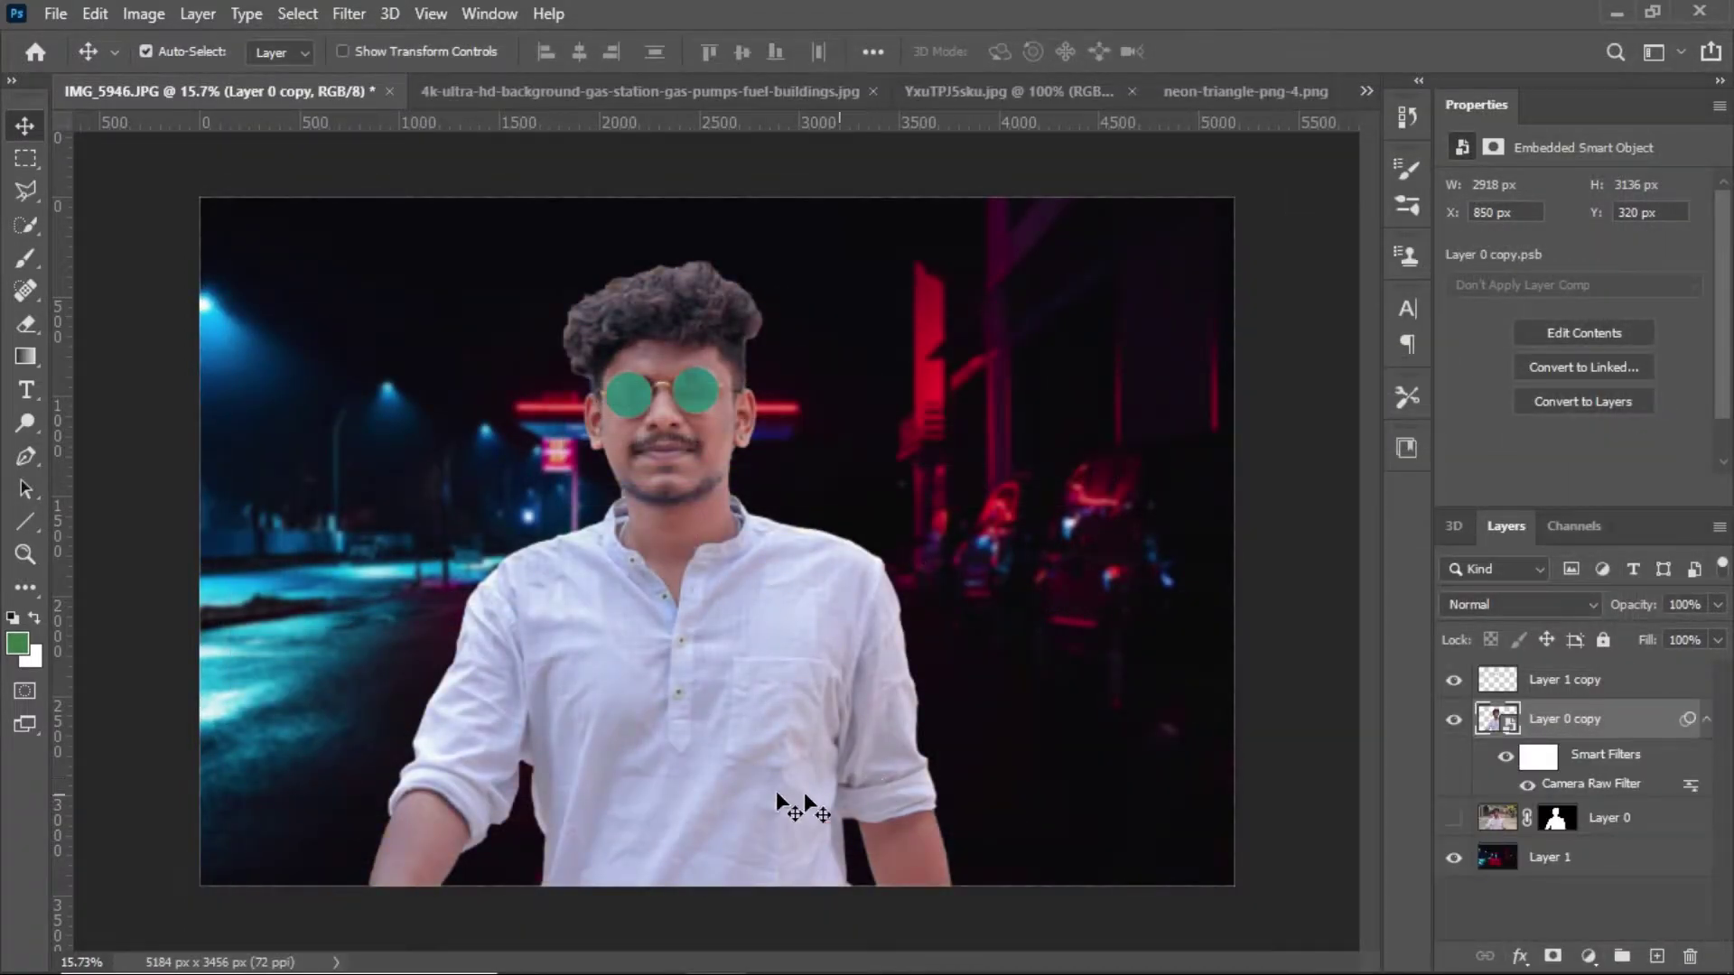
- Merge the filtered Layer 0 copy down into the person layer with Ctrl+E
left_click(741, 757)
left_click(1563, 679, "shift")
key("ctrl+e")
- Shift the merged man about 197 px right, to X 1047 px
left_click_drag(700, 761, 741, 761)
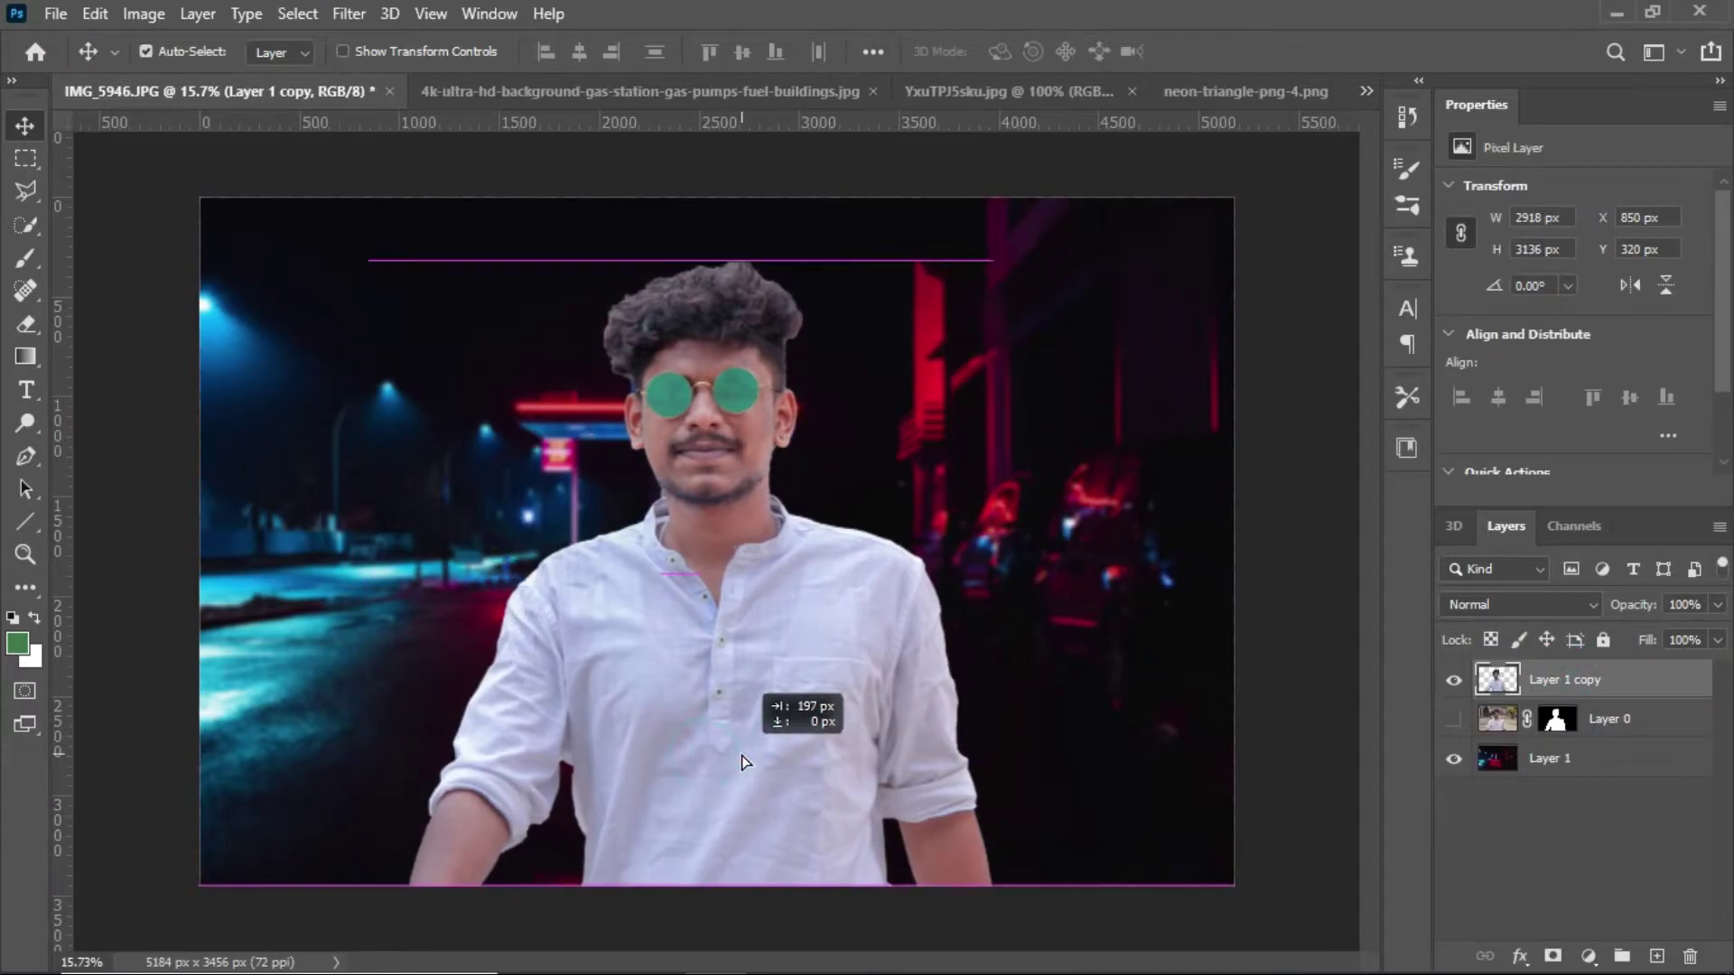
scroll(739, 633, "down", 3)
scroll(744, 551, "up", 3)
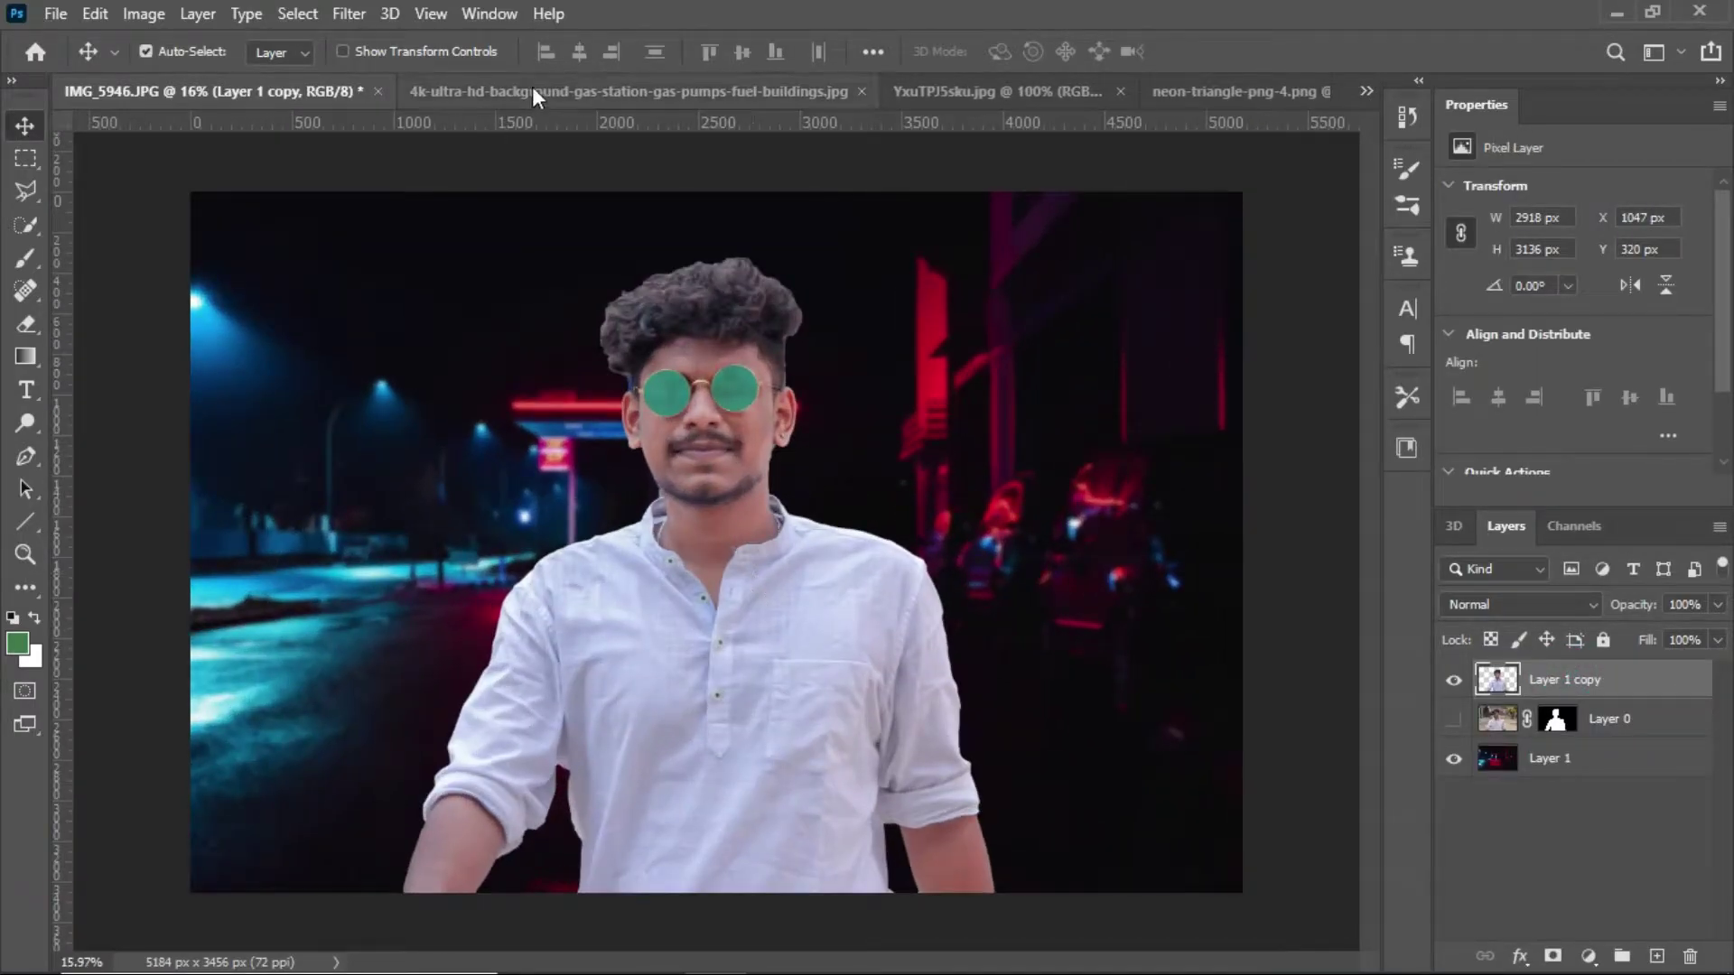
left_click(347, 14)
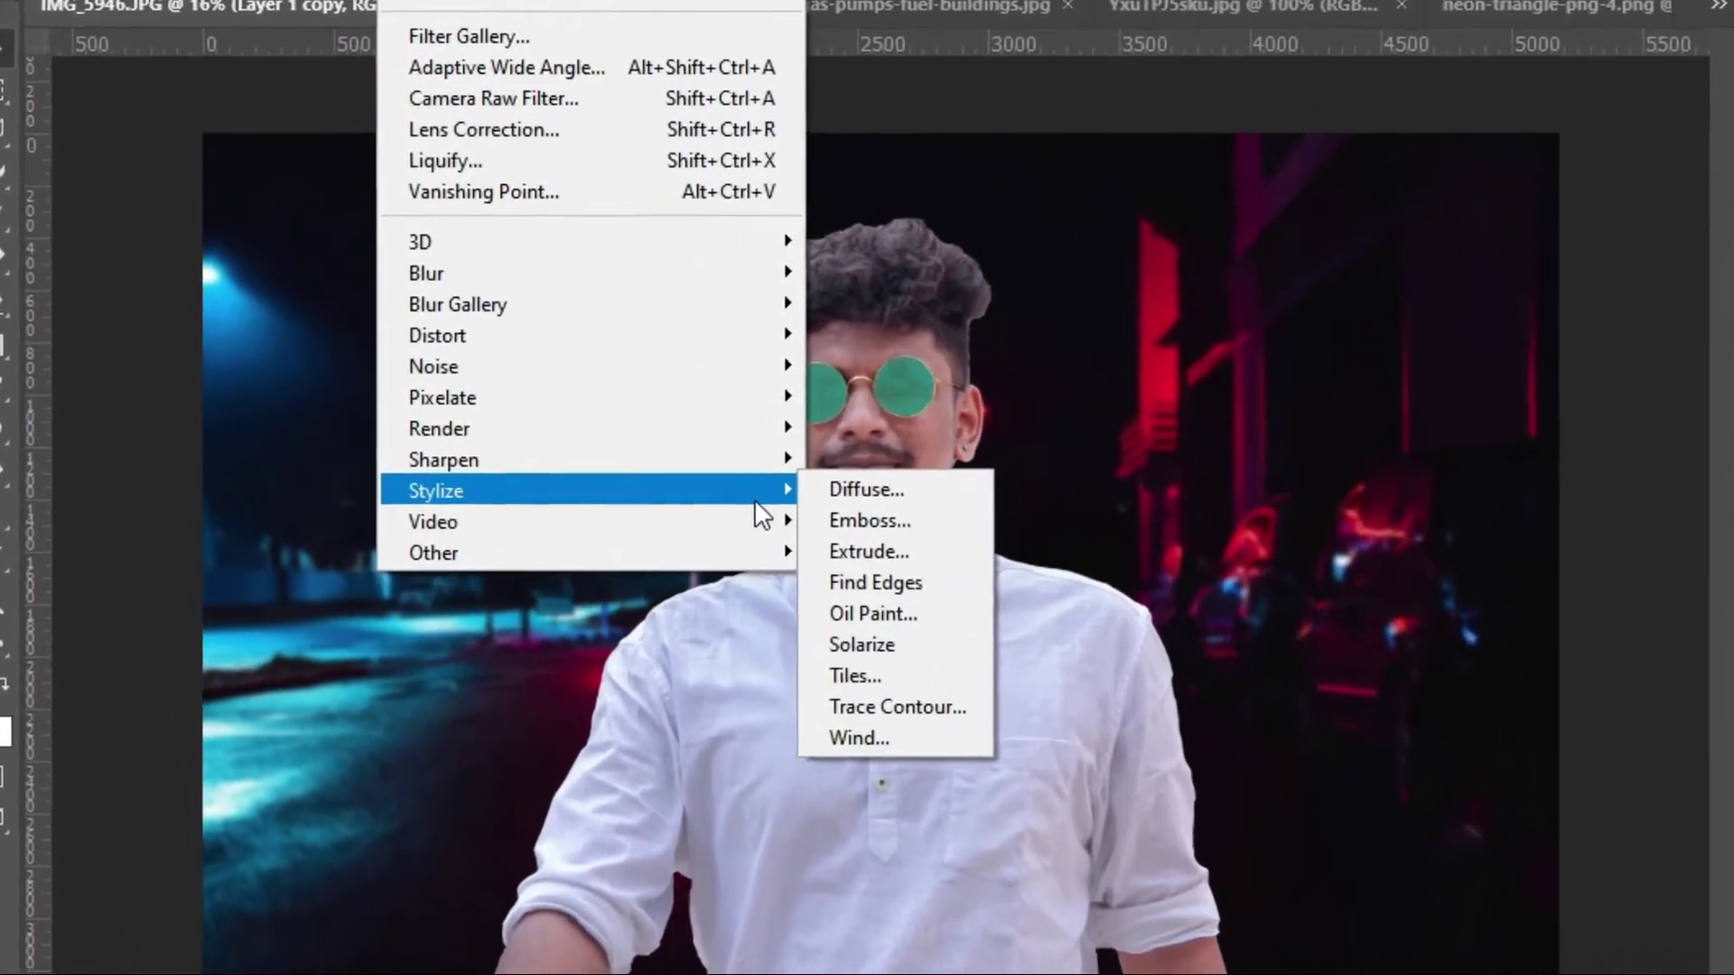
mouse_move(596, 545)
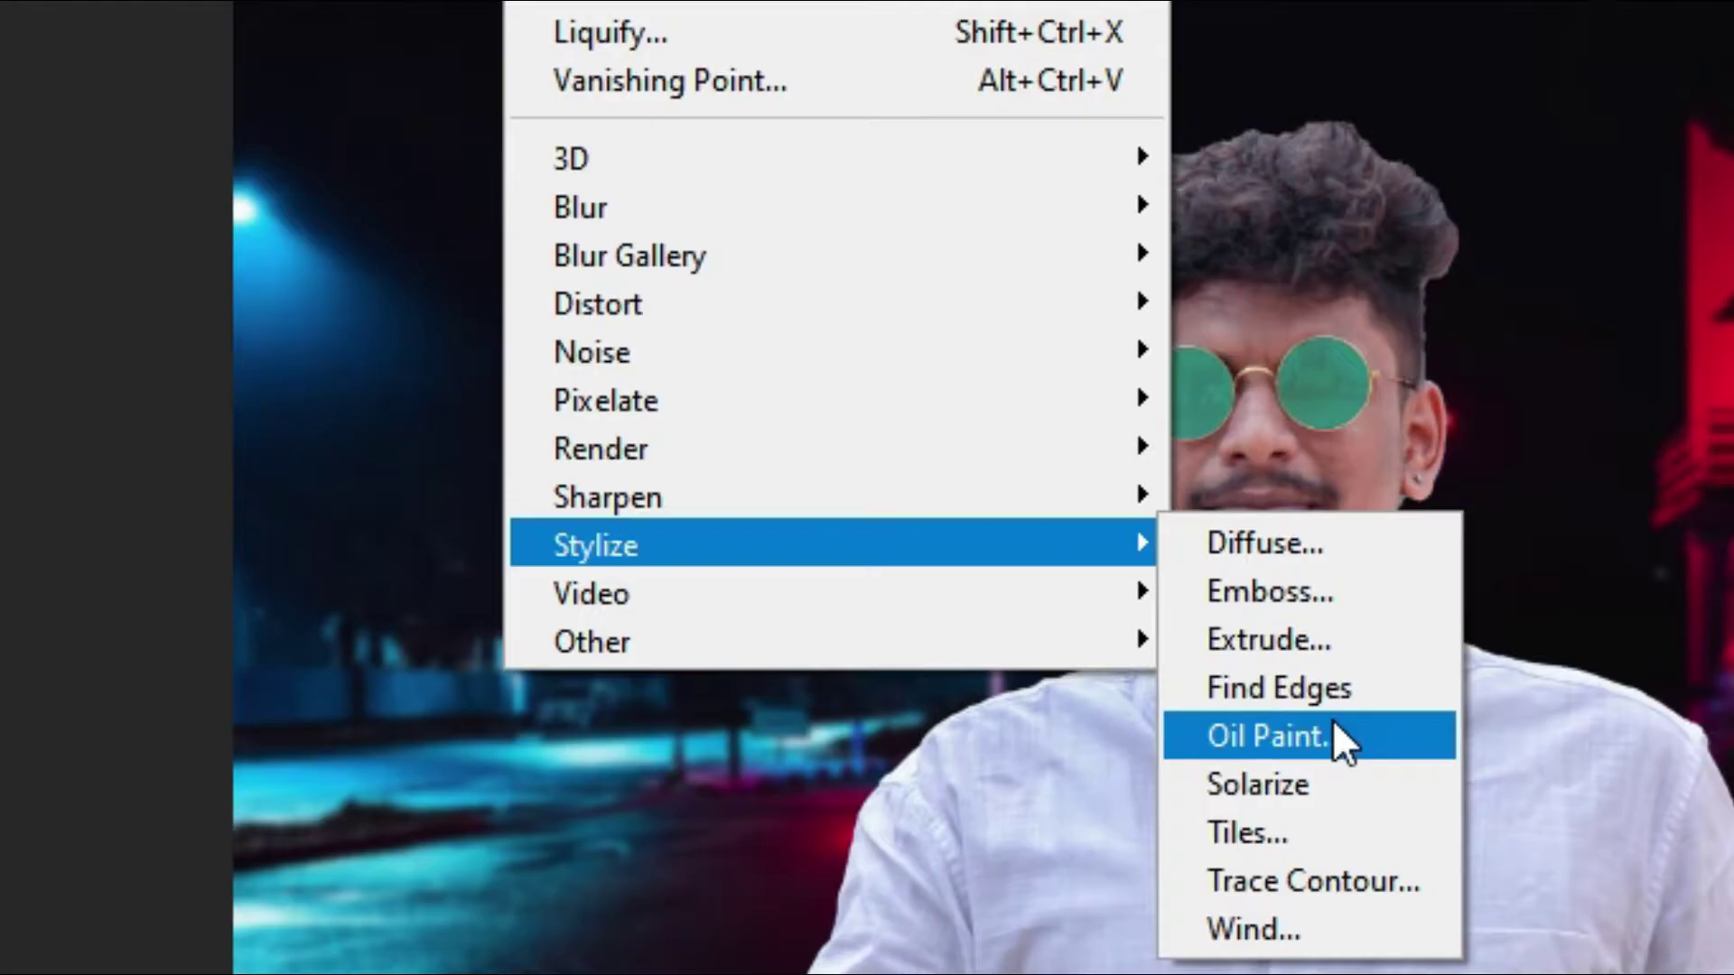
- Apply Oil Paint with Stylization 4.5, Cleanliness 10, Scale 0.2, Bristle Detail 0 and Shine 0
left_click(1334, 721)
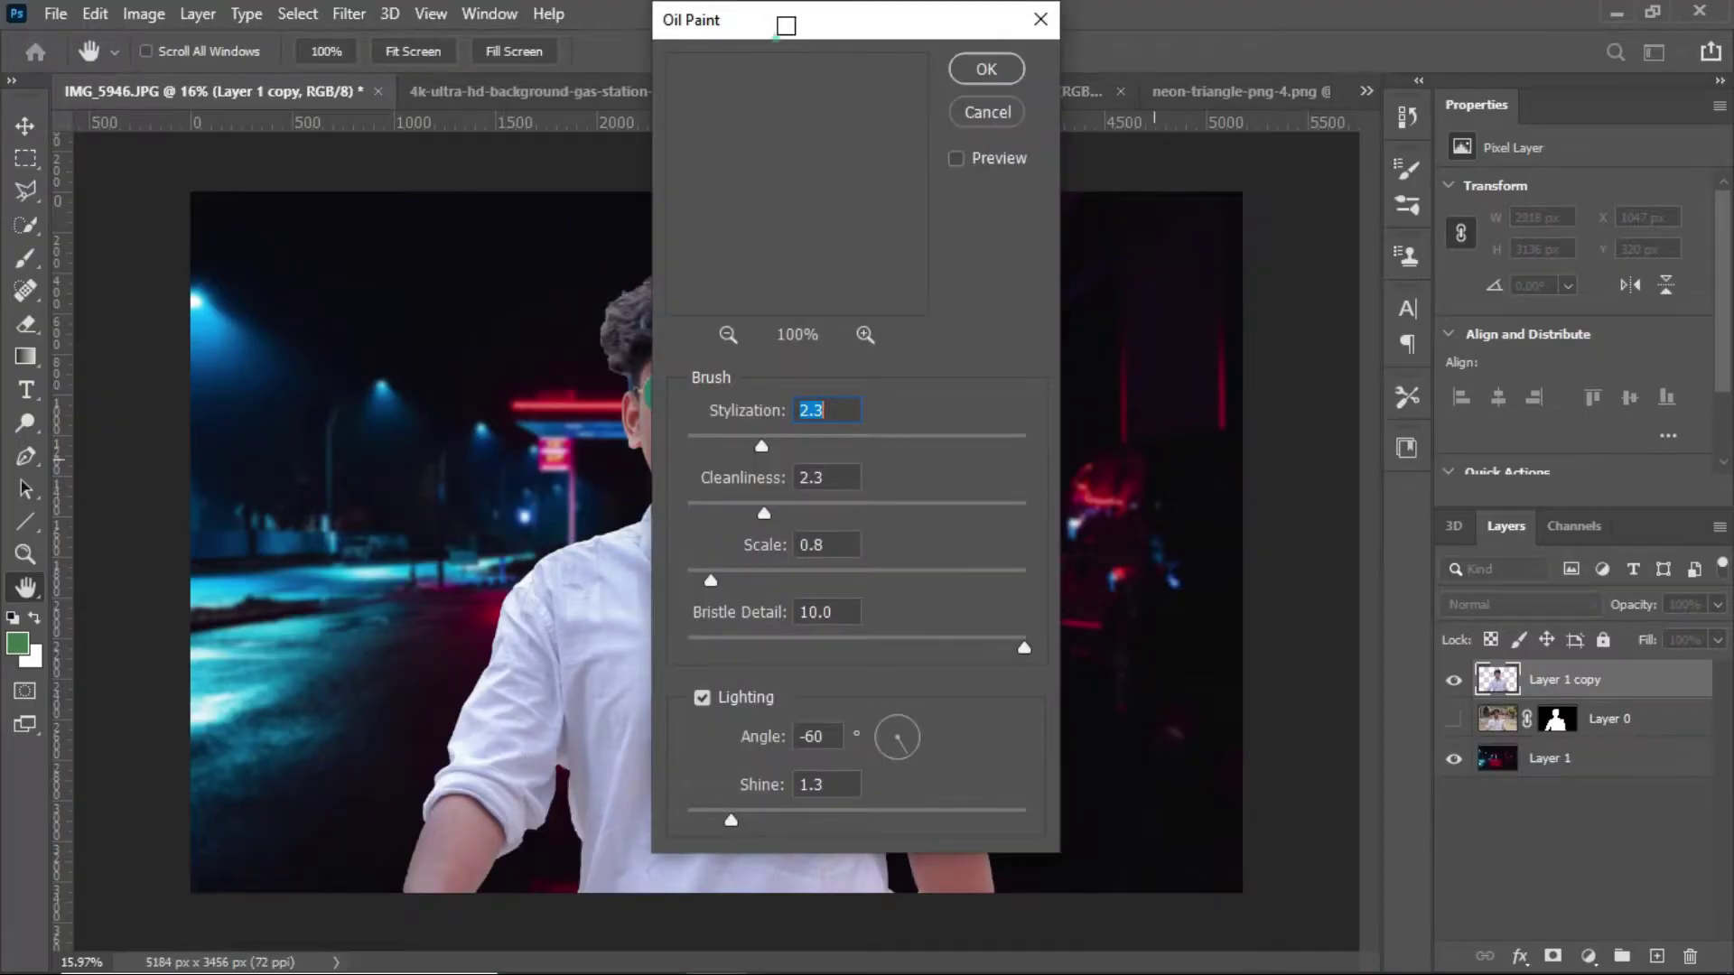
left_click_drag(786, 26, 1258, 42)
left_click(1384, 181)
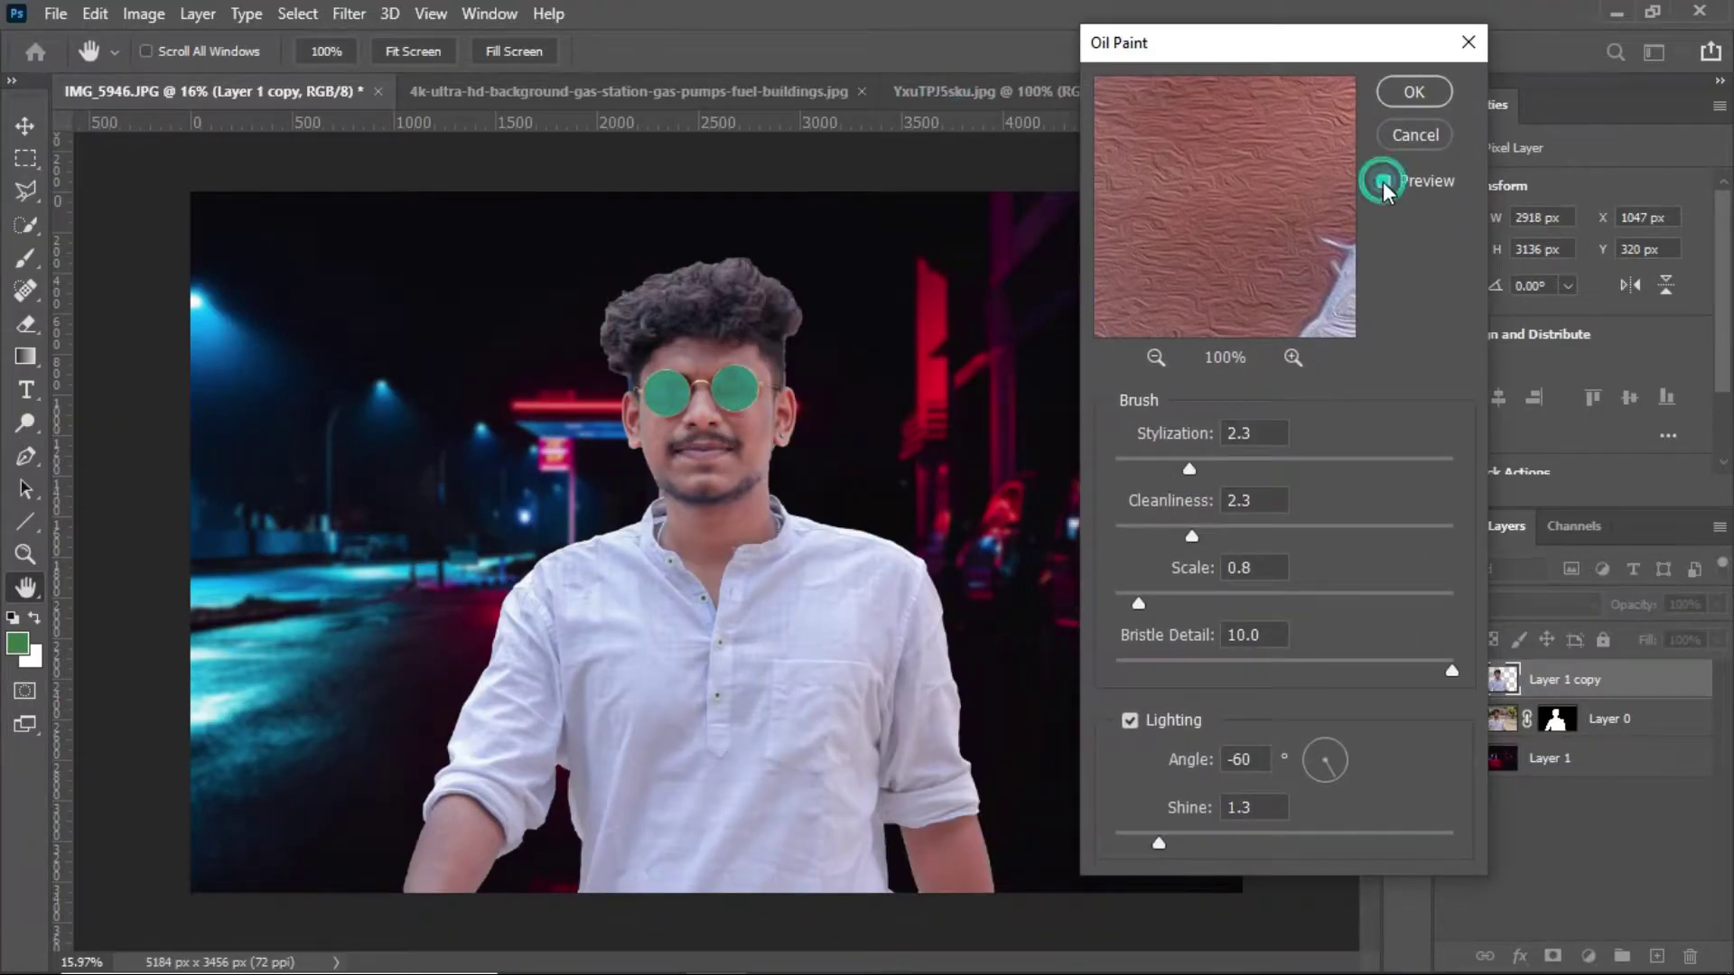
left_click_drag(1298, 48, 1317, 40)
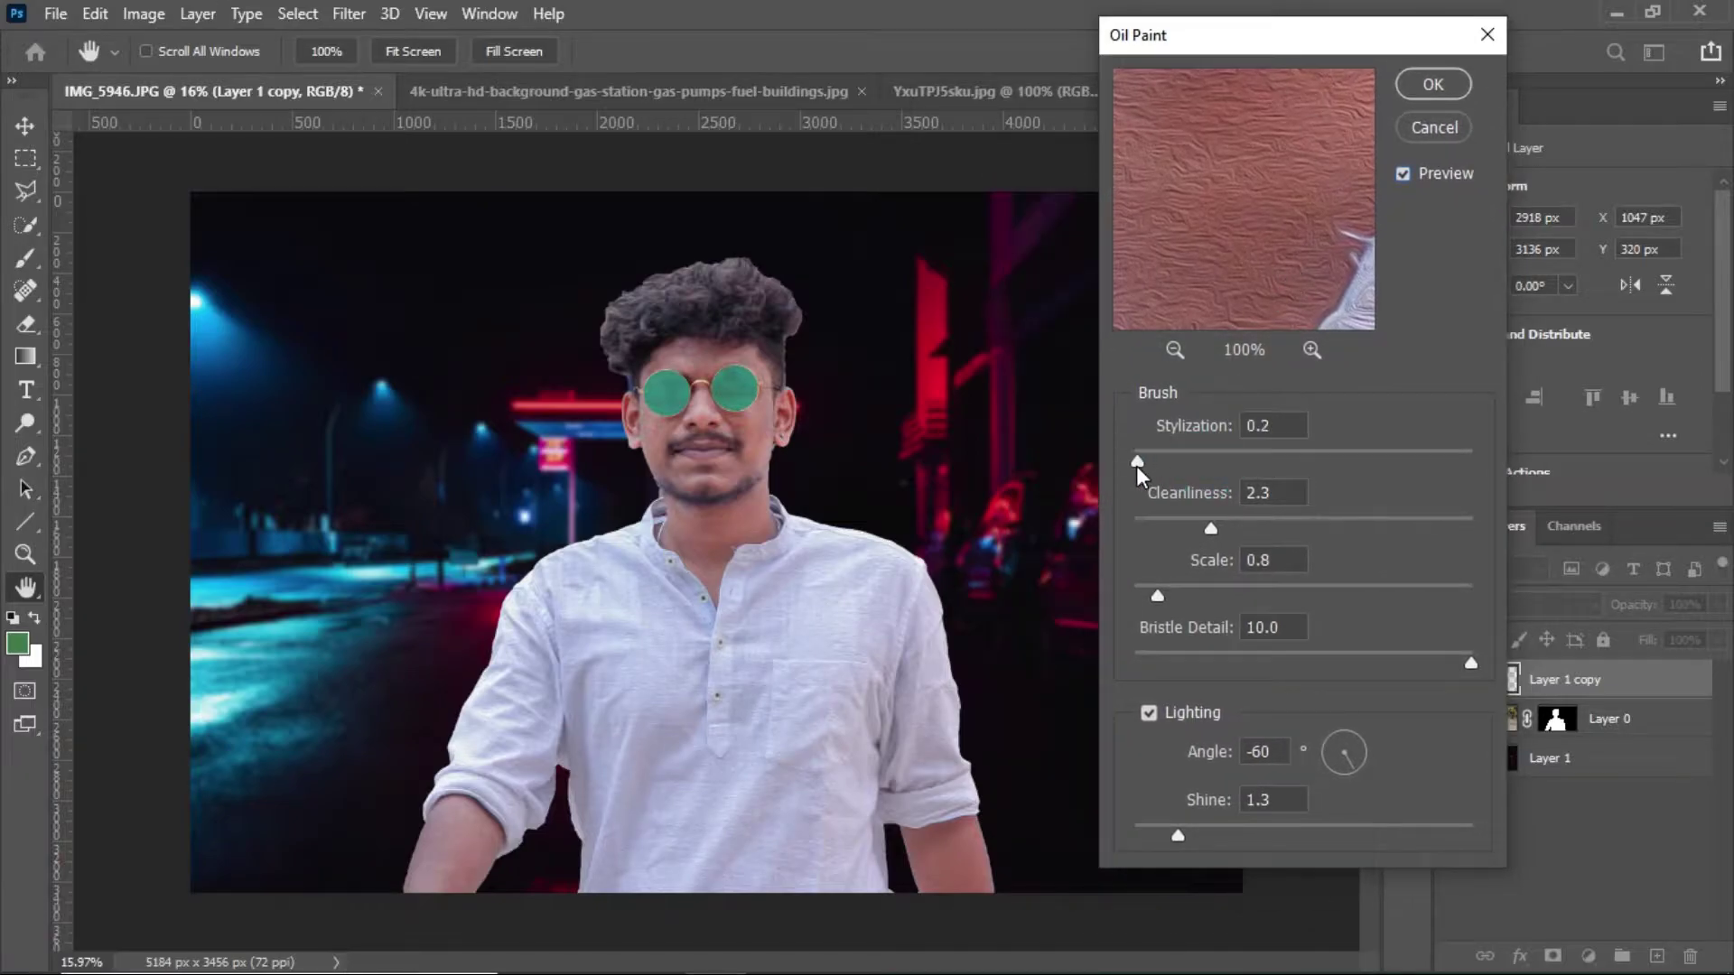
left_click_drag(1137, 461, 1164, 461)
left_click_drag(1212, 528, 1472, 528)
left_click_drag(1157, 595, 1137, 595)
mouse_move(1471, 666)
left_mouse_down()
mouse_move(1152, 662)
mouse_move(1247, 666)
left_mouse_up()
left_click_drag(1105, 666, 1140, 663)
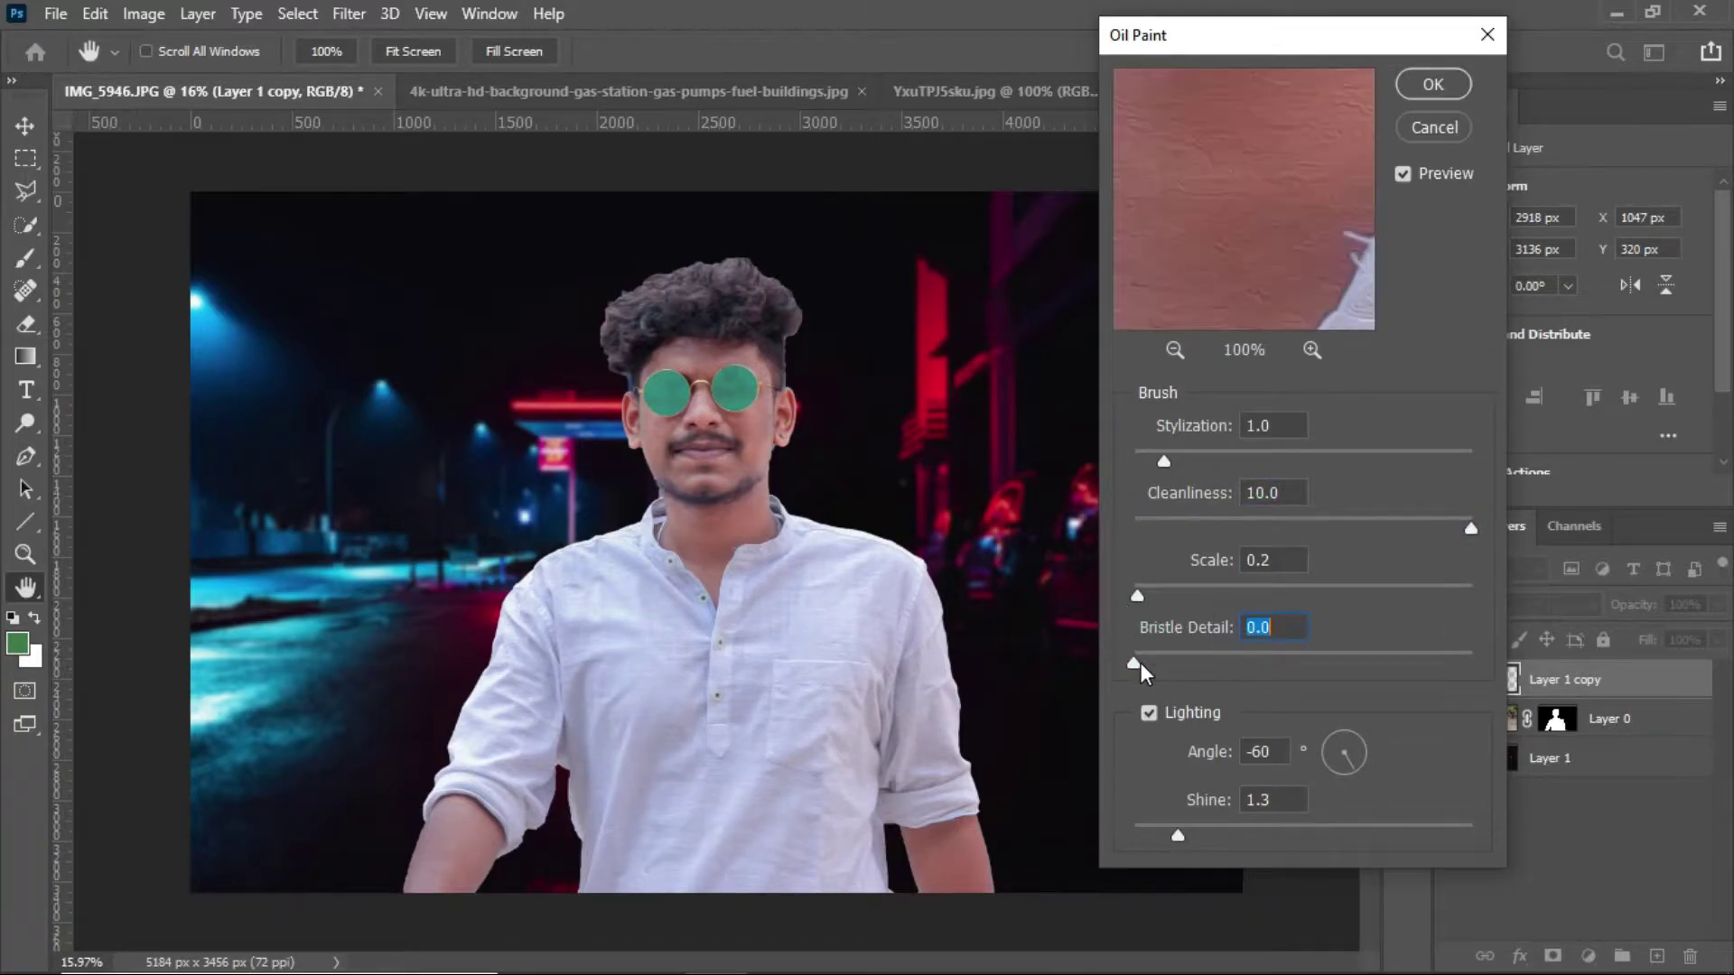
left_click_drag(1179, 460, 1192, 461)
mouse_move(1135, 664)
left_mouse_down()
mouse_move(1192, 666)
mouse_move(1131, 664)
left_mouse_up()
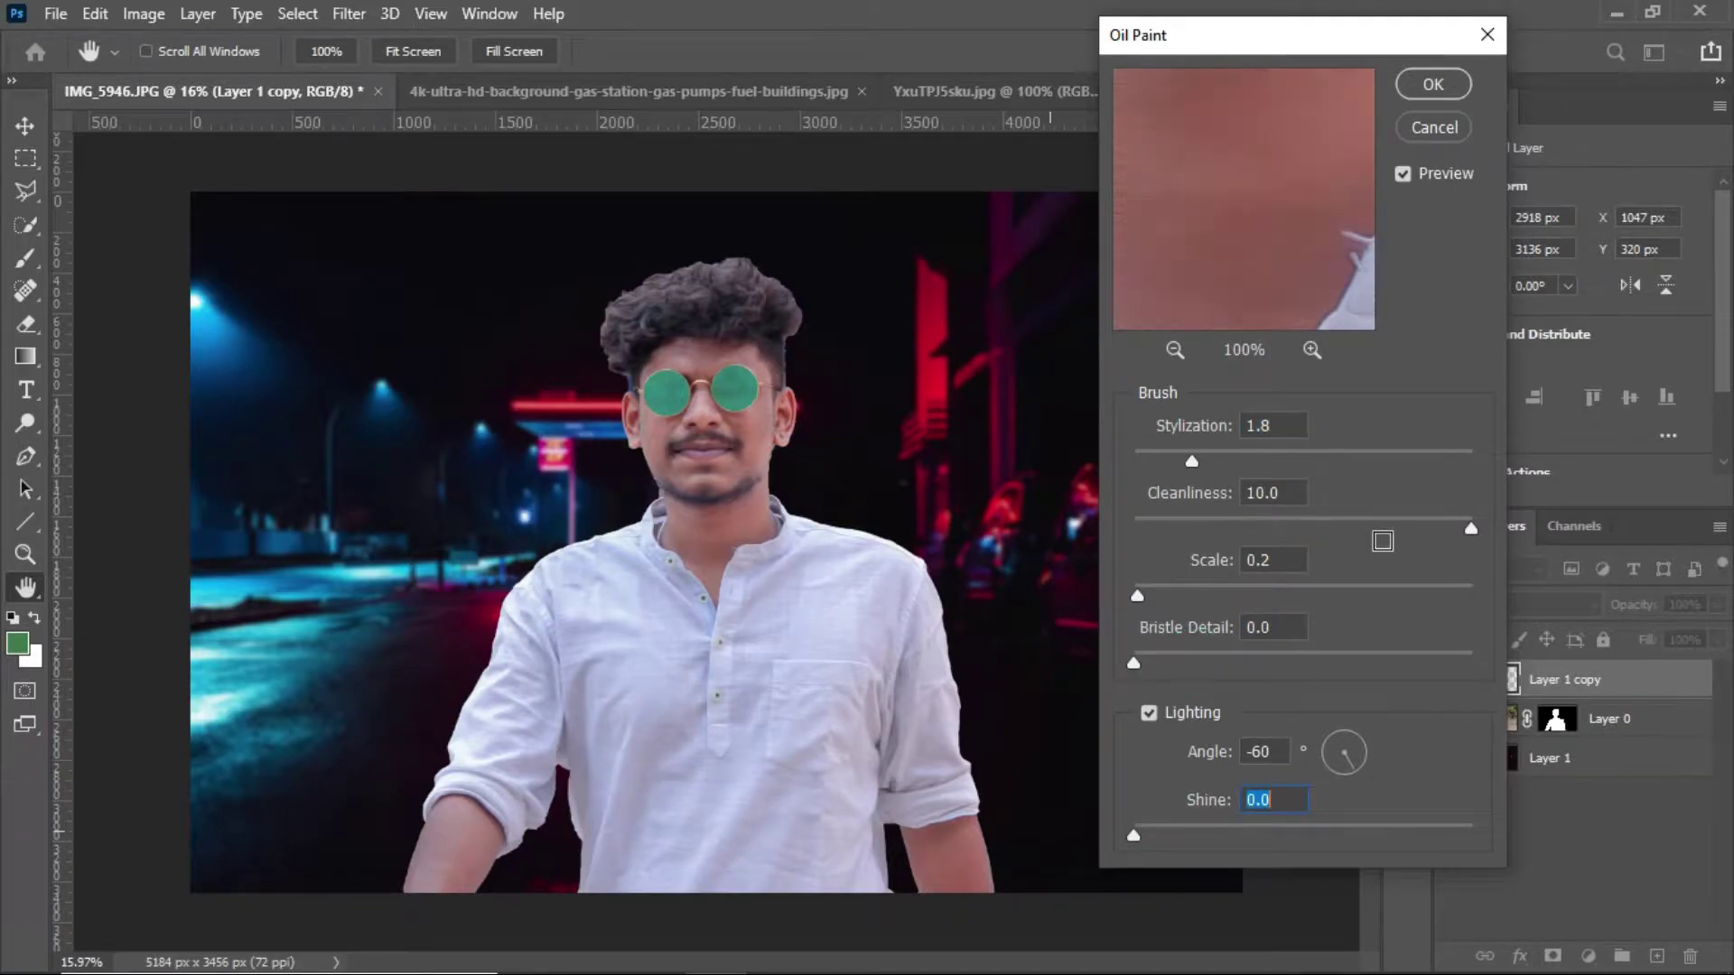
left_click_drag(1194, 458, 1286, 459)
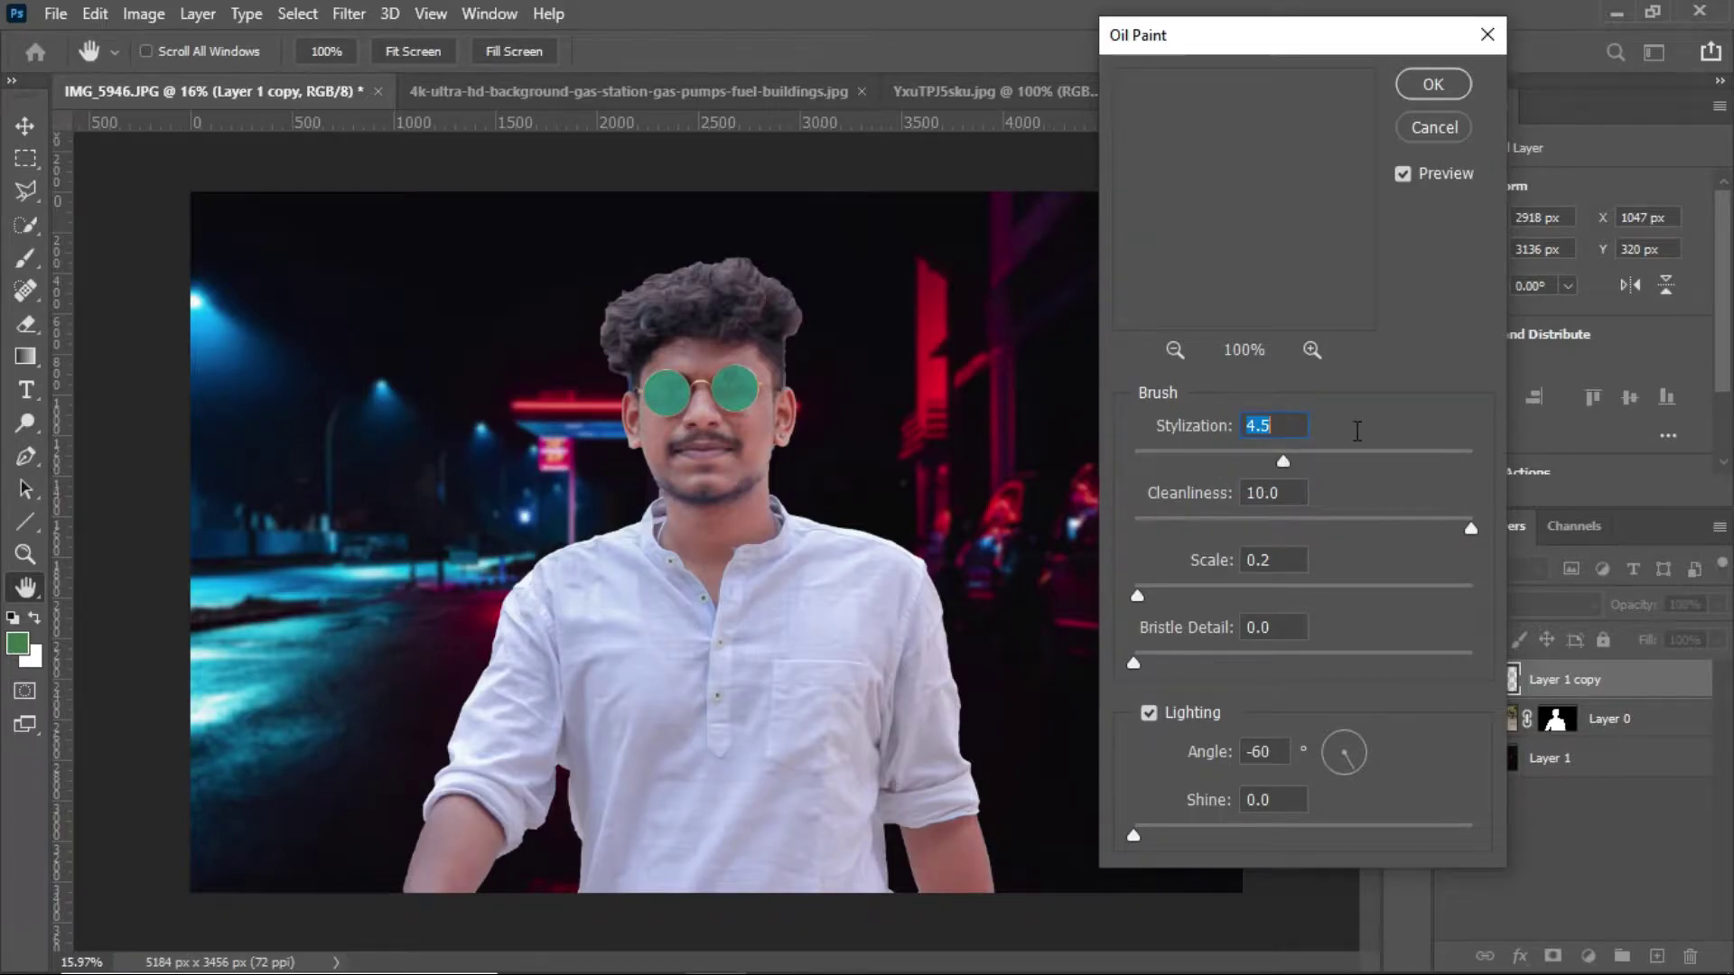
left_click(1432, 90)
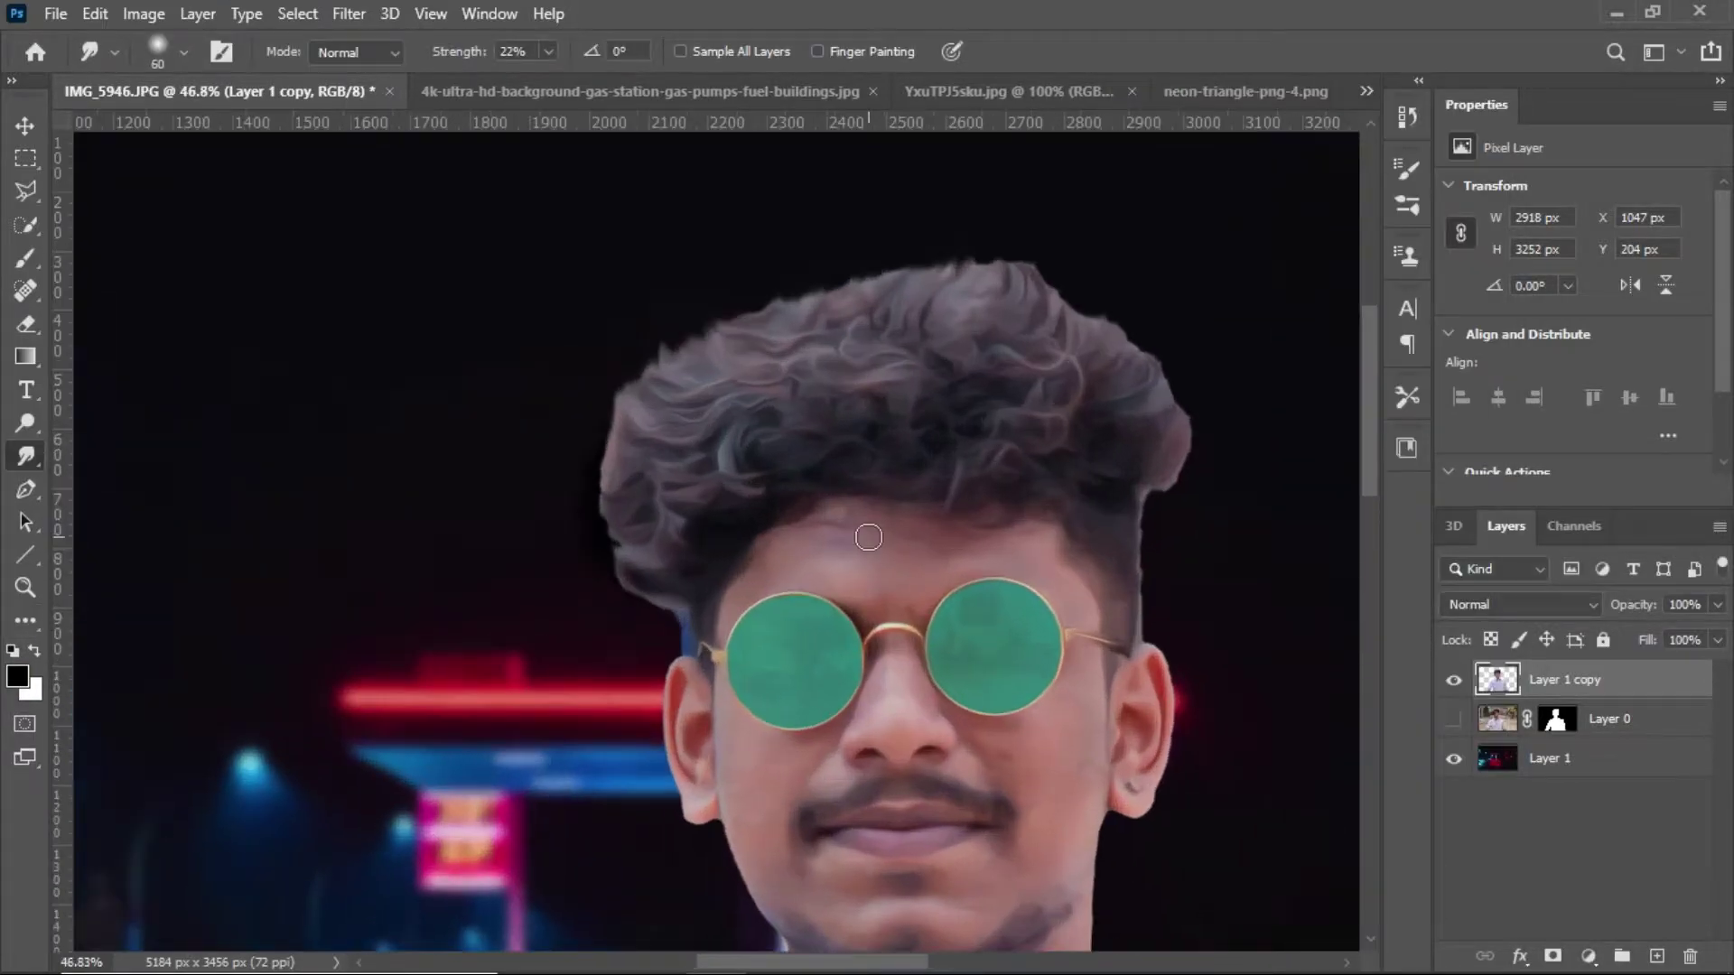
- Erase the fringe and stray tufts along the hair's left and right edges
left_click(26, 323)
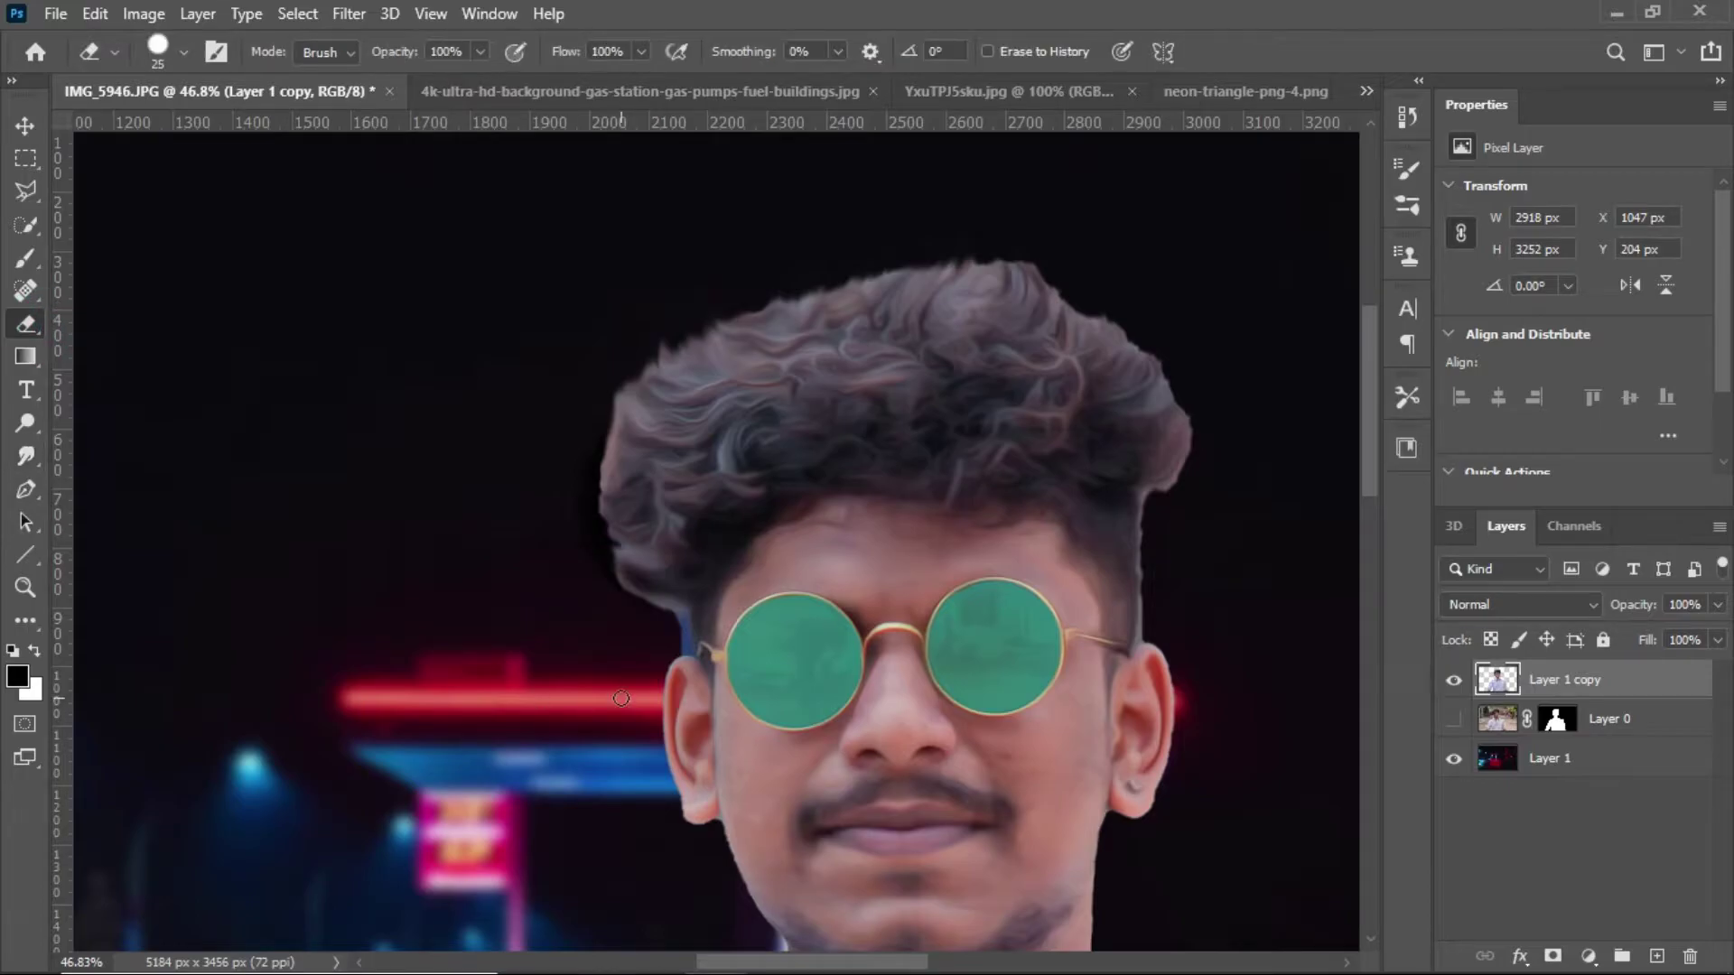
left_click_drag(602, 558, 573, 303)
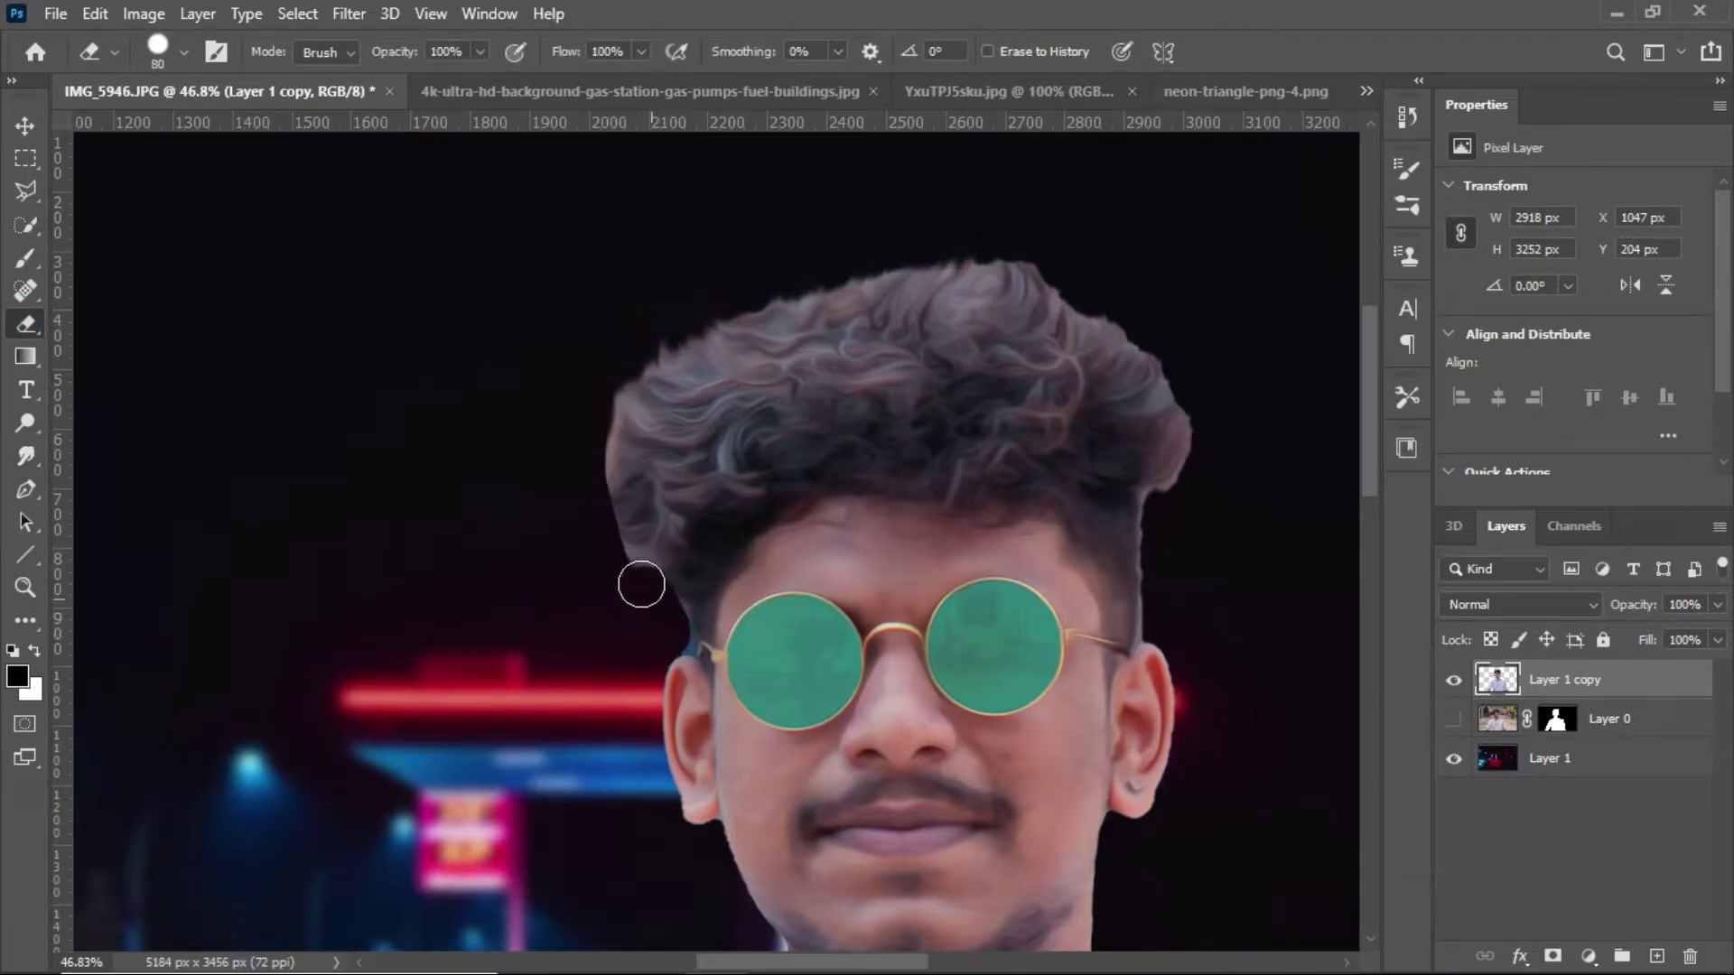
scroll(986, 485, "down", 3)
scroll(986, 485, "up", 2)
scroll(967, 479, "up", 2)
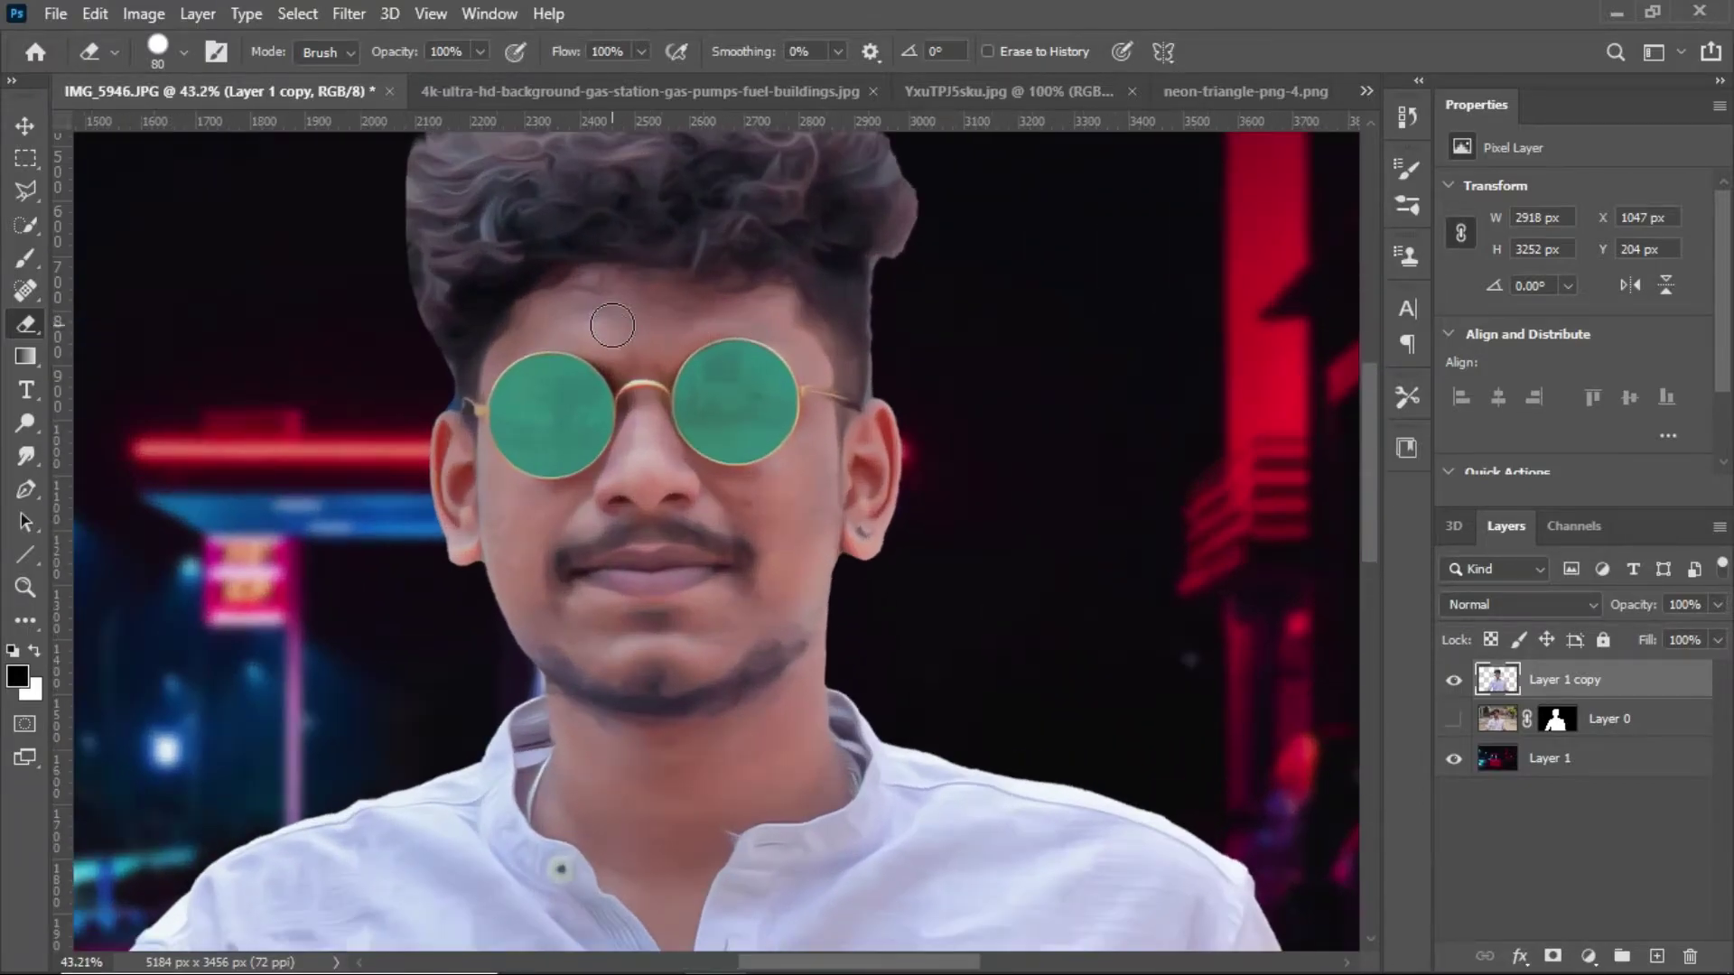
left_click_drag(894, 398, 868, 210)
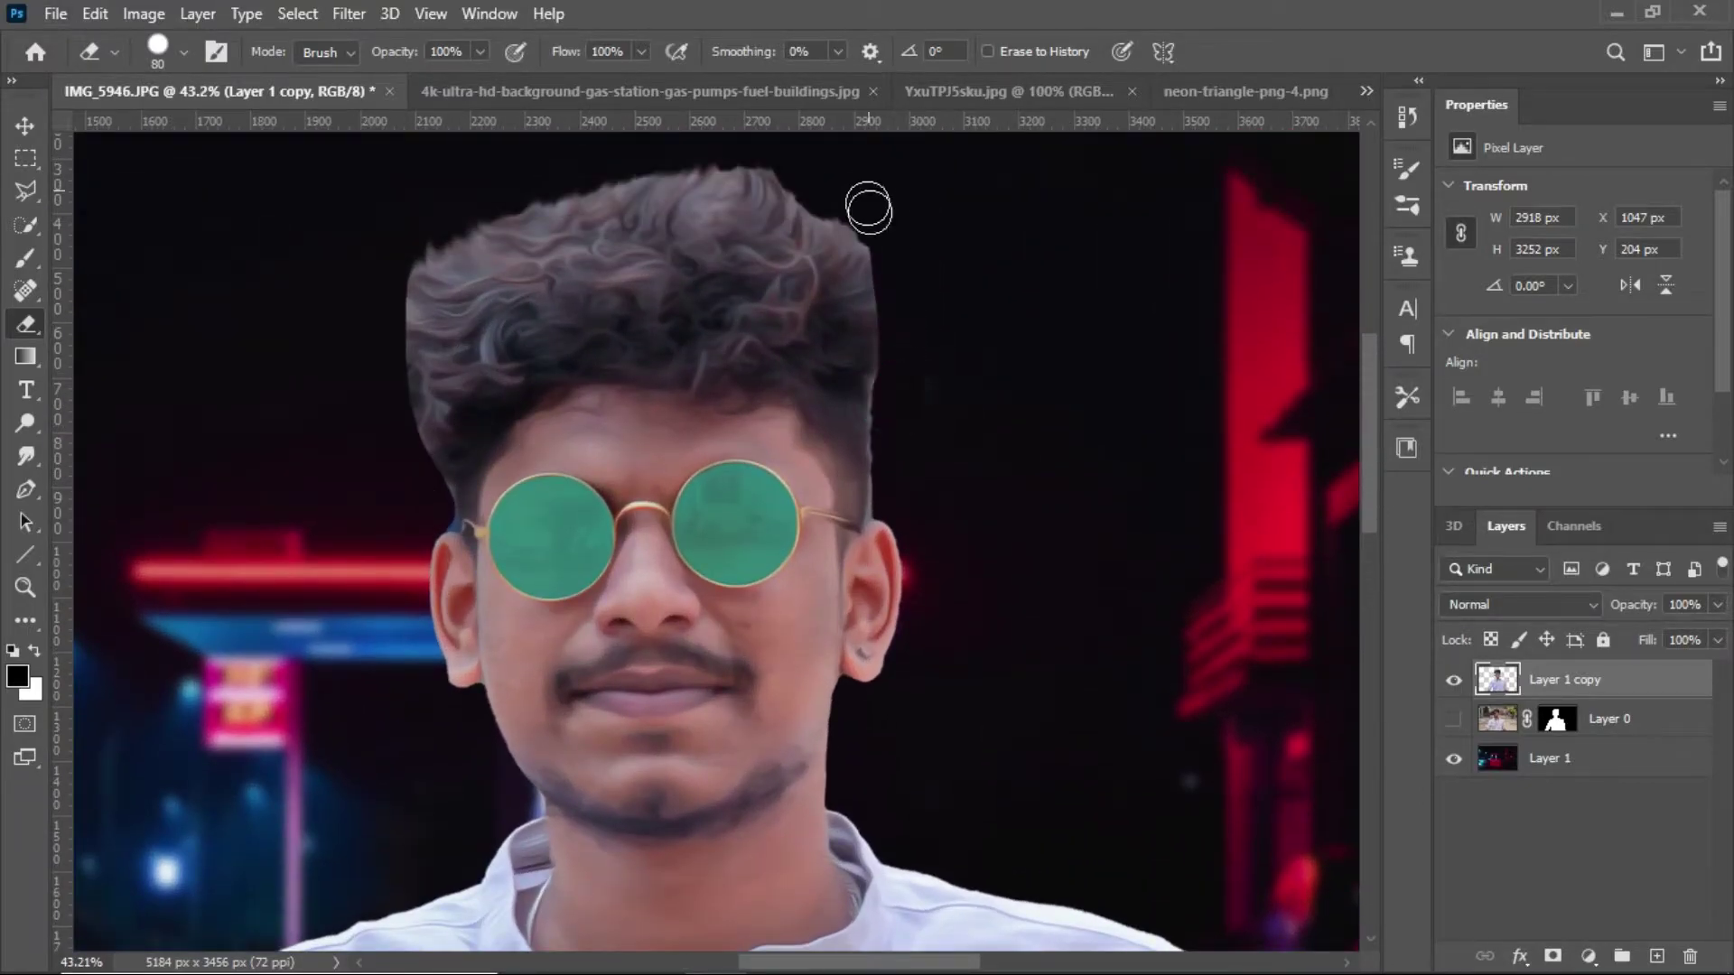
left_click_drag(891, 310, 901, 324)
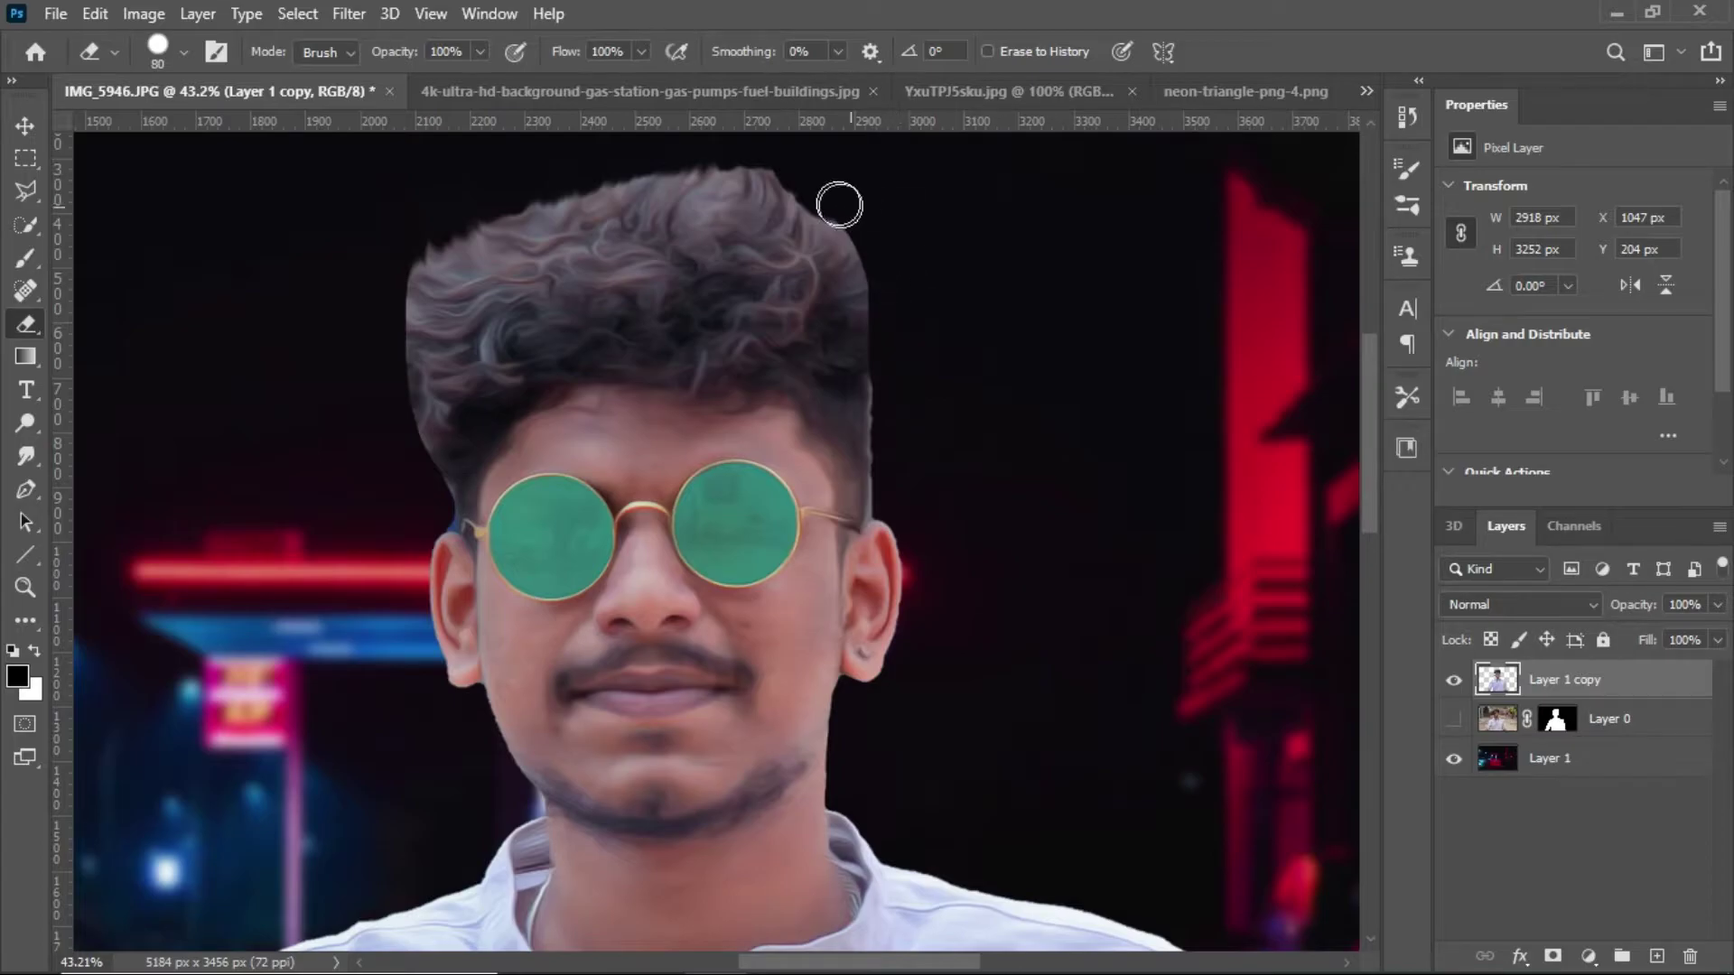
- Trim the top of the hair flat and zoom to check the outline
scroll(279, 502, "up", 3)
mouse_move(397, 378)
left_mouse_down()
mouse_move(735, 299)
mouse_move(868, 379)
left_mouse_up()
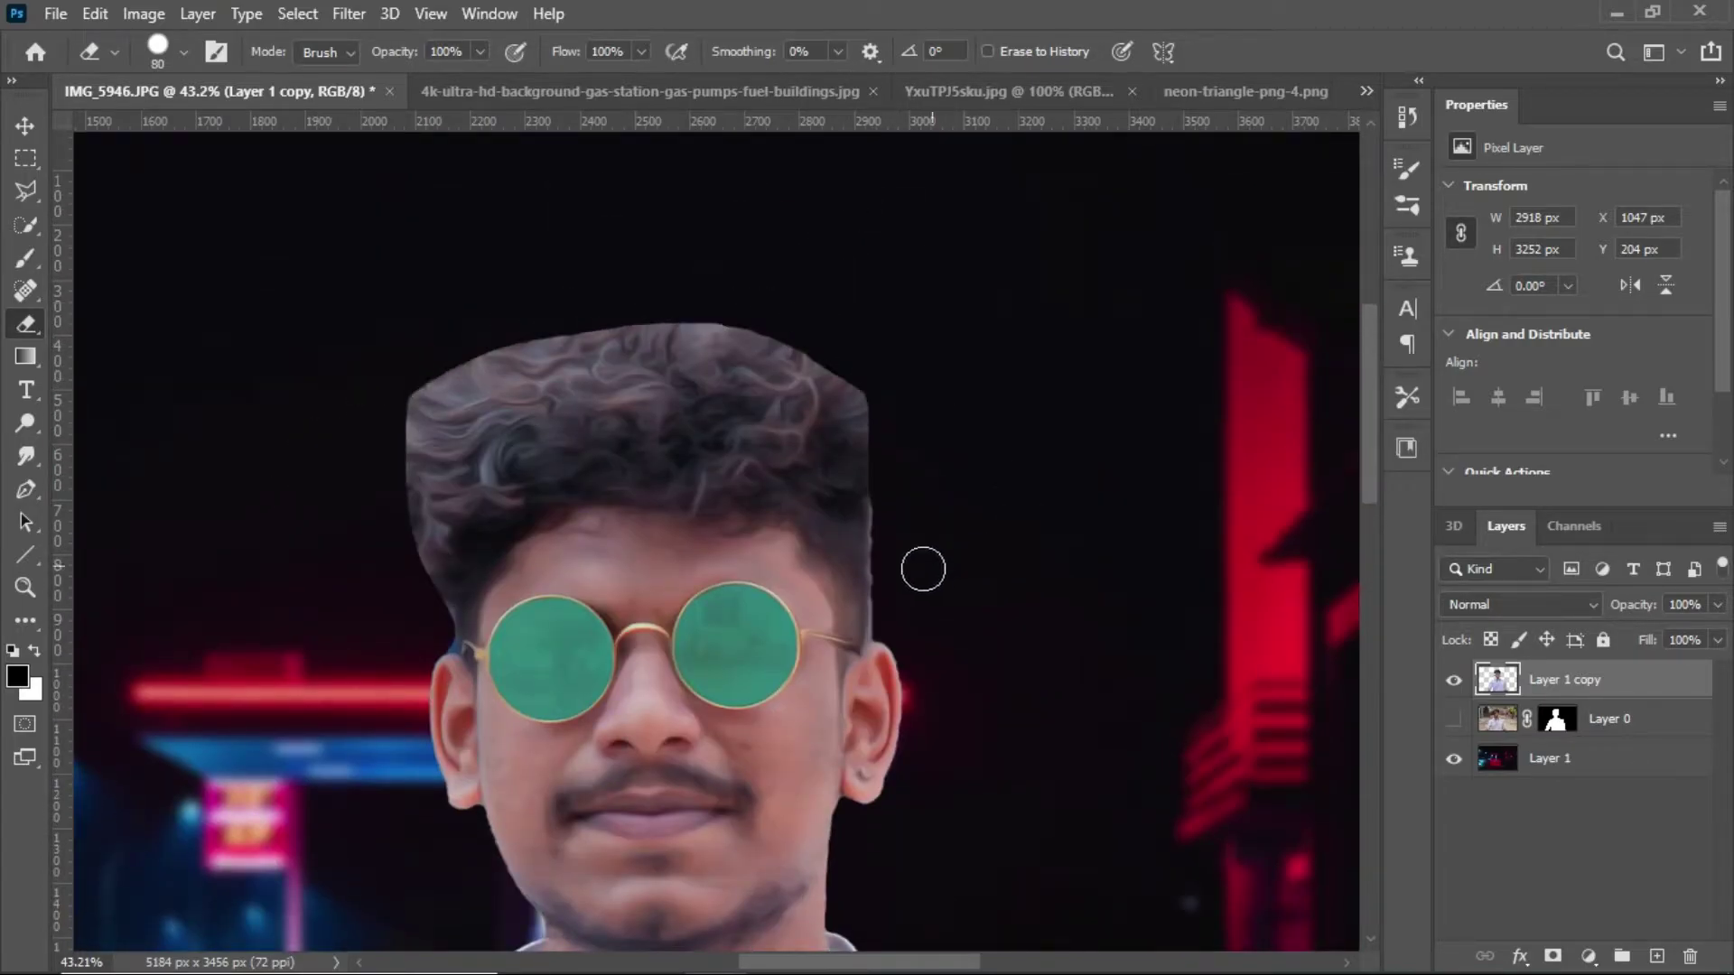
scroll(921, 569, "down", 4)
scroll(794, 569, "up", 2)
scroll(588, 425, "up", 5)
scroll(600, 612, "up", 5)
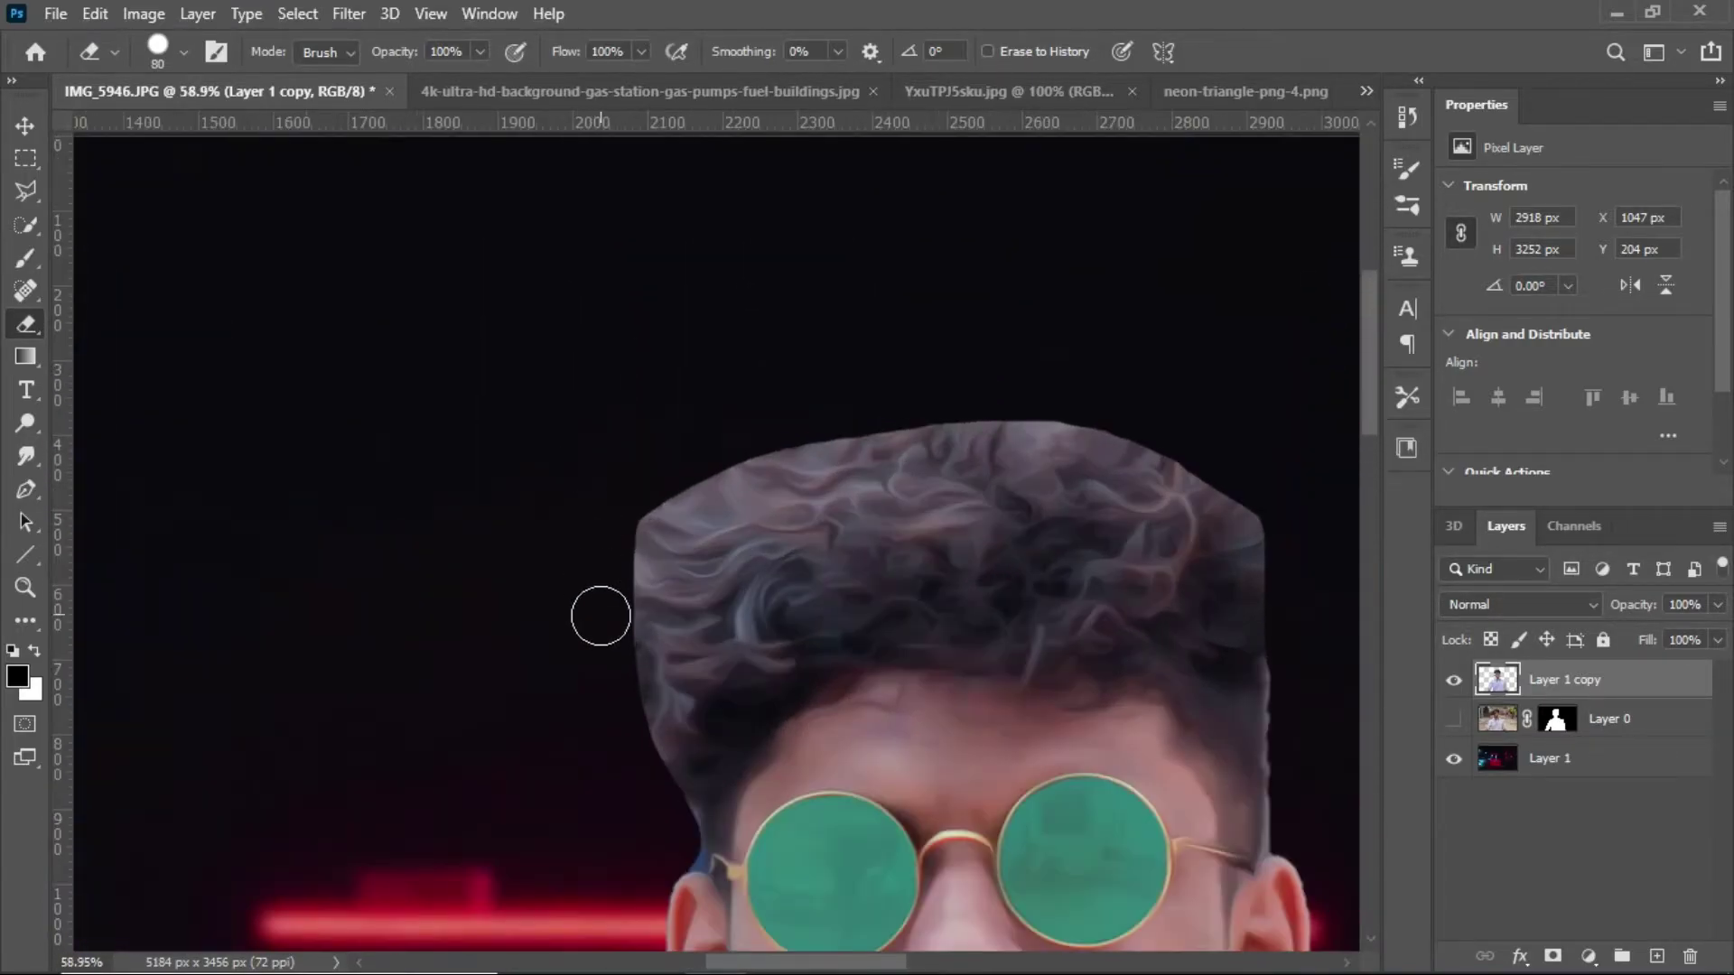
scroll(1247, 390, "down", 3)
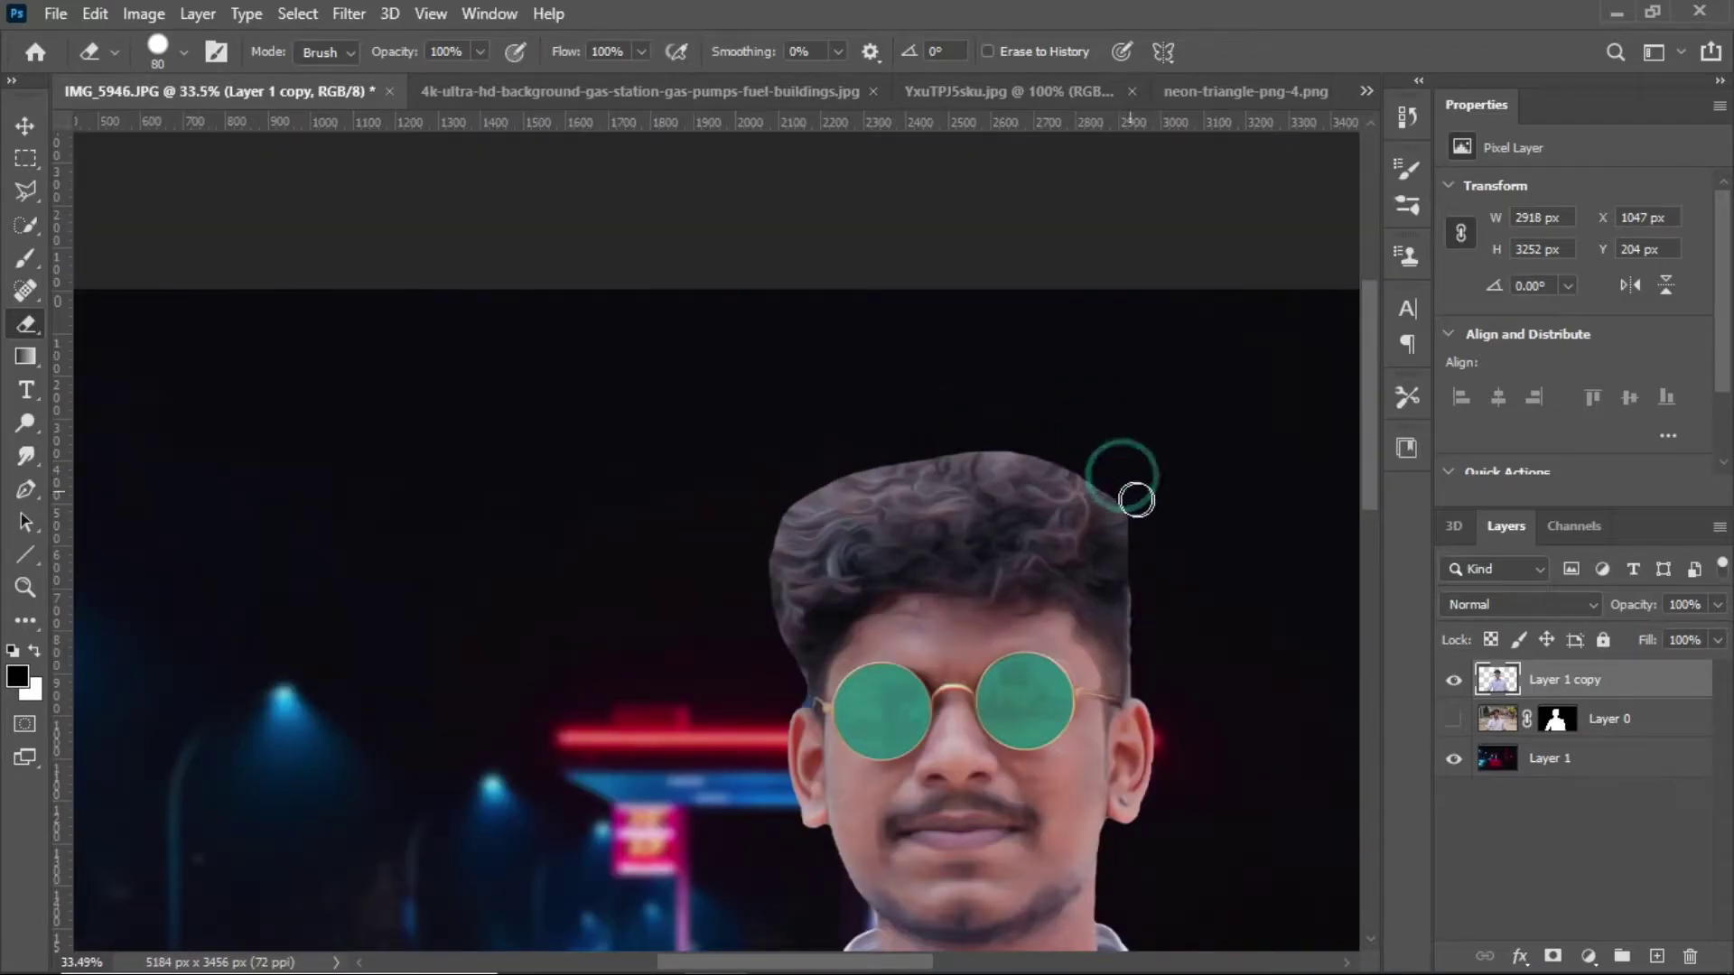
left_click(26, 456)
- Smudge the hair's upper-left, right and top edges outward at 22% strength
left_click(793, 650)
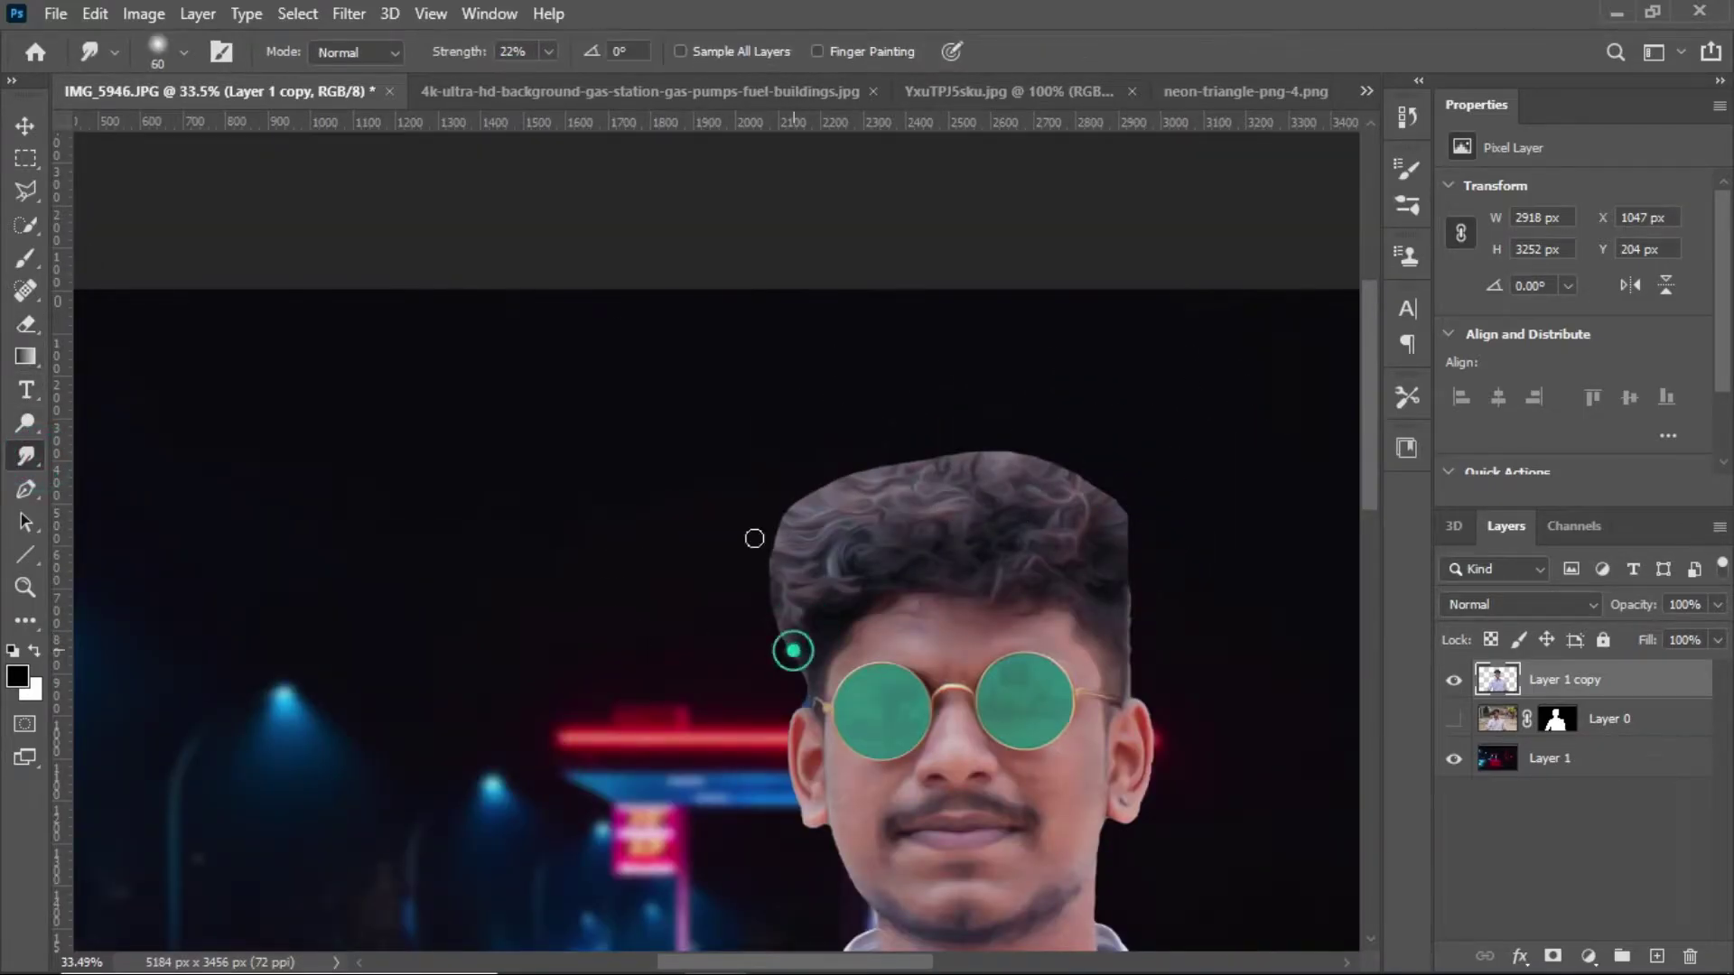
left_click(782, 552)
mouse_move(804, 529)
left_mouse_down()
mouse_move(791, 490)
mouse_move(878, 418)
mouse_move(882, 472)
mouse_move(1033, 441)
mouse_move(1099, 463)
left_mouse_up()
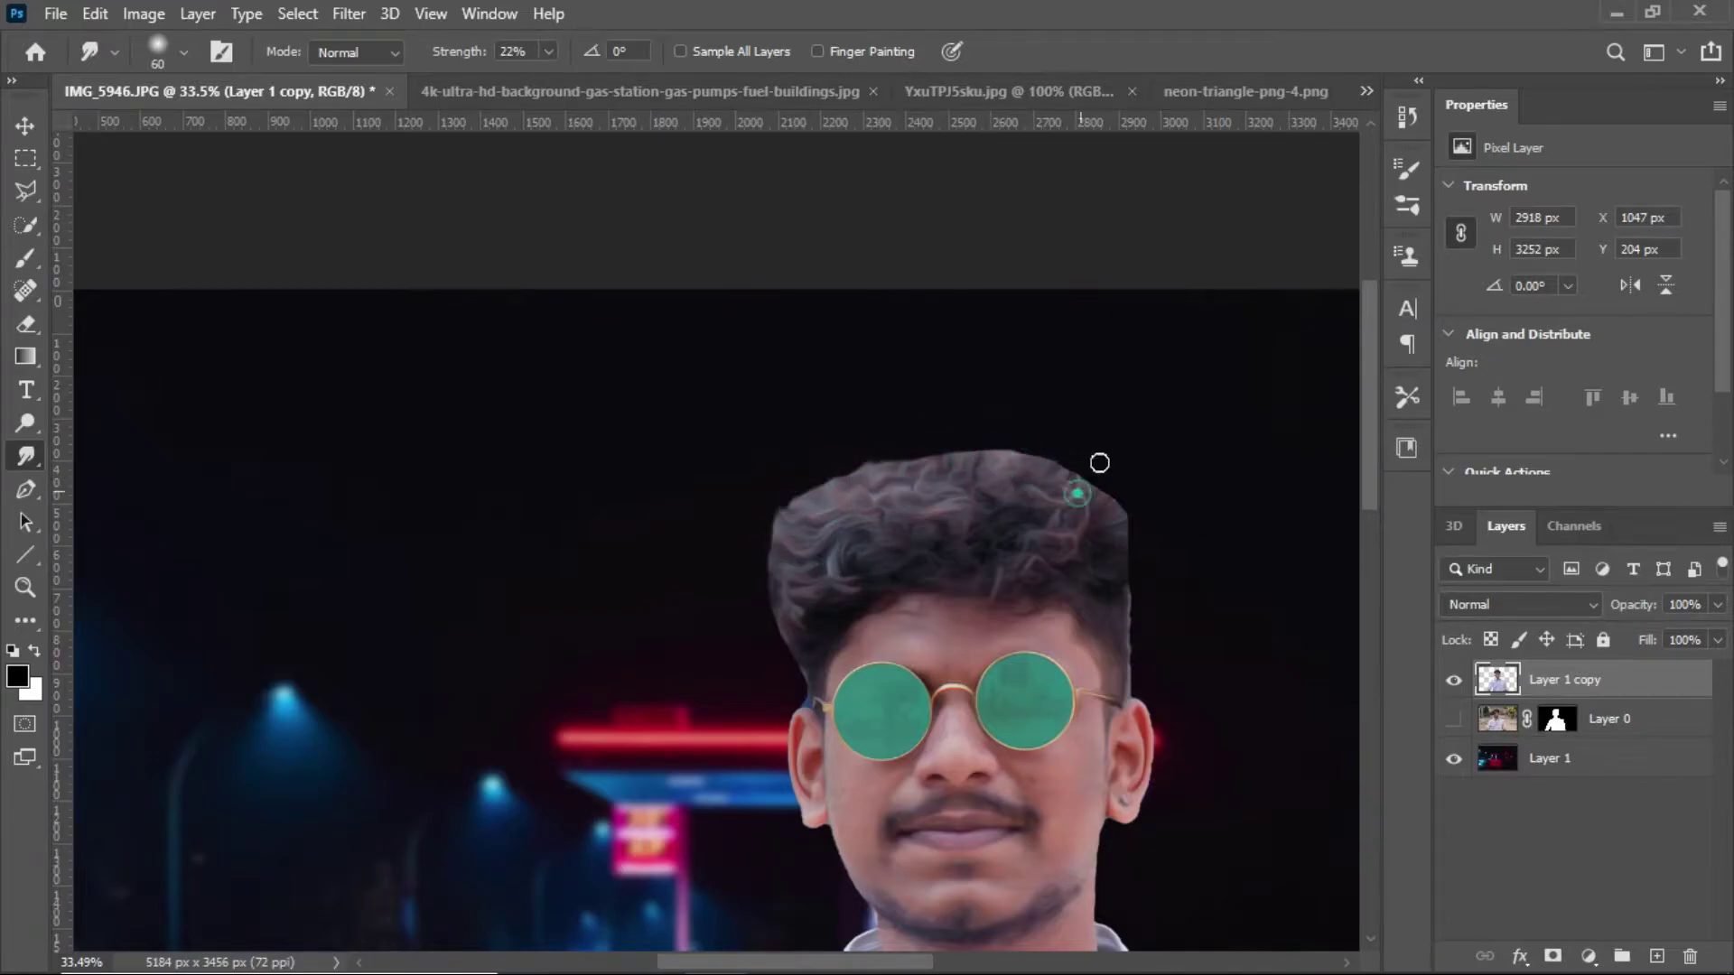
mouse_move(1130, 681)
left_mouse_down()
mouse_move(1123, 580)
mouse_move(1096, 515)
mouse_move(1045, 469)
mouse_move(838, 471)
left_mouse_up()
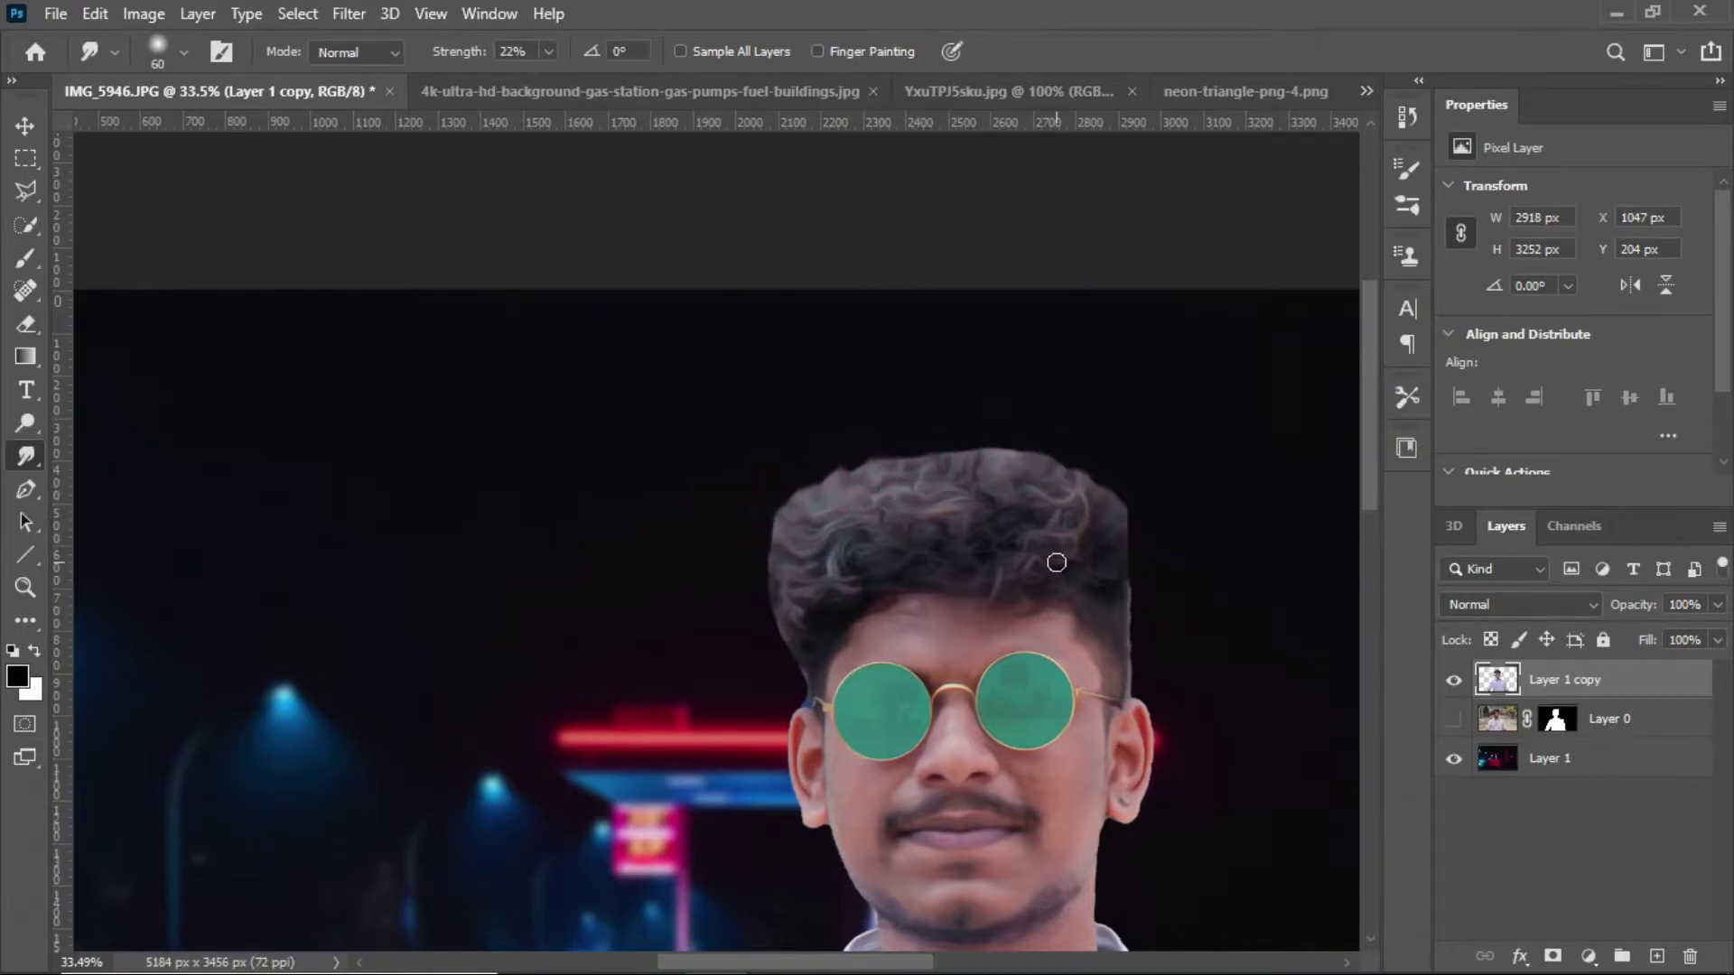
key("ctrl+0")
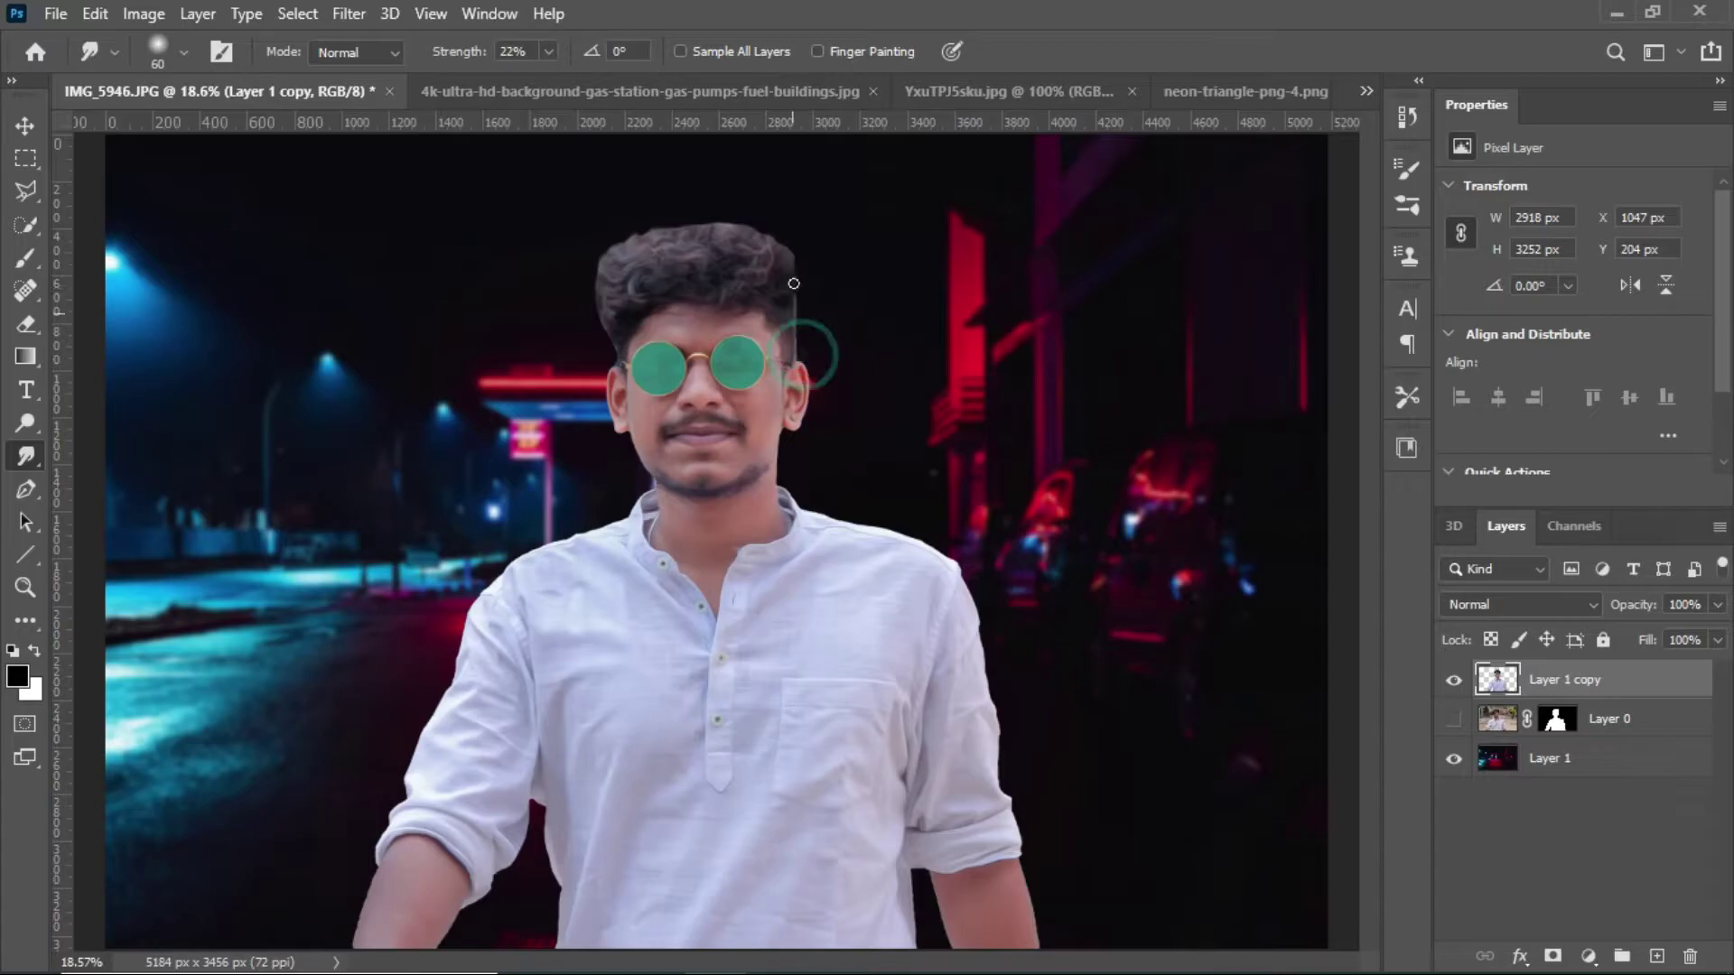
- Soften and reshape the left, right and top hair edges with further smudging
left_click_drag(794, 284, 797, 268)
mouse_move(601, 342)
left_mouse_down()
mouse_move(597, 257)
mouse_move(700, 246)
left_mouse_up()
mouse_move(792, 311)
left_mouse_down()
mouse_move(819, 234)
mouse_move(798, 217)
mouse_move(765, 233)
left_mouse_up()
left_click_drag(812, 298, 792, 238)
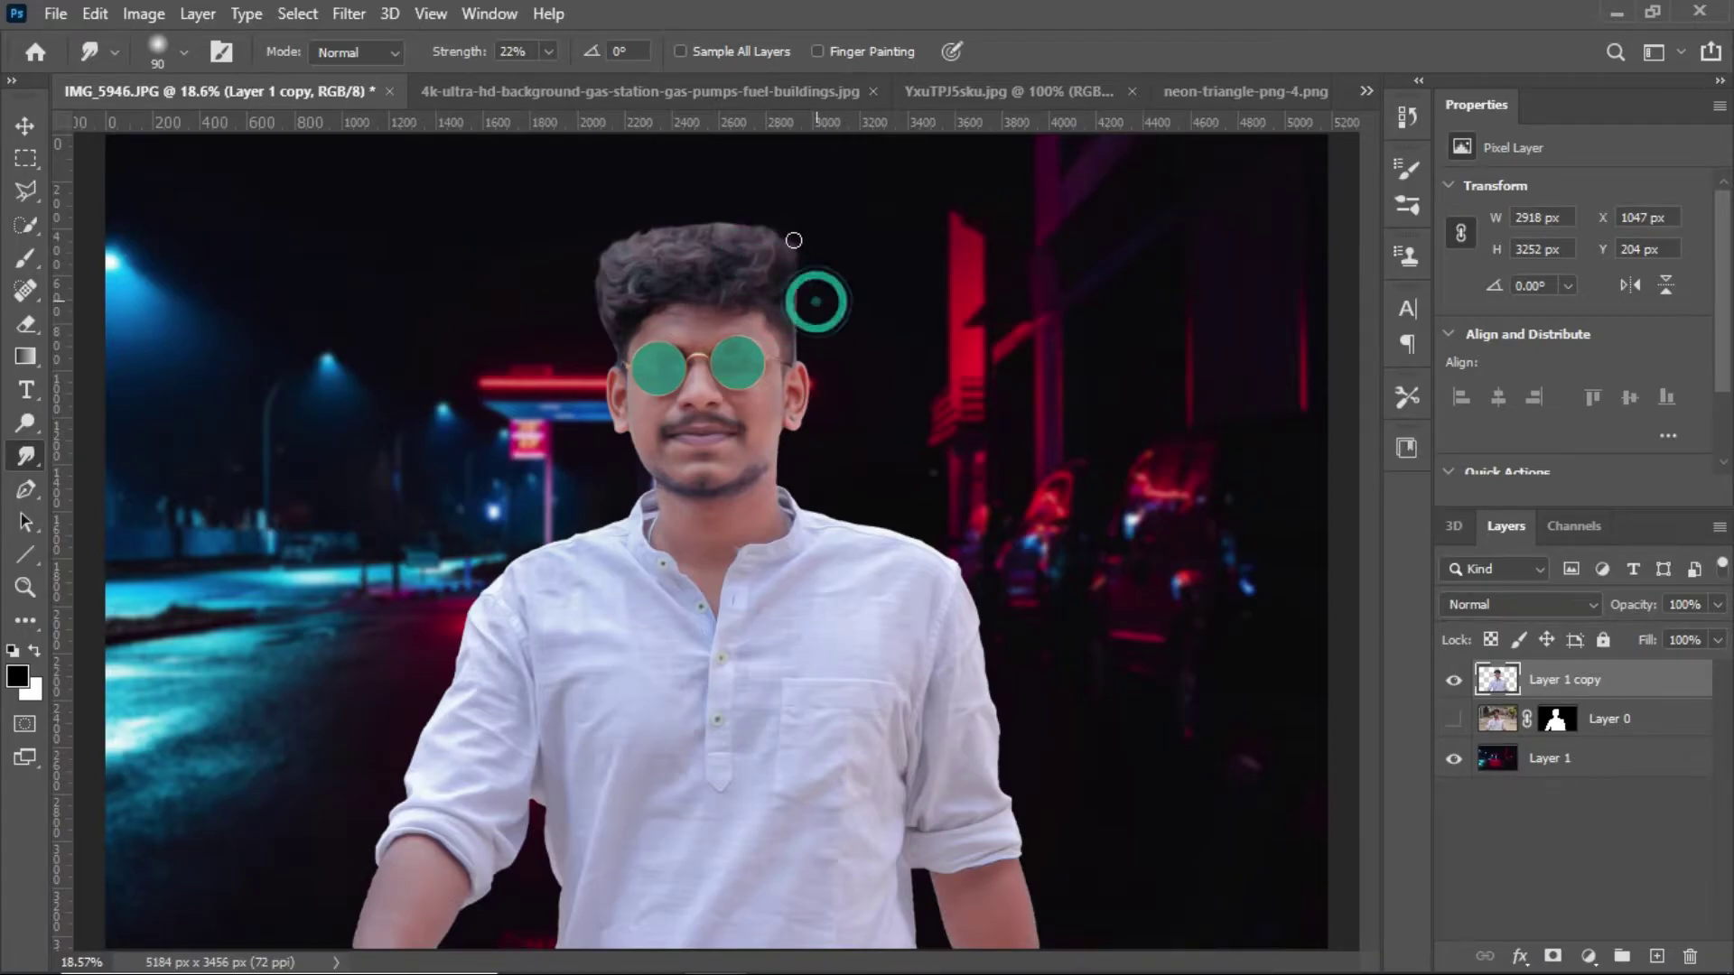
scroll(639, 362, "down", 5)
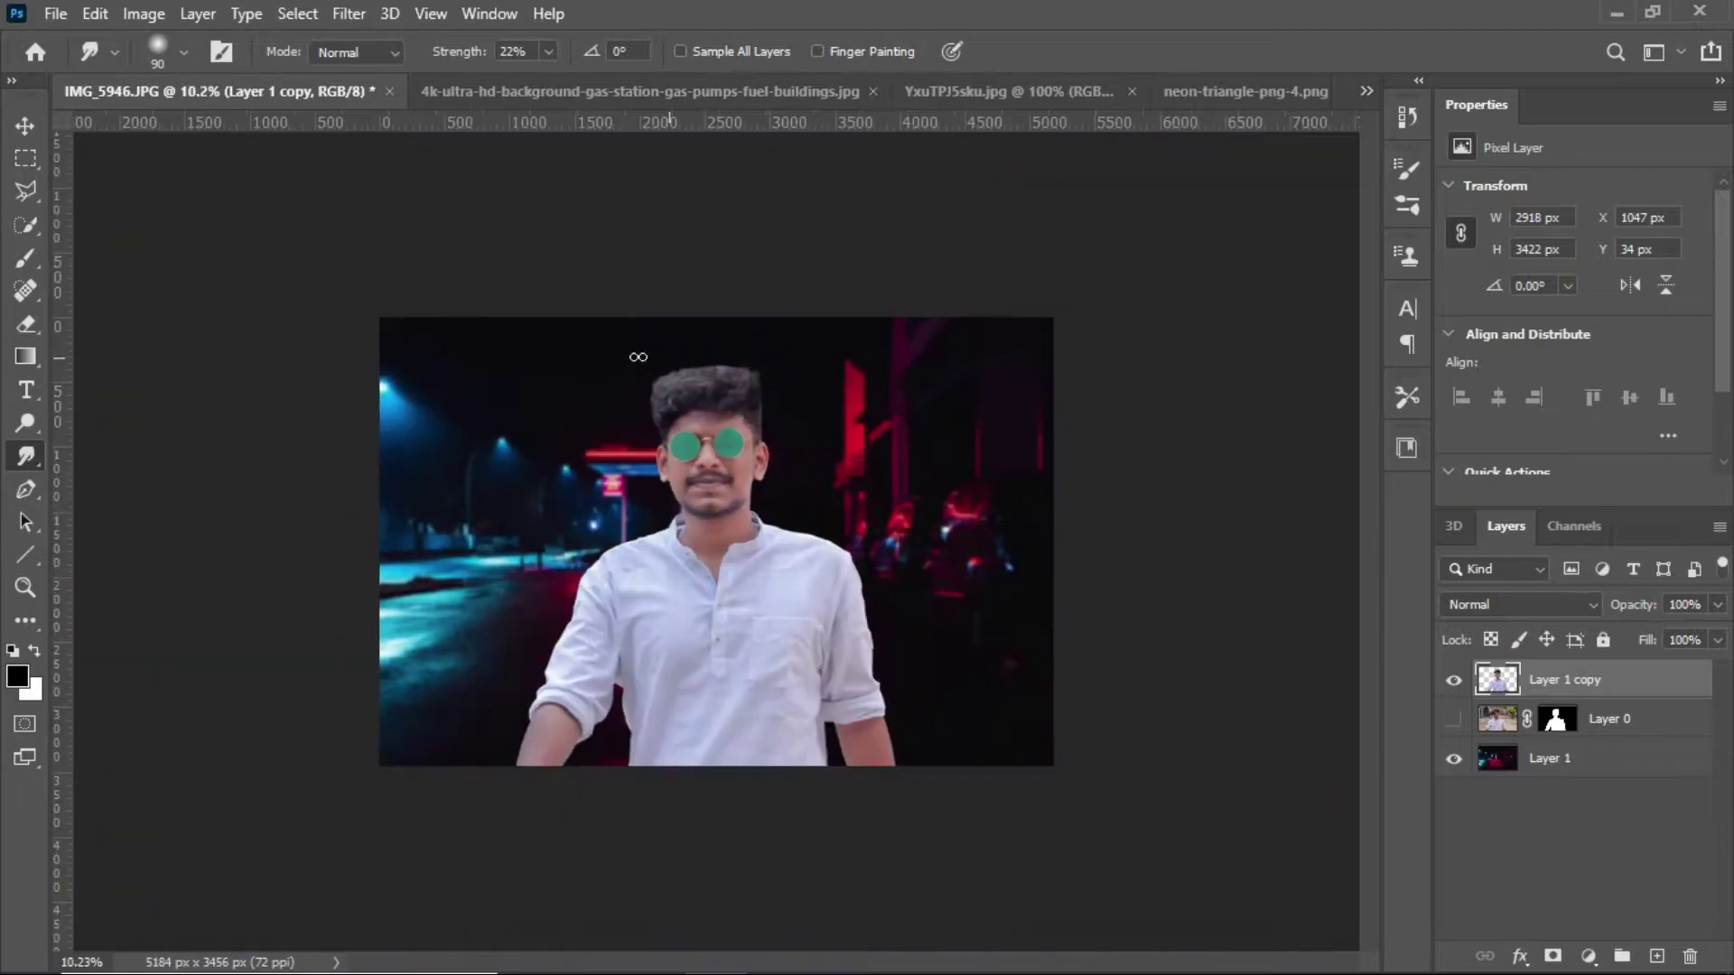
scroll(638, 461, "up", 5)
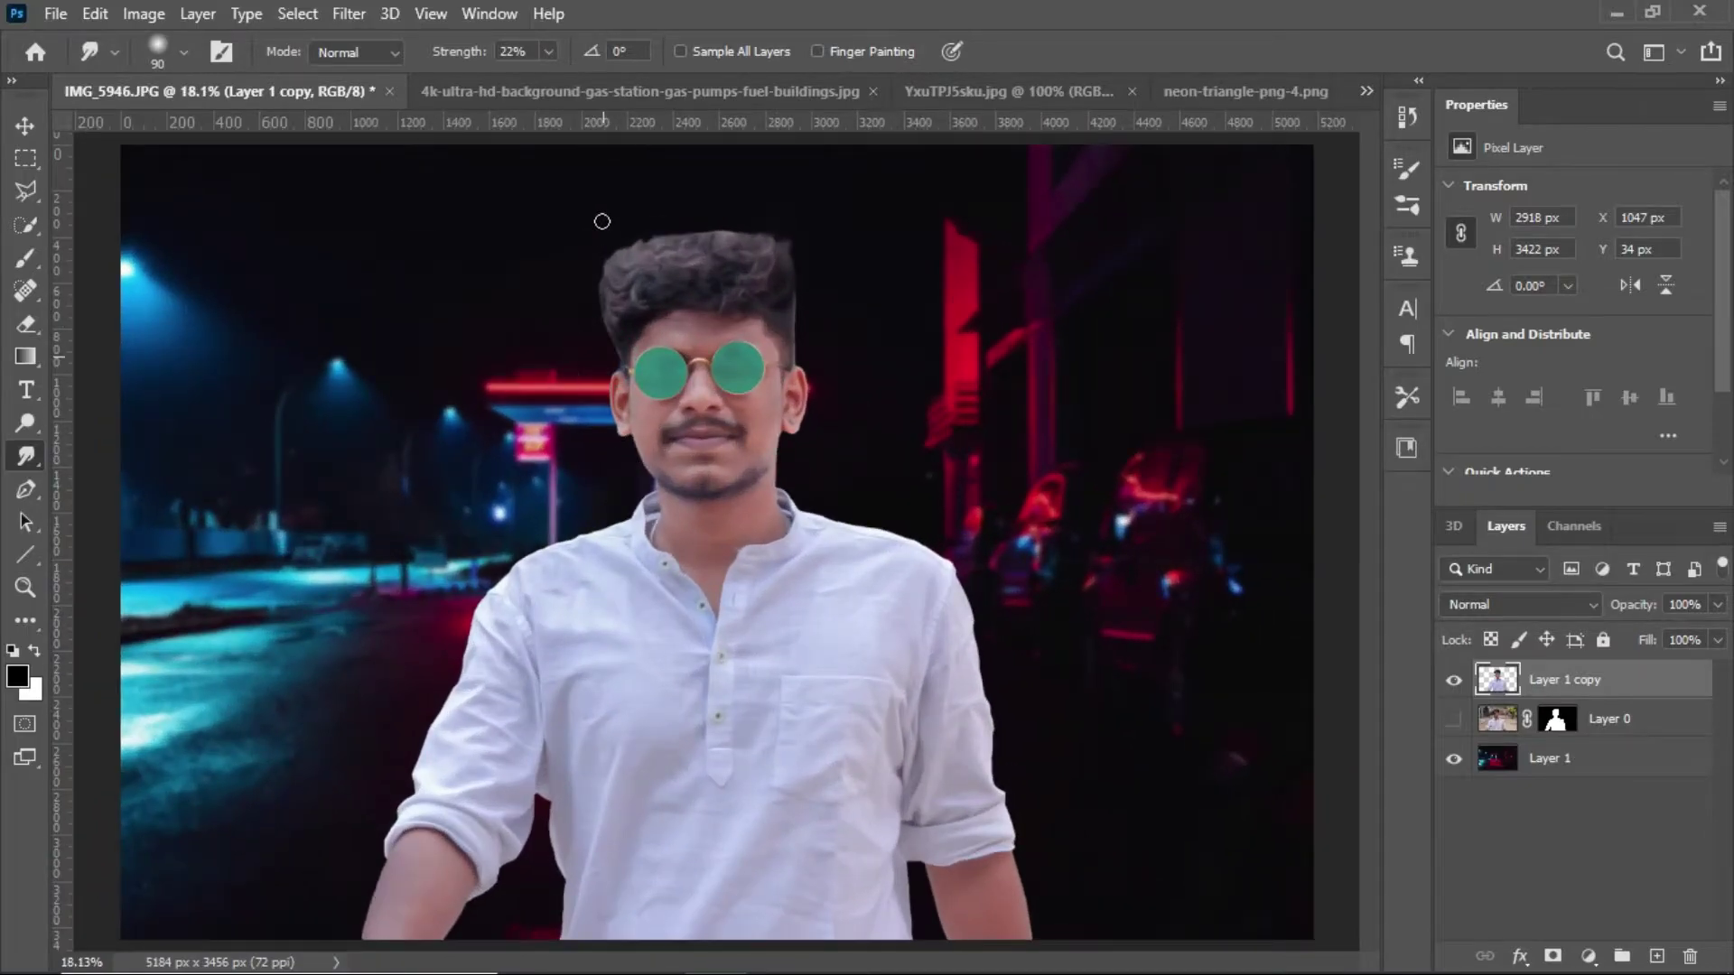
scroll(695, 500, "down", 2)
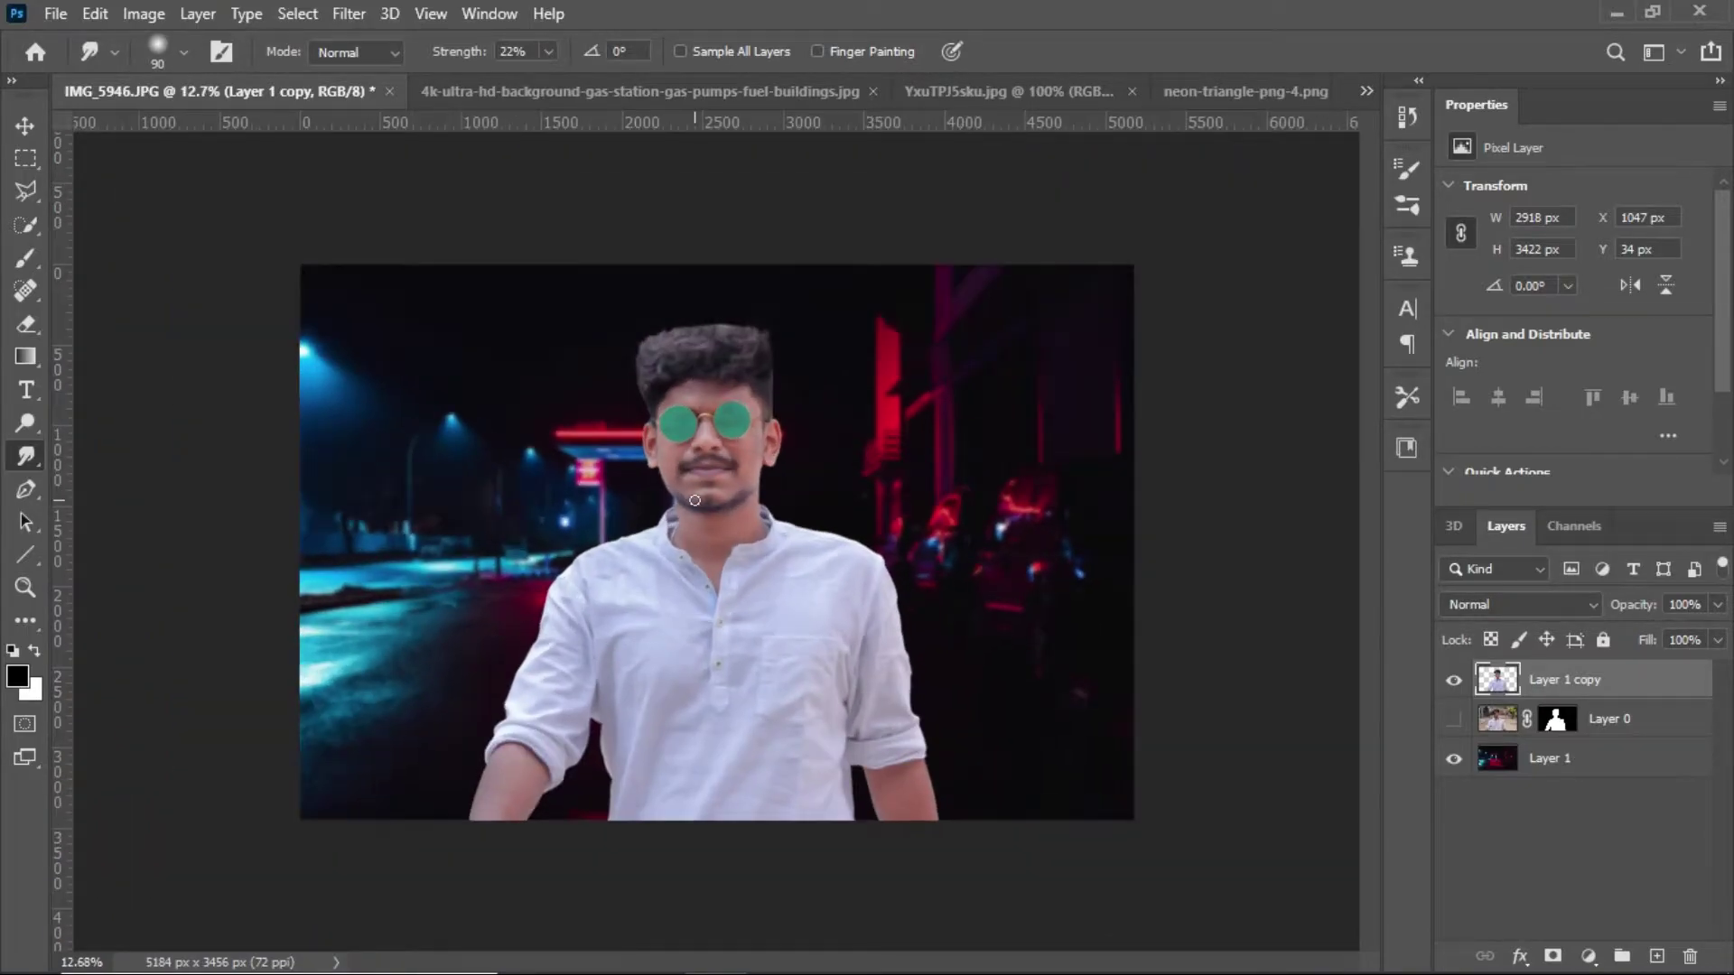
scroll(695, 500, "up", 6)
scroll(593, 349, "up", 1)
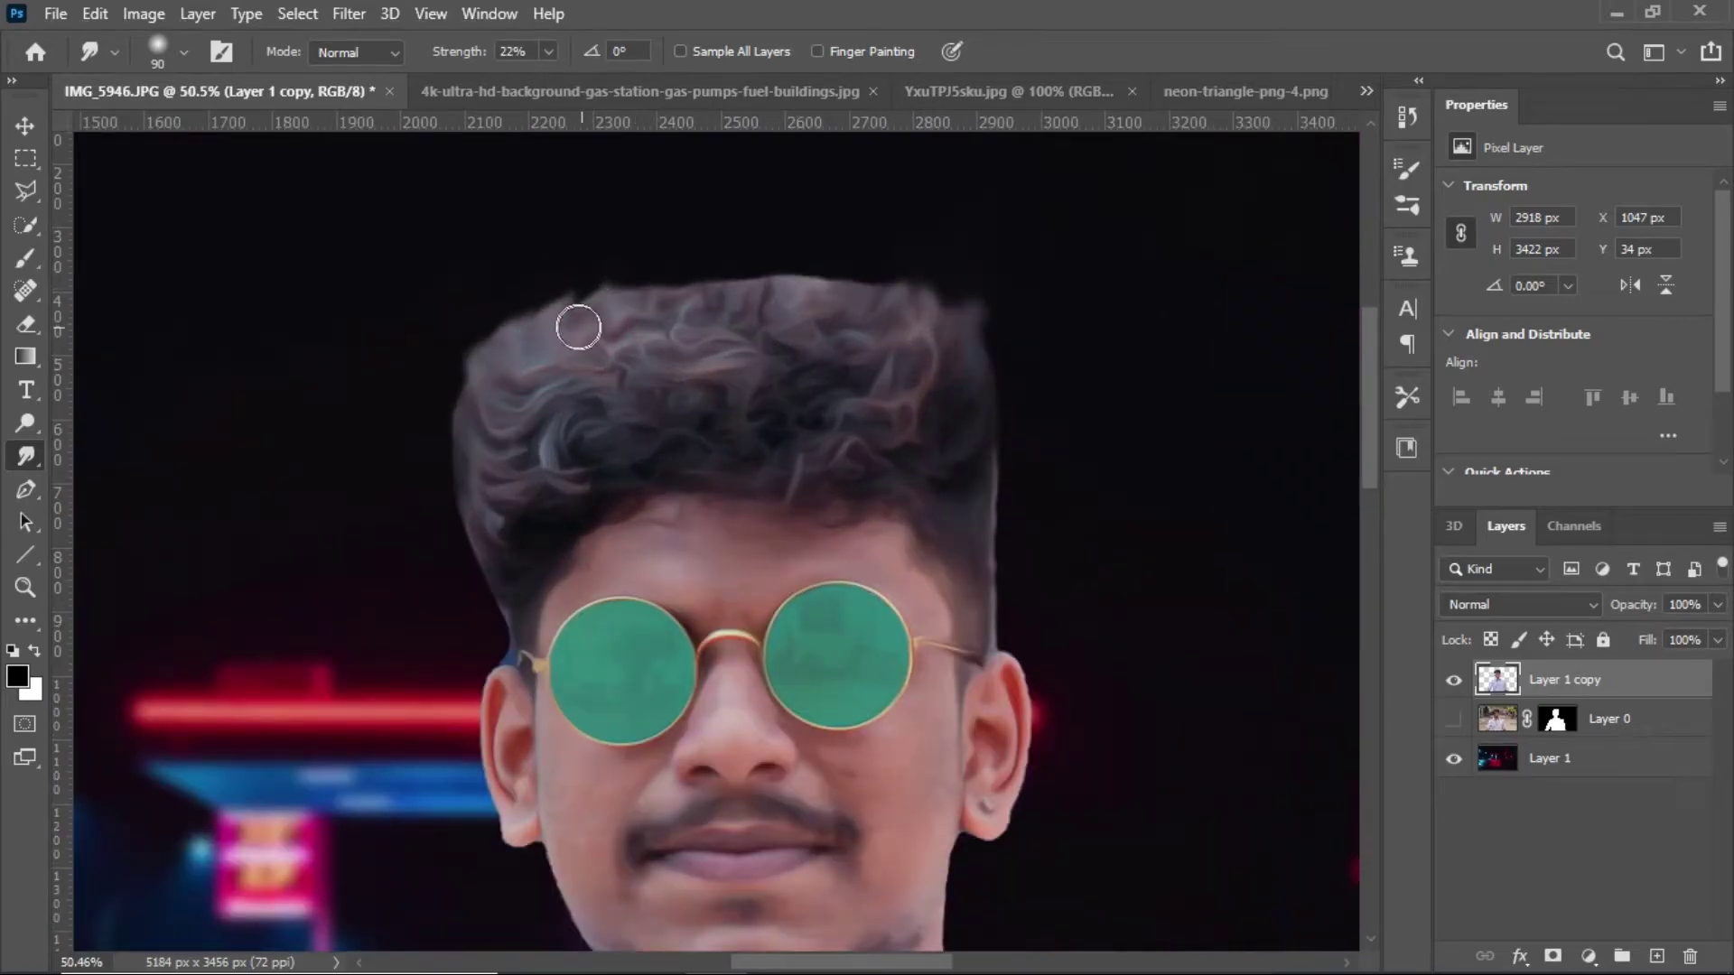
mouse_move(578, 327)
left_mouse_down()
mouse_move(862, 317)
mouse_move(972, 290)
left_mouse_up()
left_click_drag(980, 424, 960, 356)
scroll(643, 186, "down", 4)
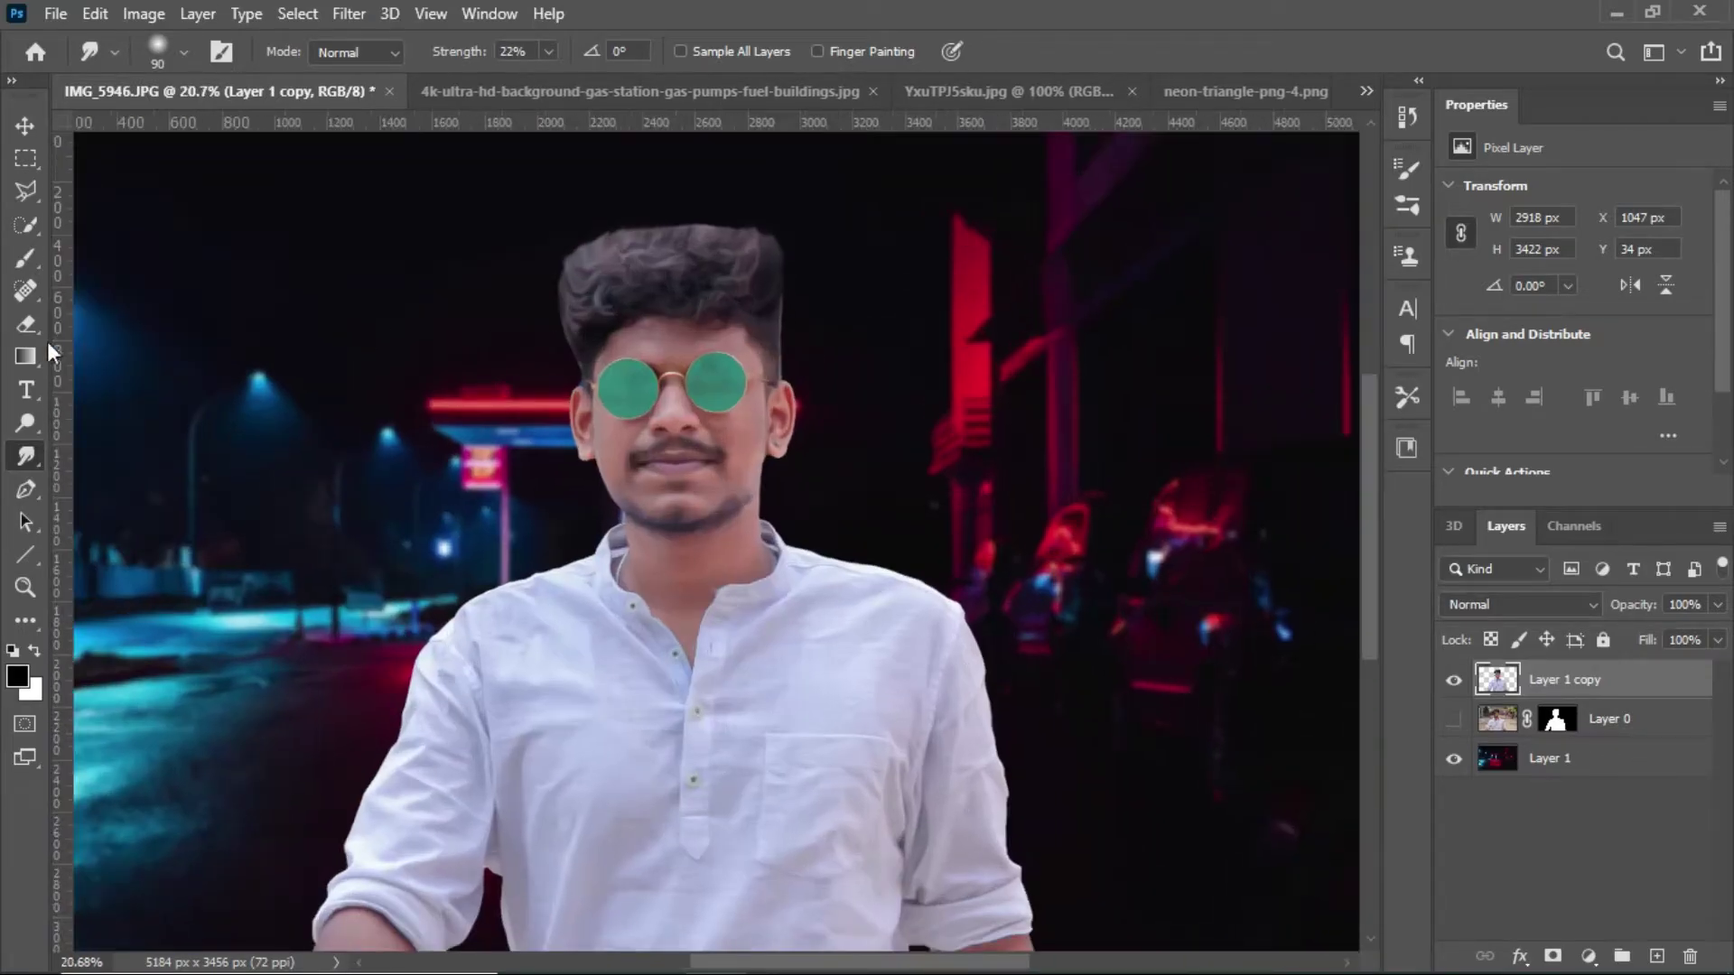
- Select the Sharpen tool and enlarge its brush
right_click(25, 456)
left_click(121, 500)
scroll(606, 205, "up", 3)
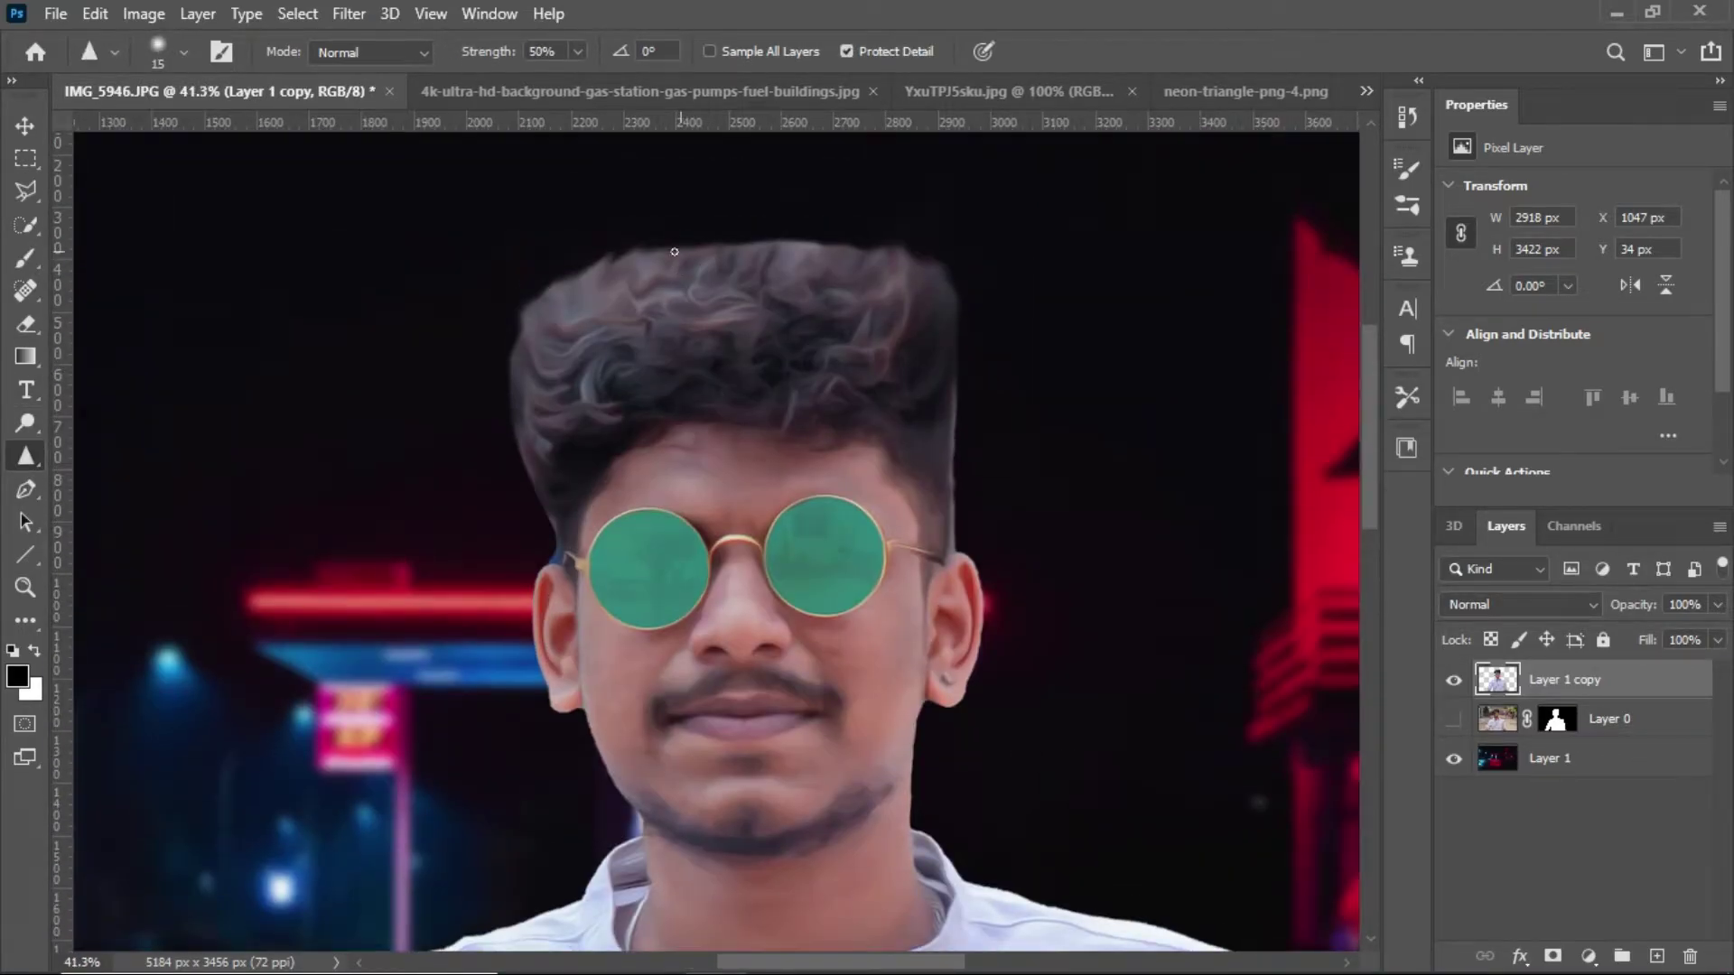
key("bracketright")
key("bracketright")
key("bracketright")
- Darken the top of the hair with a size-150 Burn brush
right_click(25, 456)
left_click(27, 423)
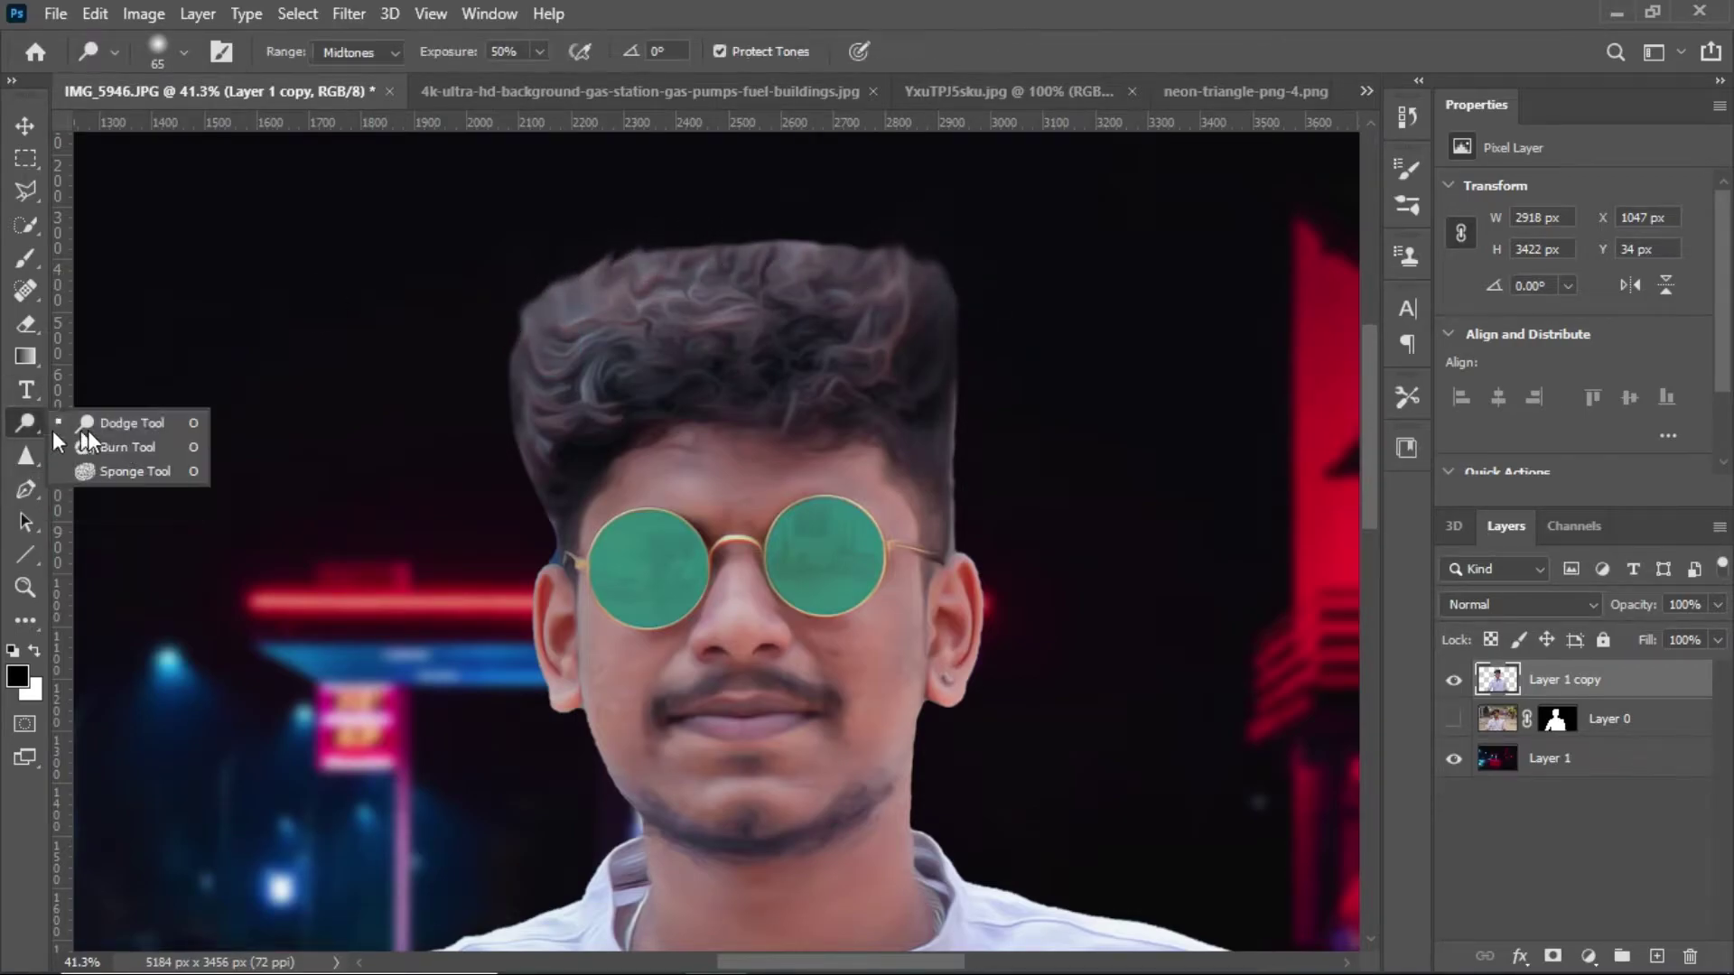
left_click(117, 447)
key("bracketright")
key("bracketright")
key("bracketright")
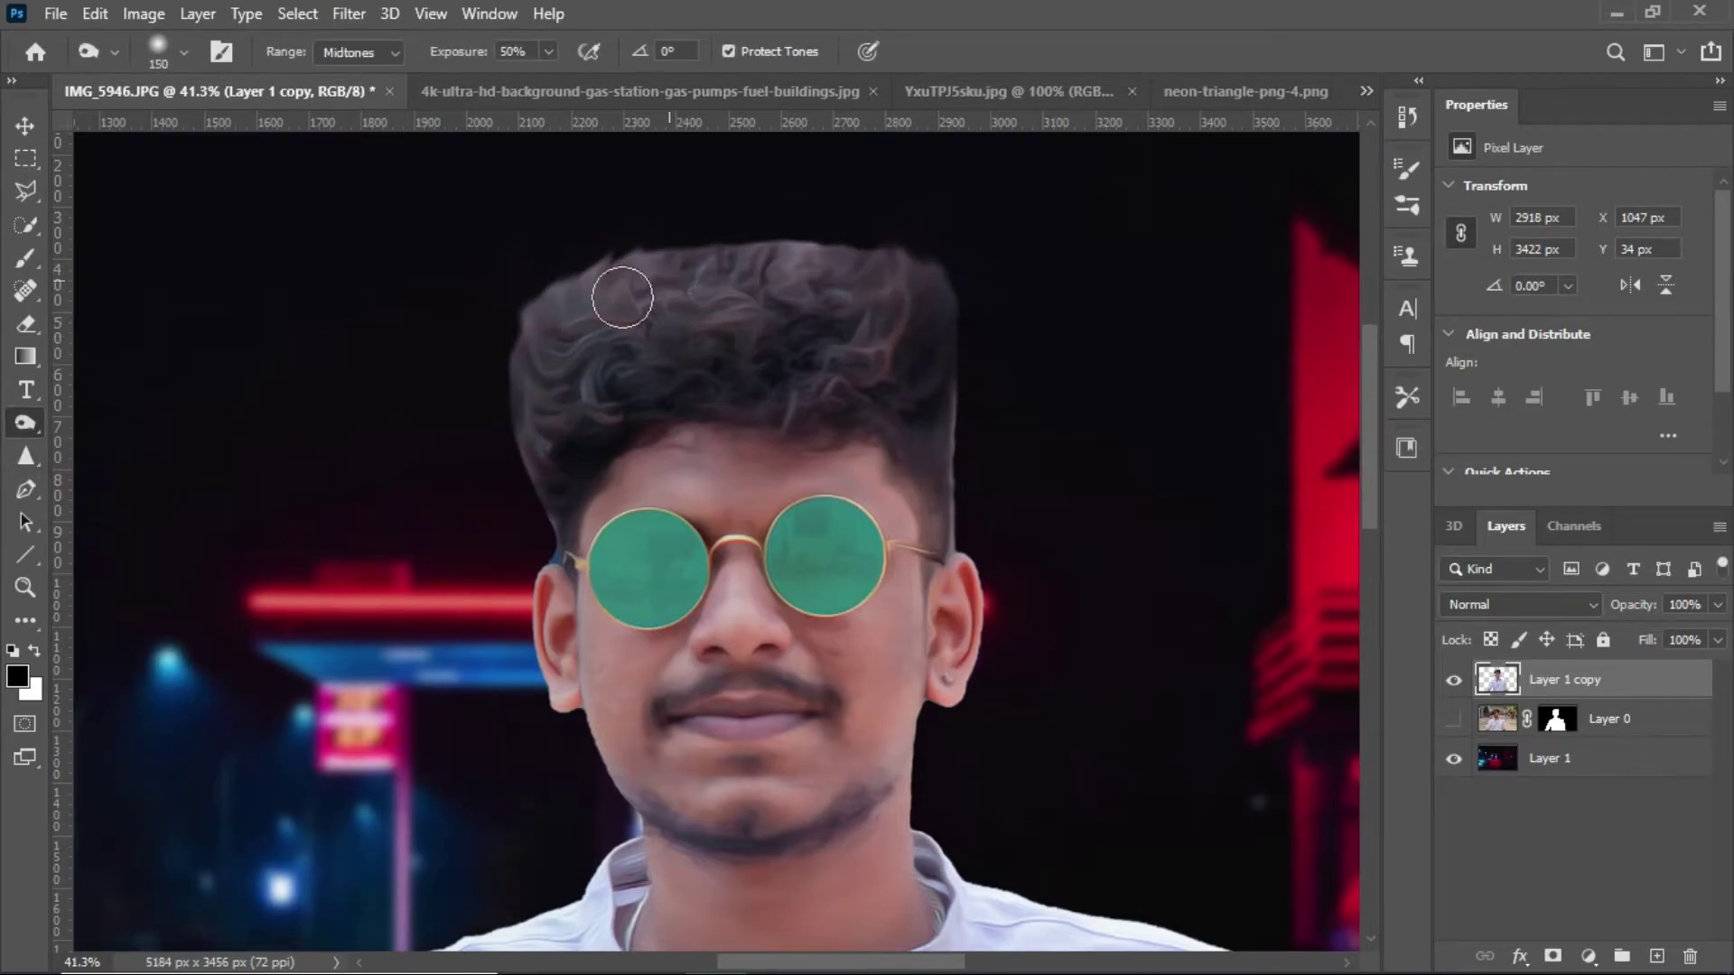
left_click_drag(960, 267, 608, 283)
left_click_drag(517, 344, 585, 250)
key("ctrl+0")
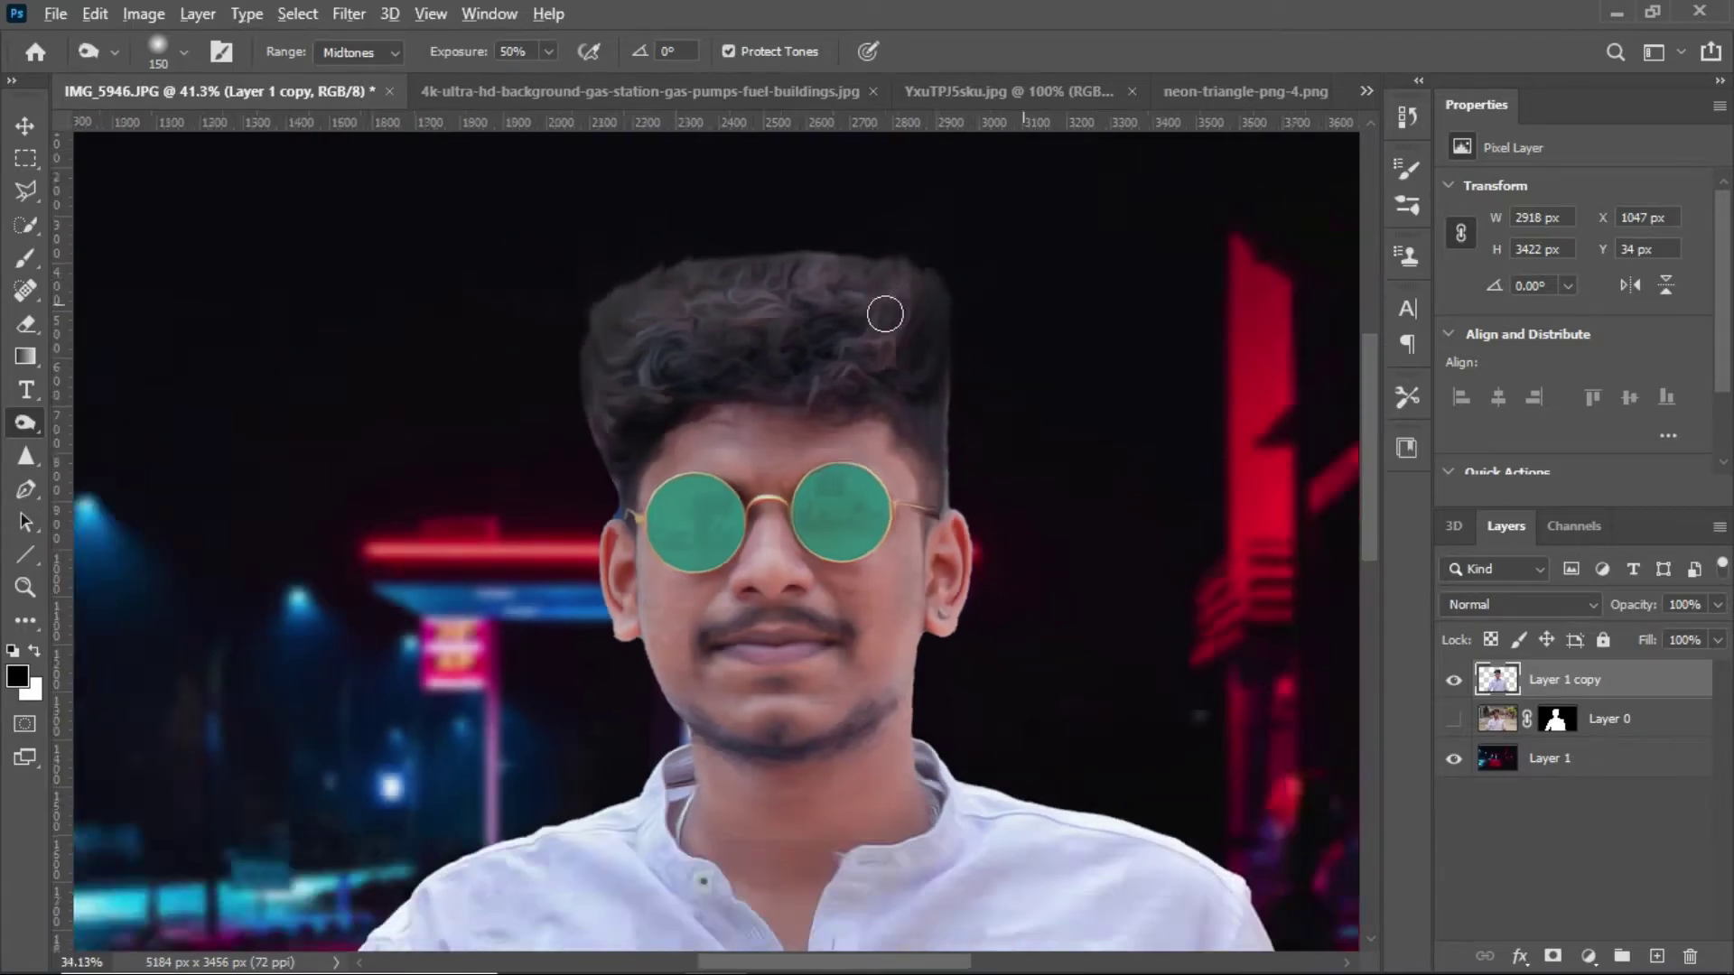
key("v")
scroll(766, 425, "up", 3)
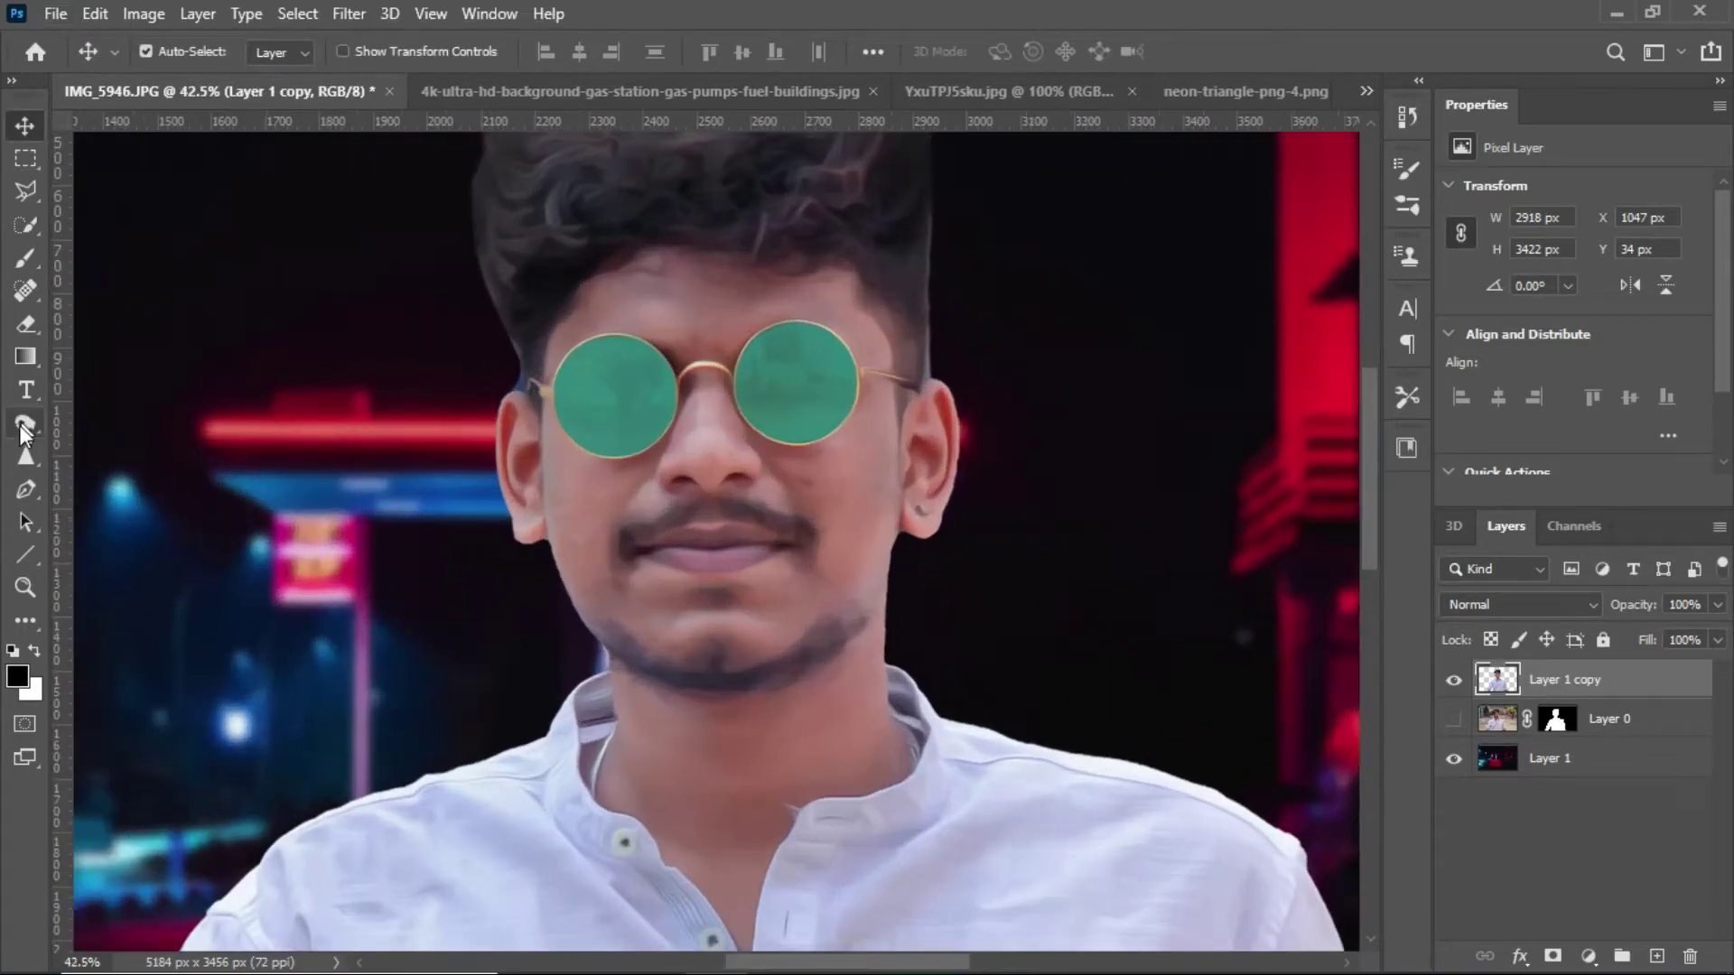
- Trace the left lens rim as a curved Pen shape path
key("p")
scroll(522, 560, "up", 3)
left_click(550, 502)
left_click_drag(694, 355, 844, 338)
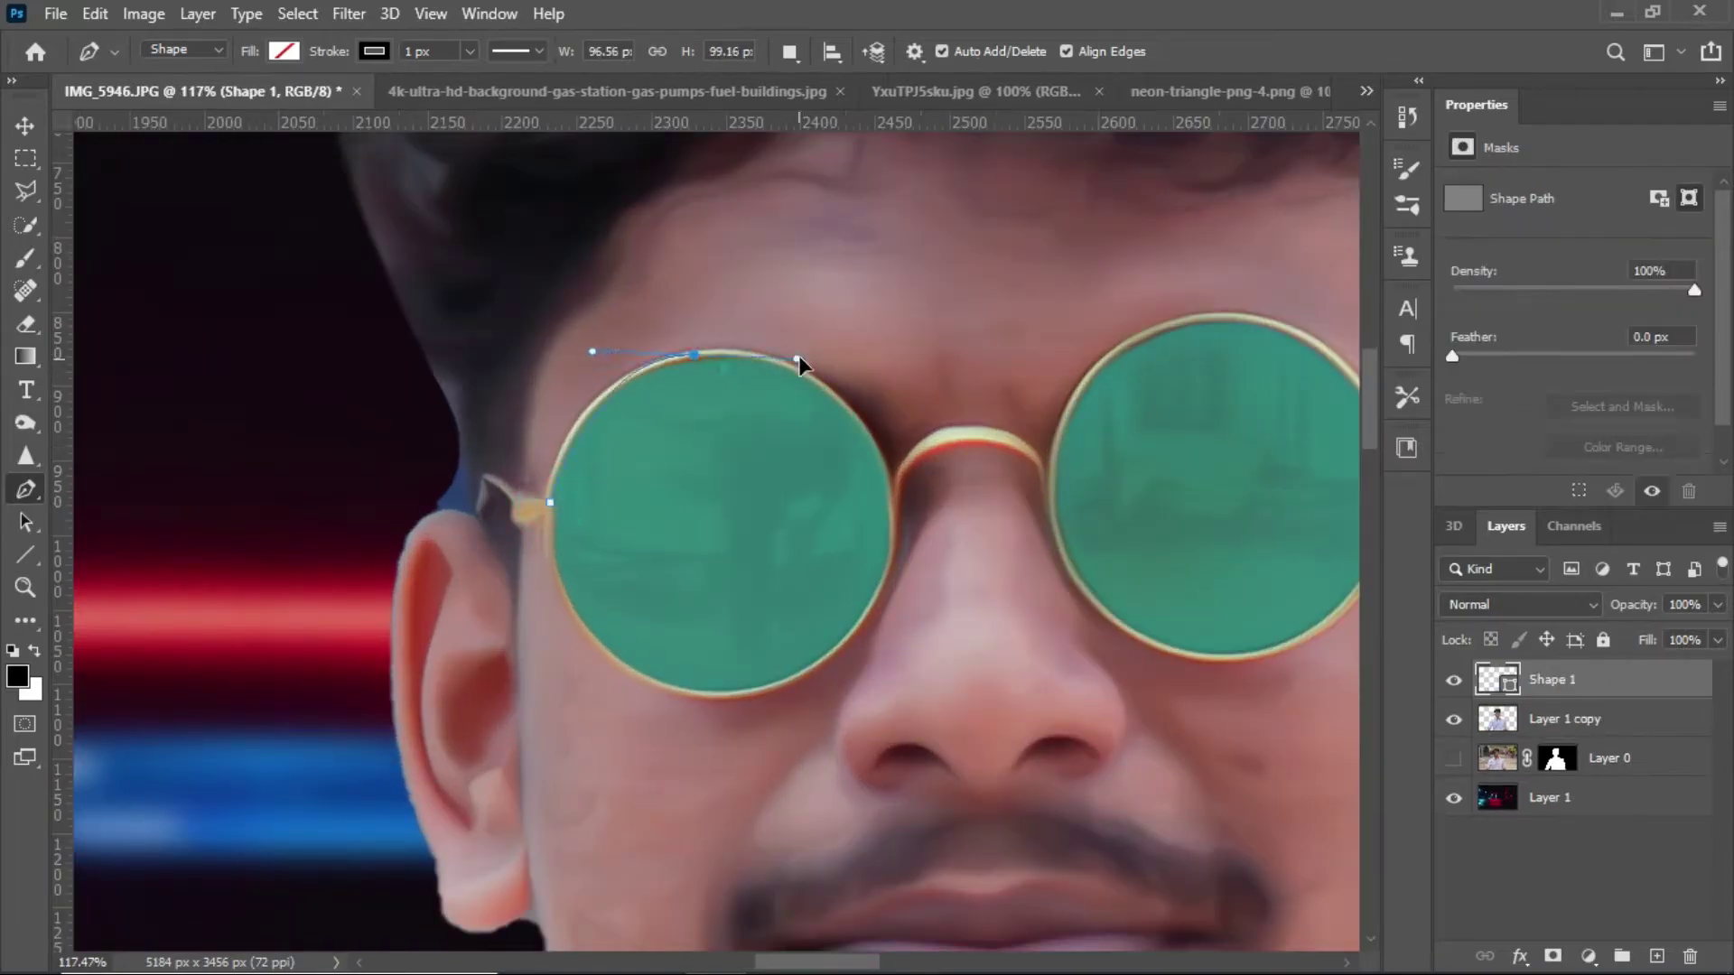
left_click(895, 489)
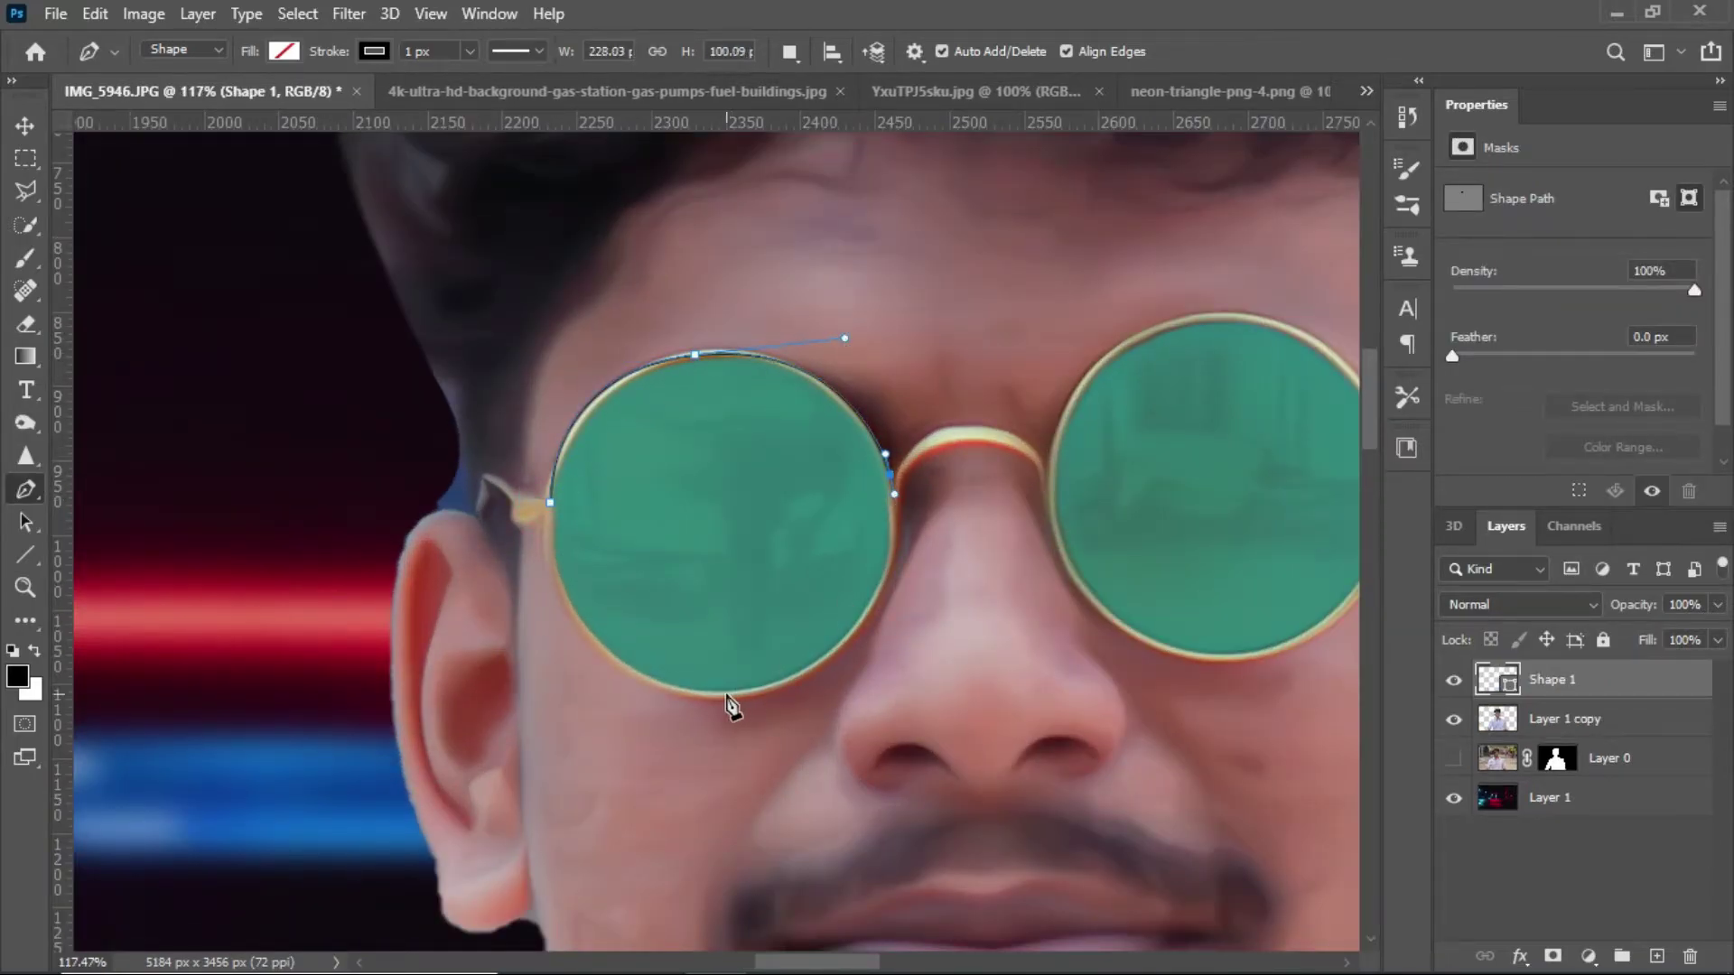
left_click_drag(504, 708, 512, 717)
left_click_drag(571, 615, 546, 571)
left_click_drag(512, 508, 534, 502)
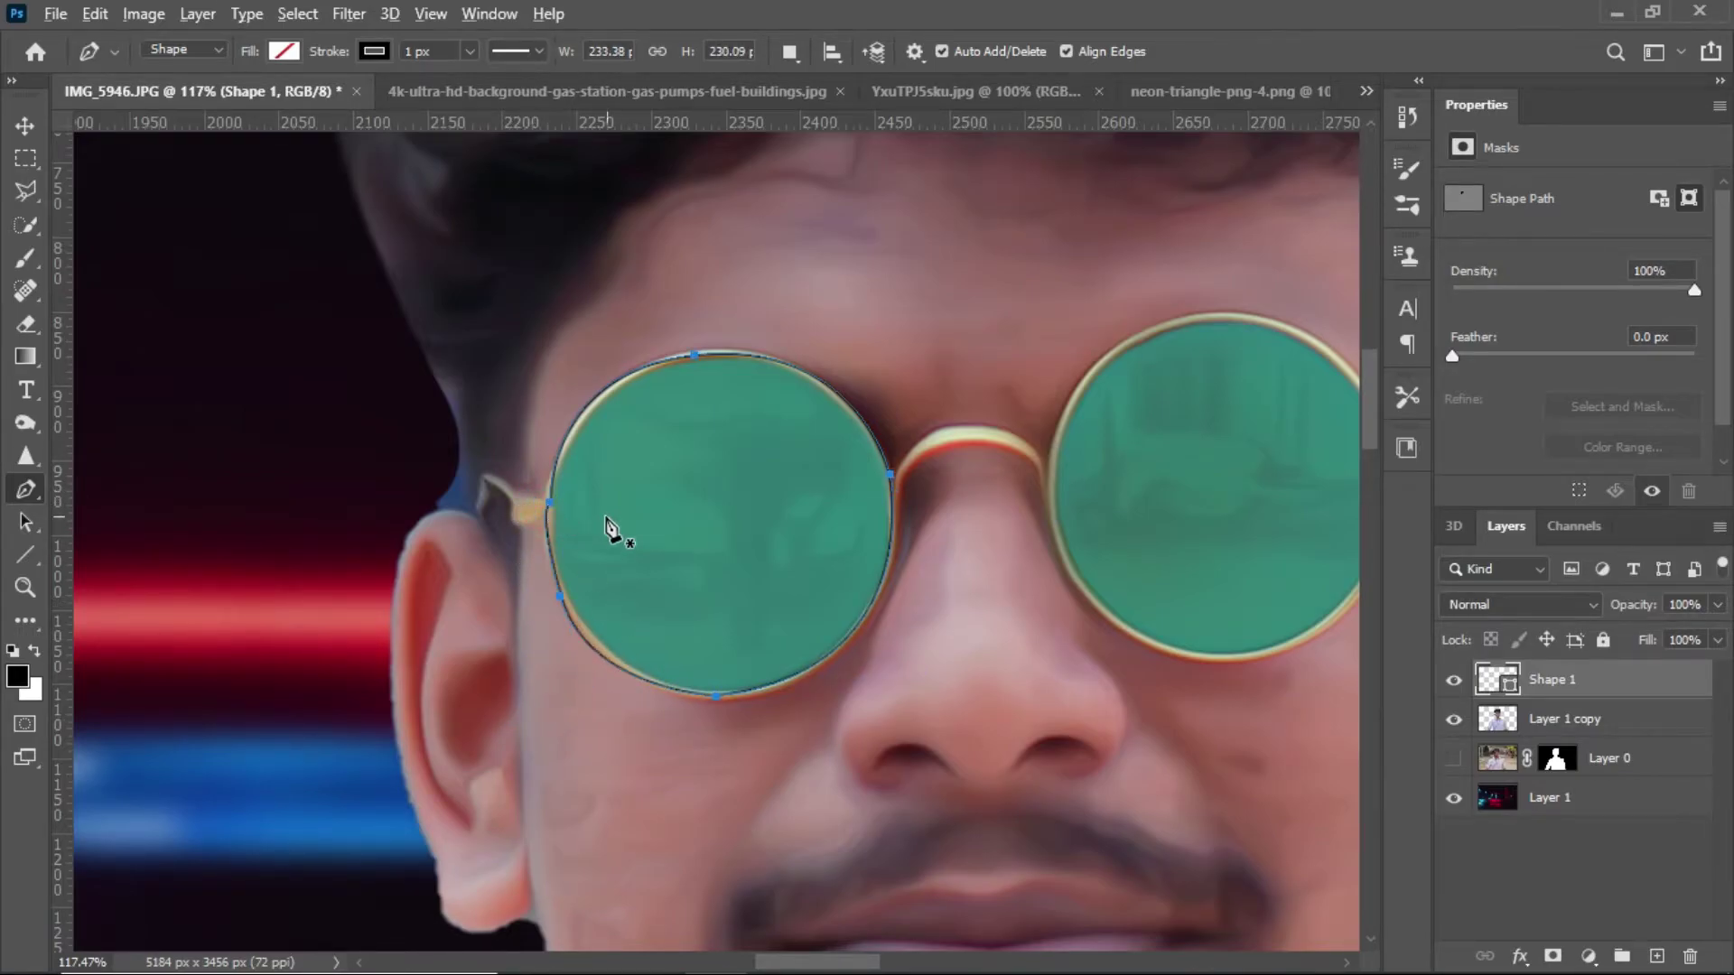
- Refine the lens path with the Curvature Pen and bring up the layer effects list
scroll(605, 529, "up", 3)
right_click(25, 488)
left_click(185, 564)
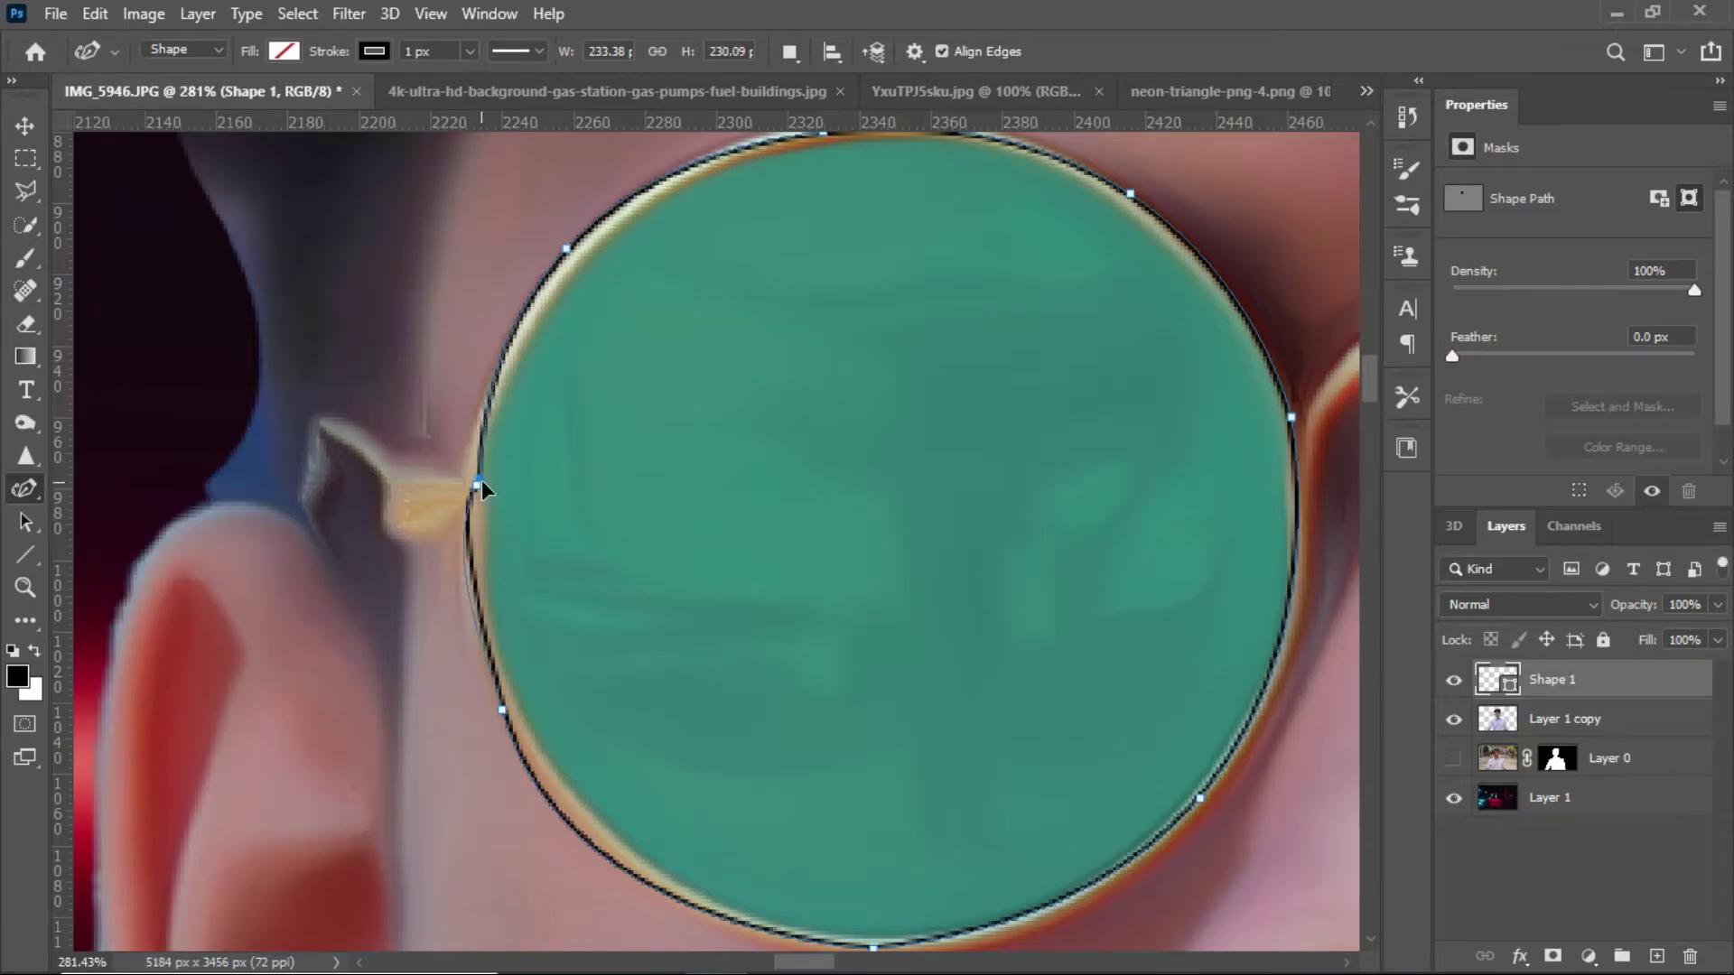
scroll(633, 764, "down", 3)
scroll(724, 767, "down", 2)
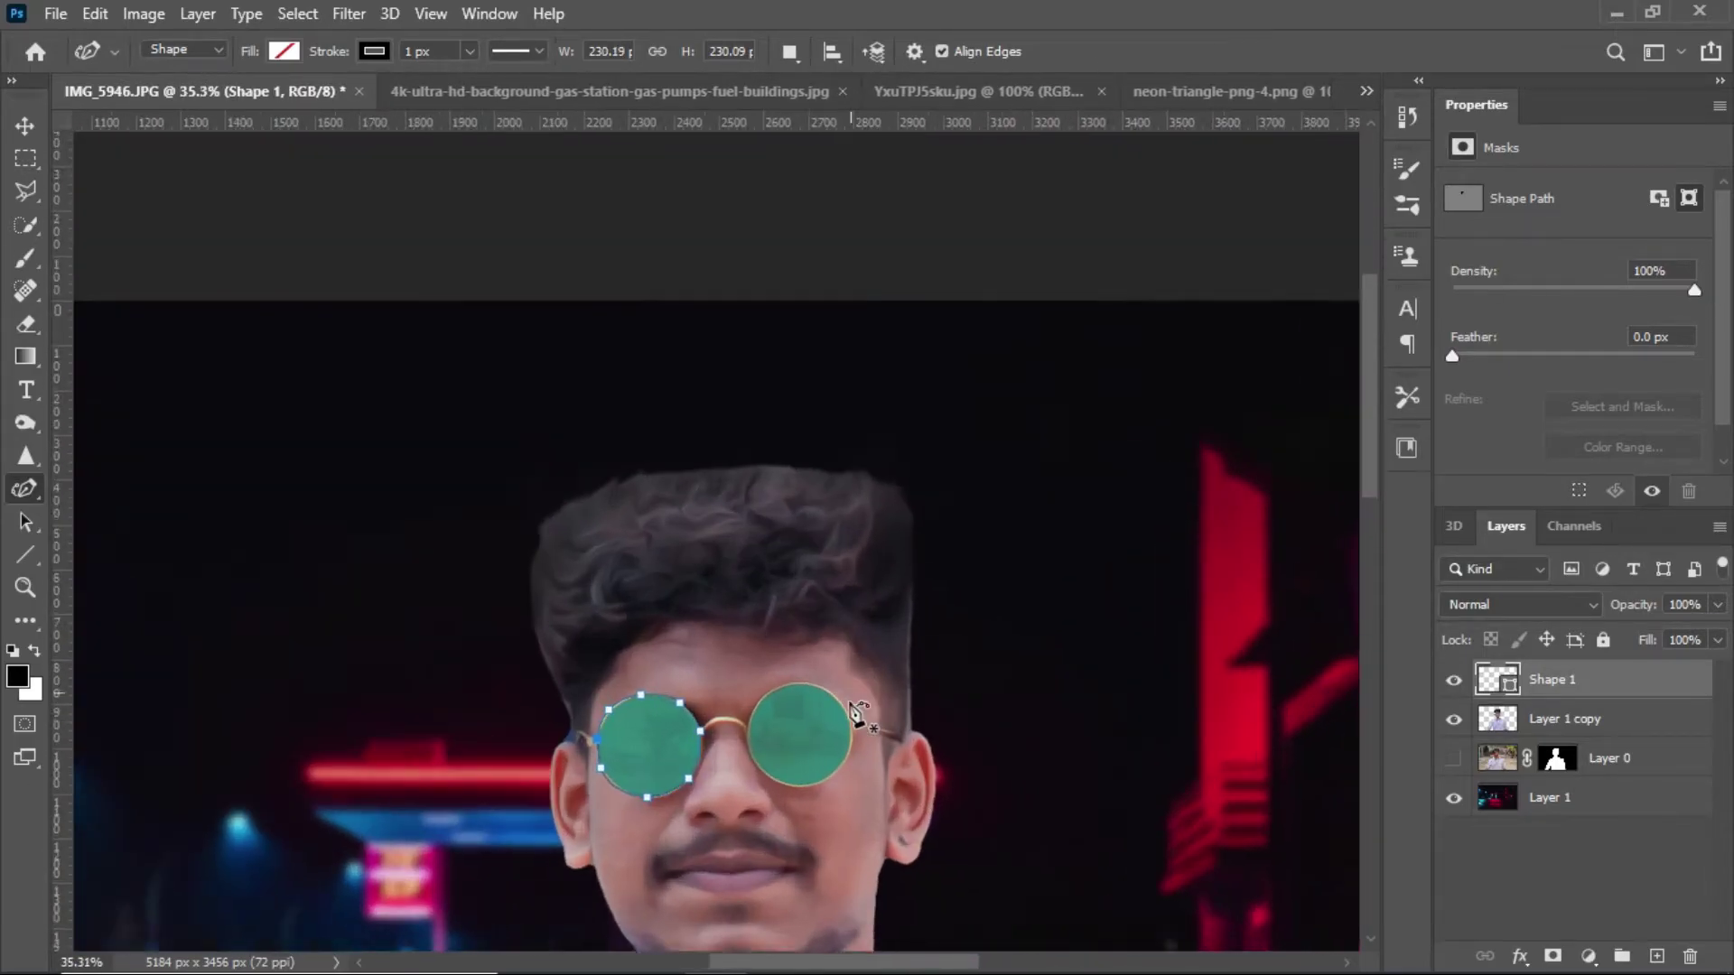
scroll(856, 713, "down", 2)
left_click(25, 124)
scroll(632, 452, "down", 2)
left_click(1520, 955)
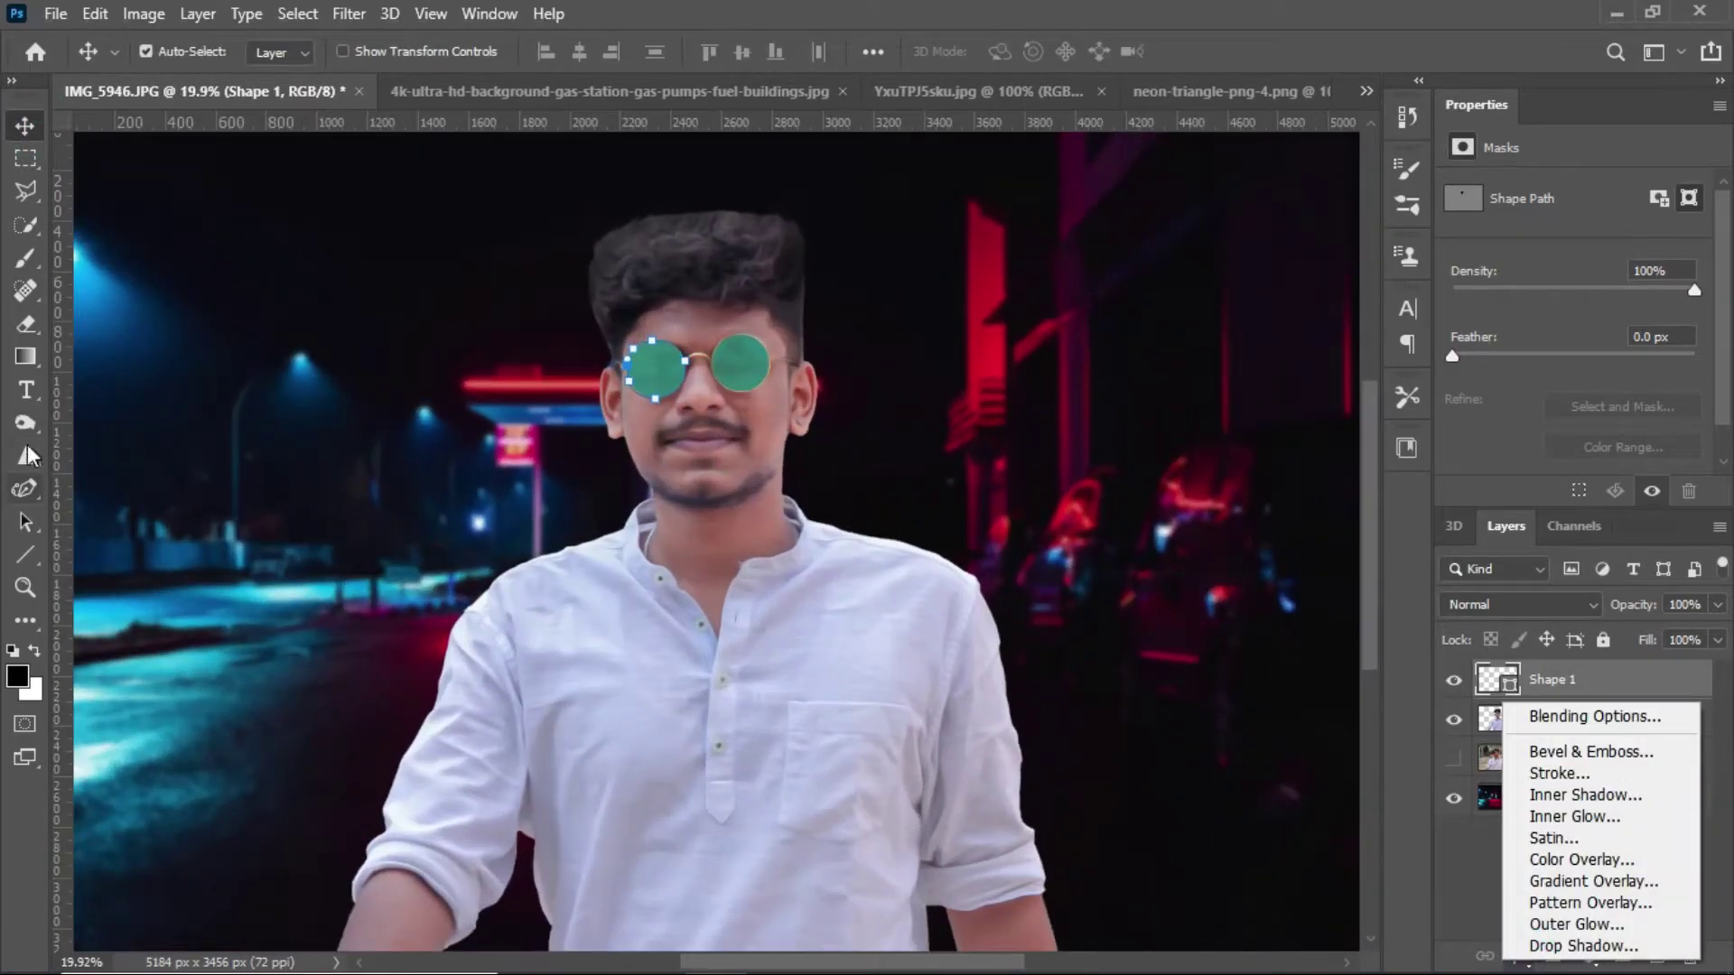
- Give the lens shape a cyan Outer Glow layer style
left_click(25, 489)
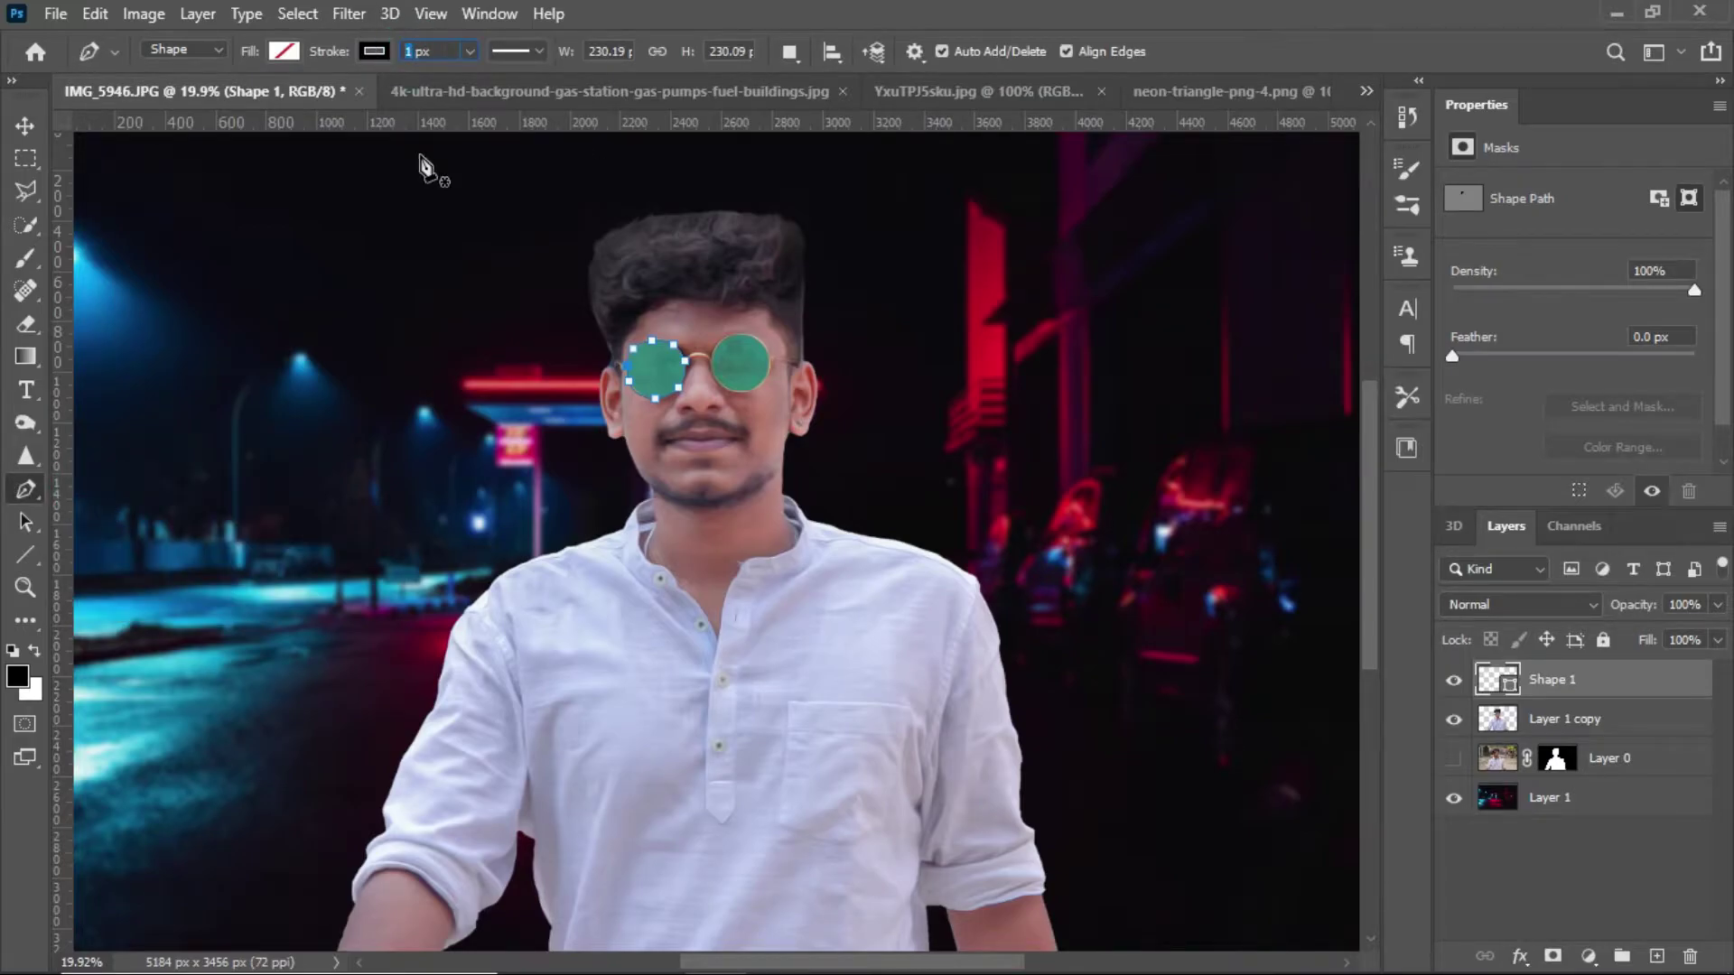
left_click(374, 51)
key("v")
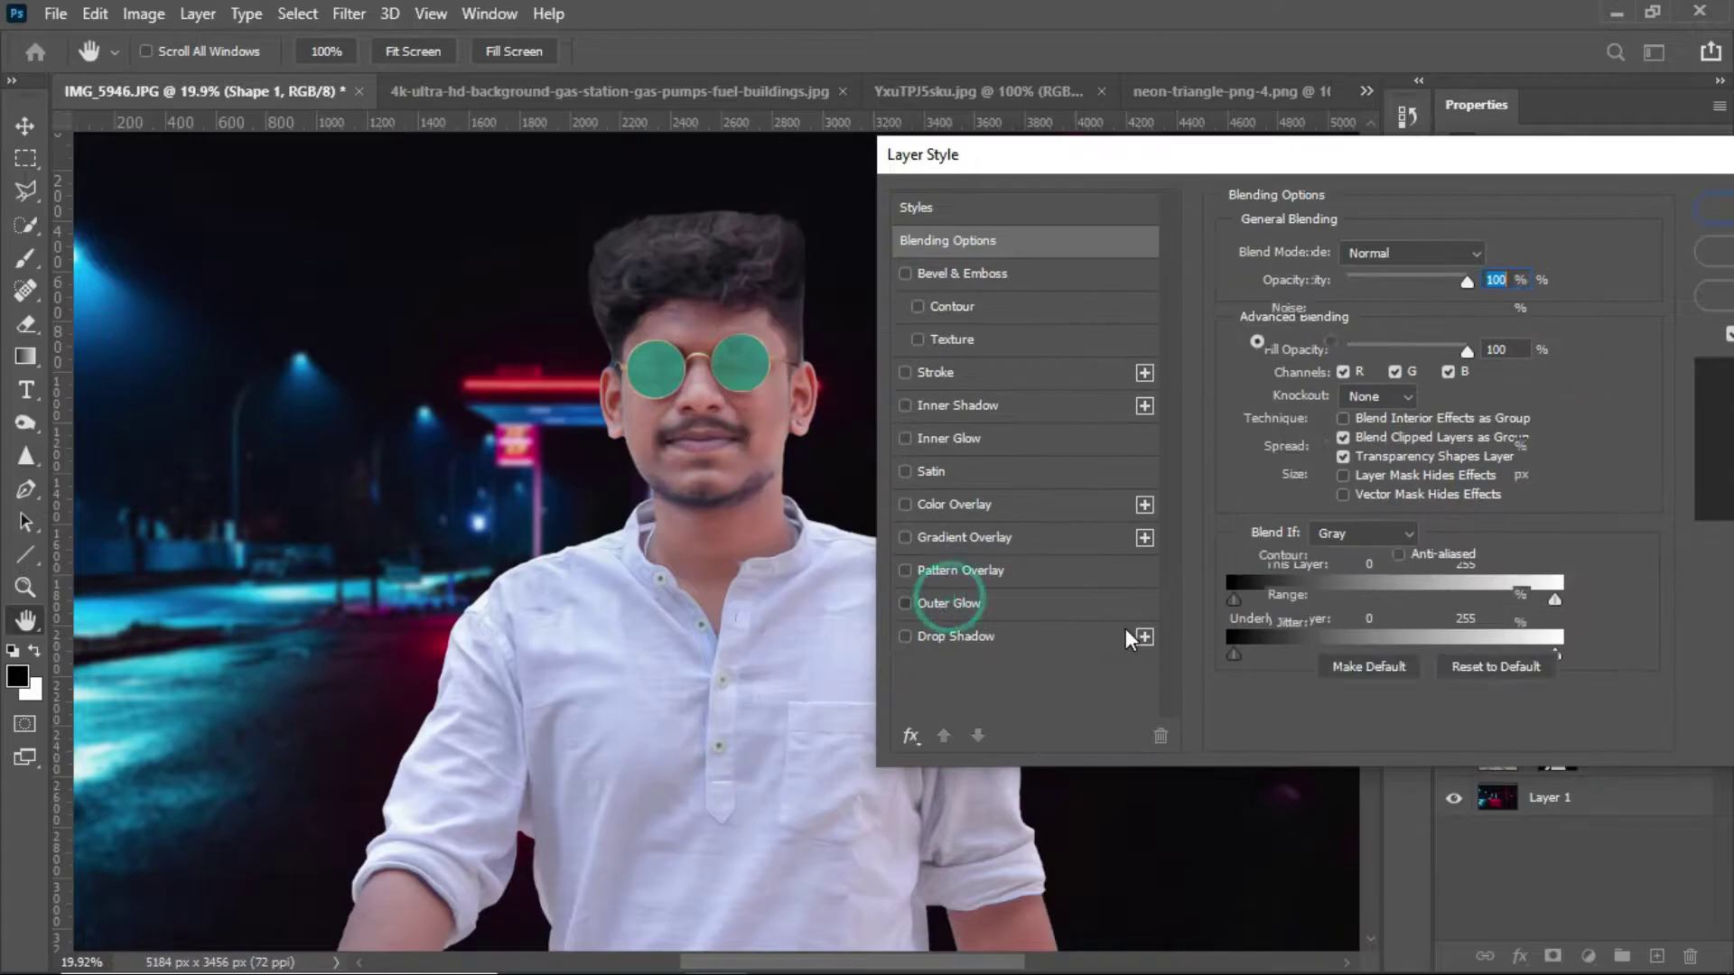
left_click(948, 603)
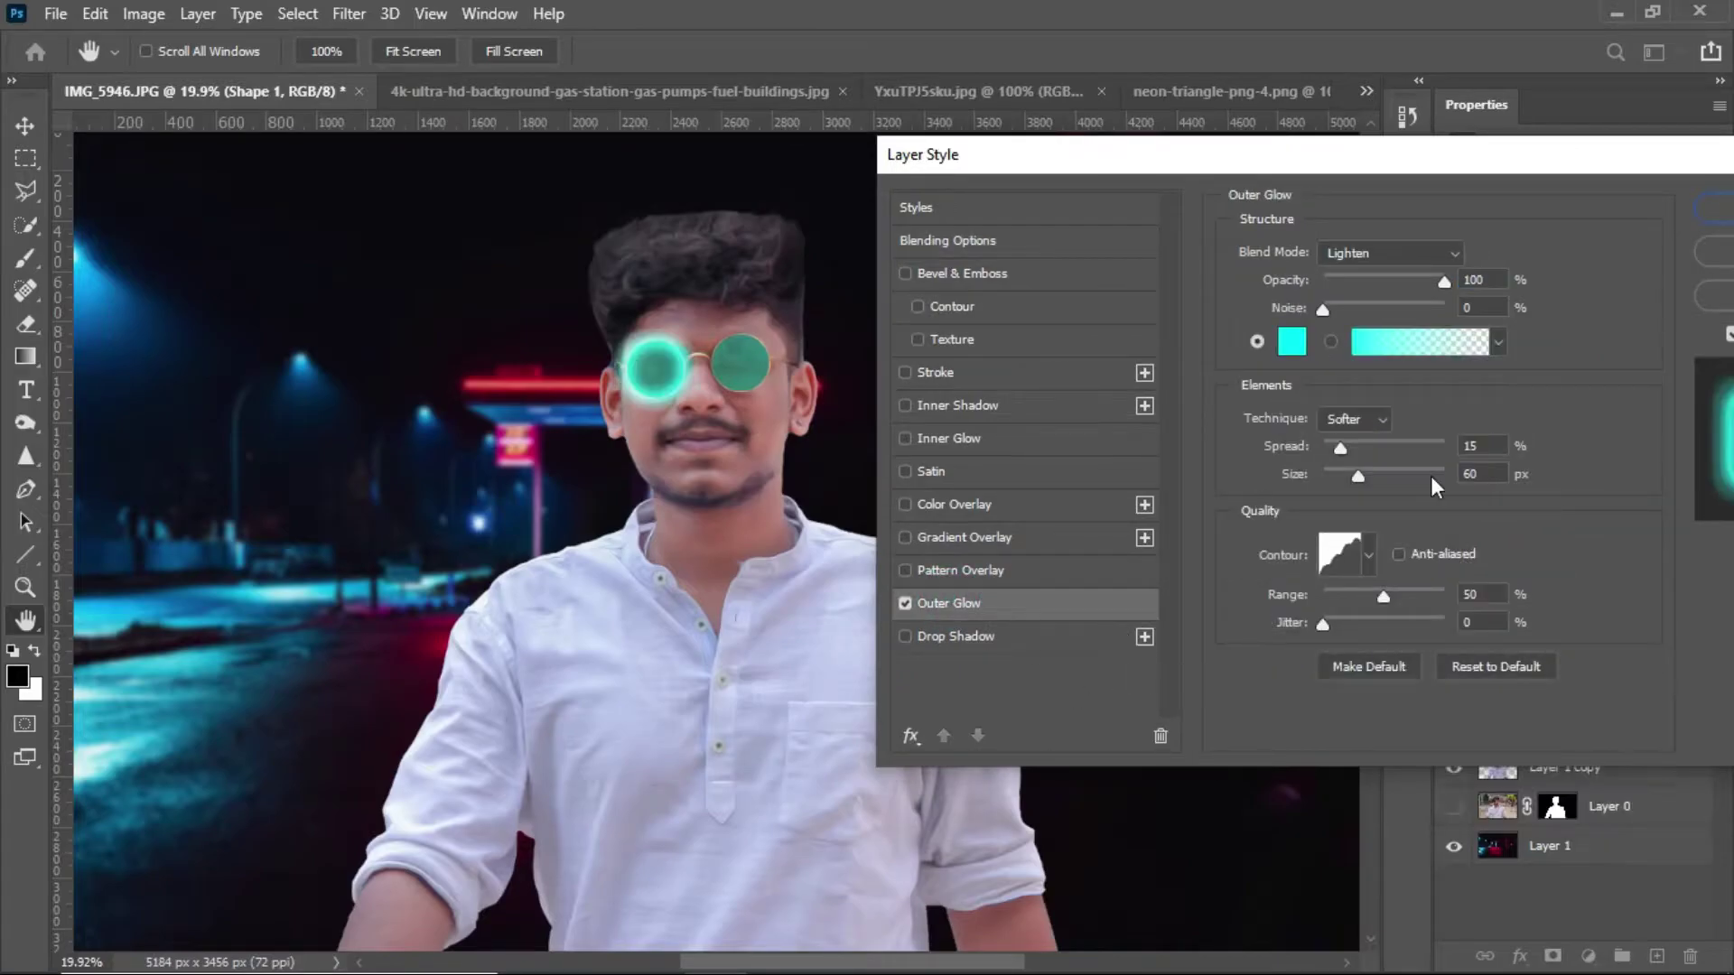
left_click_drag(1545, 154, 1463, 166)
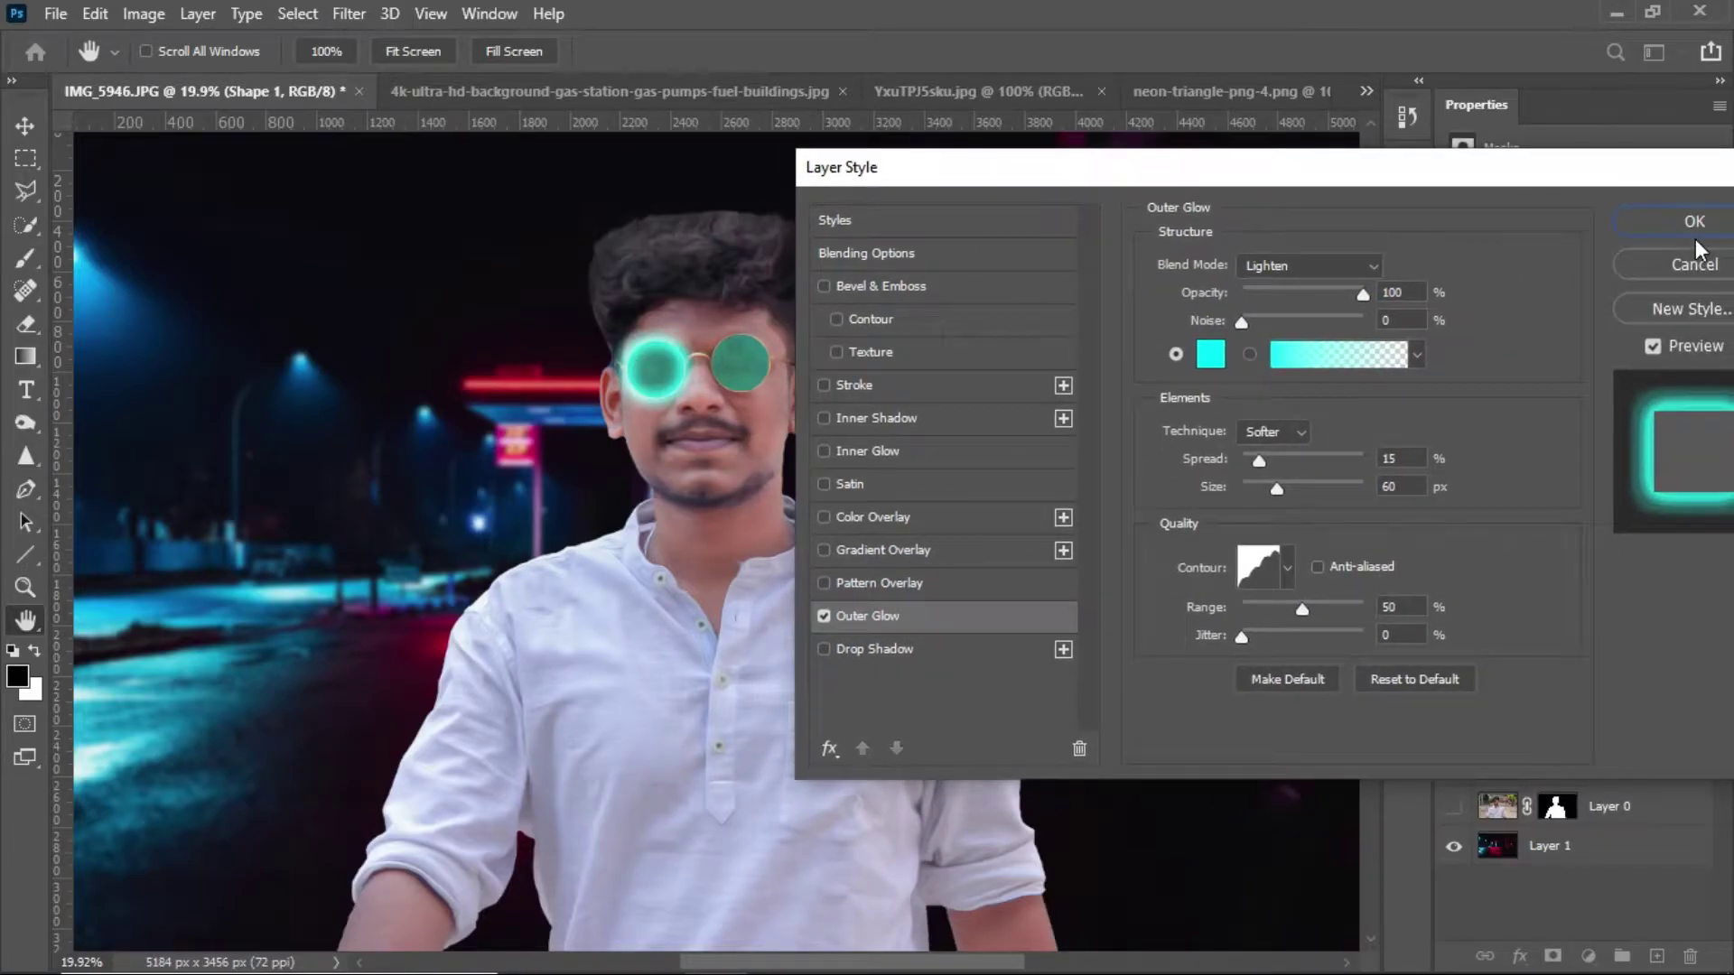
left_click(1694, 221)
scroll(647, 378, "up", 5)
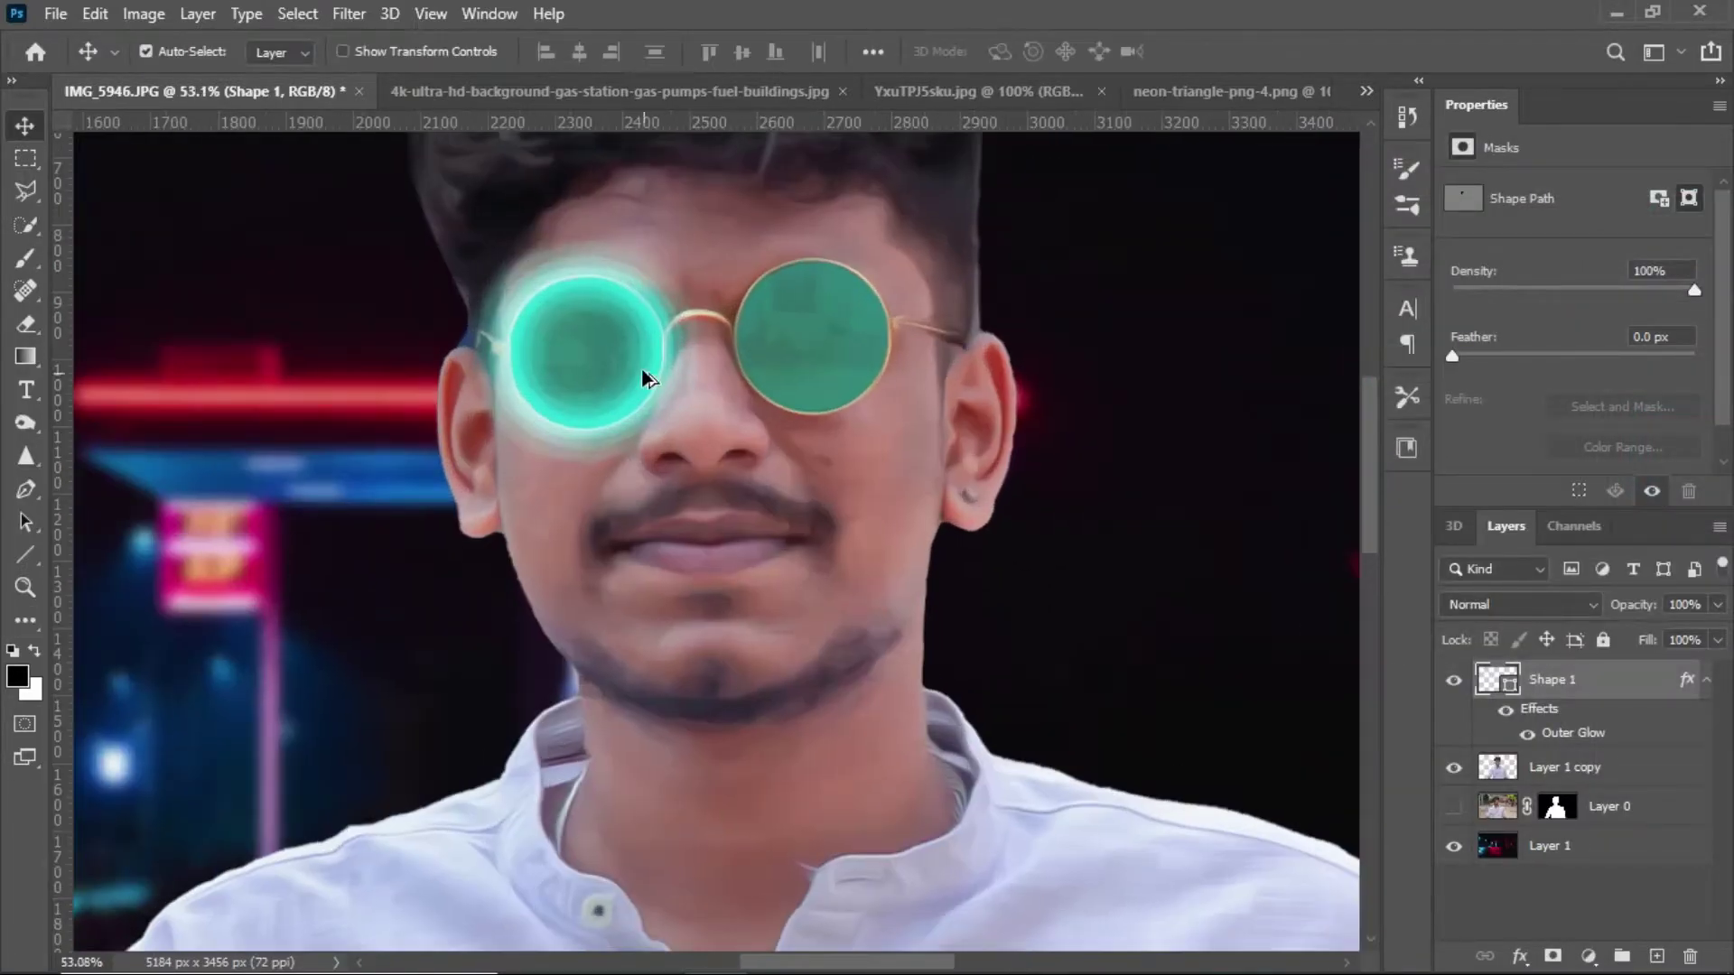
- Duplicate Shape 1 and move the copy onto the right lens with Free Transform
key("ctrl+j")
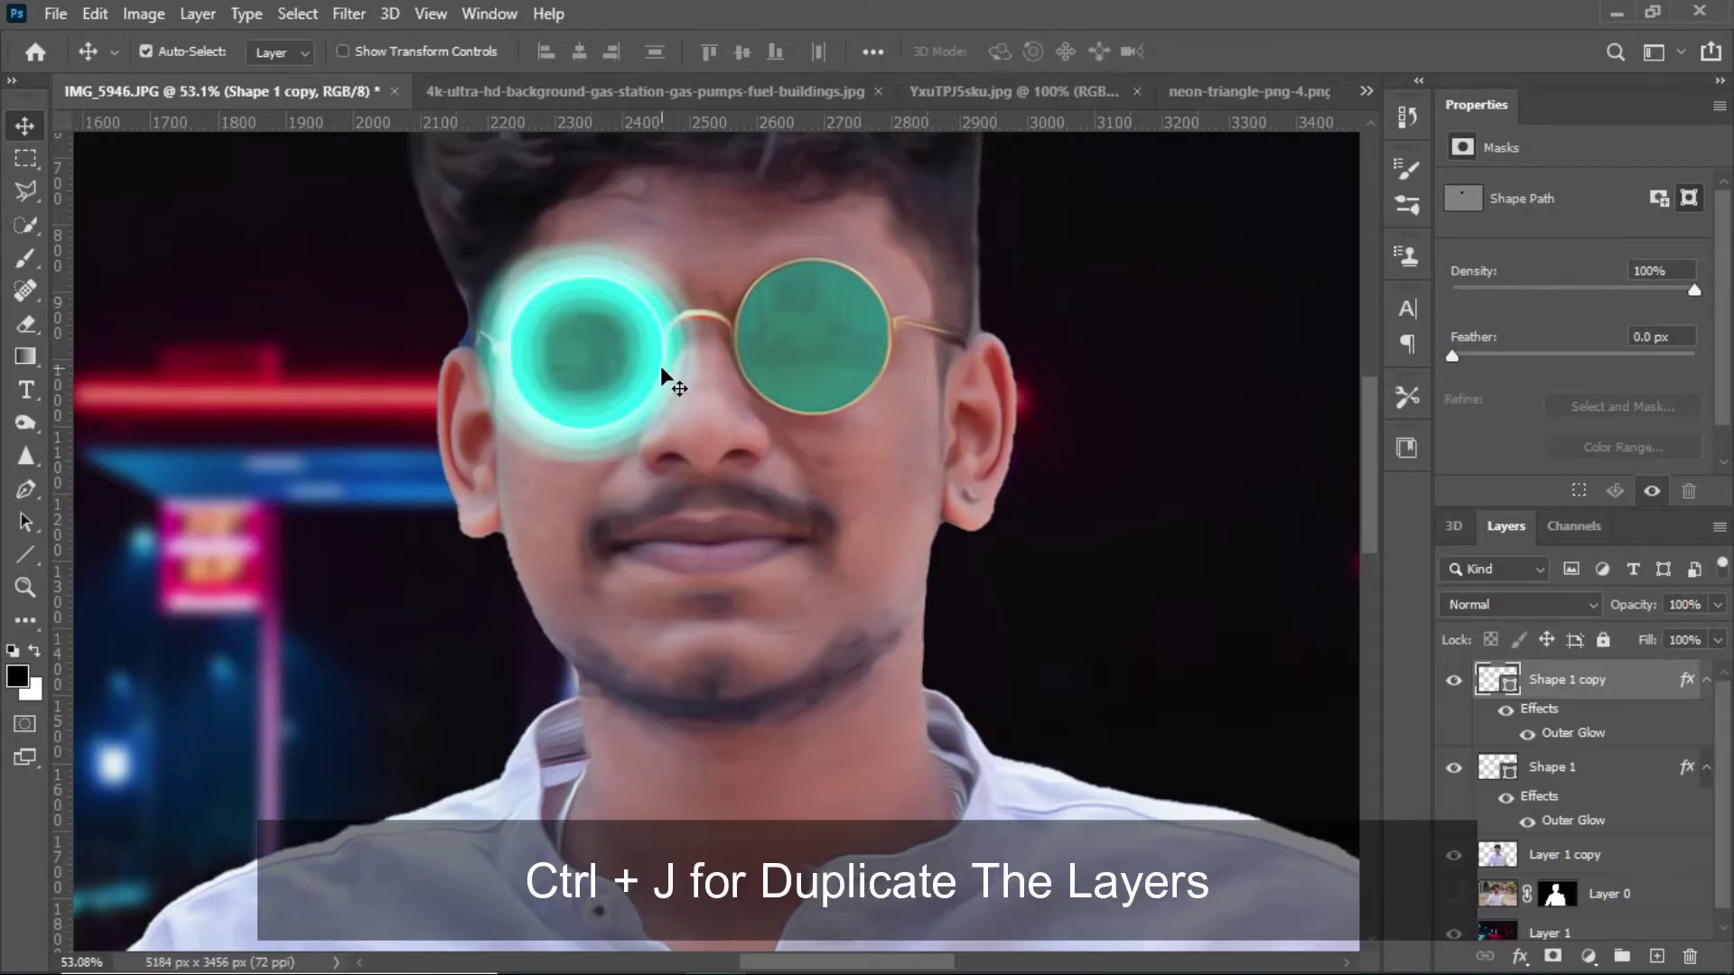
left_click(685, 349)
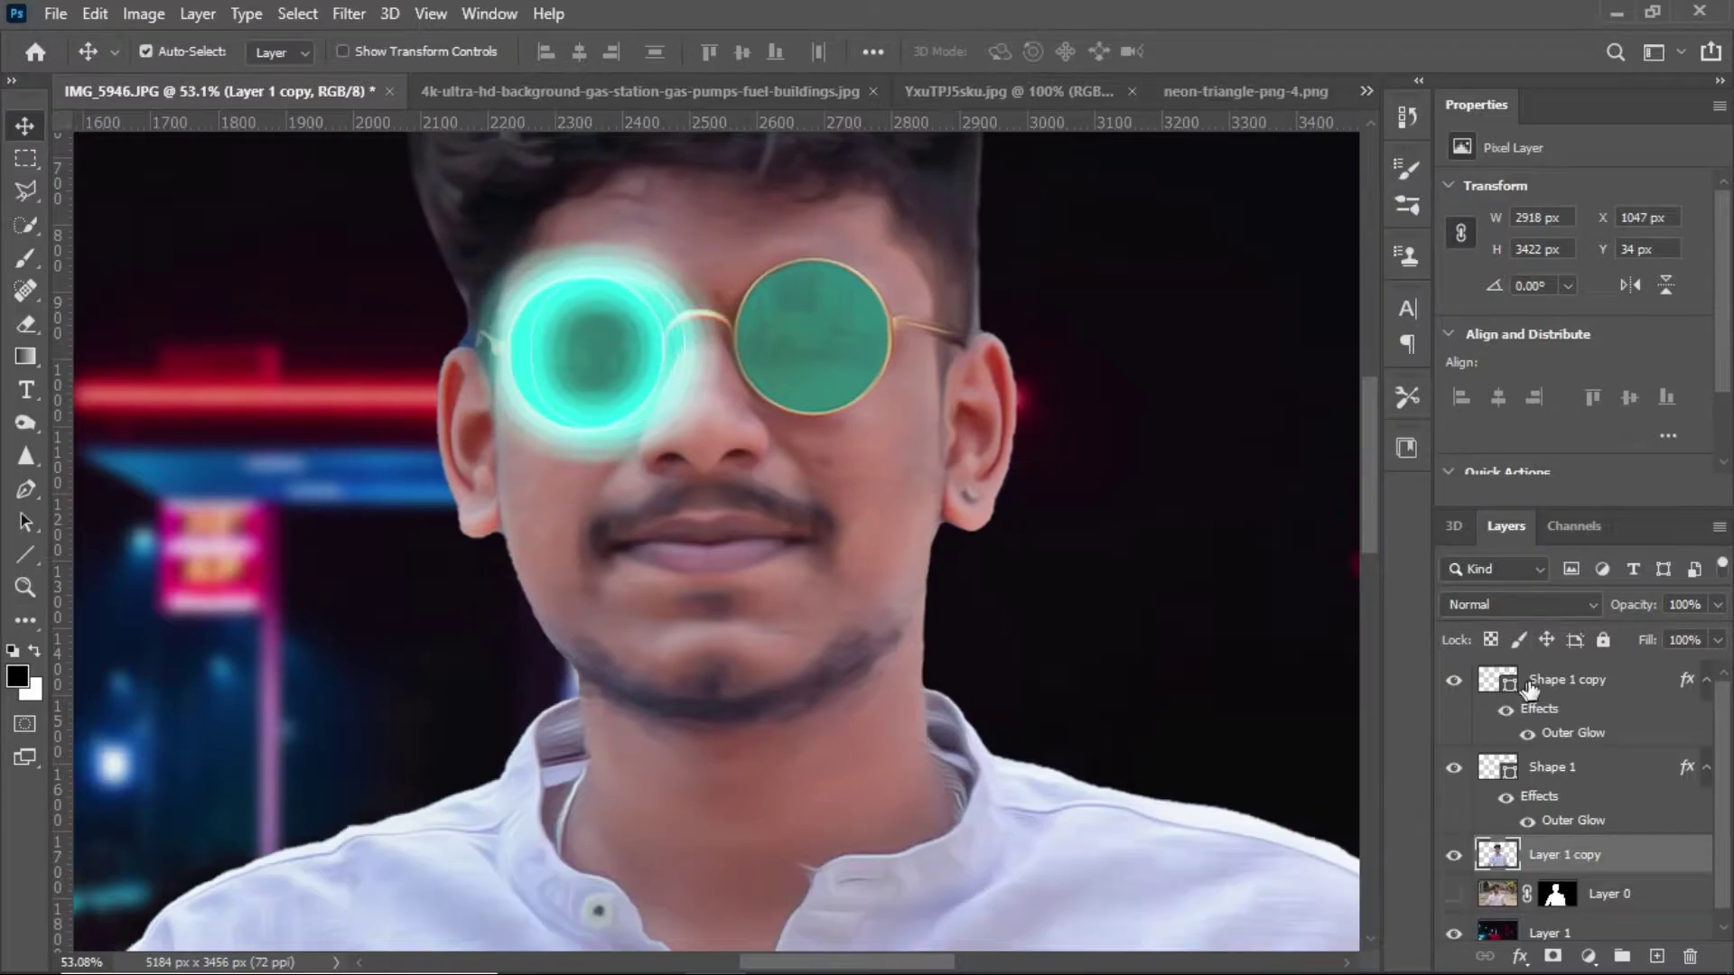
left_click(677, 348)
key("ctrl+t")
left_click_drag(648, 384, 849, 362)
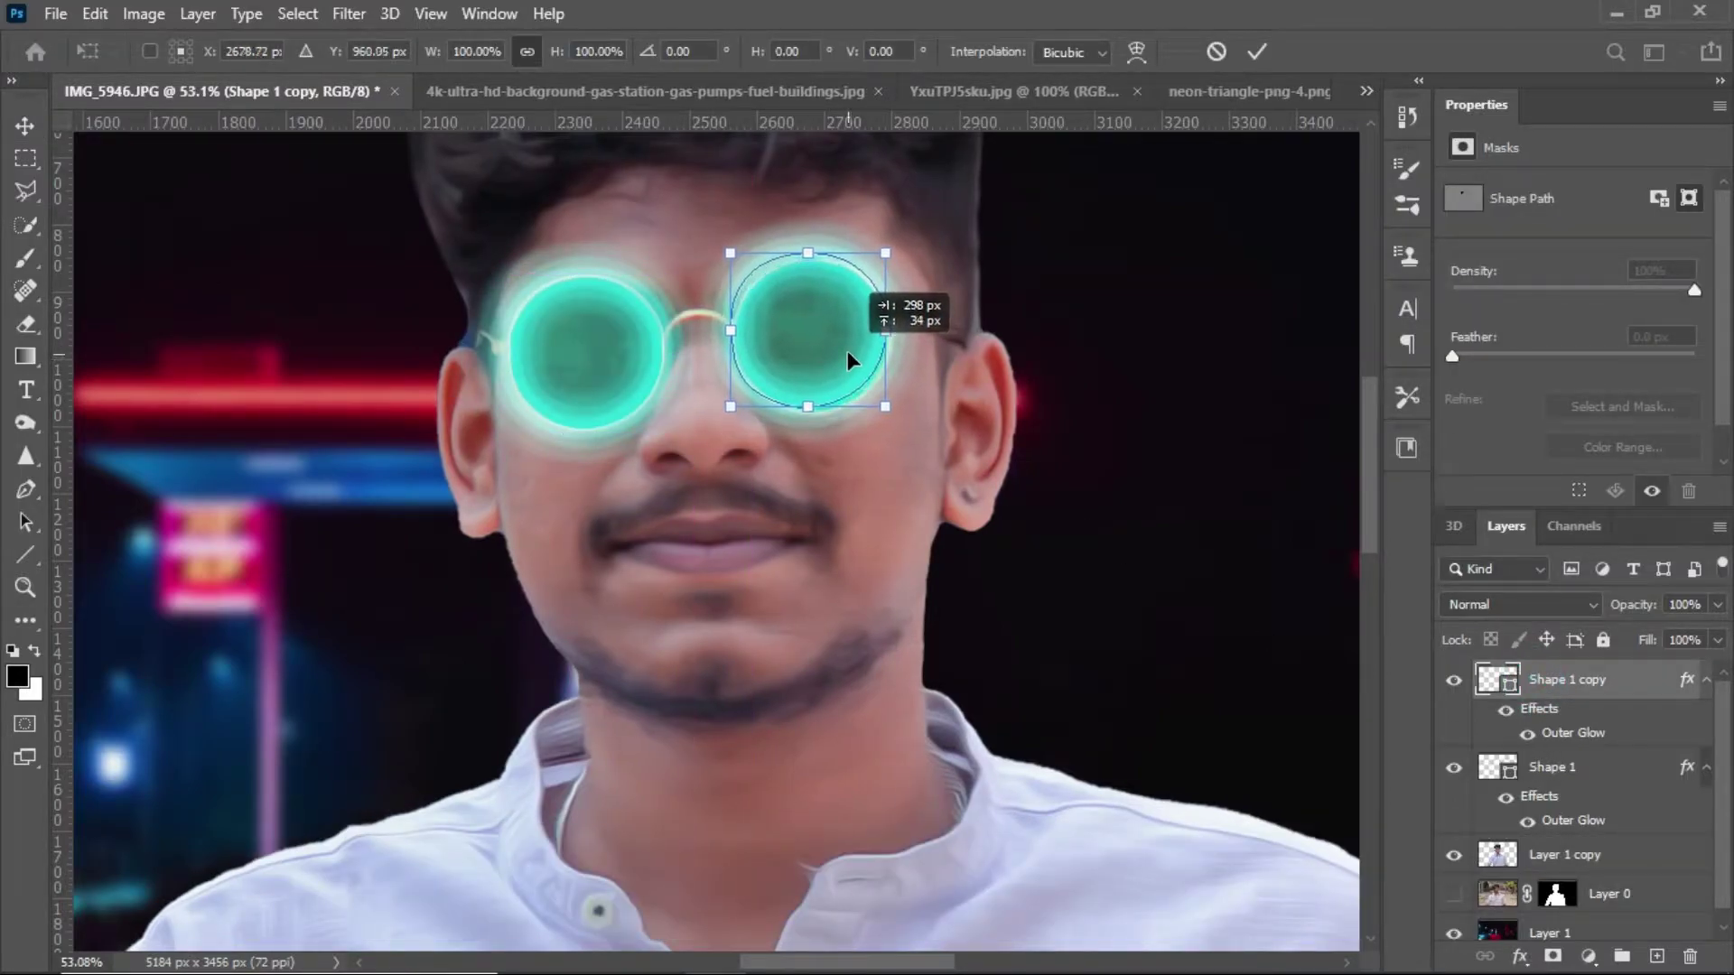
left_click_drag(848, 354, 853, 358)
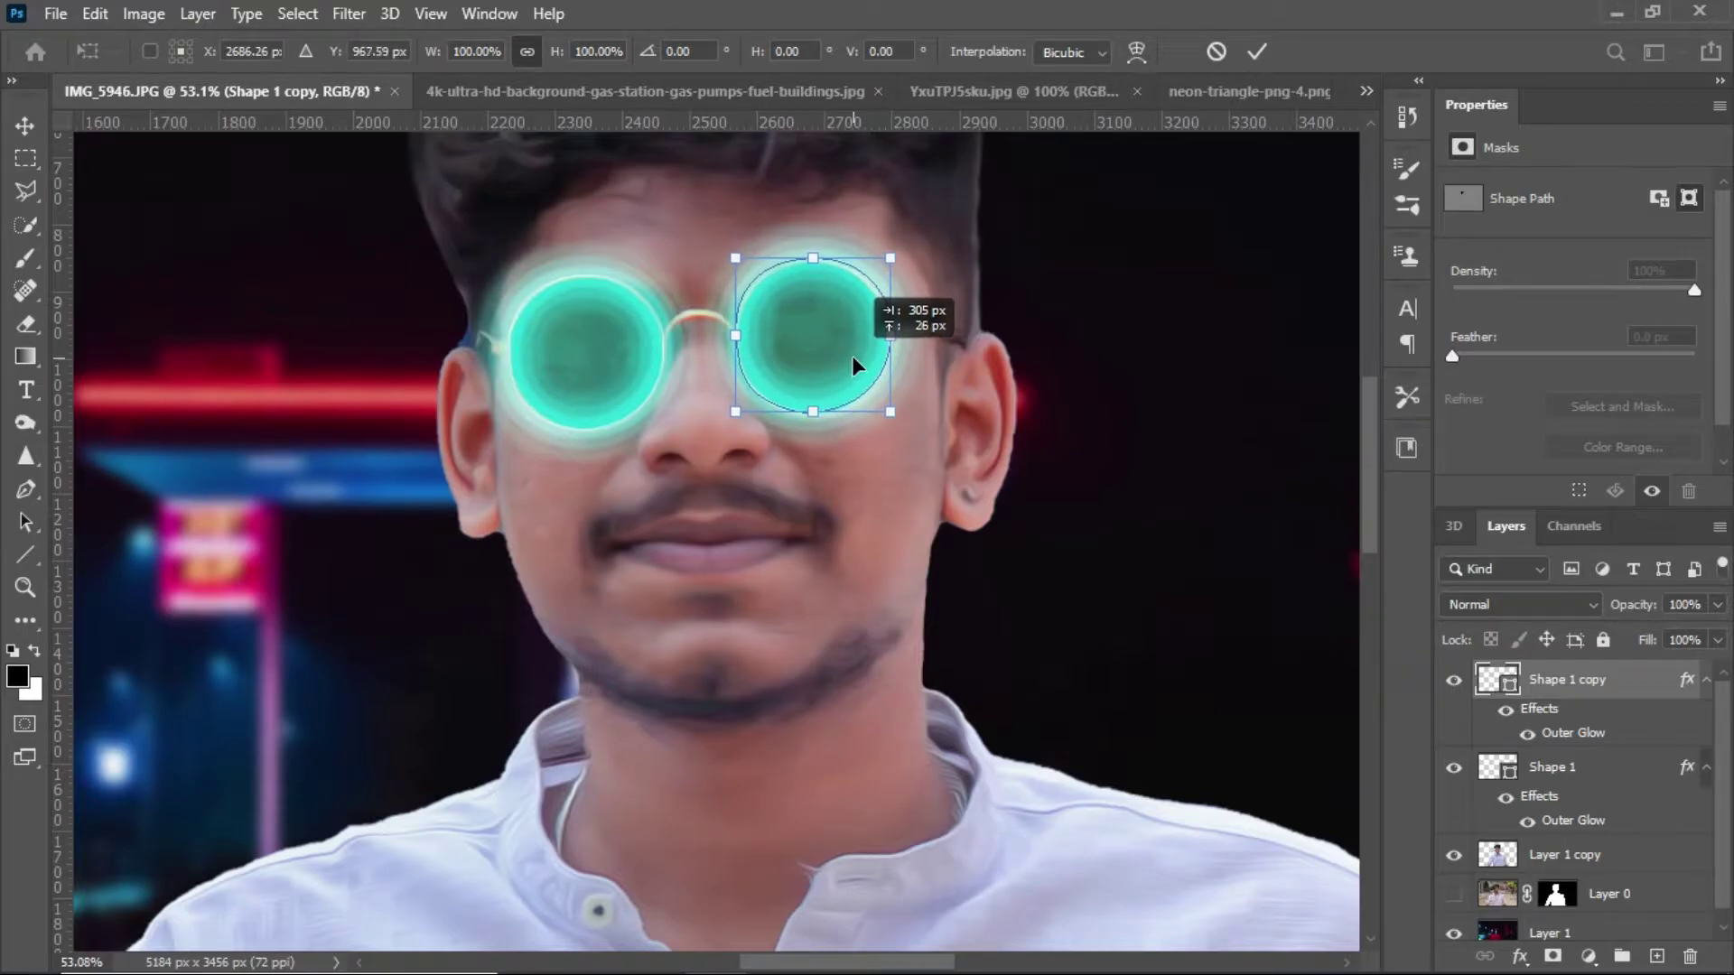
key("Return")
- Fit the whole composite on screen to review both glowing lenses
key("ctrl+0")
scroll(860, 432, "down", 1)
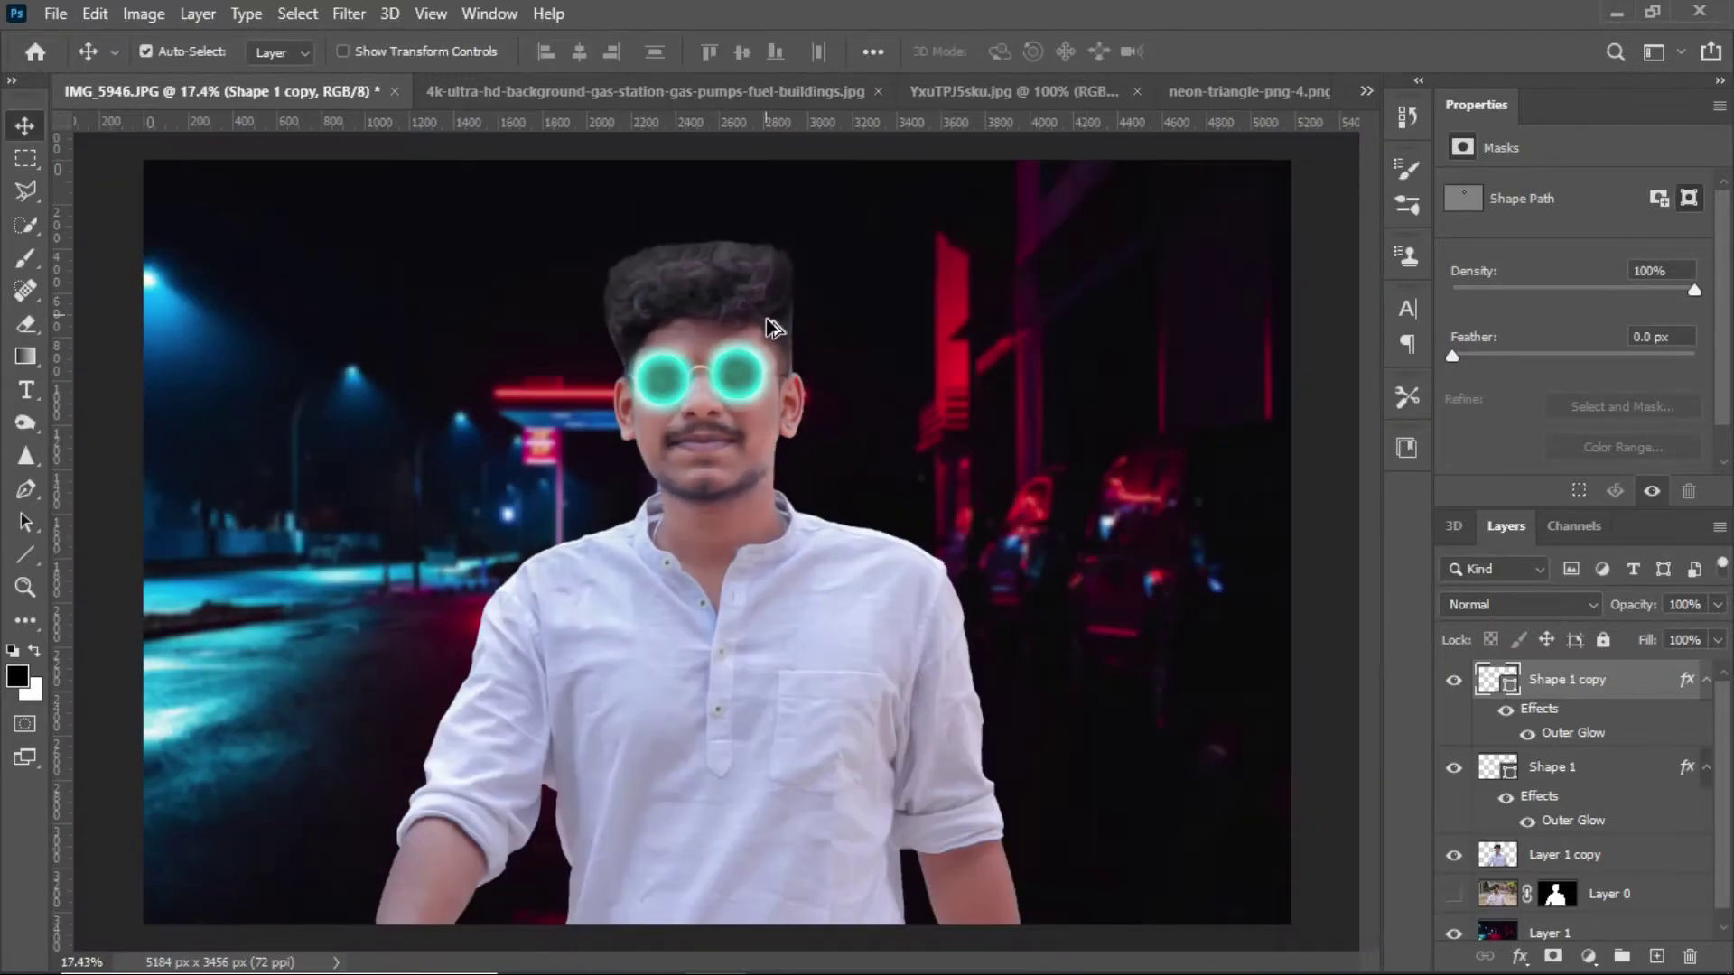
scroll(903, 470, "up", 2)
scroll(957, 506, "up", 2)
scroll(1009, 536, "up", 1)
scroll(1013, 496, "up", 1)
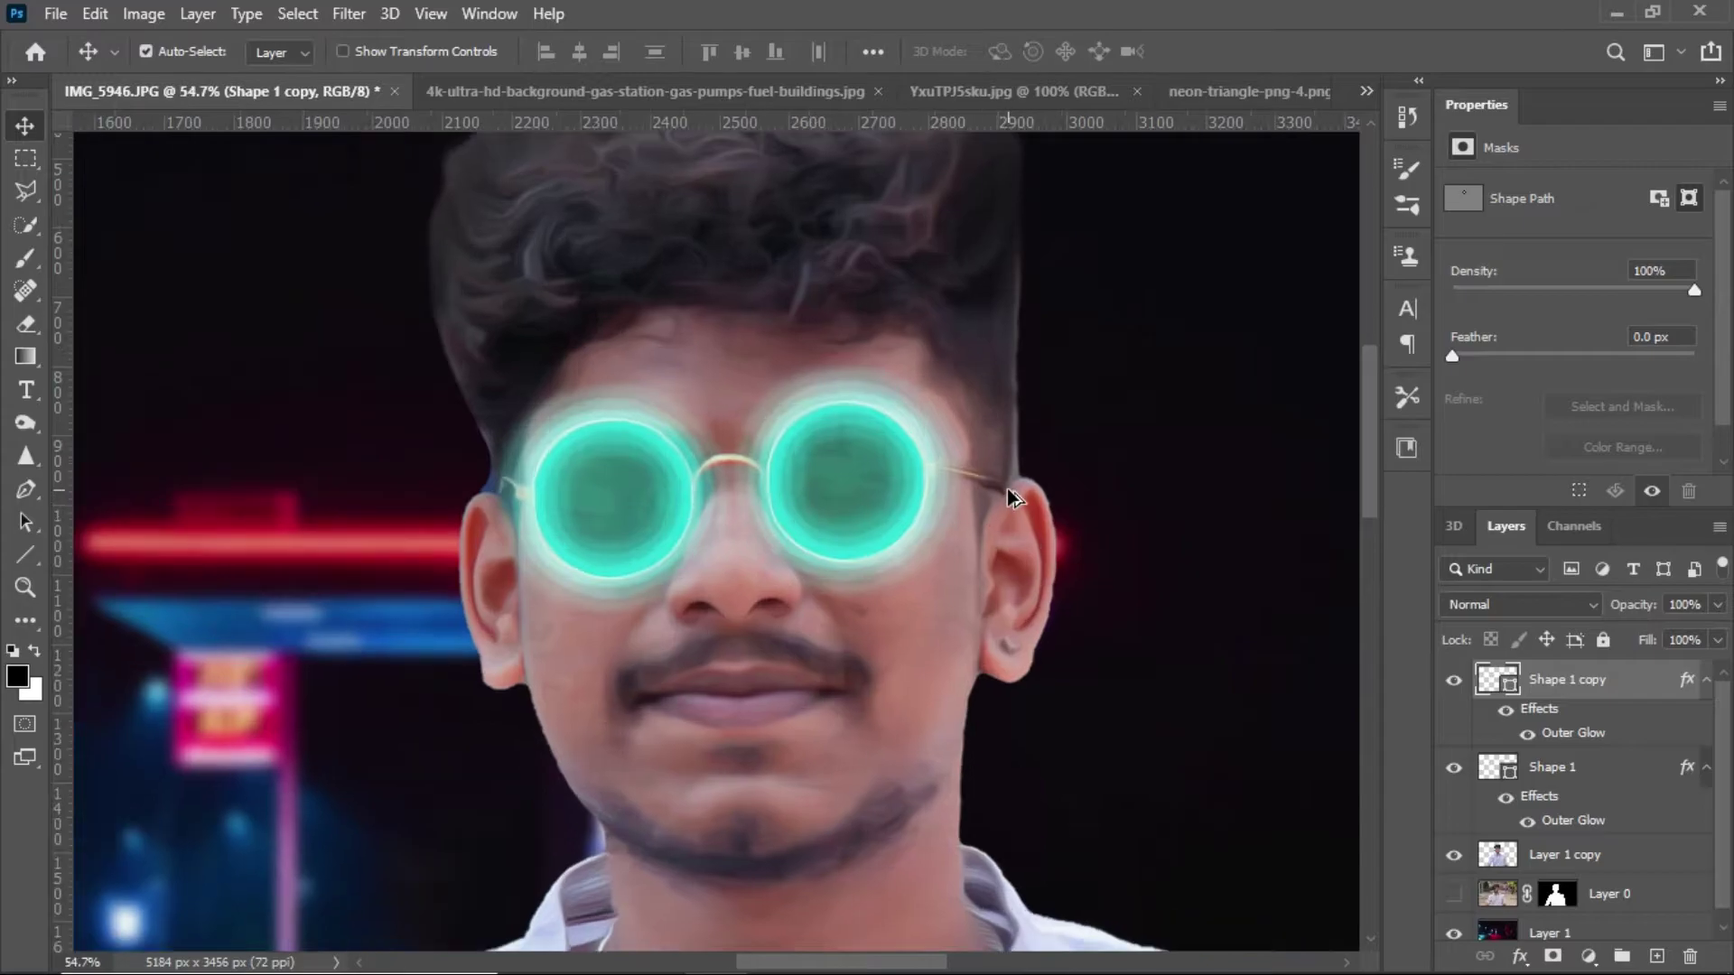
scroll(1039, 483, "down", 1)
scroll(903, 506, "down", 3)
scroll(760, 533, "up", 1)
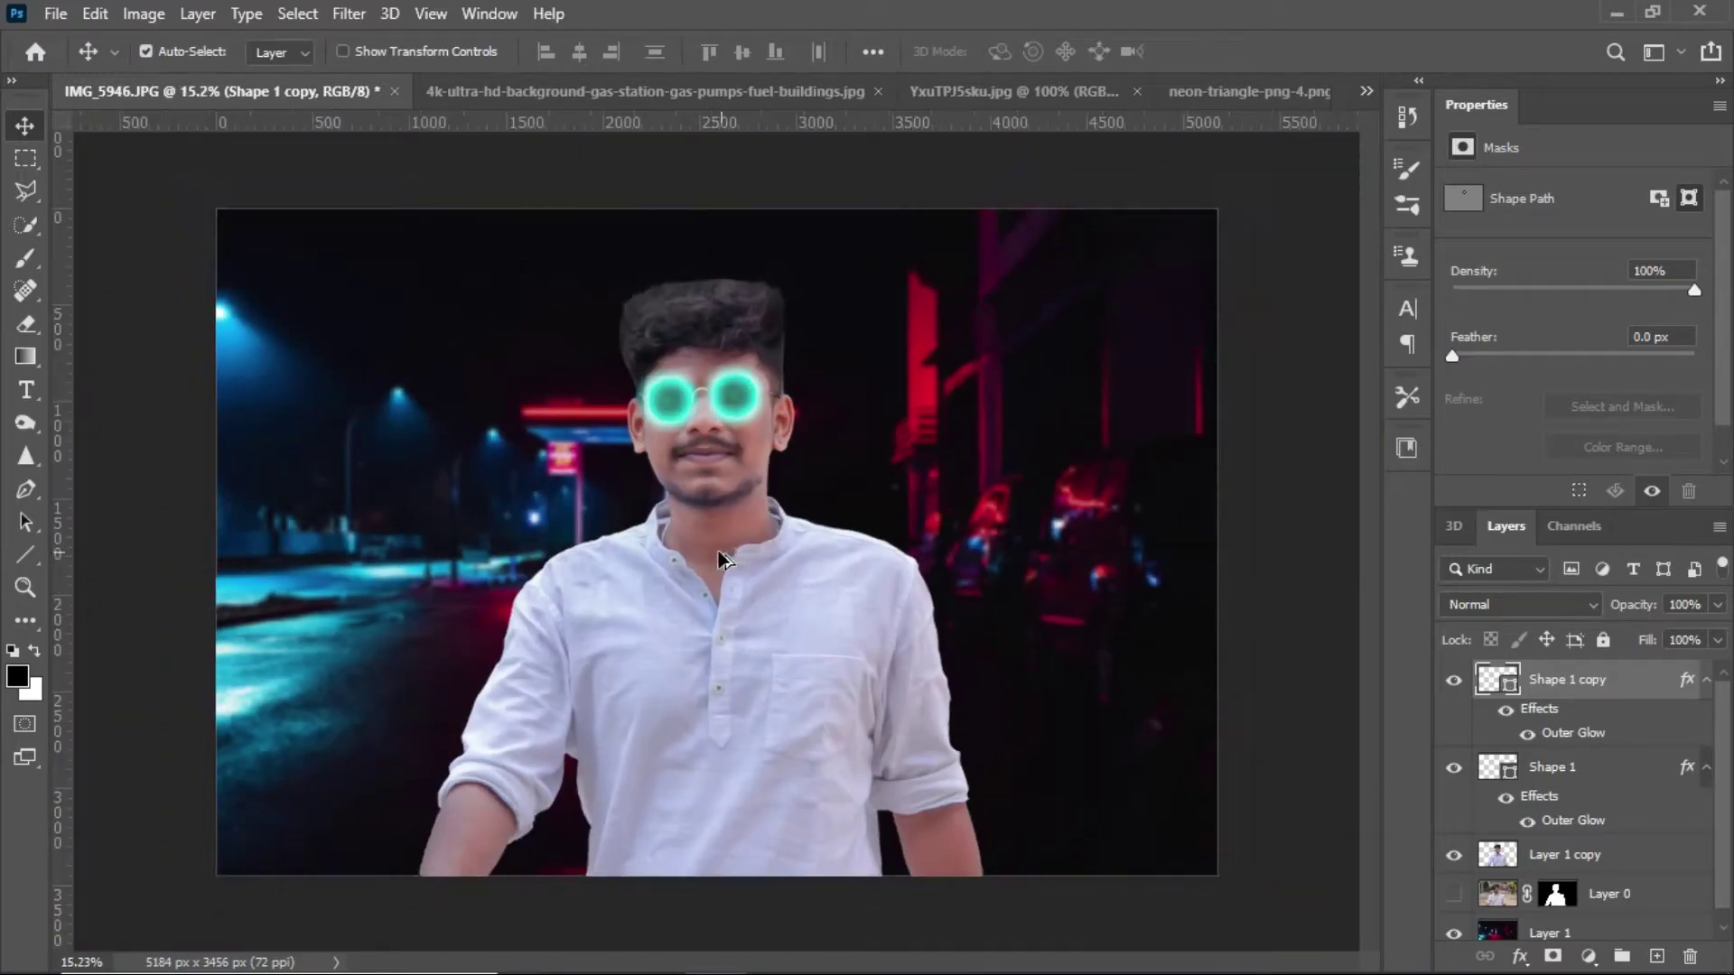
scroll(741, 546, "up", 1)
scroll(727, 553, "down", 1)
scroll(718, 555, "up", 1)
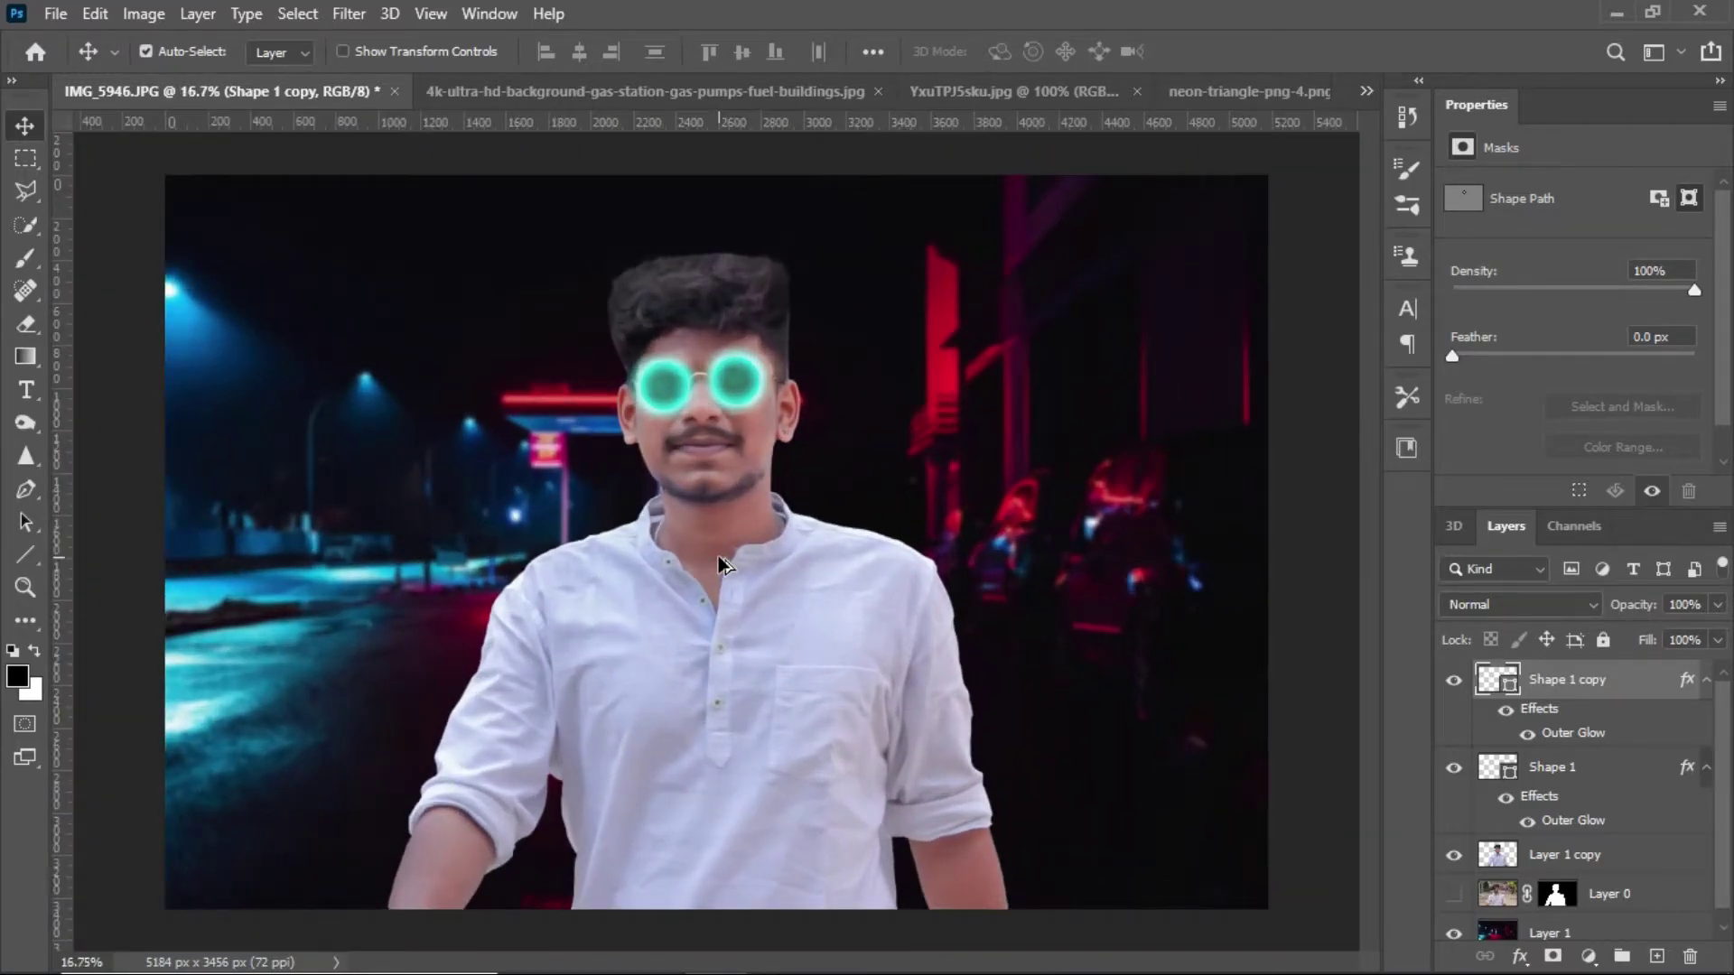
- Drag the neon triangle into the portrait, enlarging and centring it around the man
key("ctrl+shift+Tab")
left_click_drag(782, 465, 891, 585)
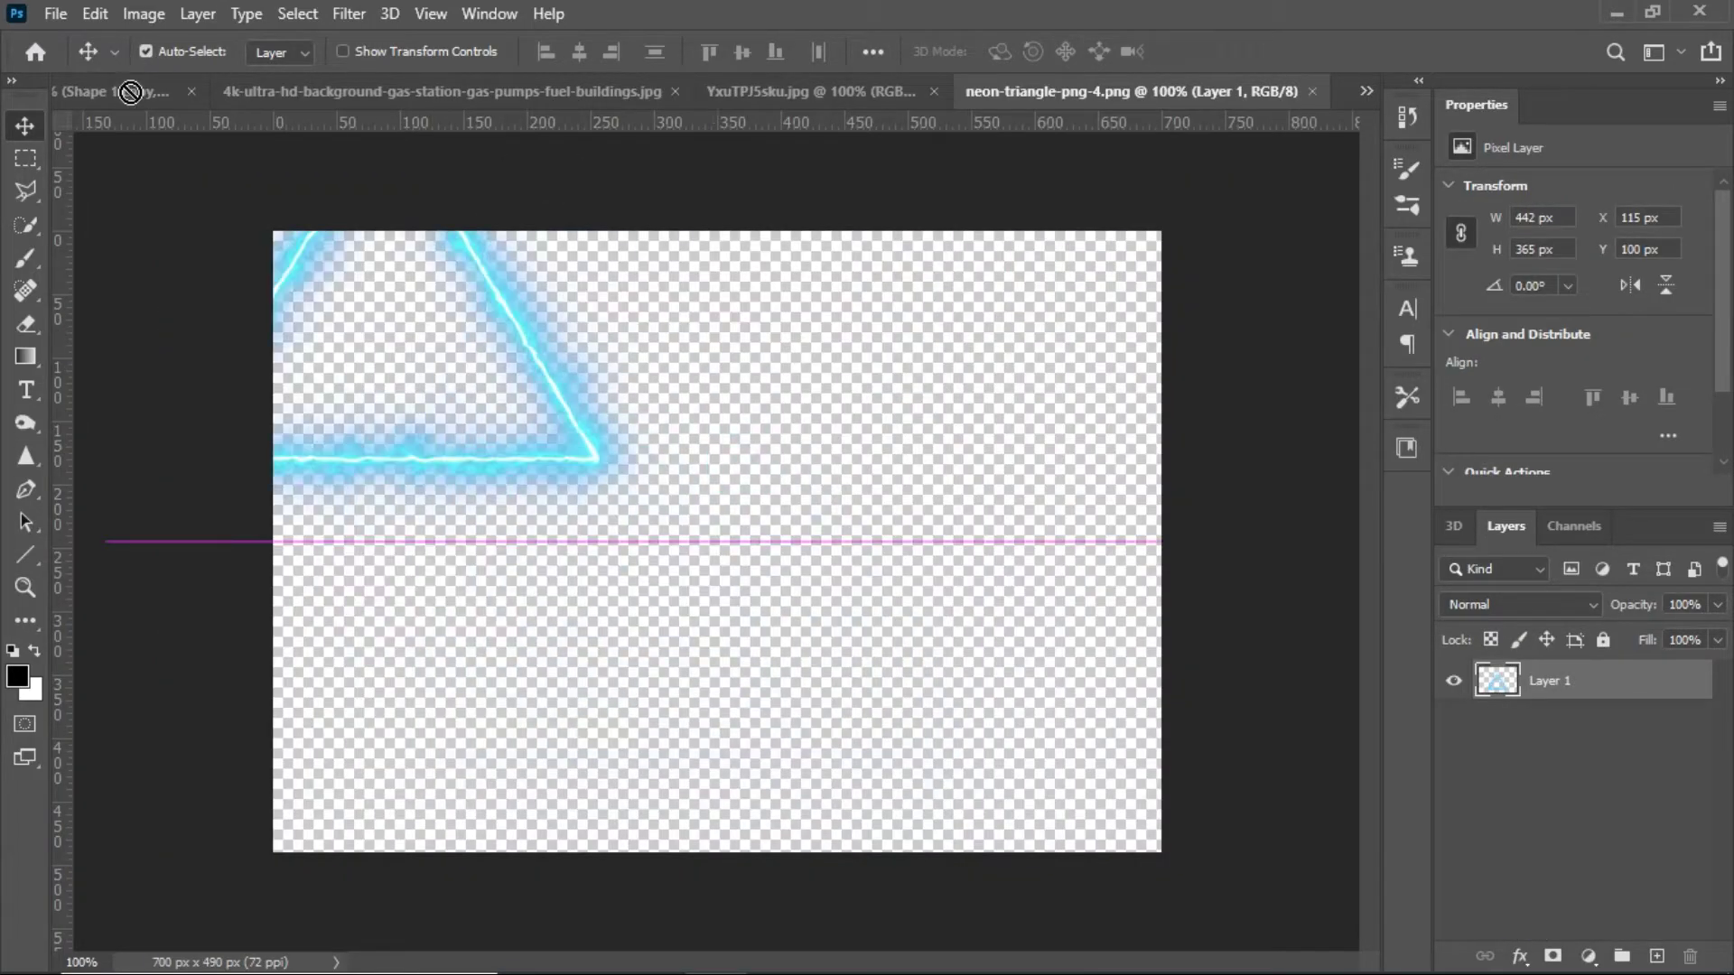
key("ctrl+t")
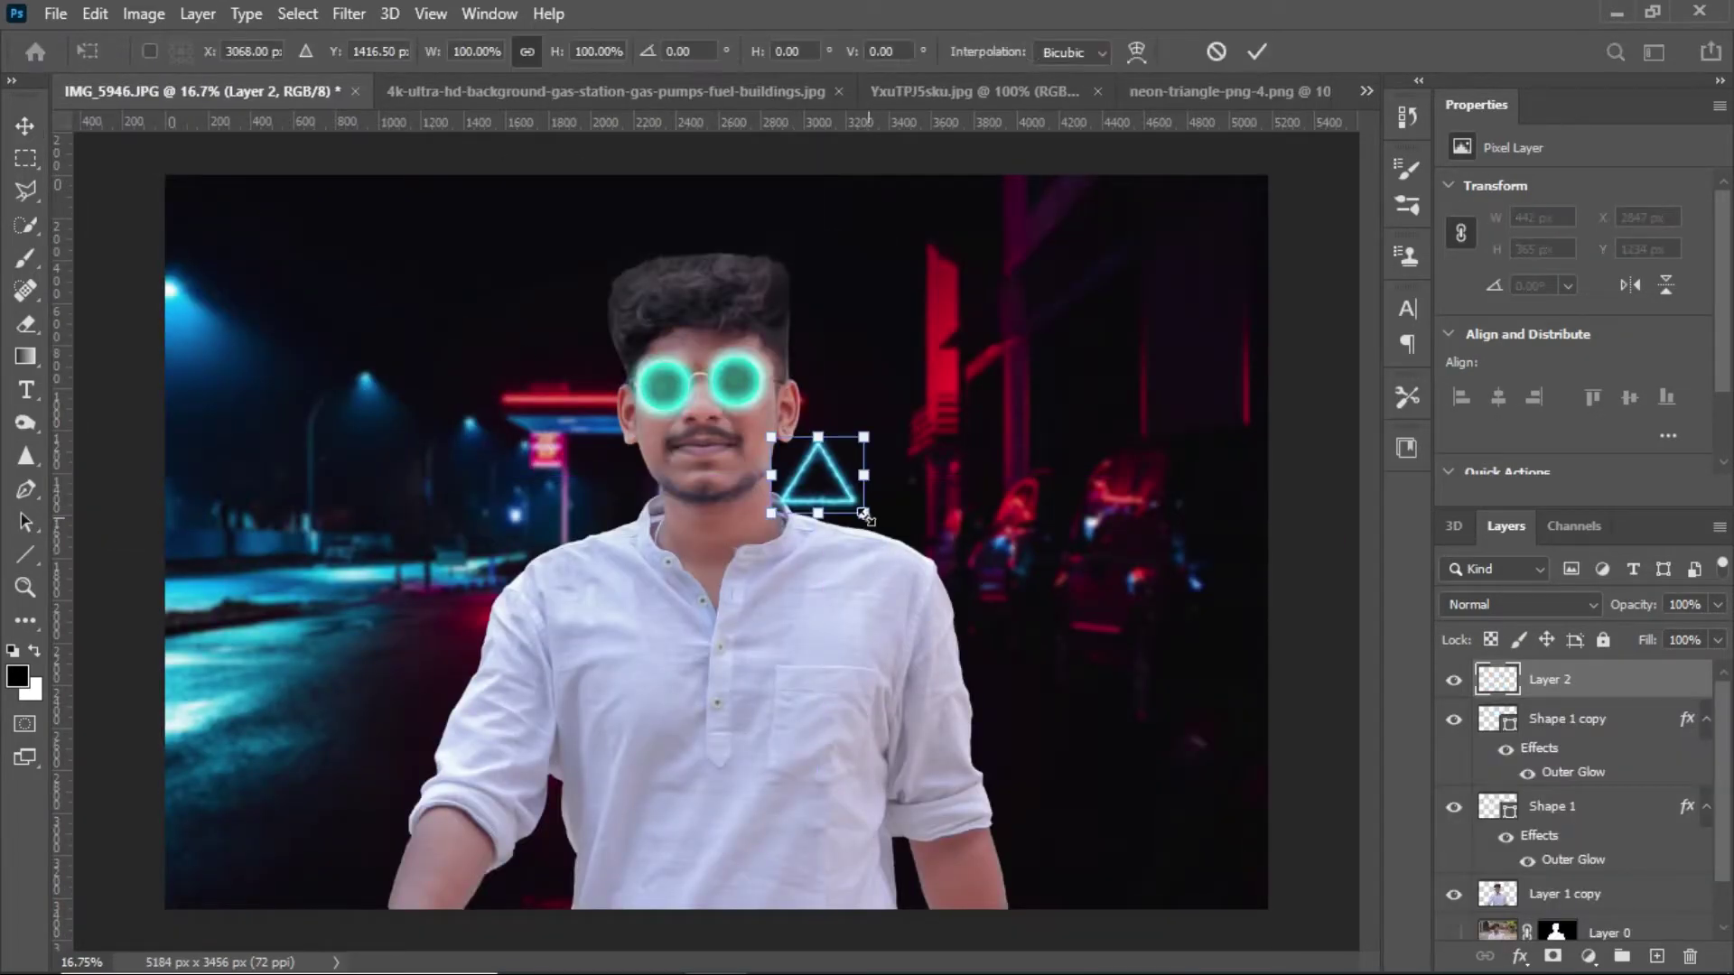
mouse_move(853, 501)
left_mouse_down()
mouse_move(957, 546)
mouse_move(1278, 822)
left_mouse_up()
left_click_drag(1203, 759, 855, 520)
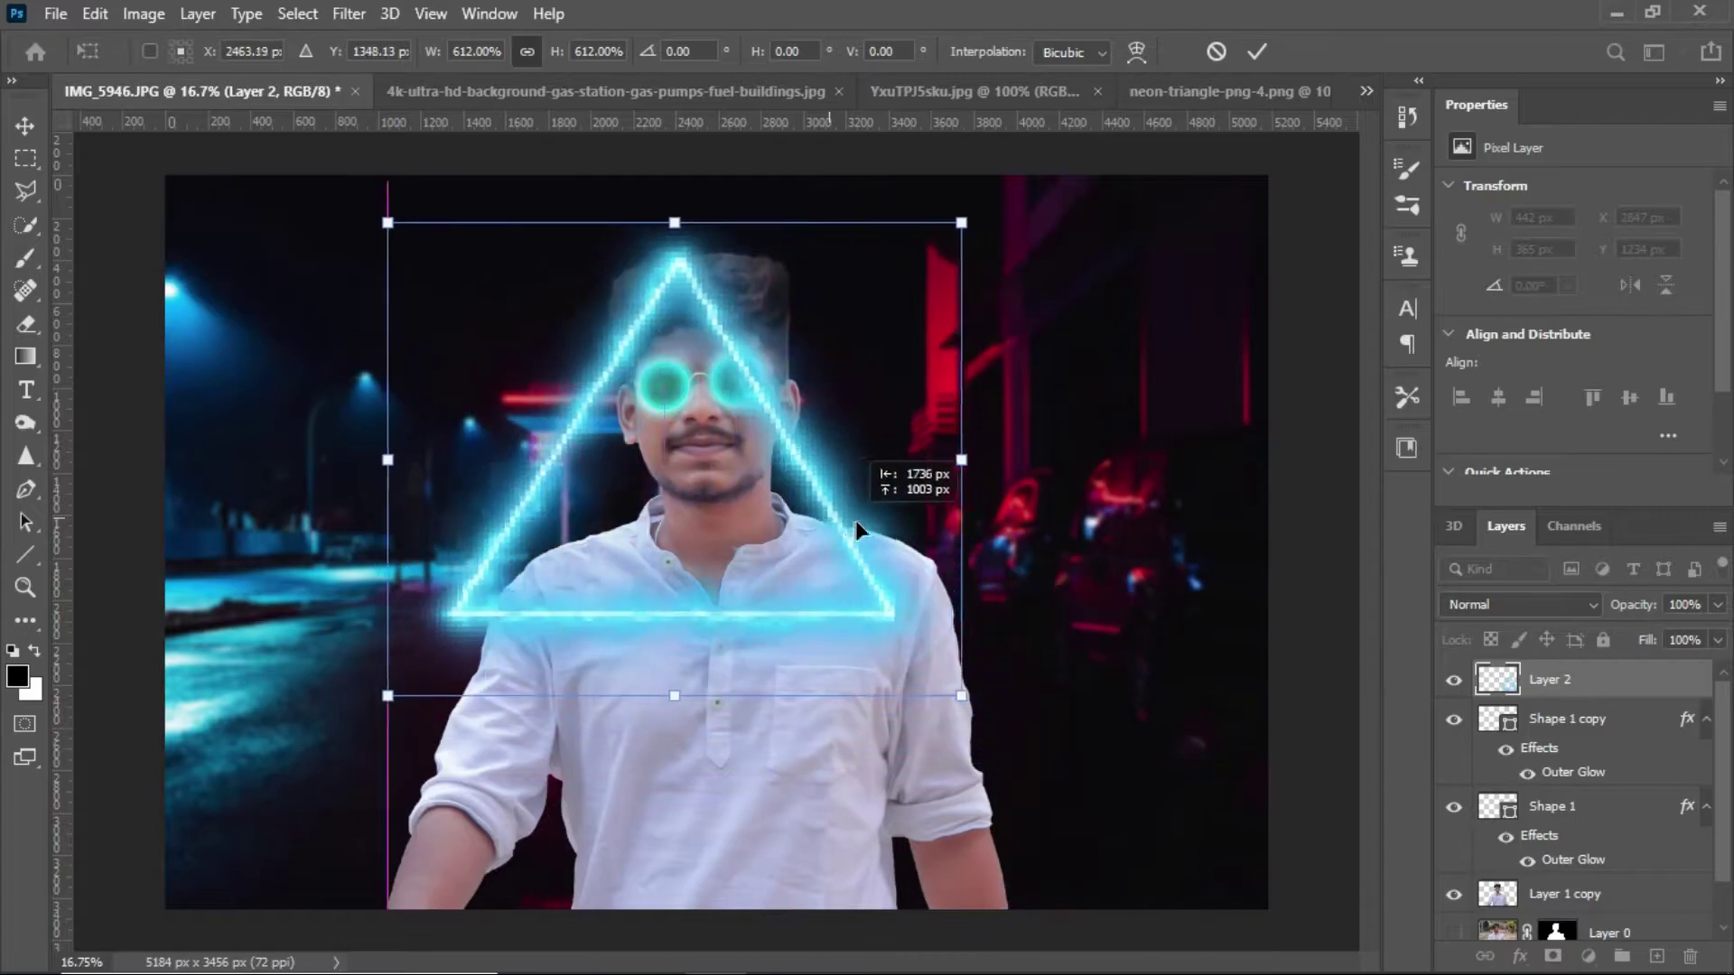
left_click_drag(975, 708, 1266, 930)
left_click_drag(1153, 794, 990, 703)
key("Return")
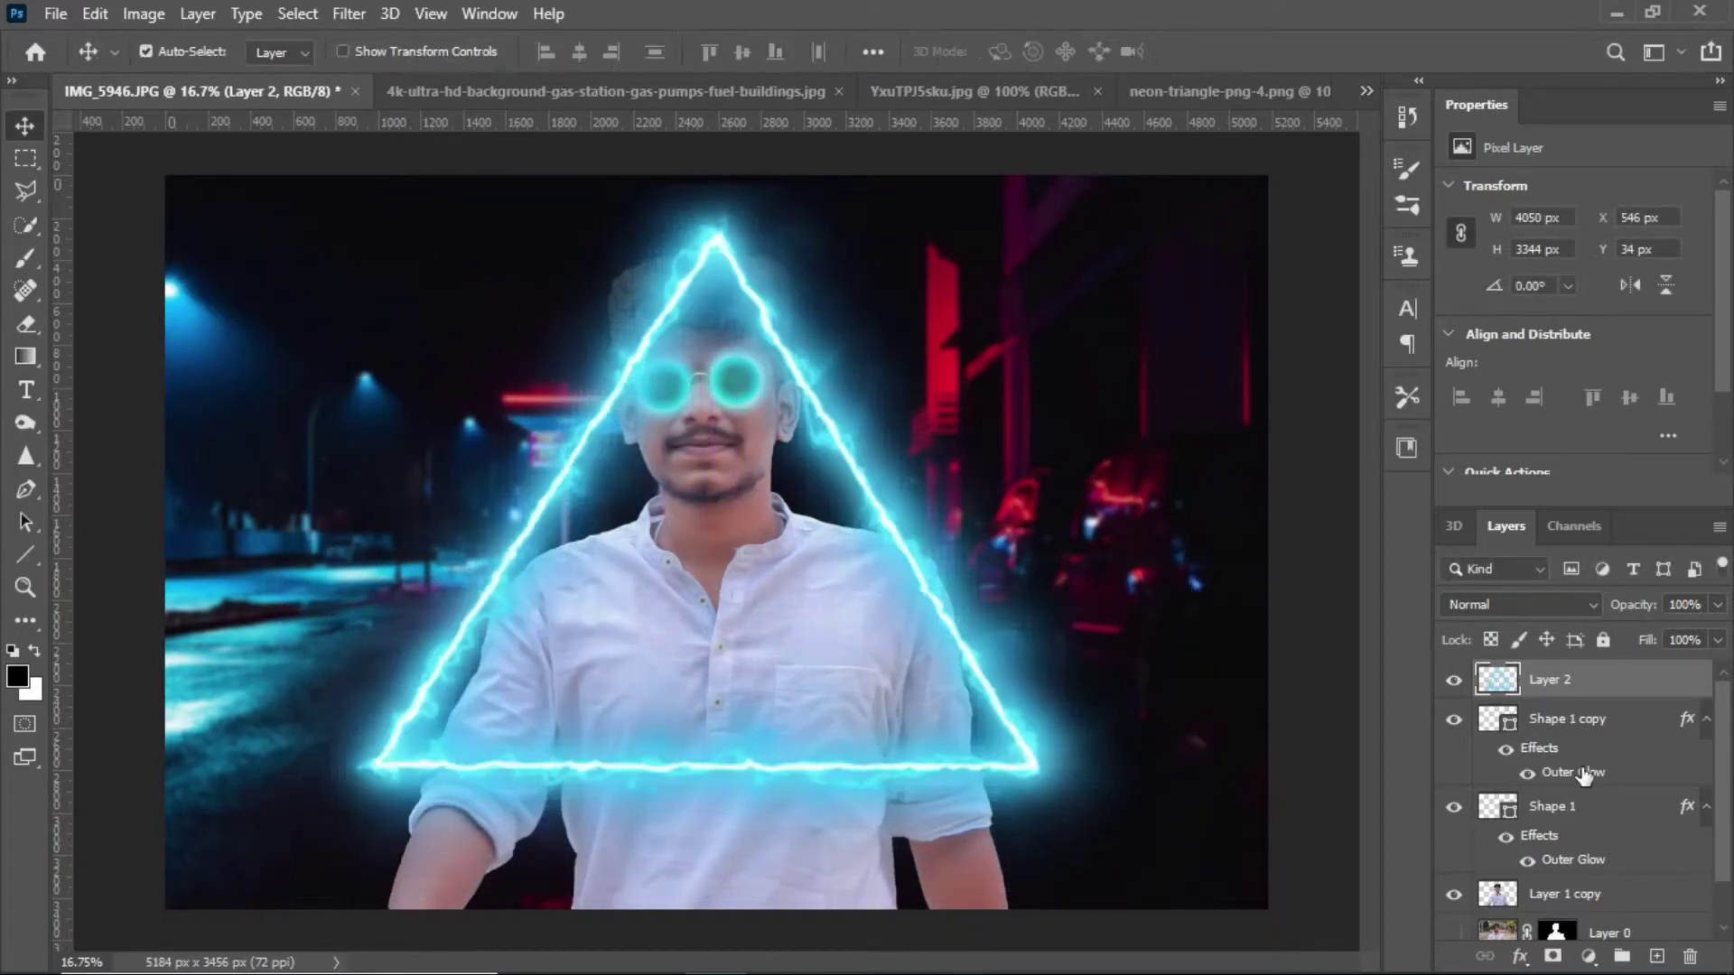
- Move the triangle layer below Layer 1 copy and scale it up slightly
left_click_drag(1576, 682, 1589, 914)
key("ctrl+t")
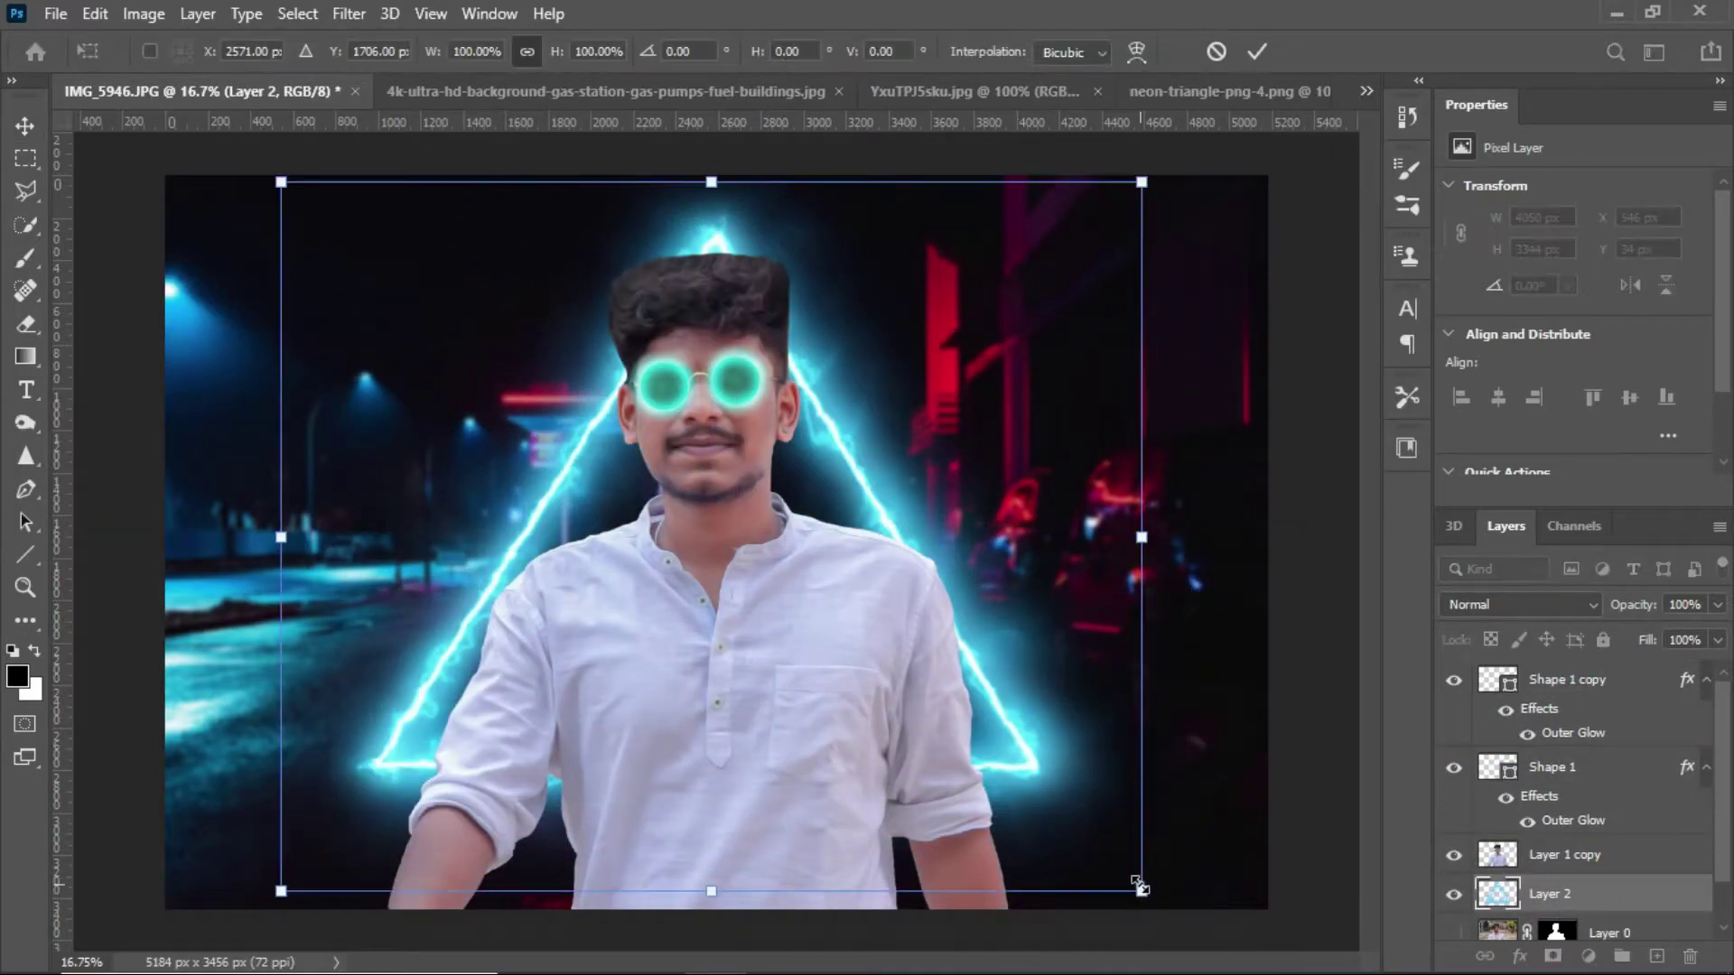
mouse_move(1142, 892)
left_mouse_down()
mouse_move(1165, 832)
mouse_move(1174, 871)
left_mouse_up()
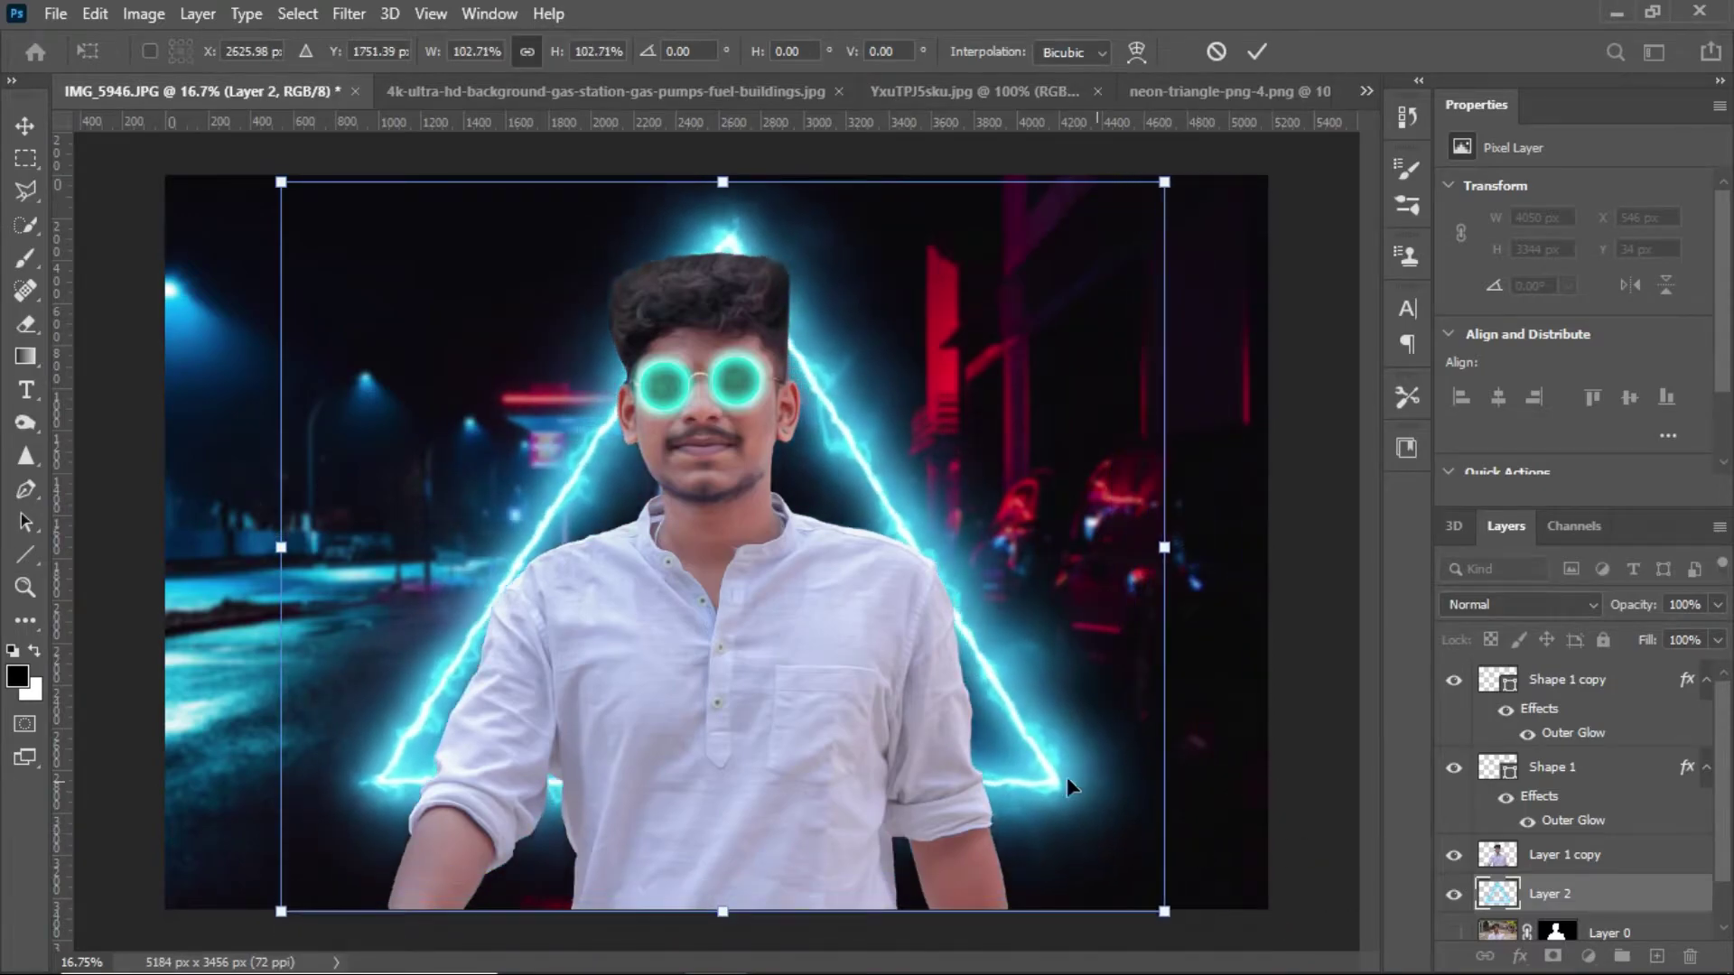
mouse_move(1042, 707)
left_mouse_down()
mouse_move(1035, 789)
mouse_move(1046, 752)
left_mouse_up()
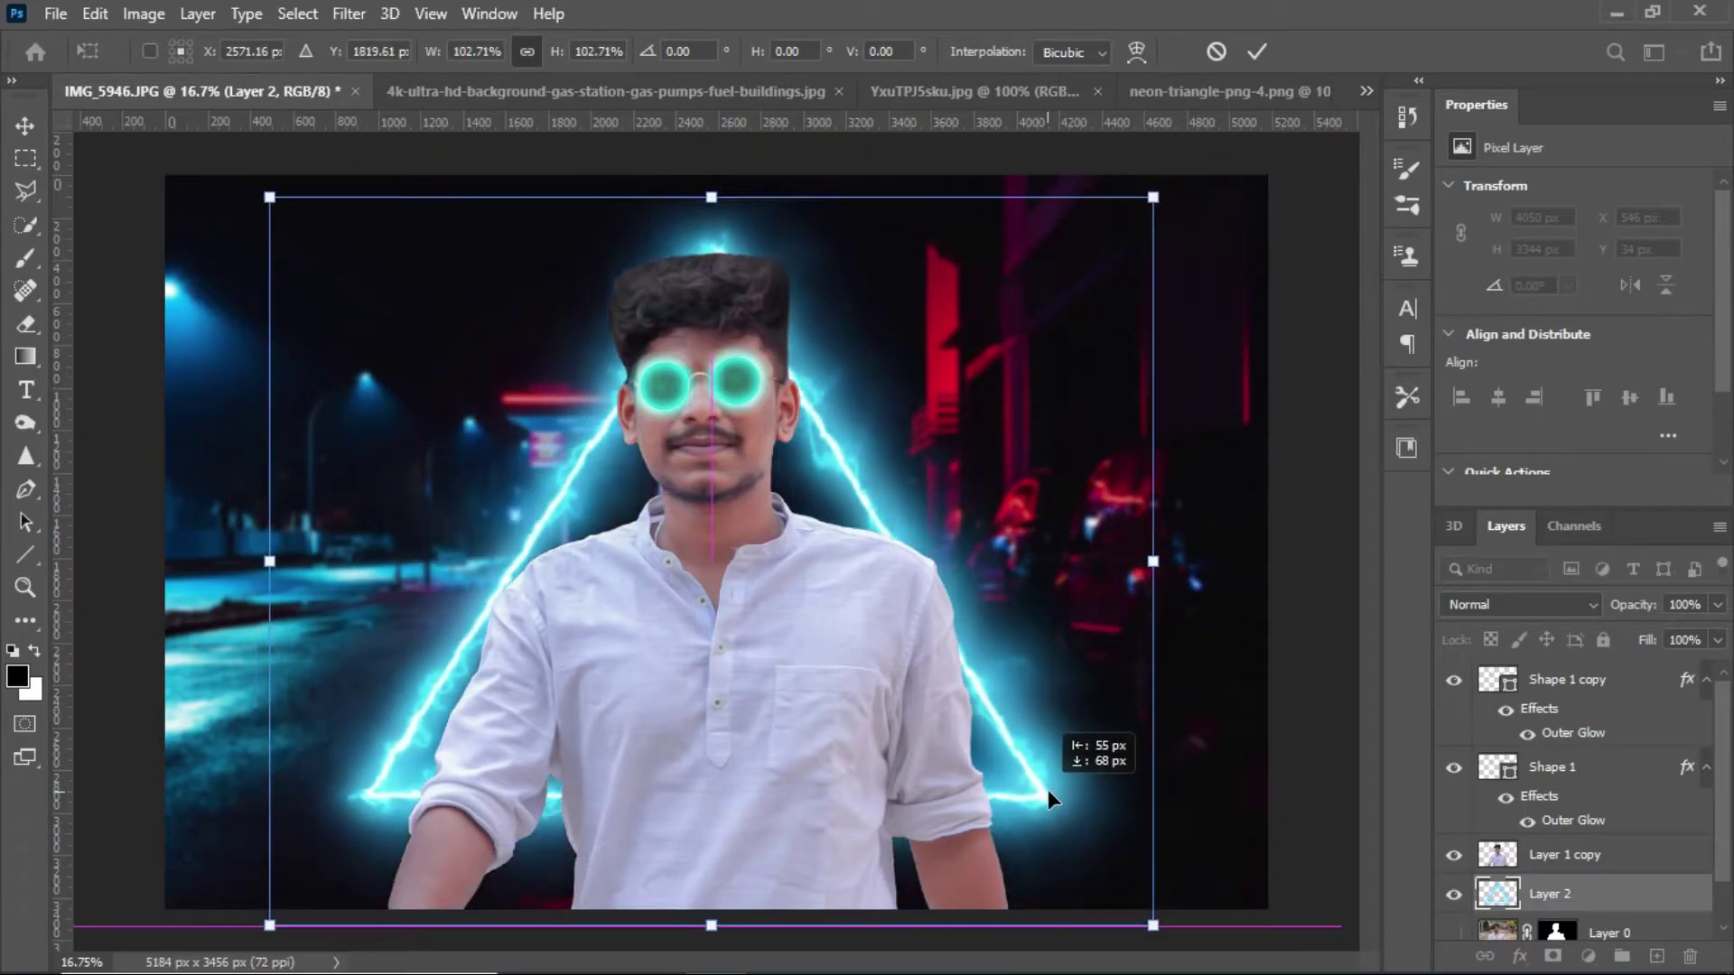
key("Return")
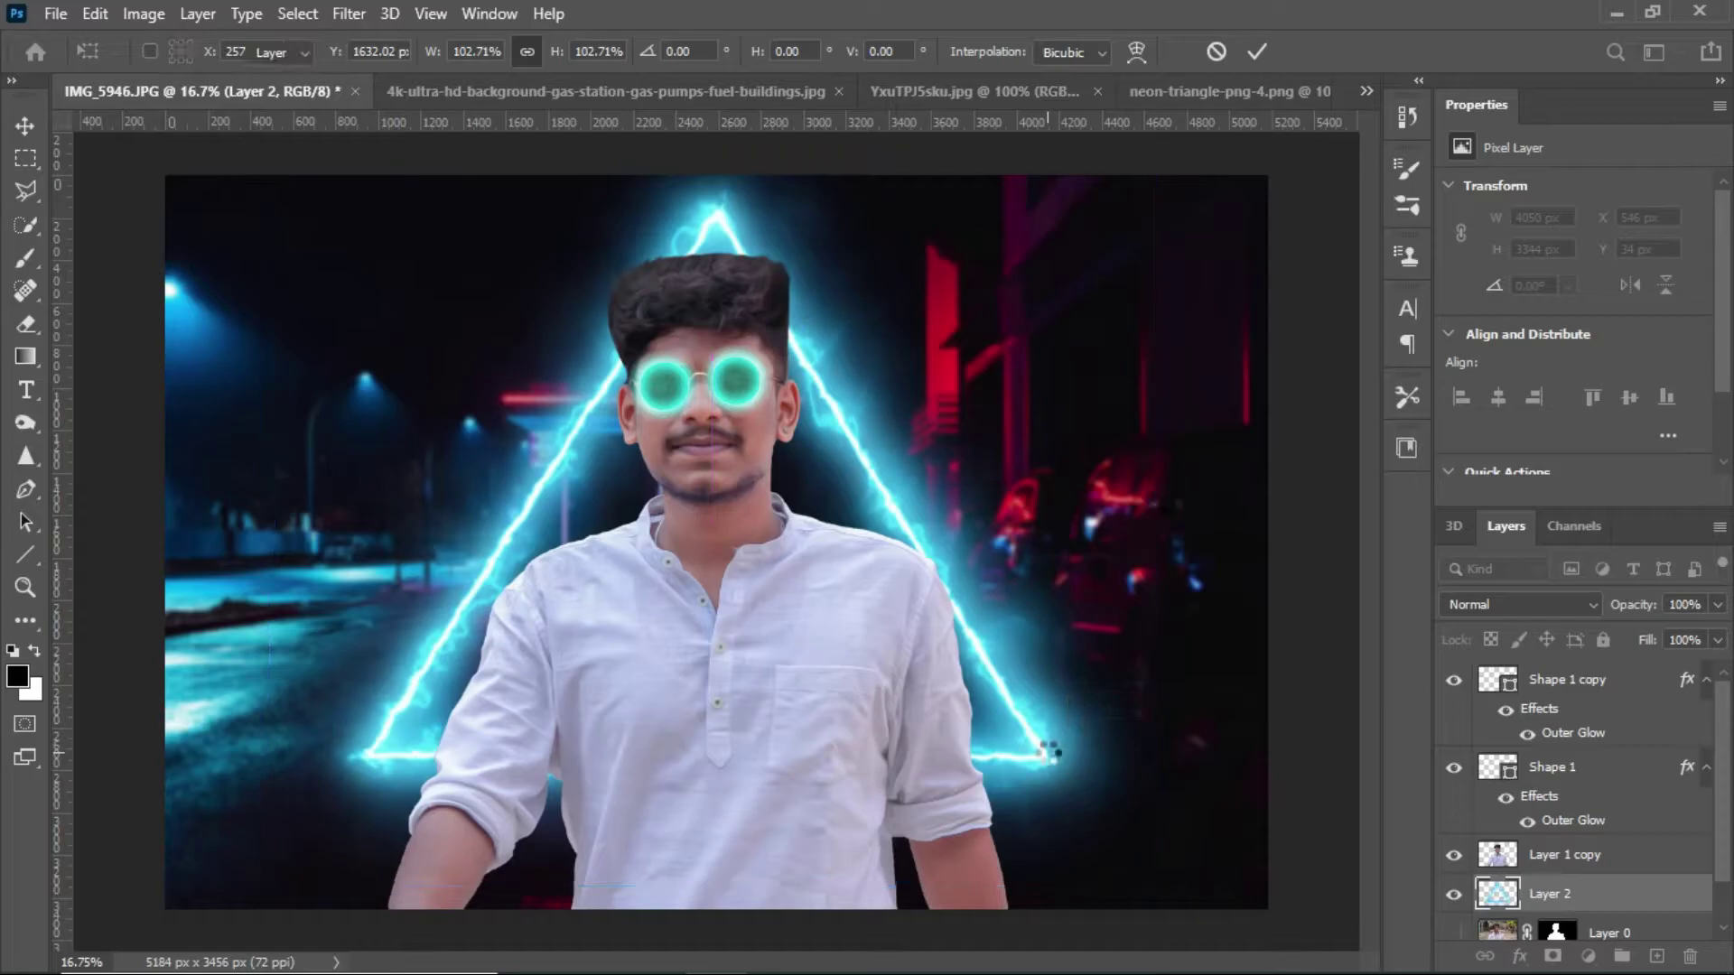
- Bring the smoke image into the composite as Layer 3
key("ctrl+minus")
left_click(983, 90)
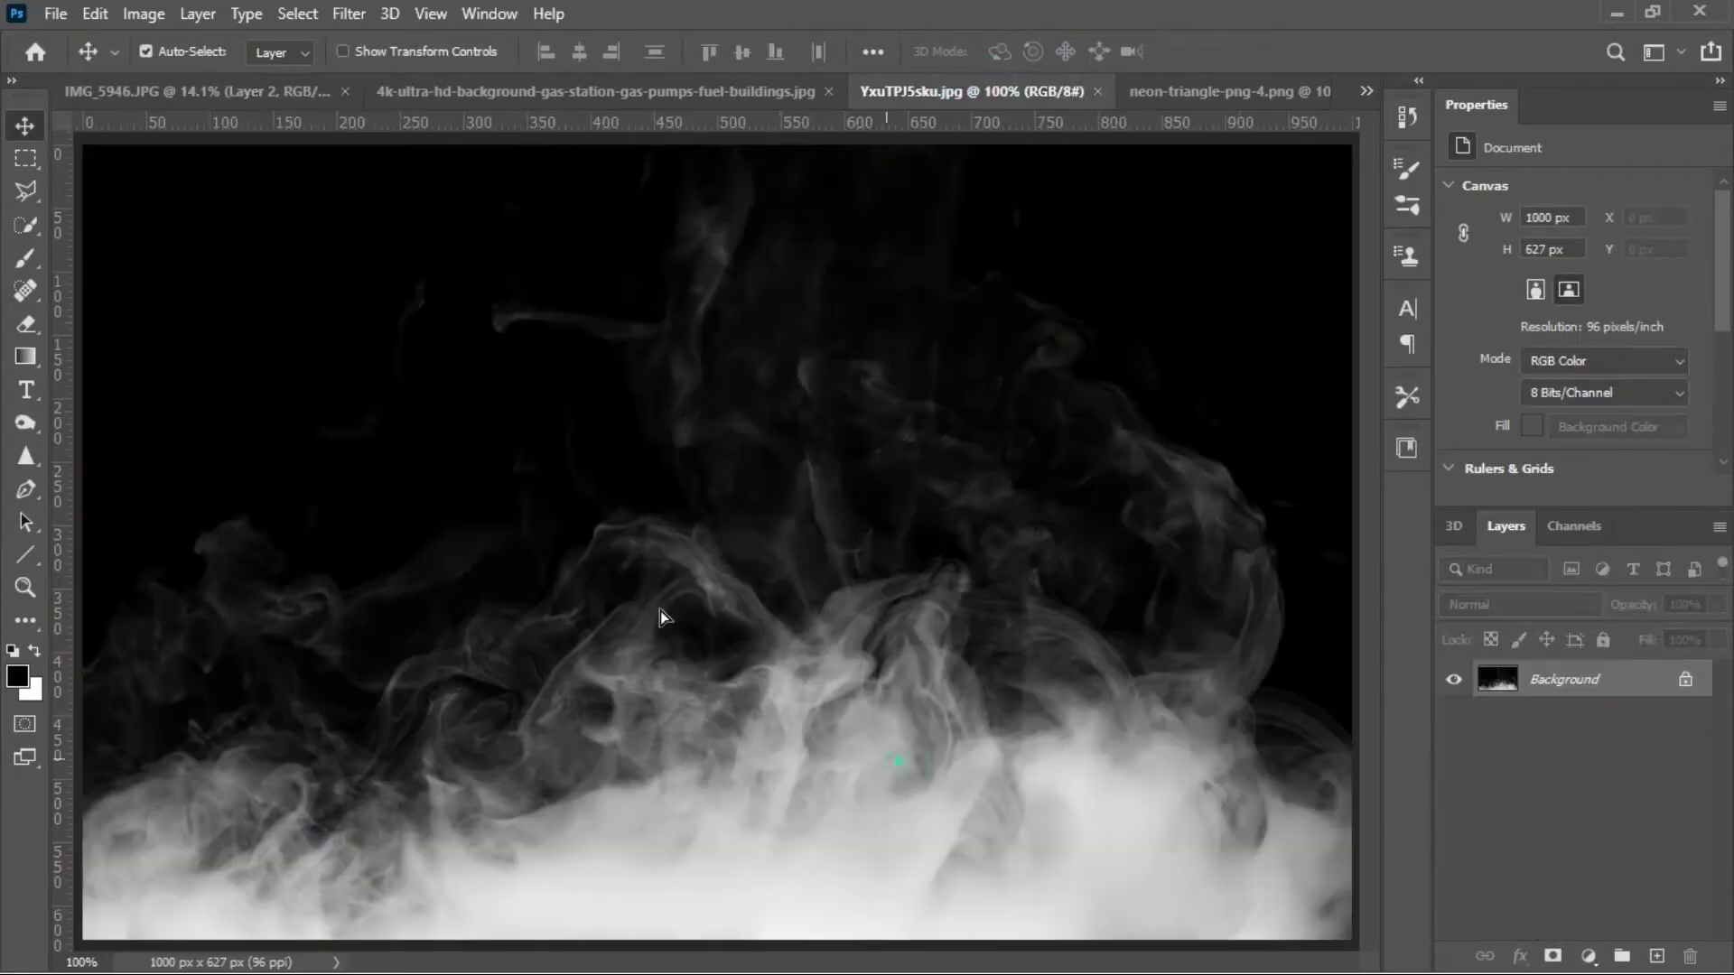
mouse_move(660, 614)
left_mouse_down()
mouse_move(468, 439)
mouse_move(391, 583)
mouse_move(1174, 883)
mouse_move(1192, 913)
left_mouse_up()
key("ctrl+t")
- Stretch the smoke layer over the canvas and try Screen blending at lower opacity
left_click_drag(1061, 774, 1058, 540)
key("Return")
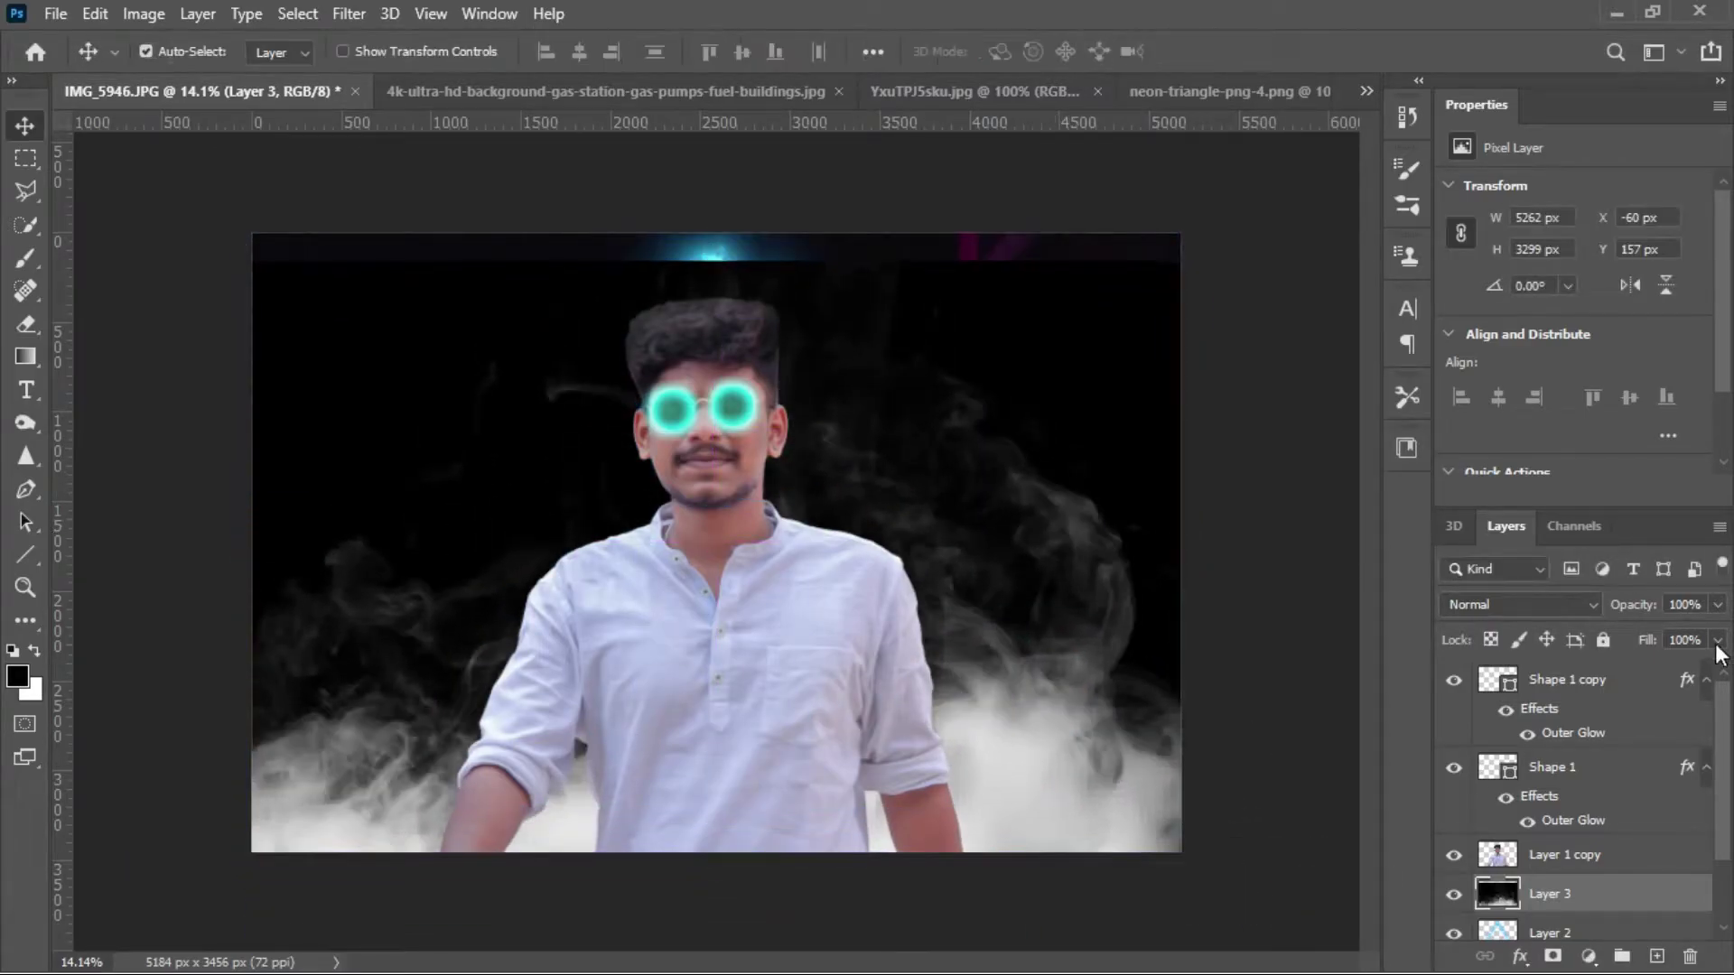
left_click(1522, 604)
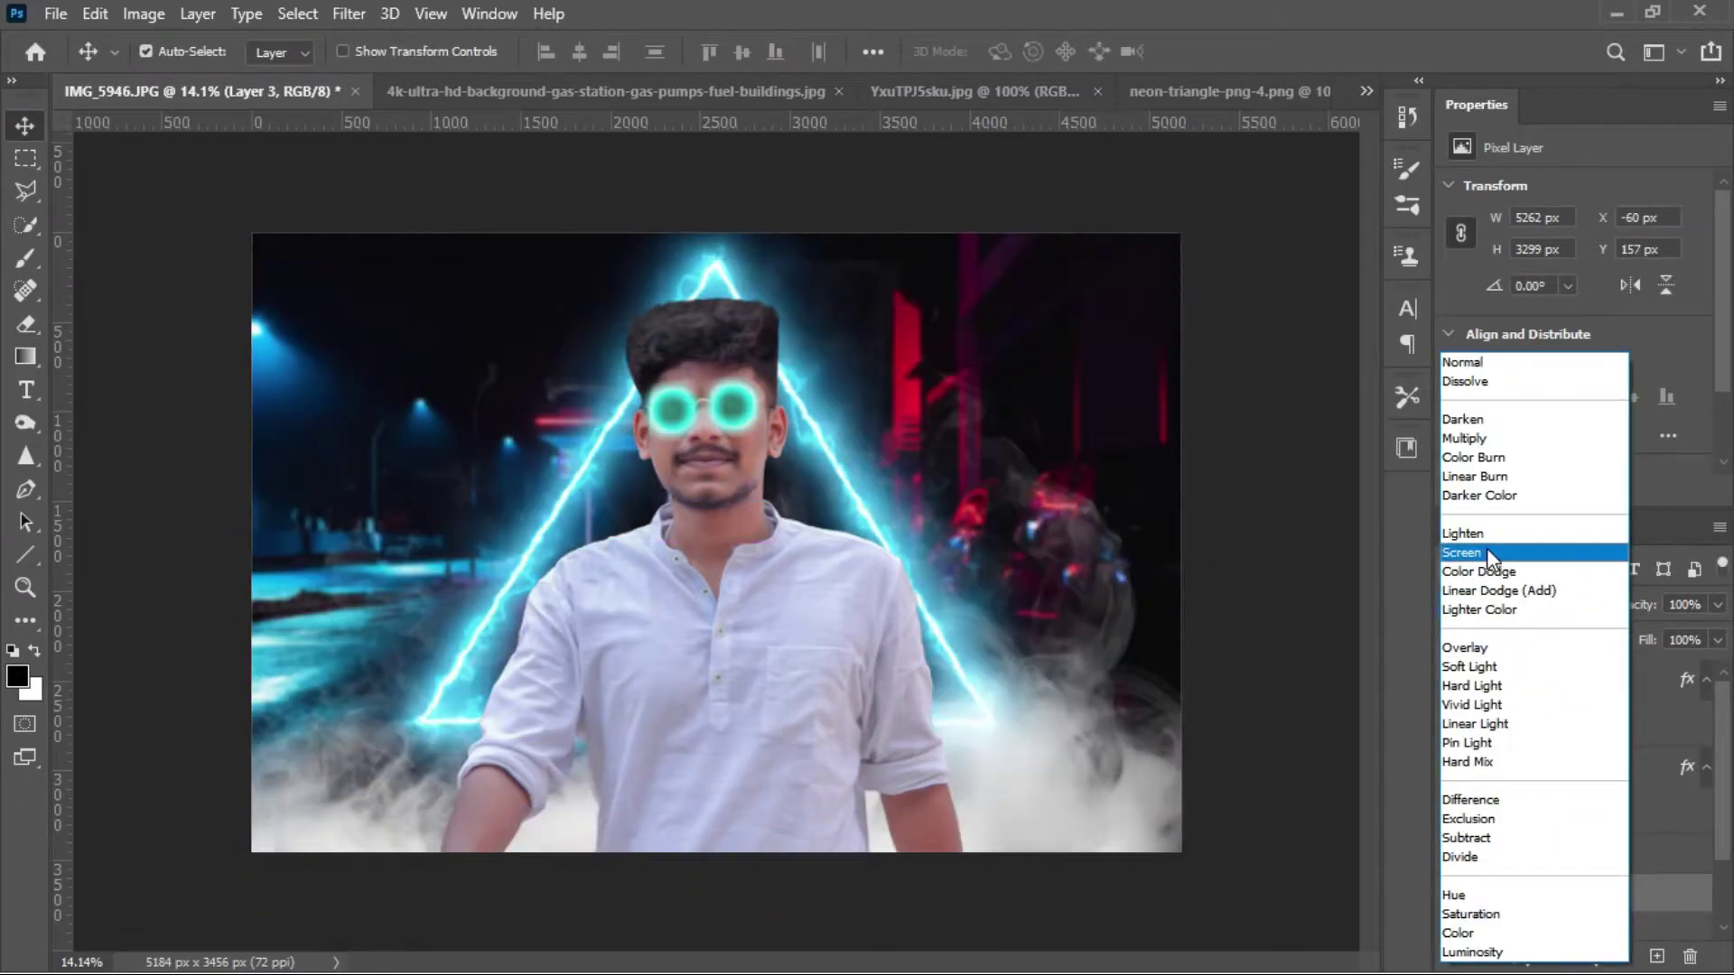
left_click(1487, 549)
key("5")
key("4")
- Switch the smoke layer to Lighten blending at 79% opacity
left_click(1575, 608)
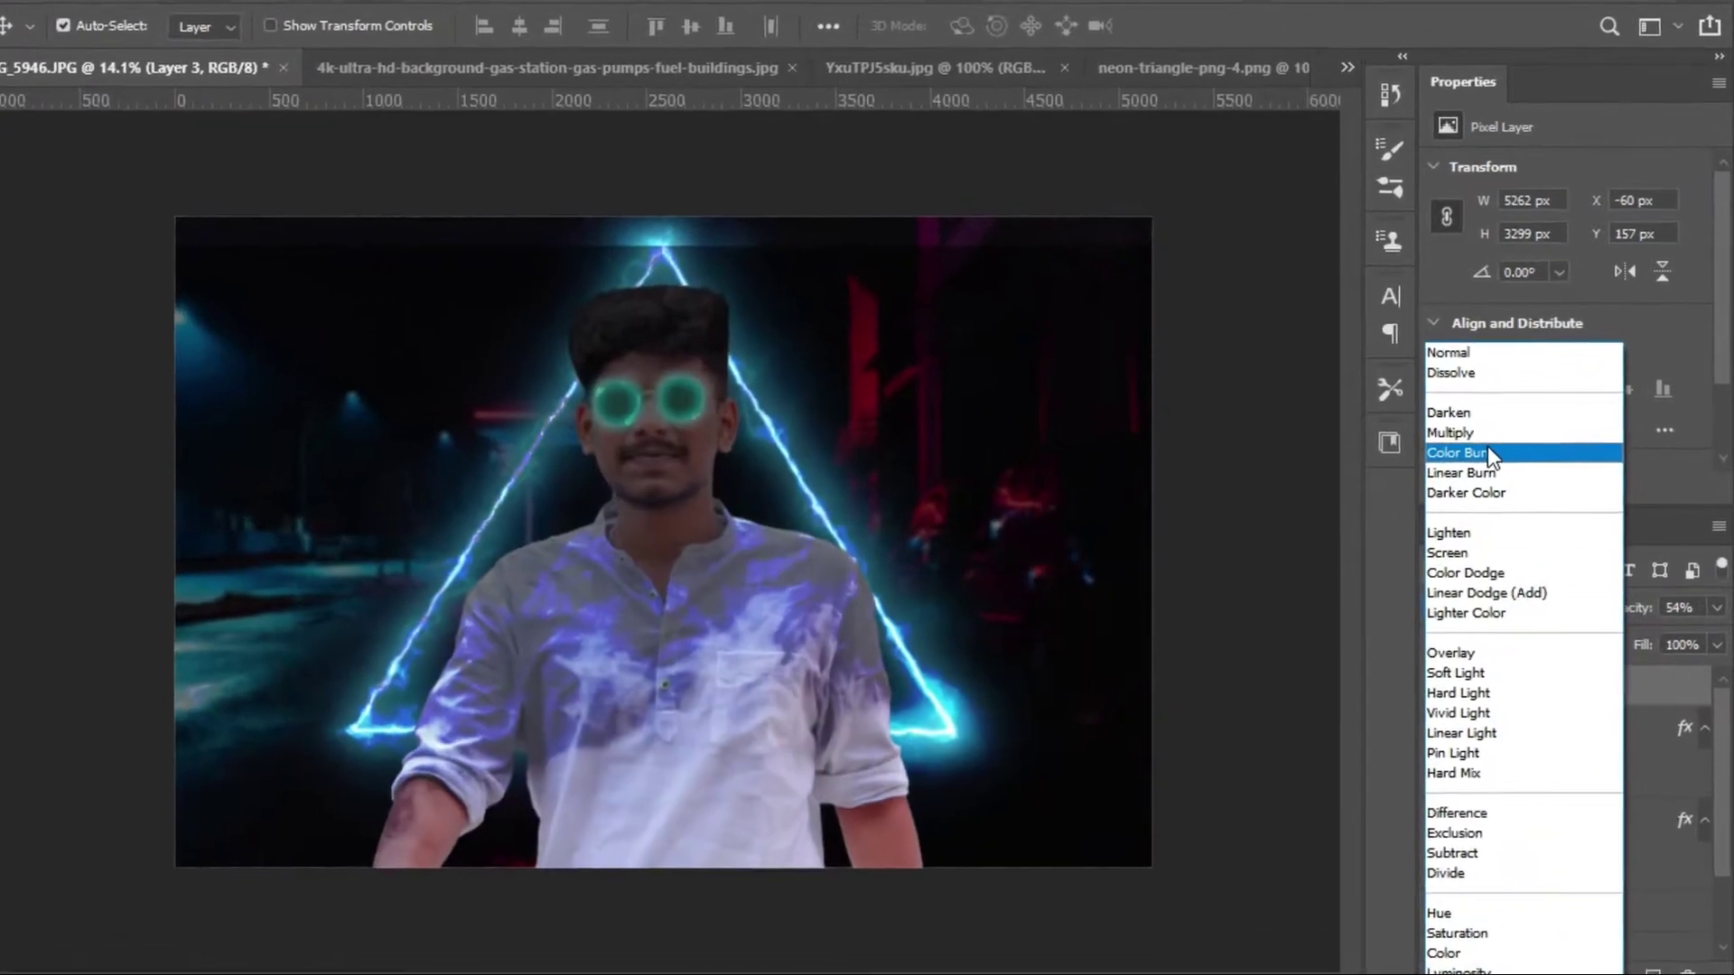
key("Down")
key("Down")
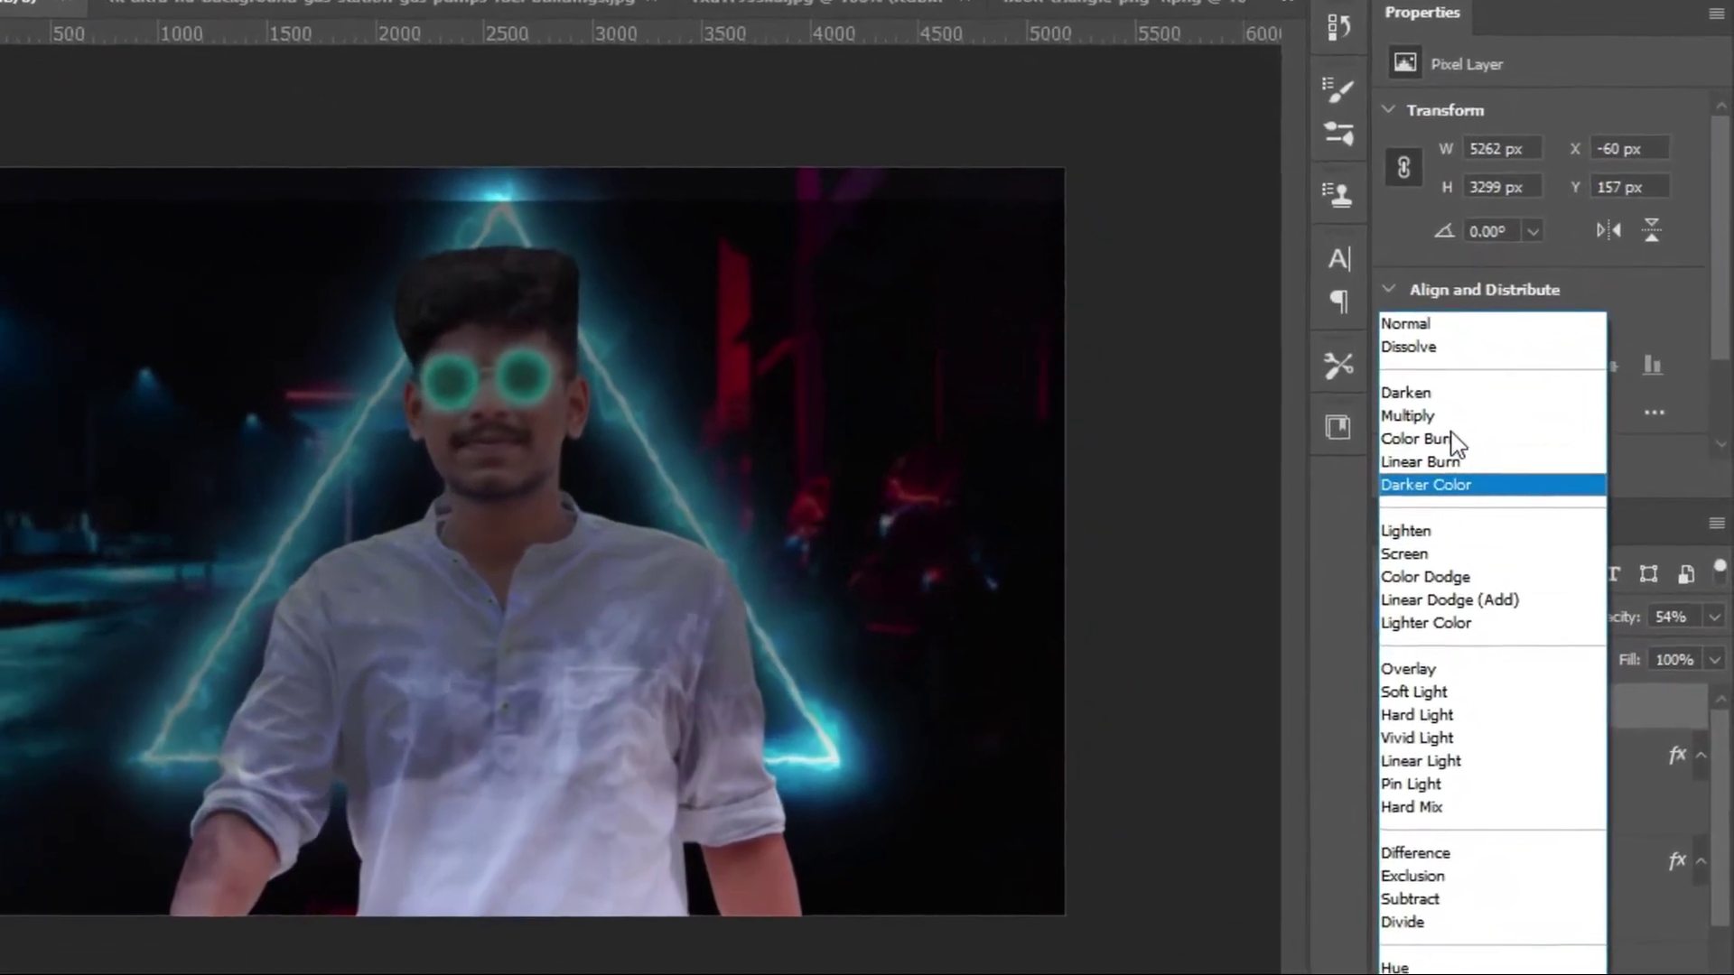
key("Down")
key("Down")
key("Up")
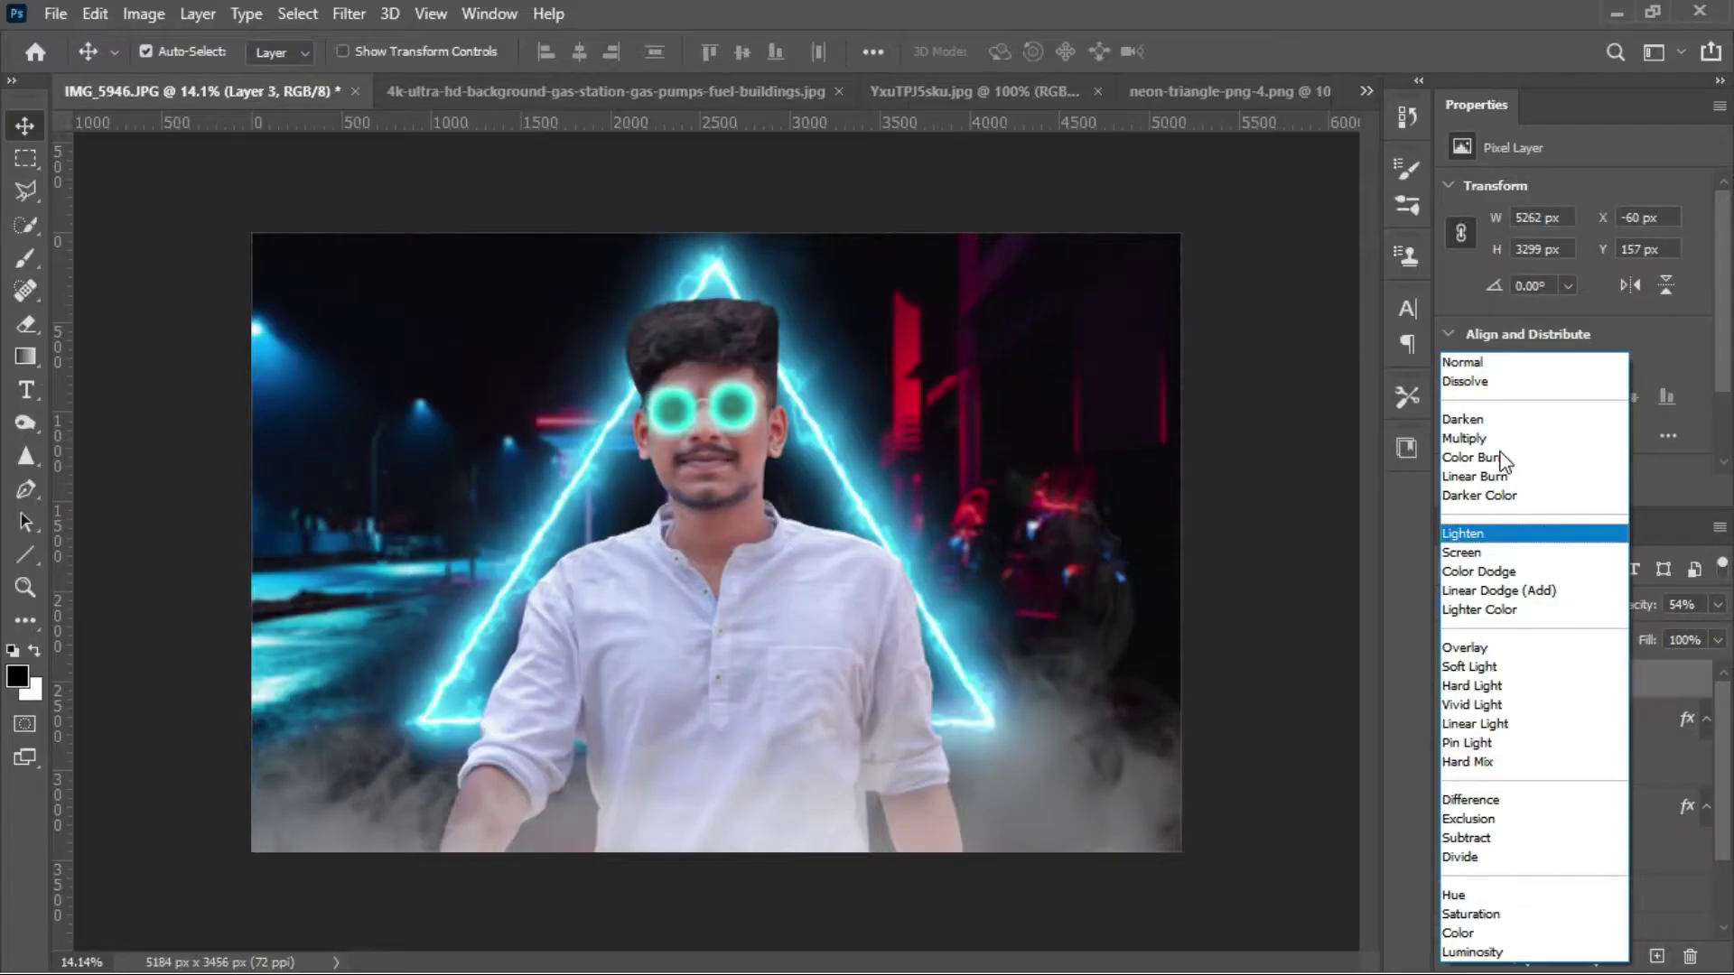
key("Return")
left_click(1718, 604)
left_click_drag(1663, 632, 1692, 636)
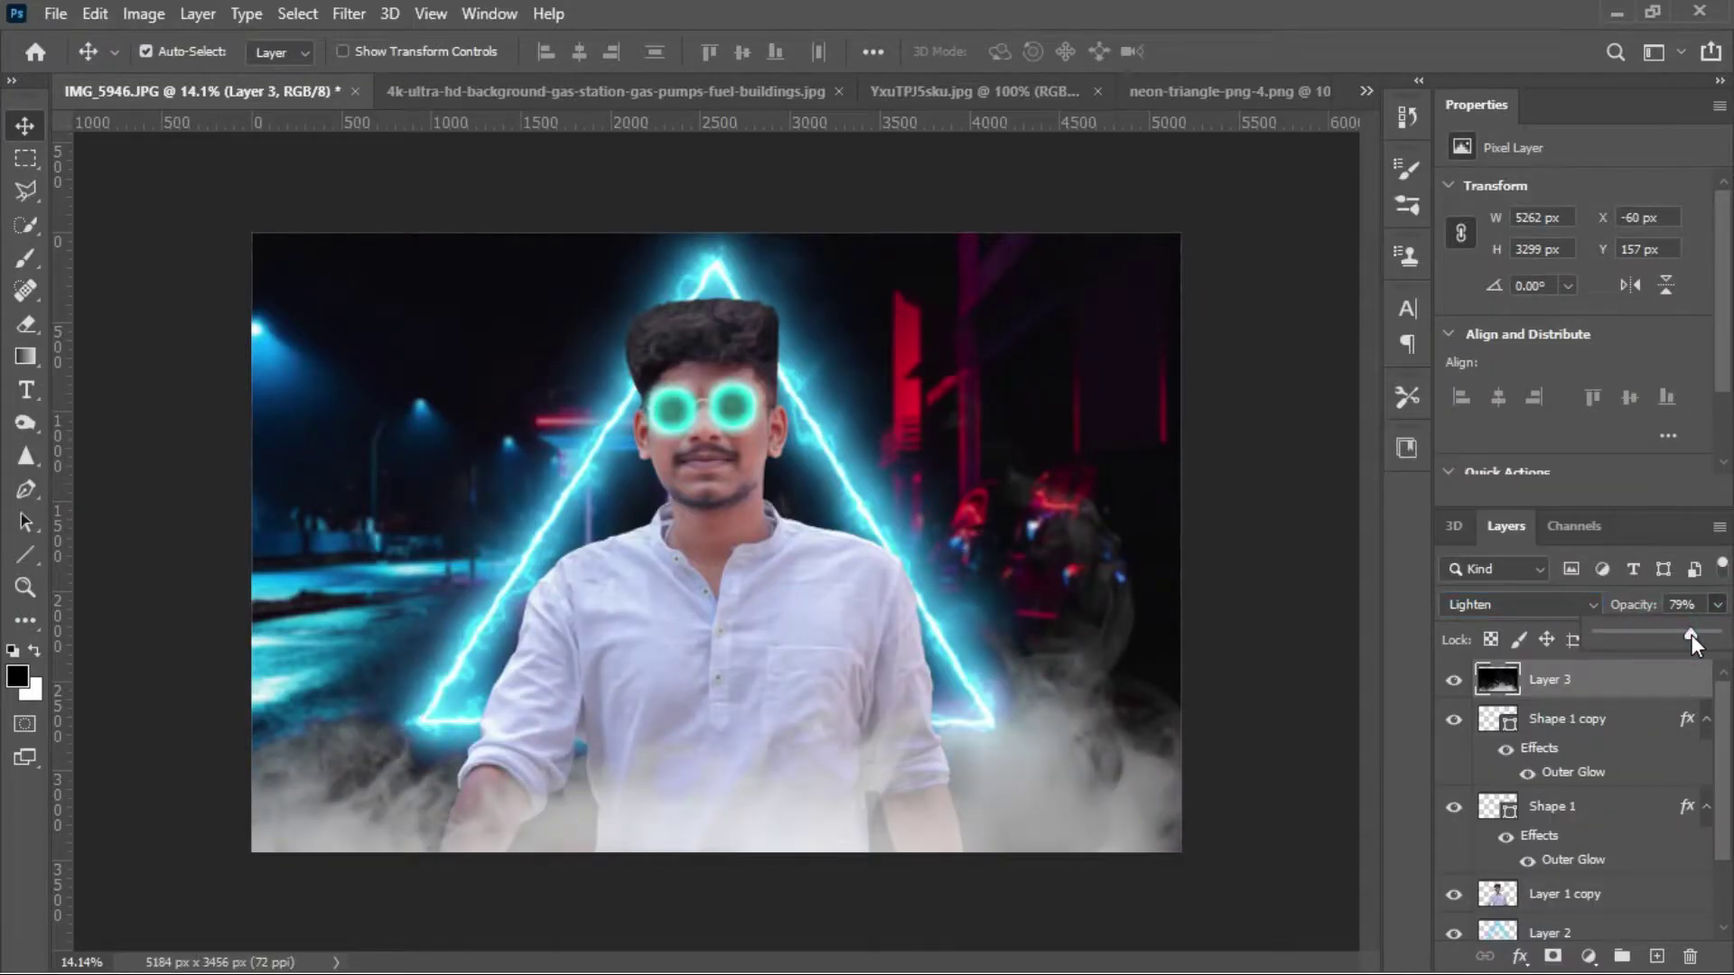
key("ctrl+t")
scroll(910, 697, "down", 3)
- Scale the smoke layer up much larger
mouse_move(906, 689)
left_mouse_down()
mouse_move(1048, 707)
mouse_move(1030, 734)
mouse_move(1103, 659)
mouse_move(1189, 686)
mouse_move(1335, 614)
mouse_move(1204, 662)
mouse_move(1204, 696)
mouse_move(1204, 650)
left_mouse_up()
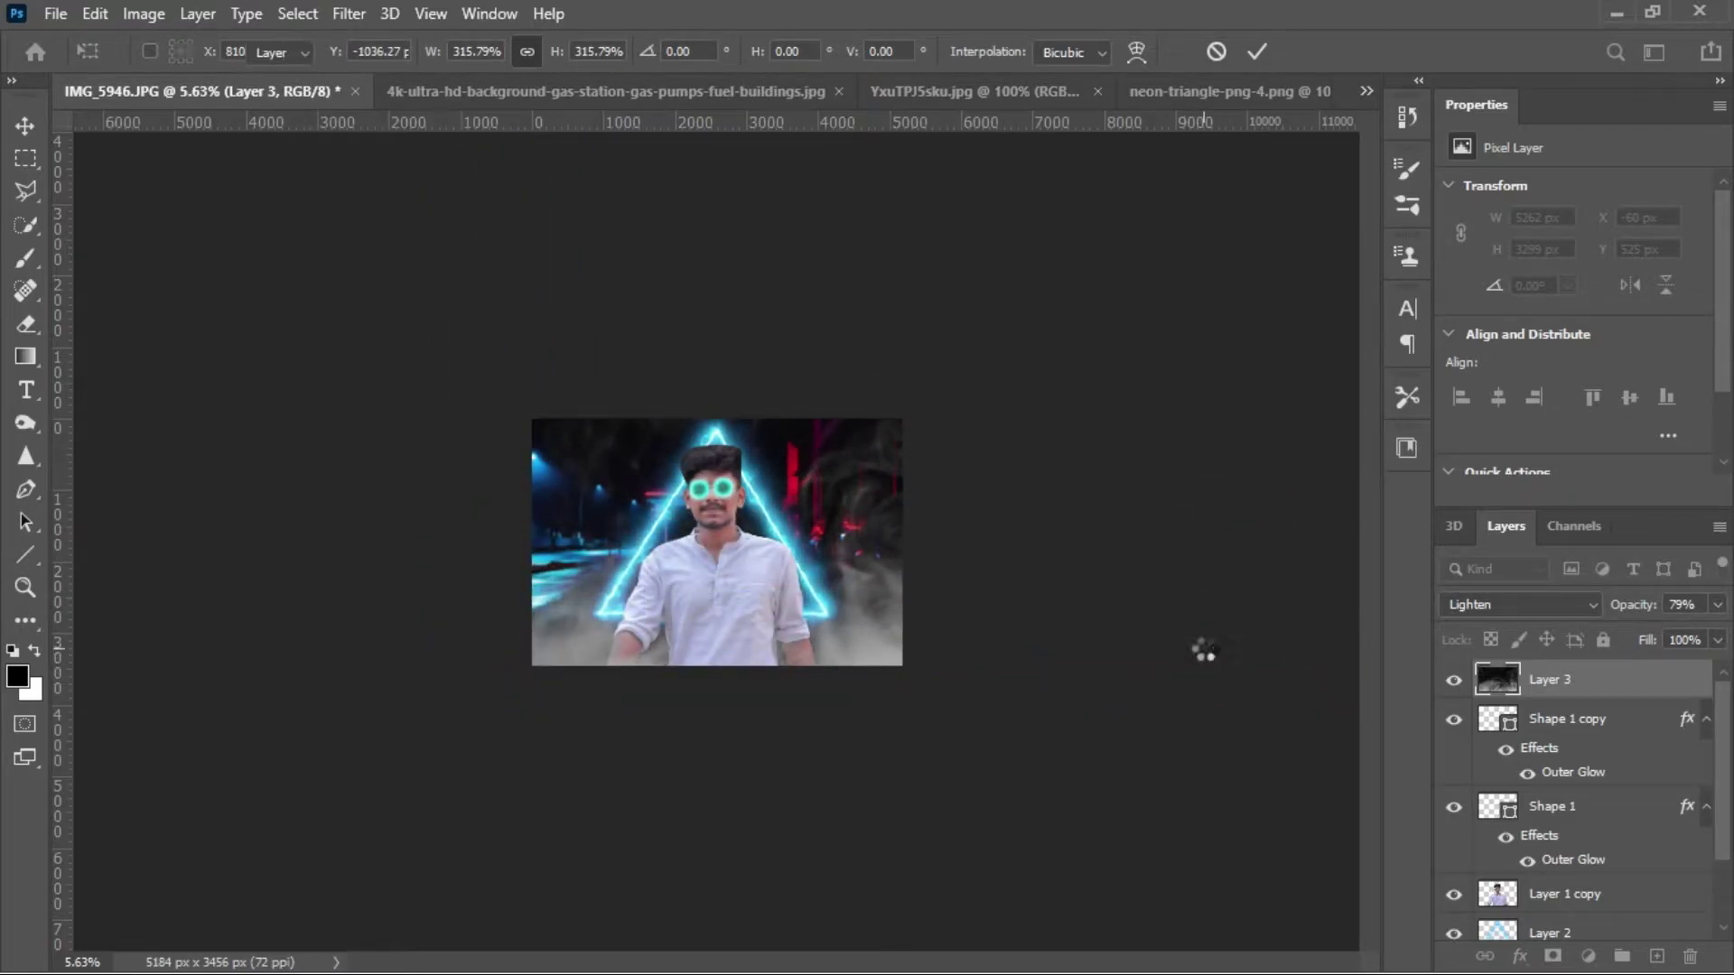
key("Return")
scroll(701, 639, "up", 4)
scroll(679, 592, "down", 1)
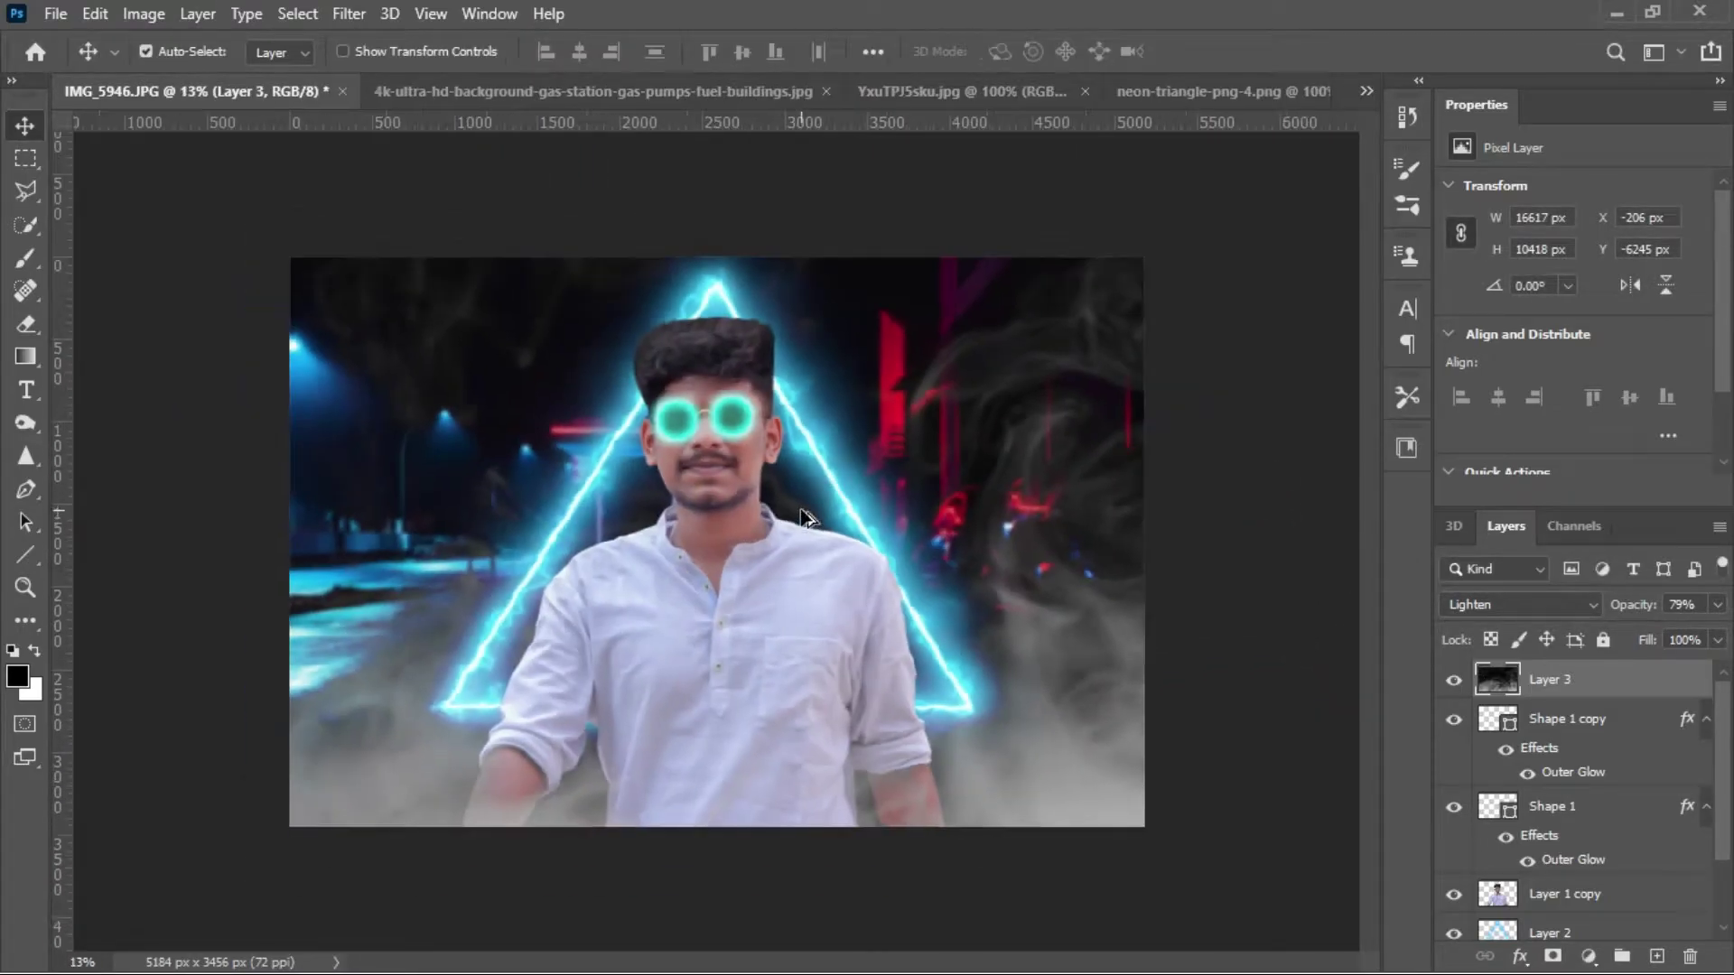
scroll(961, 507, "up", 2)
scroll(980, 490, "down", 1)
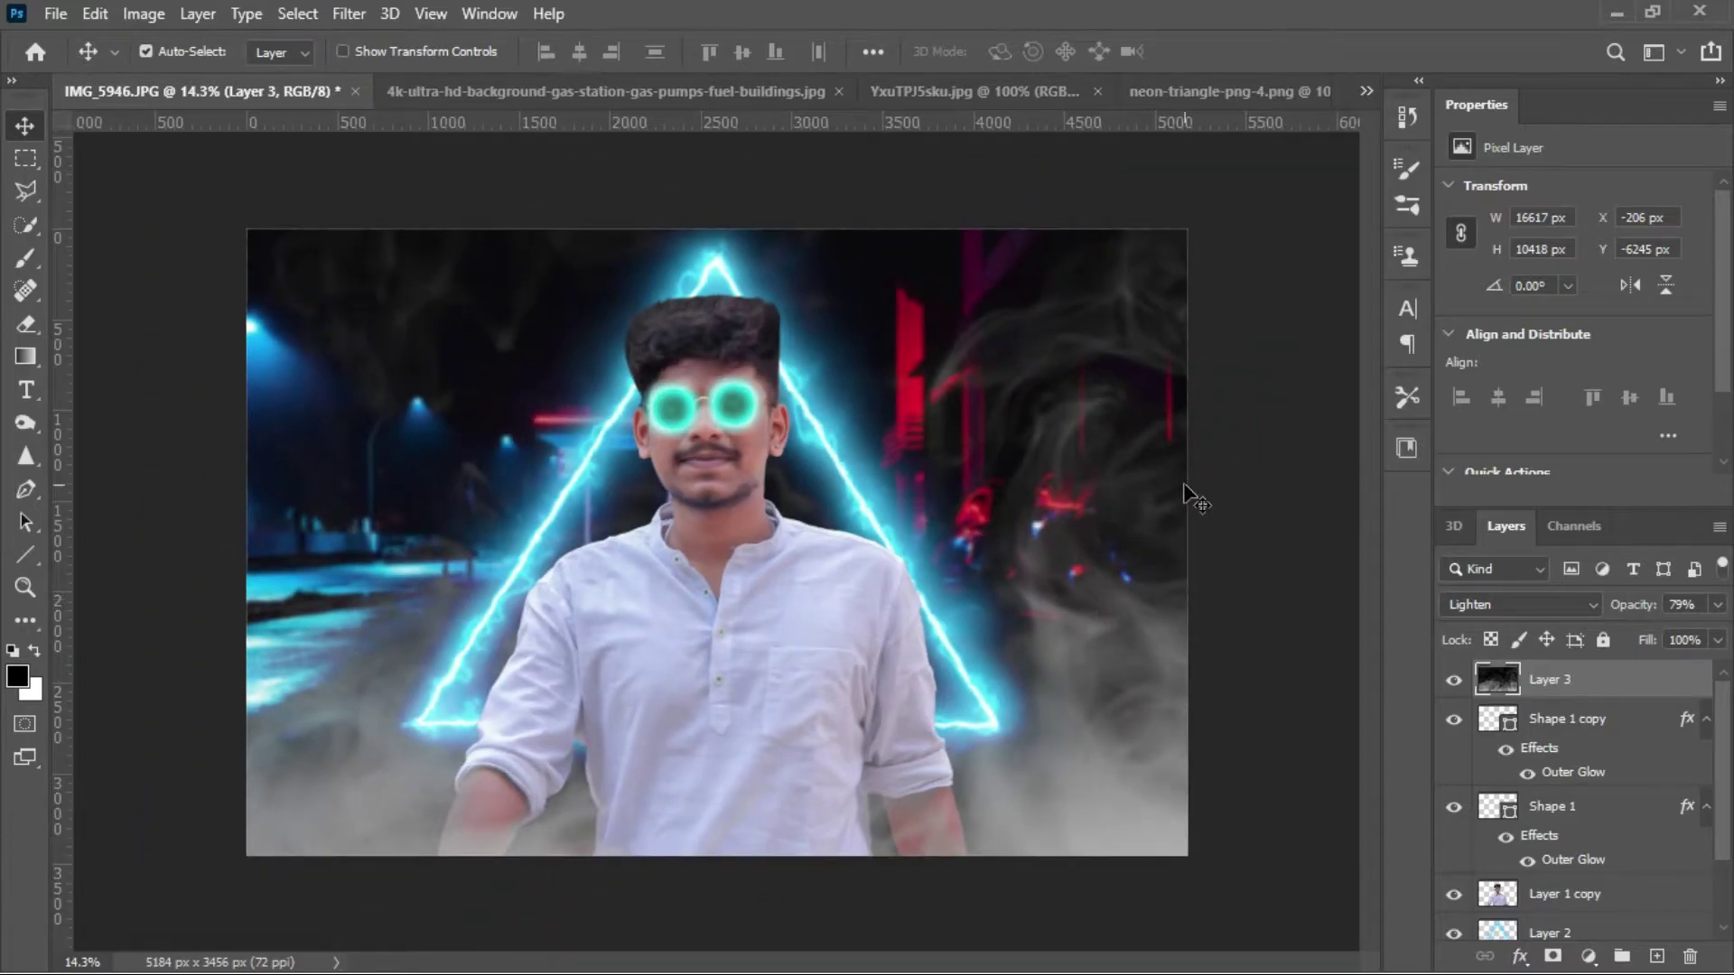
- Erase the upper-right smoke with a soft round Eraser brush
left_click(27, 323)
left_click(167, 49)
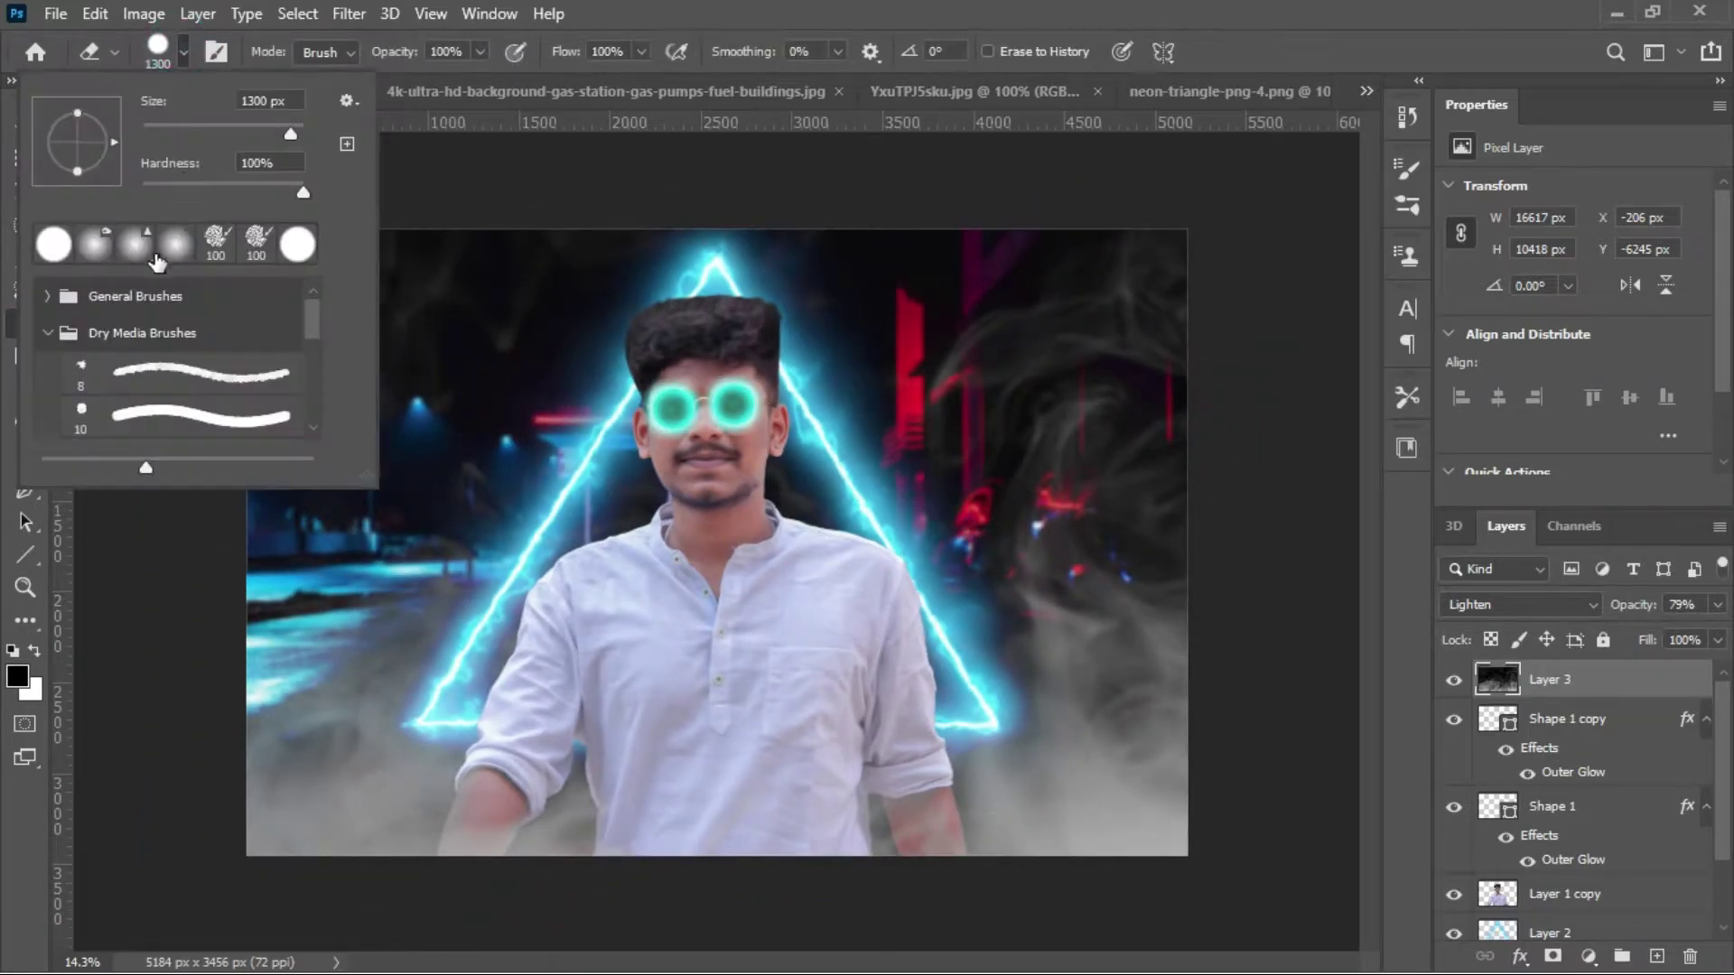
left_click(66, 307)
left_click(90, 357)
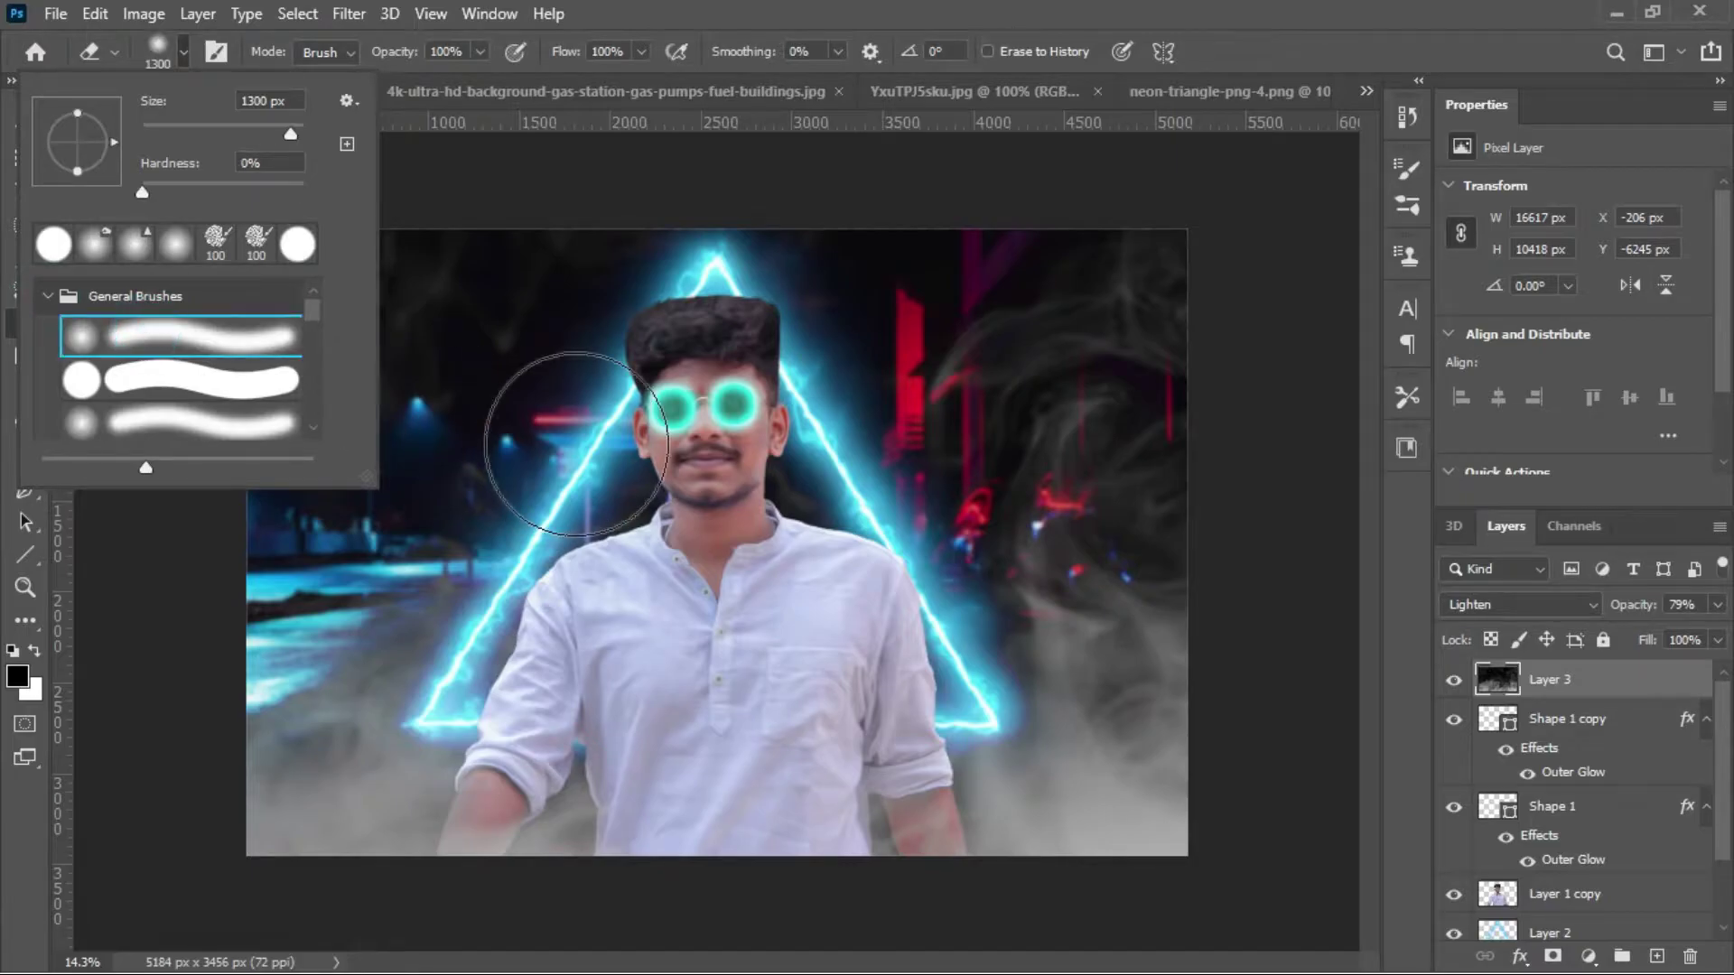
key("Return")
left_click_drag(1021, 347, 1264, 416)
- Nudge the smoke layer slightly lower with the Move tool
left_click(20, 131)
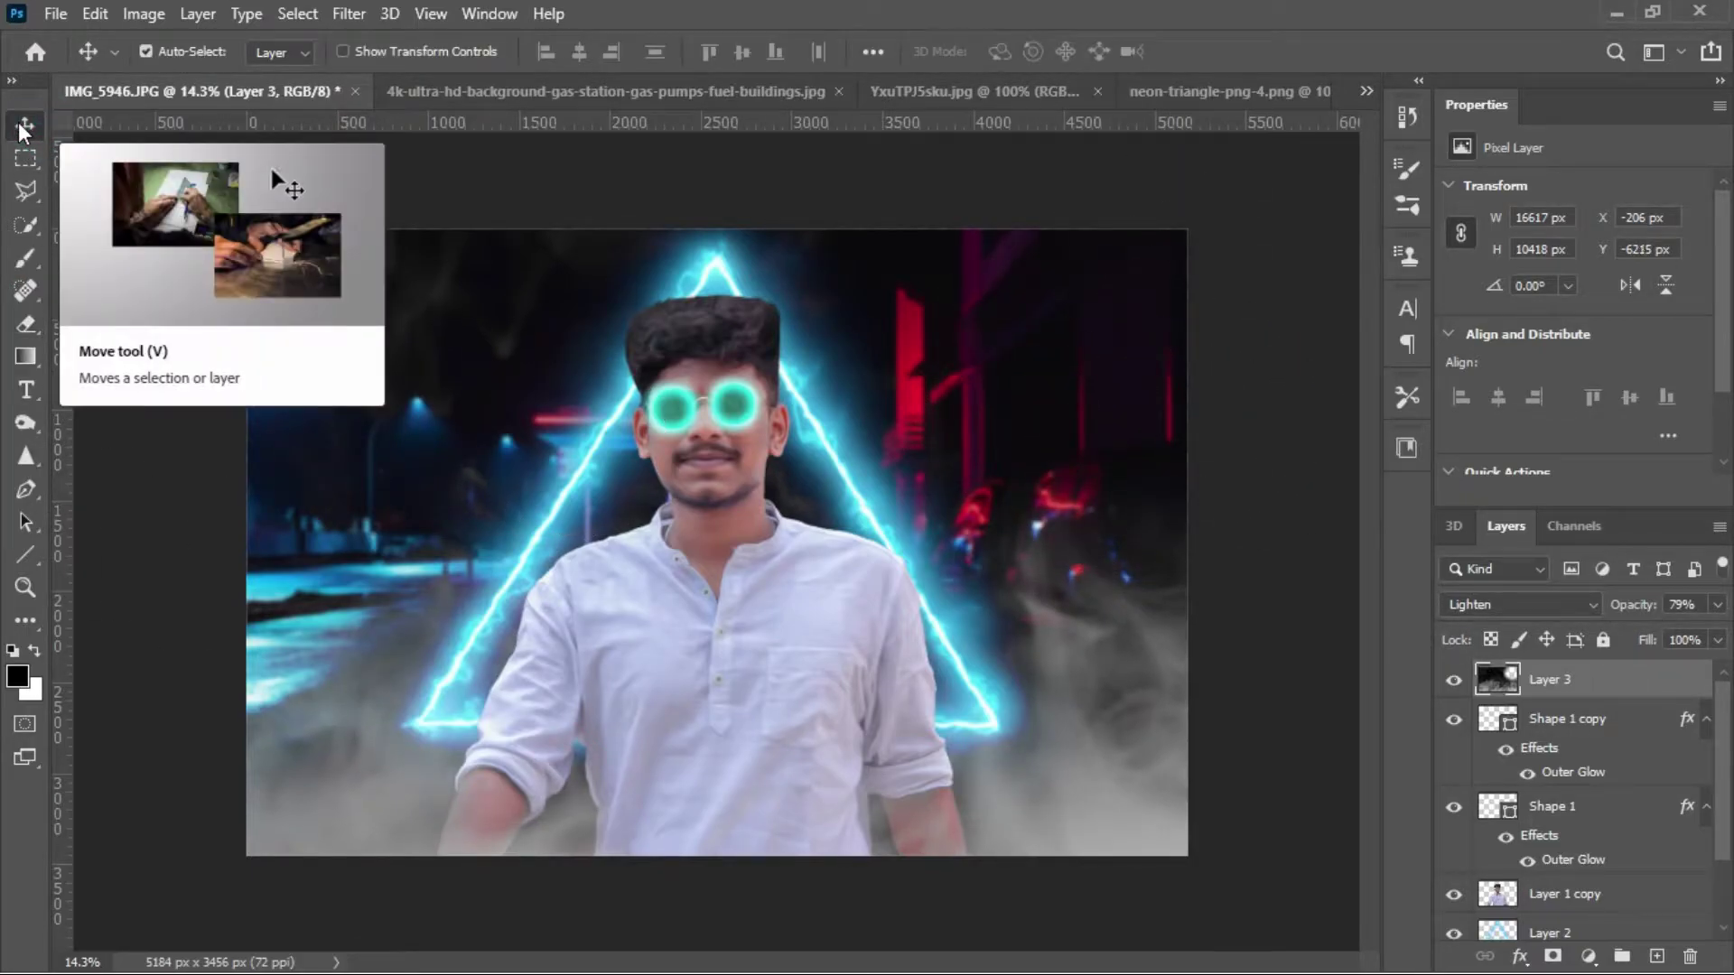
key("Down")
key("Down")
key("Down")
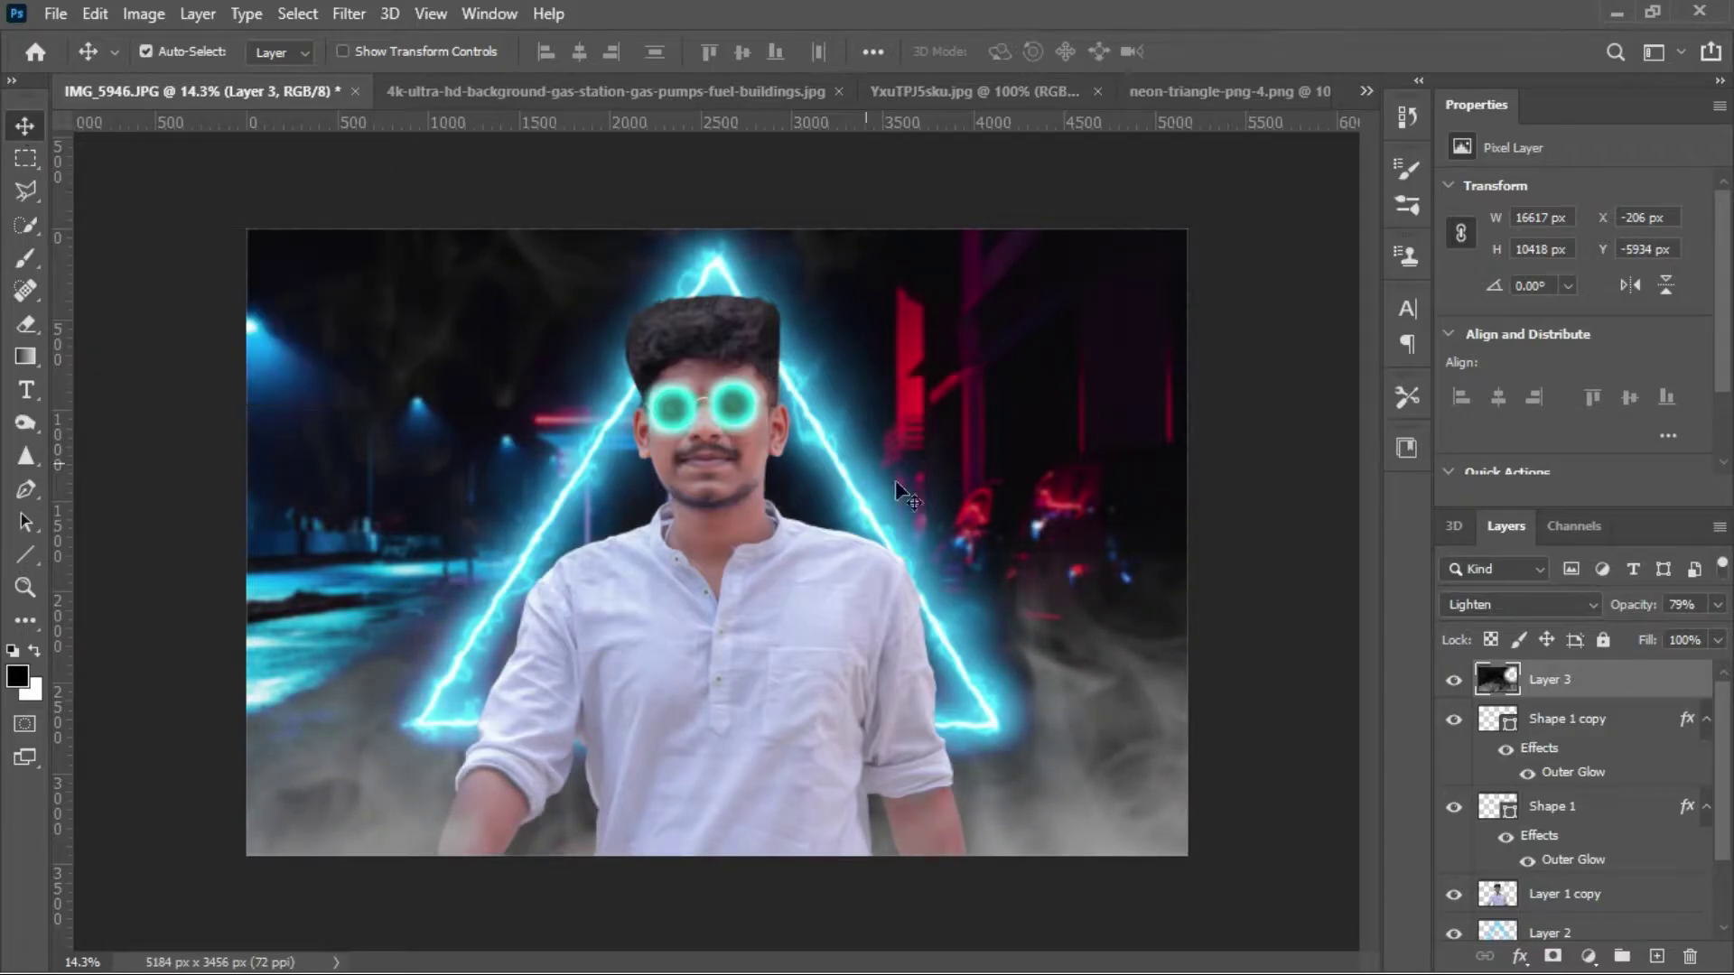
key("Up")
key("Up")
key("Up")
key("Up")
key("Up")
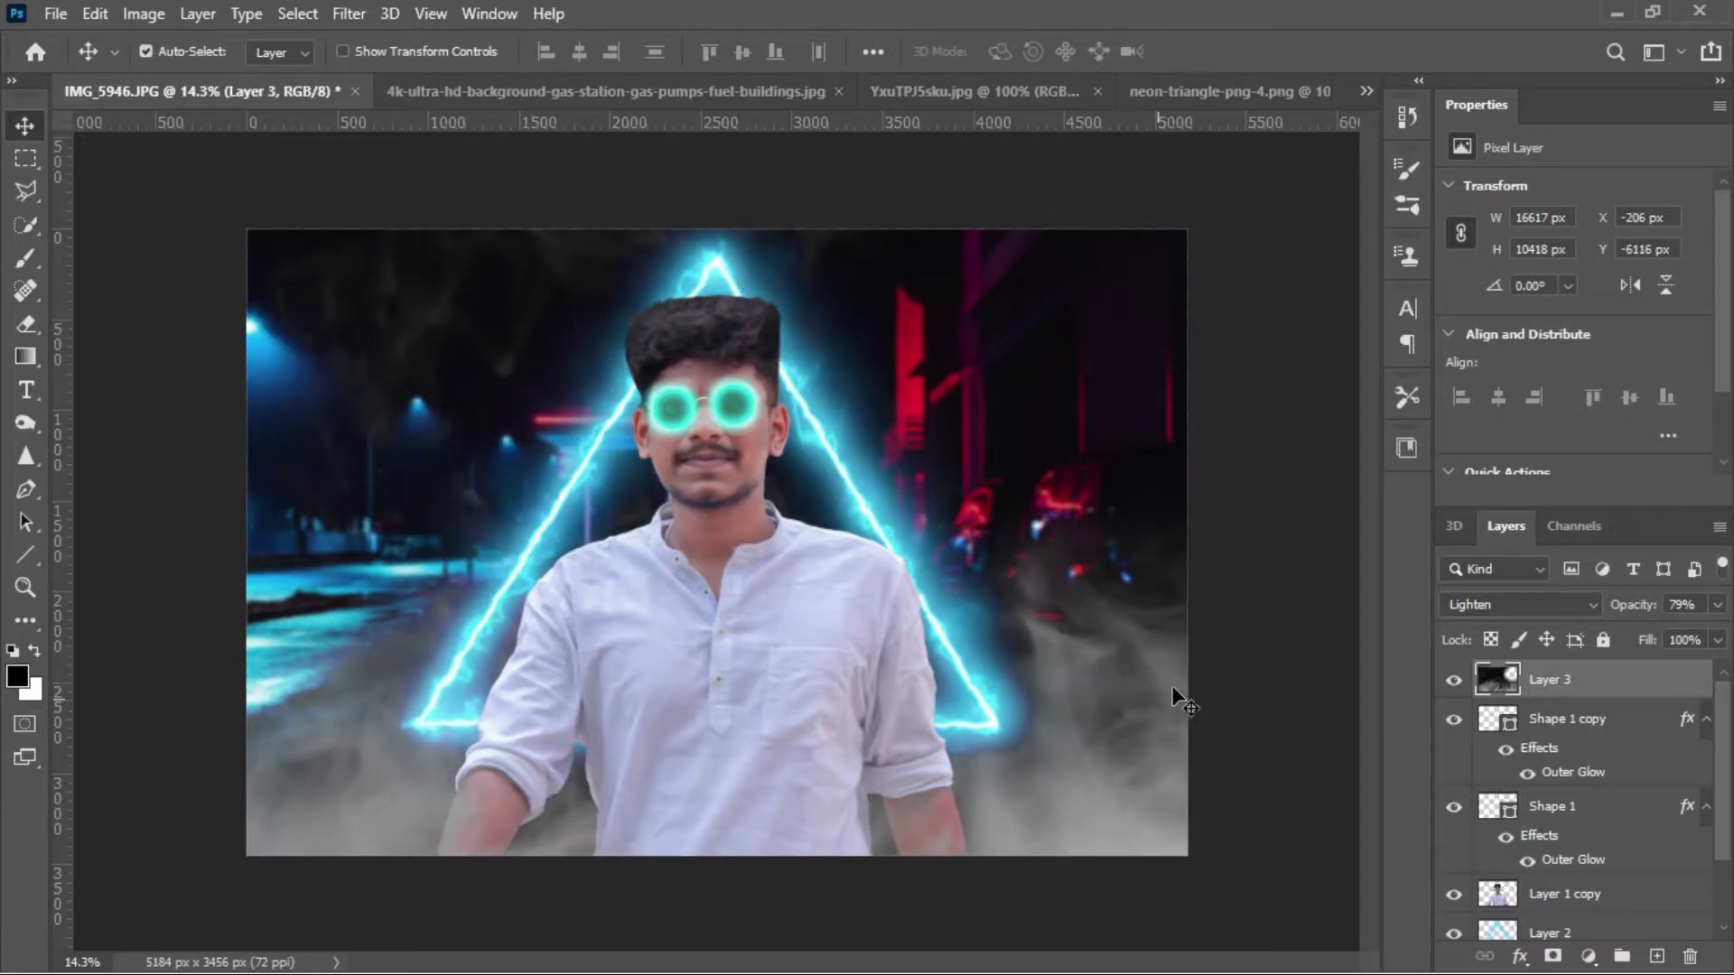
- Set the street background (Layer 1) to -80 brightness with Brightness/Contrast
scroll(1576, 795, "down", 2)
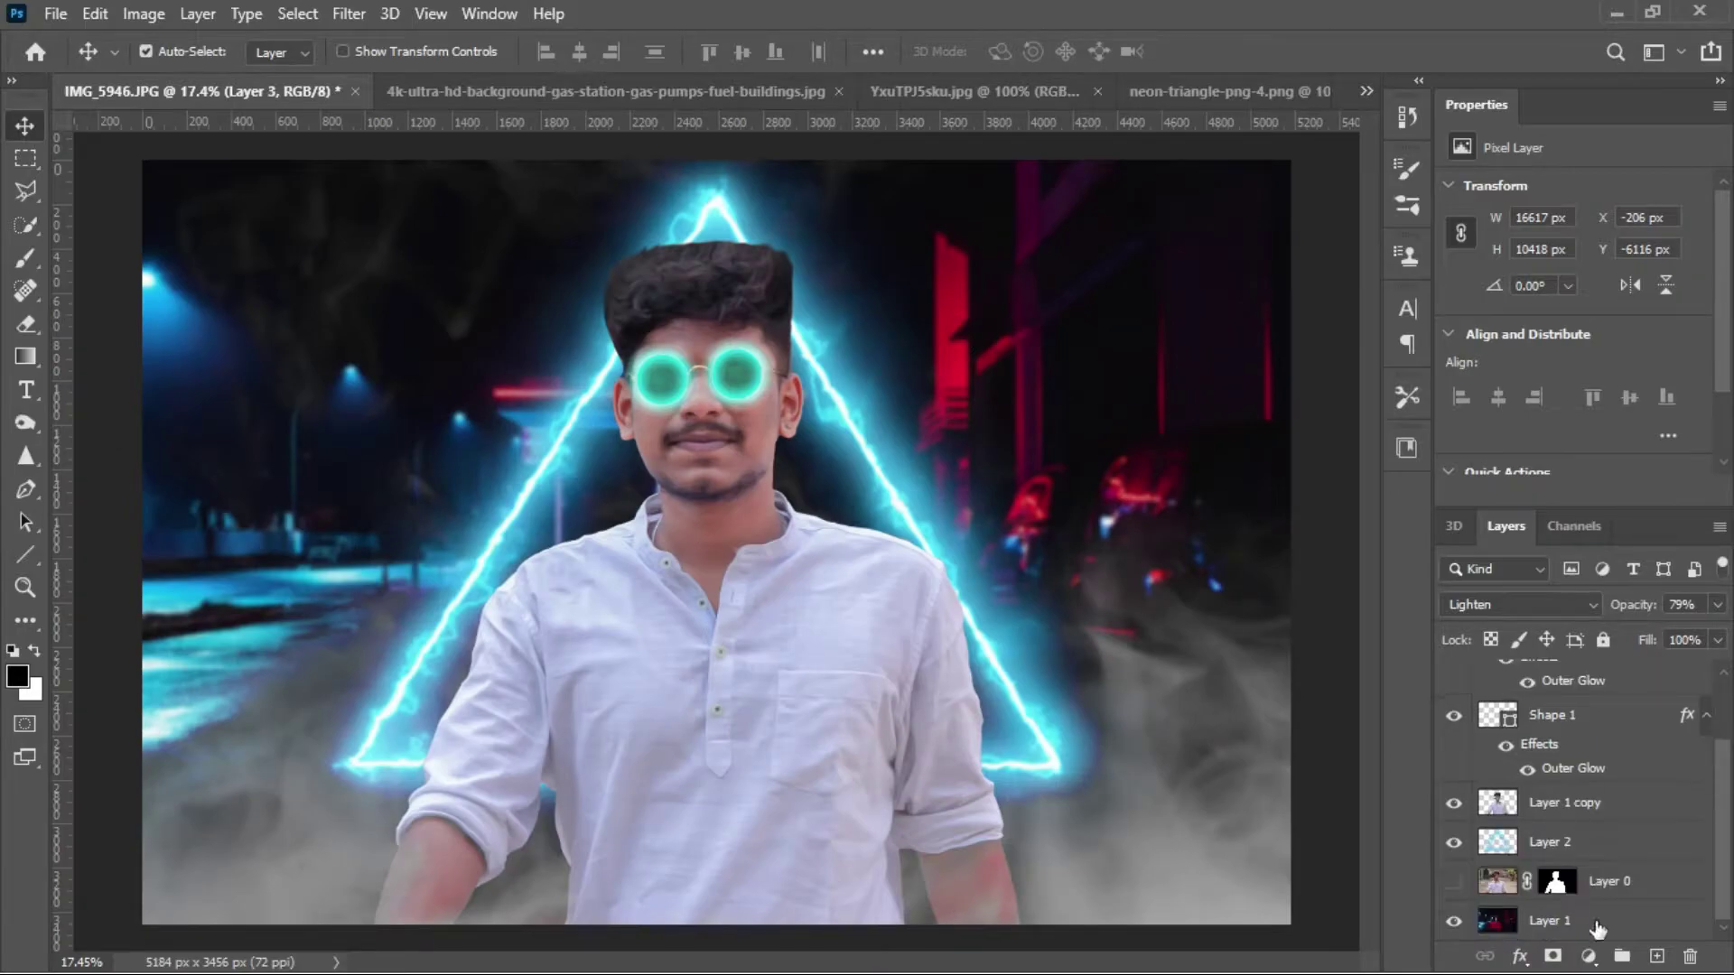
left_click(1550, 920)
left_click(165, 15)
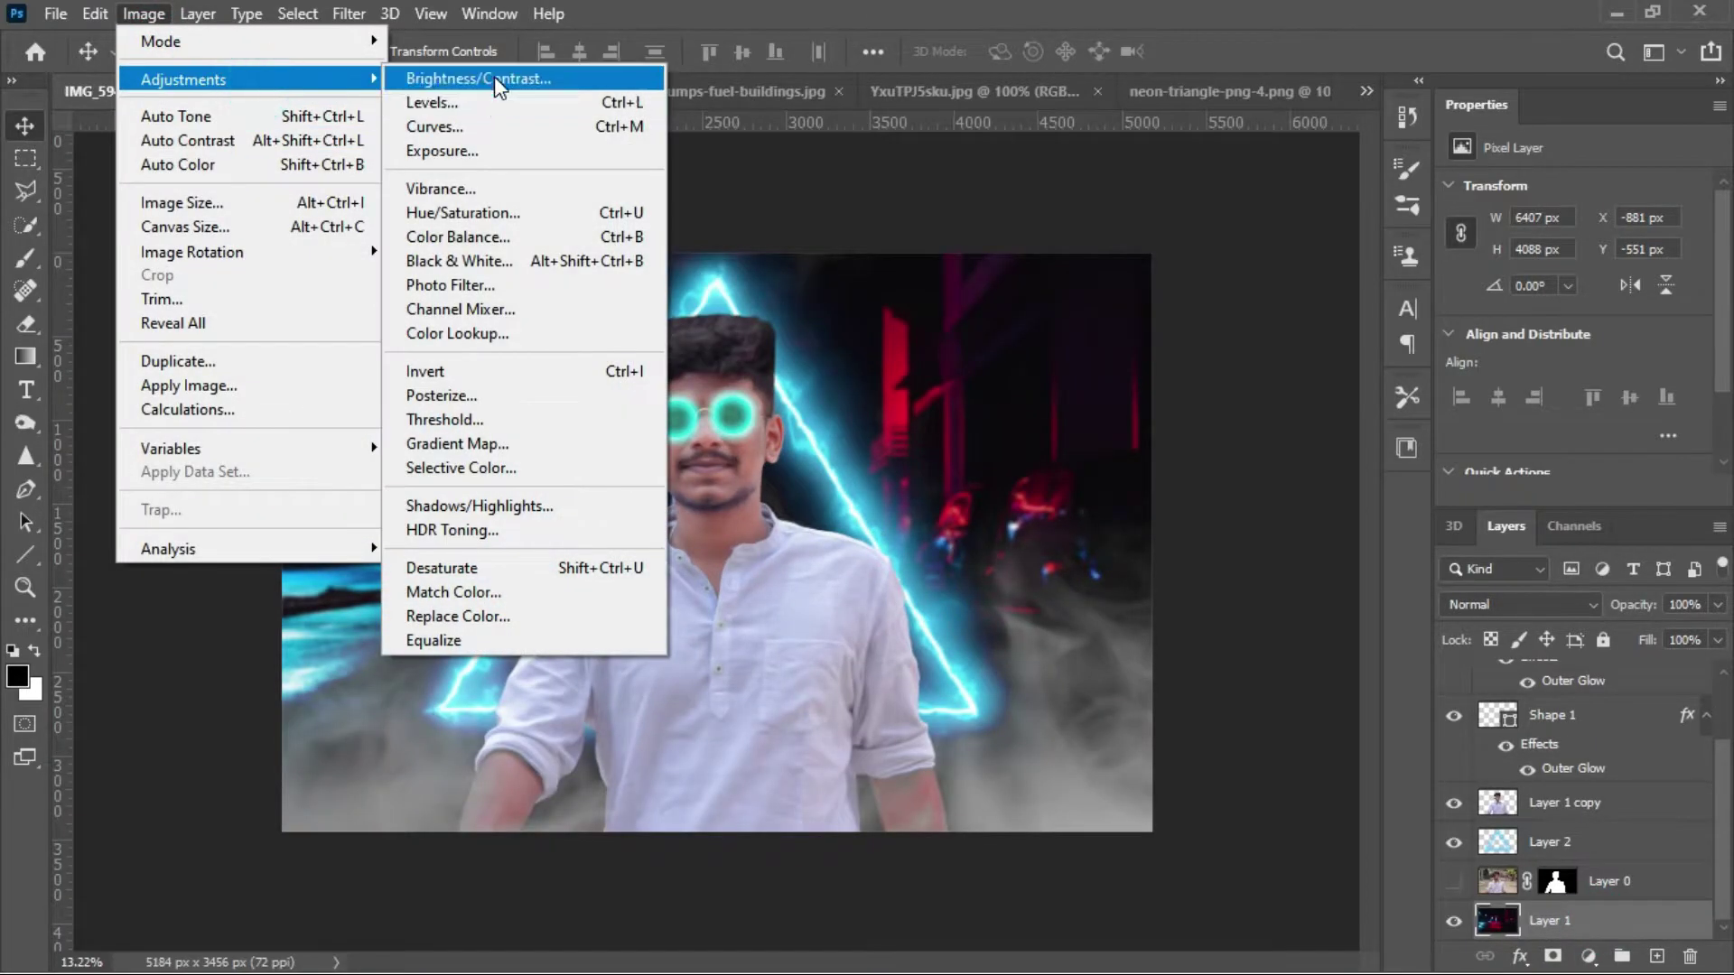
left_click(495, 76)
left_click_drag(1108, 273, 1037, 274)
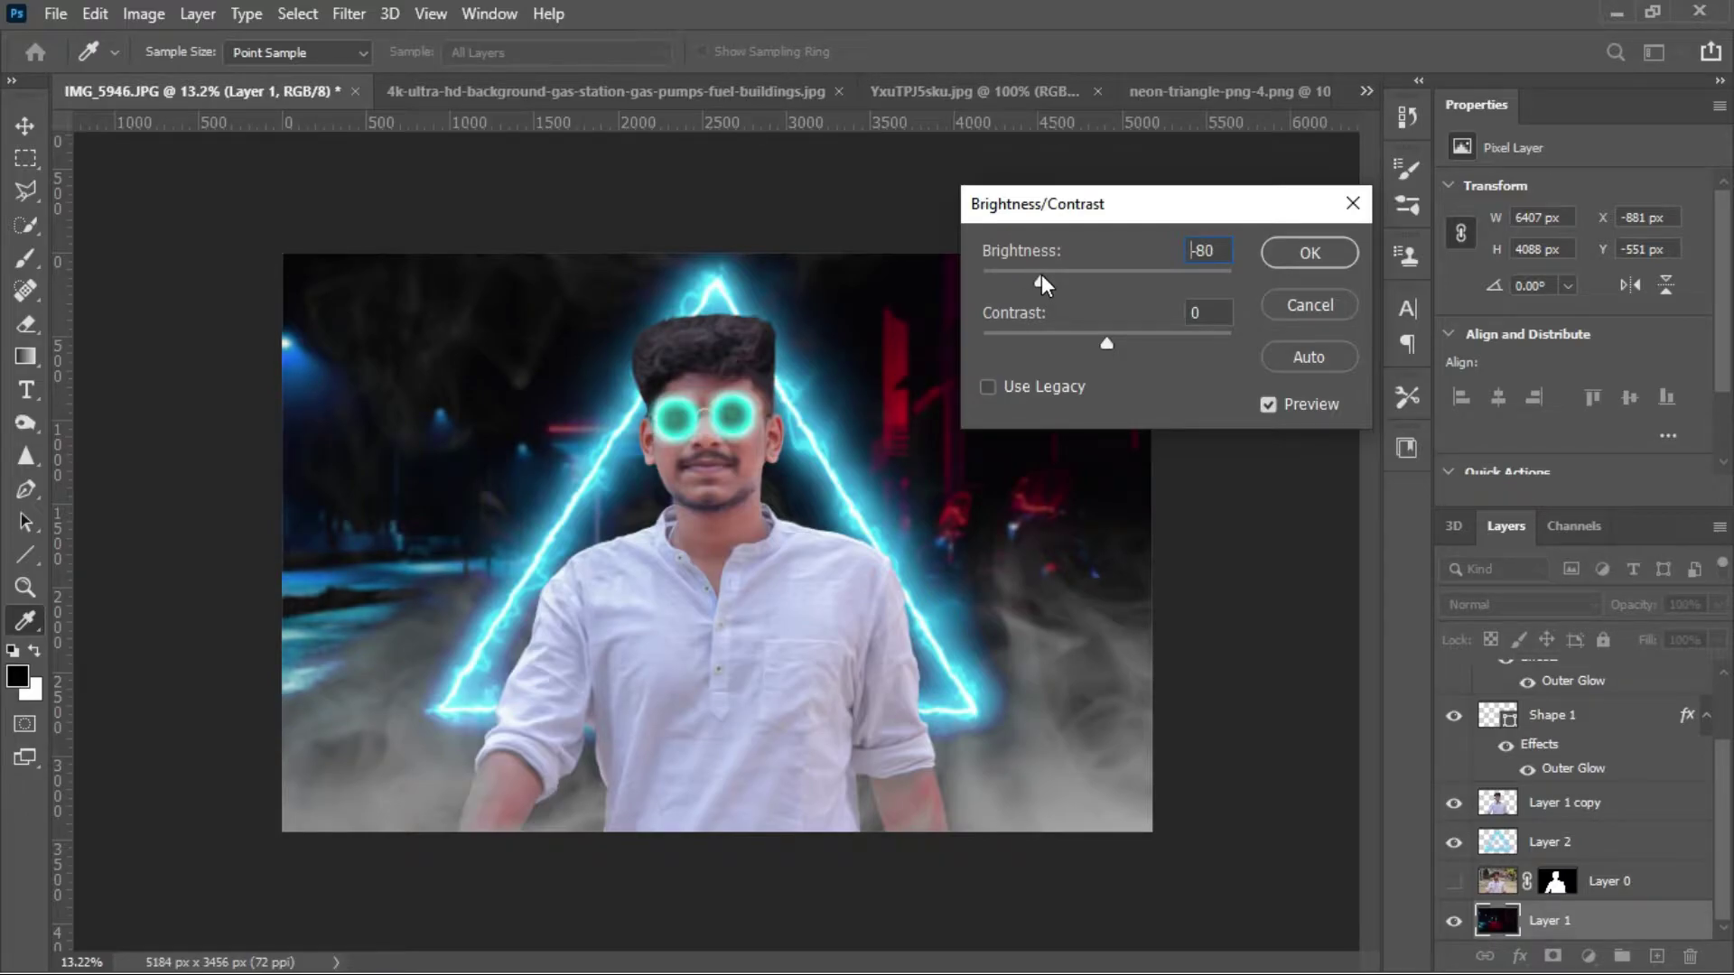
left_click_drag(1042, 275, 1042, 275)
left_click(1309, 254)
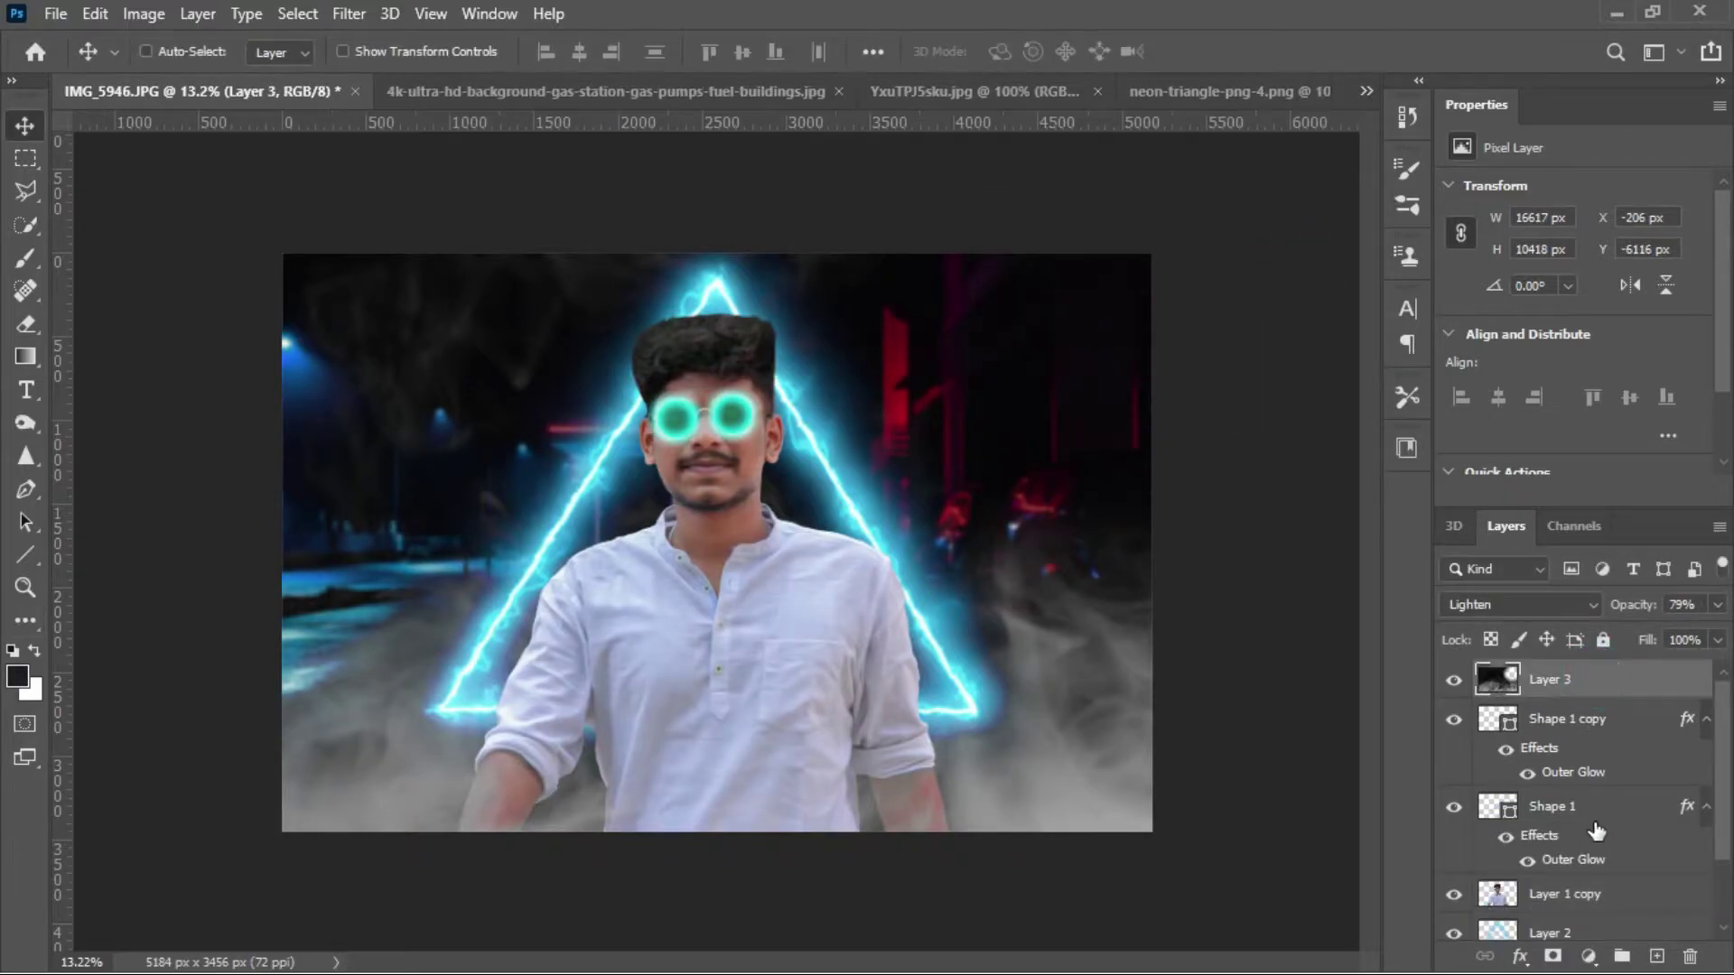
- Duplicate the smoke layer, keep the copy on top, and nudge it upward
key("ctrl+j")
left_click_drag(1593, 691, 1639, 969)
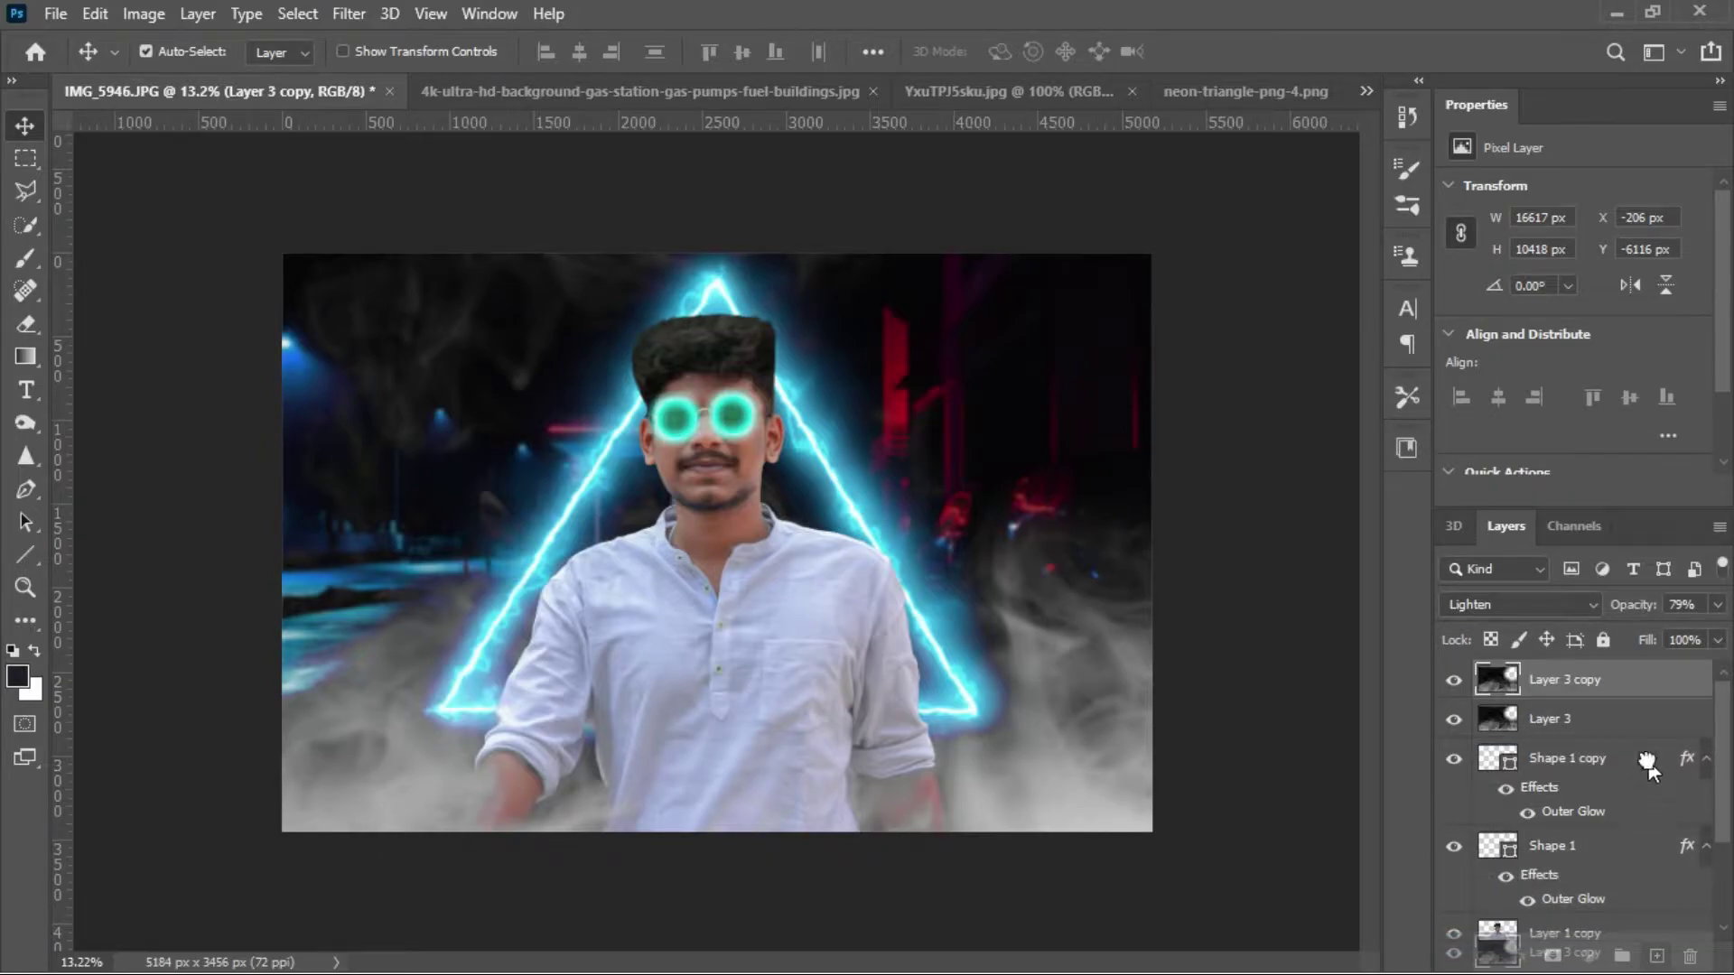
mouse_move(1649, 763)
left_mouse_down()
mouse_move(1599, 688)
mouse_move(1621, 941)
left_mouse_up()
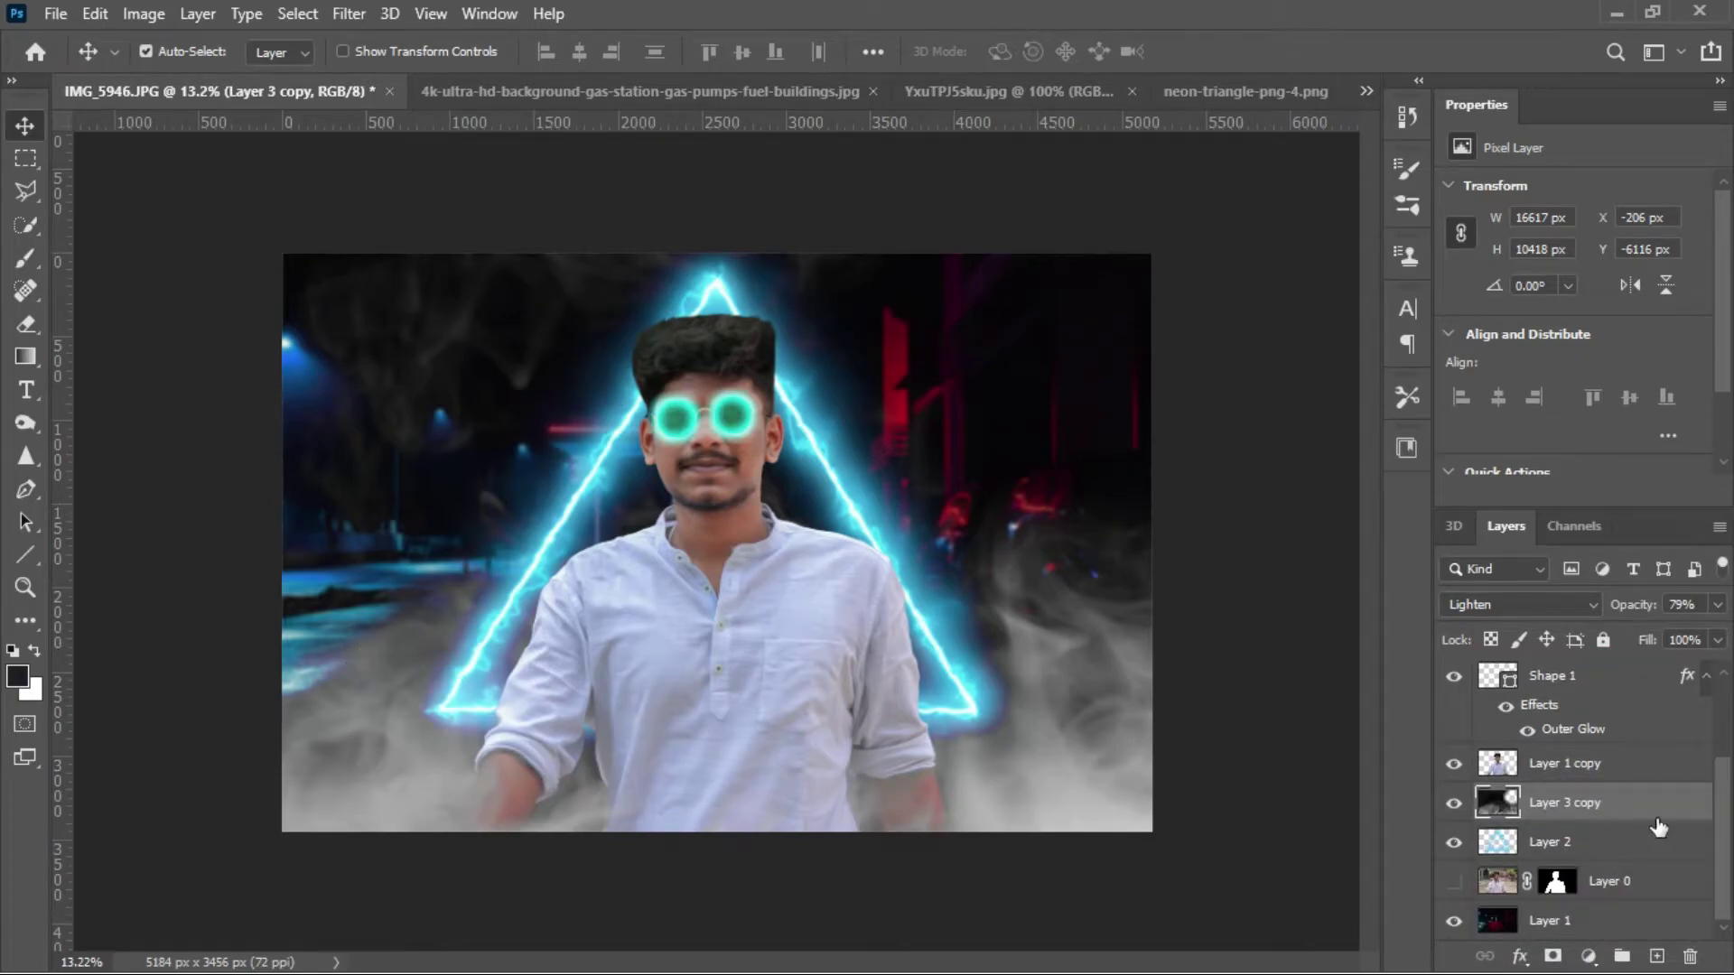
key("shift+Up")
key("shift+Up")
key("shift+Up")
key("shift+Up")
key("shift+Up")
key("shift+Up")
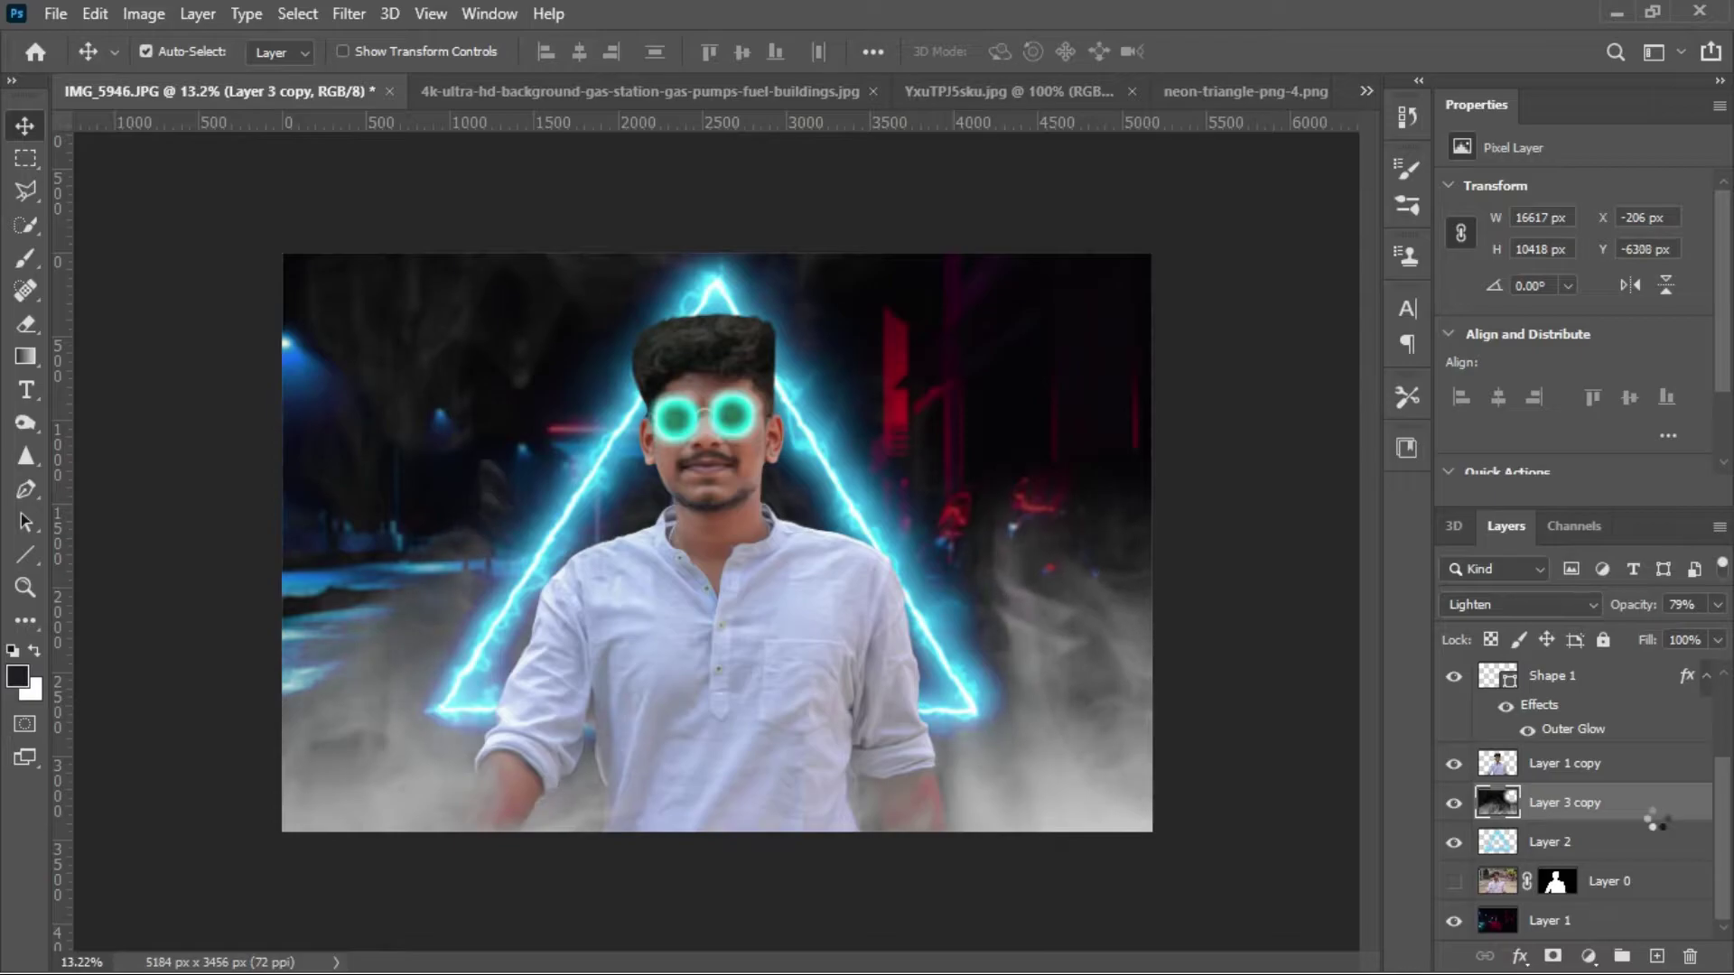
key("shift+Up")
key("shift+Up")
key("shift+Up")
key("shift+Up")
key("shift+Up")
key("shift+Up")
key("shift+Up")
key("shift+Up")
key("shift+Up")
key("shift+Up")
key("shift+Up")
key("shift+Up")
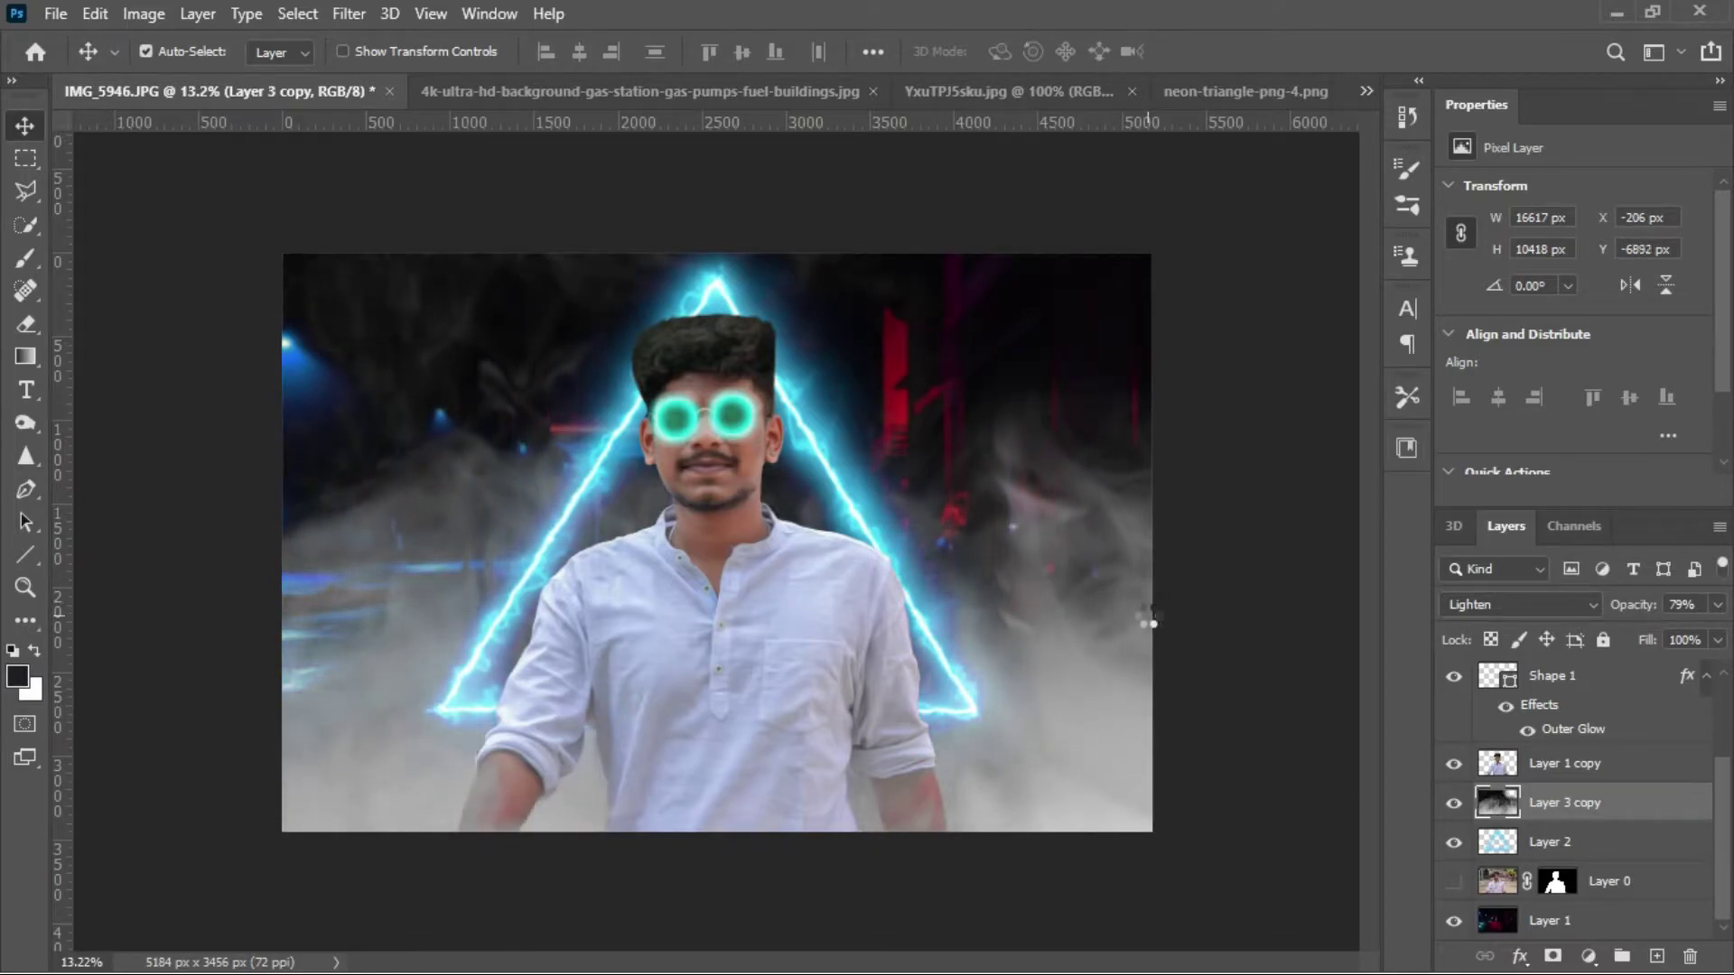
key("shift+Up")
key("shift+Up")
key("shift+Up")
key("shift+Up")
key("shift+Up")
key("shift+Up")
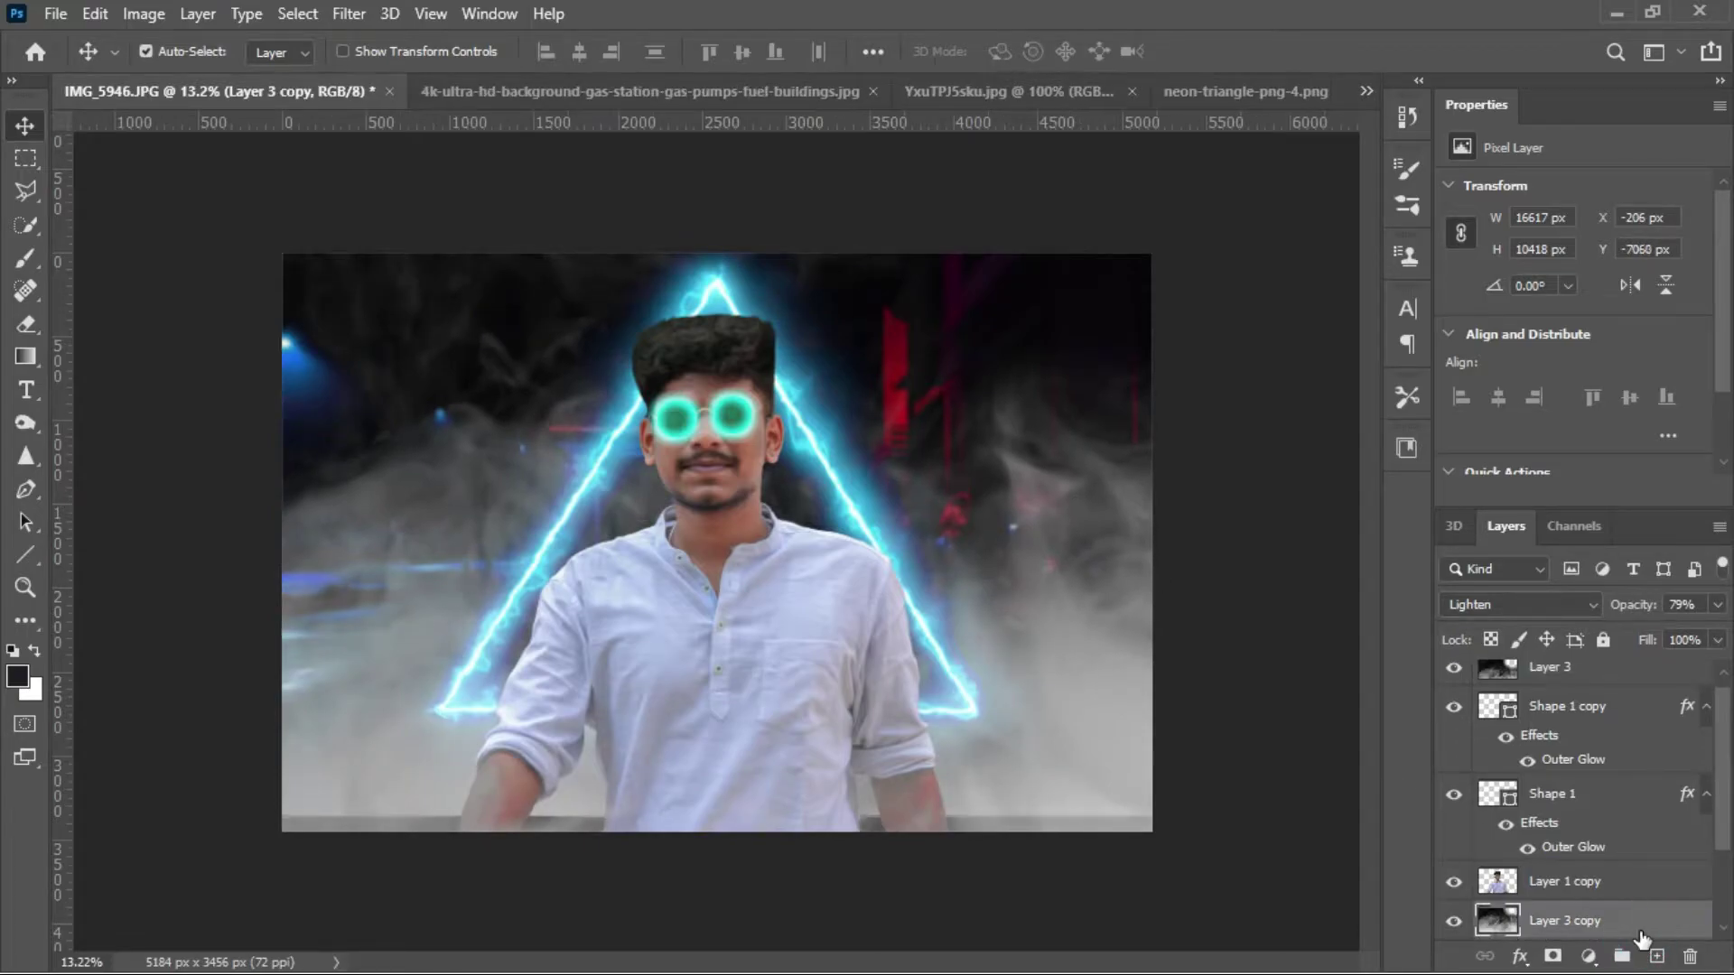
- Erase smoke at the sides to reveal the blue lights and red background
key("e")
mouse_move(1012, 523)
left_mouse_down()
mouse_move(1096, 619)
mouse_move(1065, 735)
mouse_move(957, 813)
left_mouse_up()
left_click_drag(299, 741, 303, 660)
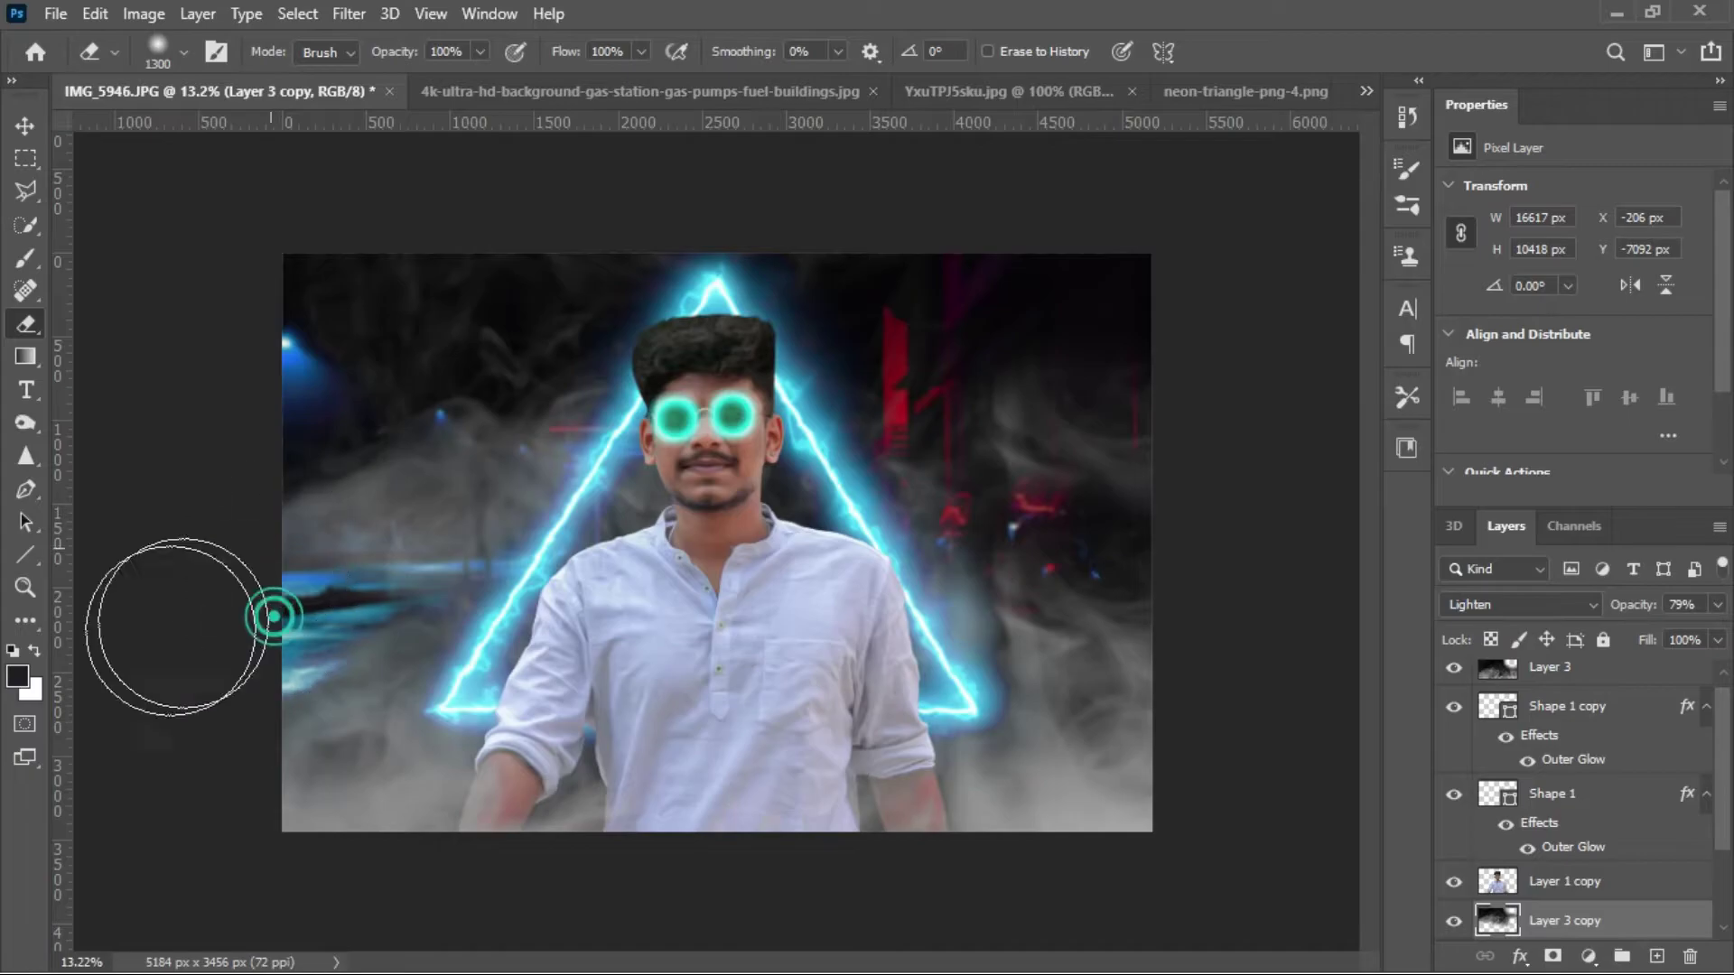
mouse_move(174, 611)
left_mouse_down()
mouse_move(395, 290)
mouse_move(328, 517)
mouse_move(360, 491)
mouse_move(457, 573)
left_mouse_up()
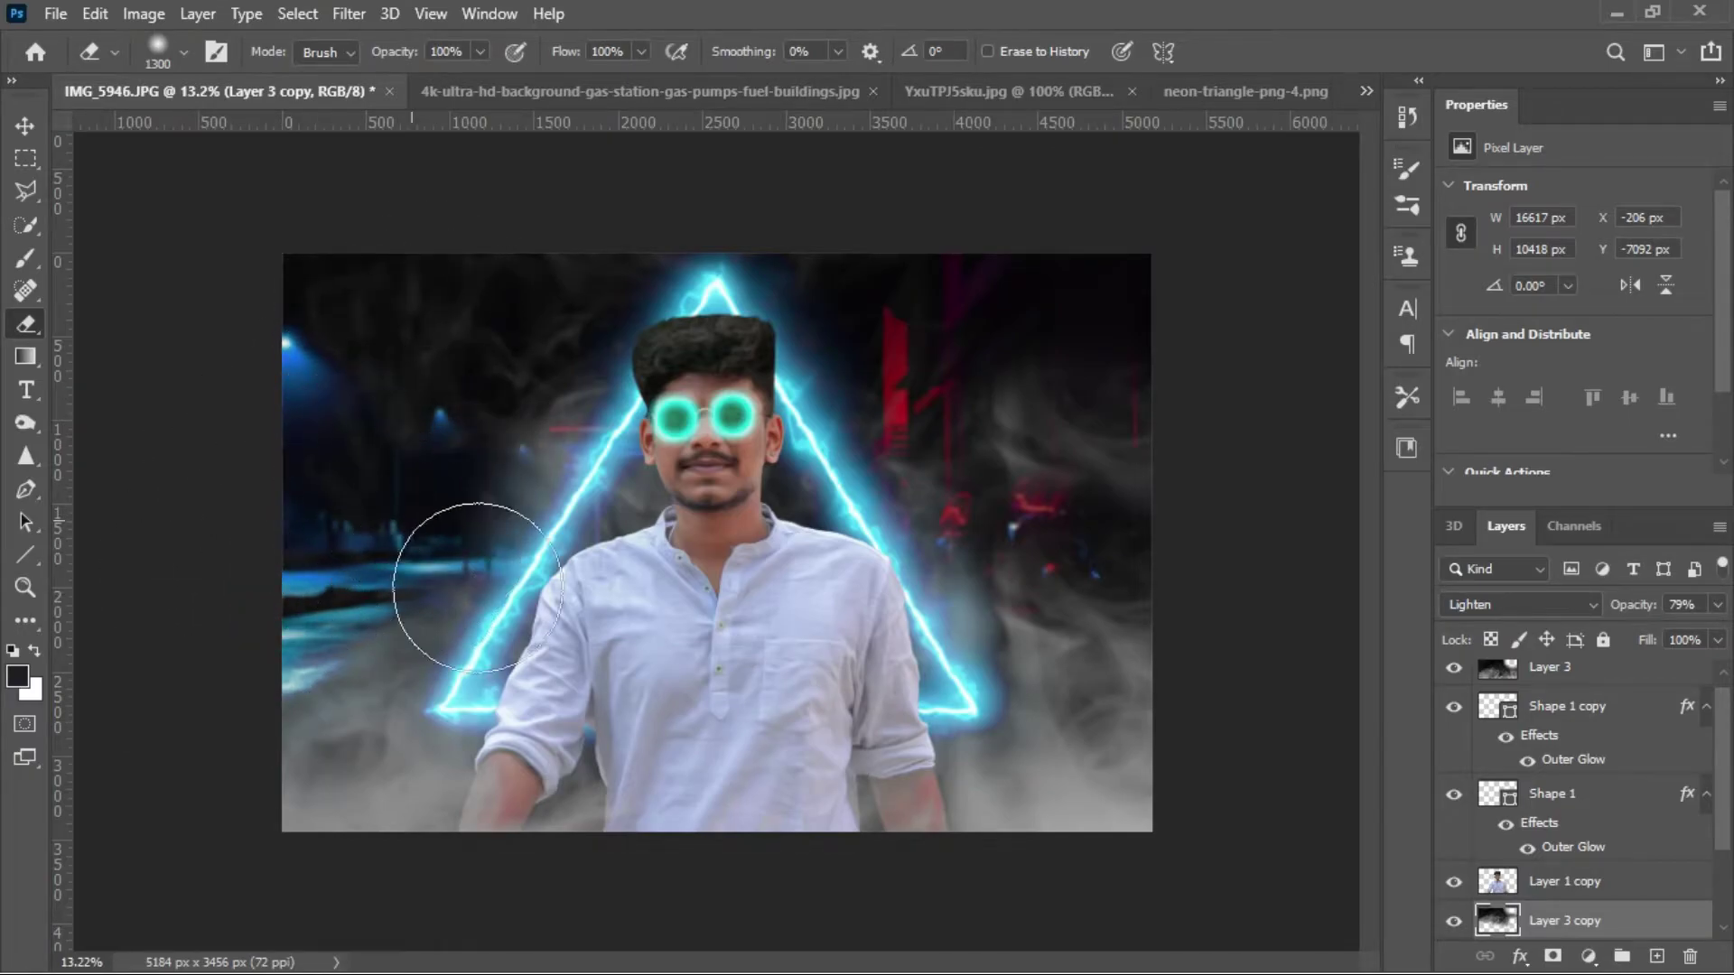
mouse_move(985, 624)
left_mouse_down()
mouse_move(1095, 658)
mouse_move(1081, 428)
mouse_move(987, 340)
left_mouse_up()
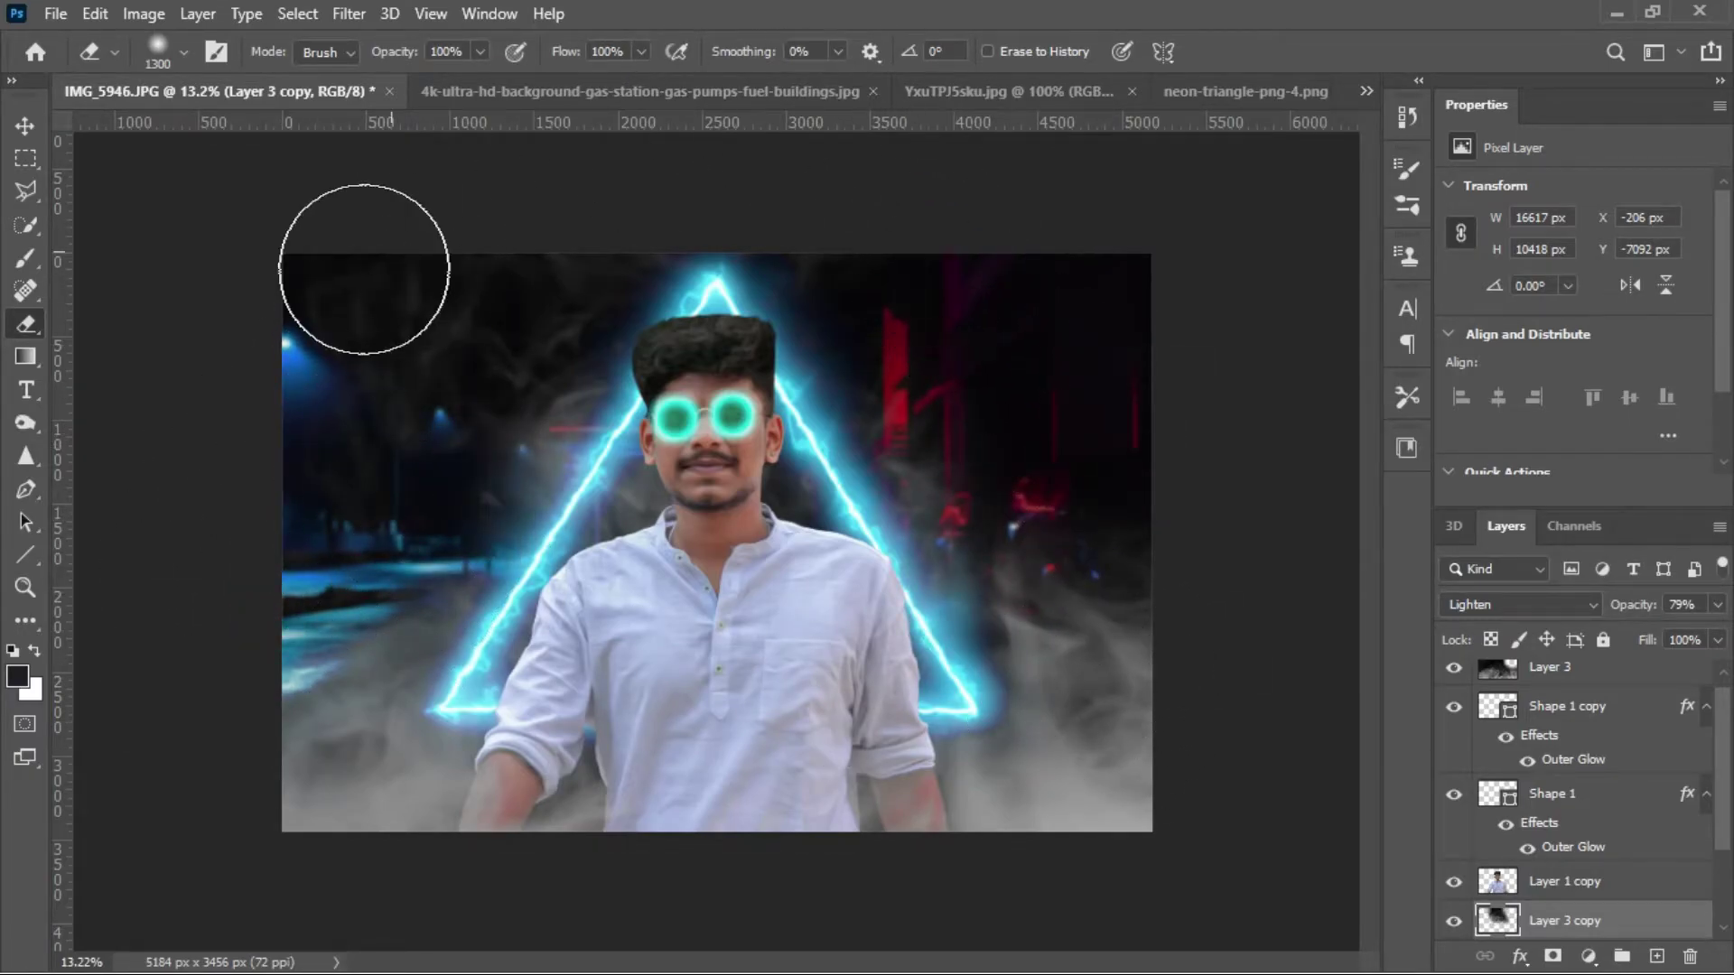
mouse_move(364, 267)
left_mouse_down()
mouse_move(406, 290)
mouse_move(301, 445)
left_mouse_up()
left_click_drag(987, 453, 983, 397)
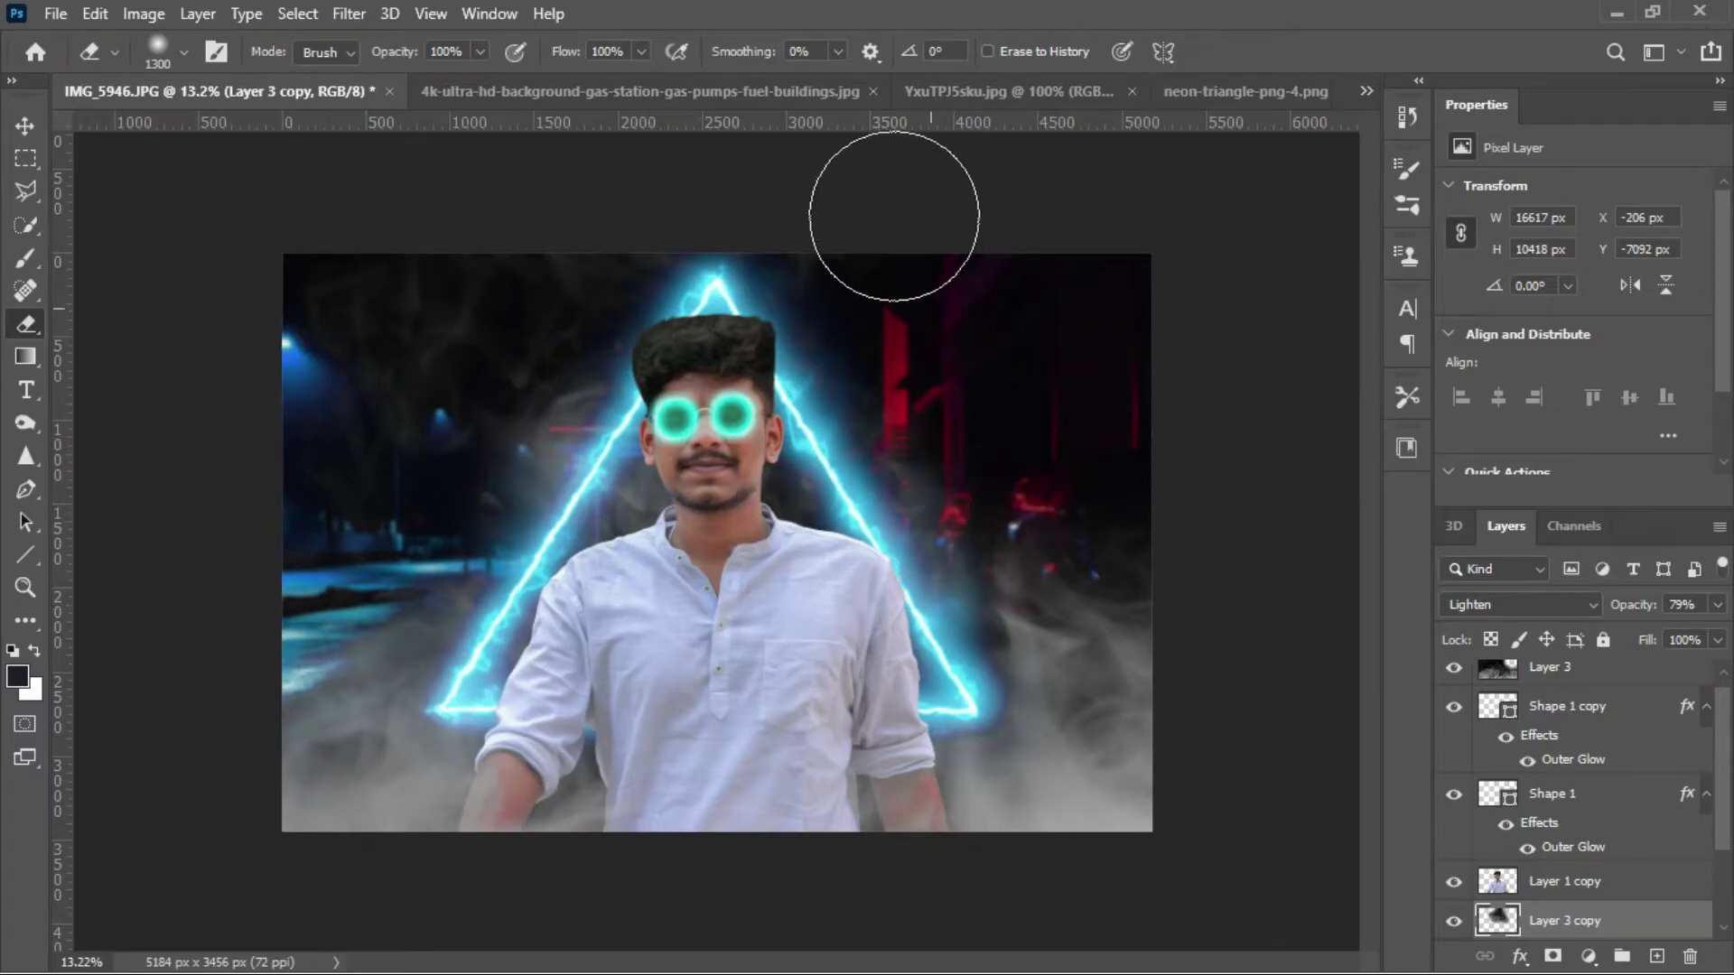
- Erase Layer 3's lower-left smoke and lower its opacity to 64%
left_click(1603, 673)
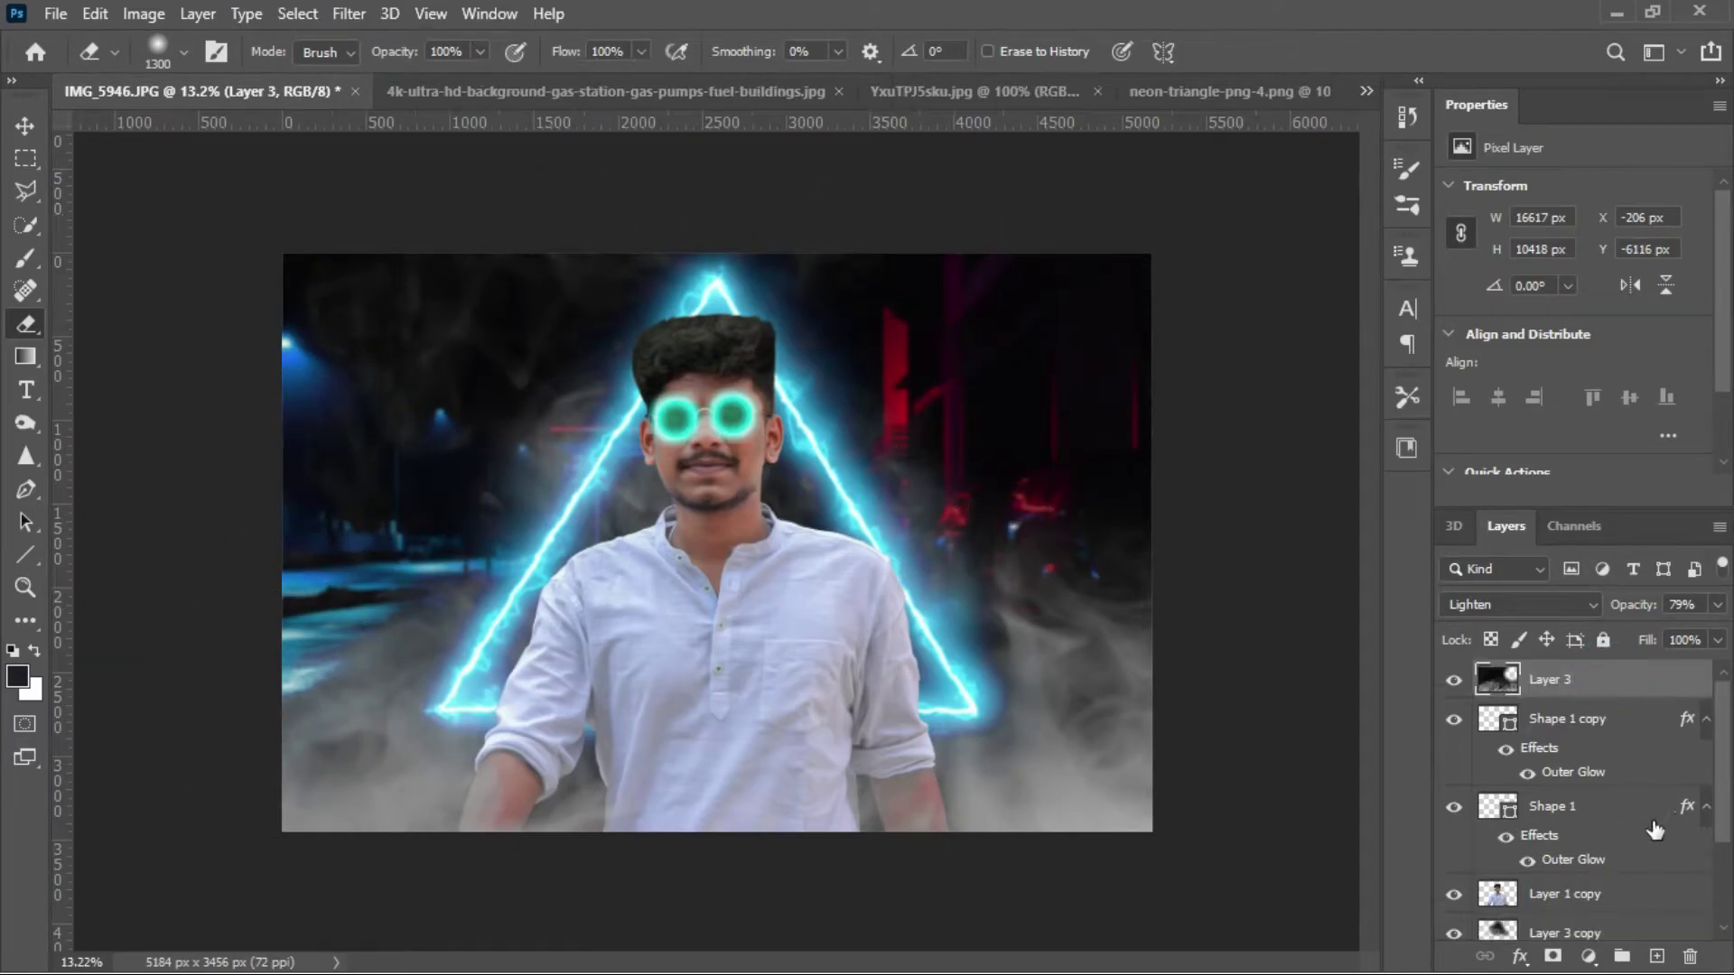
mouse_move(432, 561)
left_mouse_down()
mouse_move(263, 708)
mouse_move(394, 753)
left_mouse_up()
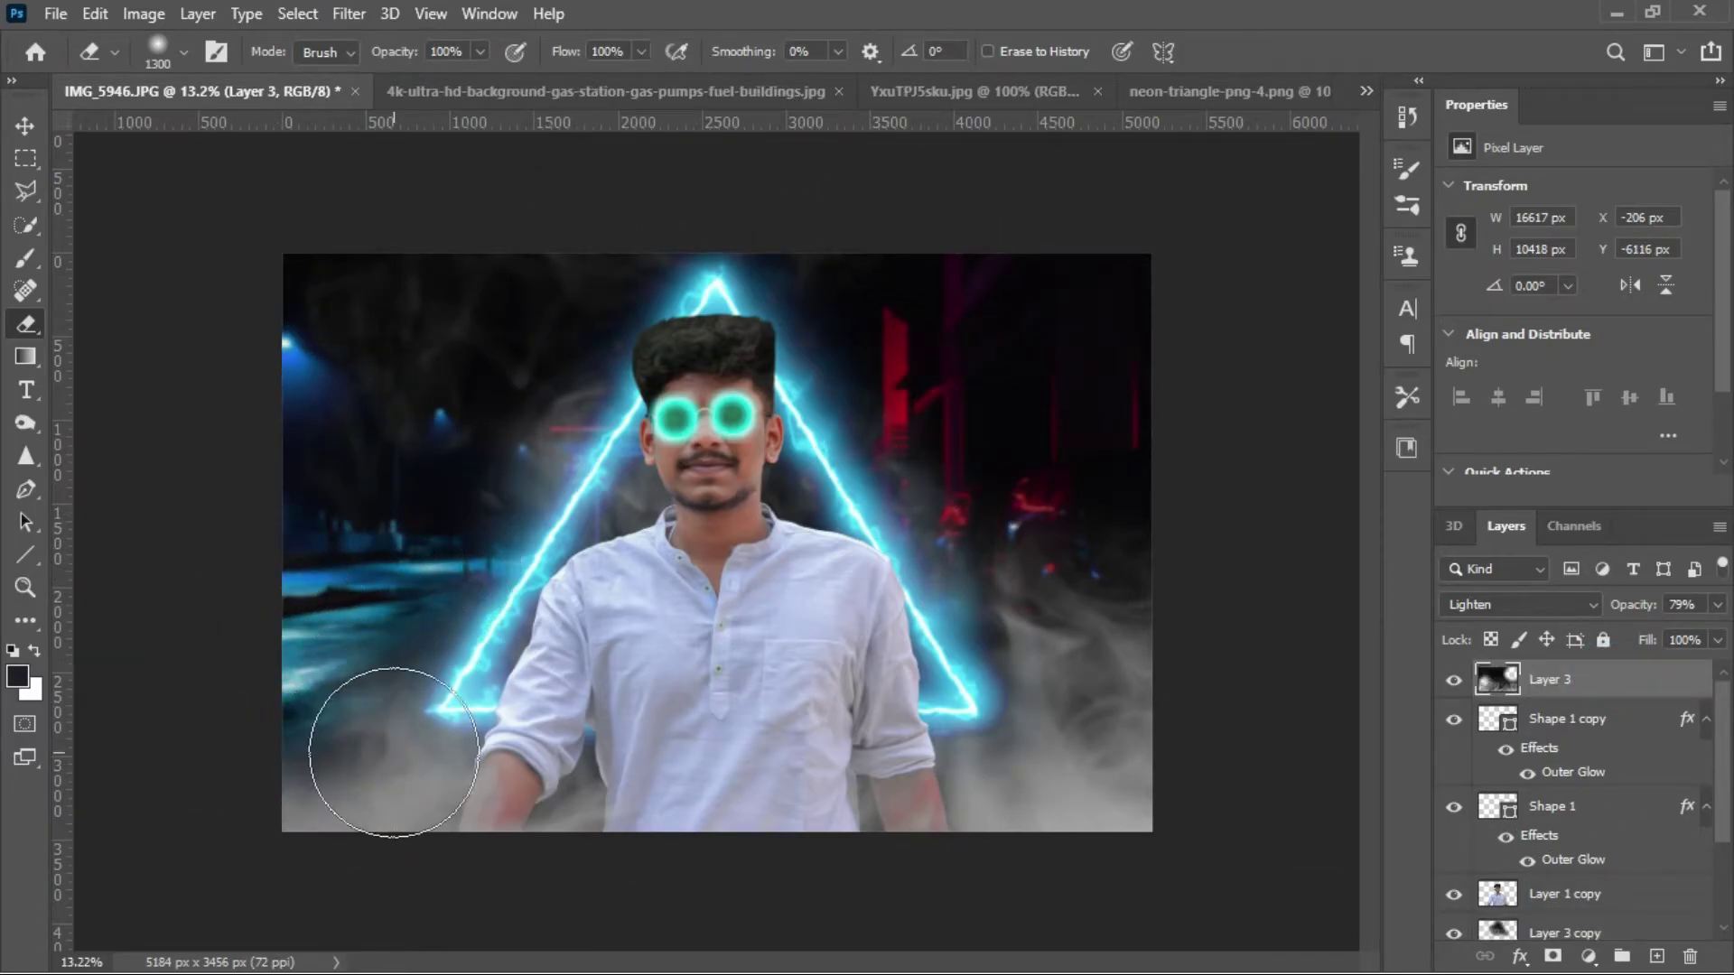
left_click_drag(1692, 637, 1672, 632)
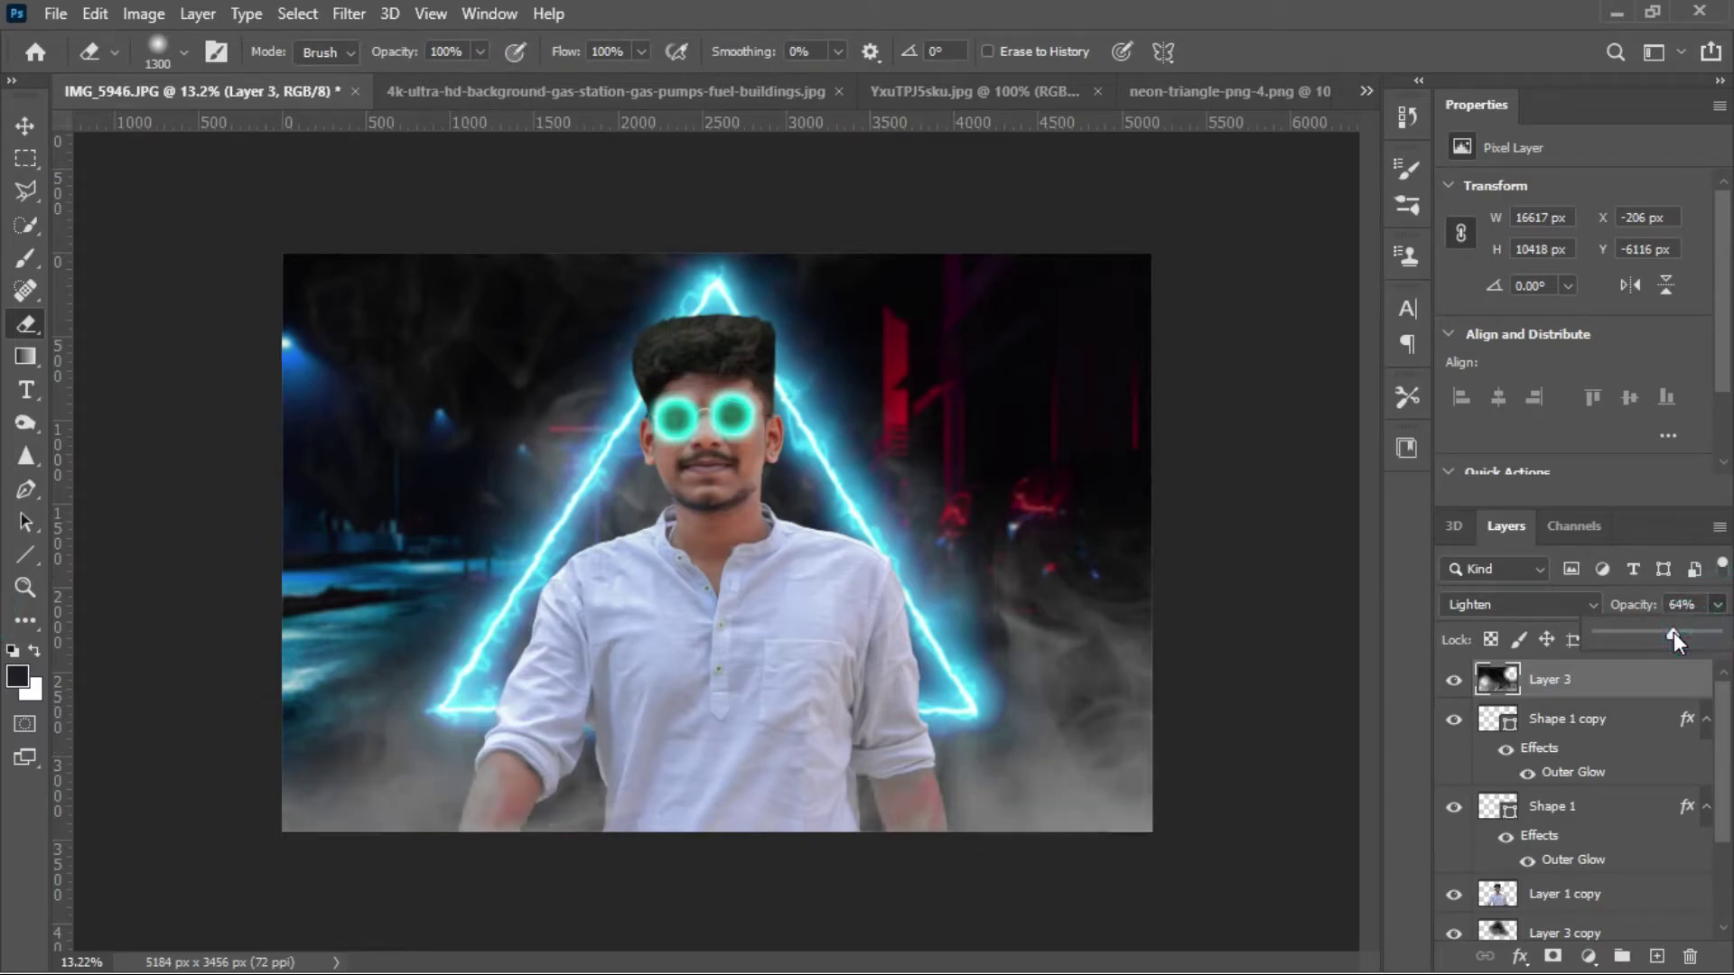
- Add a Gradient Fill layer at angle 0 with a cyan 00deff left stop
left_click(1617, 679)
left_click(1588, 958)
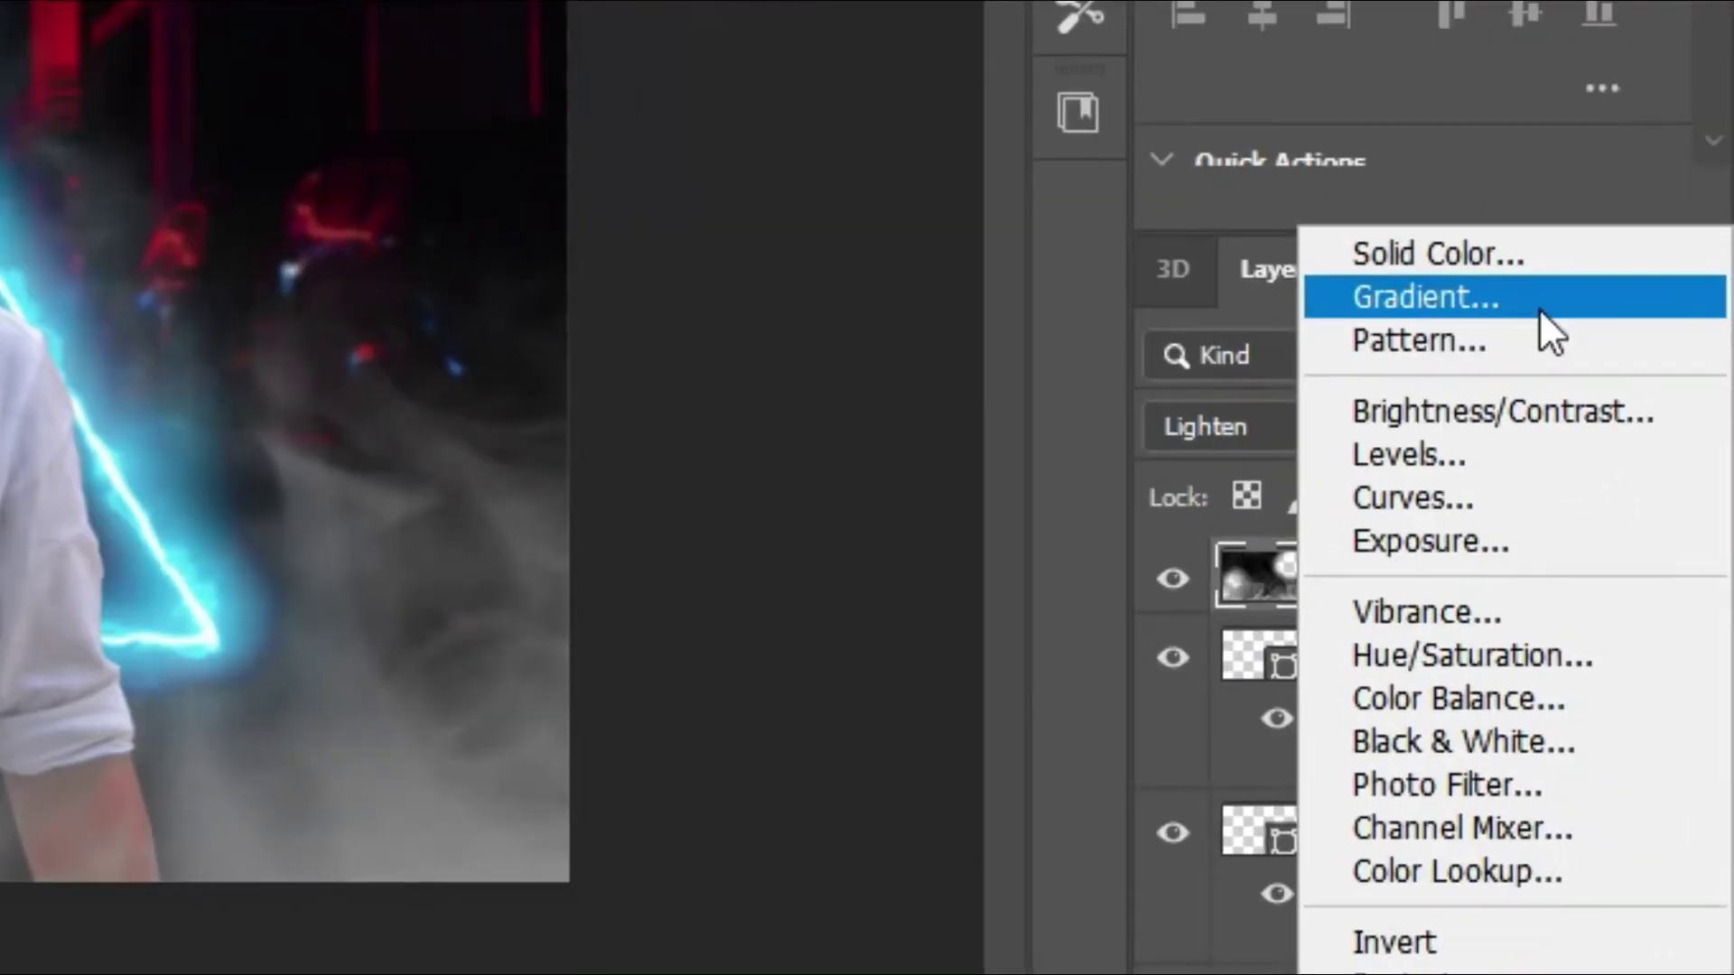
left_click(1539, 308)
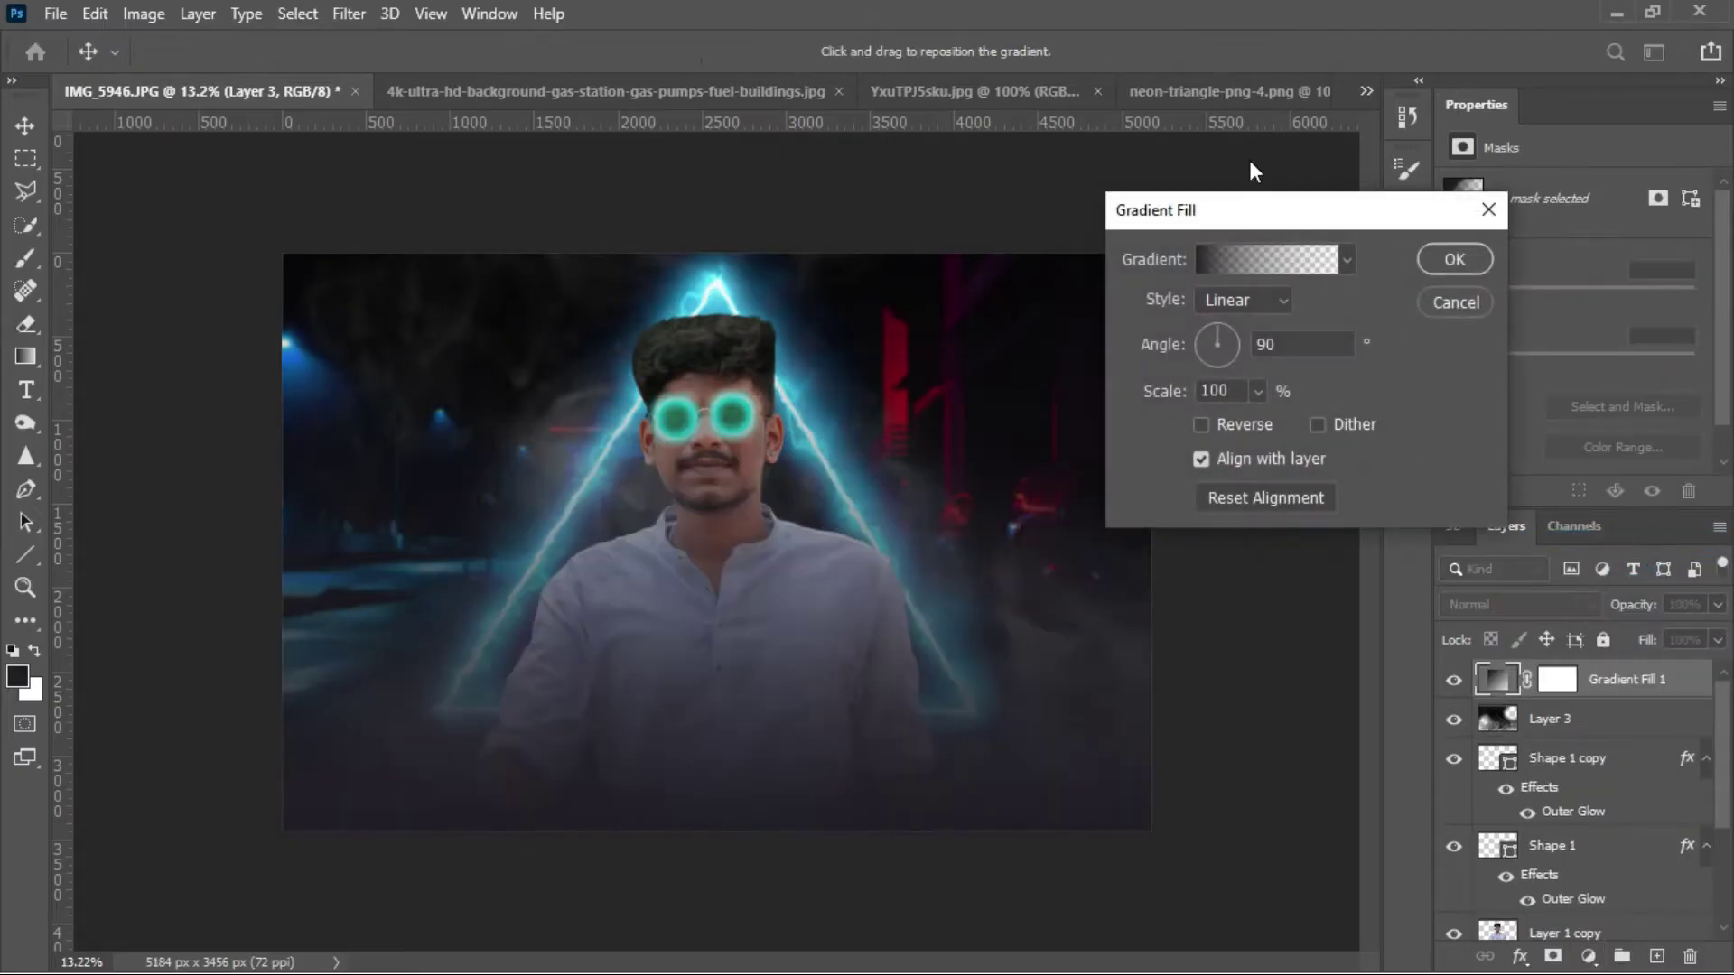
type("0")
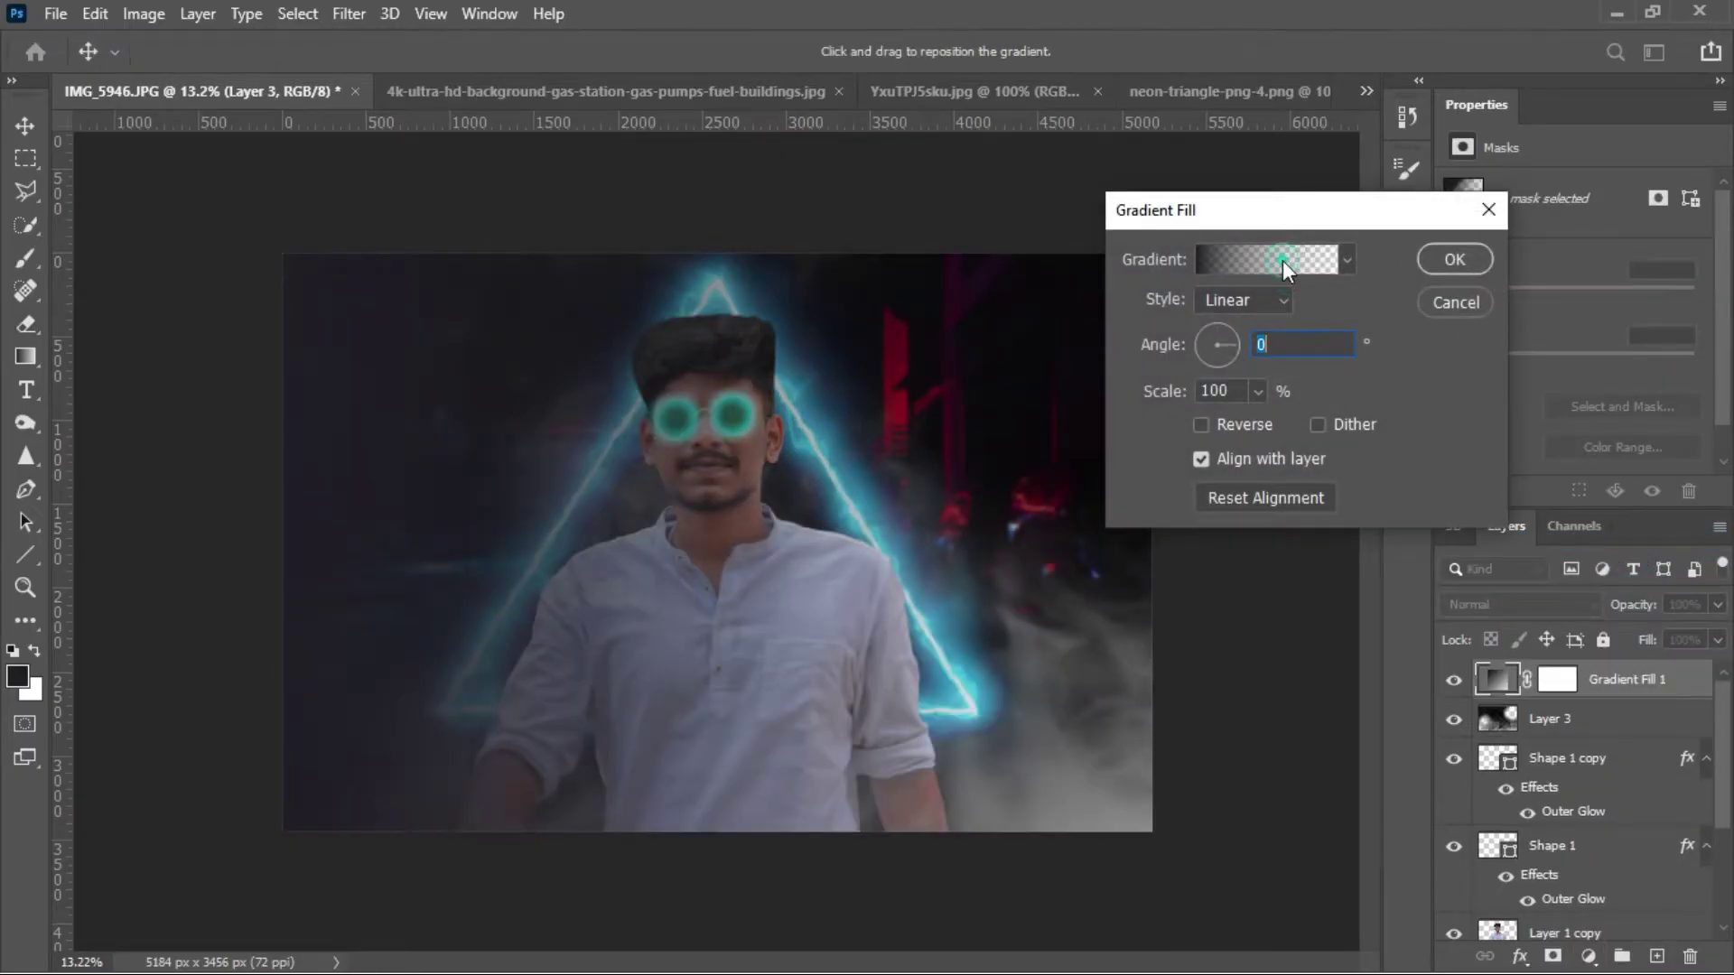
left_click(1282, 261)
double_click(1152, 589)
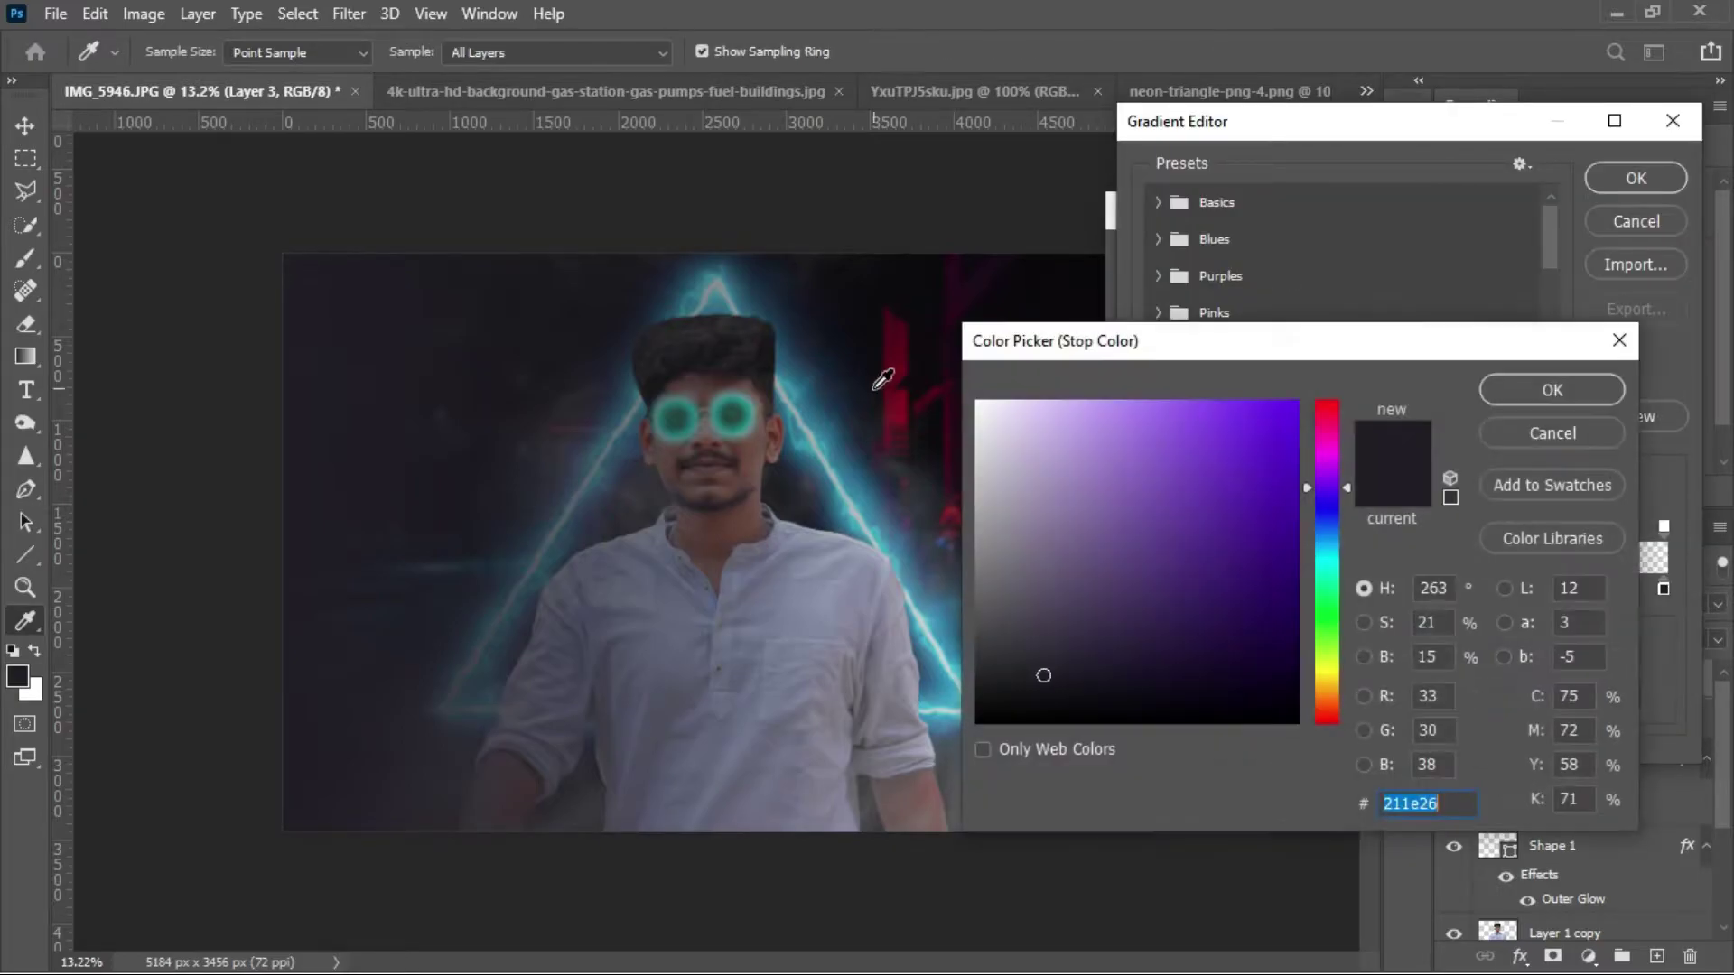
left_click(819, 445)
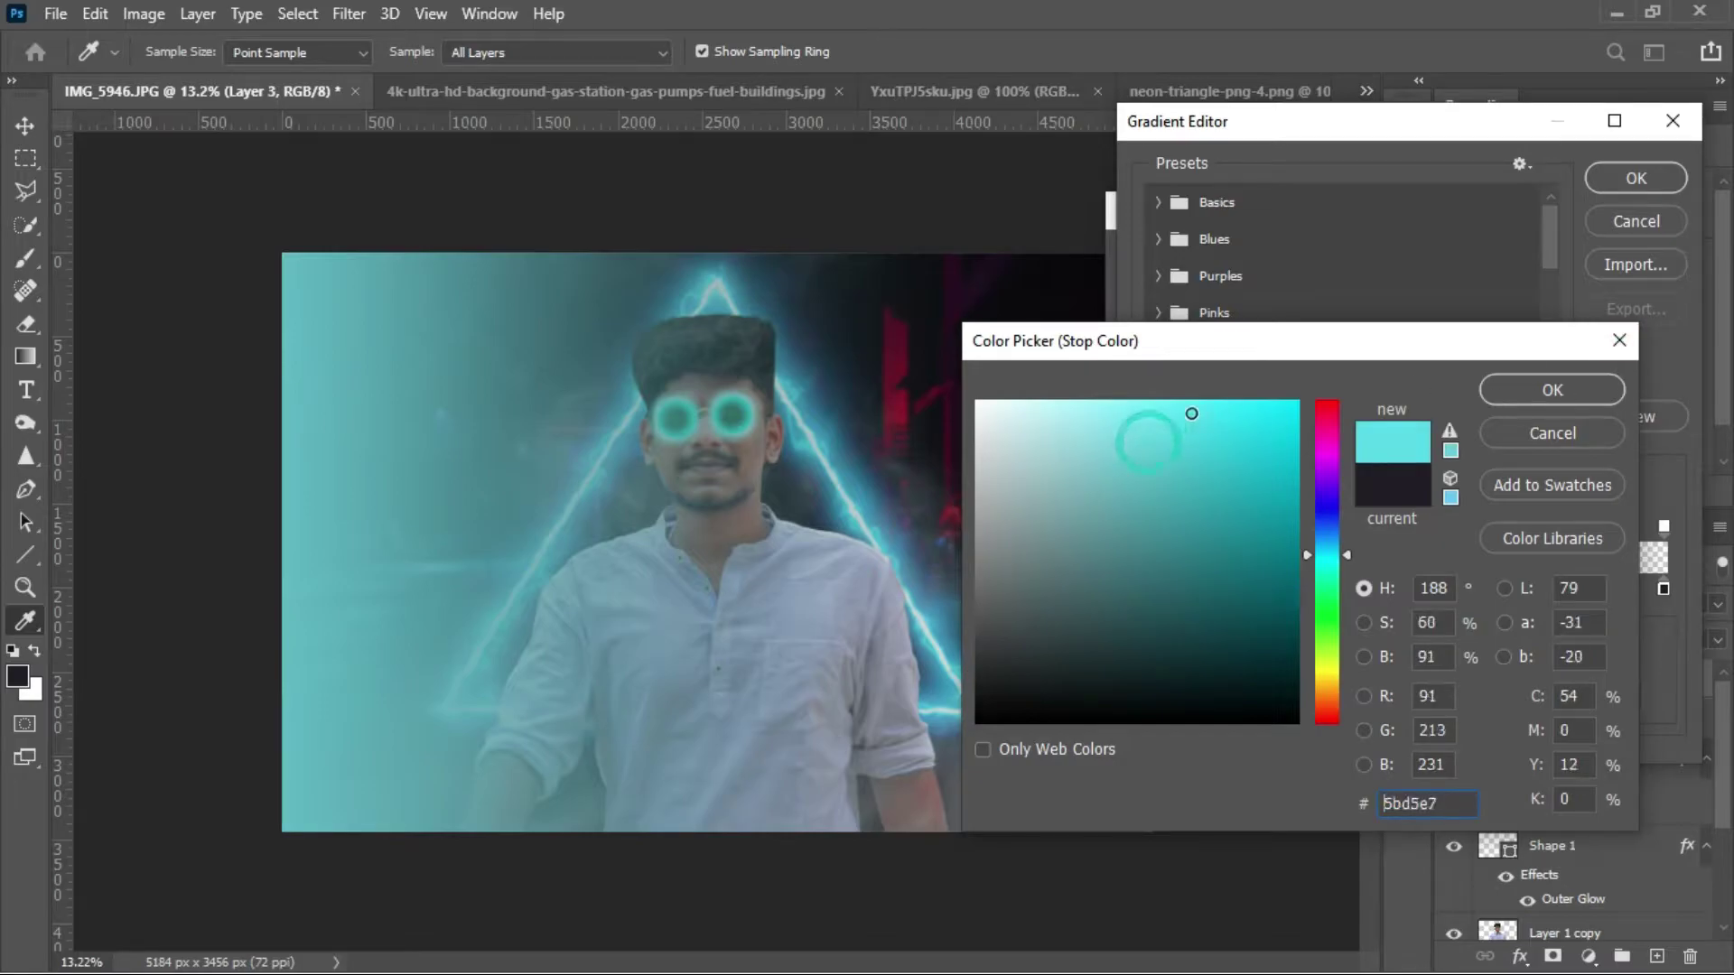
left_click_drag(1144, 437, 1297, 401)
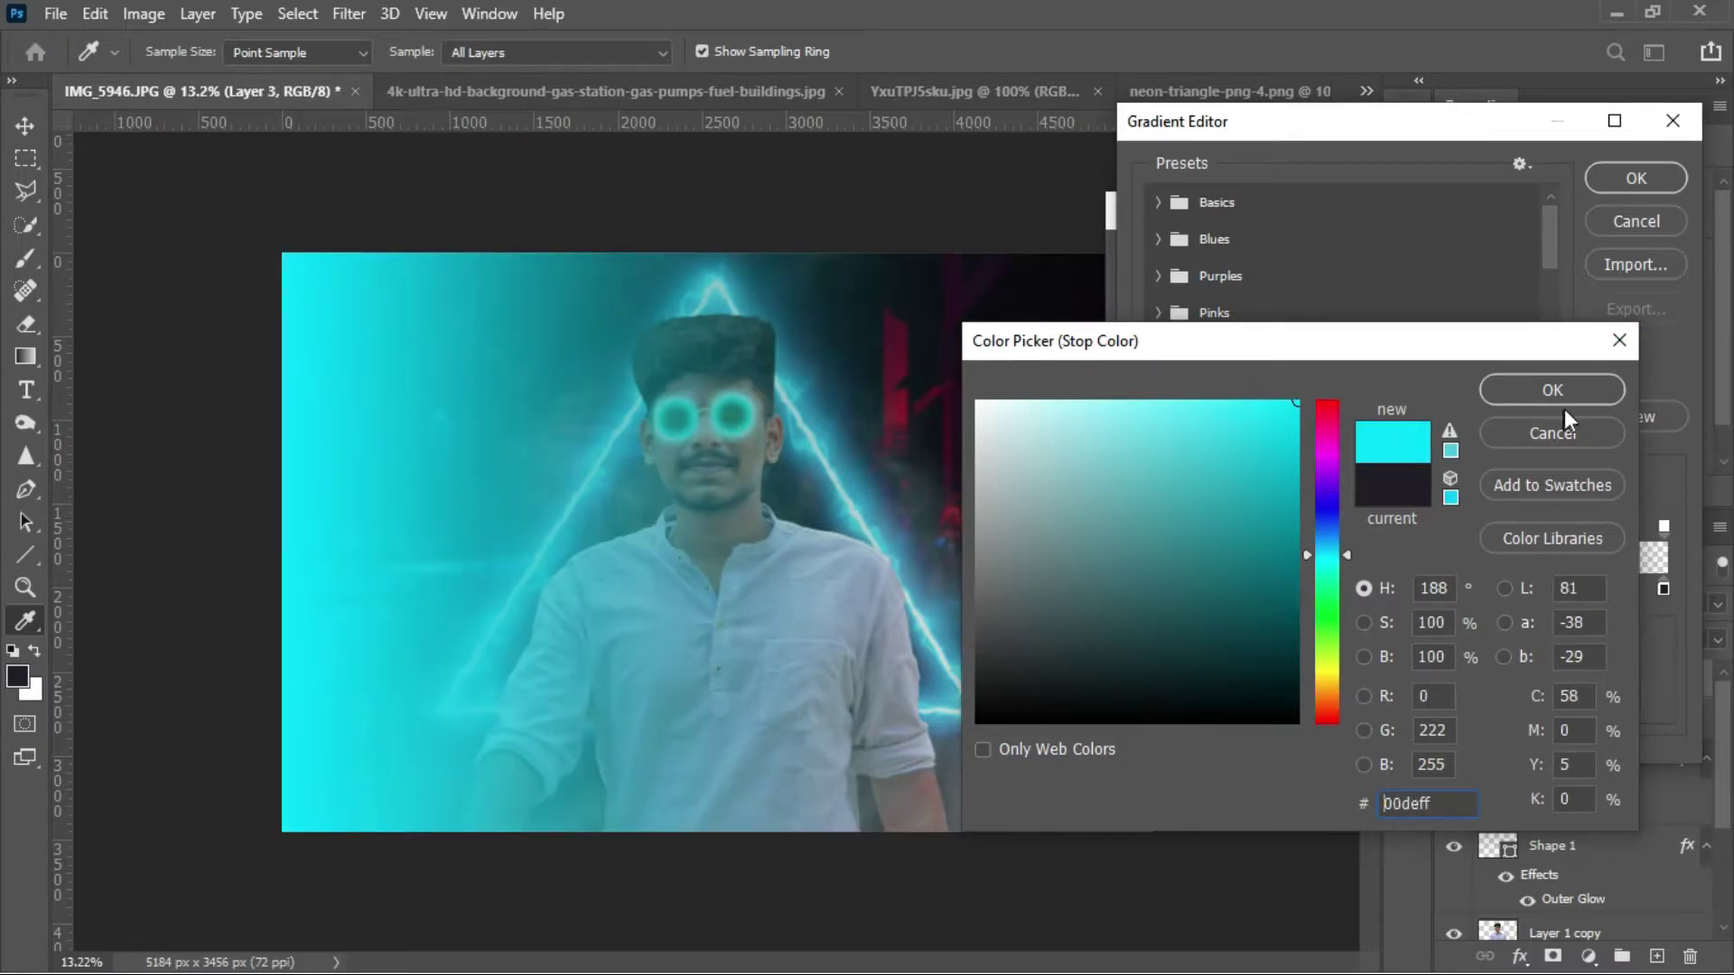
left_click(1555, 394)
left_click(1644, 180)
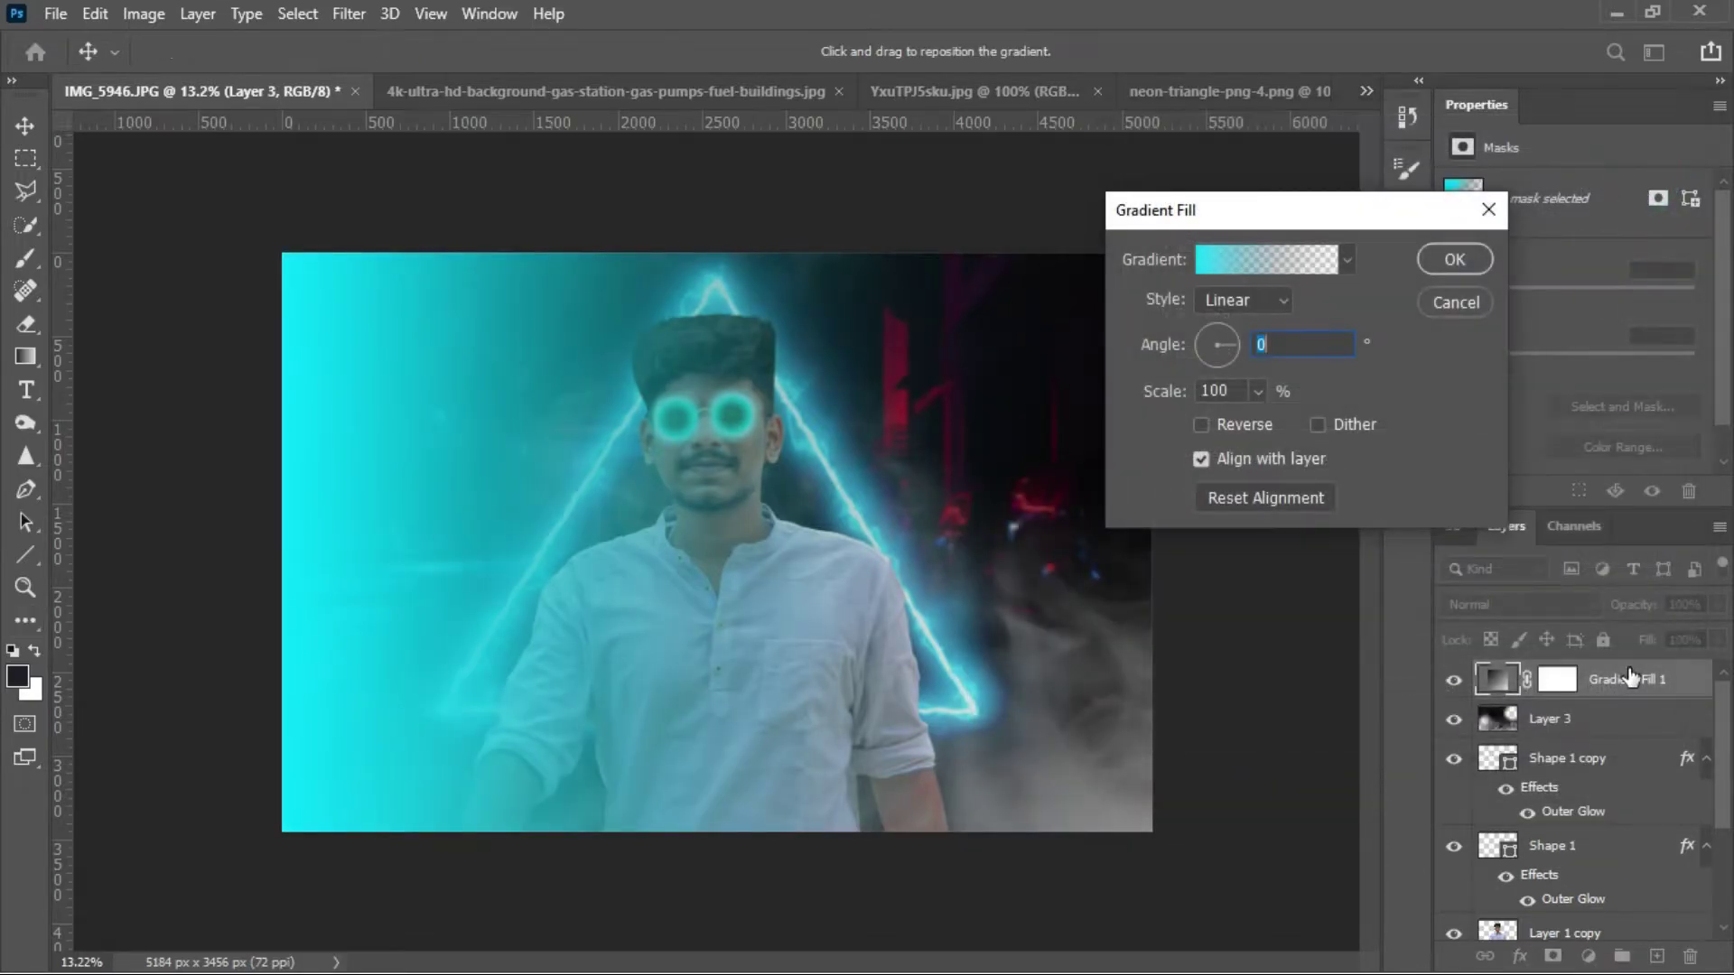
left_click(1459, 266)
- Move Gradient Fill 1 to the top of the stack at 29% opacity
mouse_move(1626, 680)
left_mouse_down()
mouse_move(1650, 925)
mouse_move(1635, 638)
left_mouse_up()
left_click(1717, 604)
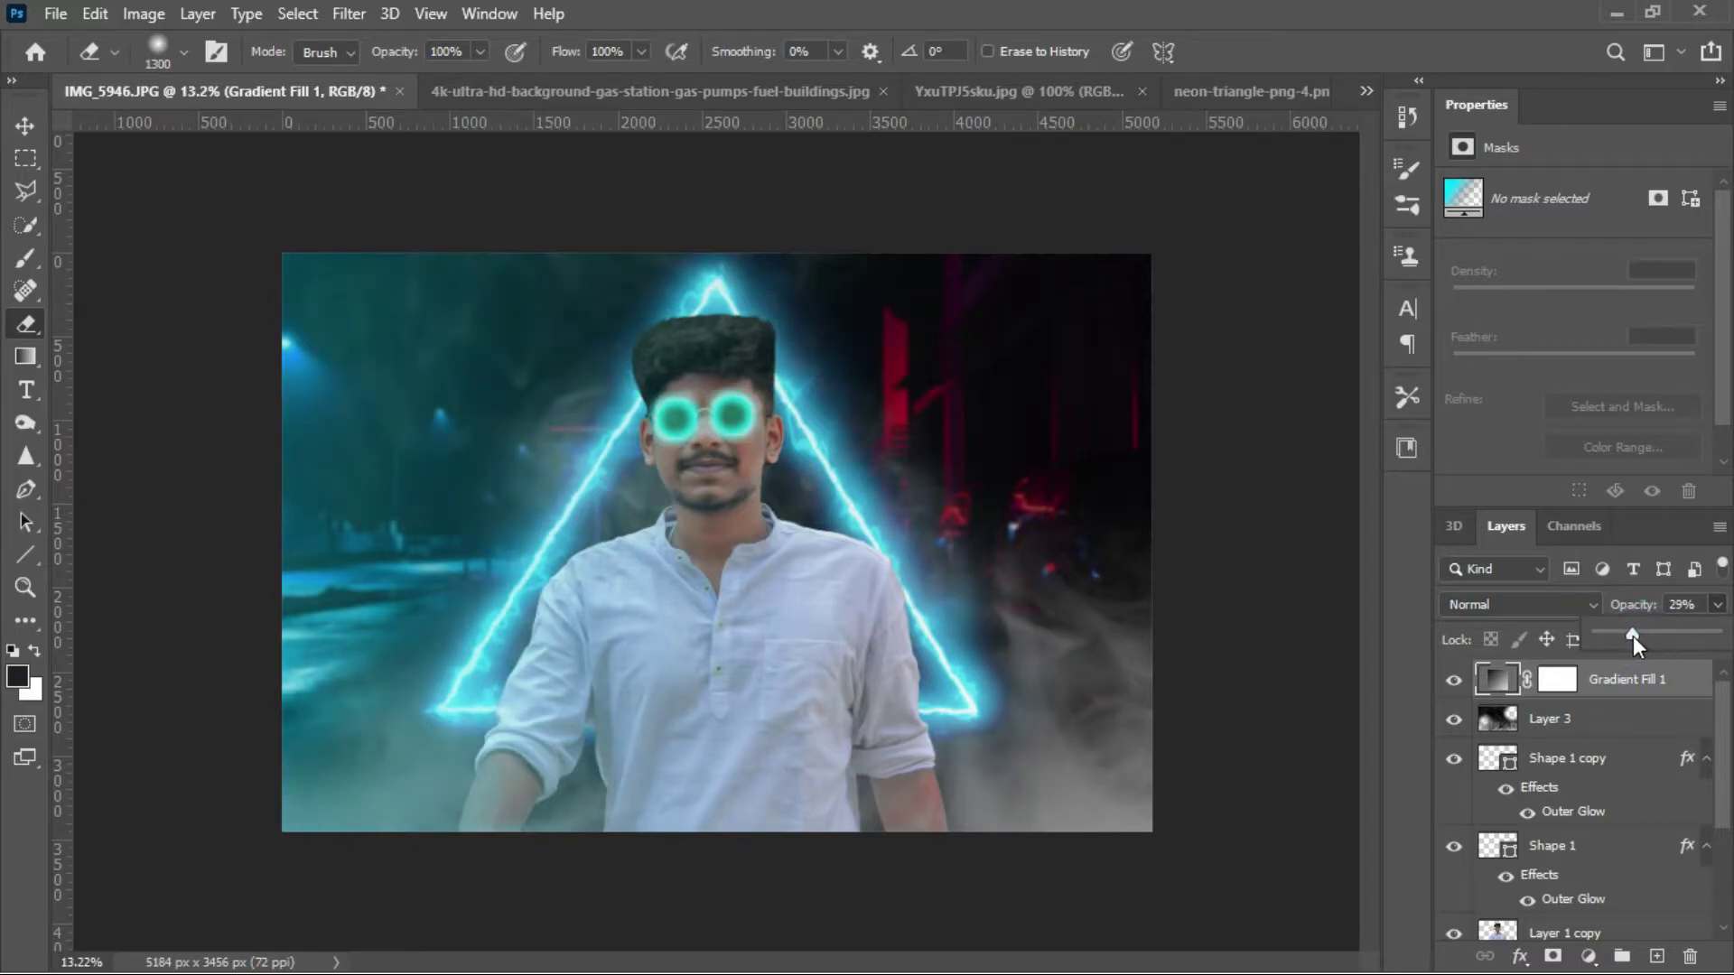
key("Return")
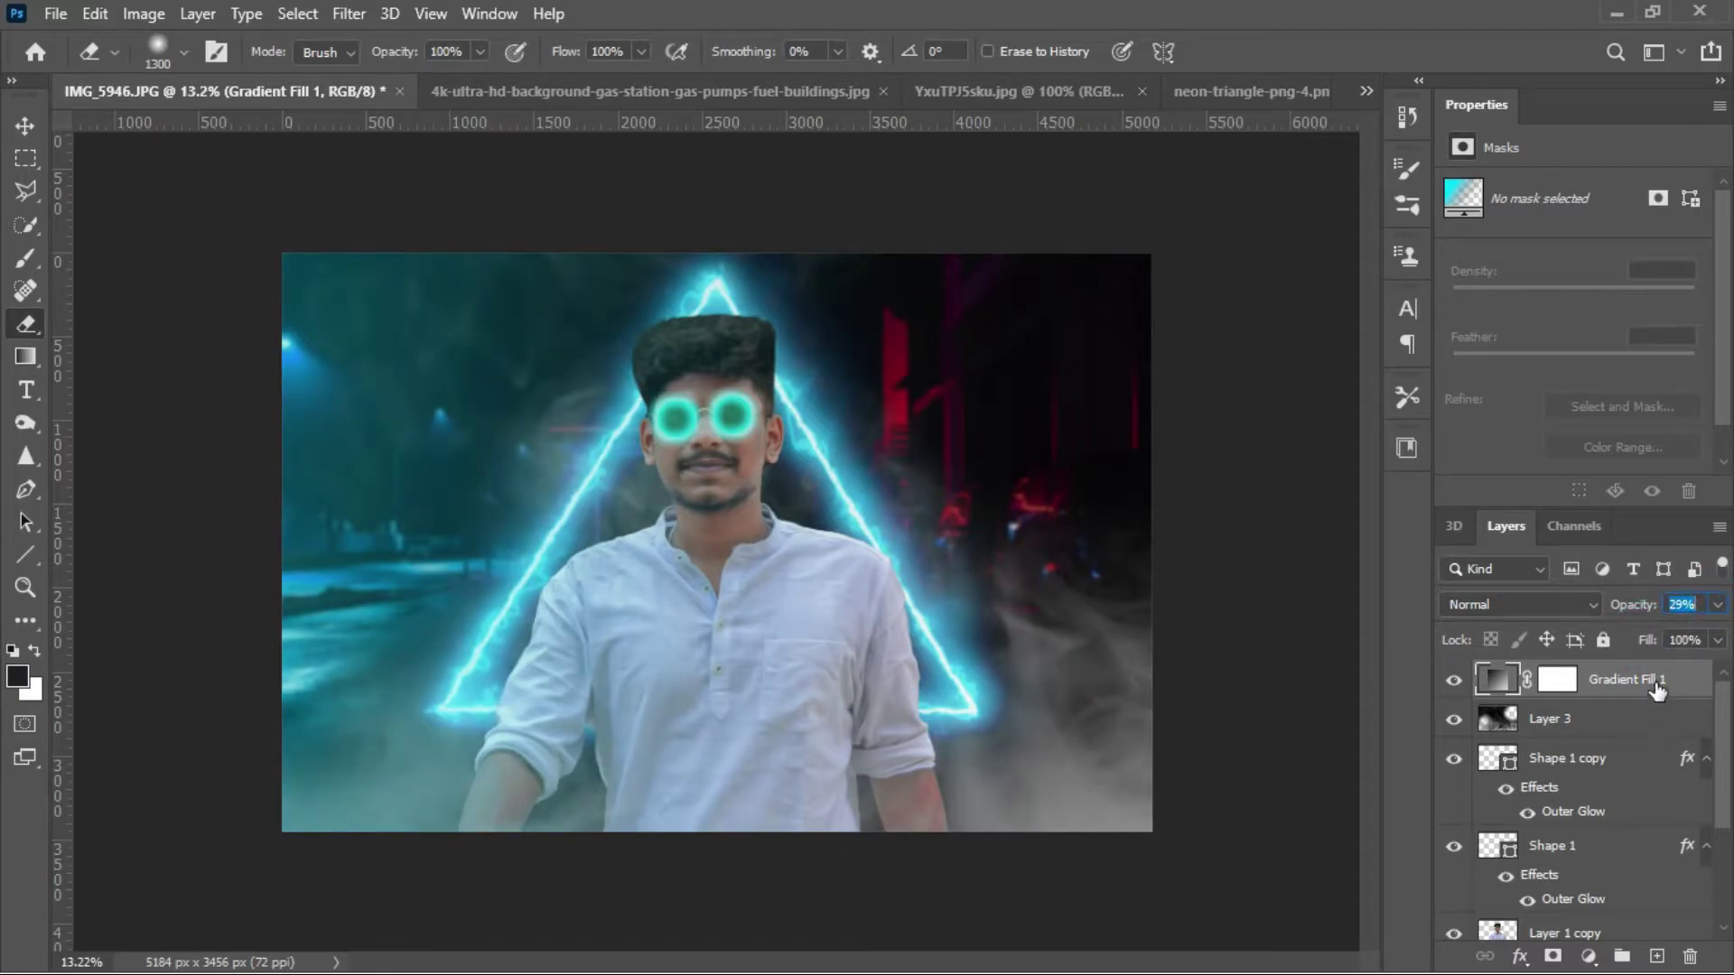
left_click(1553, 957)
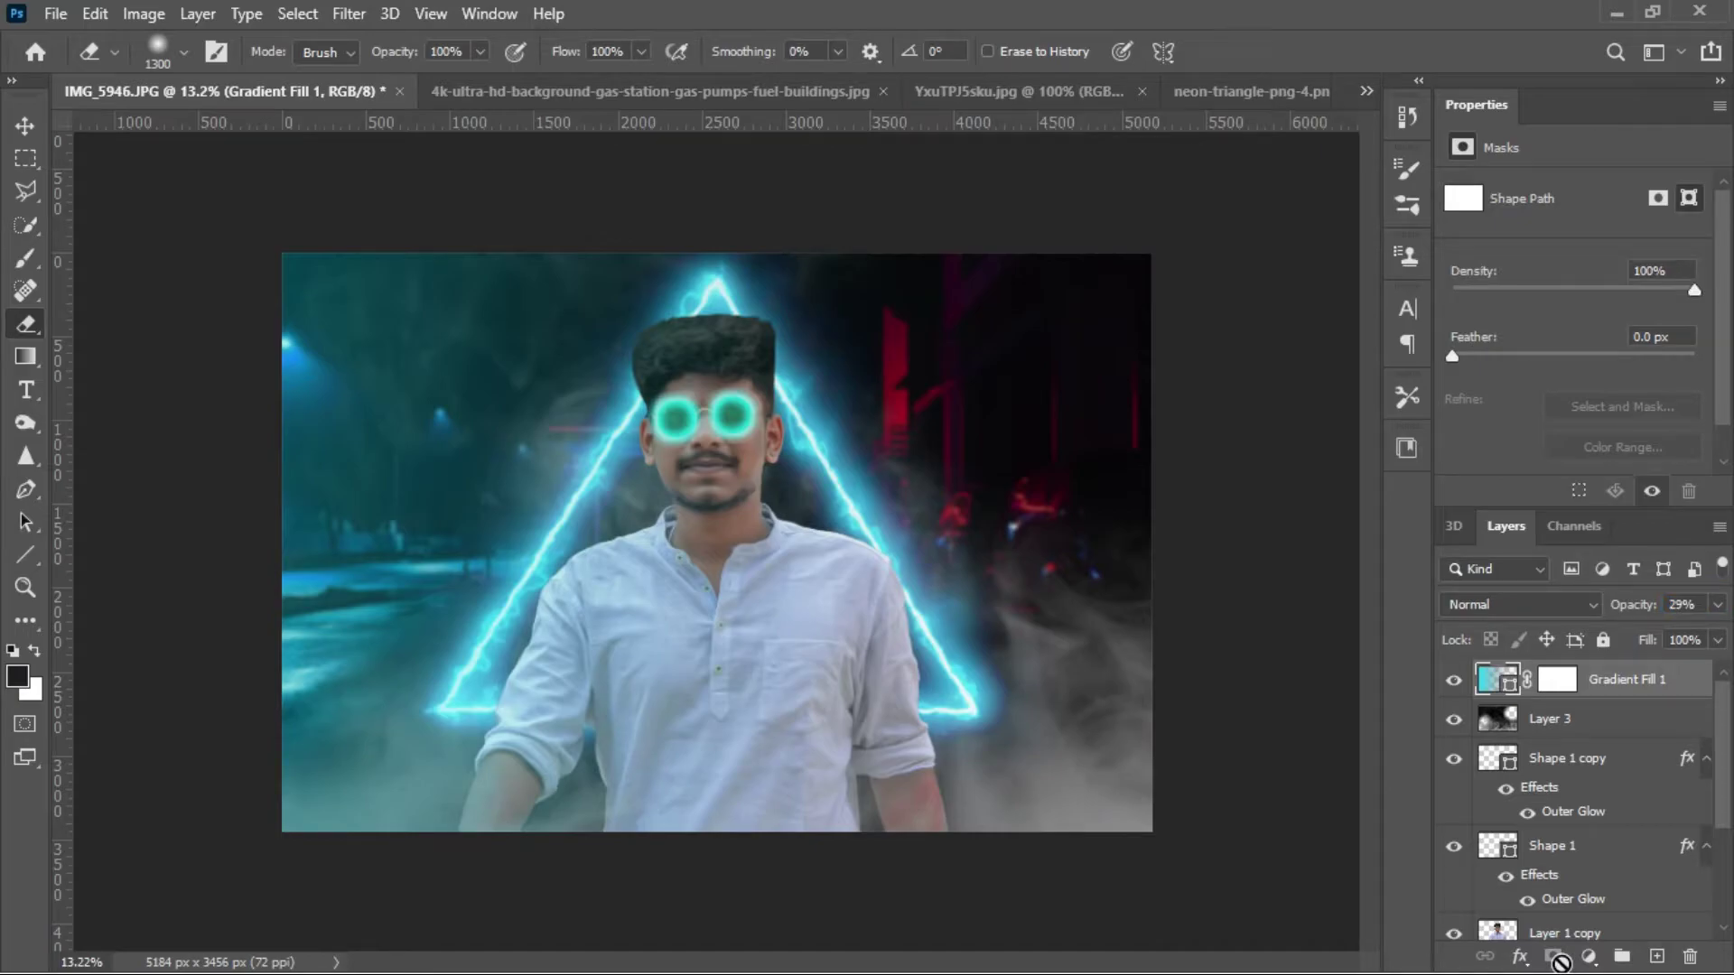
- Remove the vector mask and add a second Gradient Fill at angle 180 with a red ff0000 stop
key("ctrl+z")
left_click(1589, 957)
left_click(1627, 530)
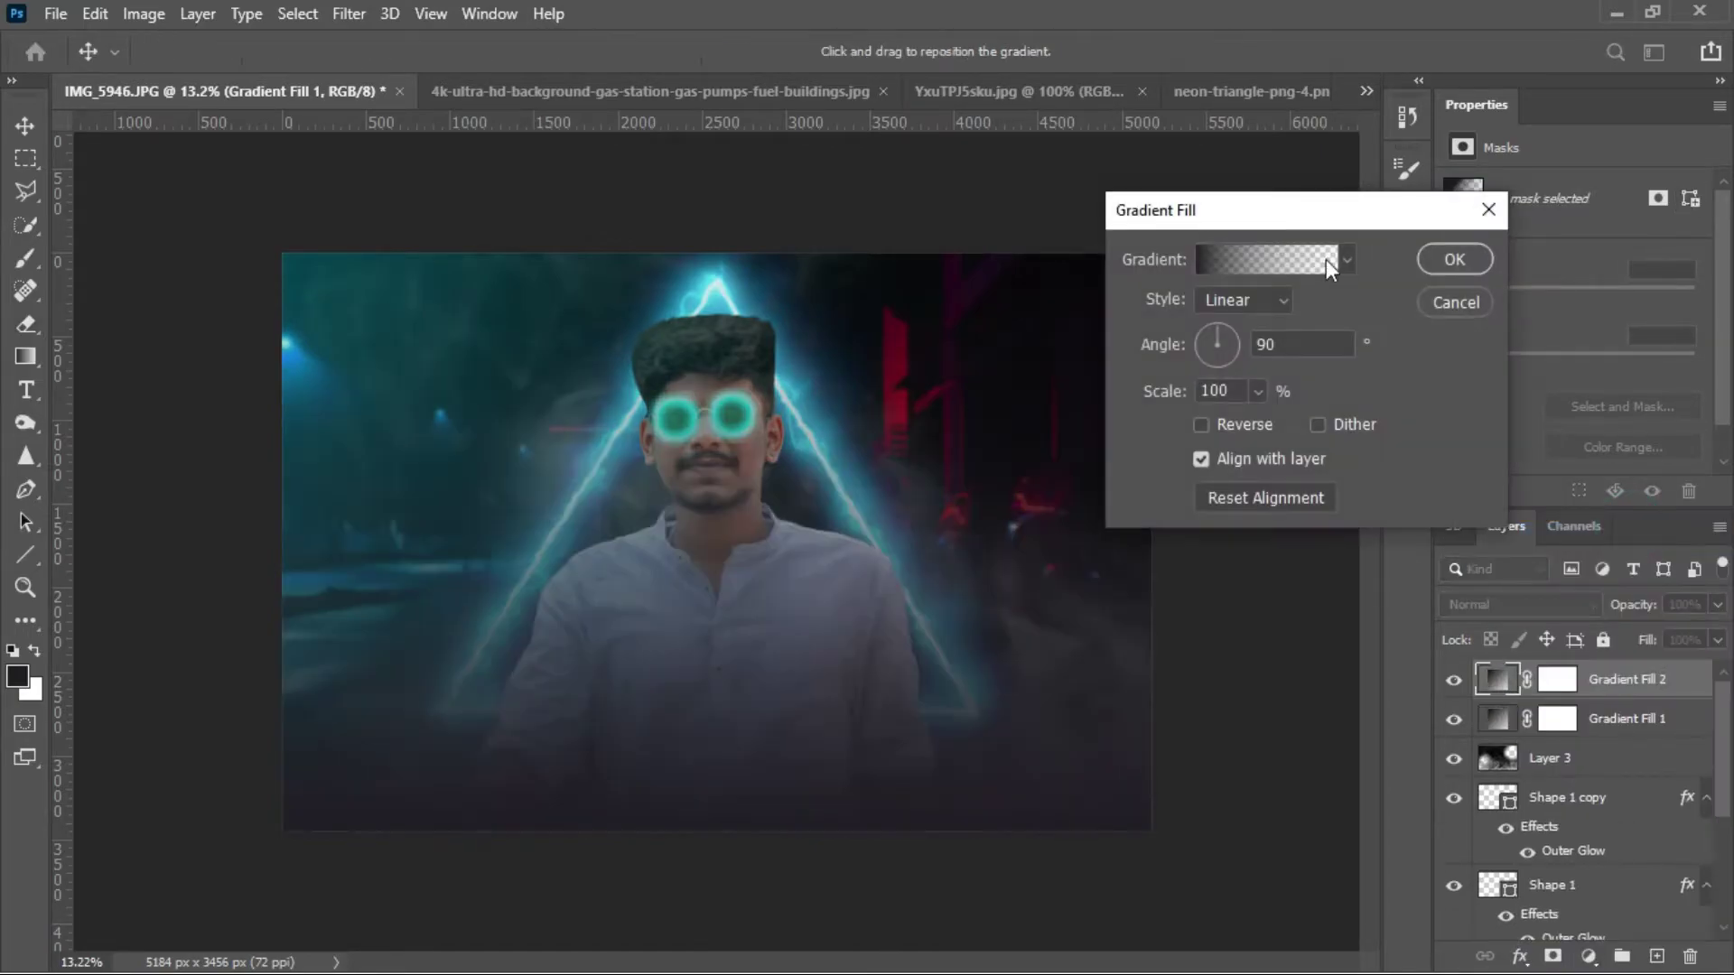
type("180")
left_click(1243, 259)
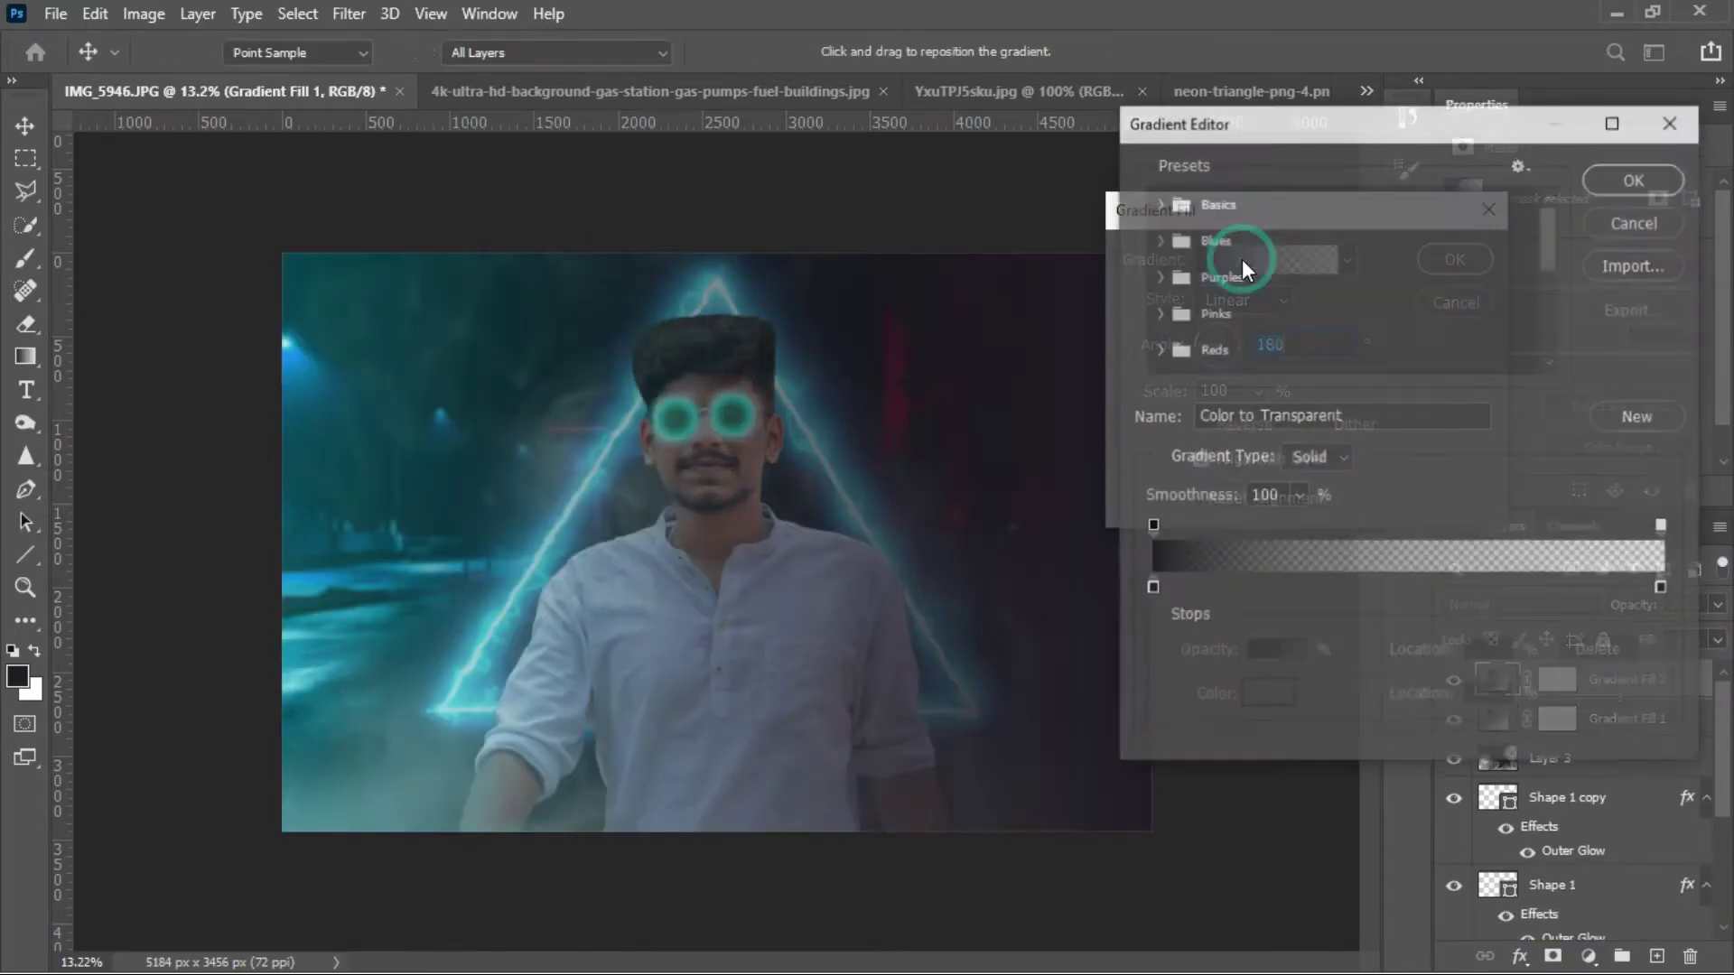
left_click(1151, 589)
left_click(1267, 696)
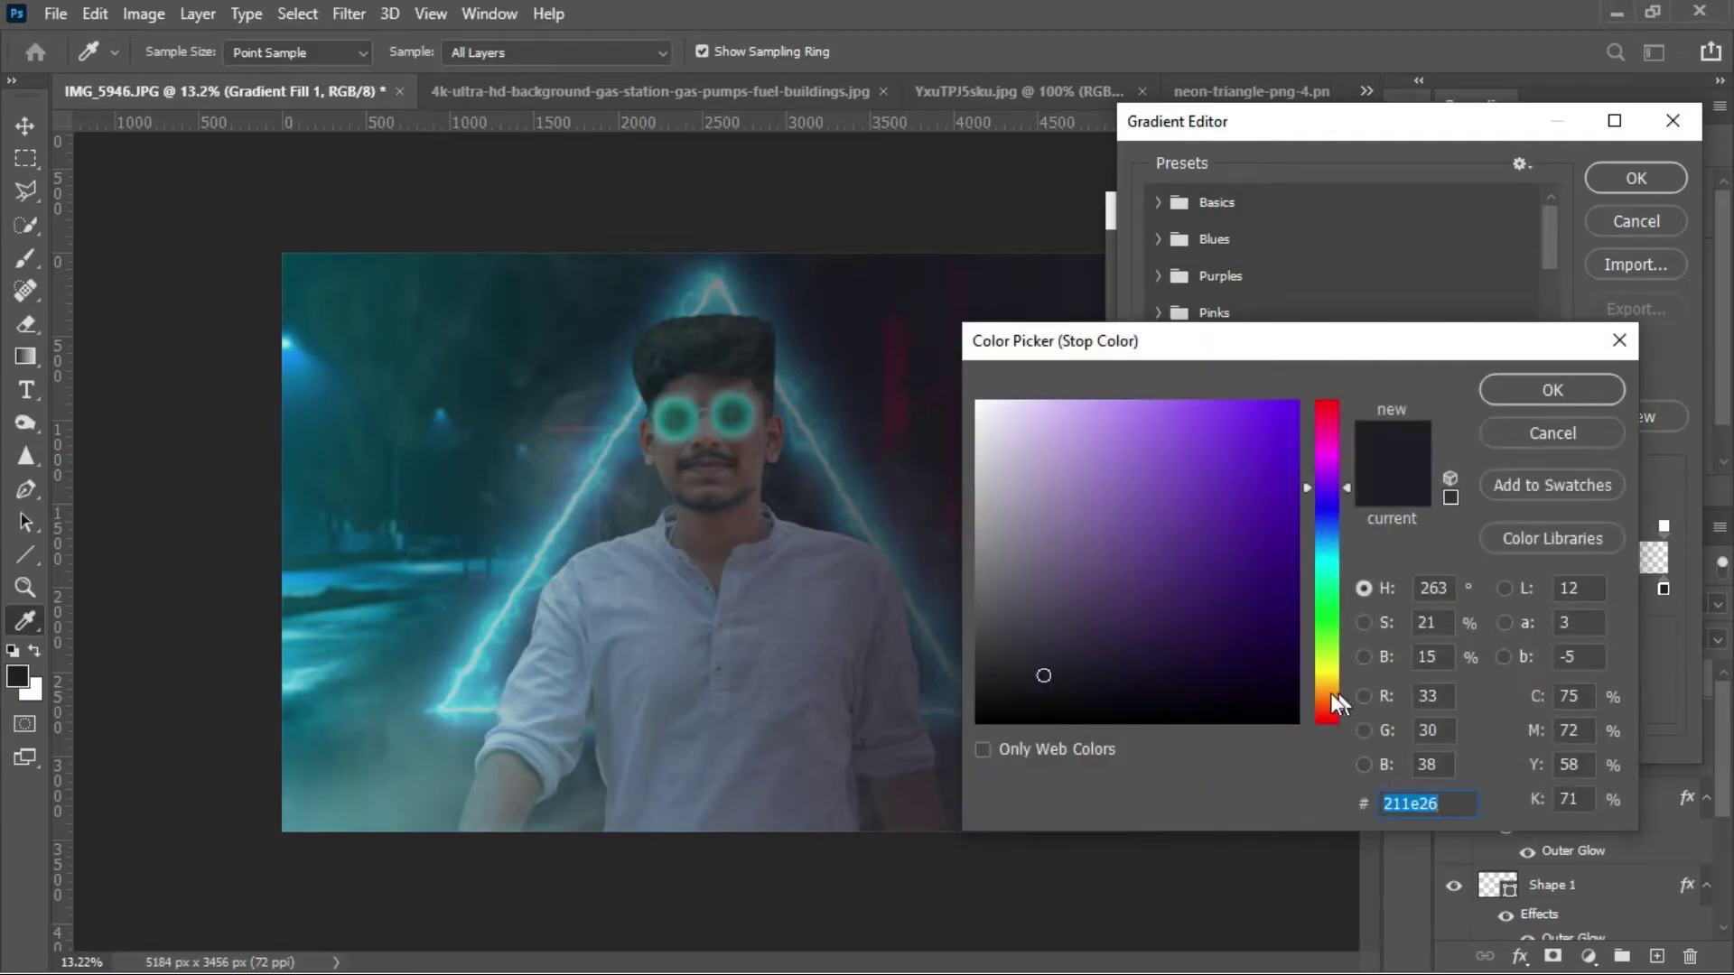
left_click_drag(1330, 692, 1326, 723)
left_click(1297, 402)
left_click(1512, 390)
left_click(1636, 178)
- Set Gradient Fill 2's opacity to 23%
left_click(1450, 257)
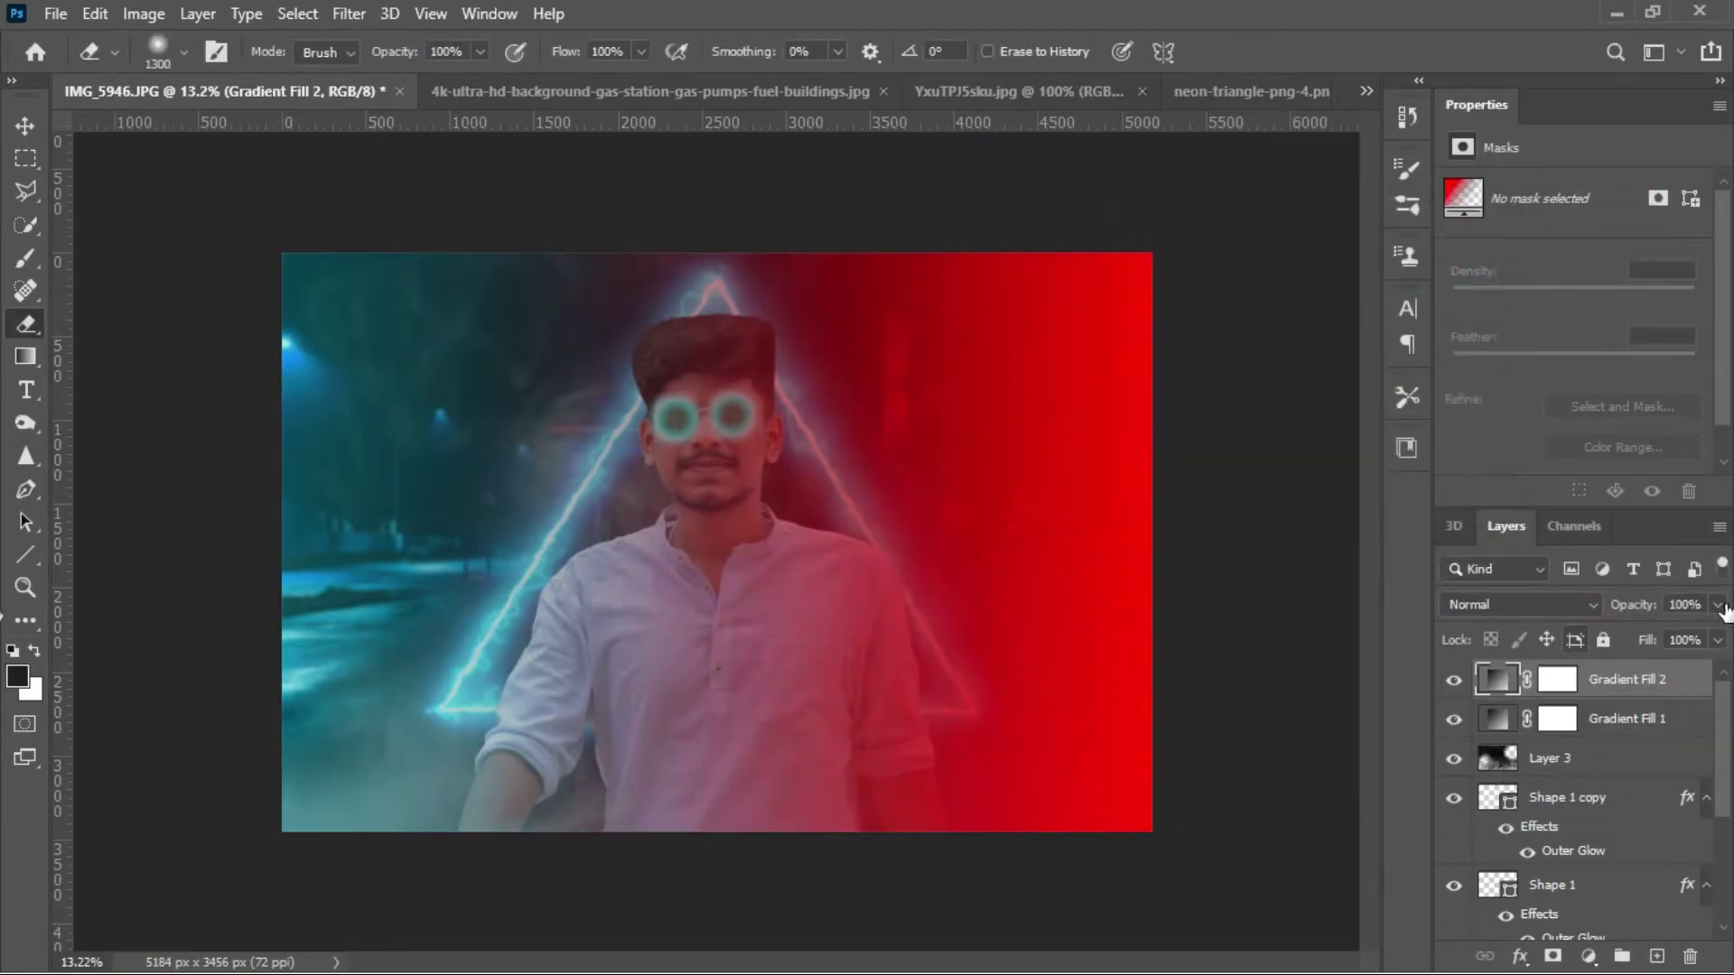
left_click_drag(1717, 605, 1637, 636)
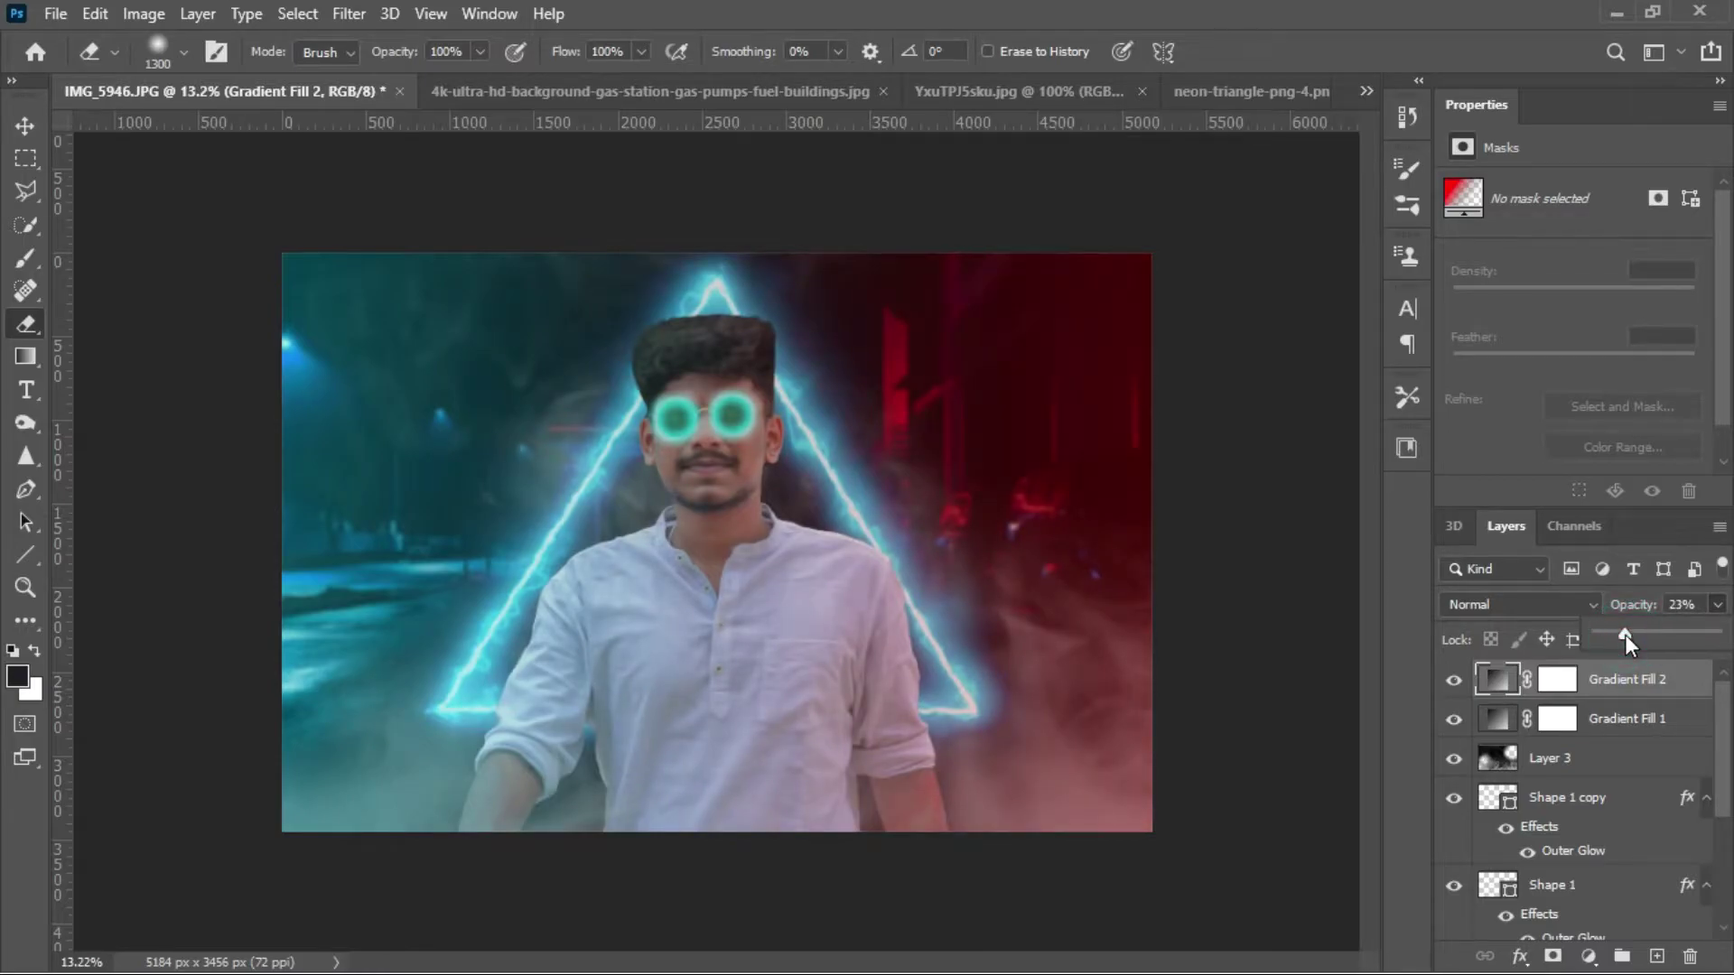
left_click(1719, 607)
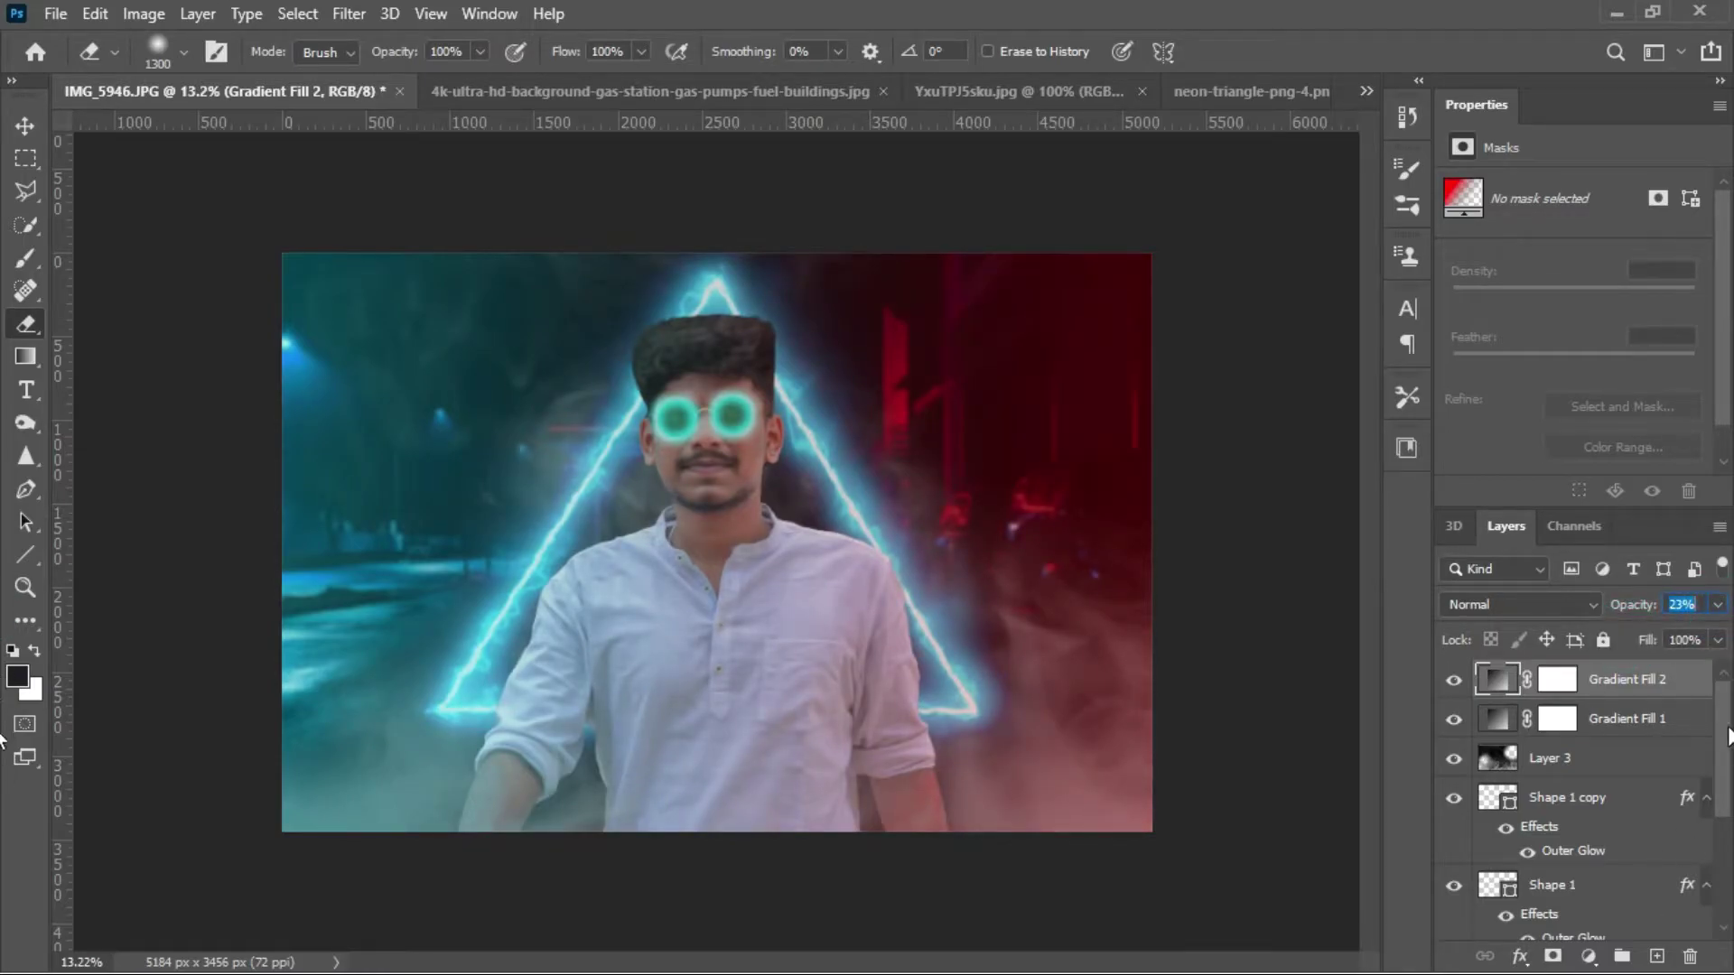
left_click(1721, 607)
scroll(1613, 819, "down", 3)
- Duplicate the man's layer, Layer 1 copy
left_click(1682, 863)
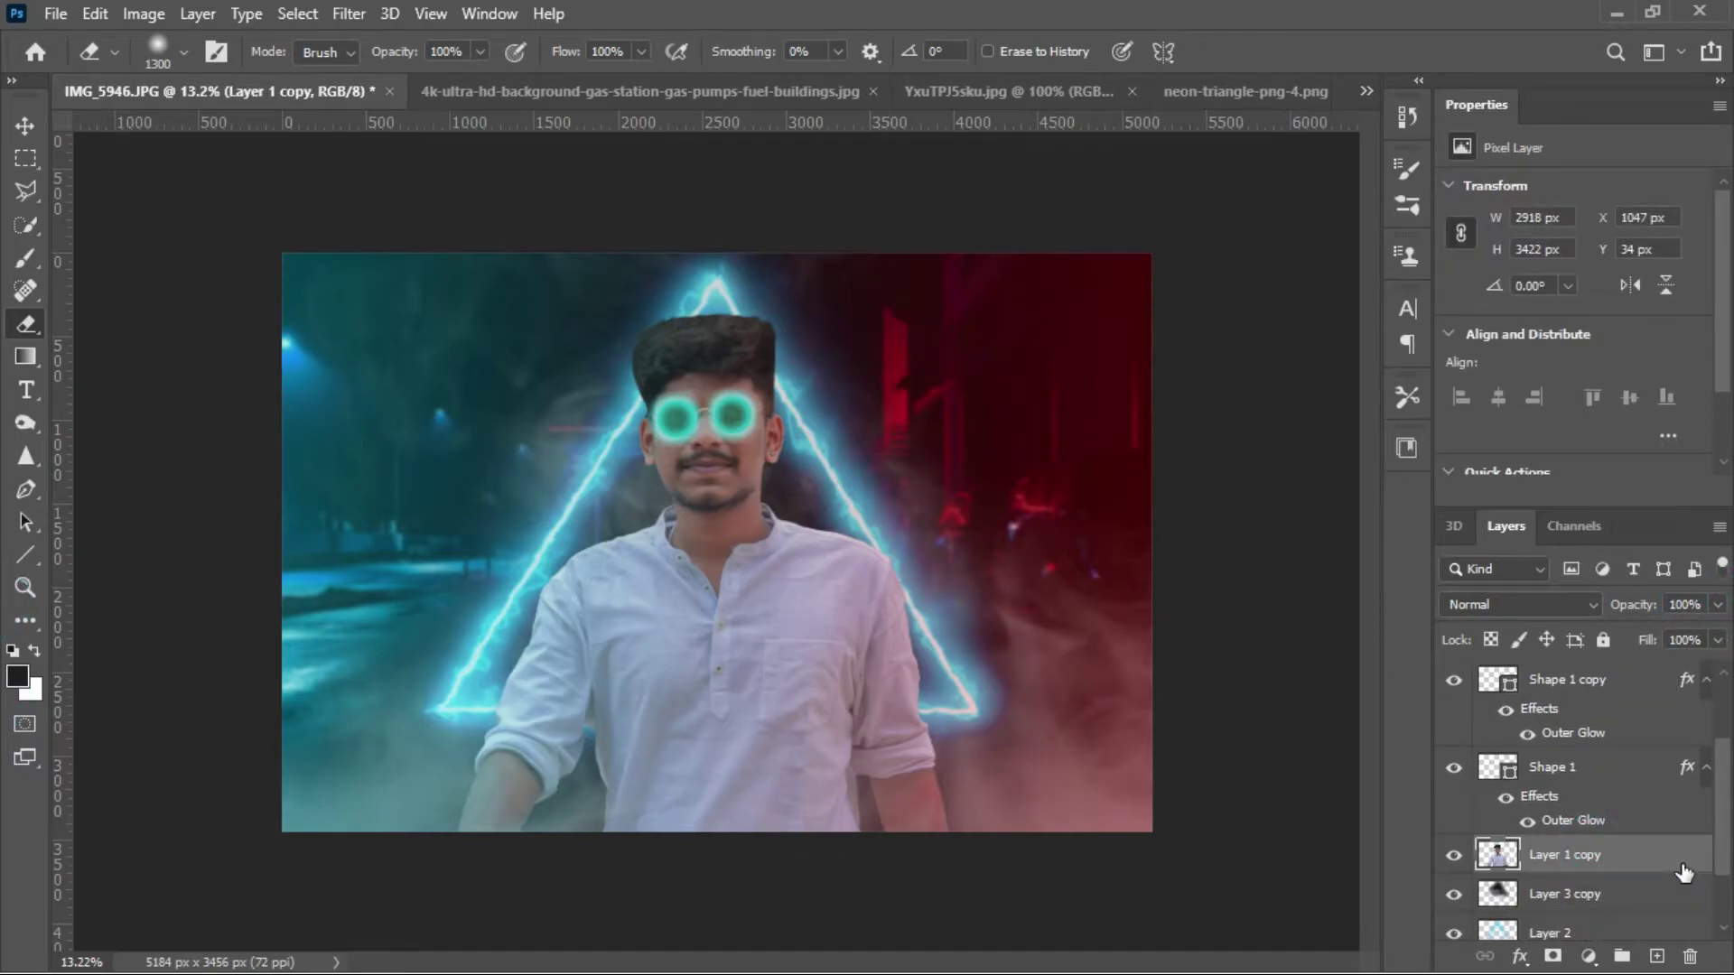
key("ctrl+j")
scroll(1666, 723, "up", 3)
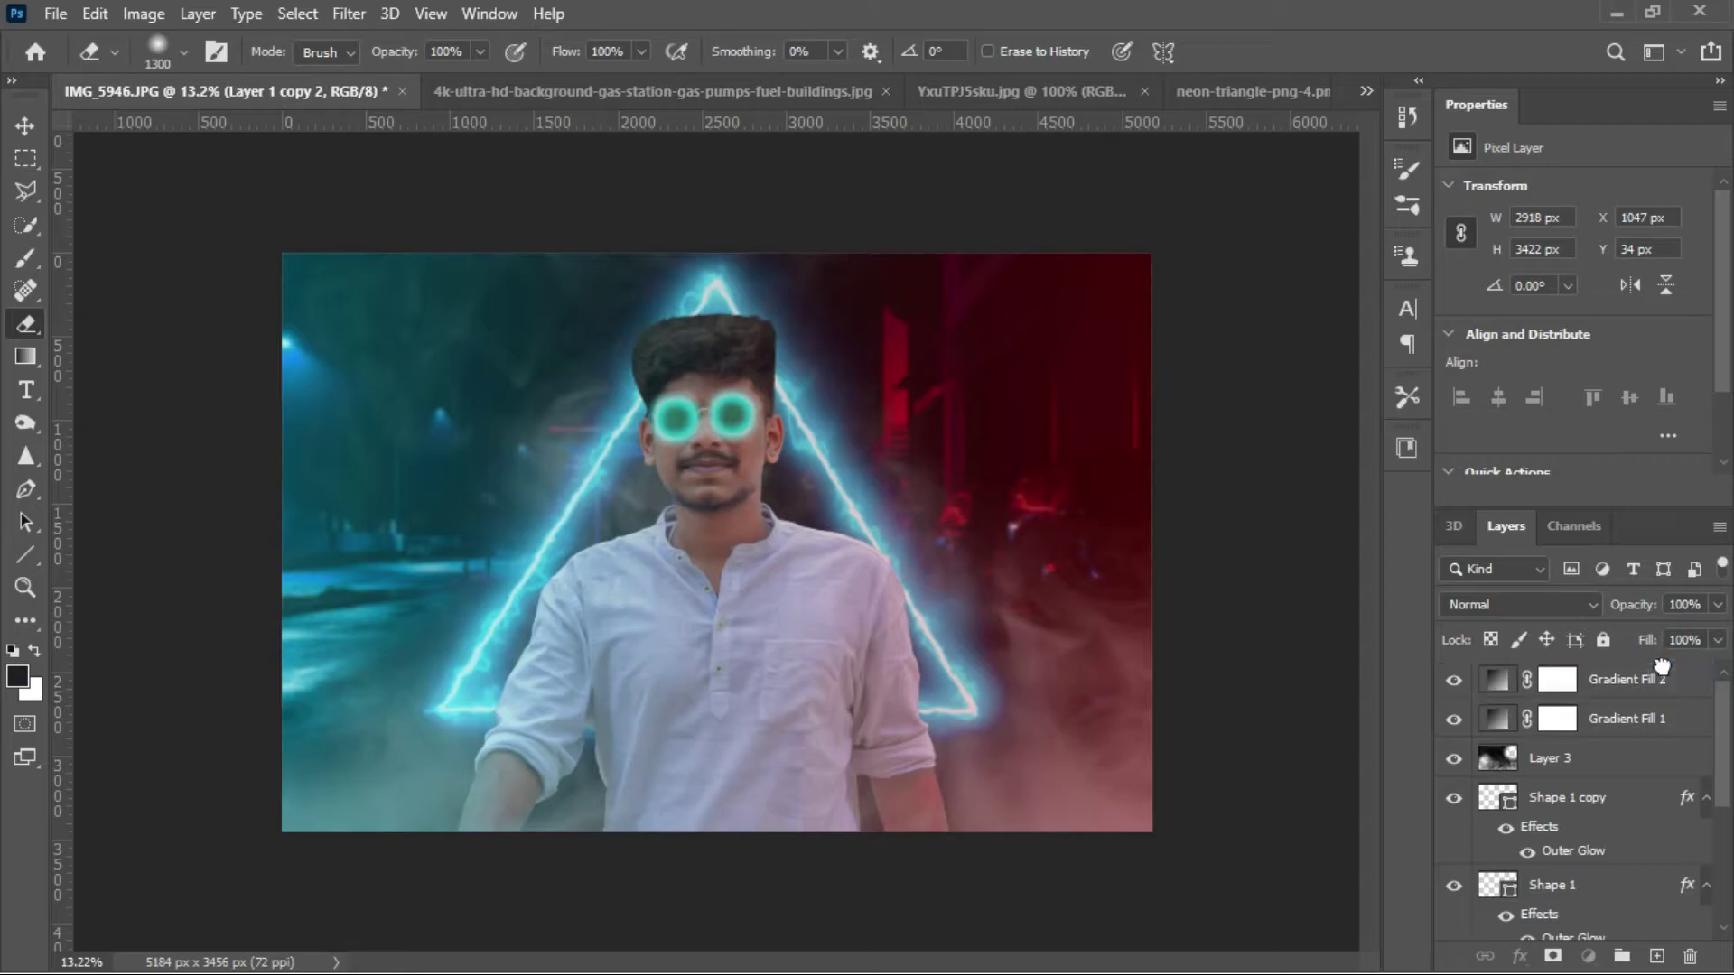
- Move Layer 1 copy 2 above the gradient fills and set its opacity to 50%
left_click_drag(1662, 666, 1679, 631)
left_click(1717, 604)
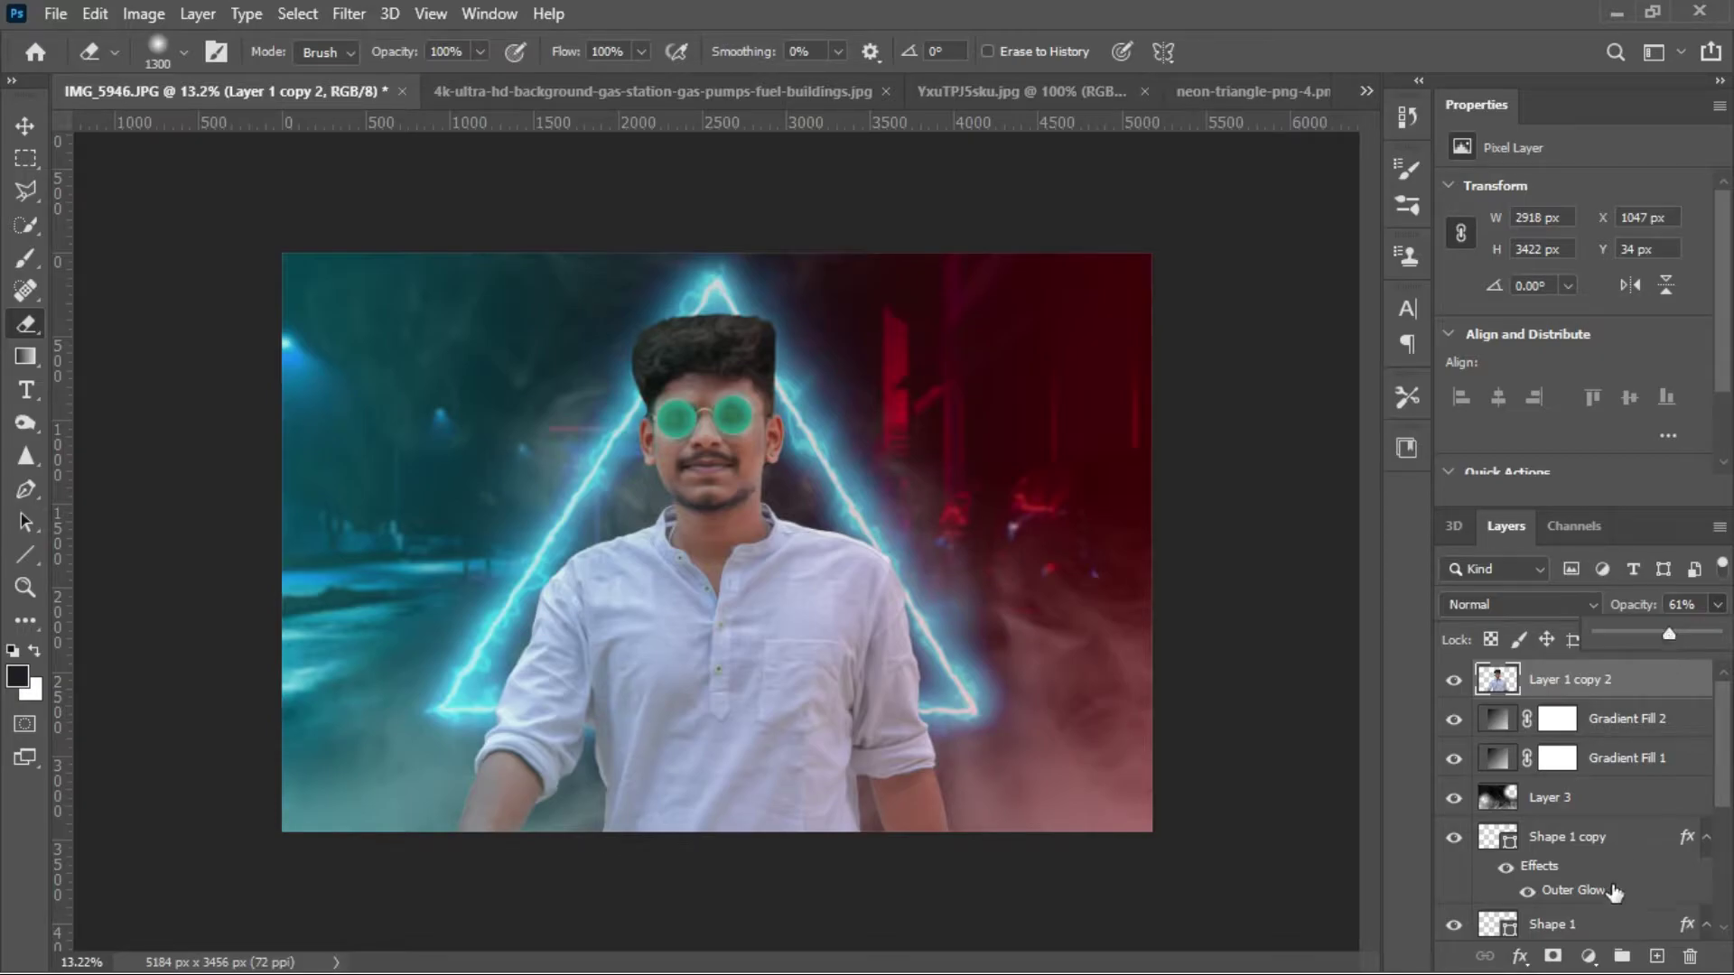
scroll(1617, 894, "down", 2)
left_click_drag(1637, 761, 1646, 629)
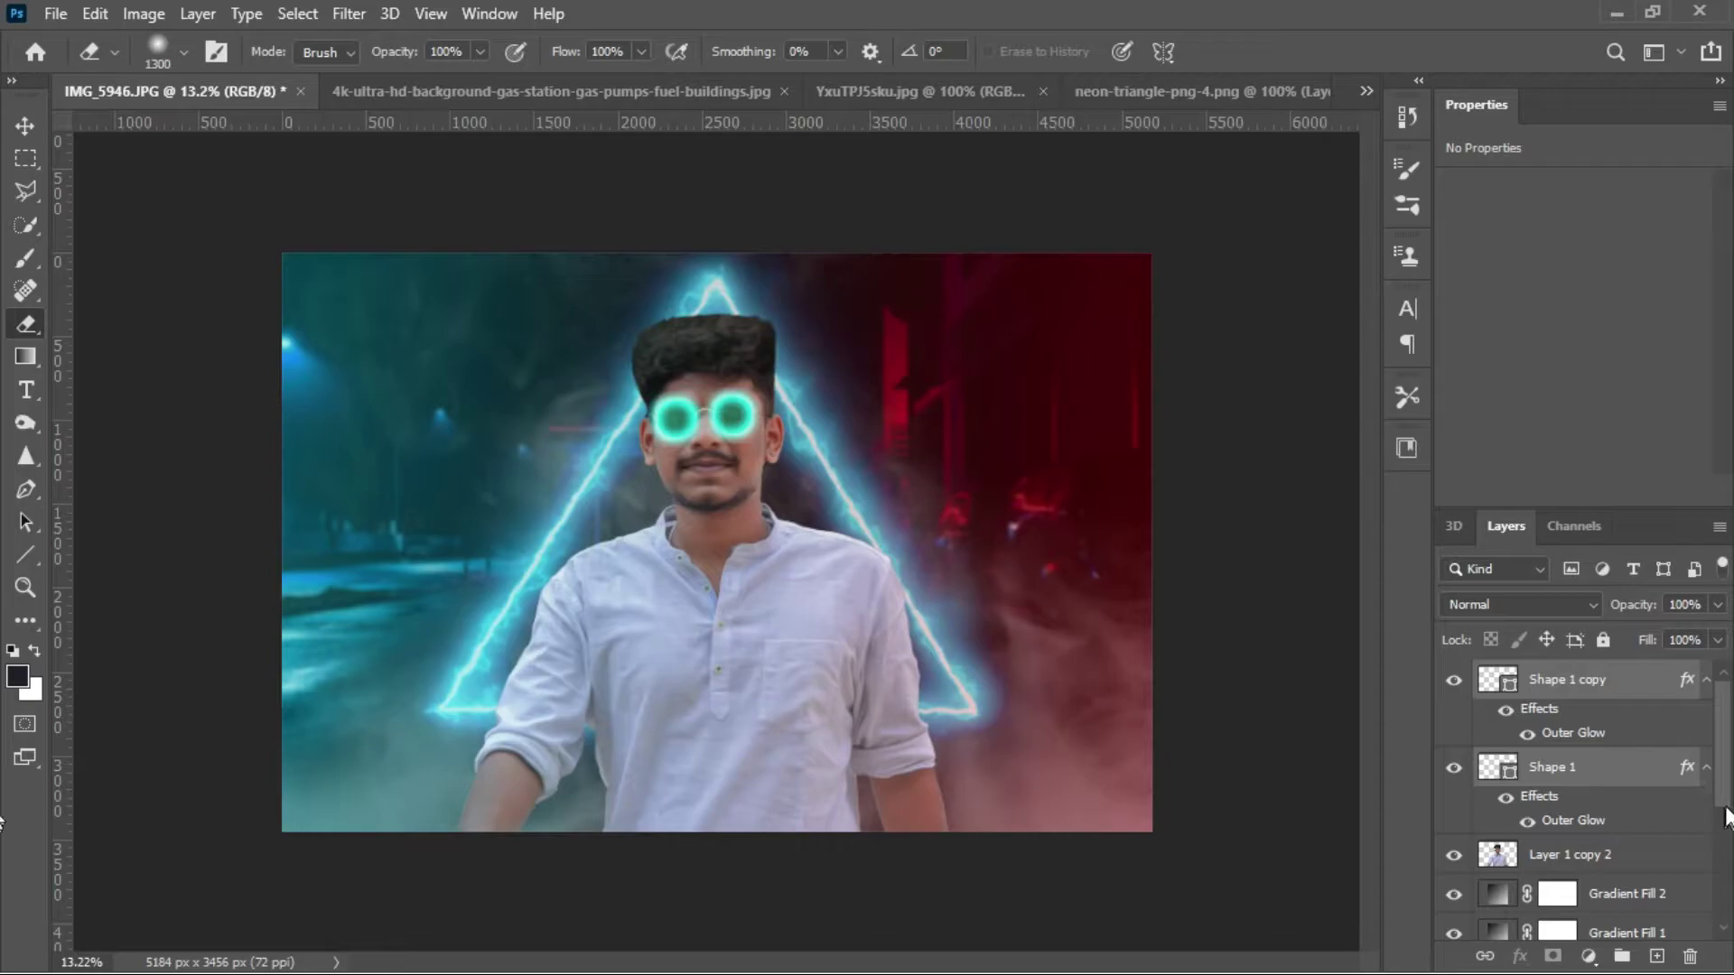
left_click(1594, 770)
left_click(1576, 853)
left_click(1718, 604)
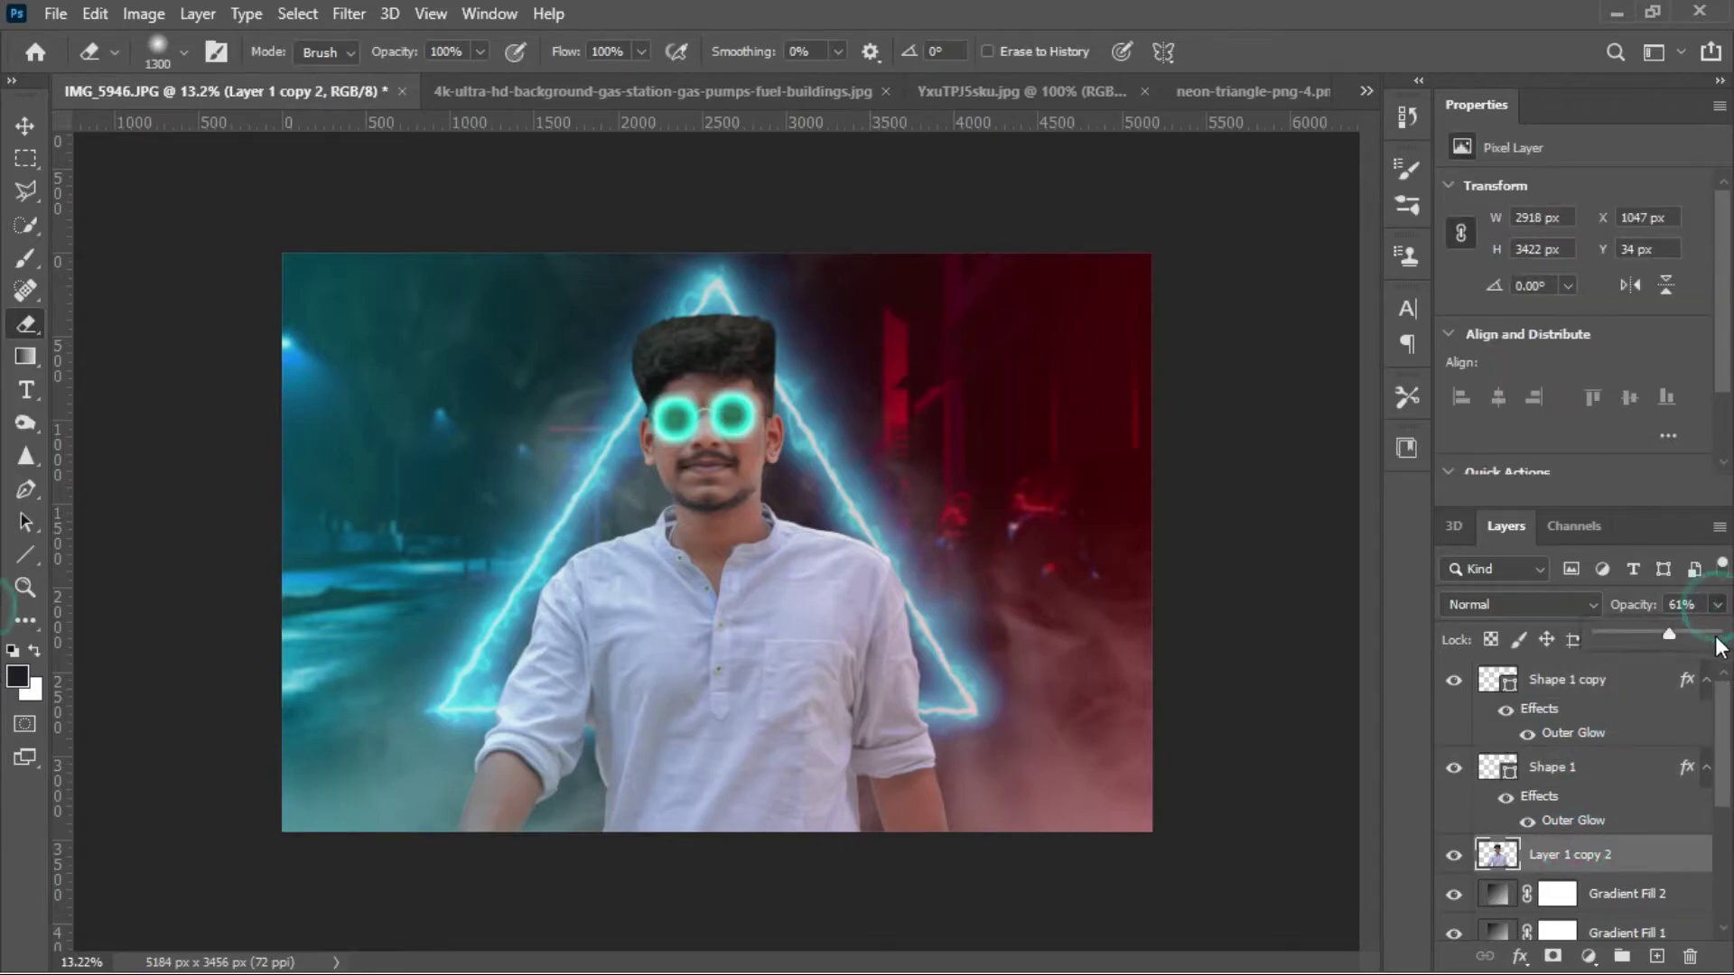
left_click_drag(1662, 636, 1695, 632)
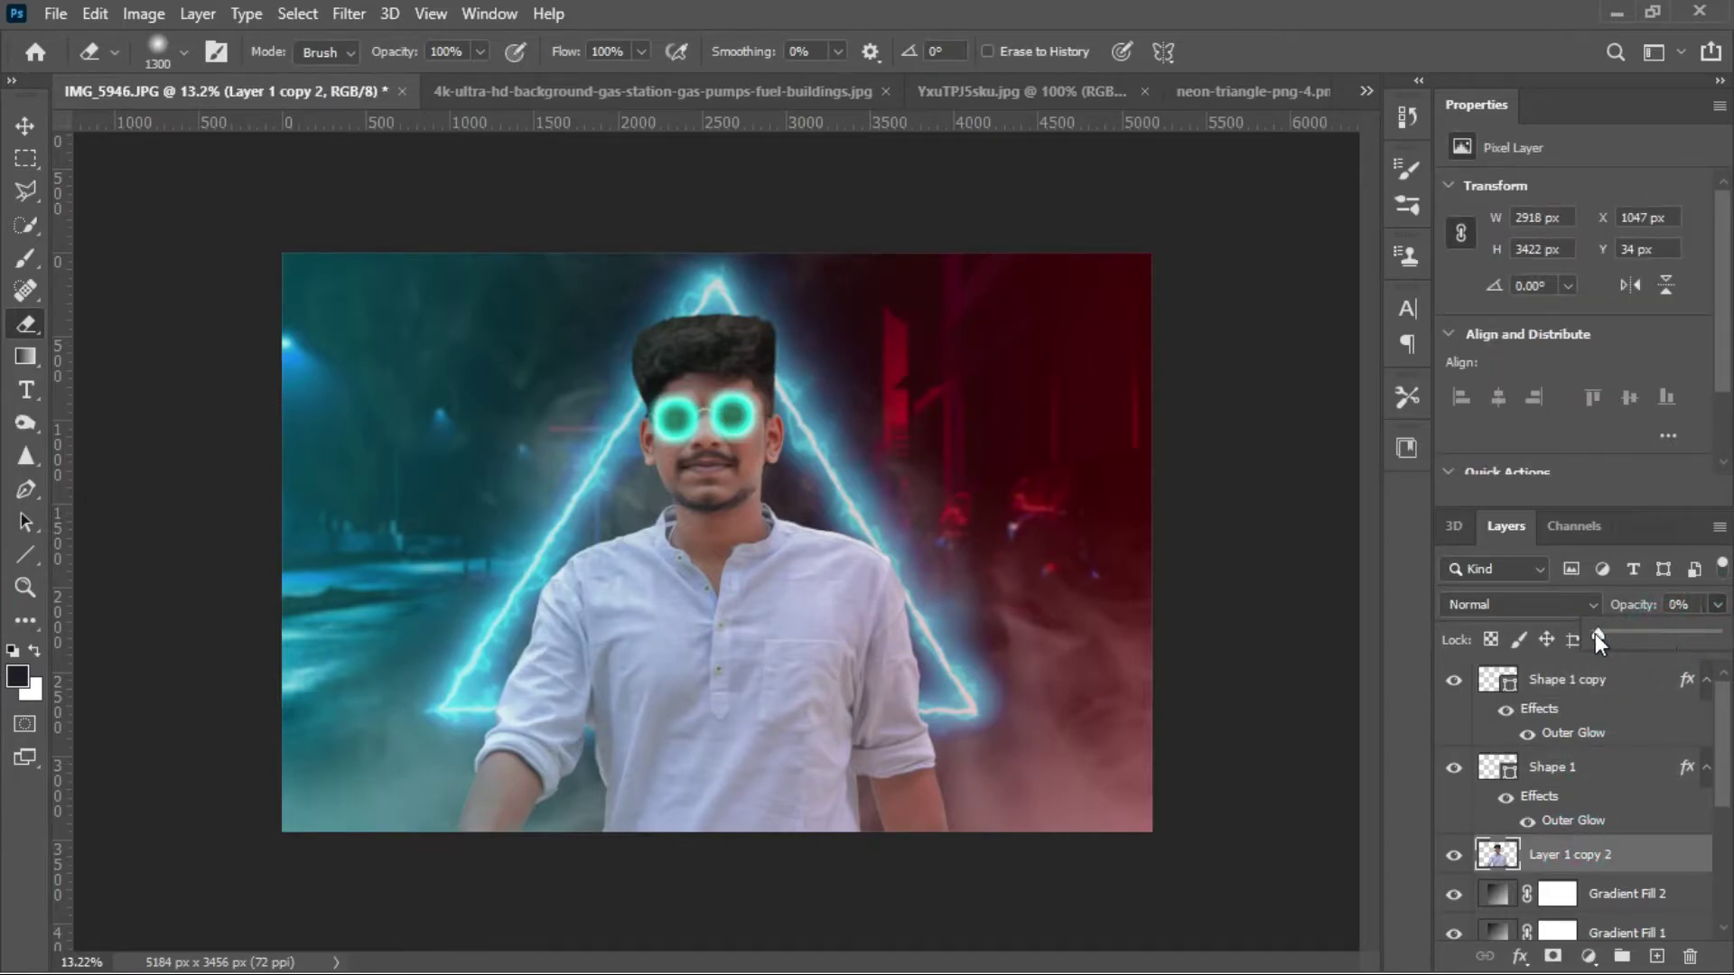
left_click(1654, 616)
type("50")
- Select the Dodge tool (Midtones, 50% exposure) with a 300 brush size
left_click(27, 425)
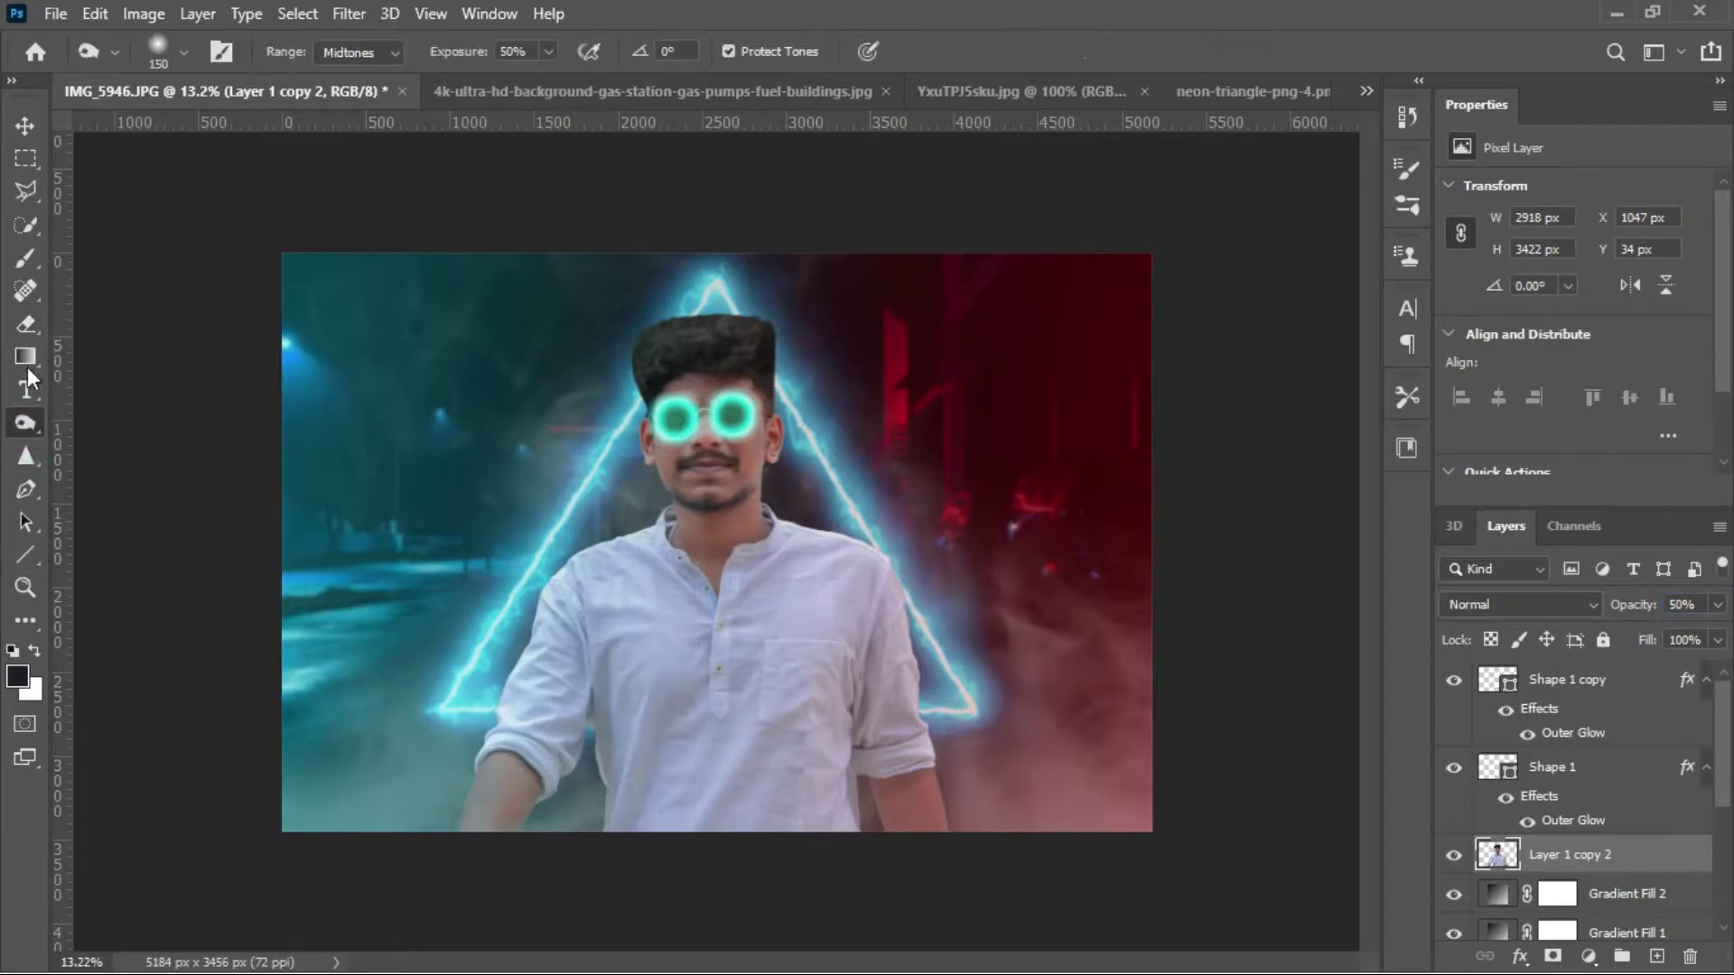
right_click(27, 425)
left_click(112, 424)
scroll(701, 453, "up", 3)
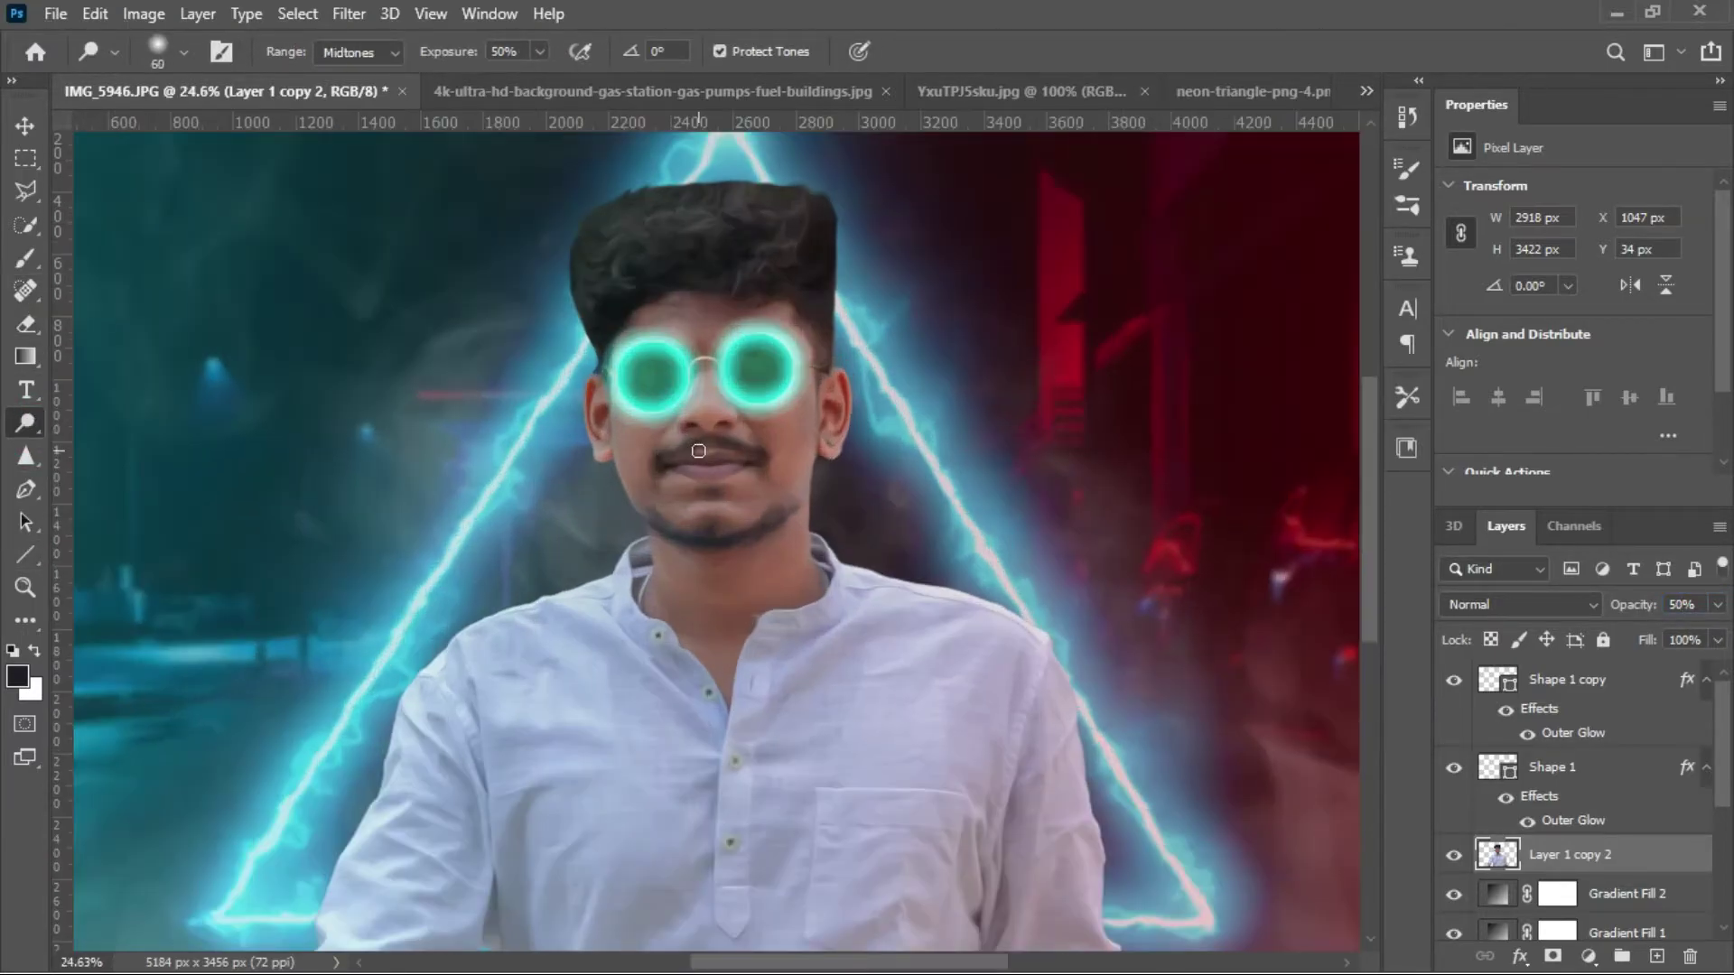
key("bracketright")
key("bracketright")
key("bracketright")
scroll(655, 428, "up", 2)
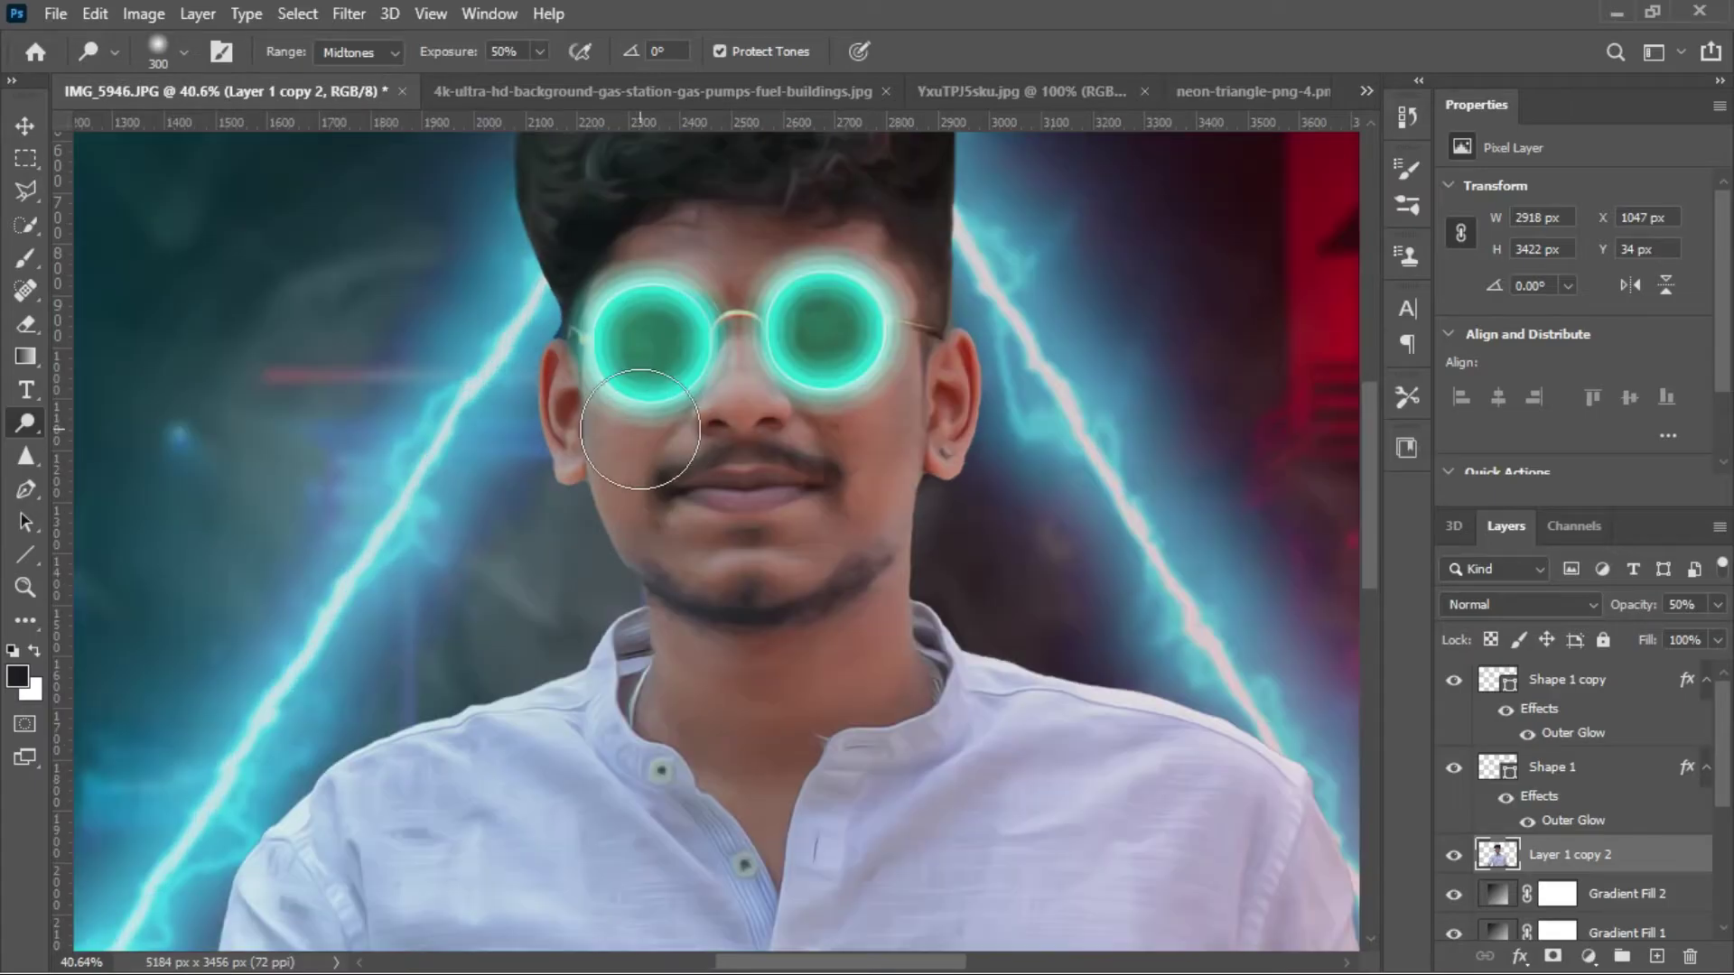
- Dodge the man's cheeks, nose bridge and forehead to lighten them
mouse_move(573, 414)
left_mouse_down()
mouse_move(674, 479)
mouse_move(873, 672)
left_mouse_up()
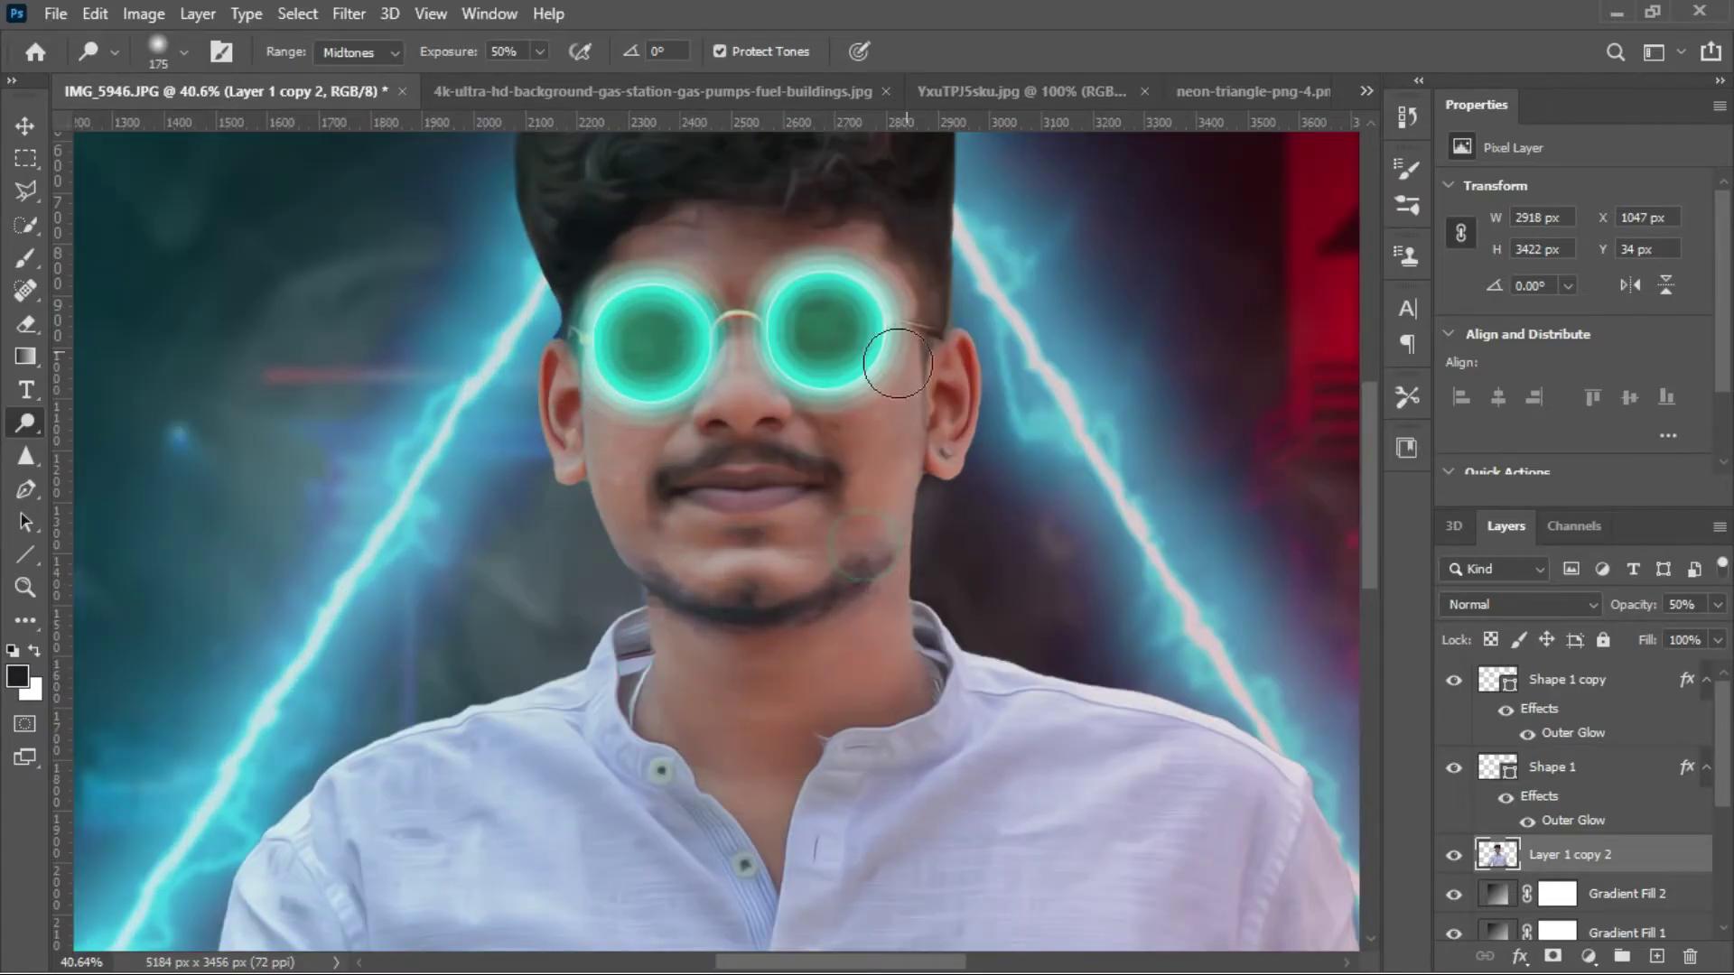
left_click_drag(709, 416, 915, 451)
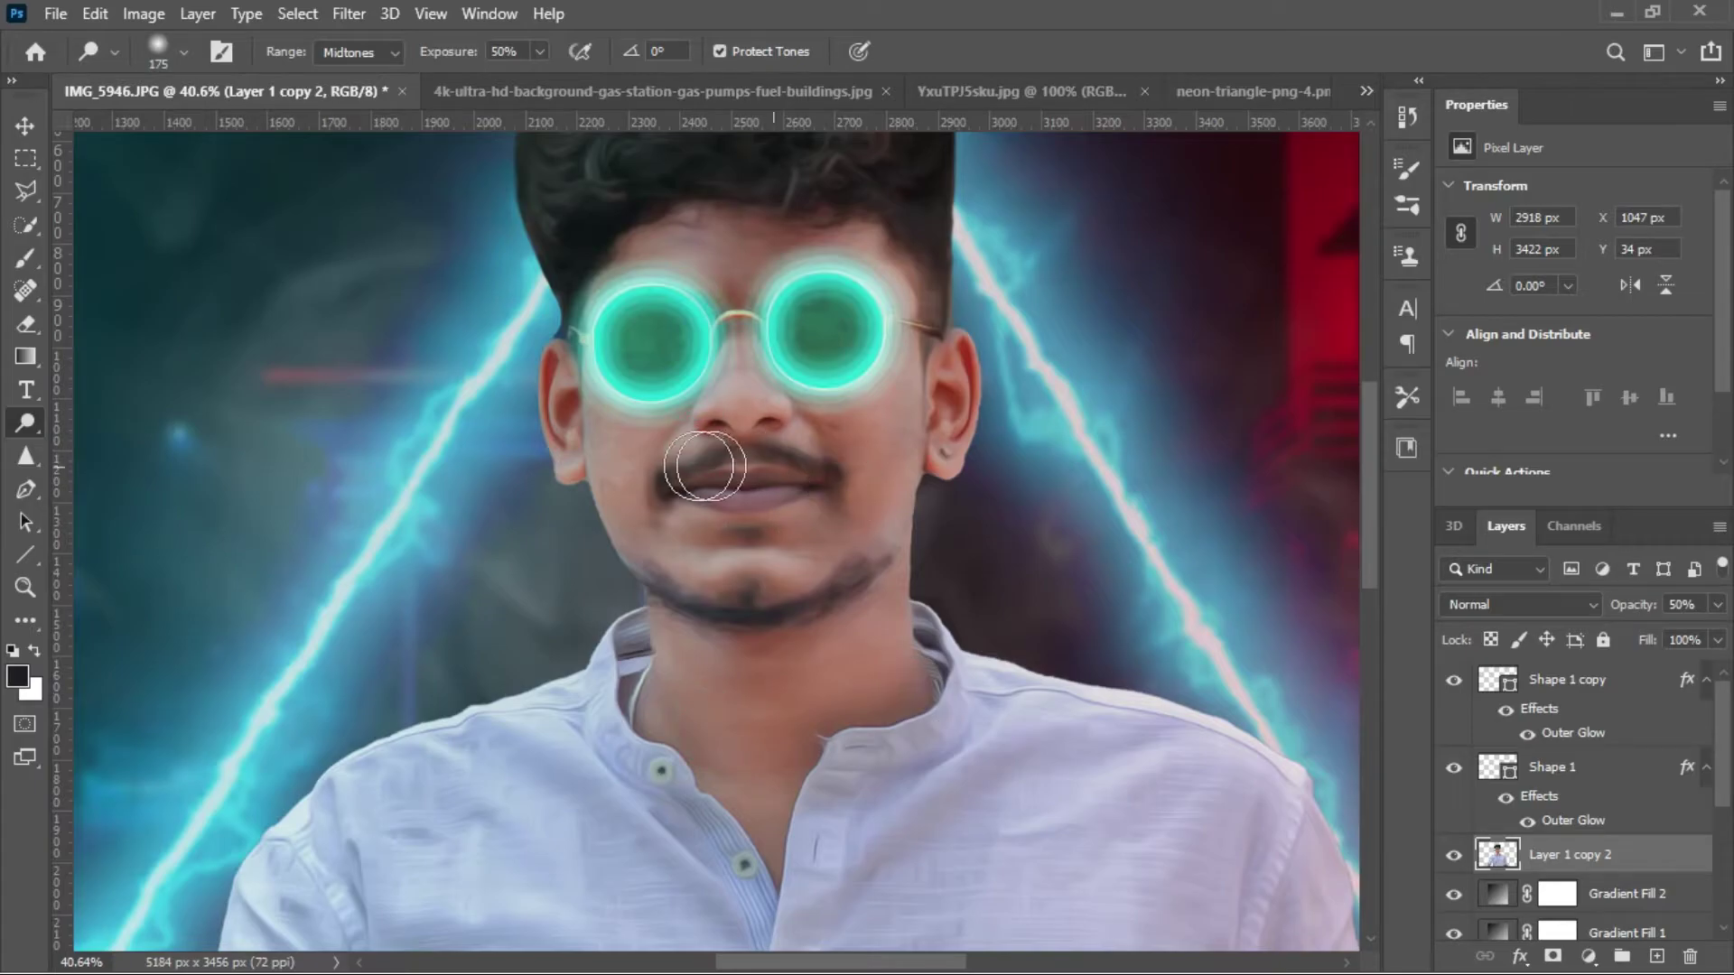
left_click_drag(623, 461, 635, 295)
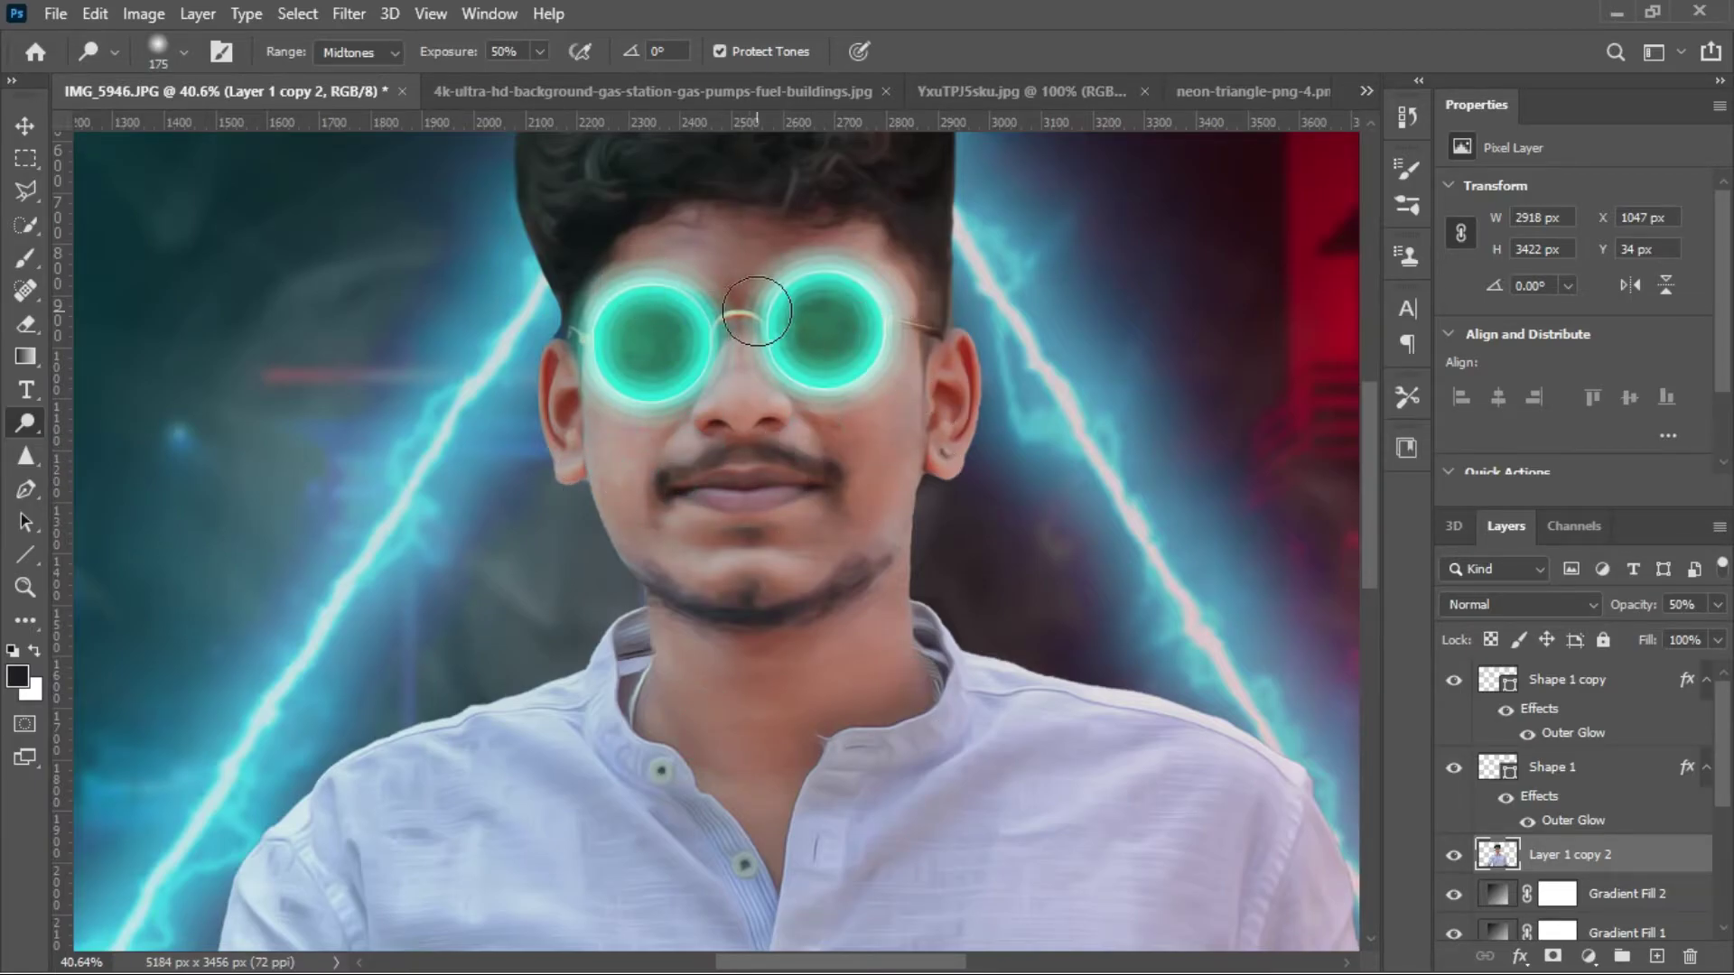
left_click_drag(757, 311, 927, 370)
scroll(860, 368, "down", 3)
scroll(723, 406, "up", 2)
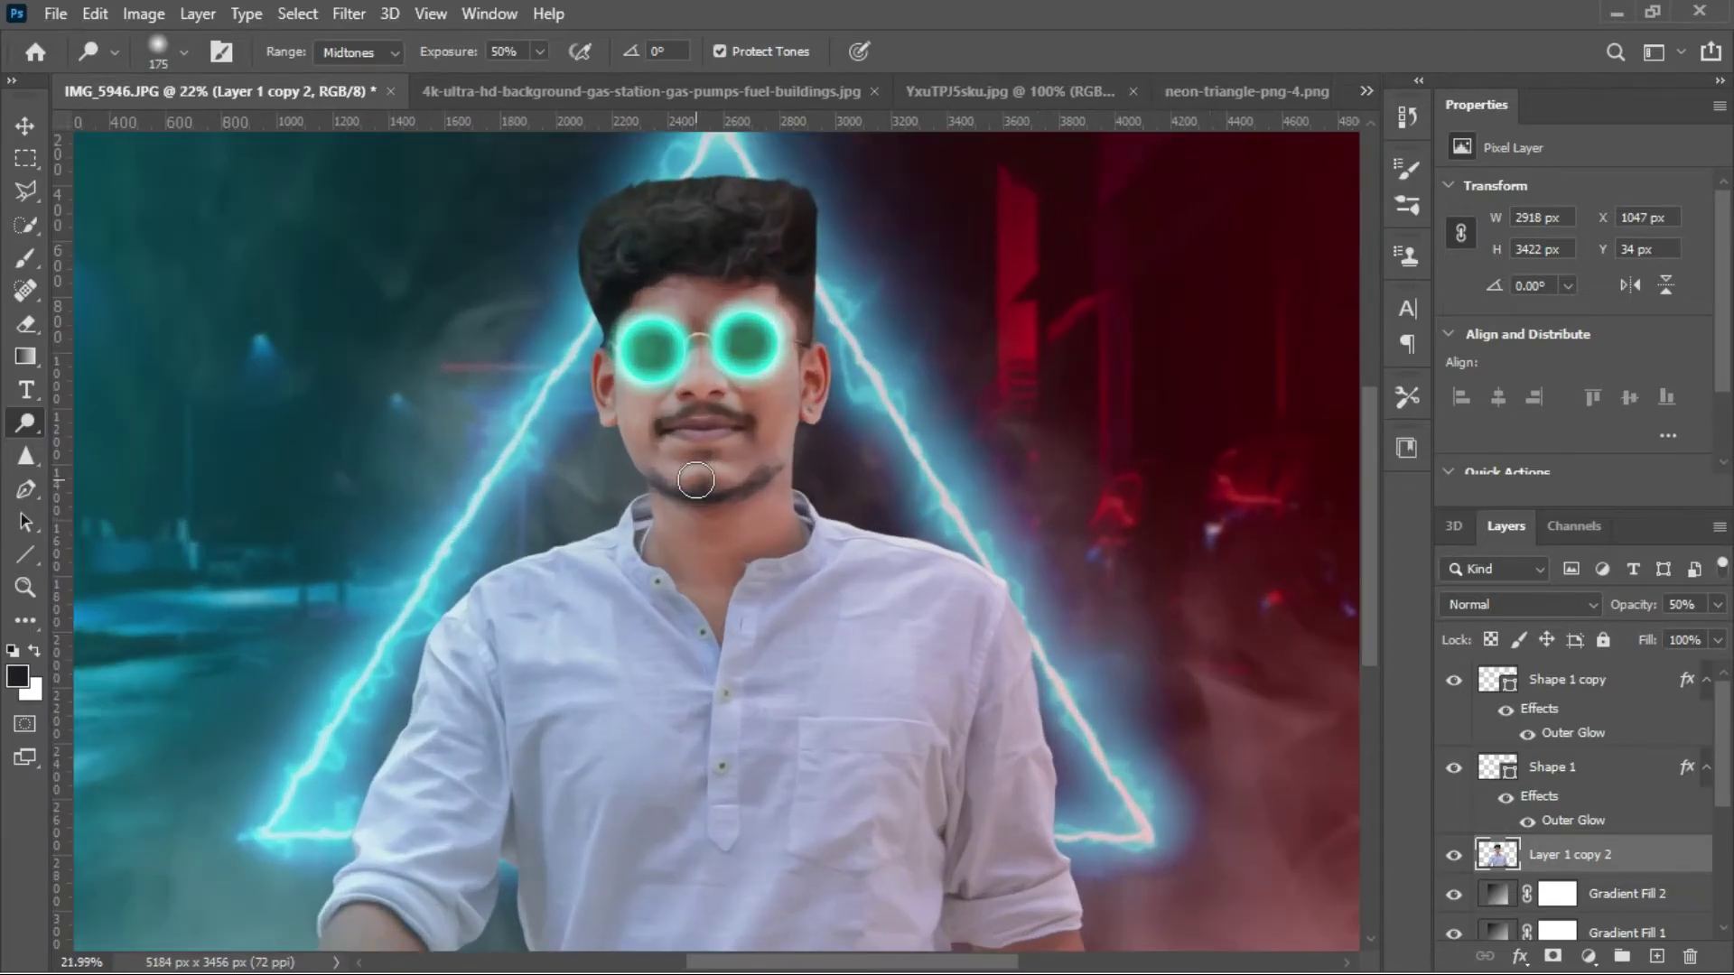
scroll(686, 425, "up", 1)
scroll(667, 434, "up", 2)
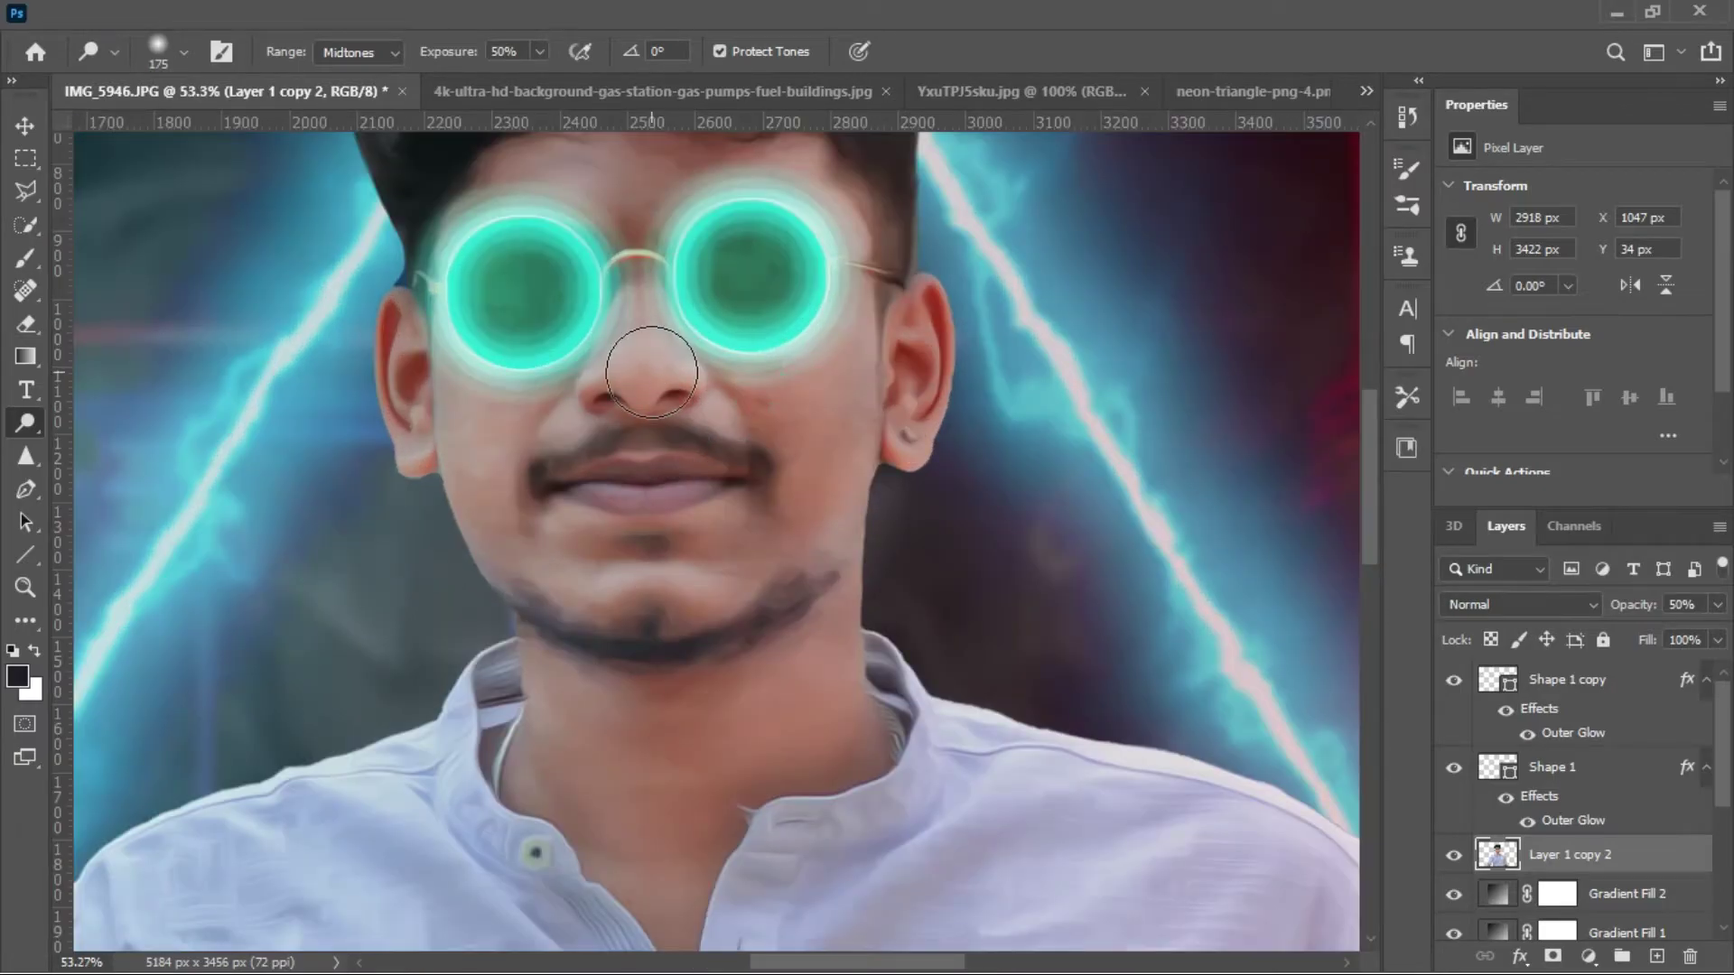
scroll(723, 379, "up", 1)
right_click(27, 420)
- Switch to the Smudge tool at 22% and smooth the collar edge, chin and lips
right_click(26, 456)
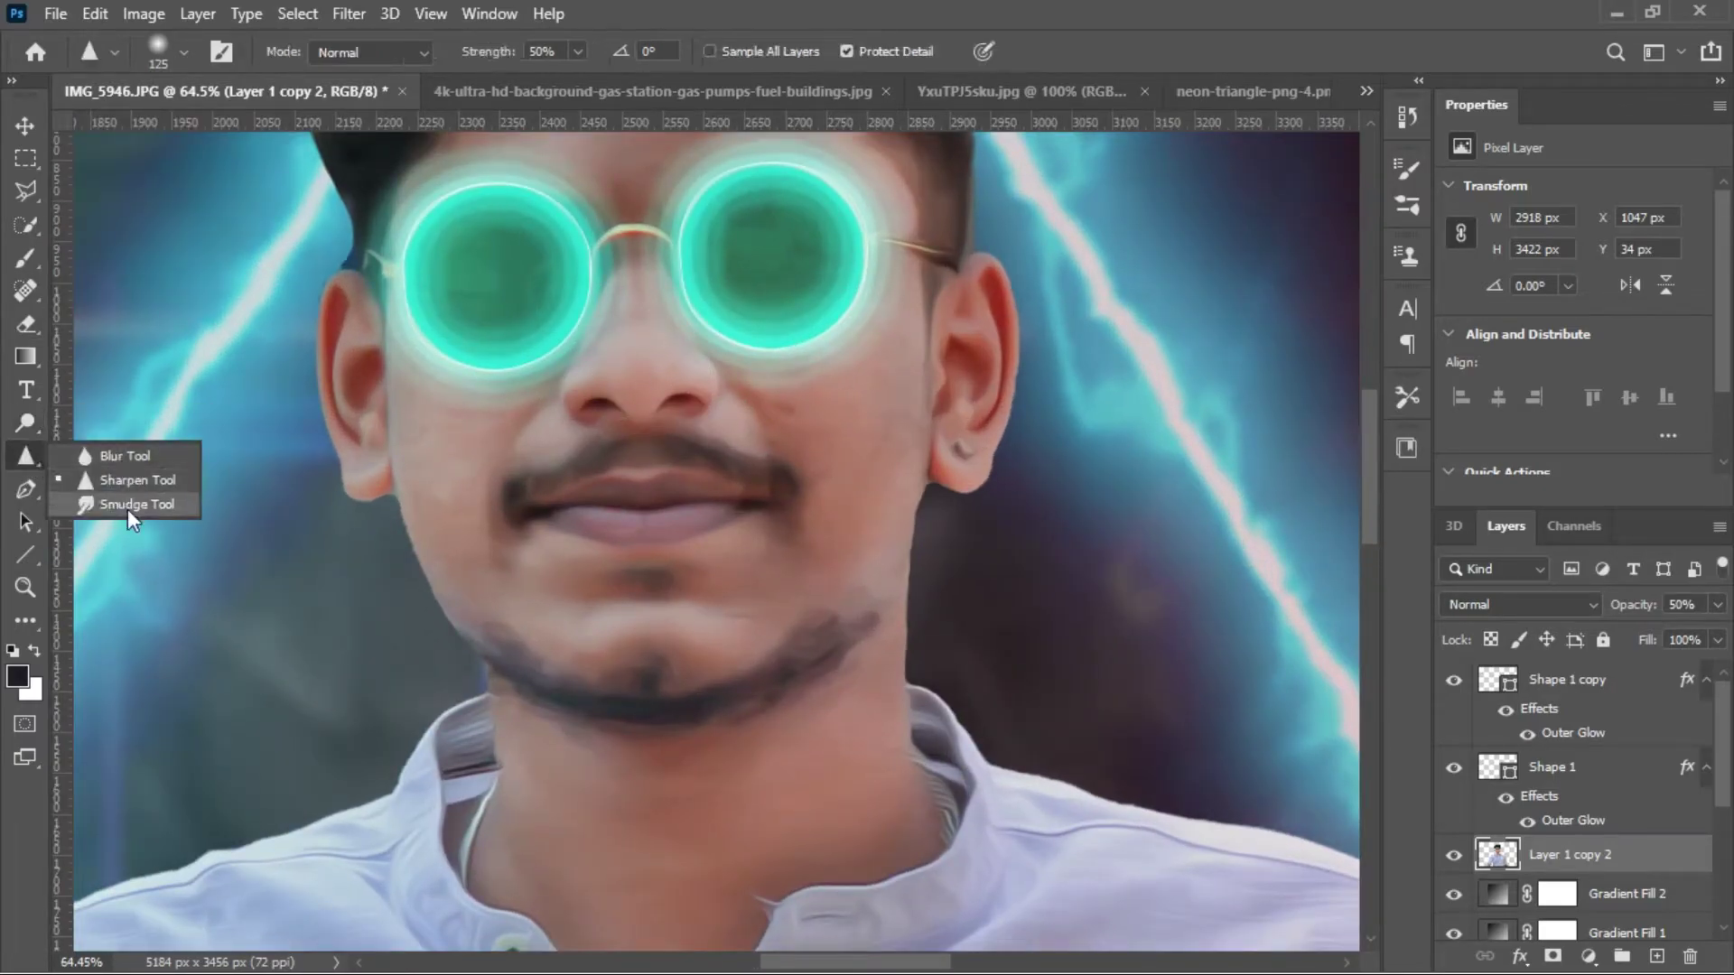
left_click(128, 502)
scroll(873, 456, "up", 3)
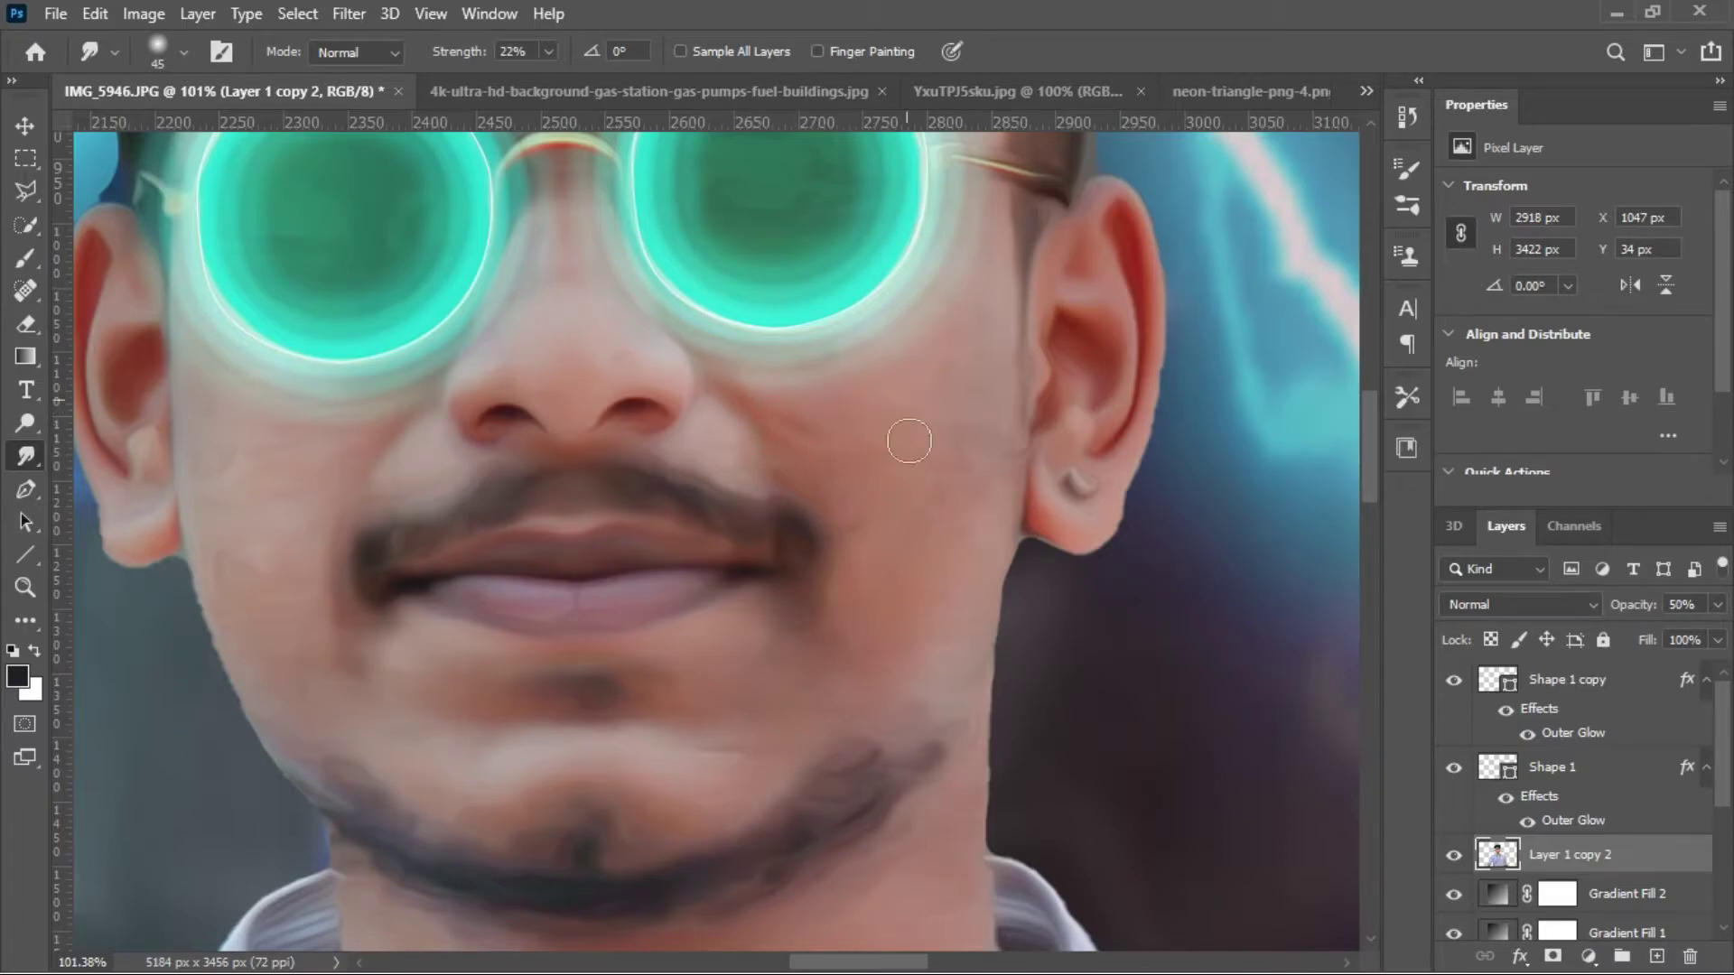
left_click_drag(997, 817, 988, 886)
left_click_drag(658, 747, 503, 714)
left_click(399, 550)
left_click_drag(460, 582, 539, 598)
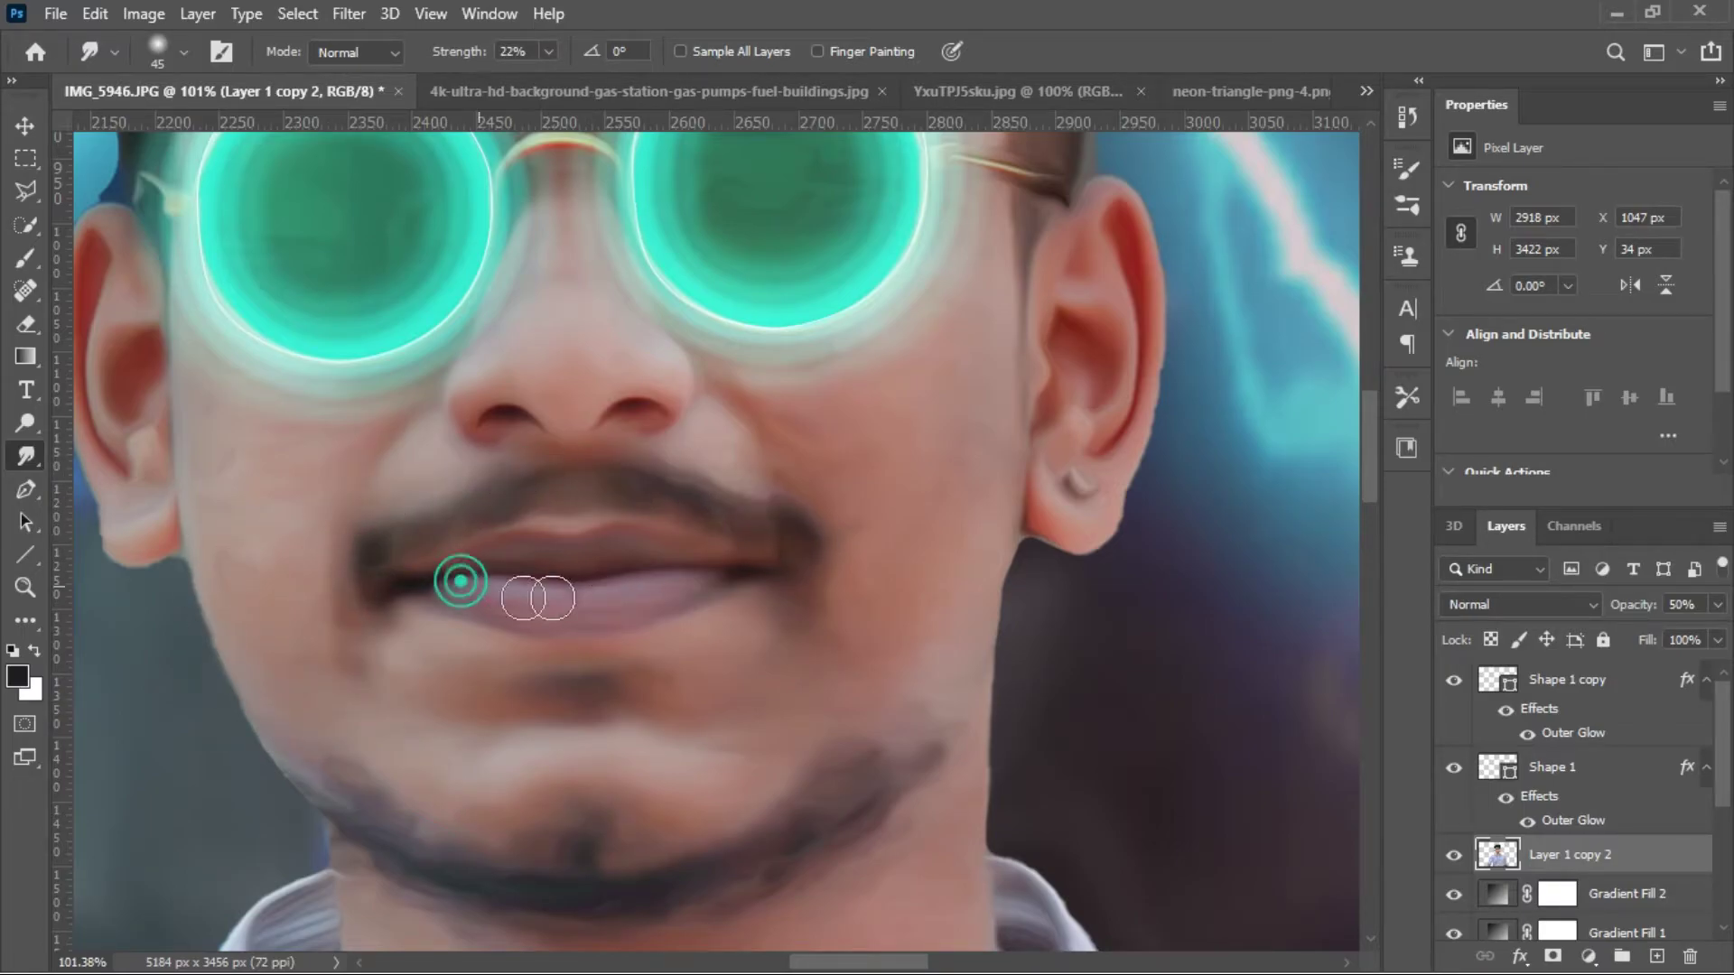
left_click(716, 566)
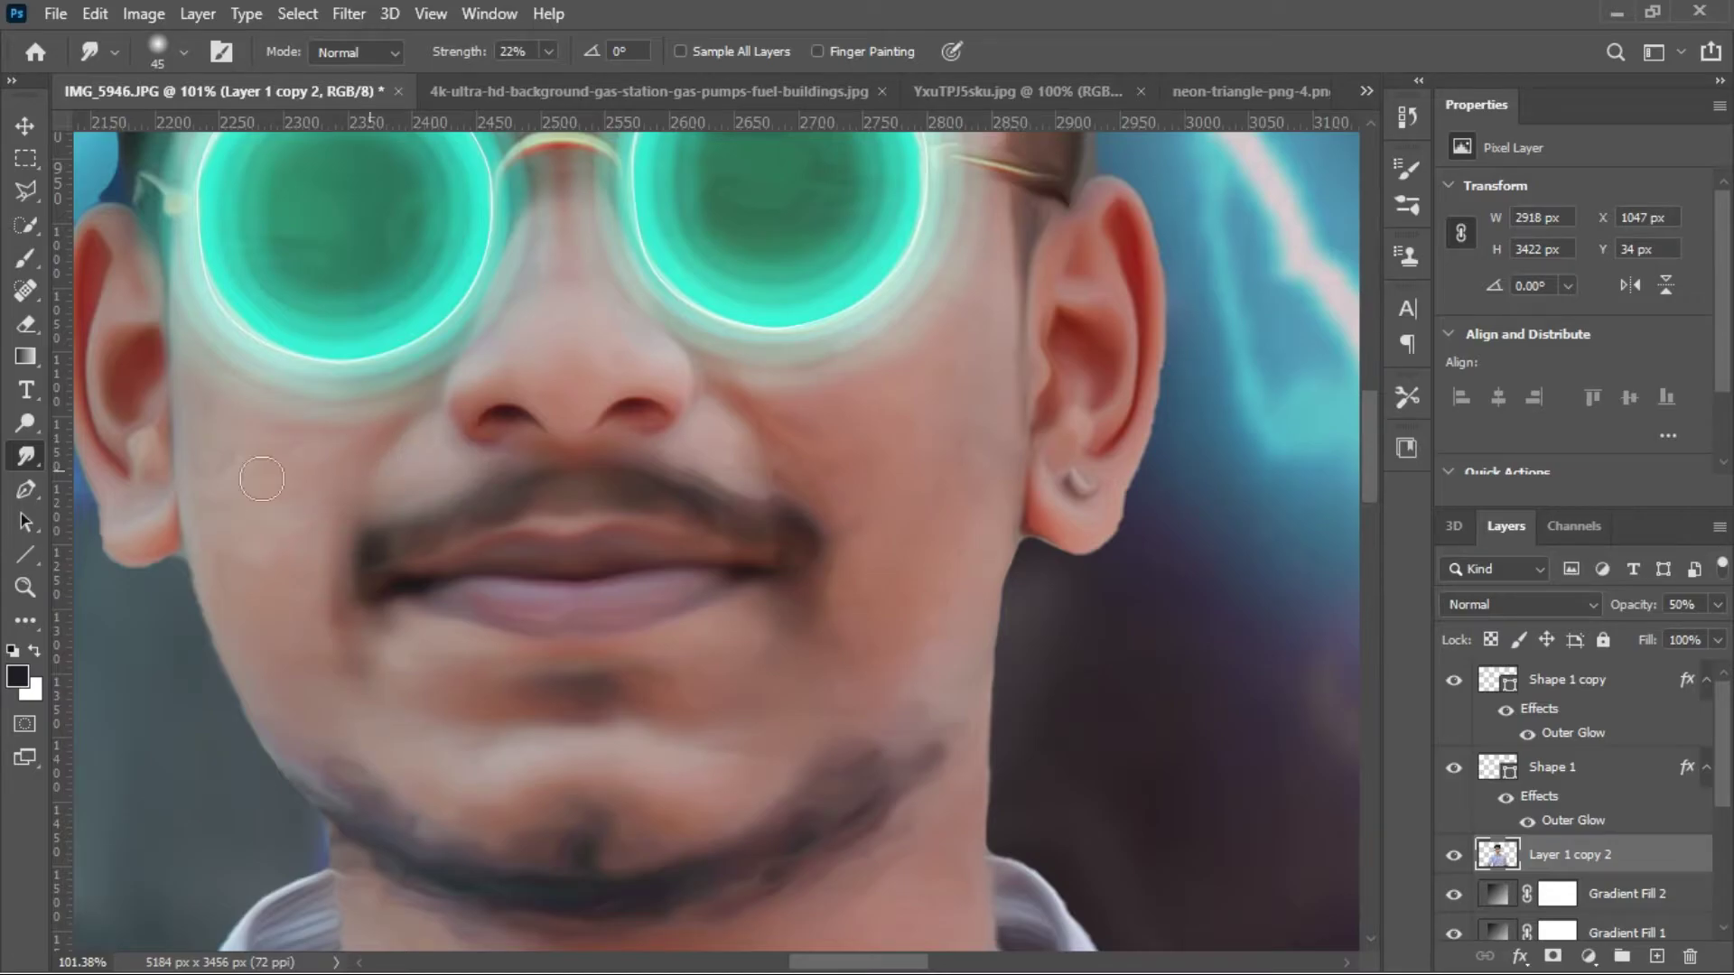
- Smudge the ears, chin, nostril, jaw and forehead skin for a soft painted look
scroll(175, 492, "left", 2)
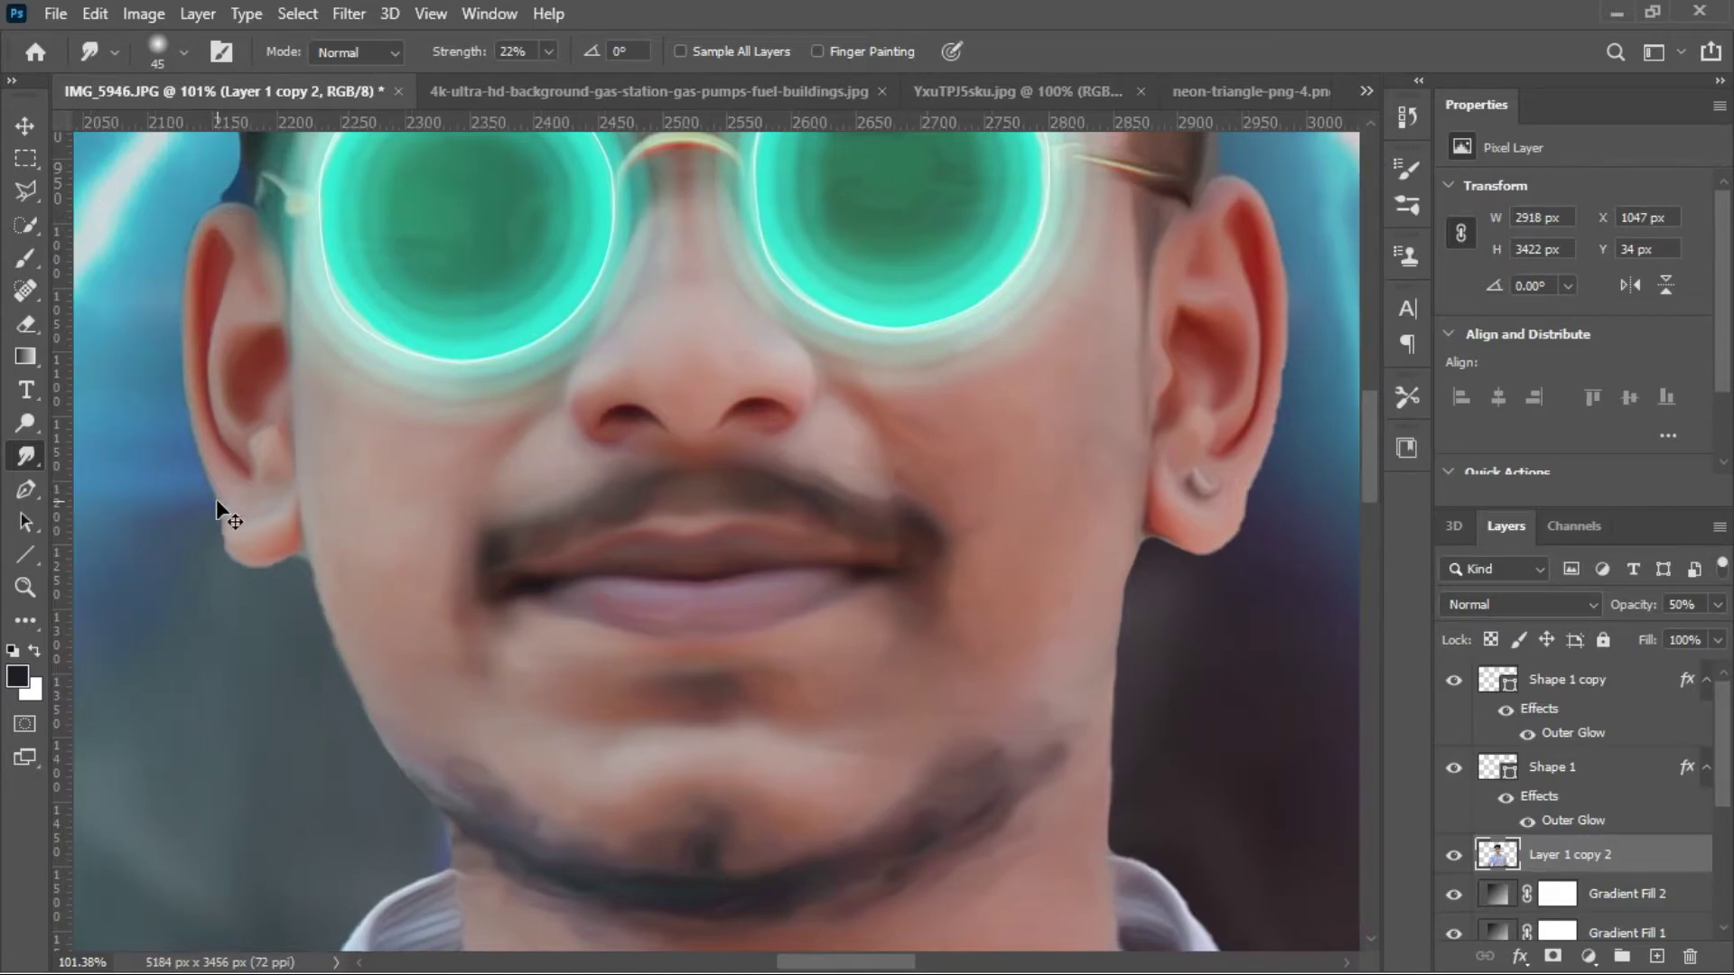
left_click(232, 540)
left_click(211, 494)
left_click_drag(251, 280, 248, 448)
left_click(573, 716)
left_click(590, 401)
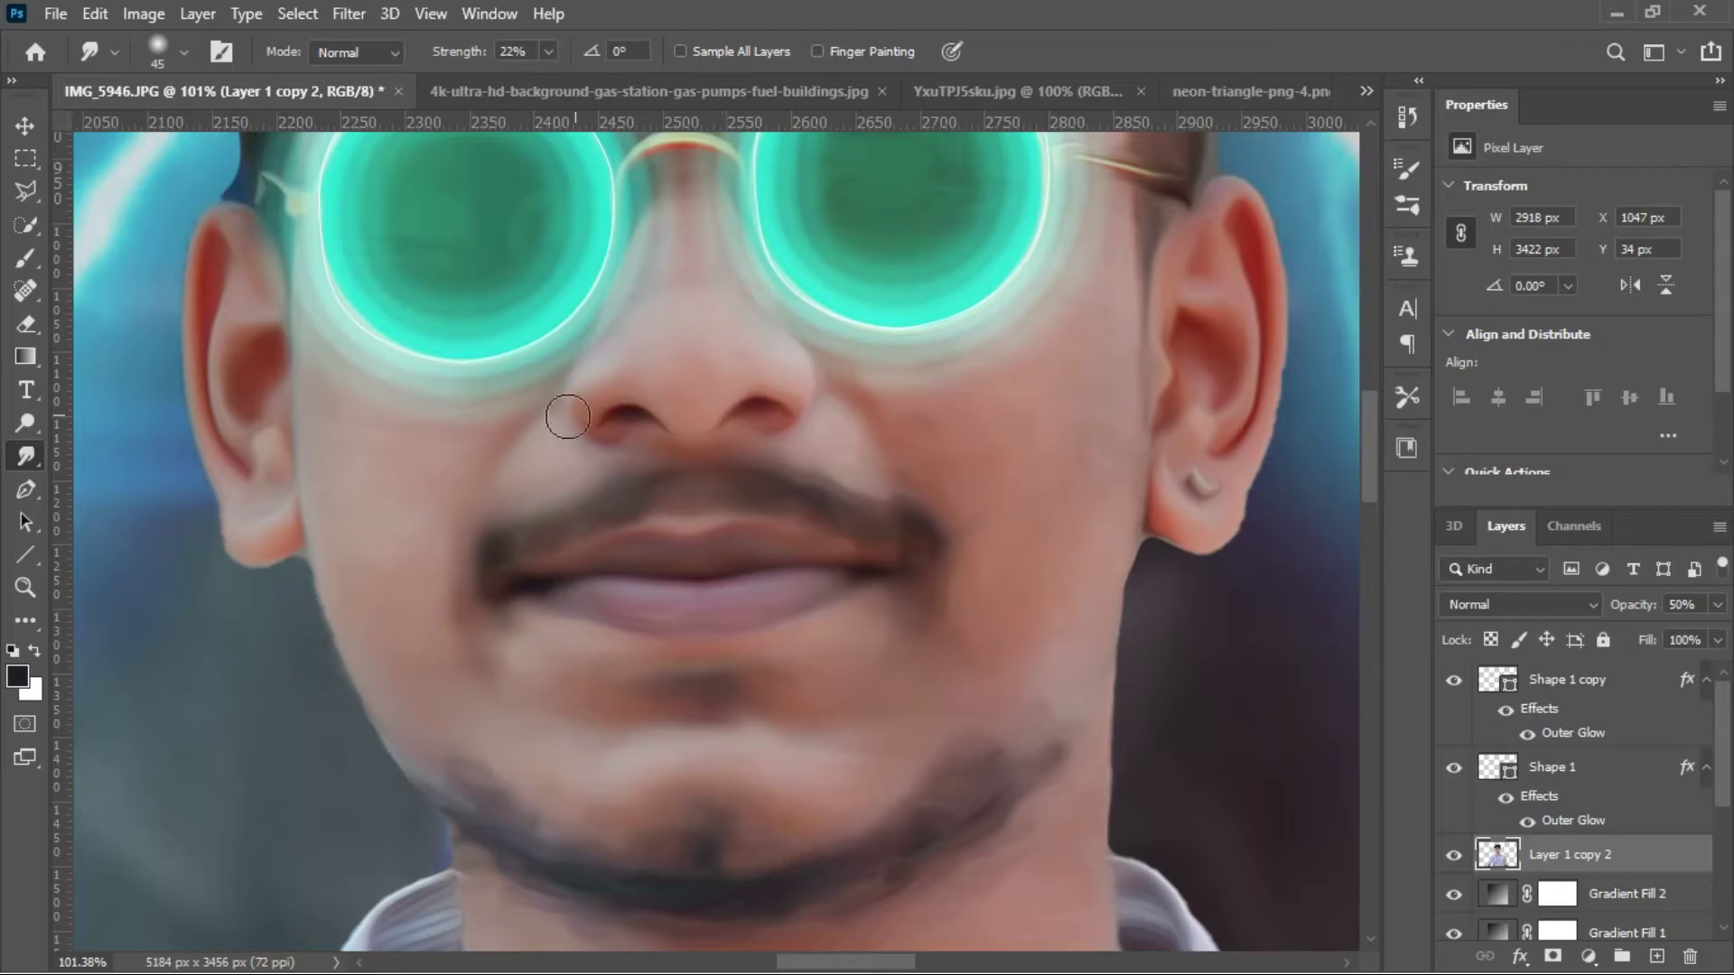
left_click(1161, 569)
left_click(1210, 271)
scroll(1174, 316, "up", 5)
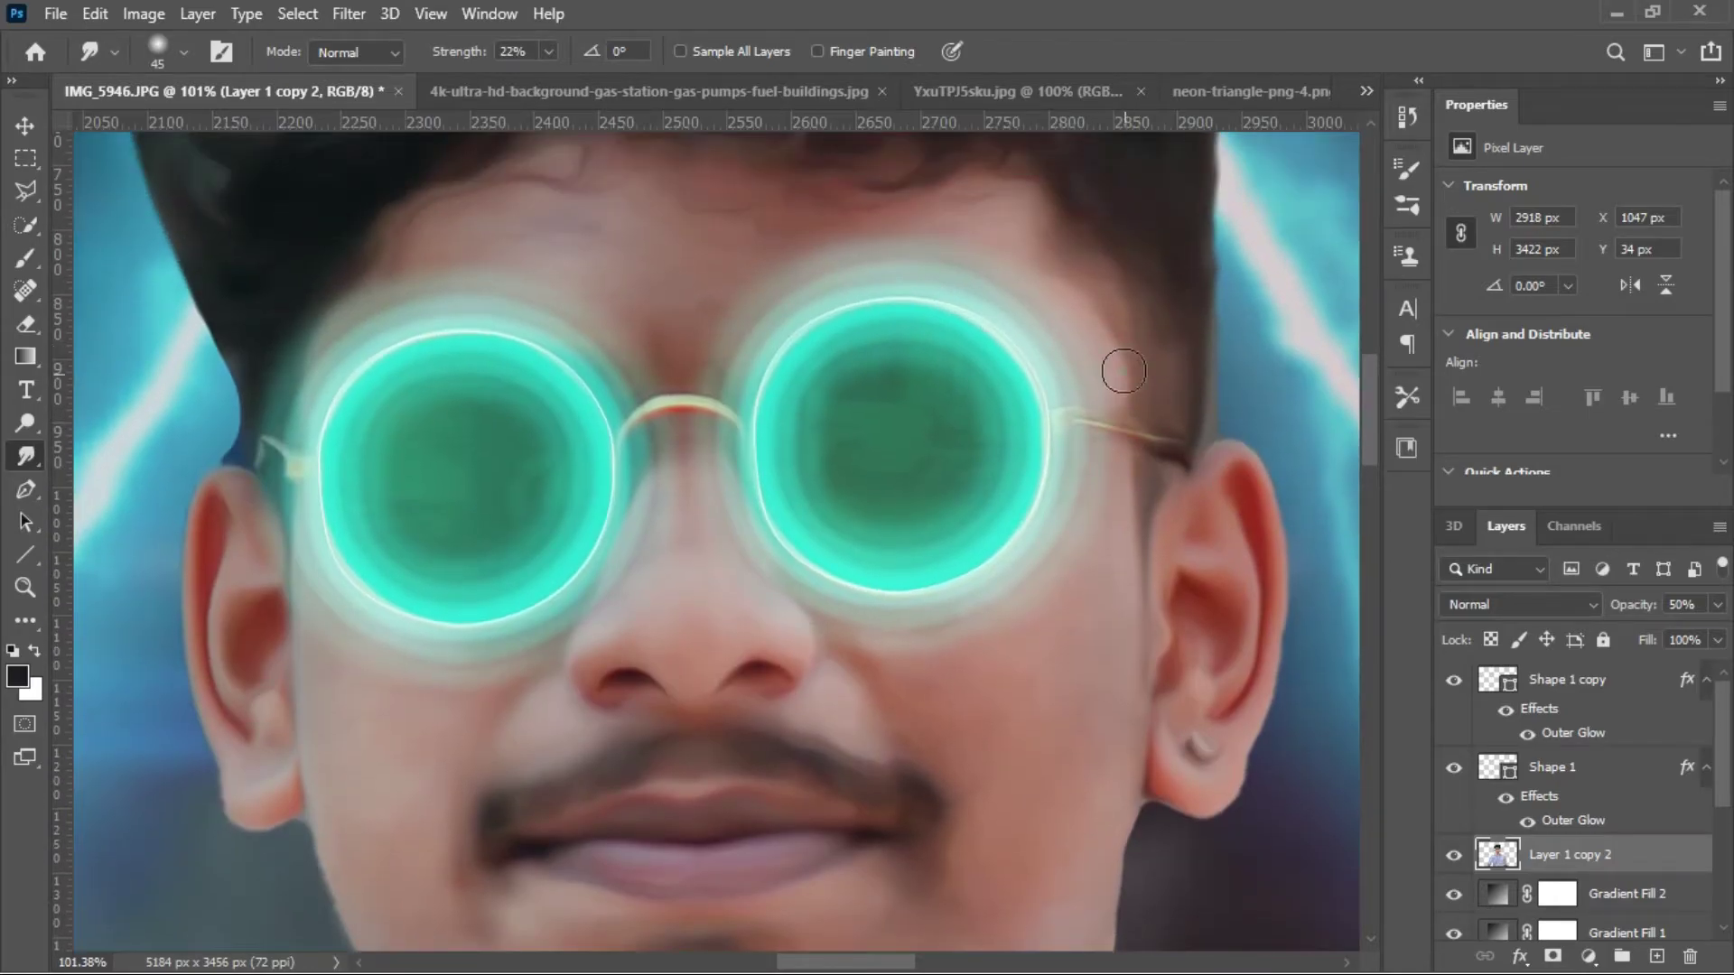
left_click(404, 238)
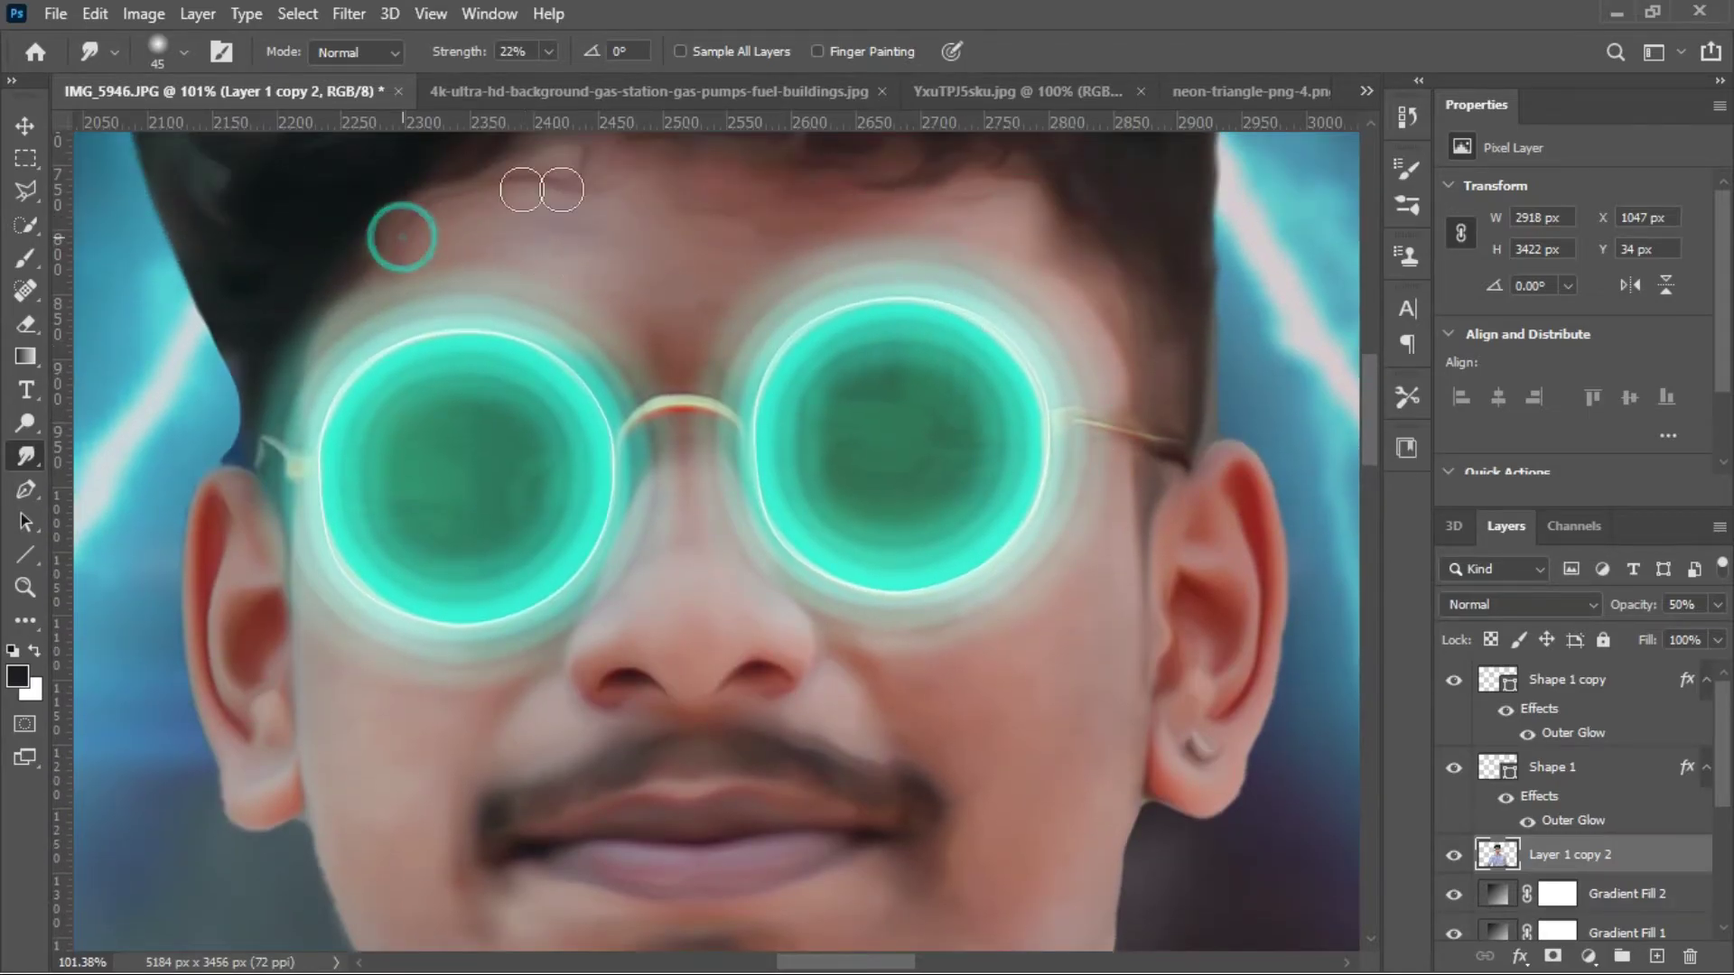
left_click(783, 273)
scroll(1179, 330, "up", 5)
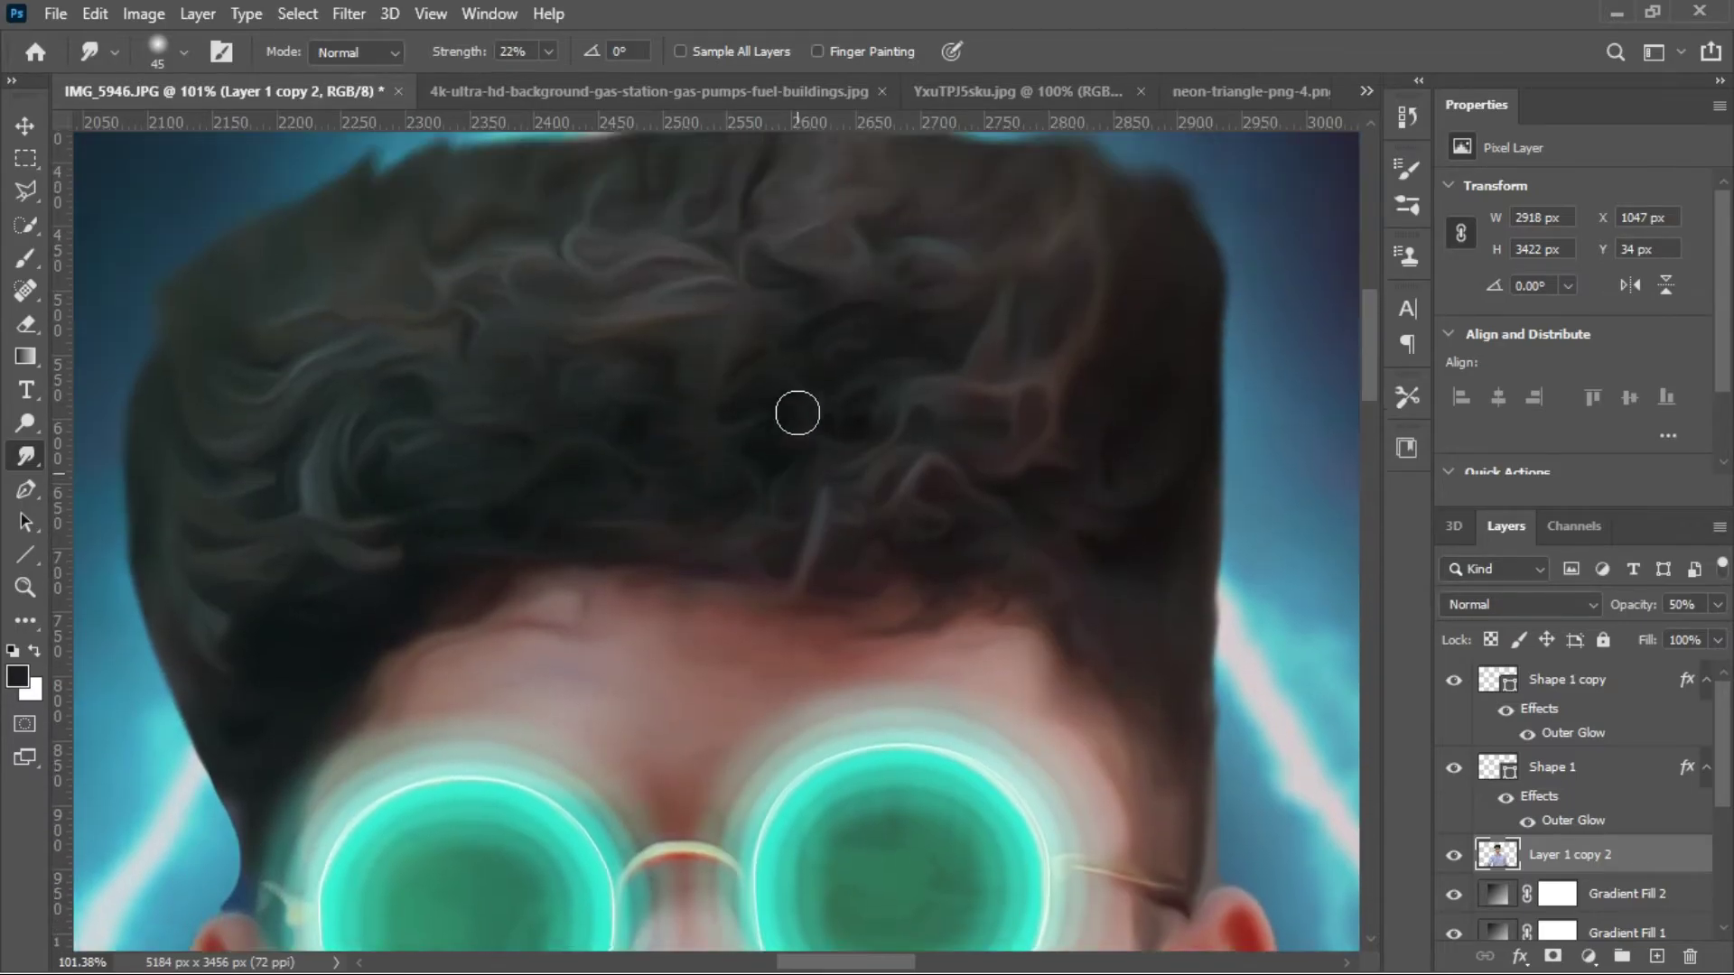
scroll(793, 407, "down", 10, "alt")
scroll(728, 483, "up", 6)
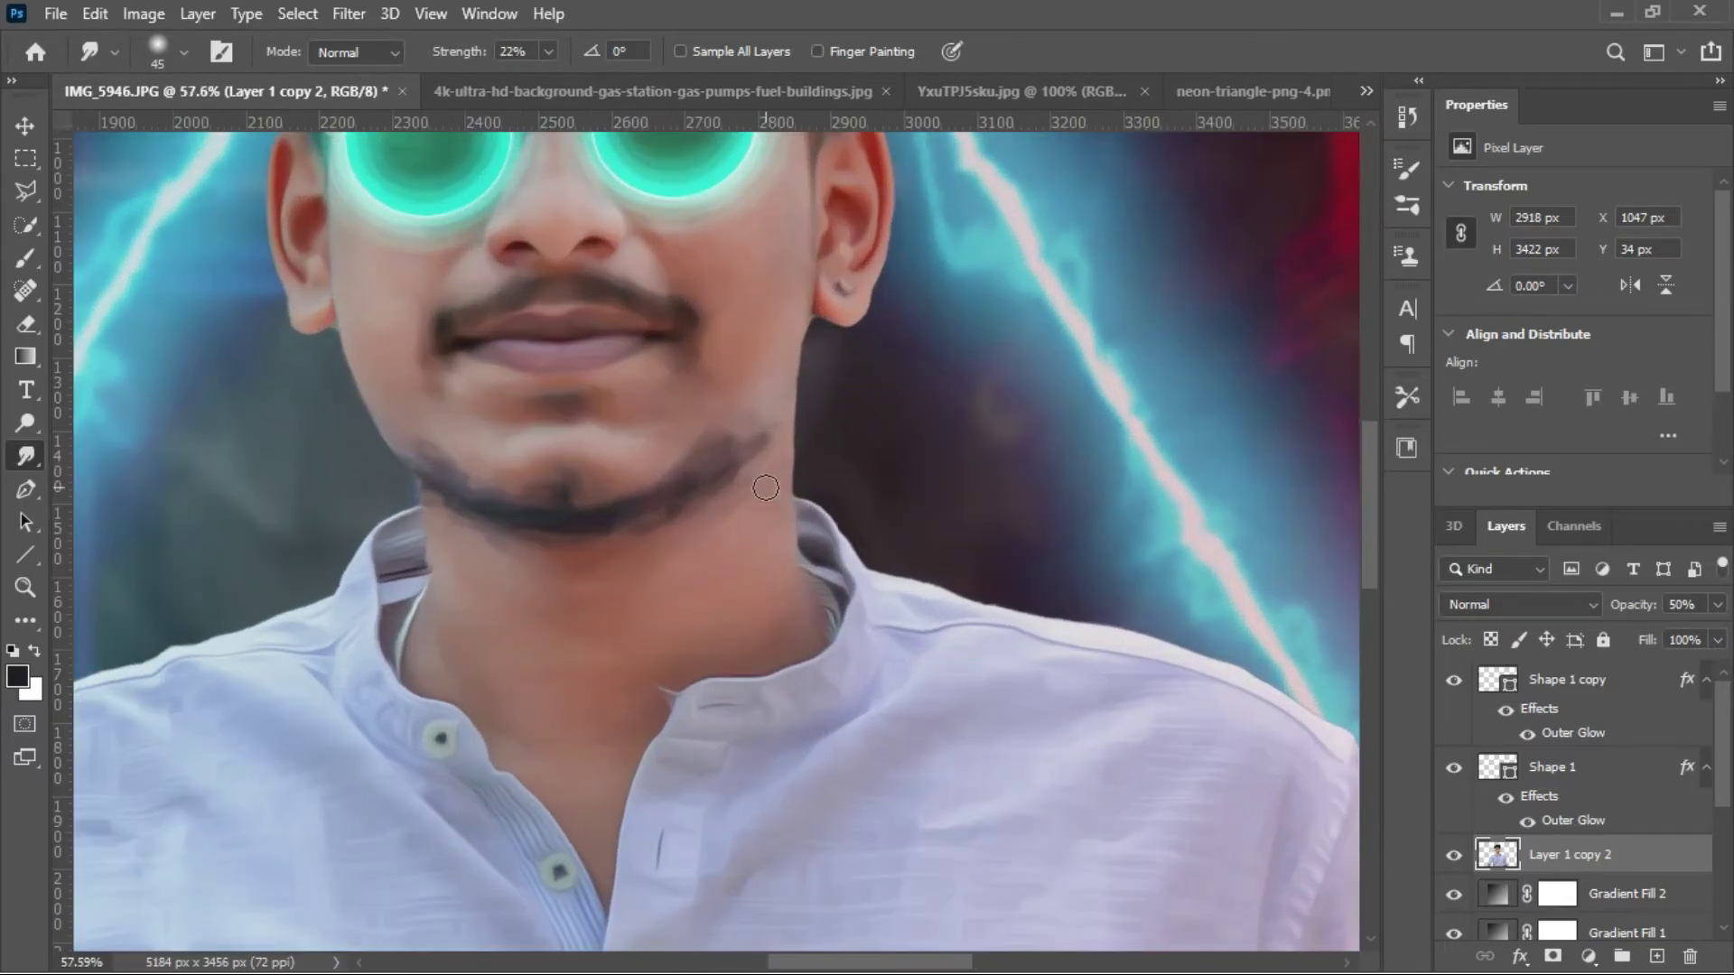
- Use the Dodge tool at 36% exposure with a 300 brush to lighten the white shirt
scroll(711, 531, "down", 4, "alt")
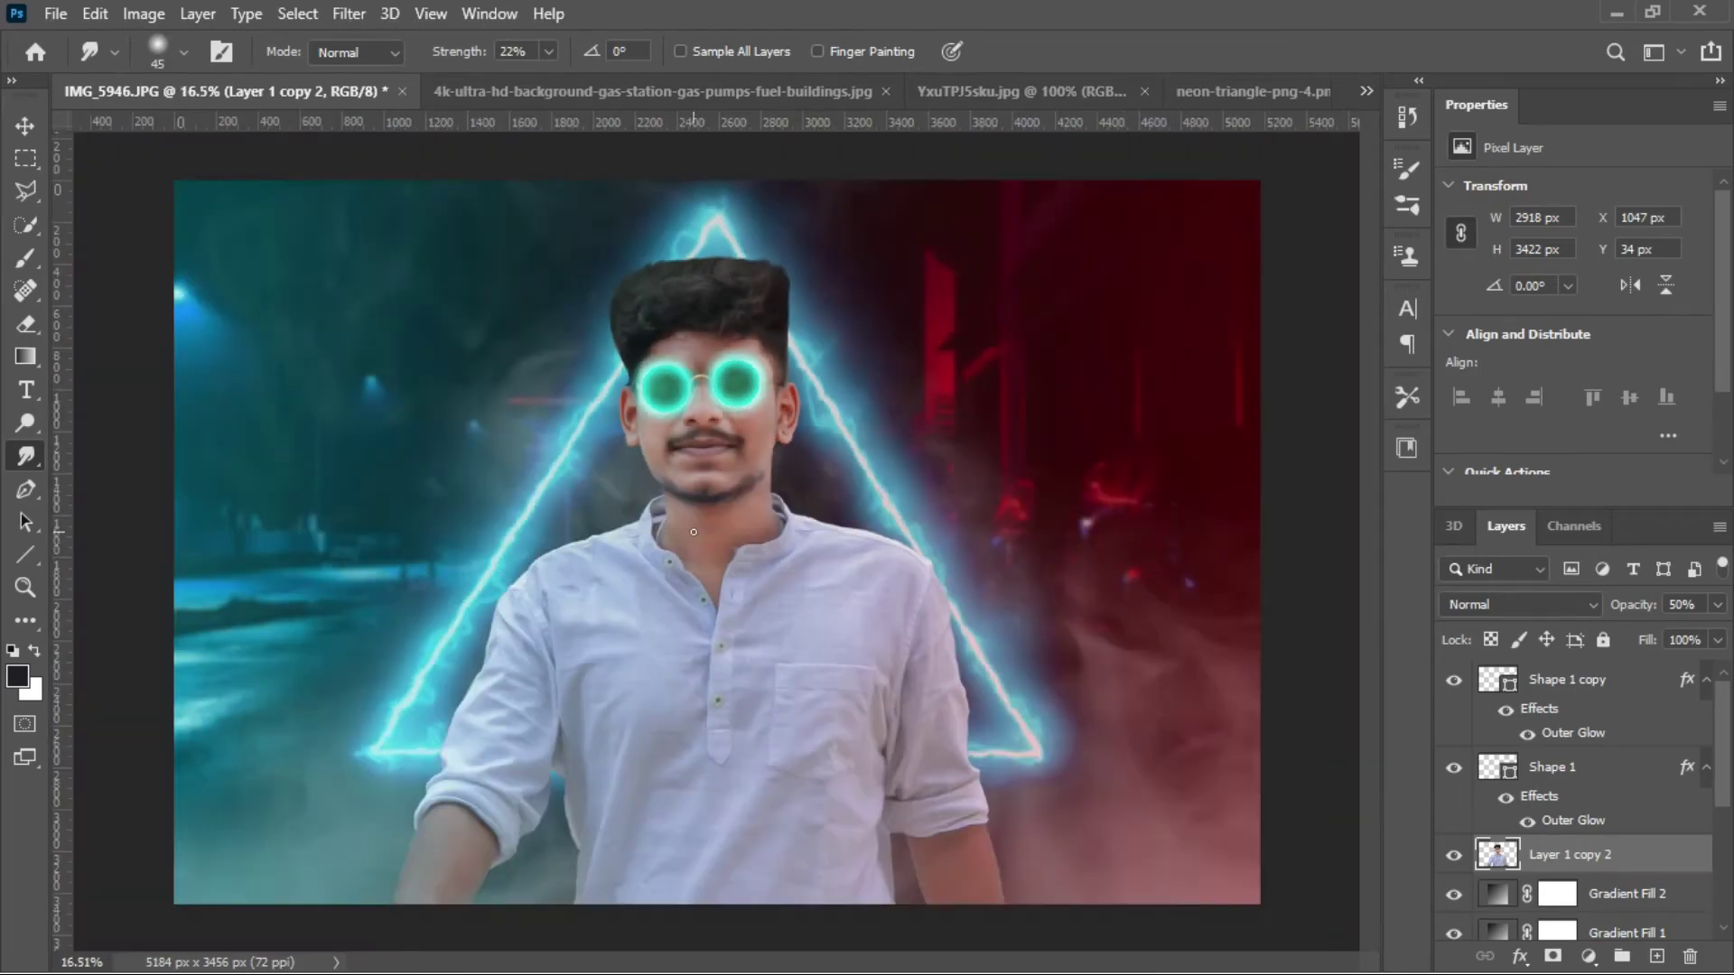
right_click(25, 462)
right_click(25, 422)
left_click(100, 421)
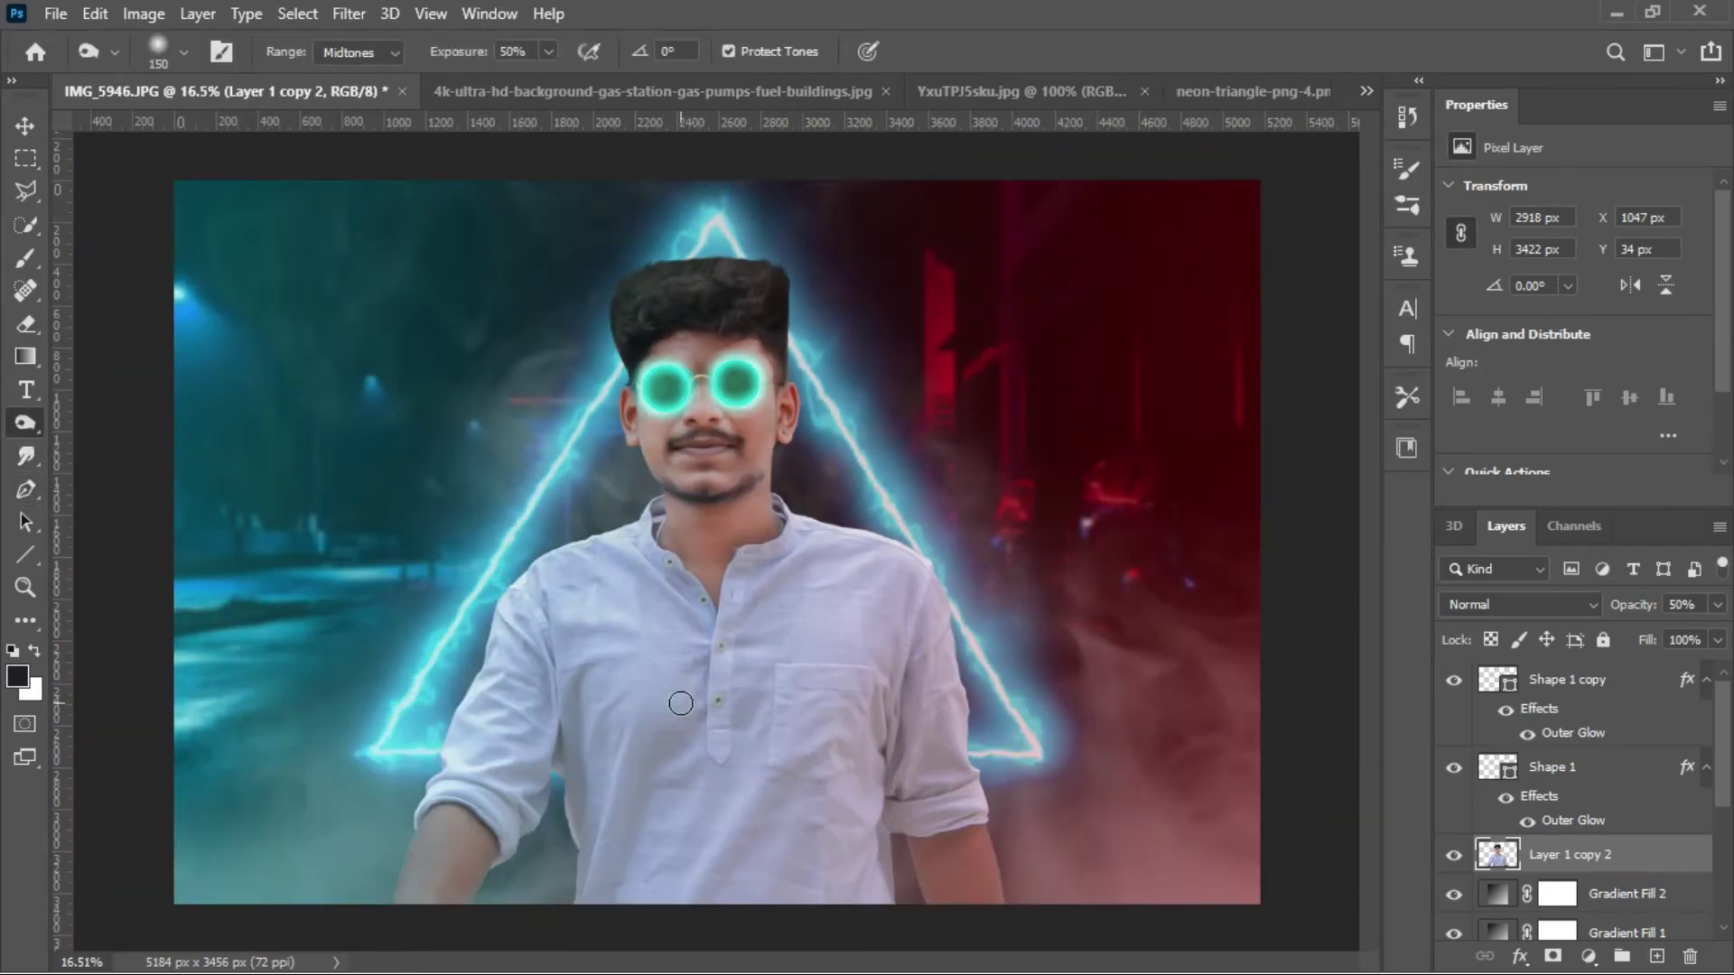
left_click_drag(548, 52, 533, 86)
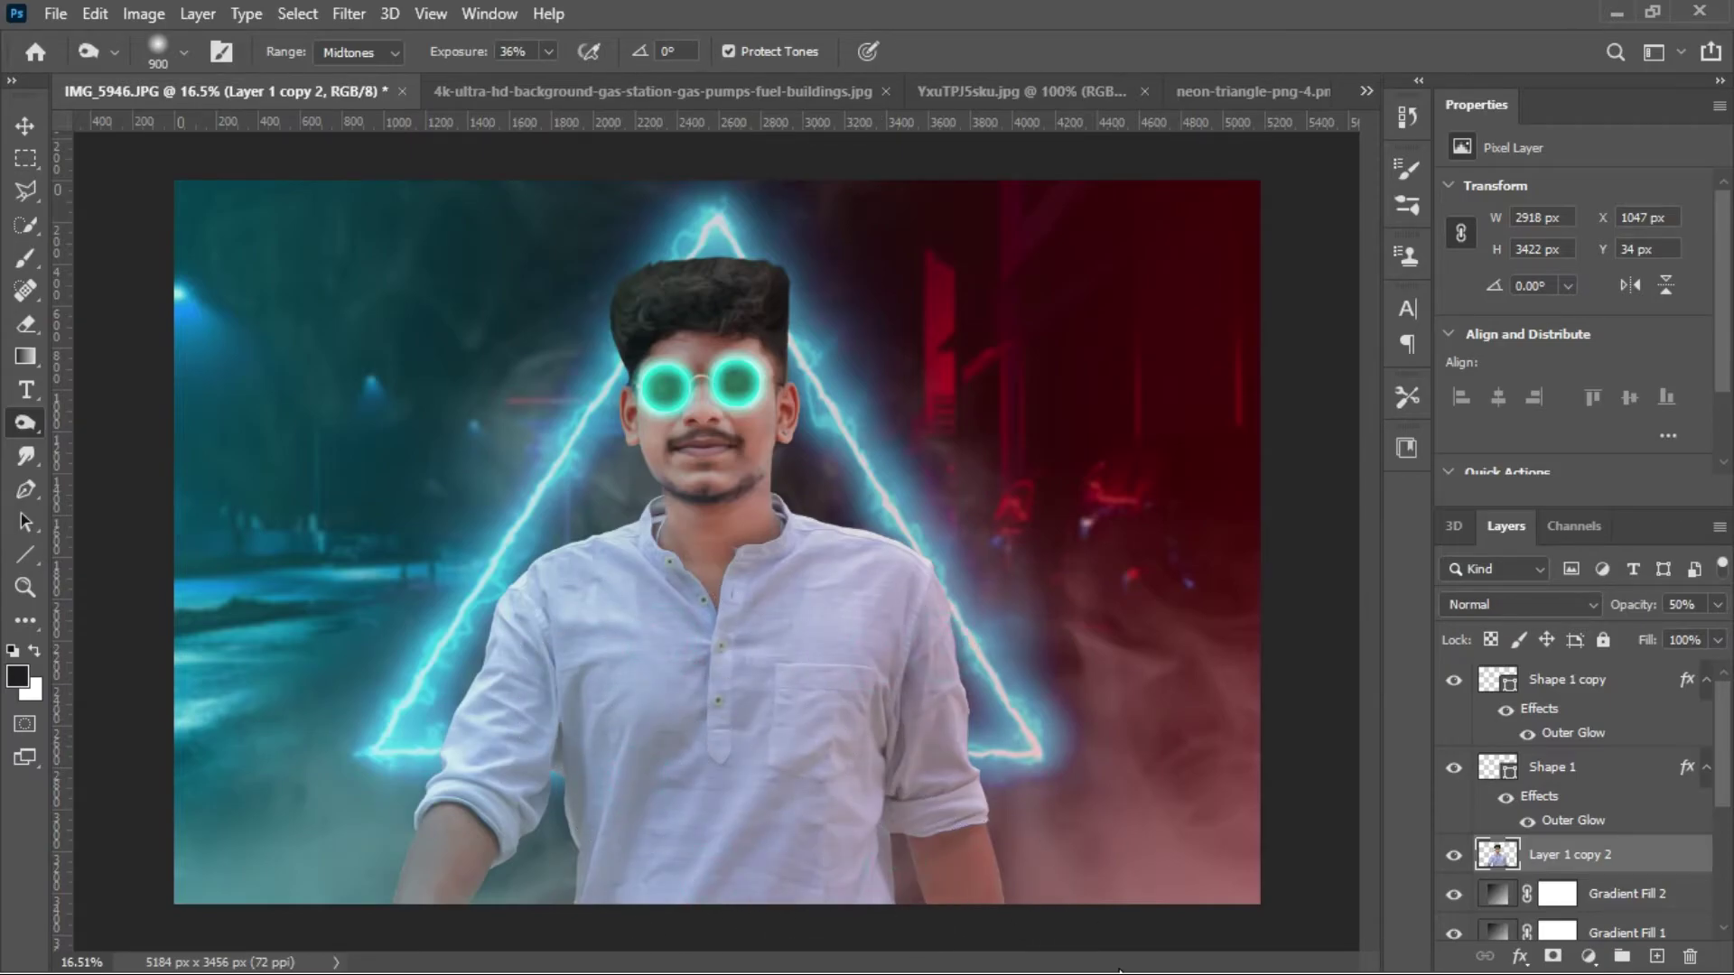
key("bracketleft")
key("bracketleft")
key("bracketleft")
scroll(537, 626, "up", 3, "alt")
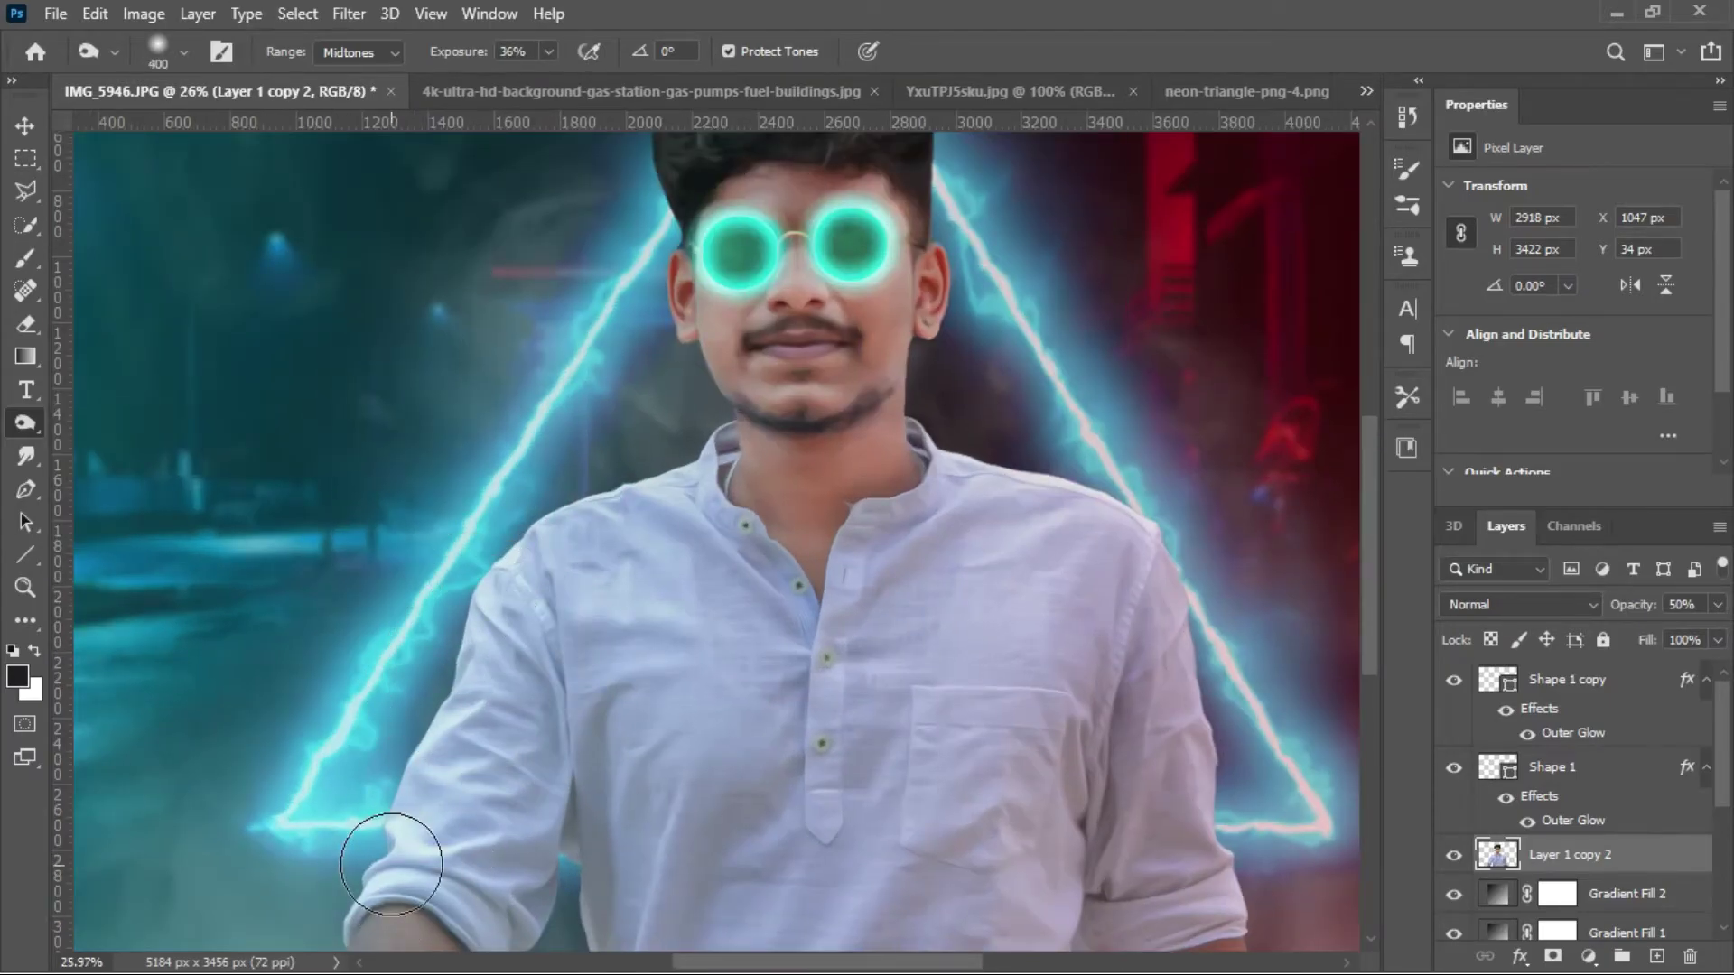
scroll(890, 608, "down", 3, "alt")
scroll(530, 786, "up", 1, "alt")
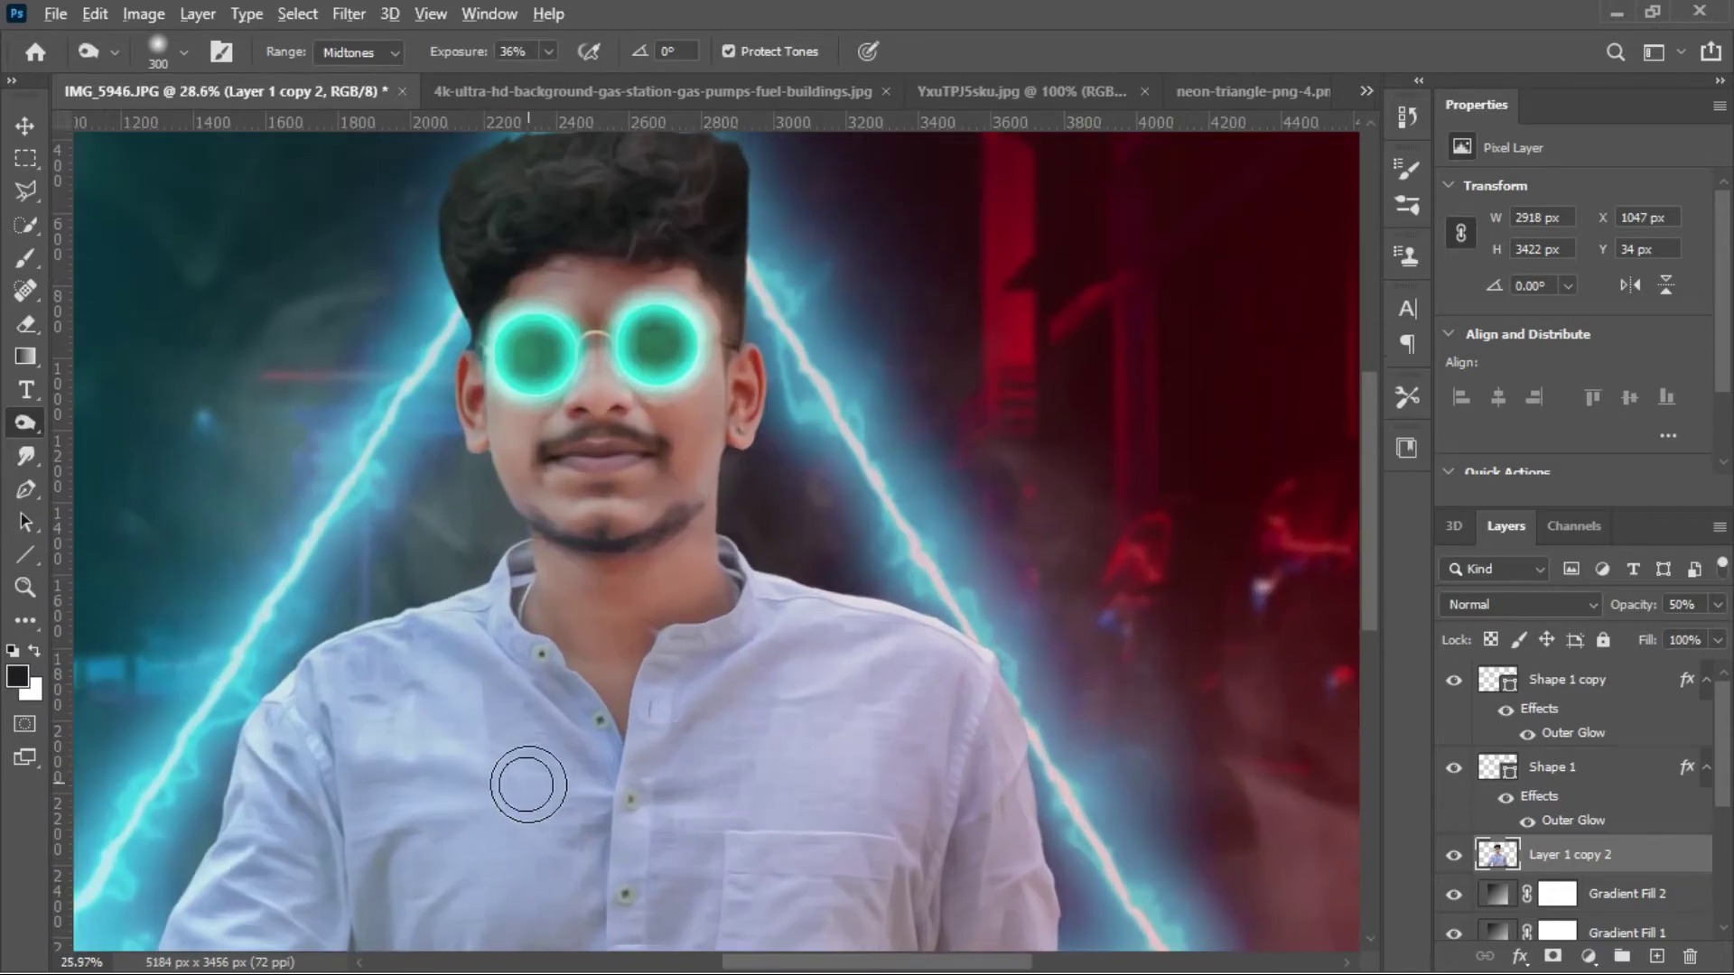
scroll(947, 703, "up", 8, "alt")
scroll(947, 703, "down", 10, "alt")
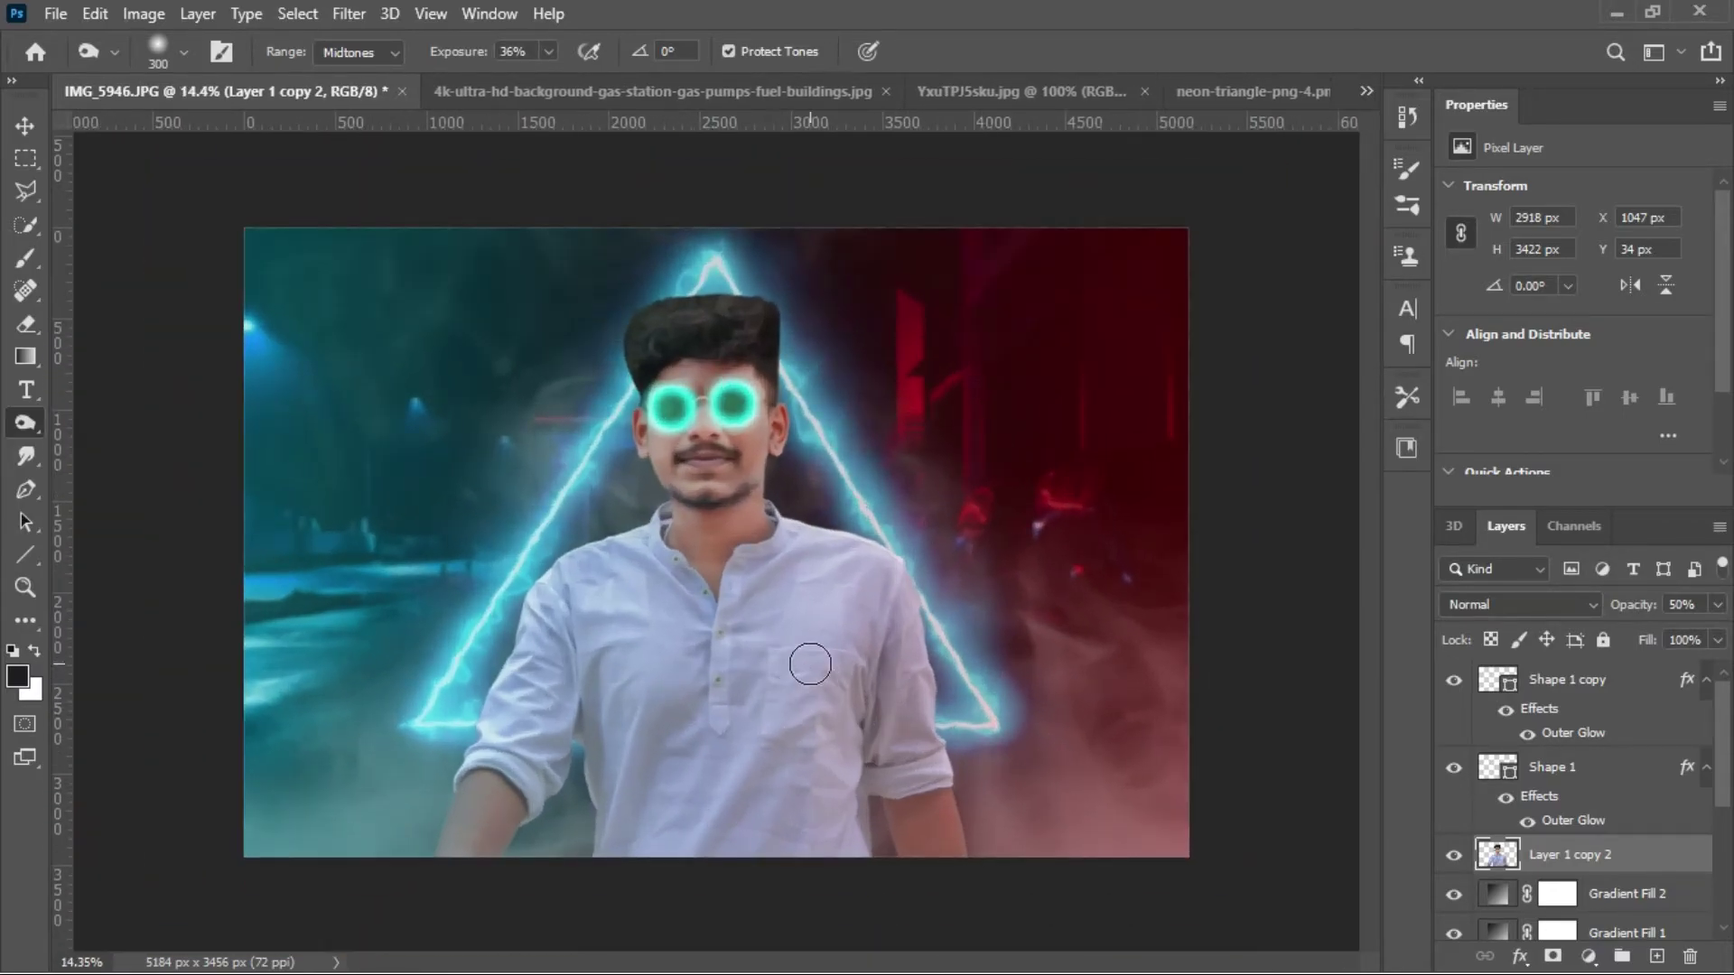
key("v")
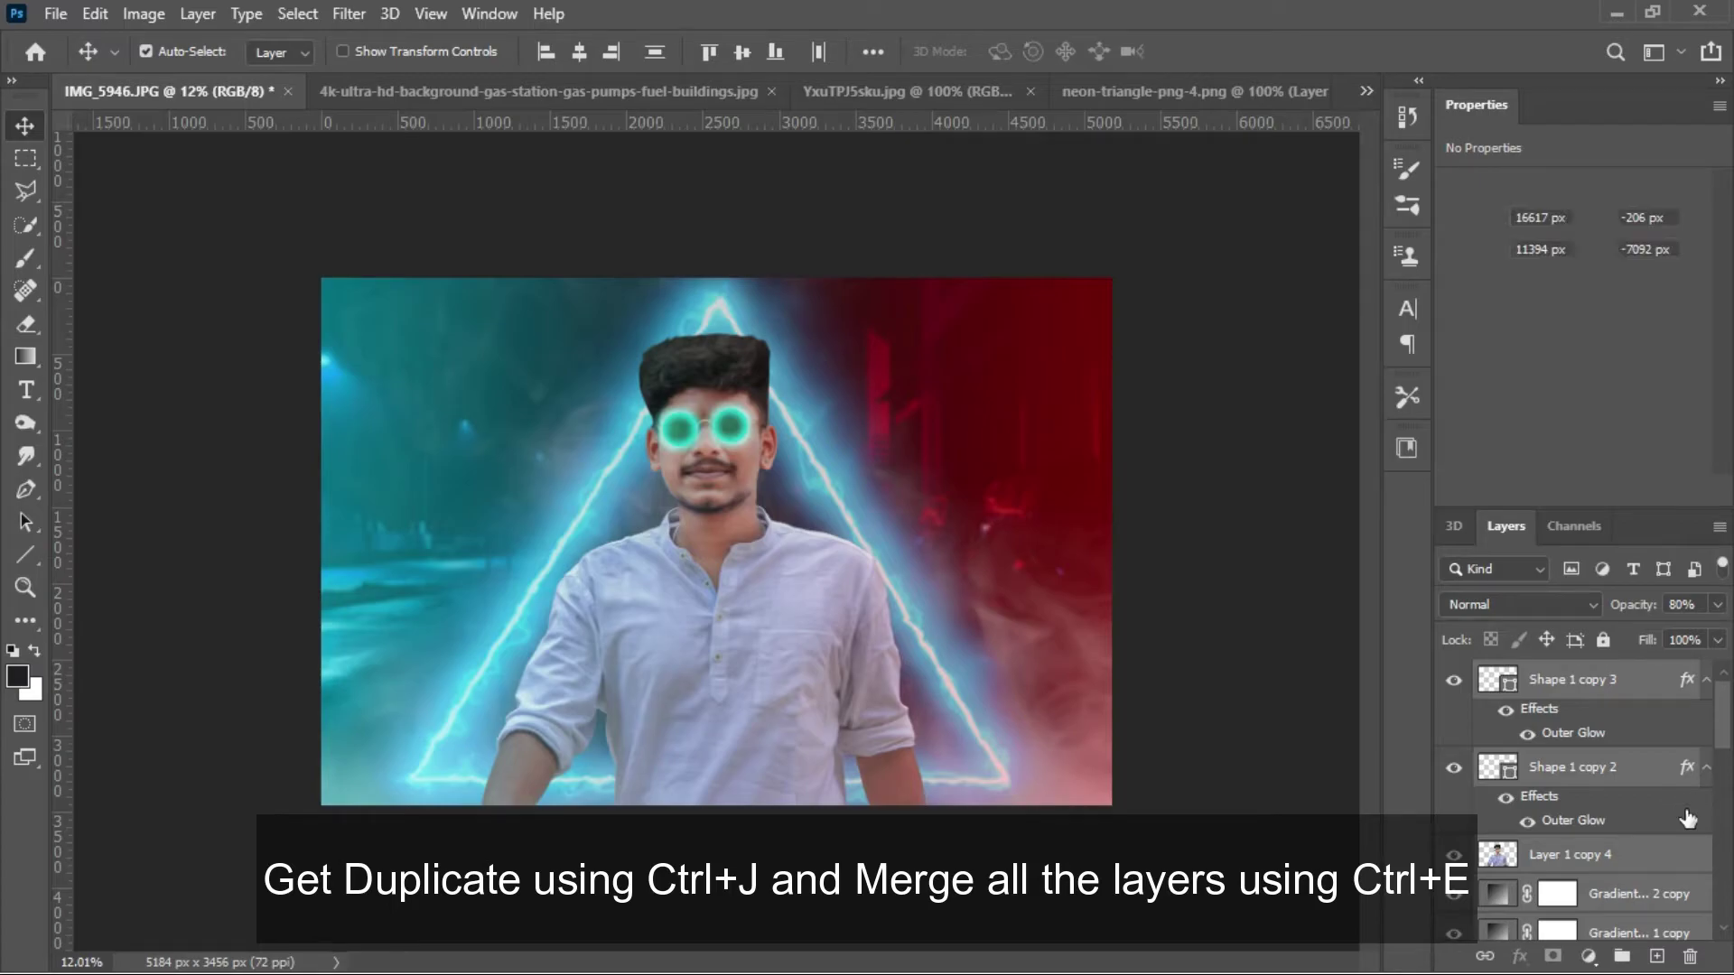
- Merge the duplicated layers and hide Layer 1 copy 2, Gradient Fill 2, Layer 3 and Layer 3 copy
key("ctrl+e")
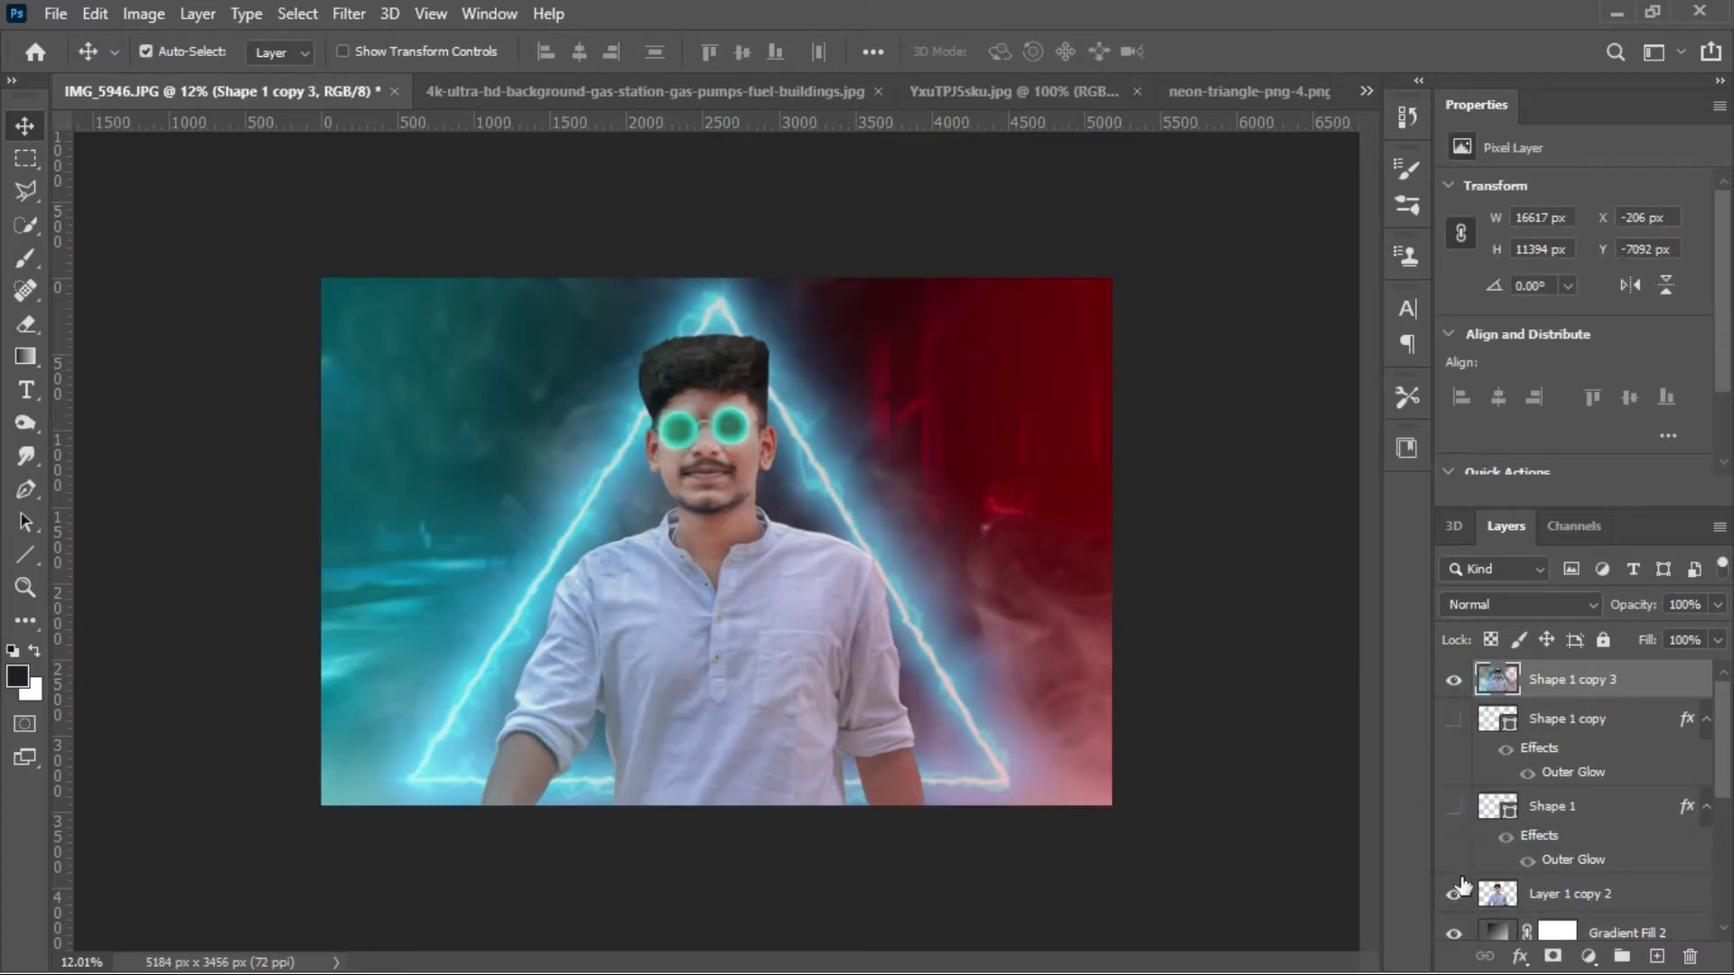
scroll(1462, 890, "down", 1)
left_click(1455, 815)
scroll(1456, 840, "down", 2)
scroll(1456, 849, "up", 2)
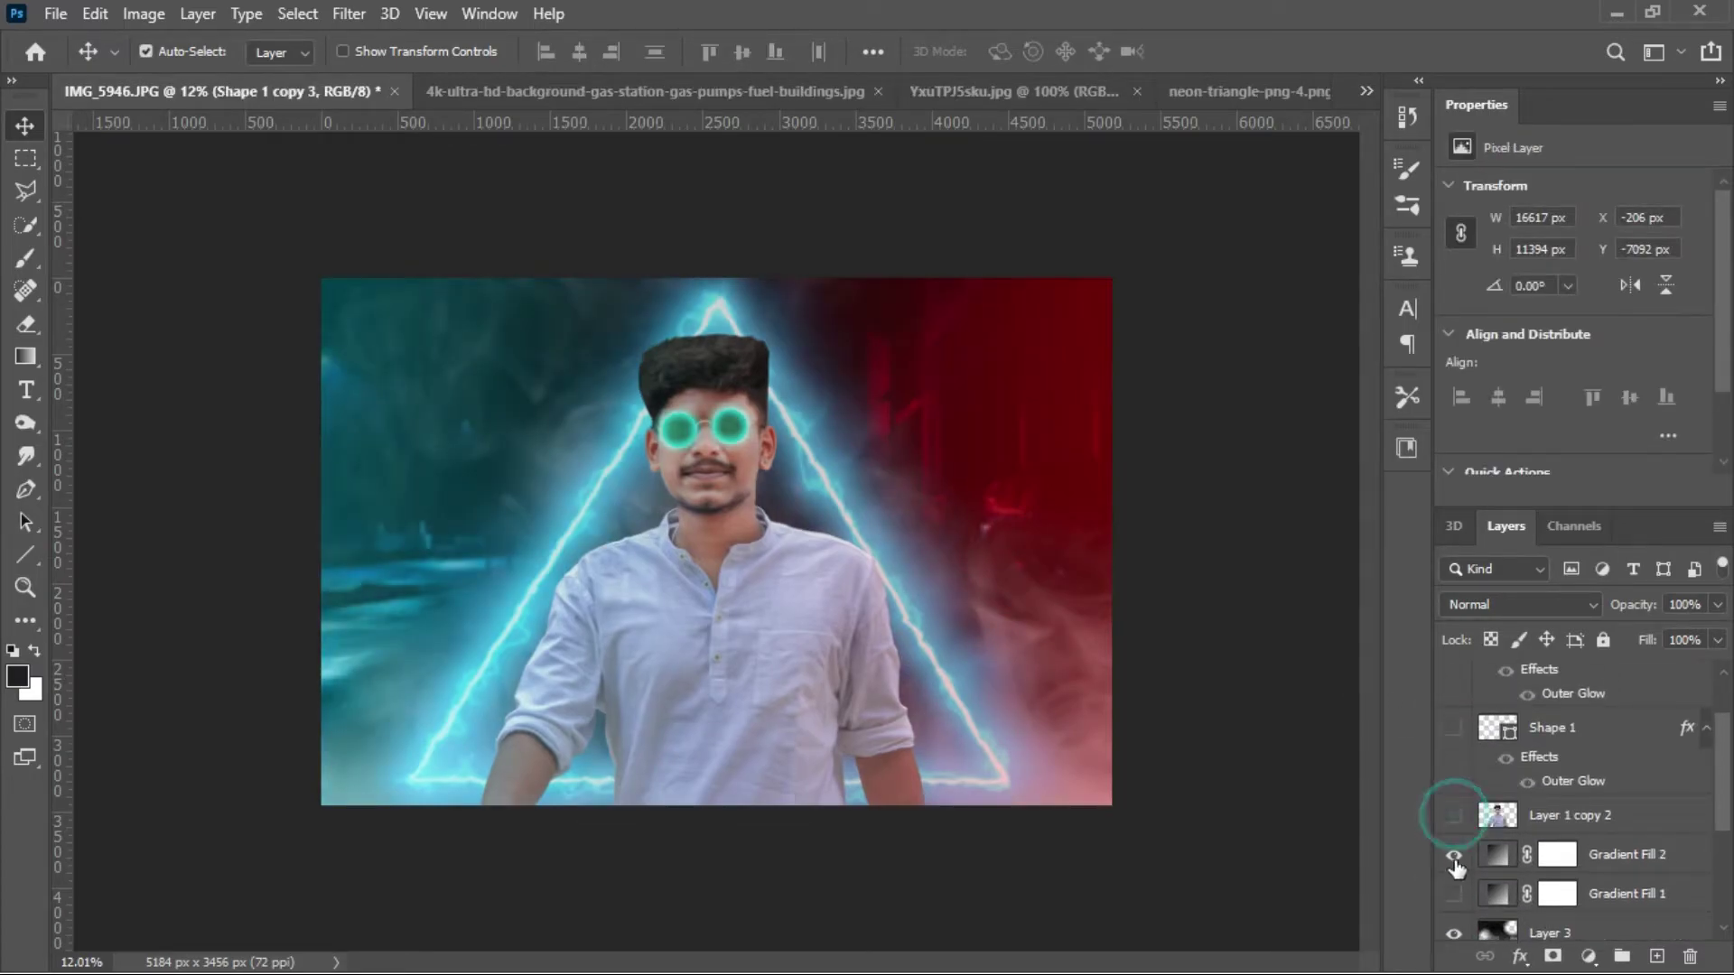
left_click(1454, 854)
scroll(1456, 840, "down", 3)
left_click(1454, 776)
left_click(1454, 855)
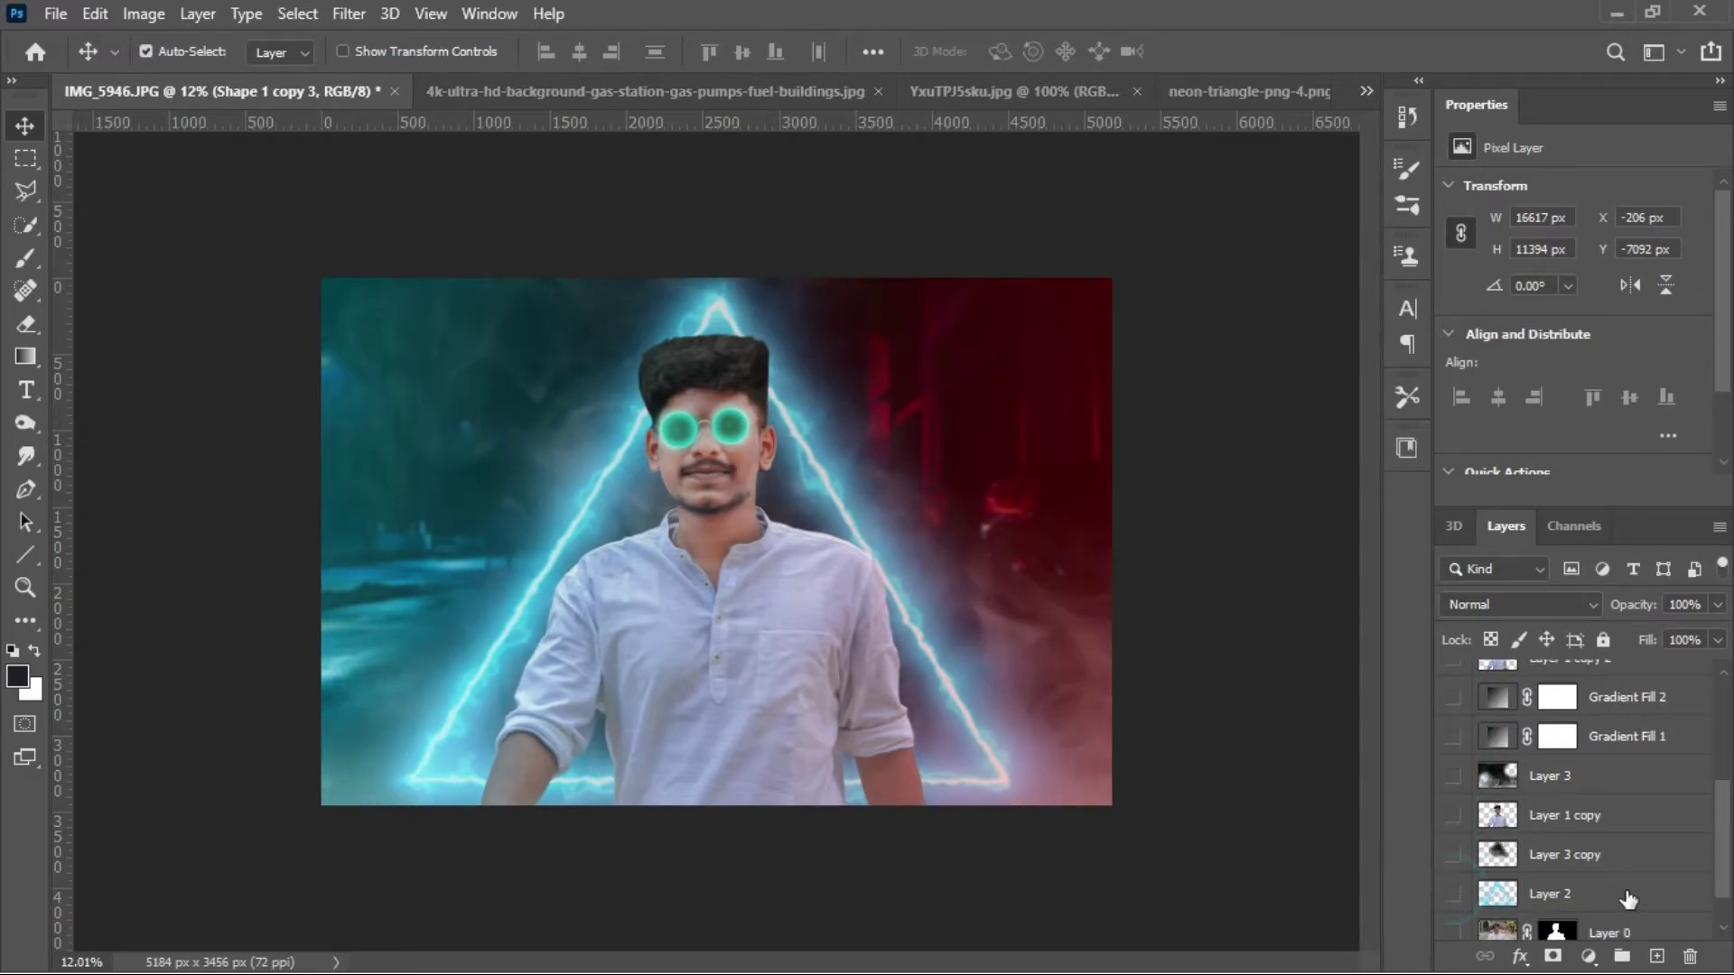
scroll(1628, 900, "down", 1)
- Move Layer 1 copy 3 under Shape 1 copy 3, merge them, and launch the Camera Raw Filter
left_click_drag(1560, 921, 1625, 630)
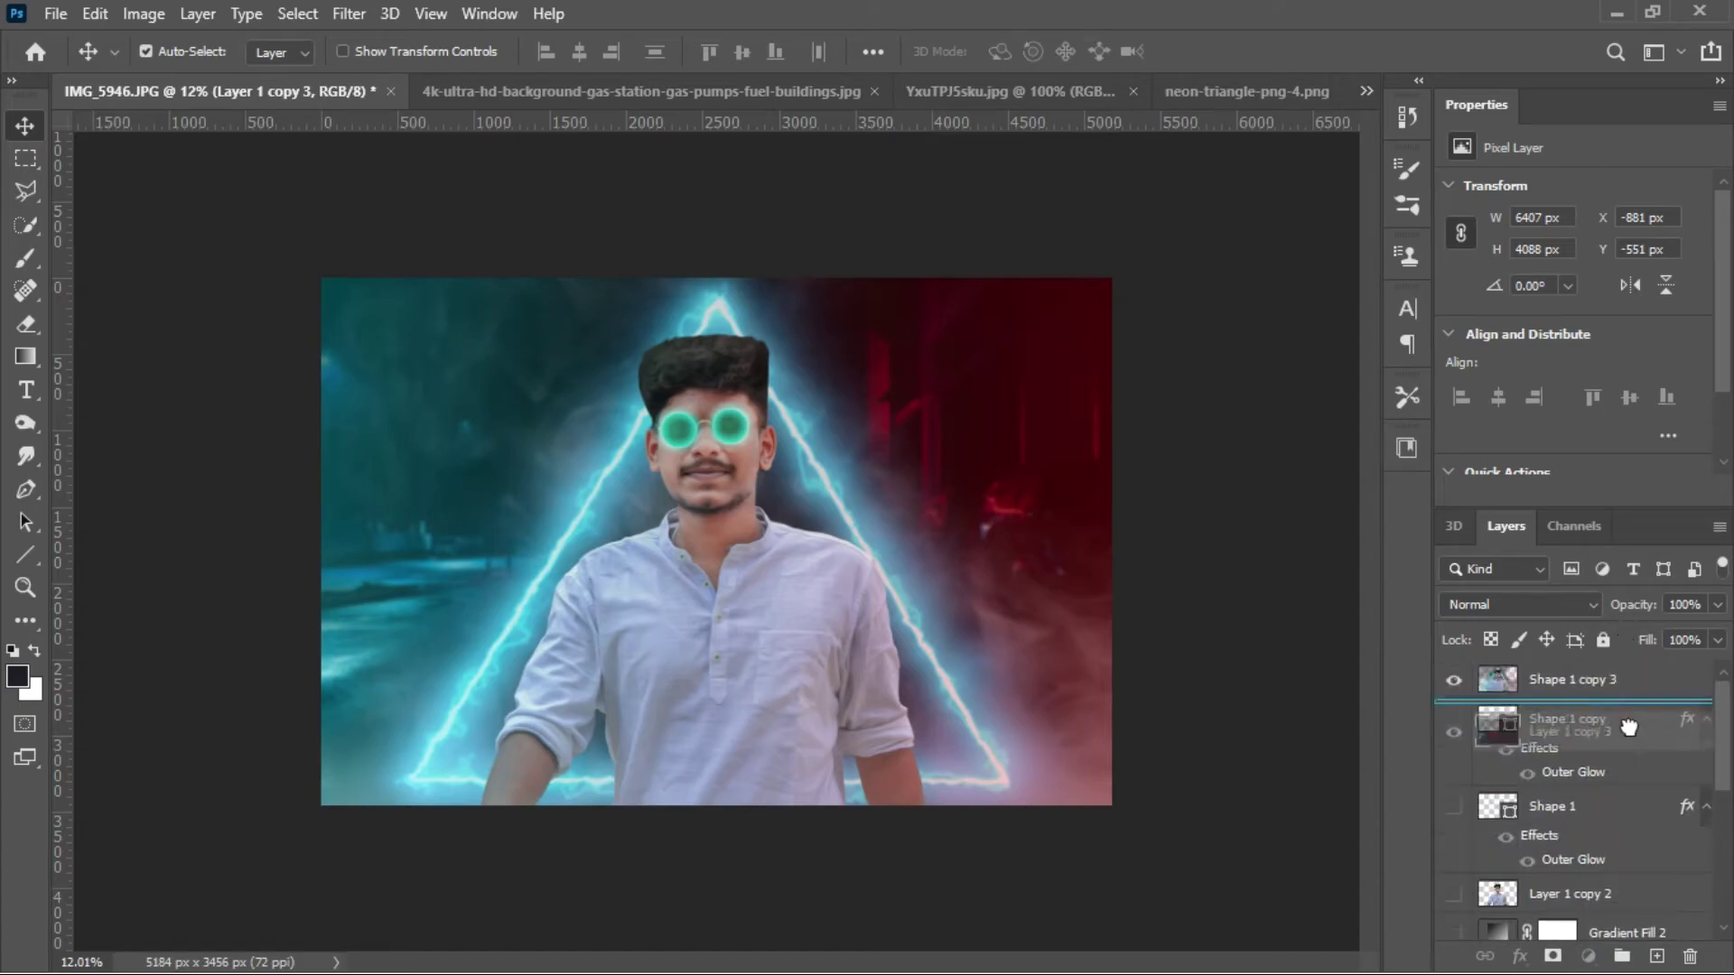
left_click_drag(1626, 629, 1628, 701)
key("ctrl+e")
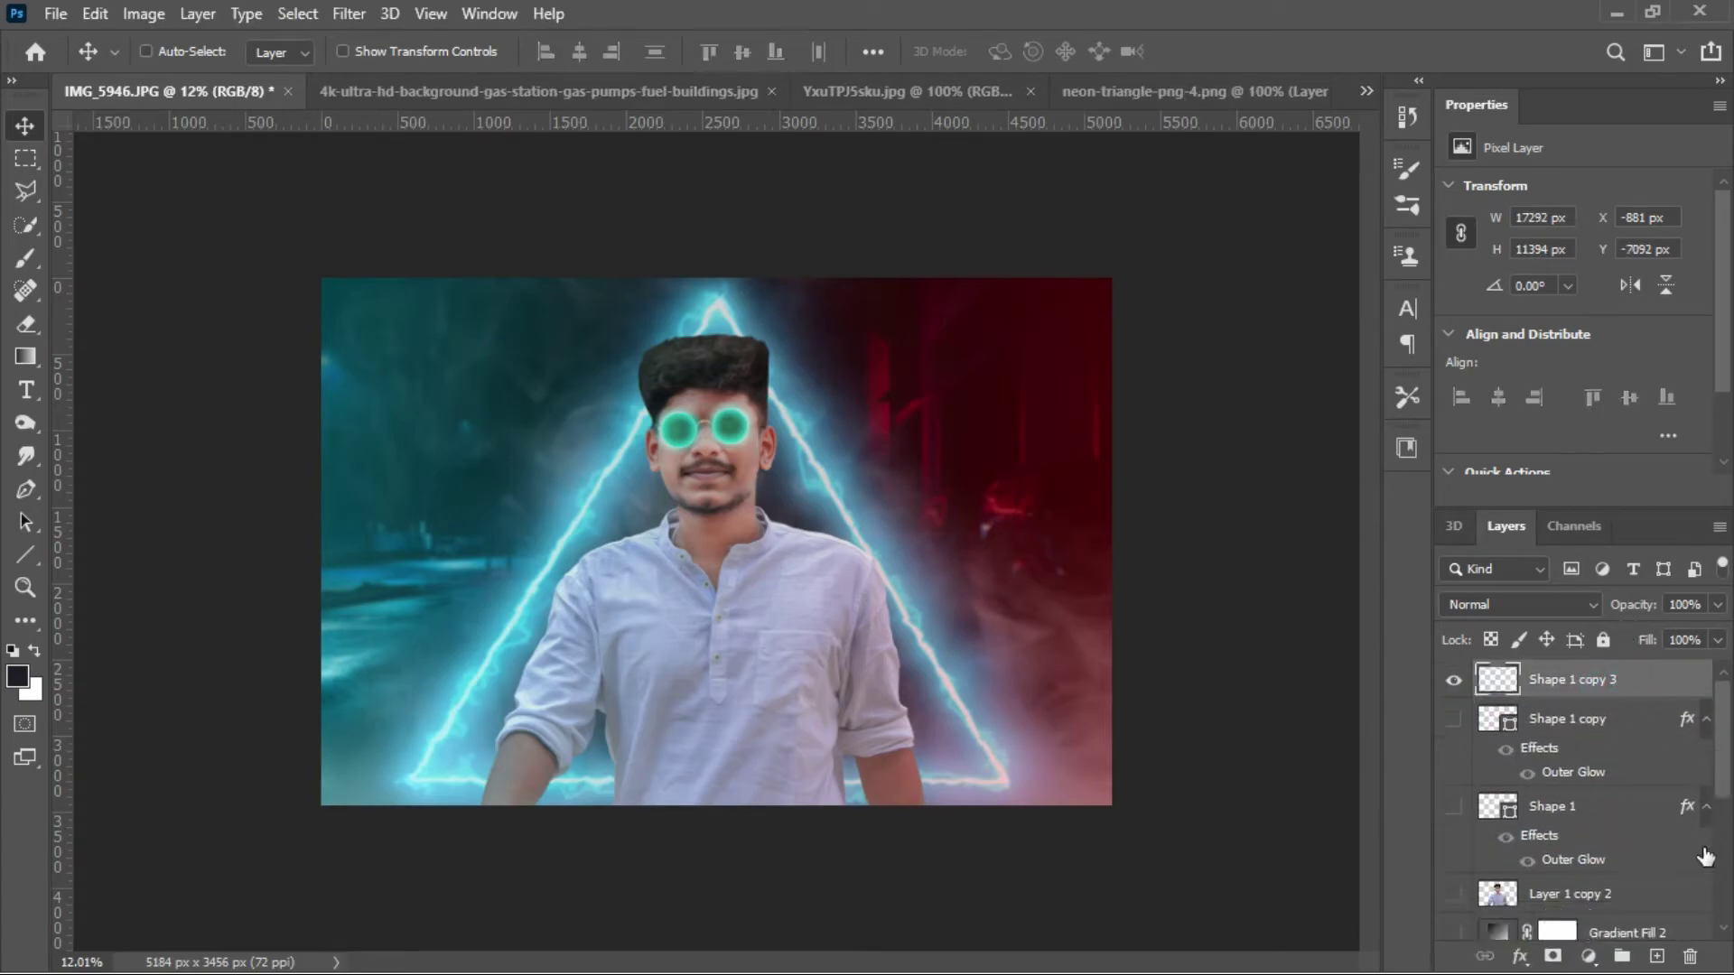
left_click(145, 51)
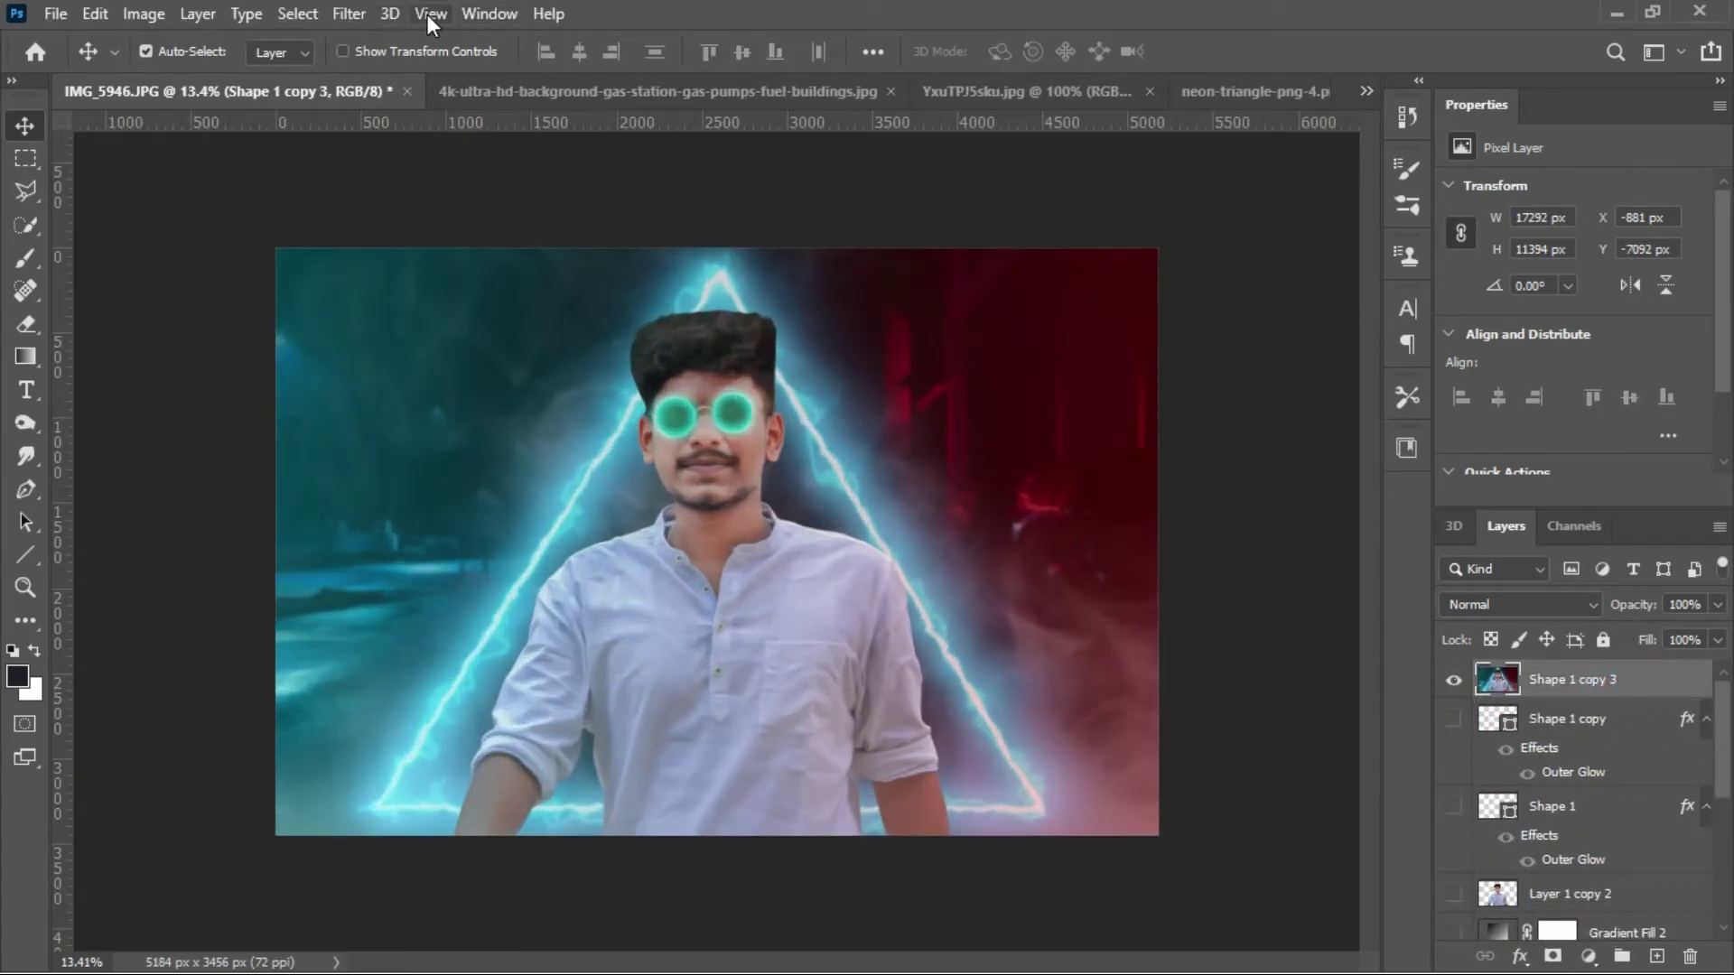
left_click(348, 13)
left_click(397, 162)
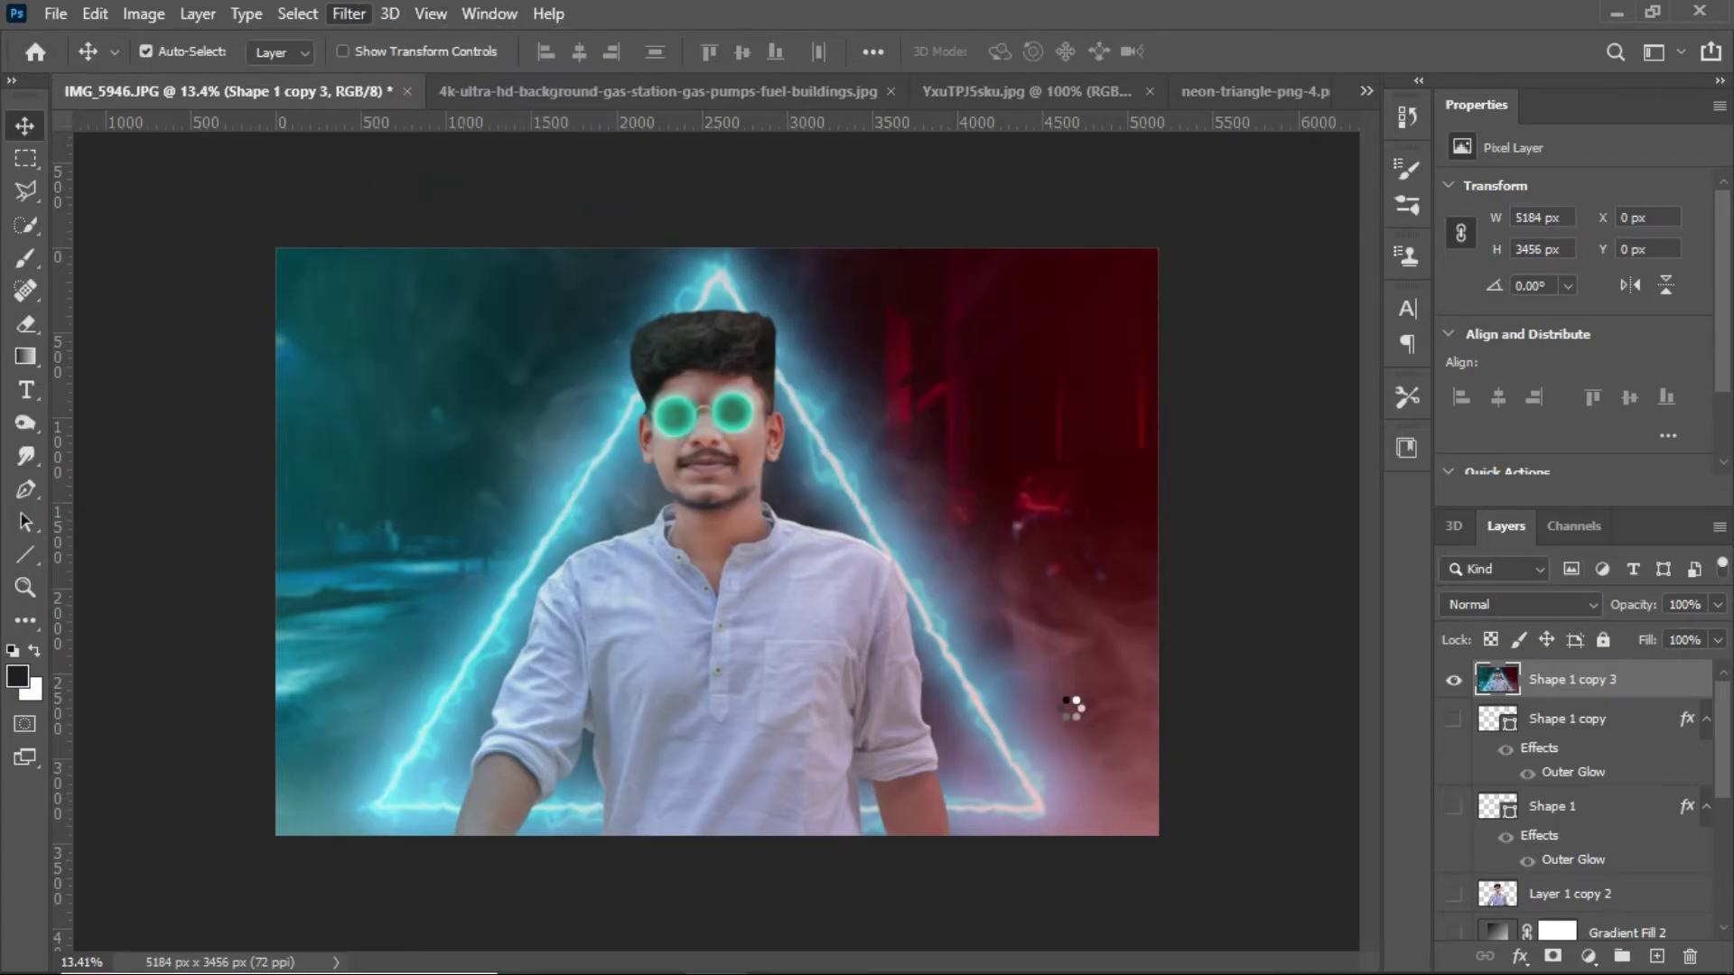
- Cool the temperature to -10 and set tone: more contrast, highlights about -75, shadows around -16
scroll(1386, 508, "up", 5)
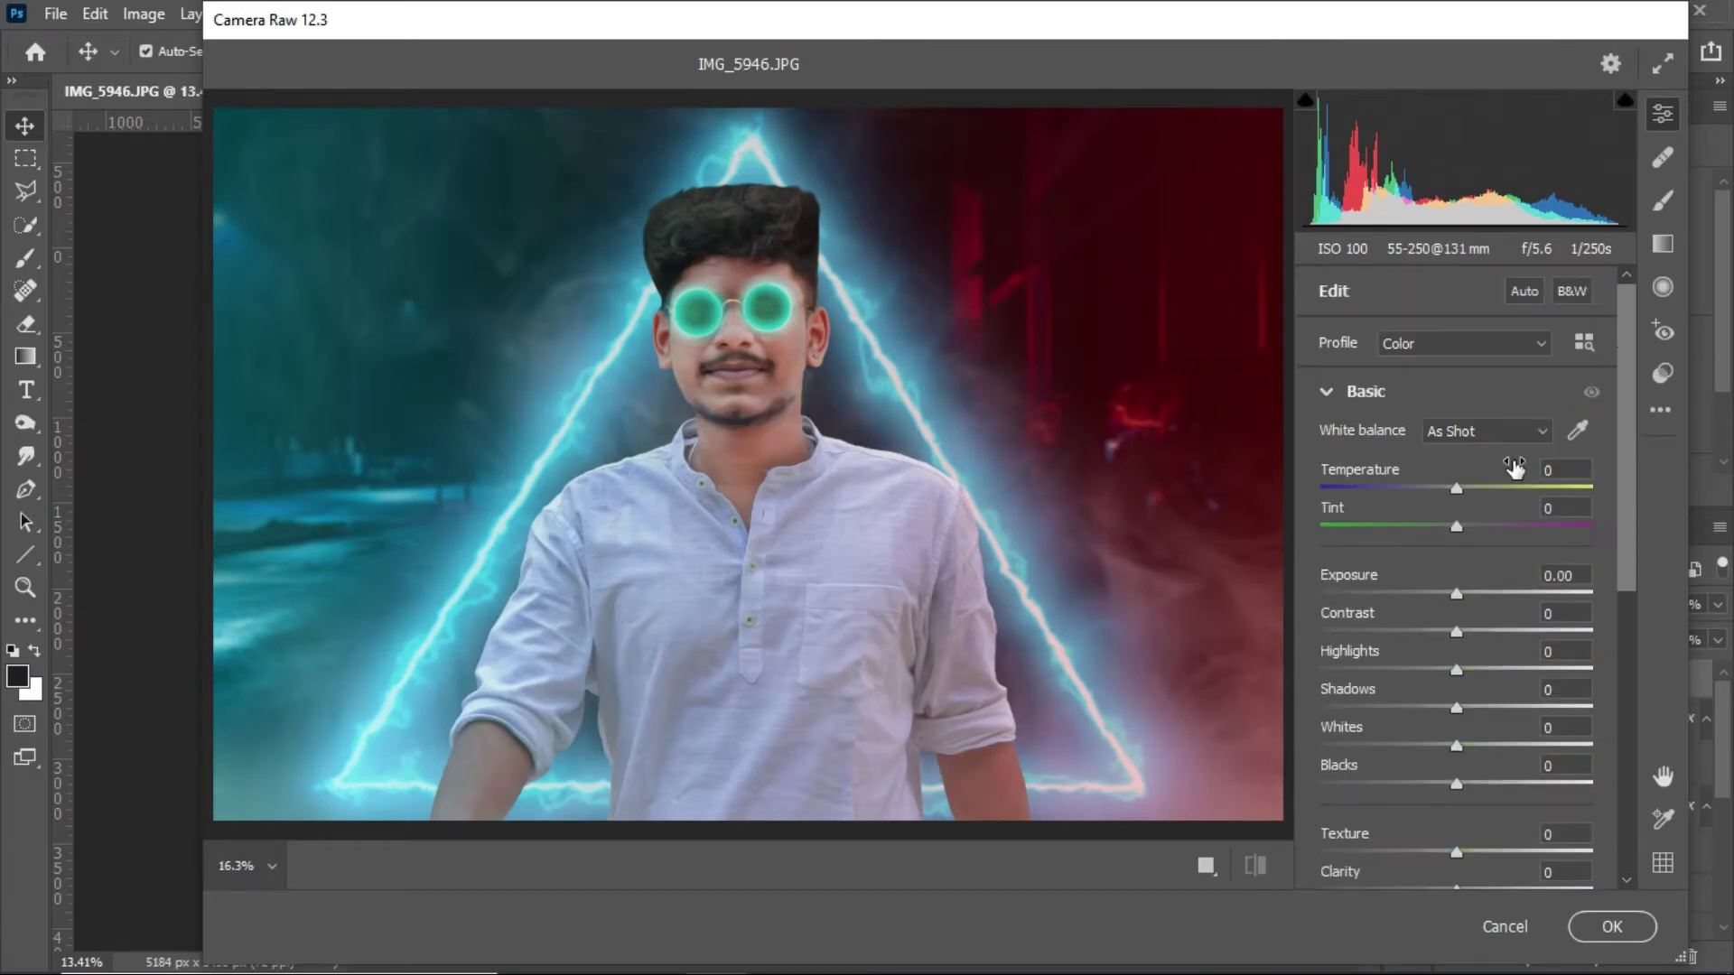
left_click_drag(1459, 496, 1474, 526)
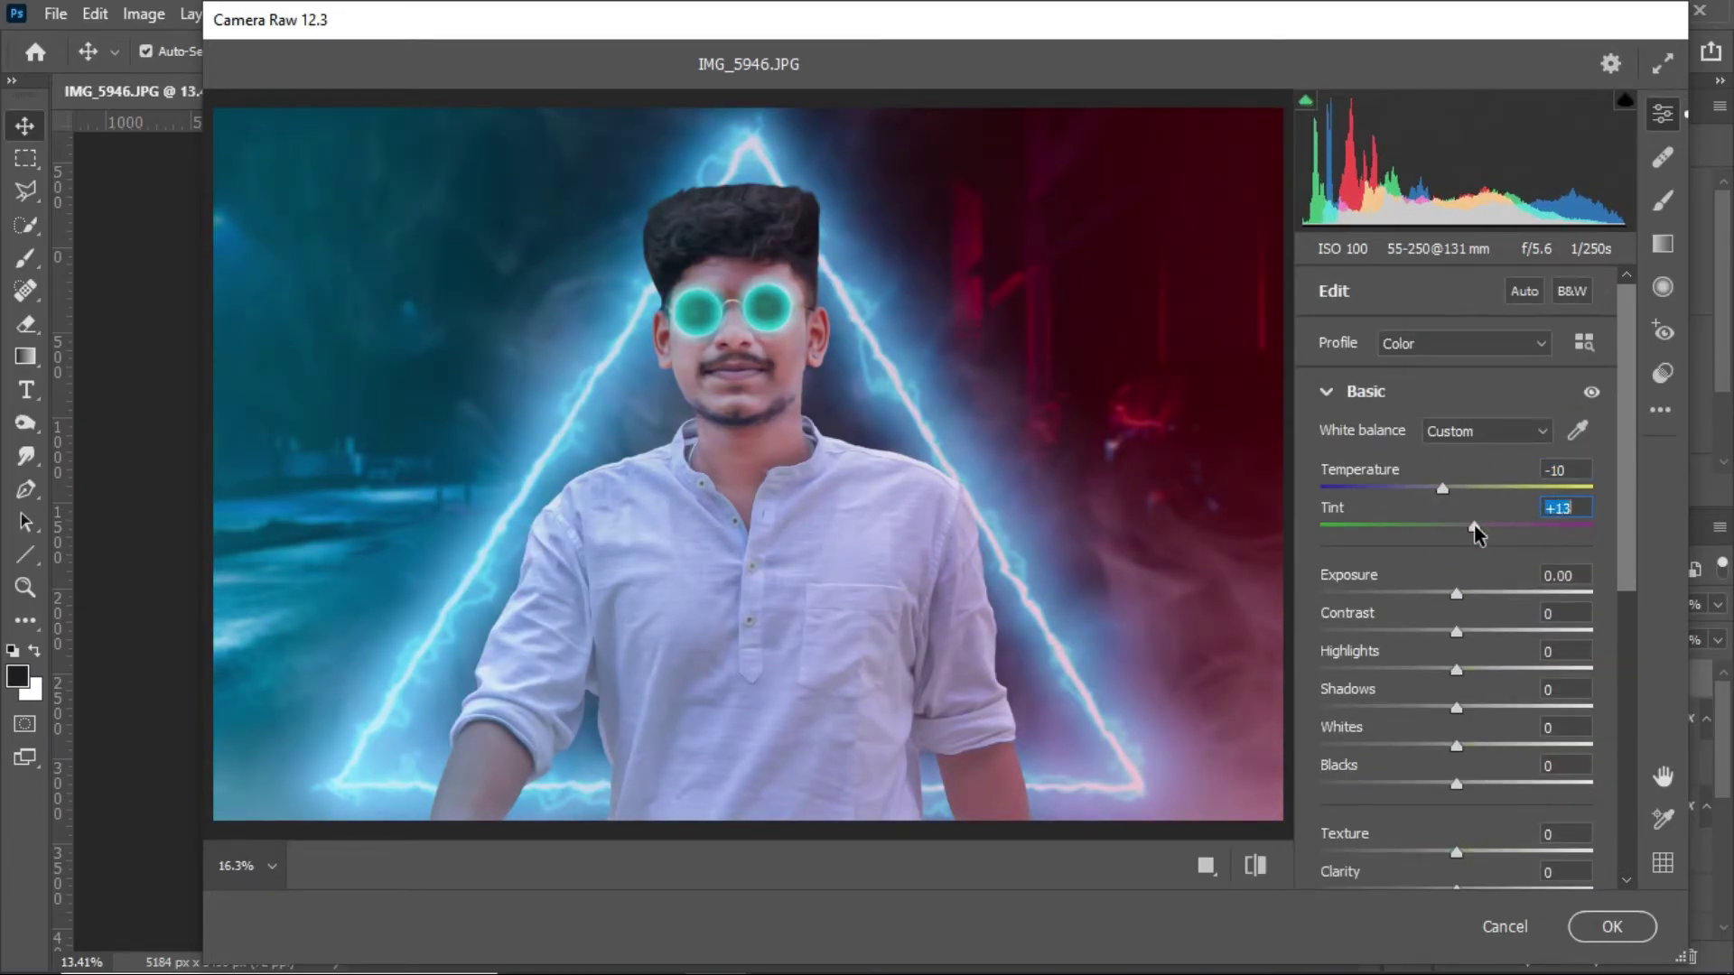
key("Tab")
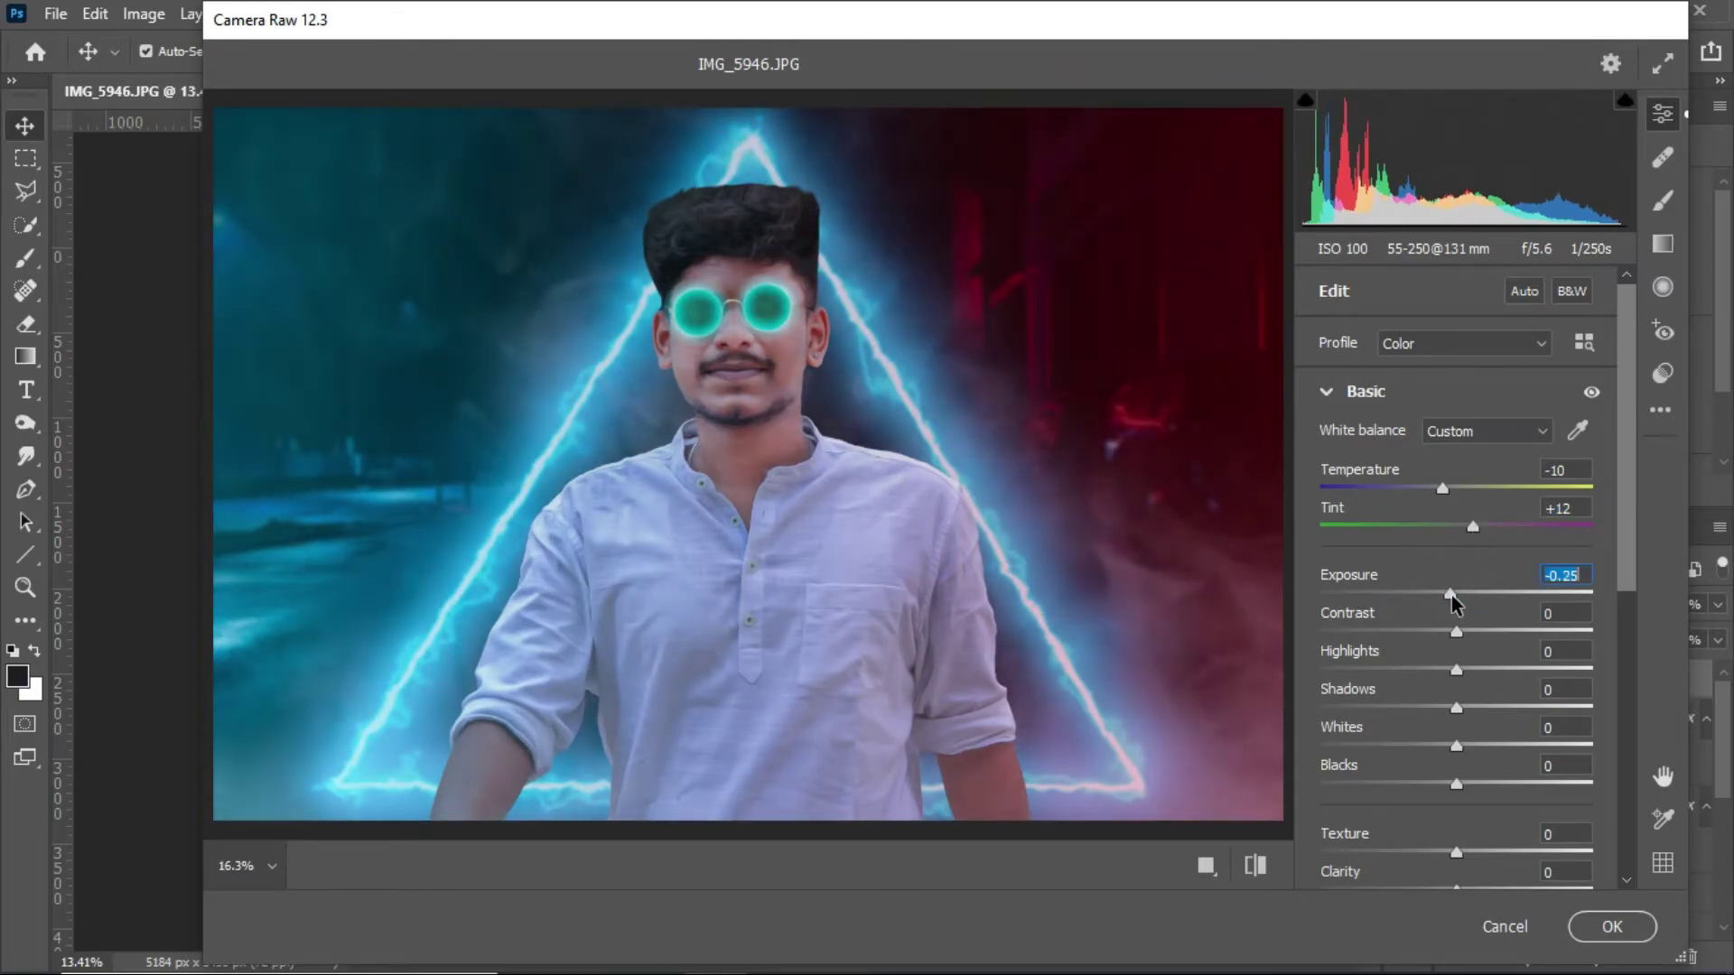
key("Tab")
key("Tab")
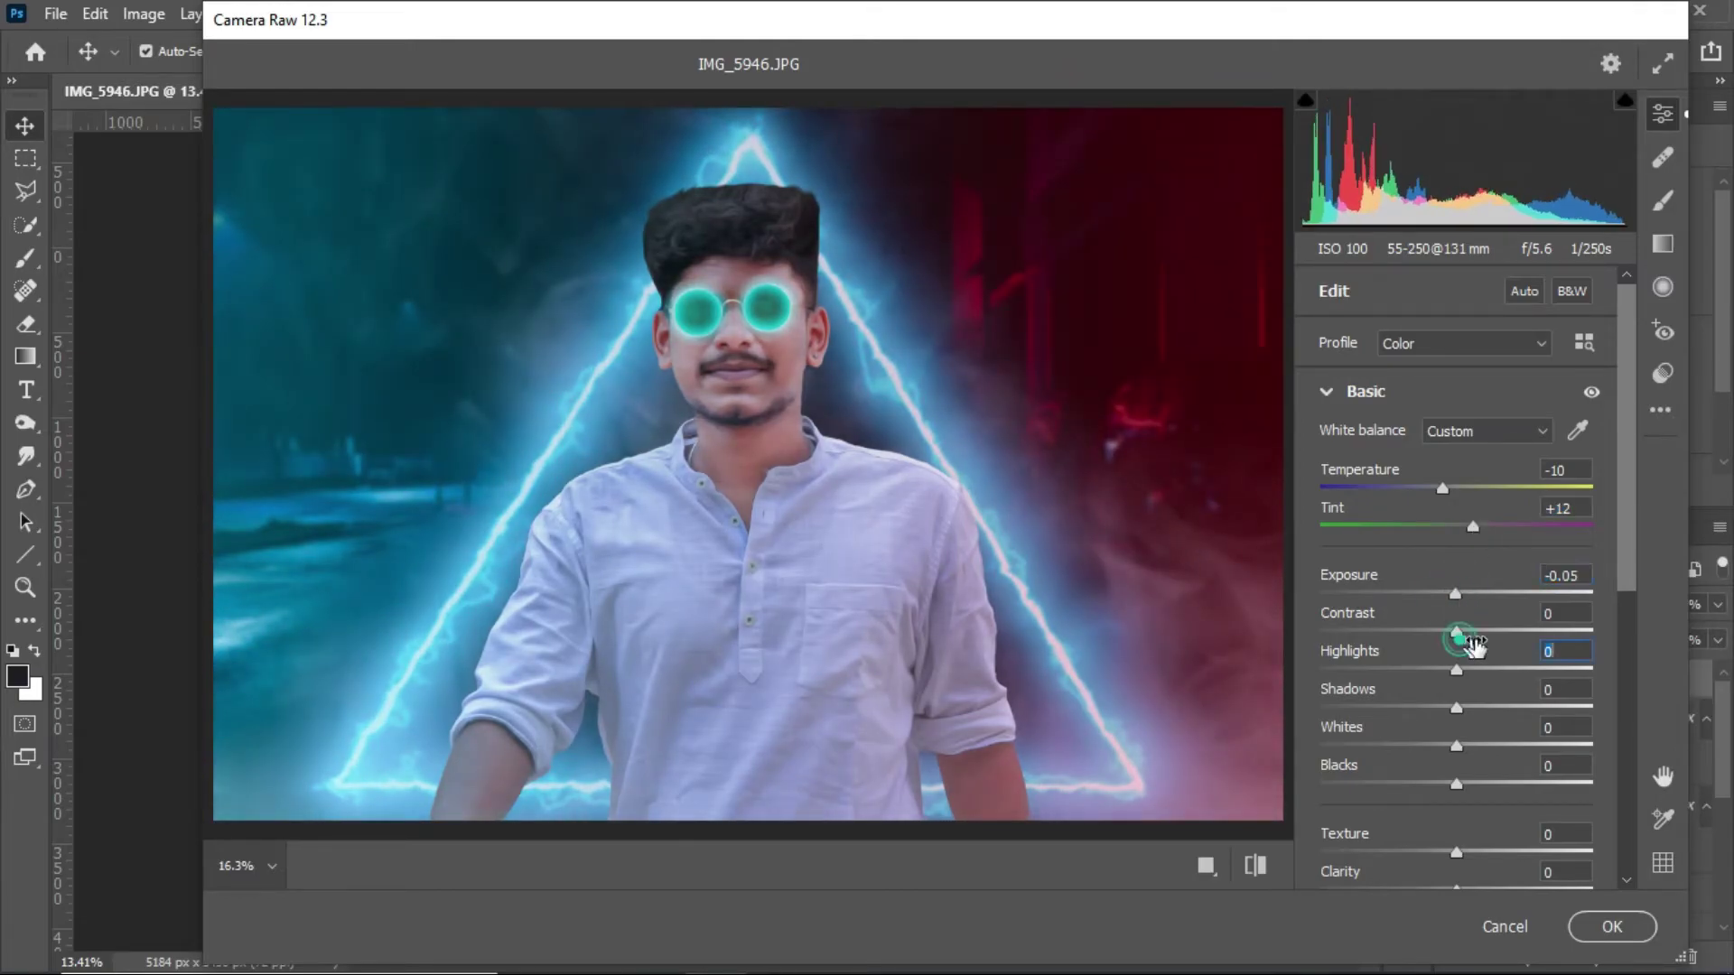
type("61")
key("Return")
left_click_drag(1539, 669, 1289, 669)
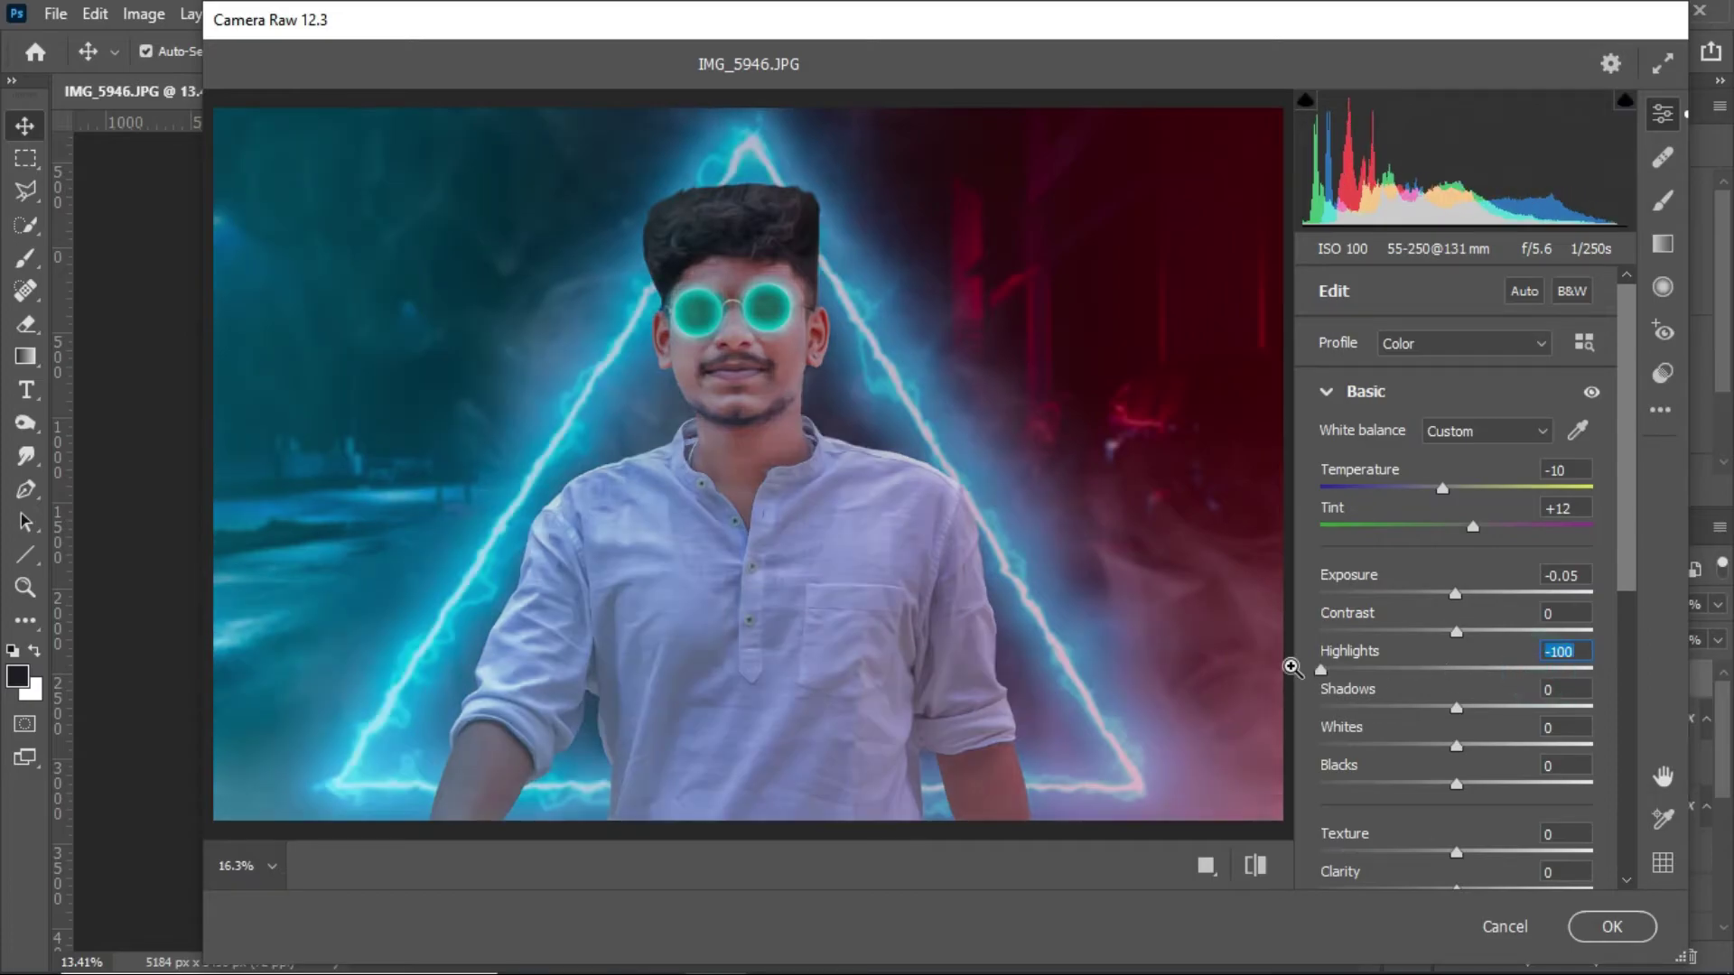
mouse_move(1456, 631)
left_mouse_down()
mouse_move(1528, 637)
mouse_move(1462, 596)
left_mouse_up()
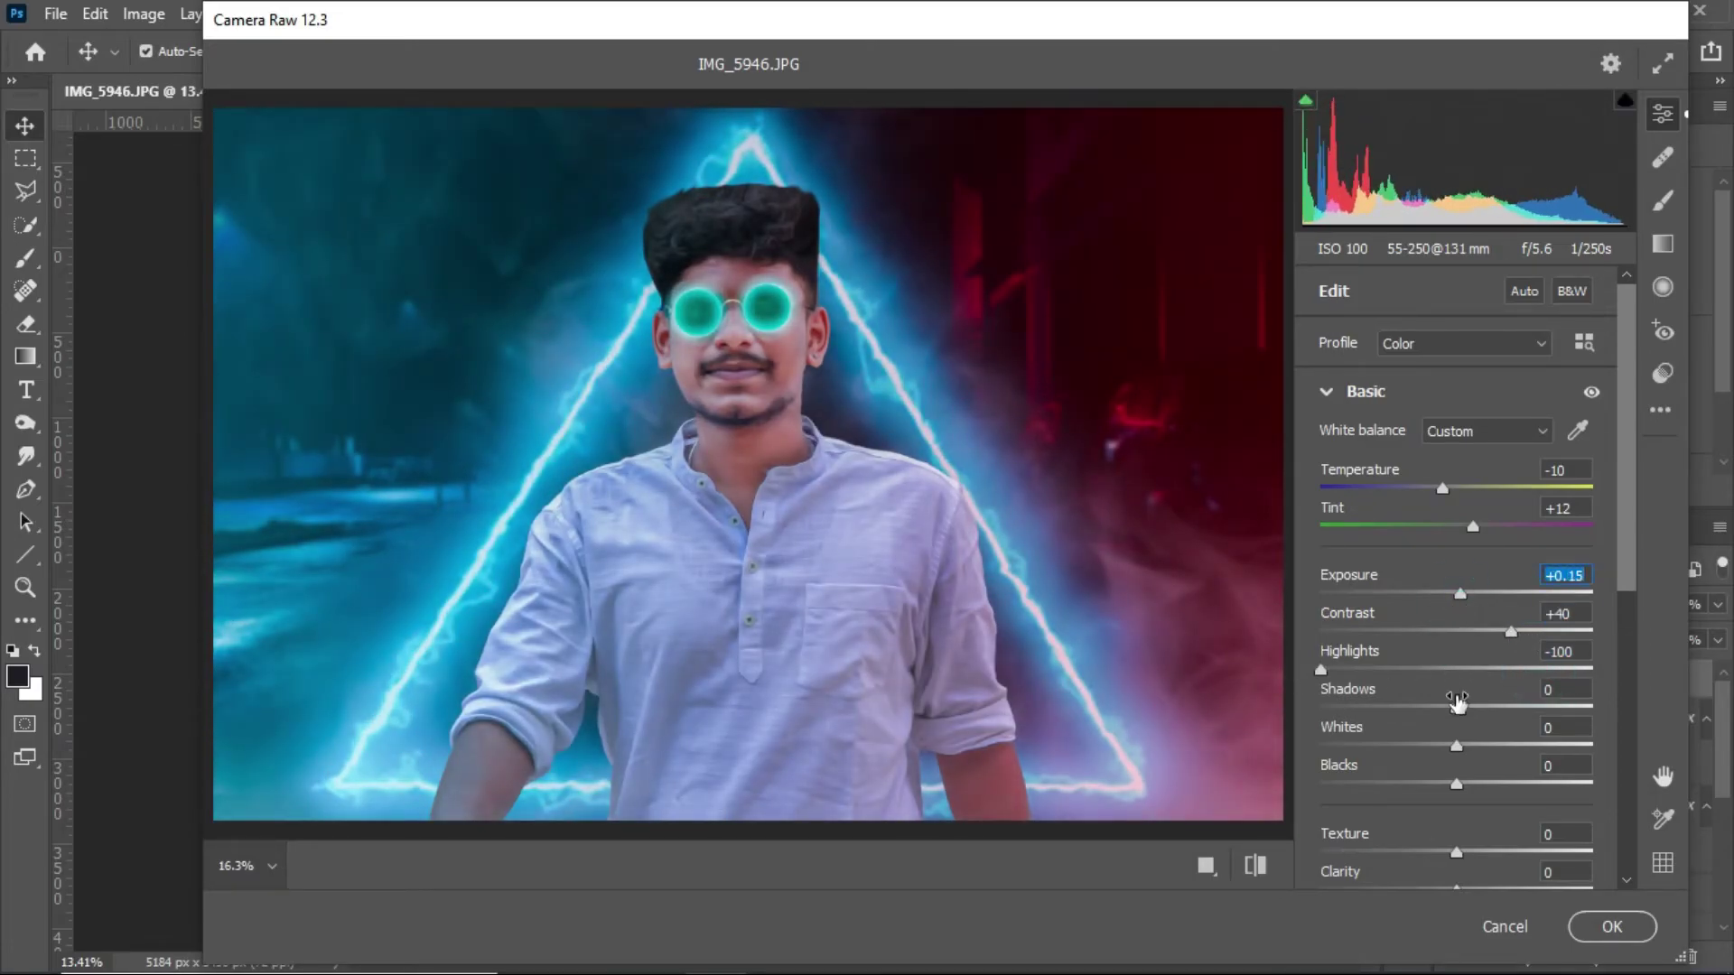
left_click_drag(1458, 702, 1413, 723)
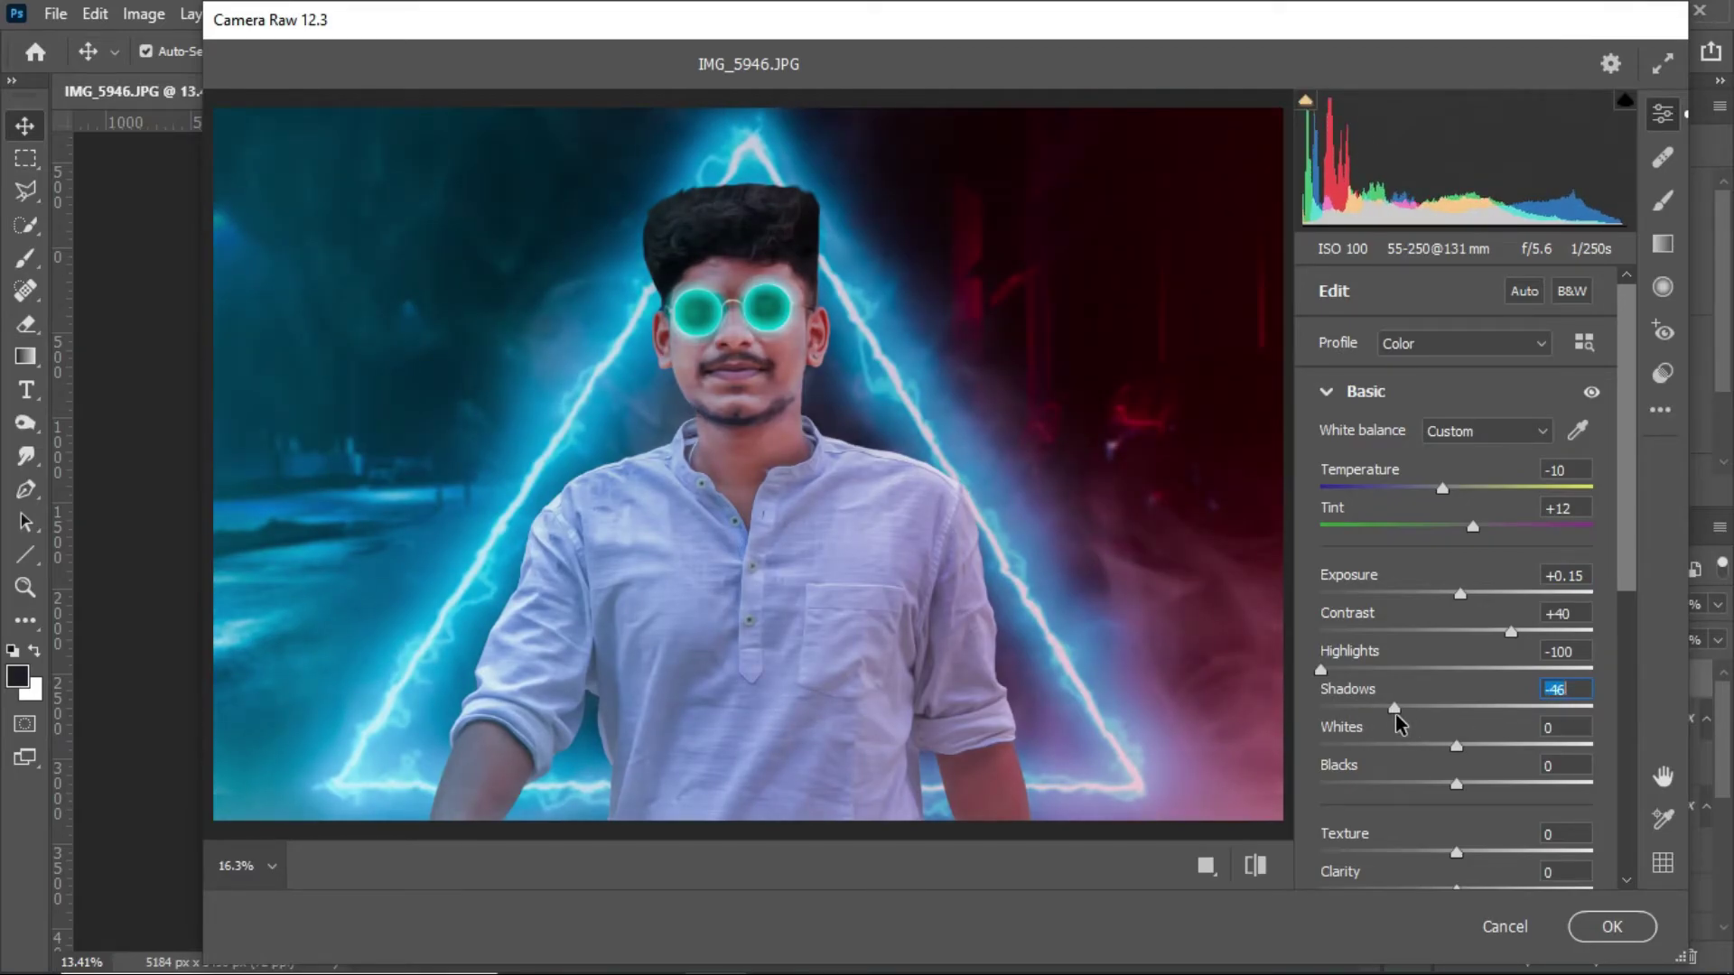
mouse_move(1412, 746)
left_mouse_down()
mouse_move(1436, 748)
mouse_move(1421, 786)
mouse_move(1400, 786)
mouse_move(1419, 798)
left_mouse_up()
double_click(1467, 748)
left_click_drag(1395, 708, 1436, 710)
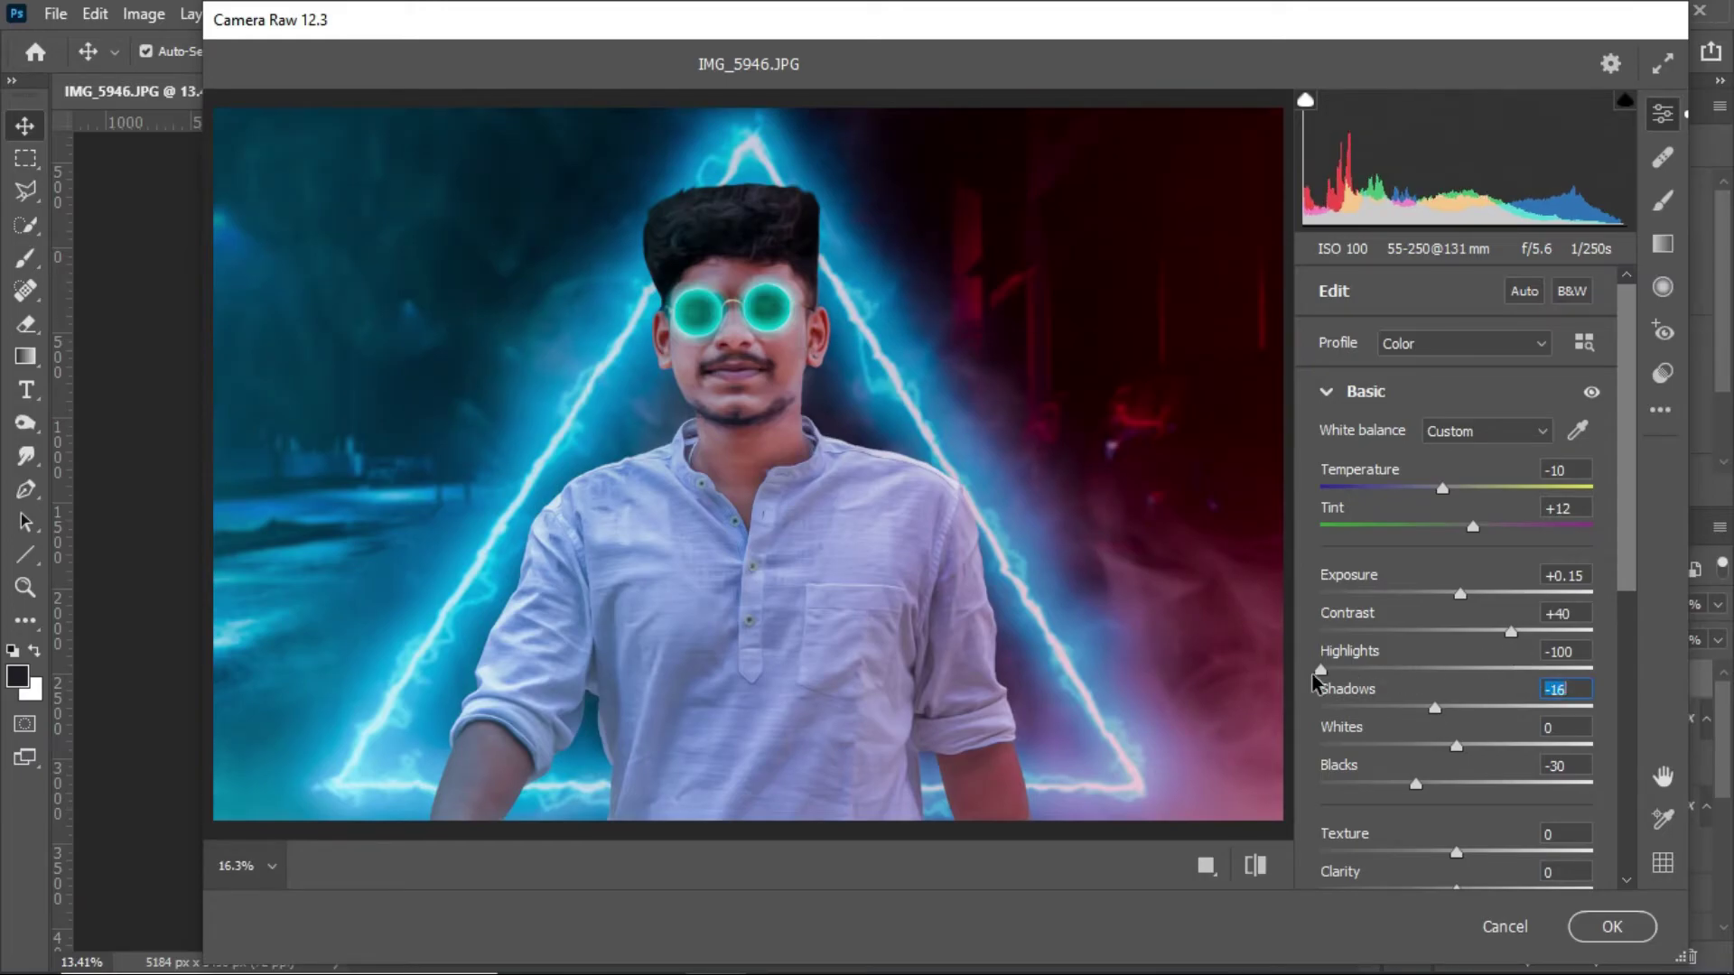
left_click_drag(1314, 678, 1365, 678)
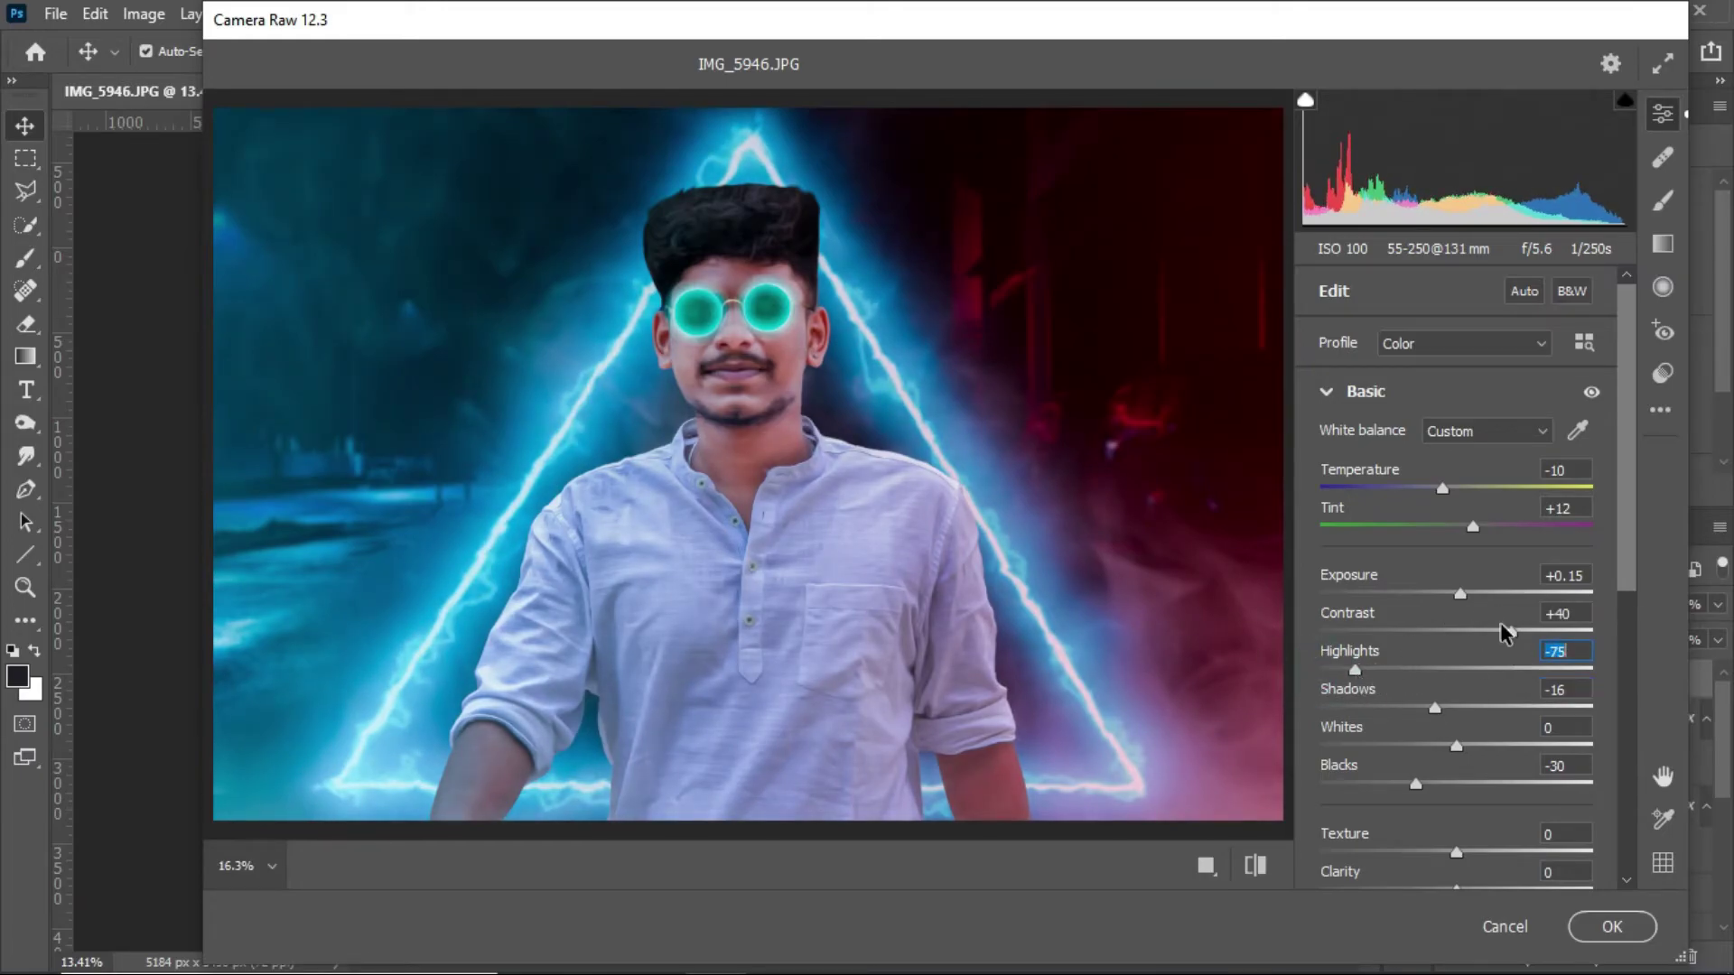
- Add texture and clarity at +25
scroll(1515, 639, "down", 2)
mouse_move(1456, 770)
left_mouse_down()
mouse_move(1528, 772)
mouse_move(1505, 810)
left_mouse_up()
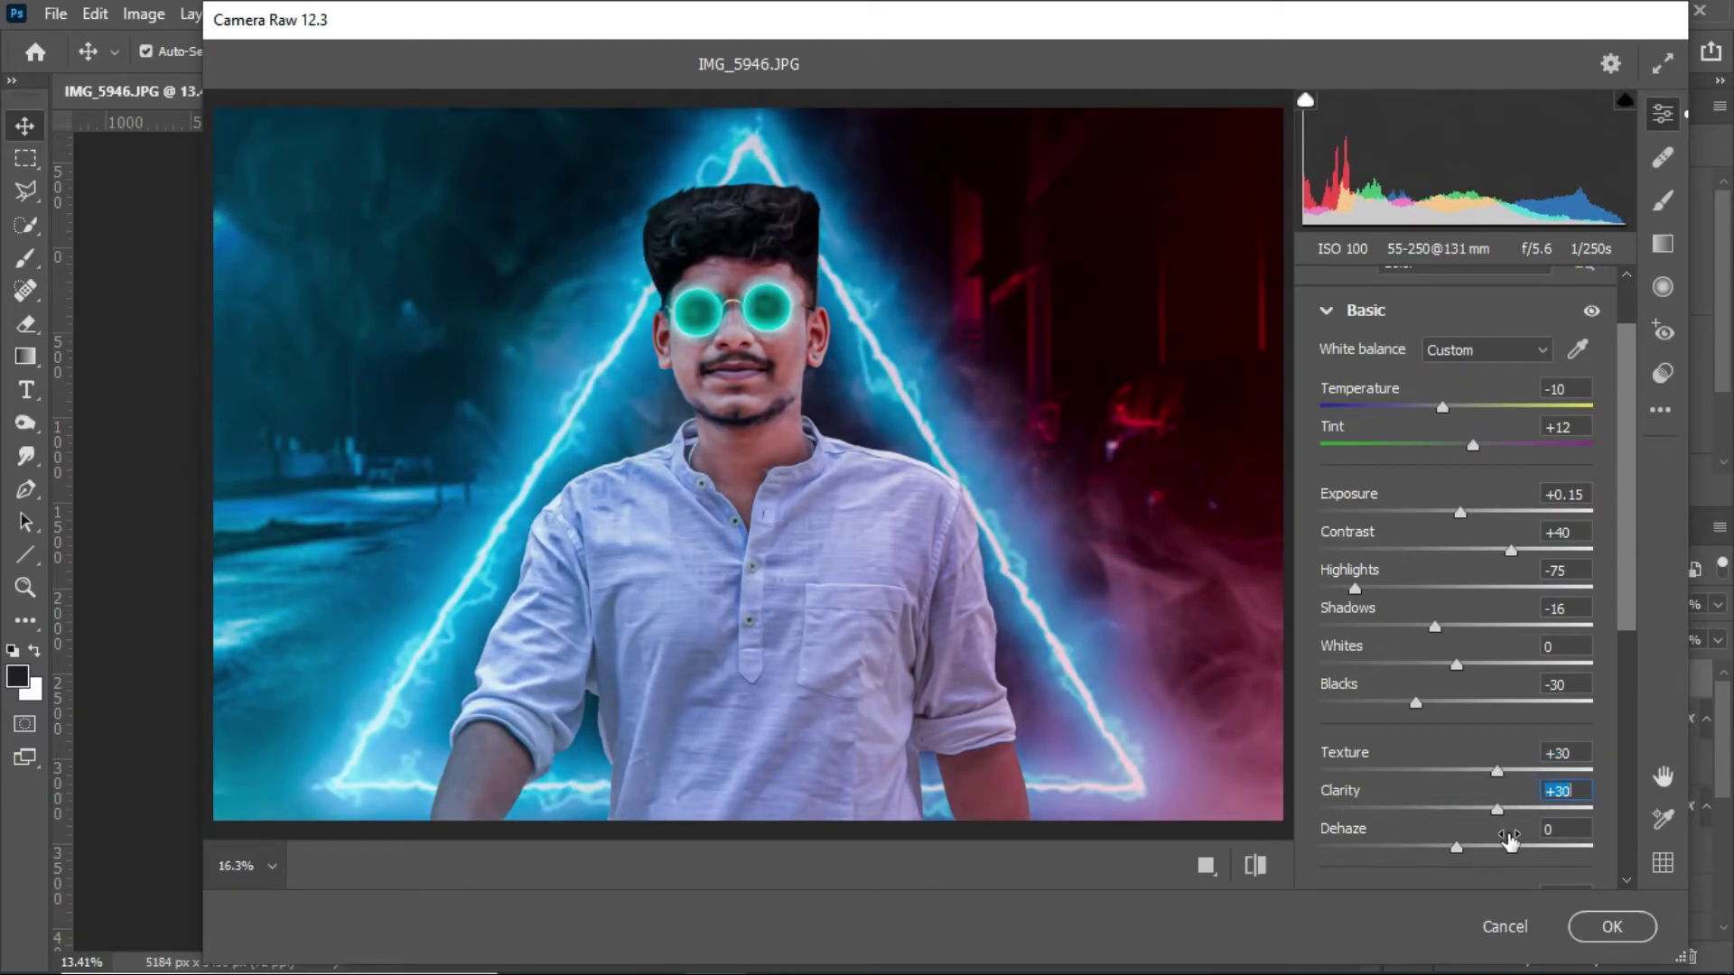
scroll(1509, 840, "down", 3)
mouse_move(1456, 792)
left_mouse_down()
mouse_move(1479, 792)
mouse_move(1466, 798)
left_mouse_up()
left_click_drag(1497, 688, 1490, 689)
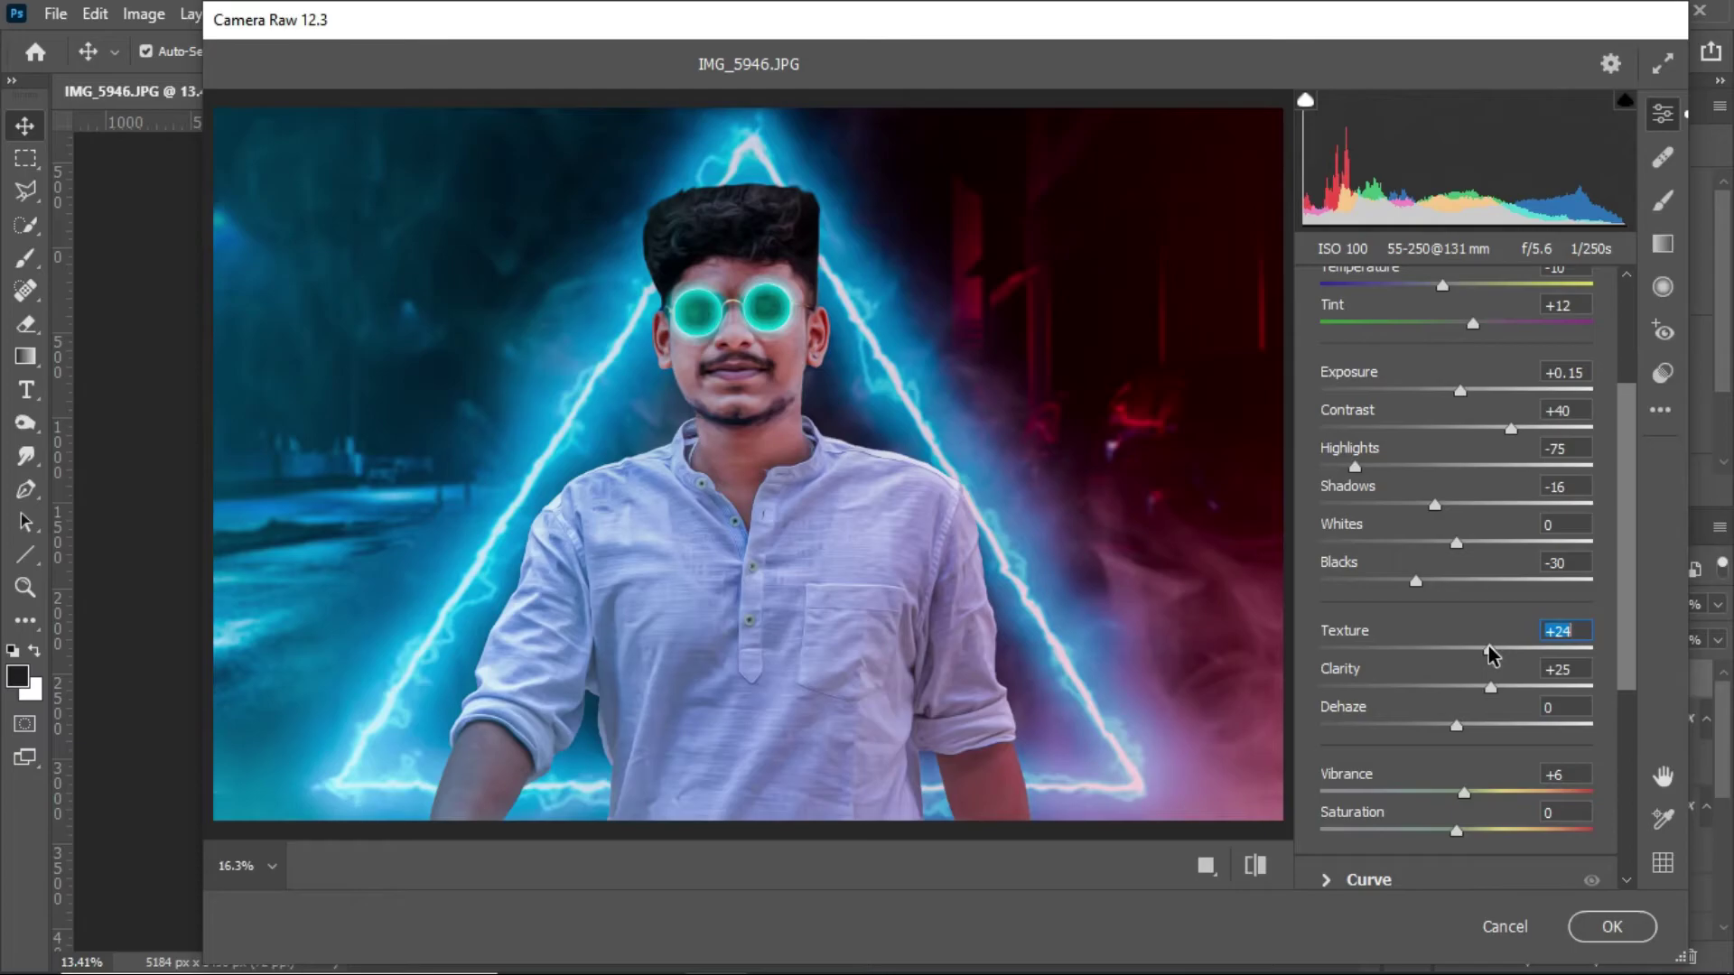
- Apply noise reduction of 60 in the Detail settings, with noise detail at 70
scroll(1506, 755, "down", 4)
scroll(1505, 755, "down", 4)
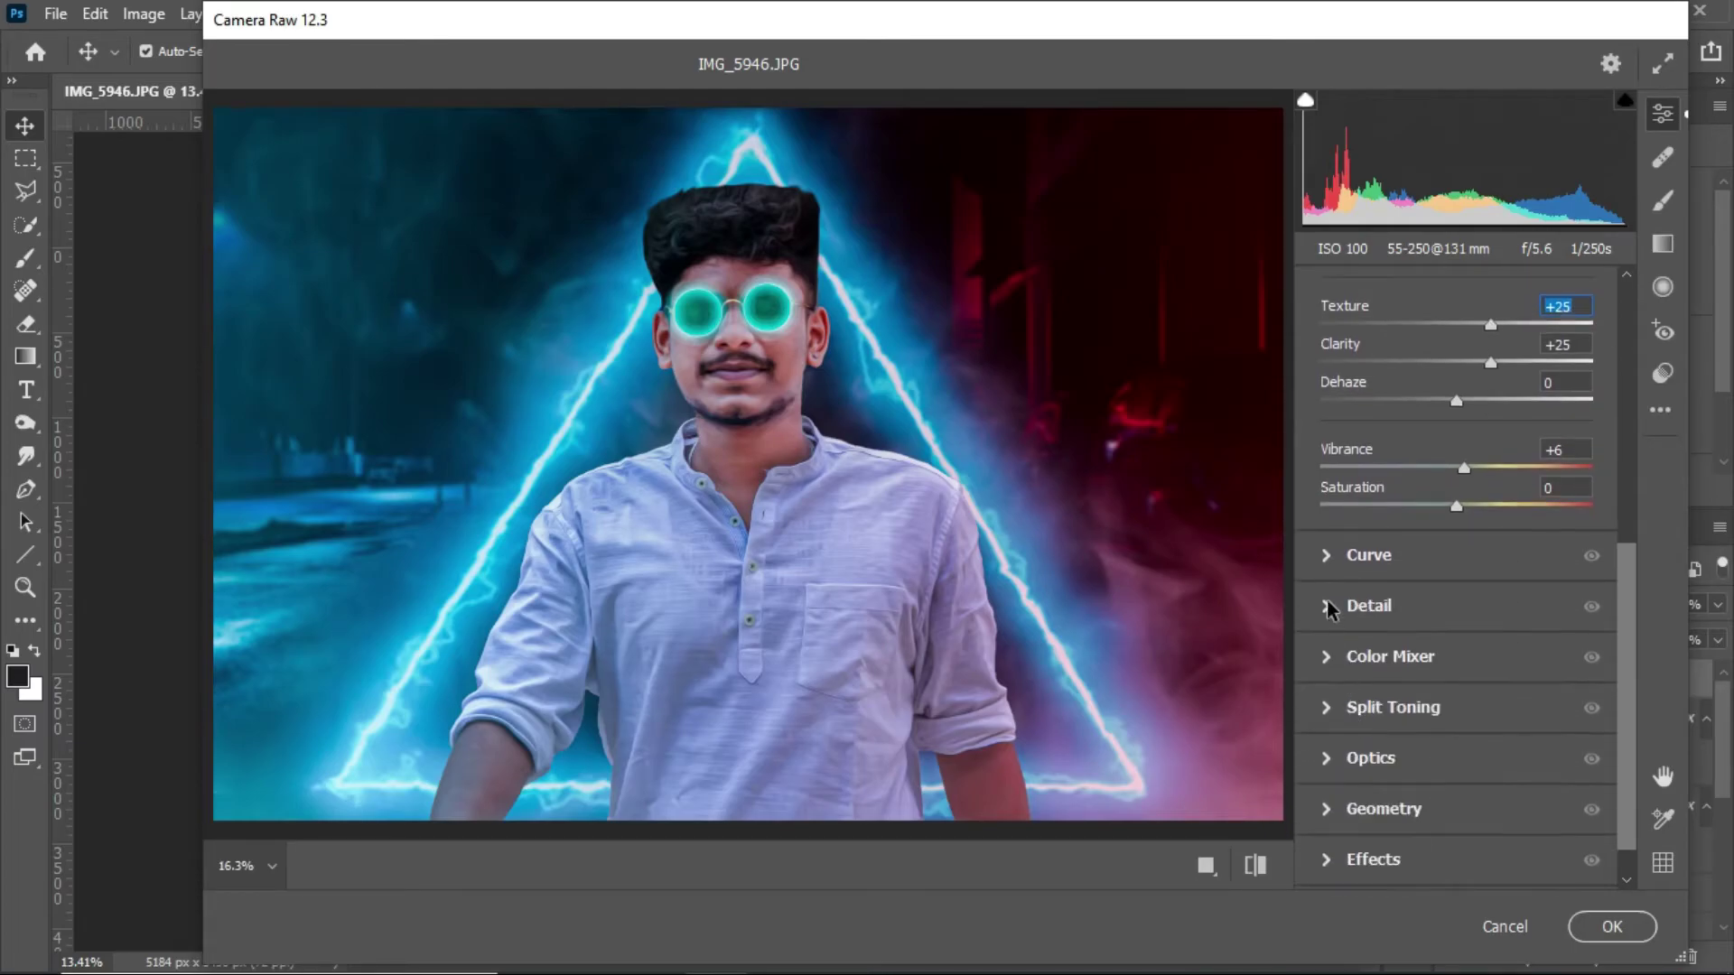
left_click(1328, 607)
left_click_drag(1322, 600, 1692, 676)
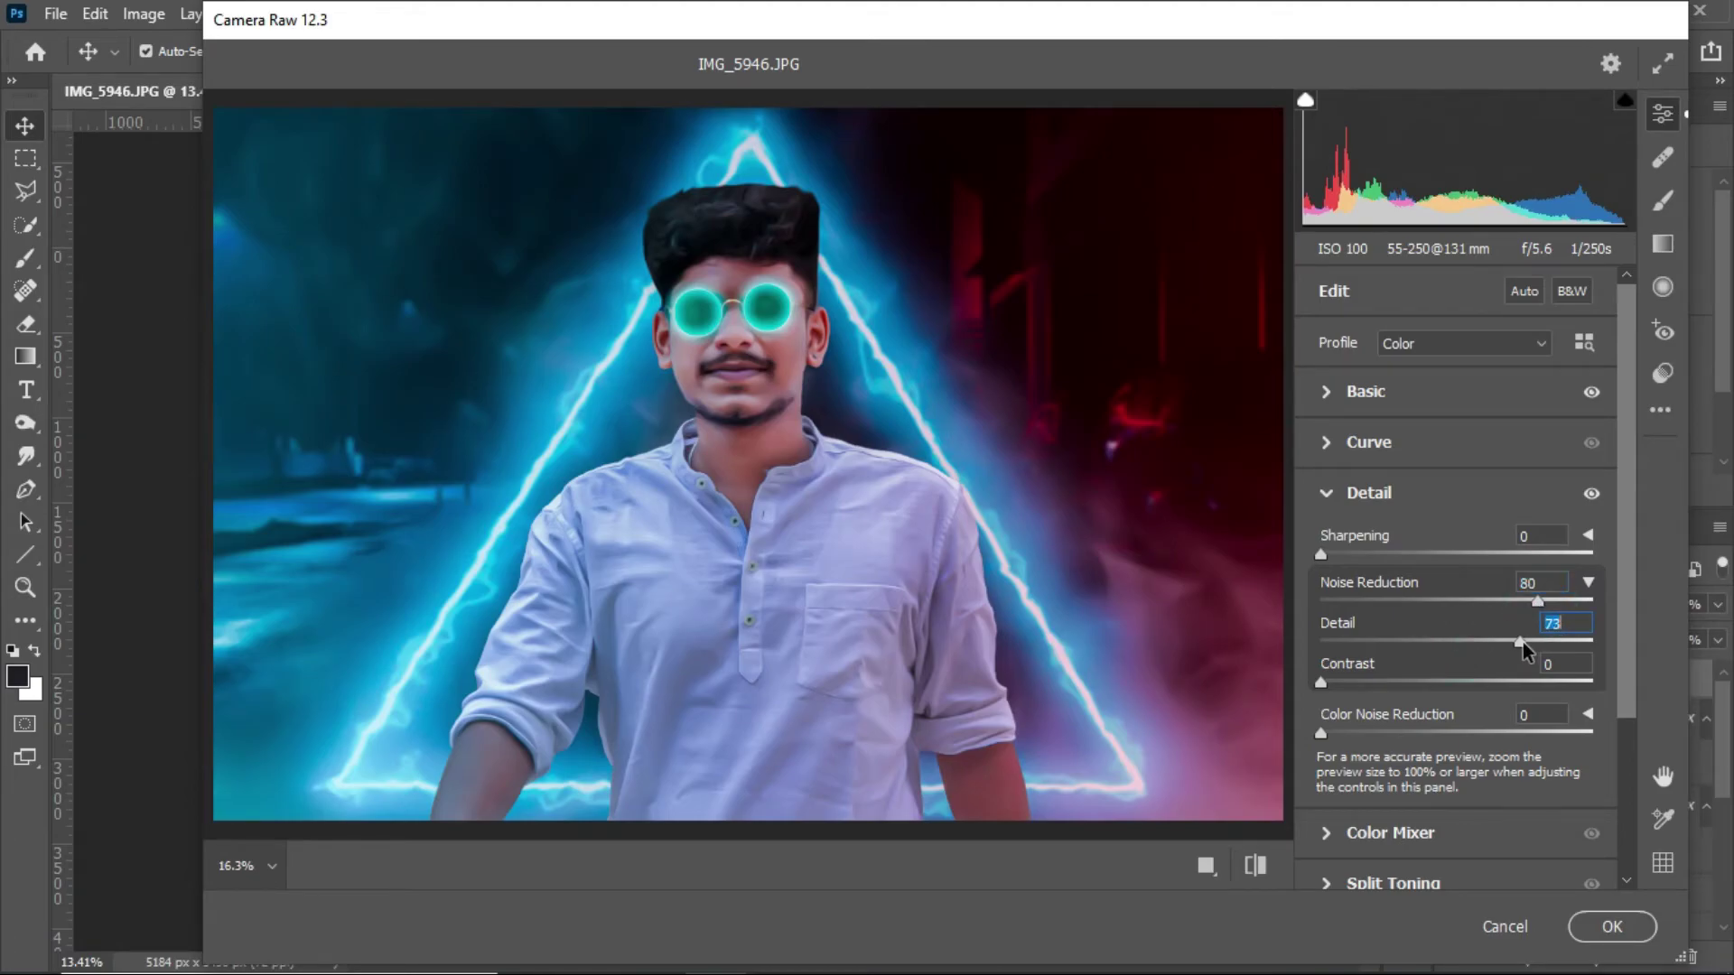
left_click_drag(1522, 642, 1515, 642)
left_click(1535, 602)
- Add a -100 vignette with midpoint 30 and apply the Camera Raw adjustments
scroll(1547, 660, "down", 3)
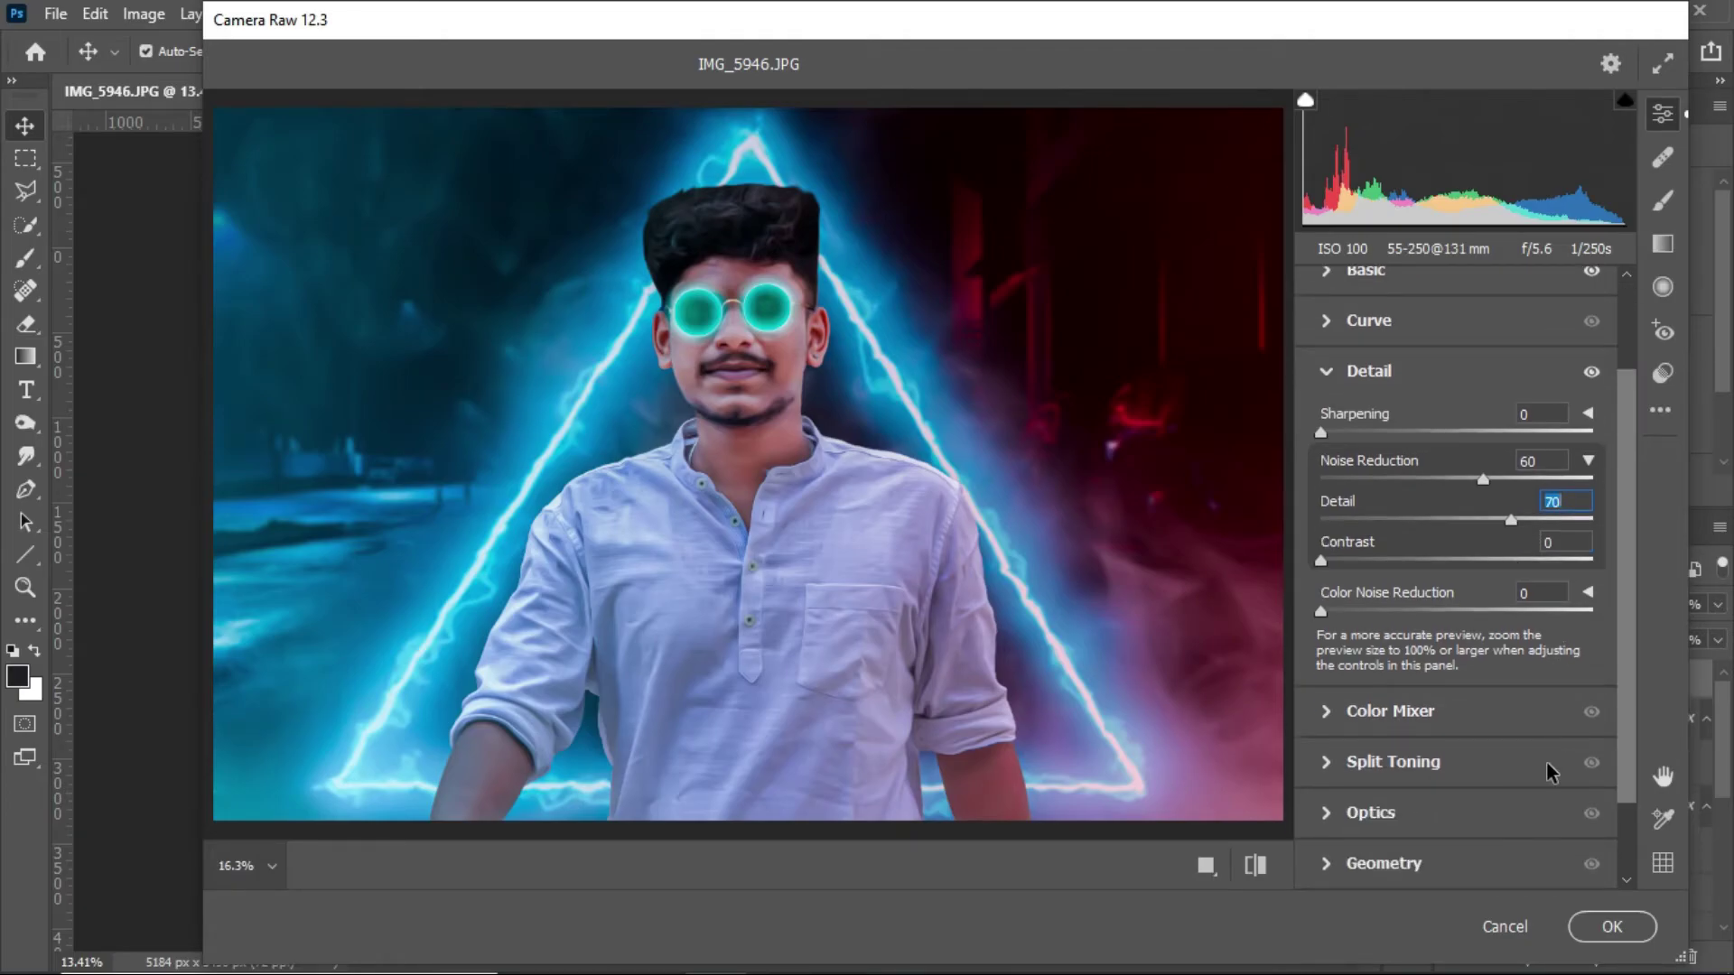
scroll(1547, 770, "down", 3)
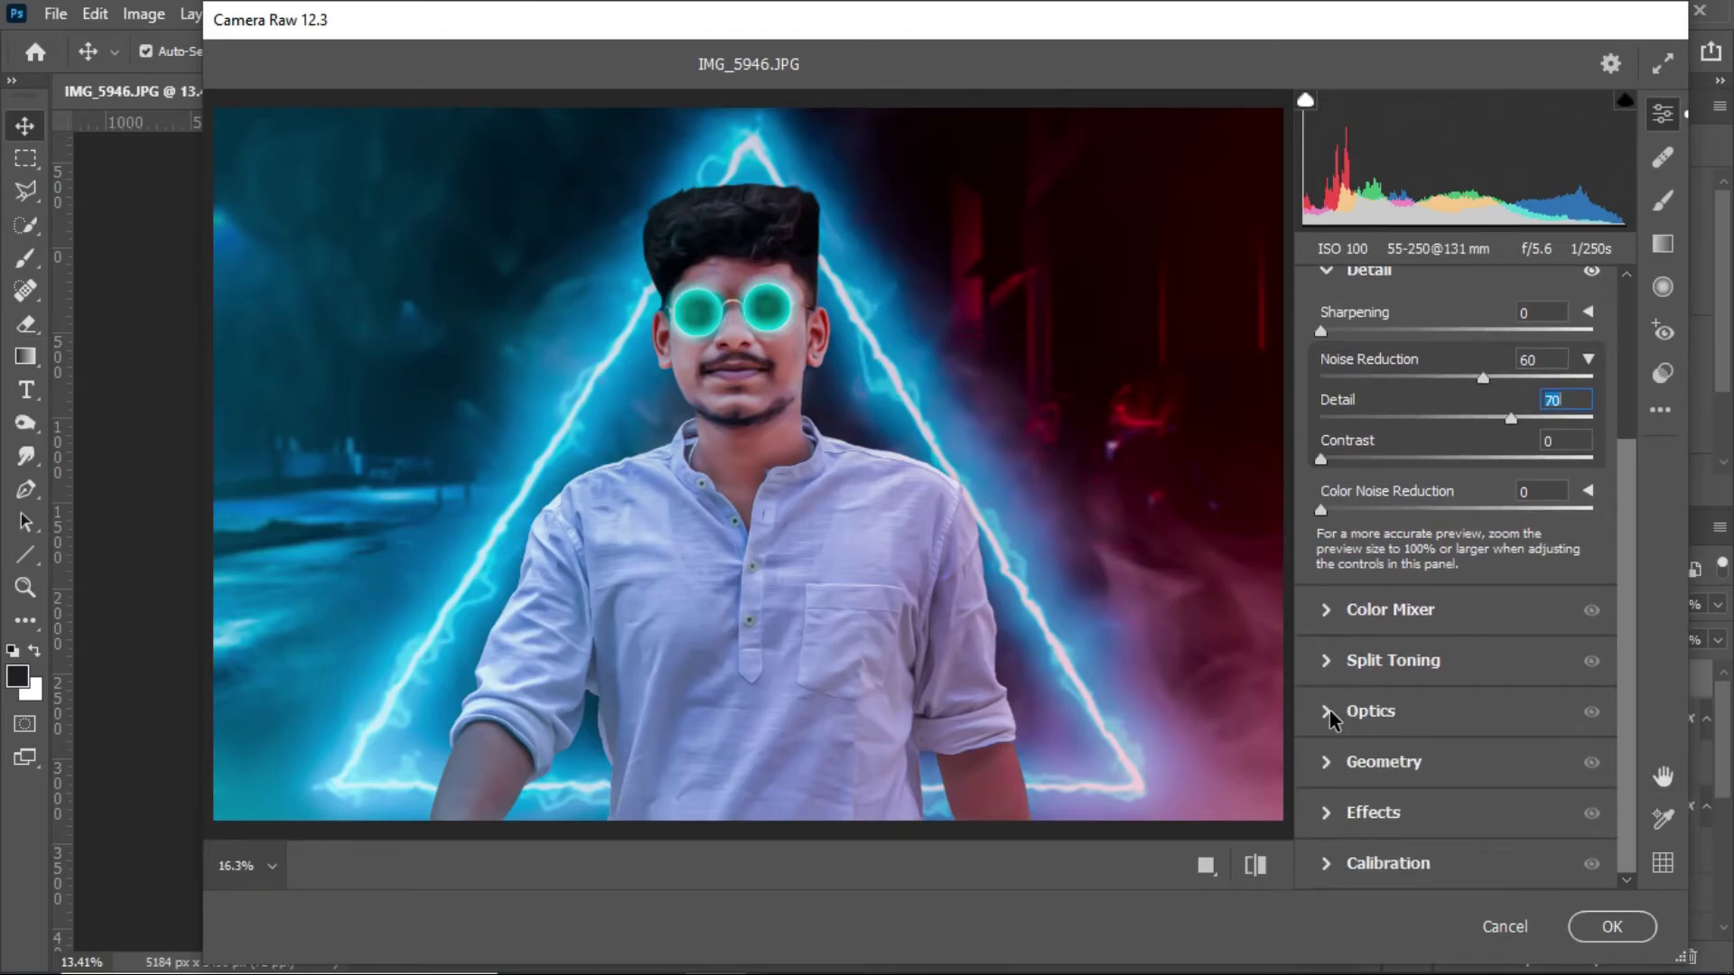
left_click(1329, 712)
mouse_move(1456, 757)
left_mouse_down()
mouse_move(1330, 757)
mouse_move(1350, 757)
left_mouse_up()
scroll(1446, 677, "down", 2)
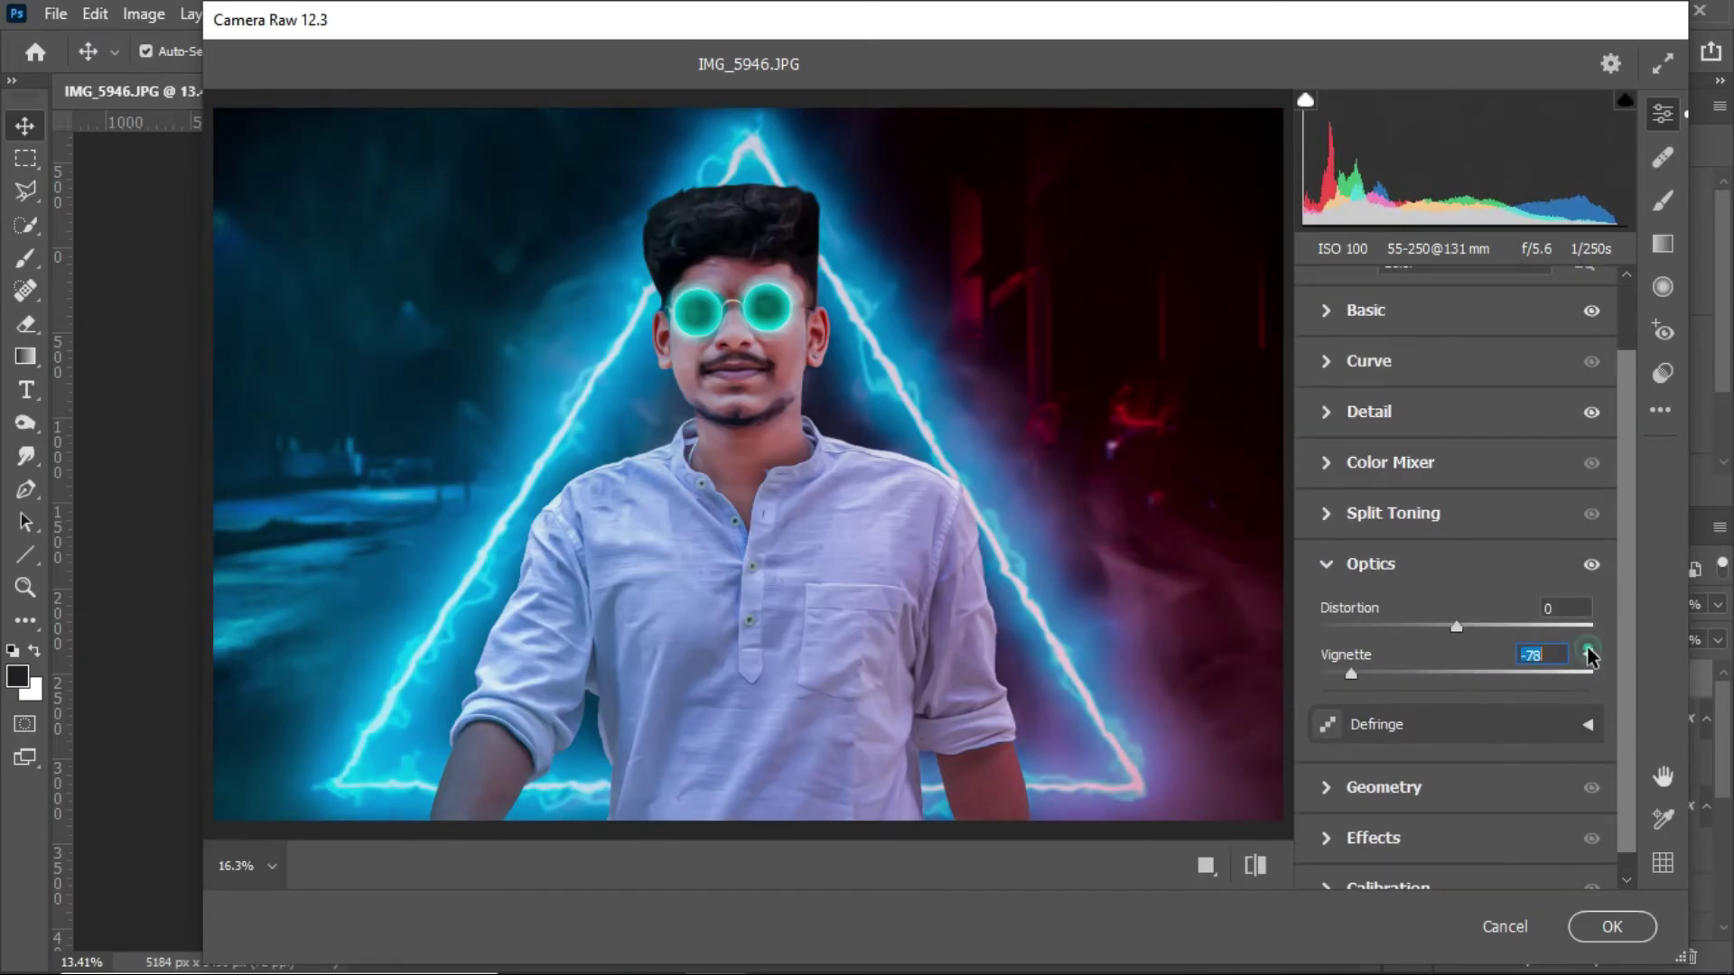
left_click(1588, 655)
mouse_move(1456, 714)
left_mouse_down()
mouse_move(1400, 723)
mouse_move(1282, 678)
left_mouse_up()
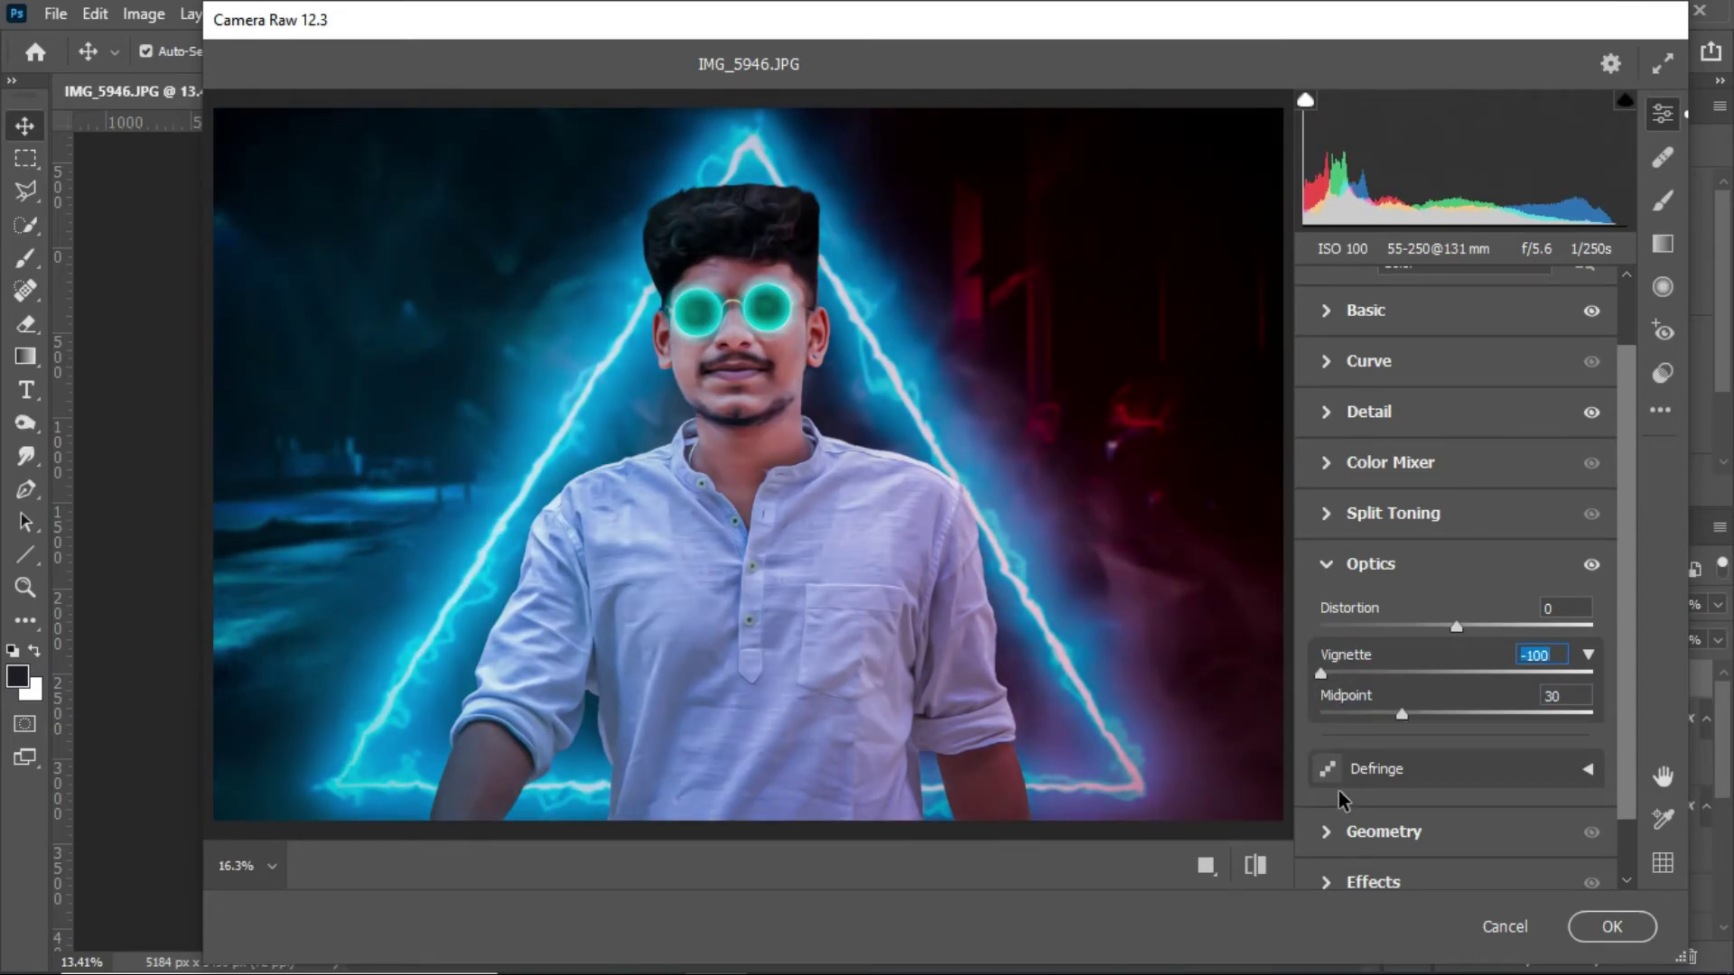
scroll(1439, 793, "down", 1)
left_click(1612, 927)
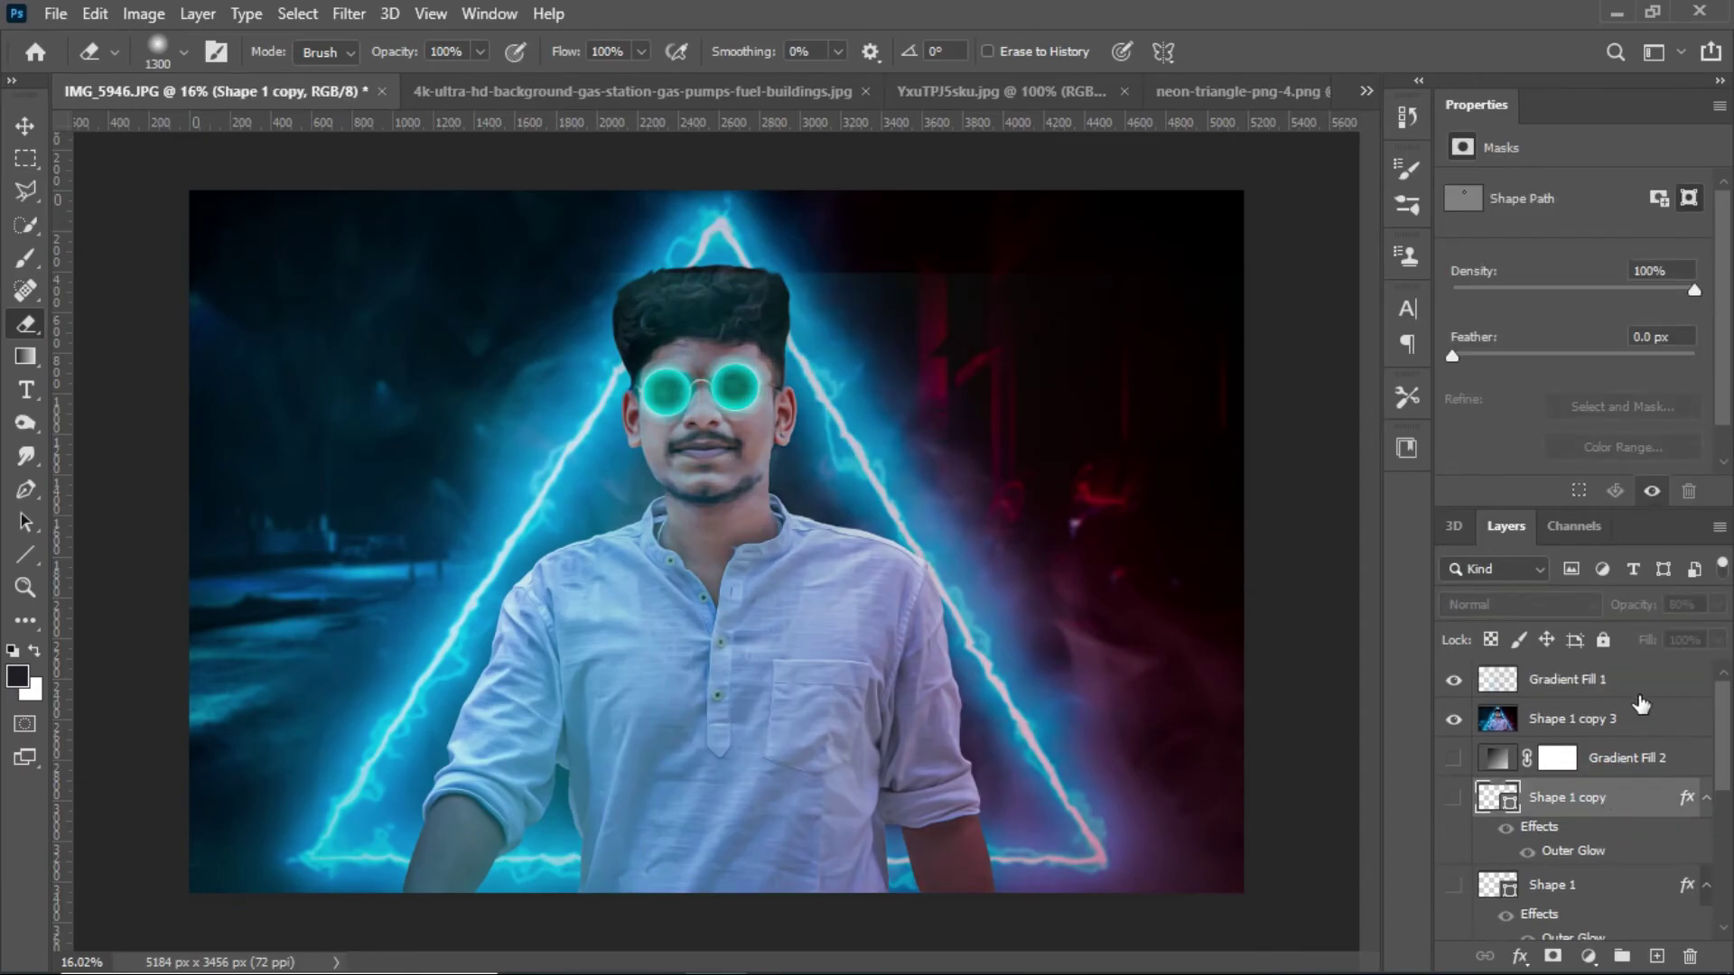
- Put Gradient Fill 1 above Shape 1 copy 3 and rasterize it
left_click_drag(1641, 709, 1641, 673)
left_click(1635, 719)
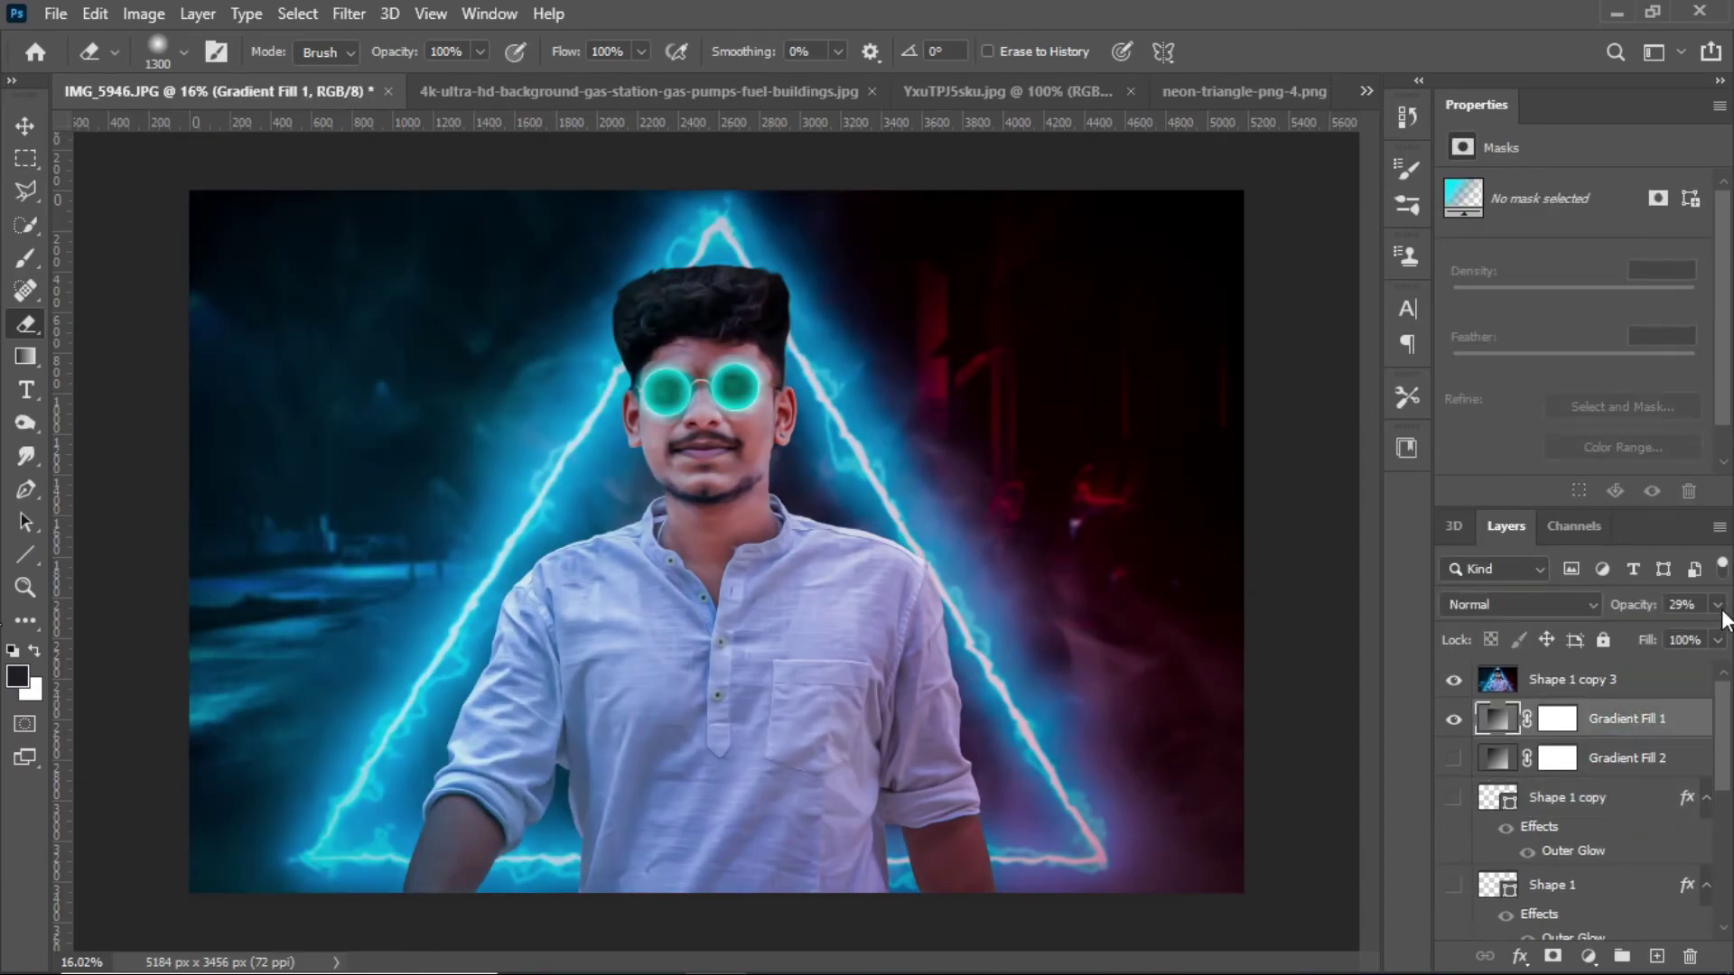
left_click(1718, 605)
key("ctrl+bracketright")
right_click(1645, 675)
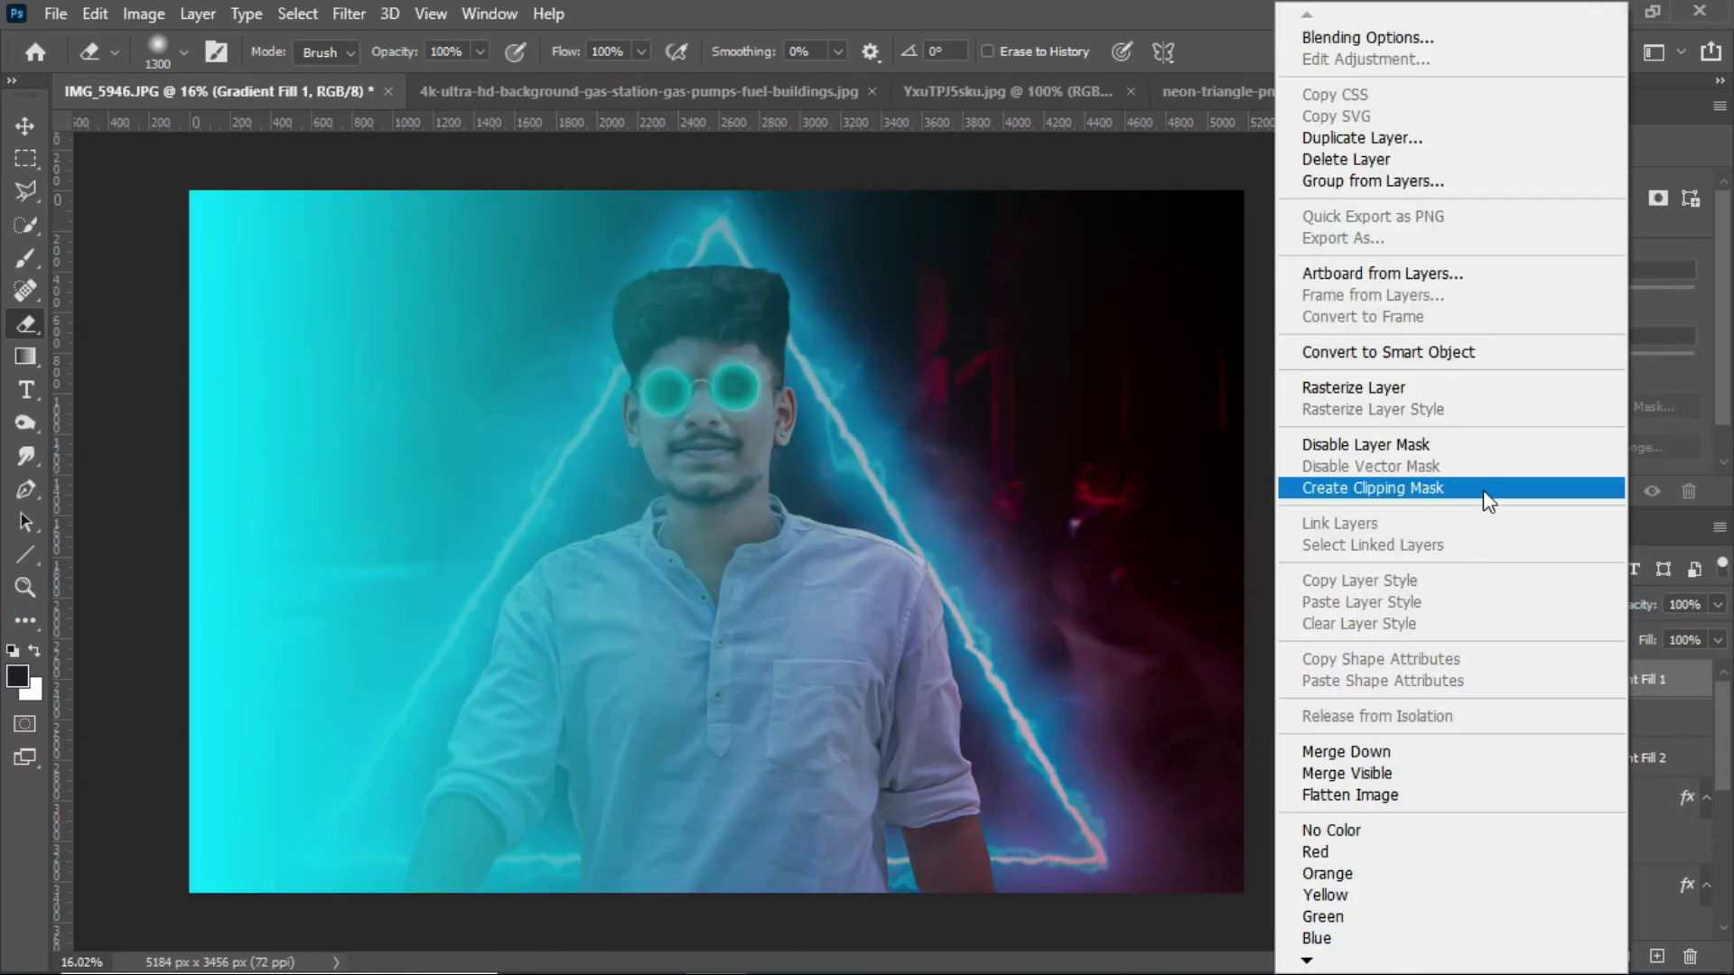
left_click(1355, 394)
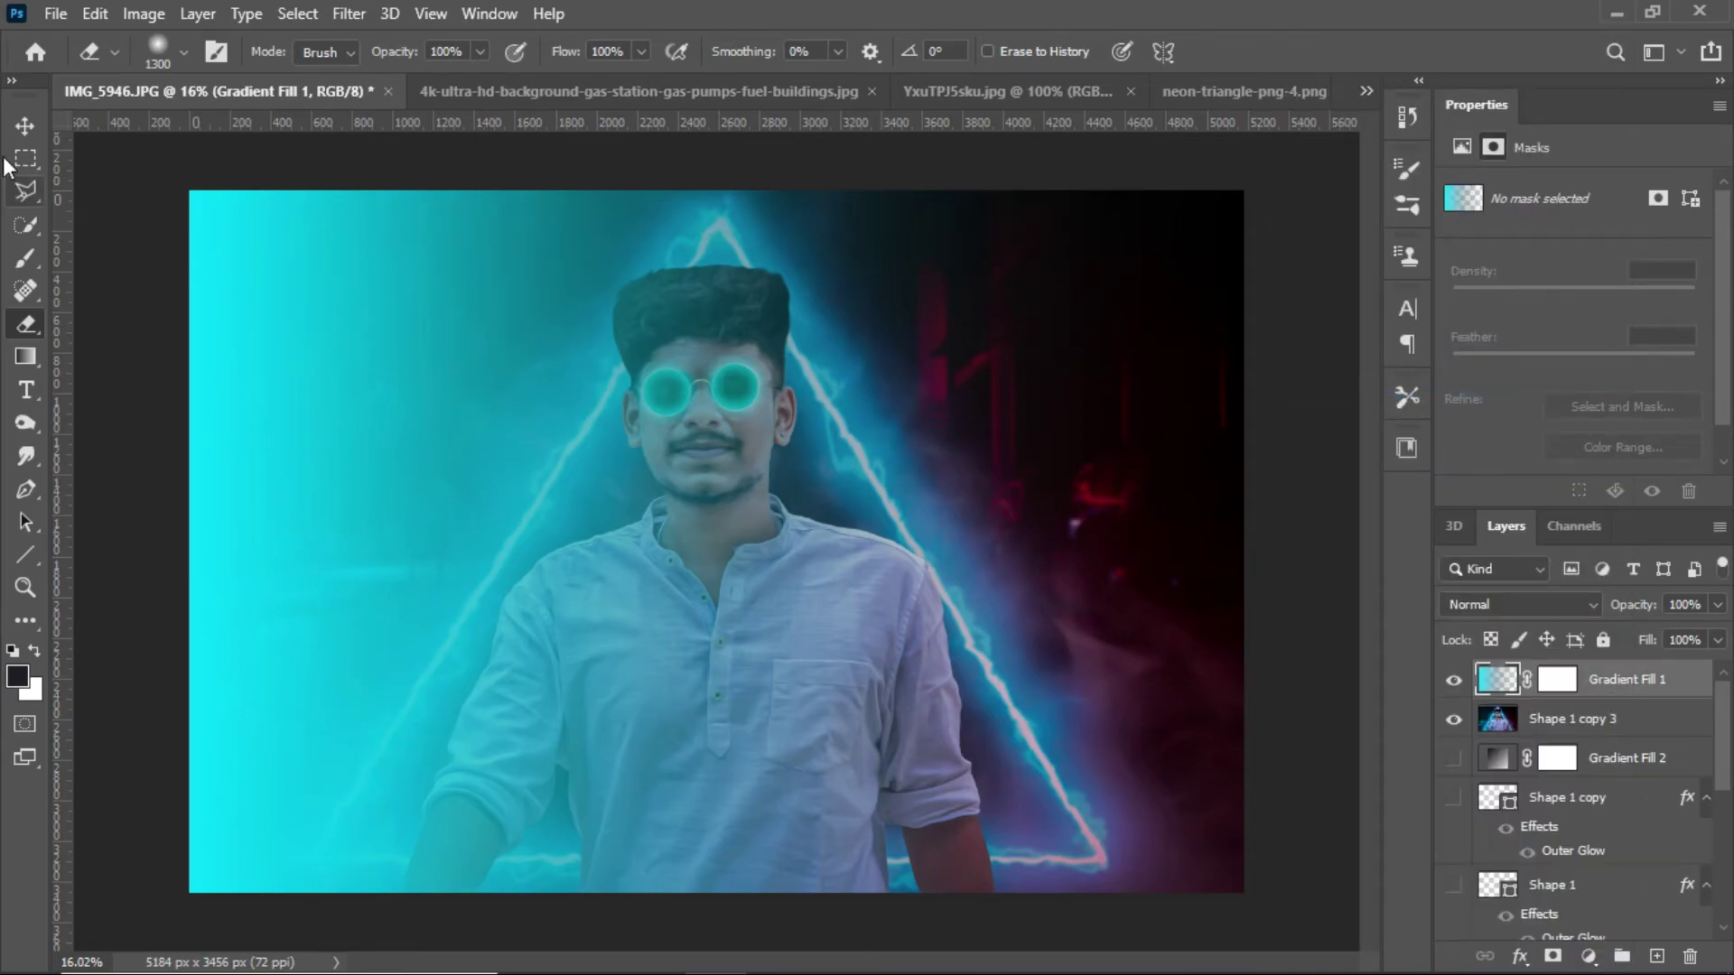
- Scale the cyan gradient to 88% and position it over the man's left side
key("v")
left_click_drag(668, 690, 480, 685)
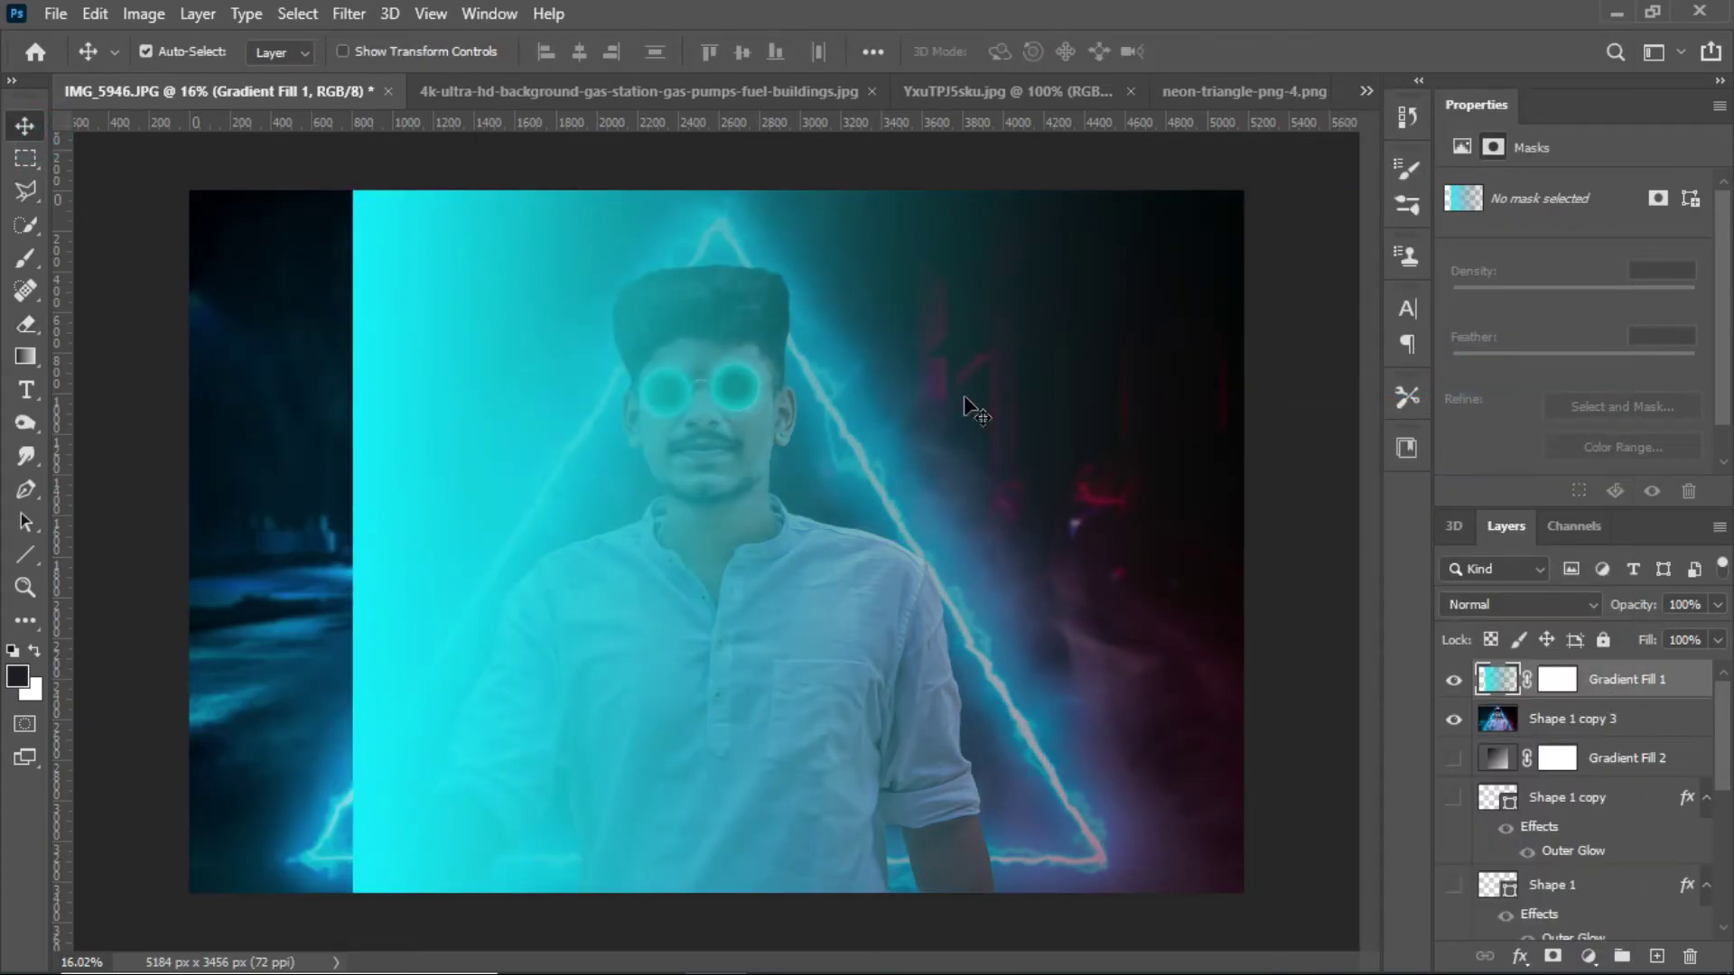
key("ctrl+t")
left_click_drag(357, 188, 476, 271)
mouse_move(669, 607)
left_mouse_down()
mouse_move(457, 583)
mouse_move(461, 603)
left_mouse_up()
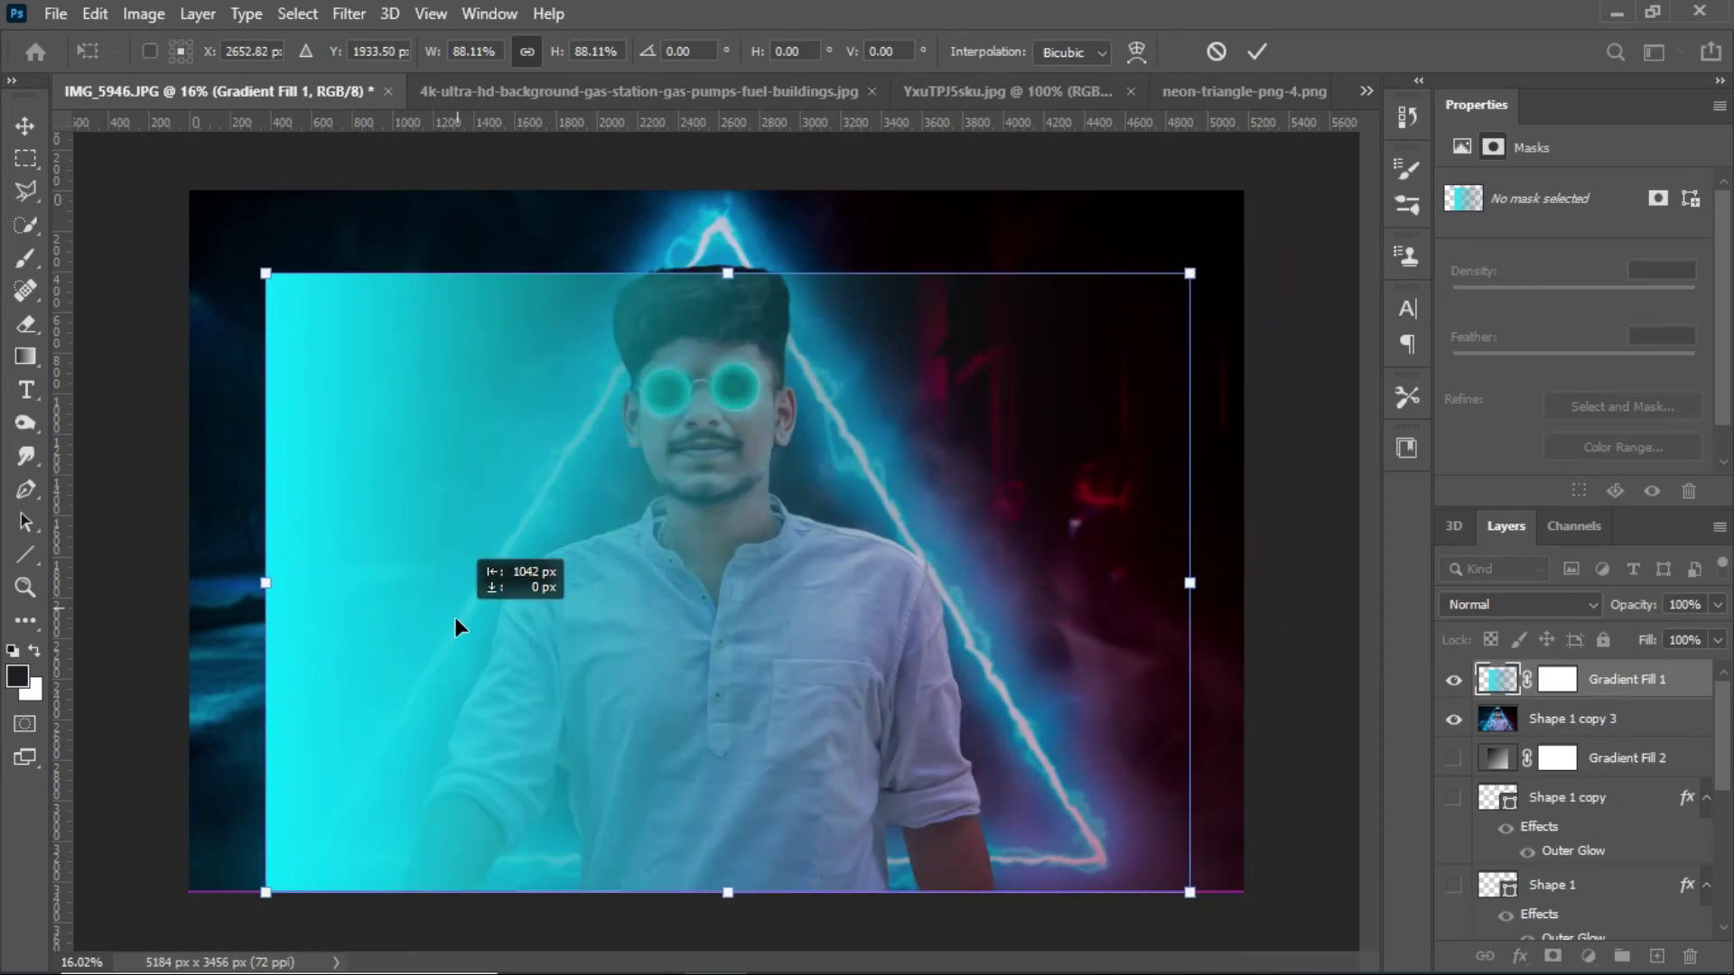
key("Return")
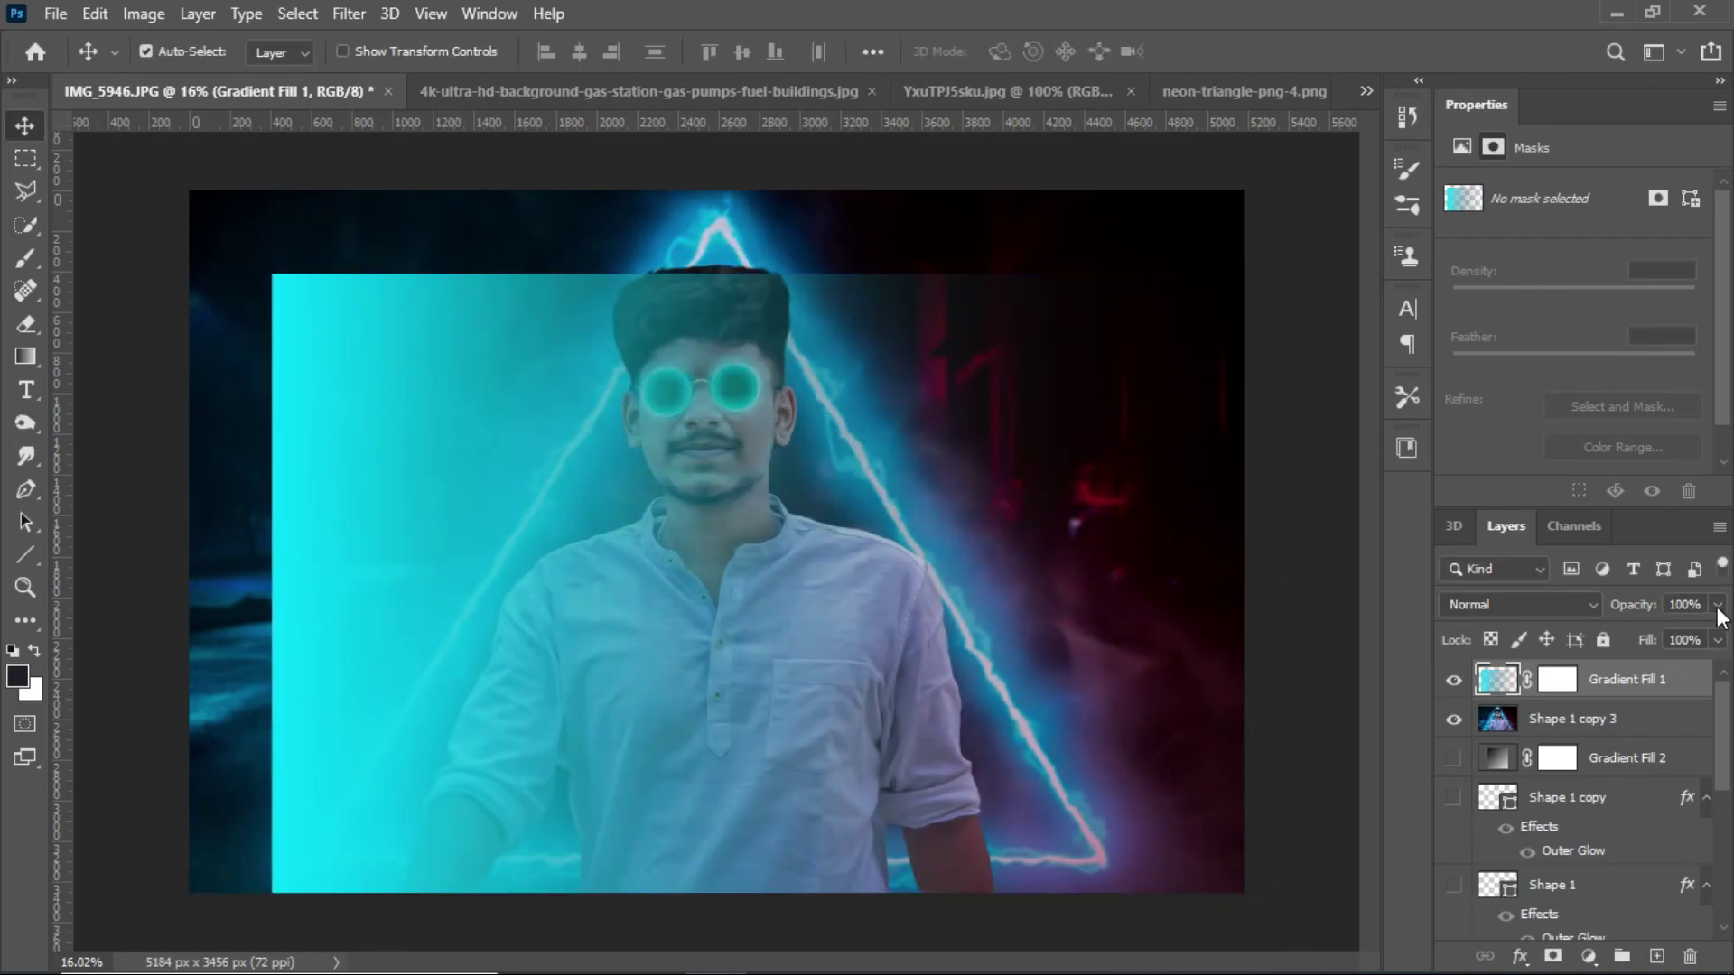
- Erase cyan from the left background, neck and top of the head, then lower its opacity
key("e")
mouse_move(298, 793)
left_mouse_down()
mouse_move(379, 503)
mouse_move(434, 467)
mouse_move(434, 329)
mouse_move(485, 437)
left_mouse_up()
key("bracketleft")
key("bracketleft")
key("bracketleft")
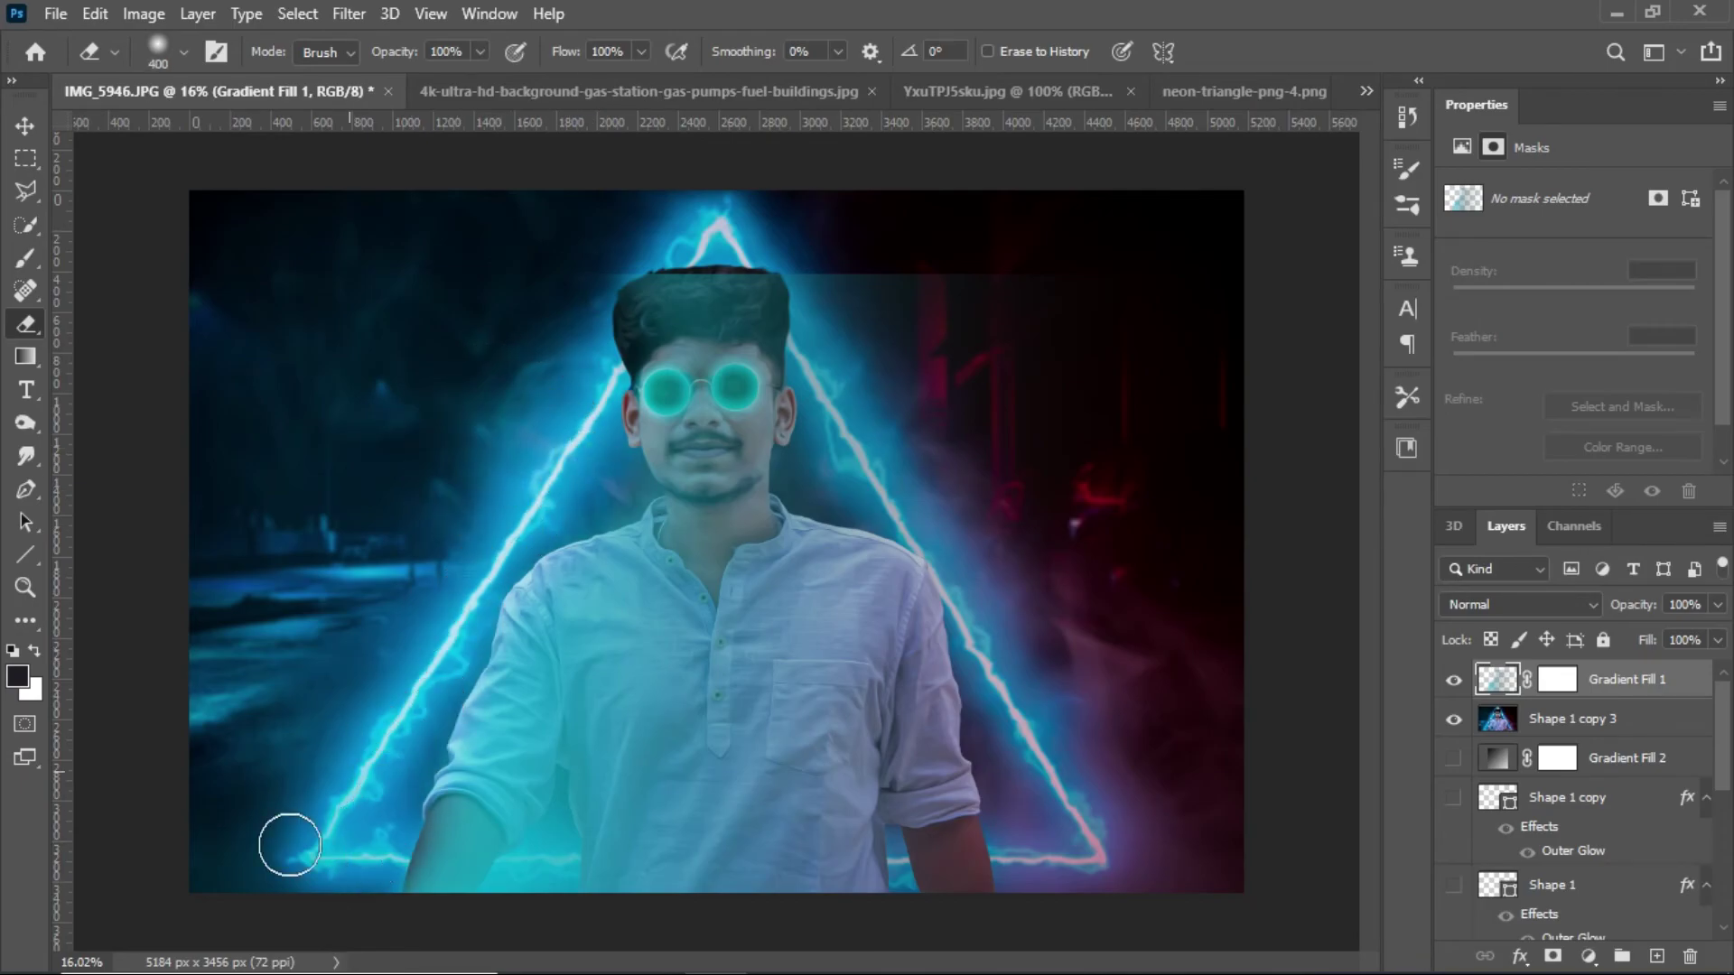
left_click_drag(464, 542, 572, 493)
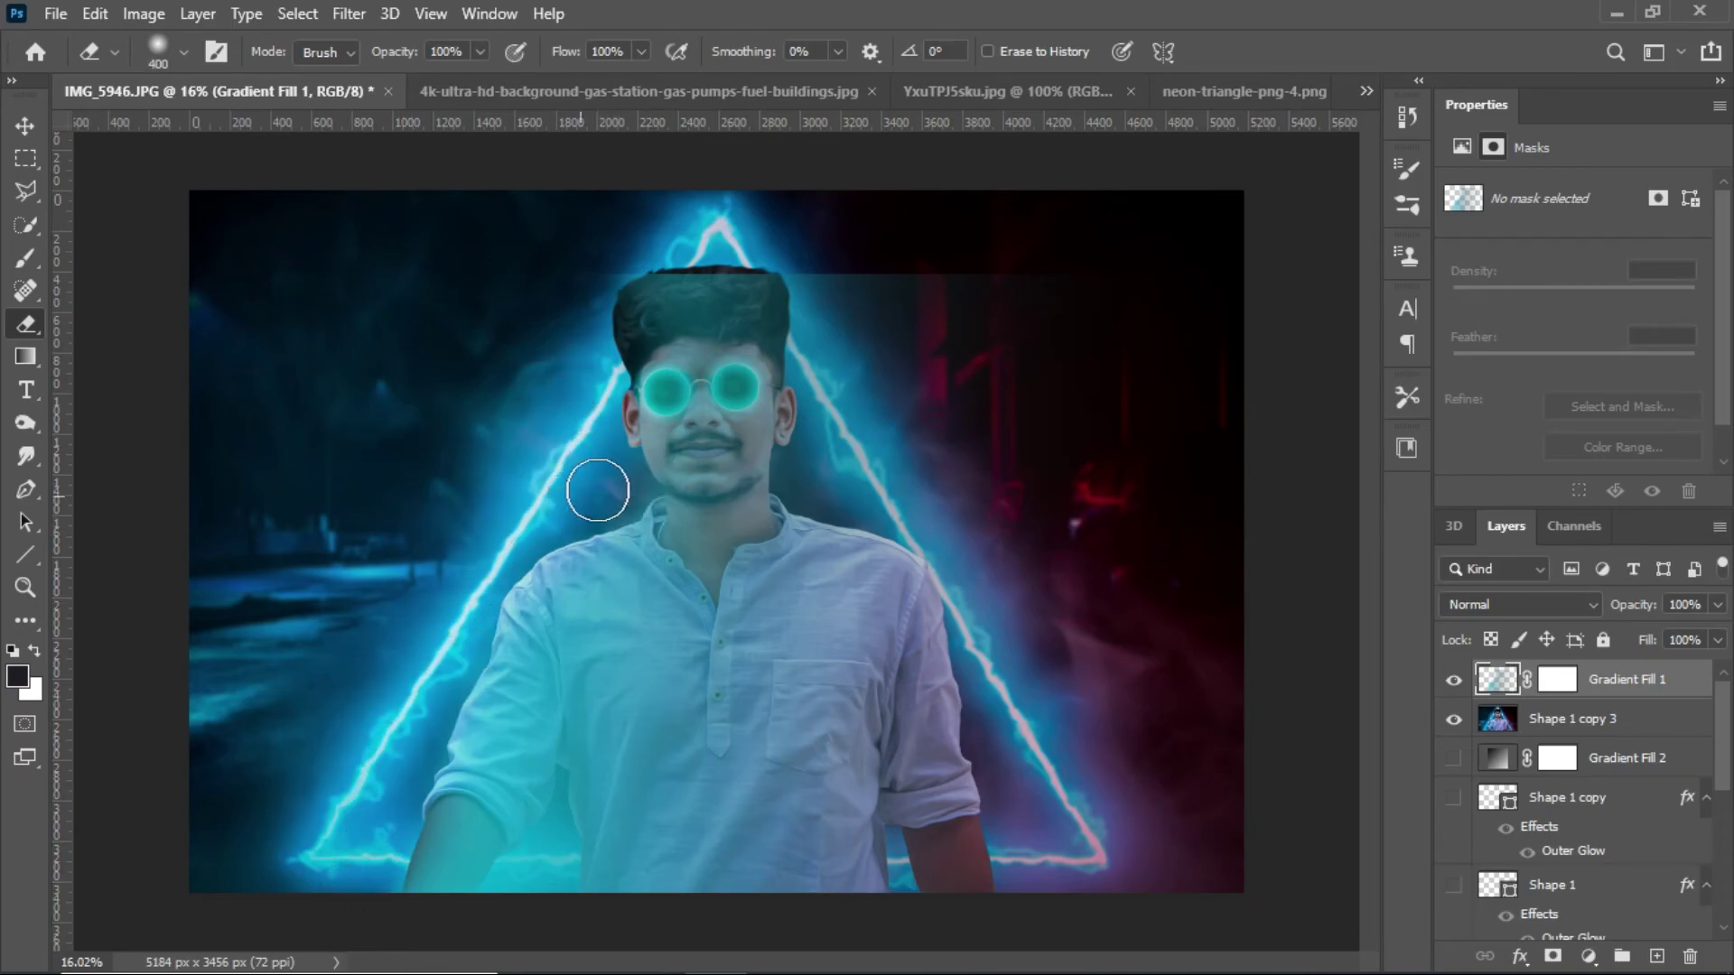
mouse_move(596, 260)
left_mouse_down()
mouse_move(840, 256)
mouse_move(890, 290)
mouse_move(760, 350)
mouse_move(735, 484)
mouse_move(747, 804)
mouse_move(939, 542)
left_mouse_up()
key("bracketright")
key("bracketright")
key("bracketright")
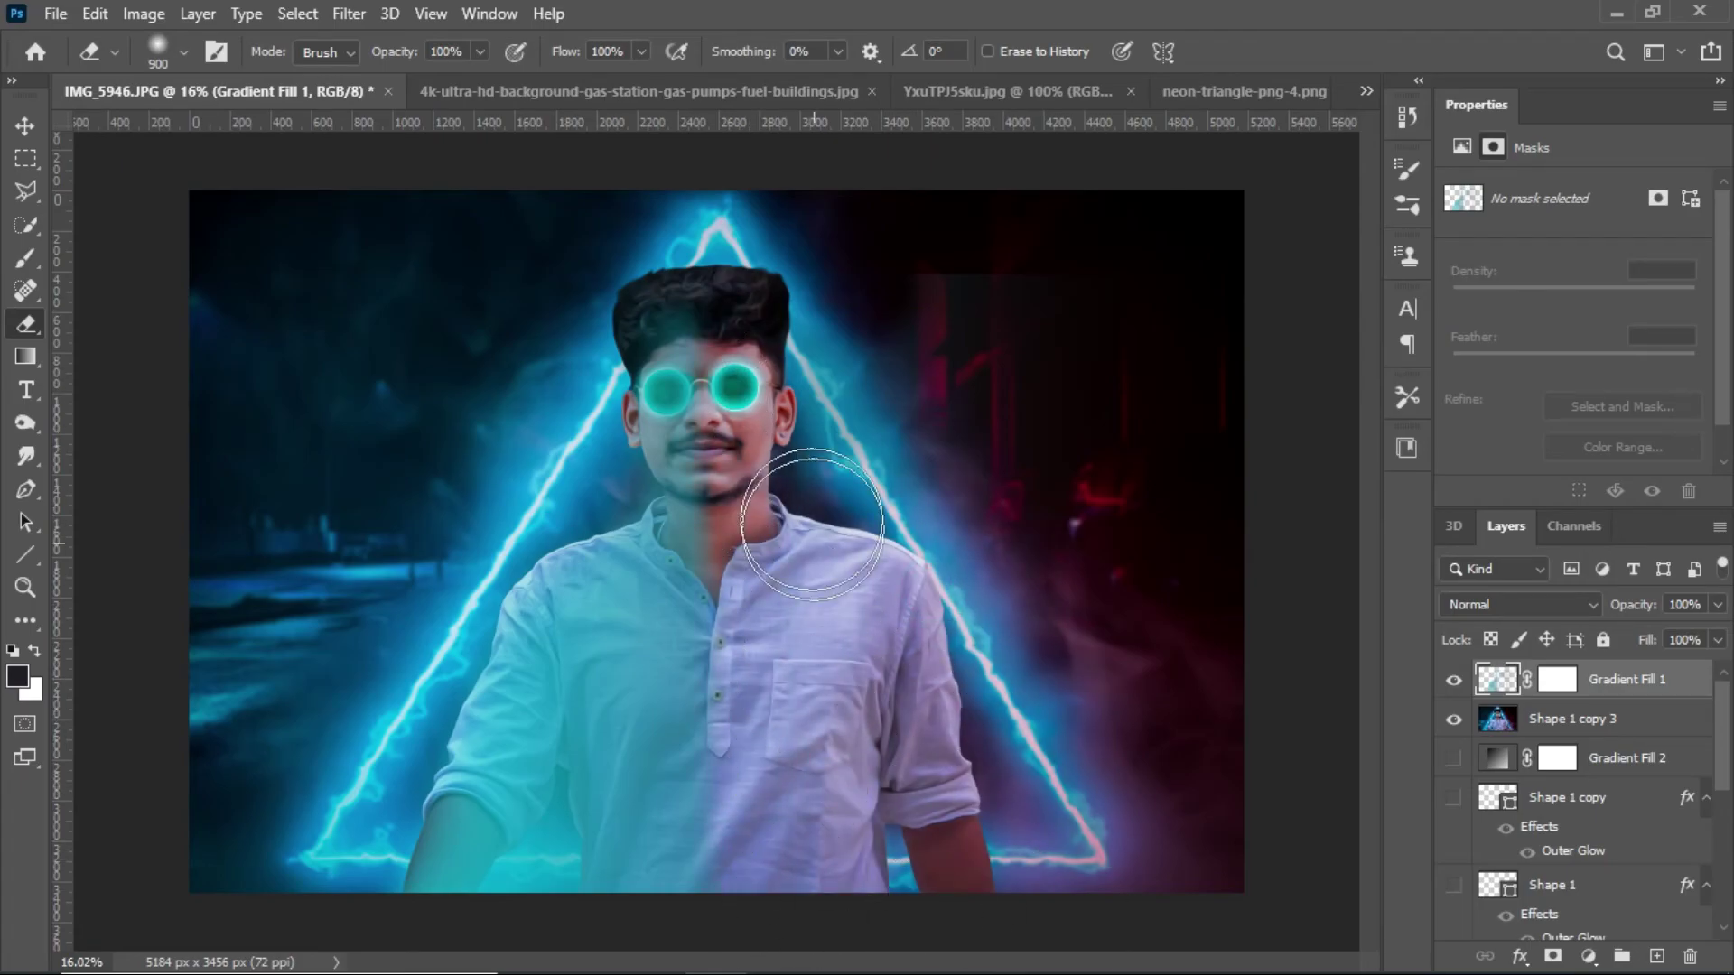
left_click_drag(1717, 604, 1699, 636)
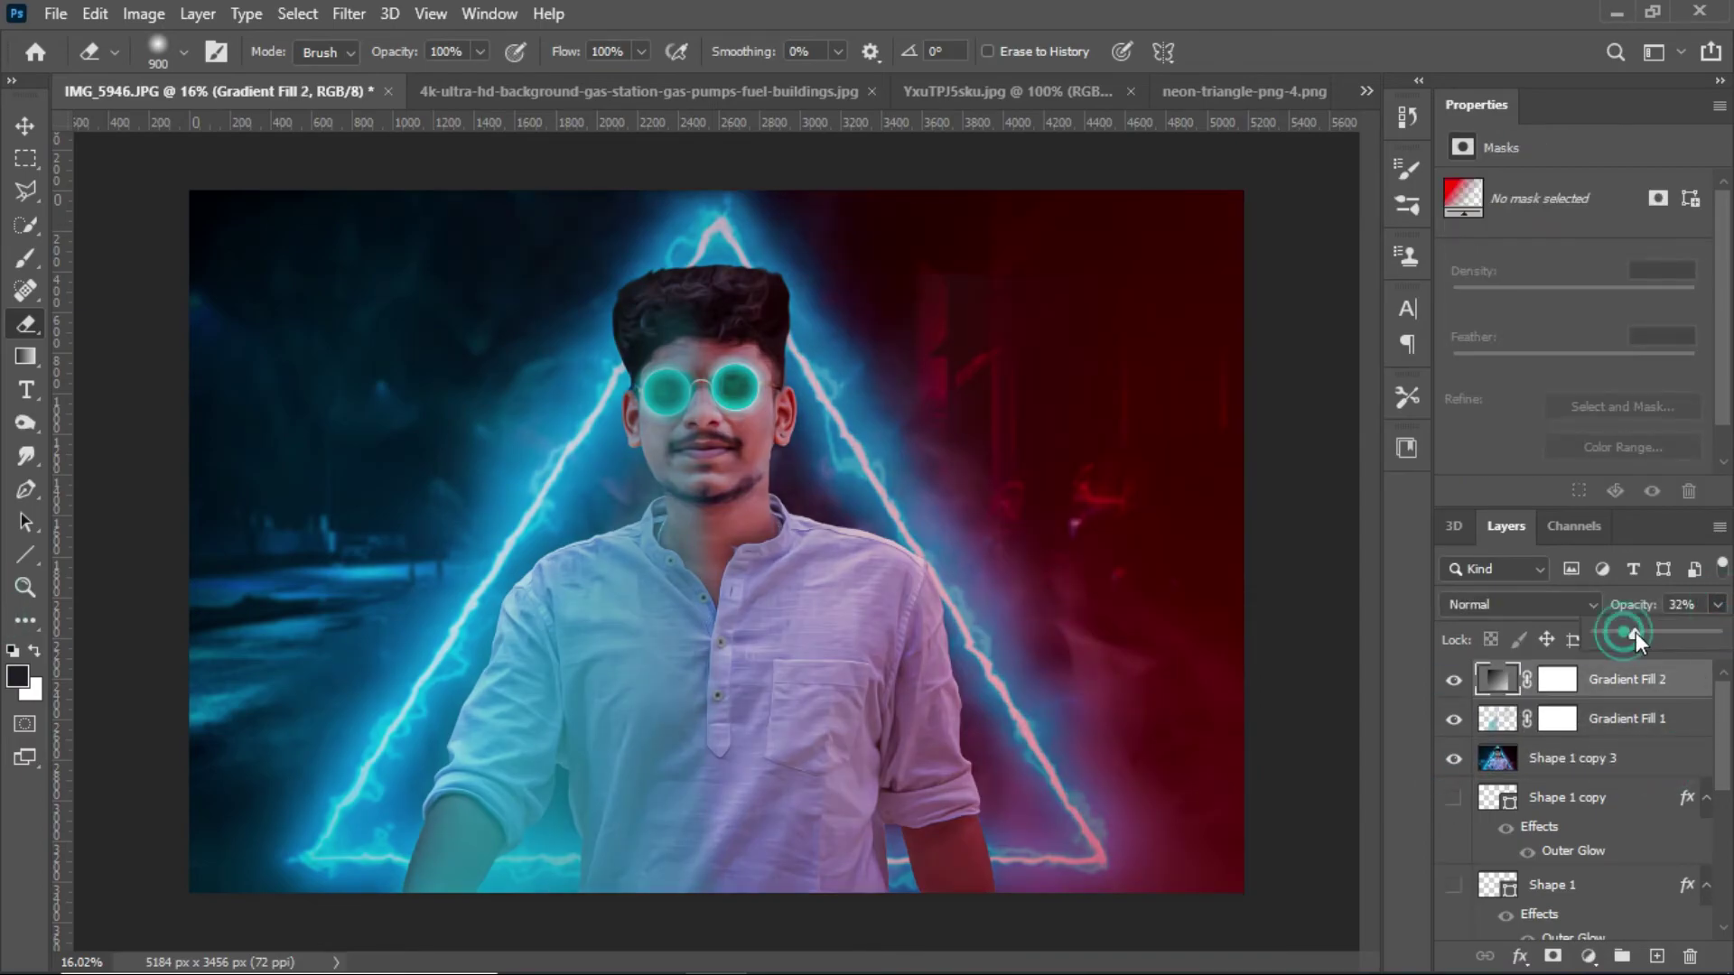
- Raise red Gradient Fill 2 to 100% opacity and rasterize it
left_click_drag(1635, 632, 1721, 632)
key("v")
right_click(1497, 679)
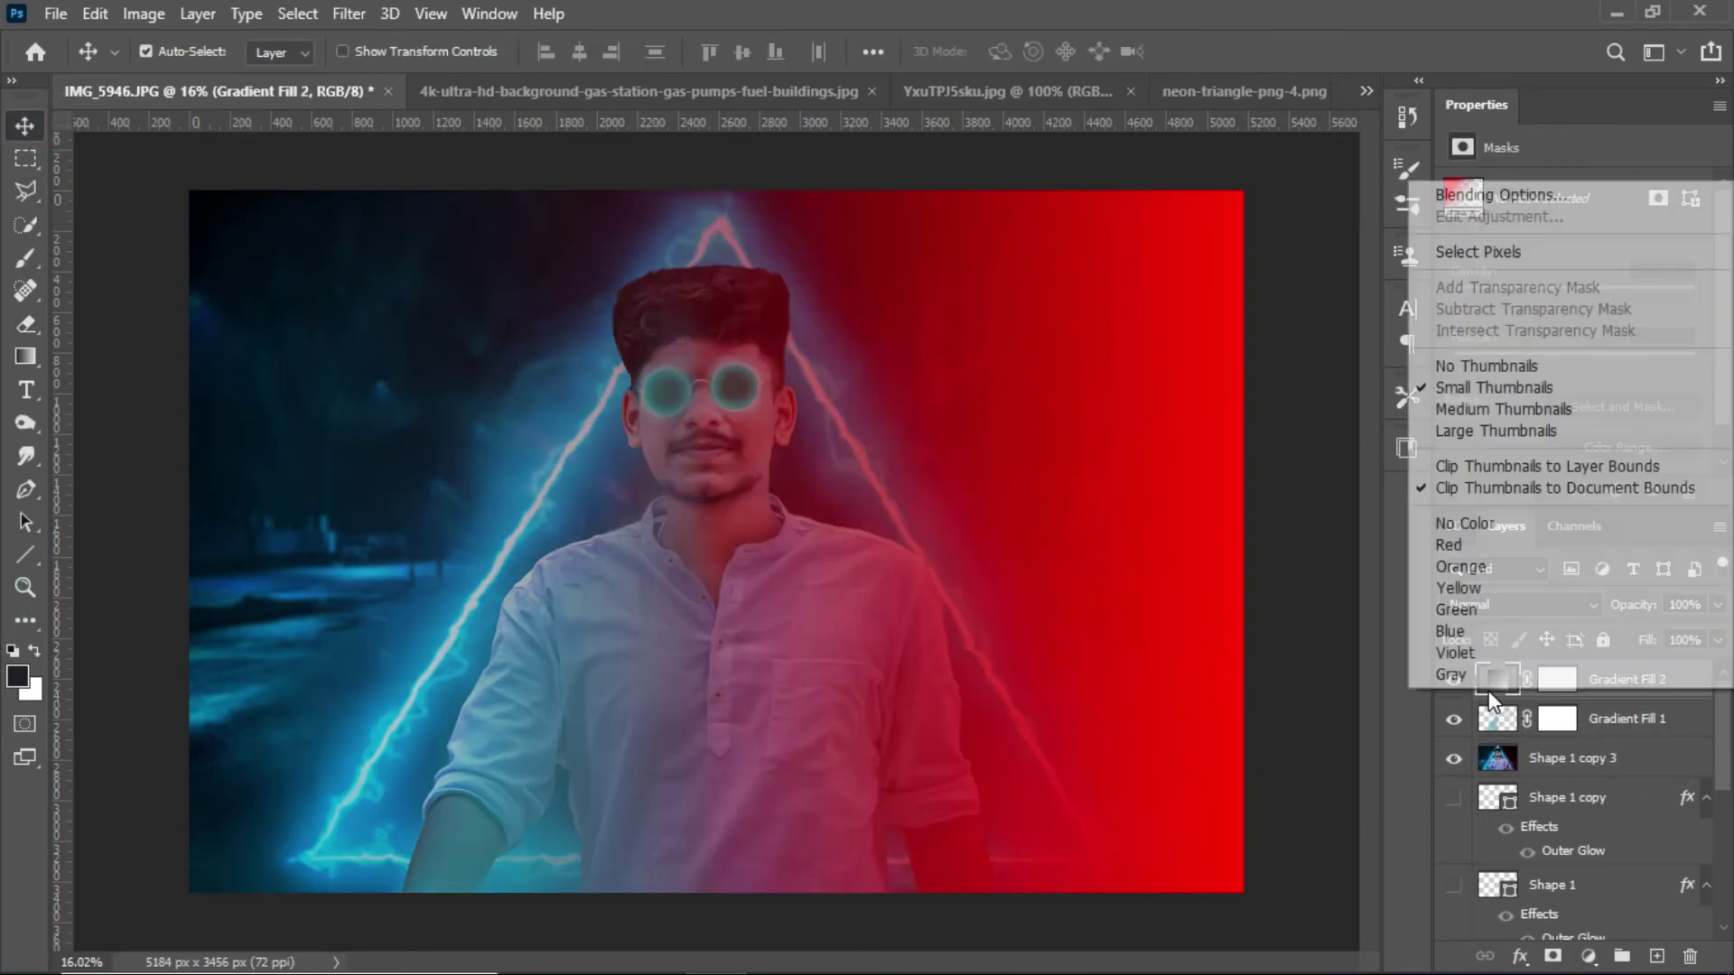
right_click(1617, 679)
left_click(1309, 345)
- Erase red from the right side except the bottom-right corner, and add a vertical guide
key("e")
mouse_move(884, 271)
left_mouse_down()
mouse_move(987, 263)
mouse_move(1223, 588)
mouse_move(910, 473)
mouse_move(996, 713)
left_mouse_up()
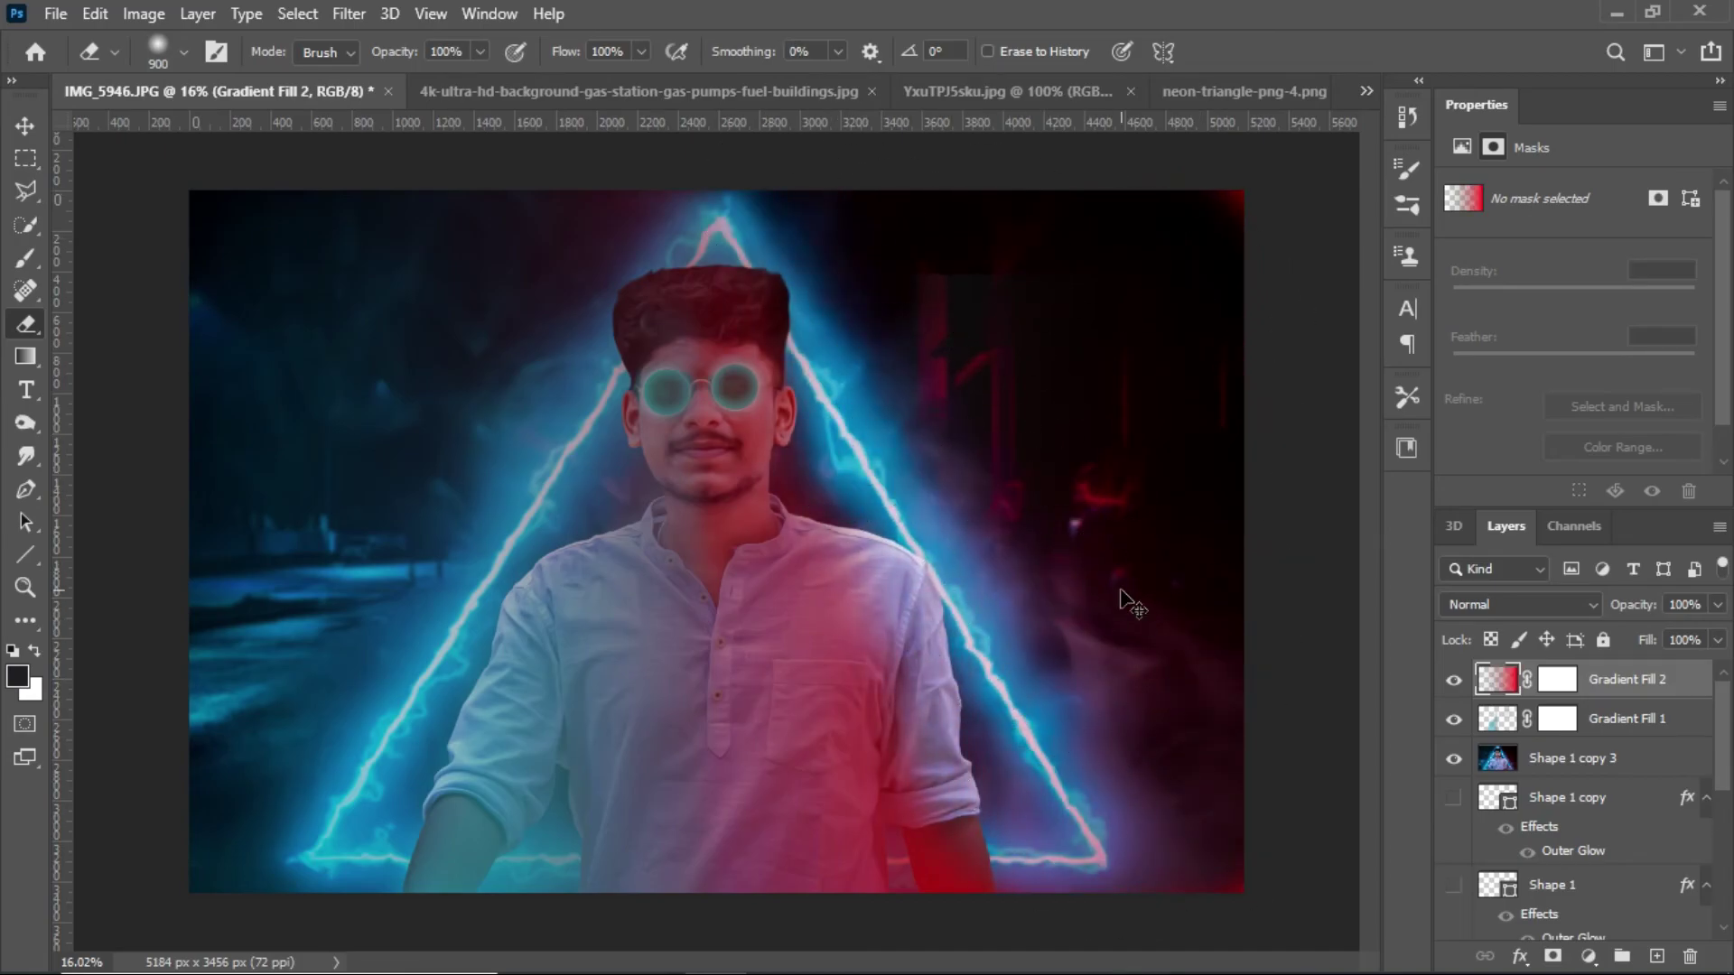
key("ctrl+z")
mouse_move(958, 235)
left_mouse_down()
mouse_move(1084, 232)
mouse_move(913, 445)
mouse_move(1202, 896)
mouse_move(991, 290)
mouse_move(678, 174)
mouse_move(457, 496)
mouse_move(607, 345)
mouse_move(632, 813)
mouse_move(464, 388)
left_mouse_up()
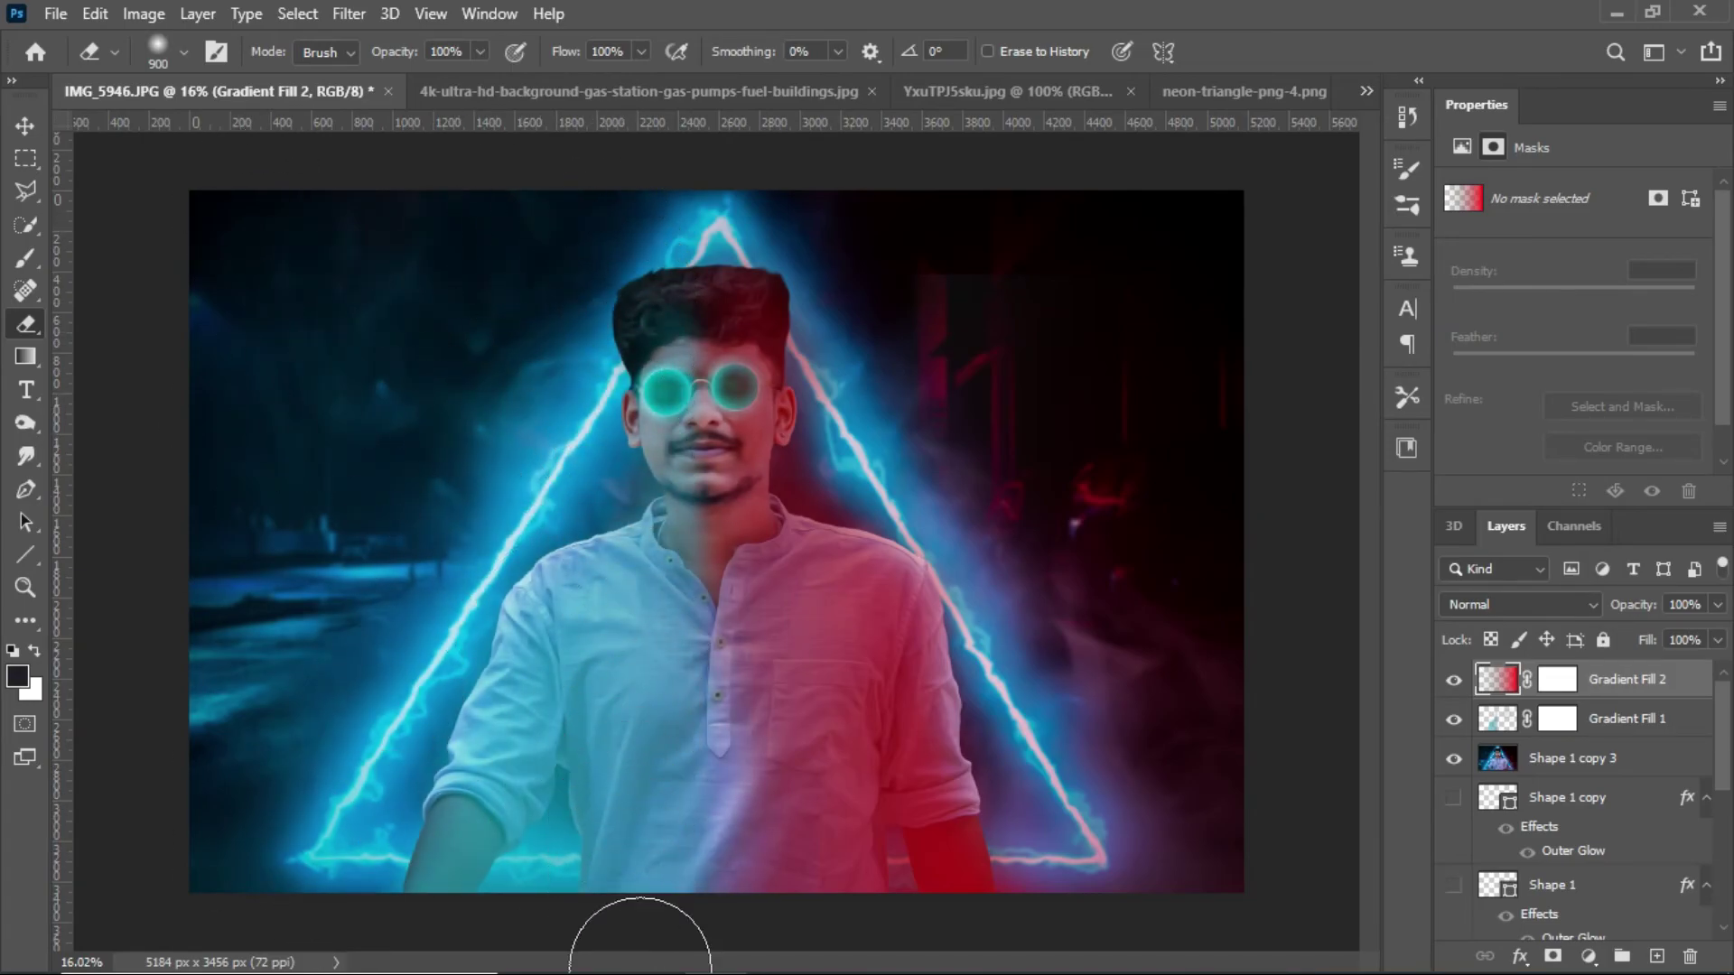
left_click_drag(56, 406, 705, 472)
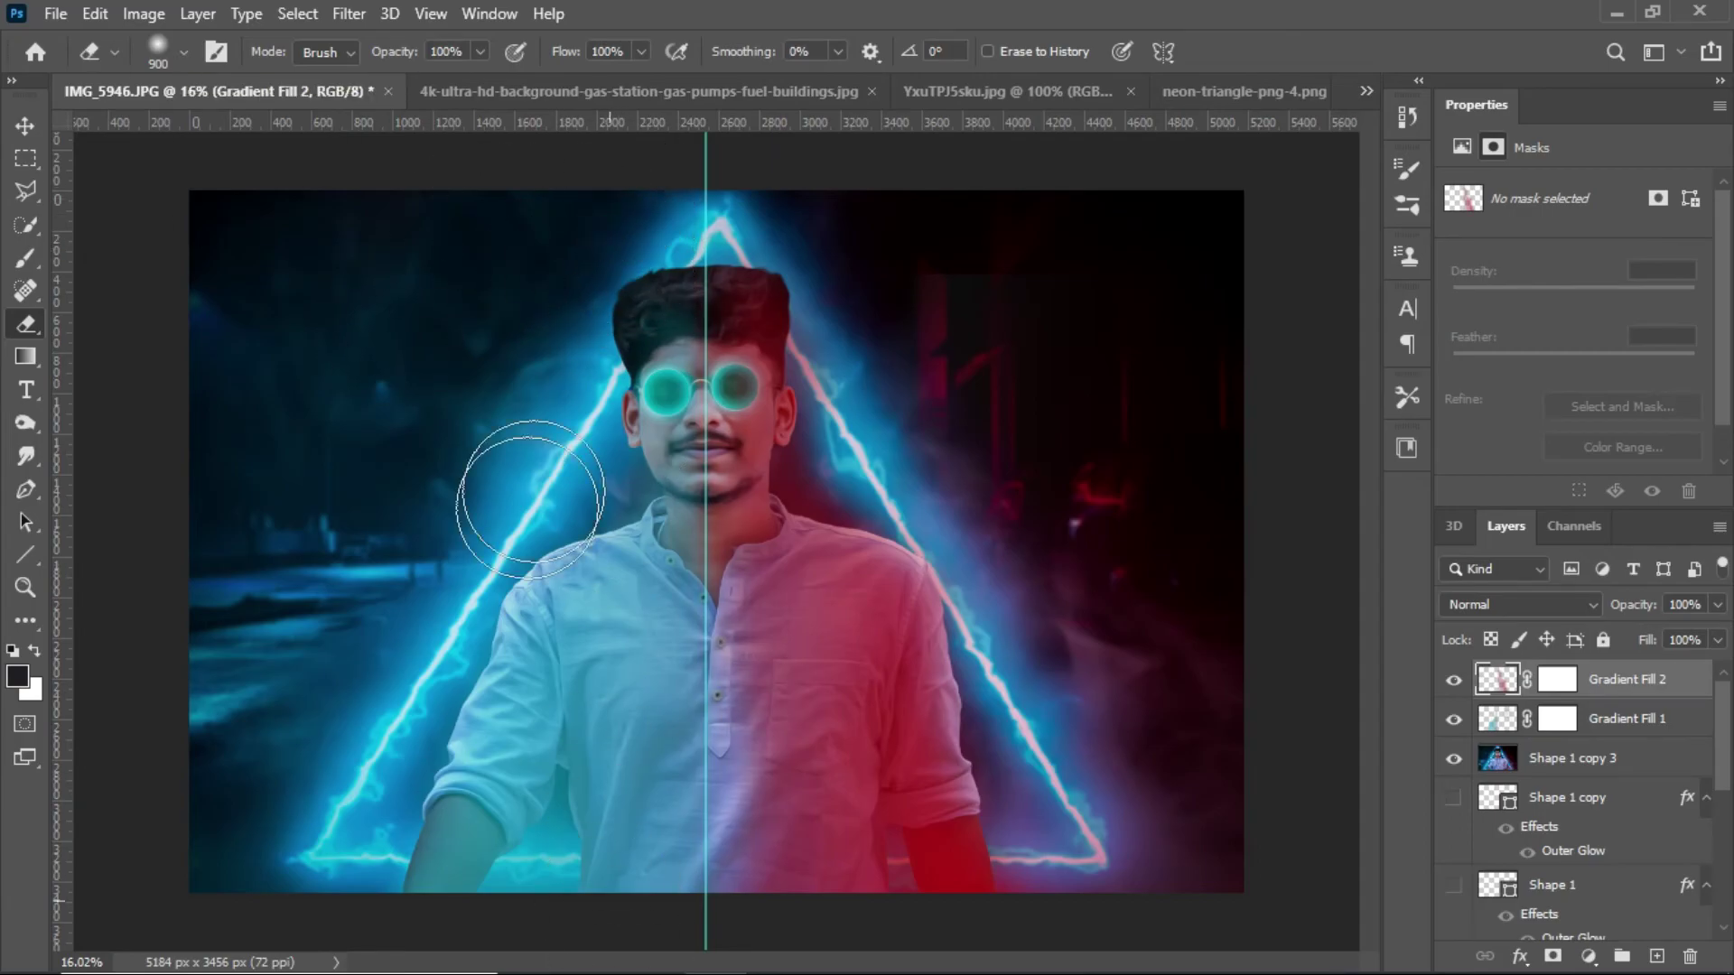
- Set the red Gradient Fill 2 overlay to 60% opacity
left_click(1626, 719)
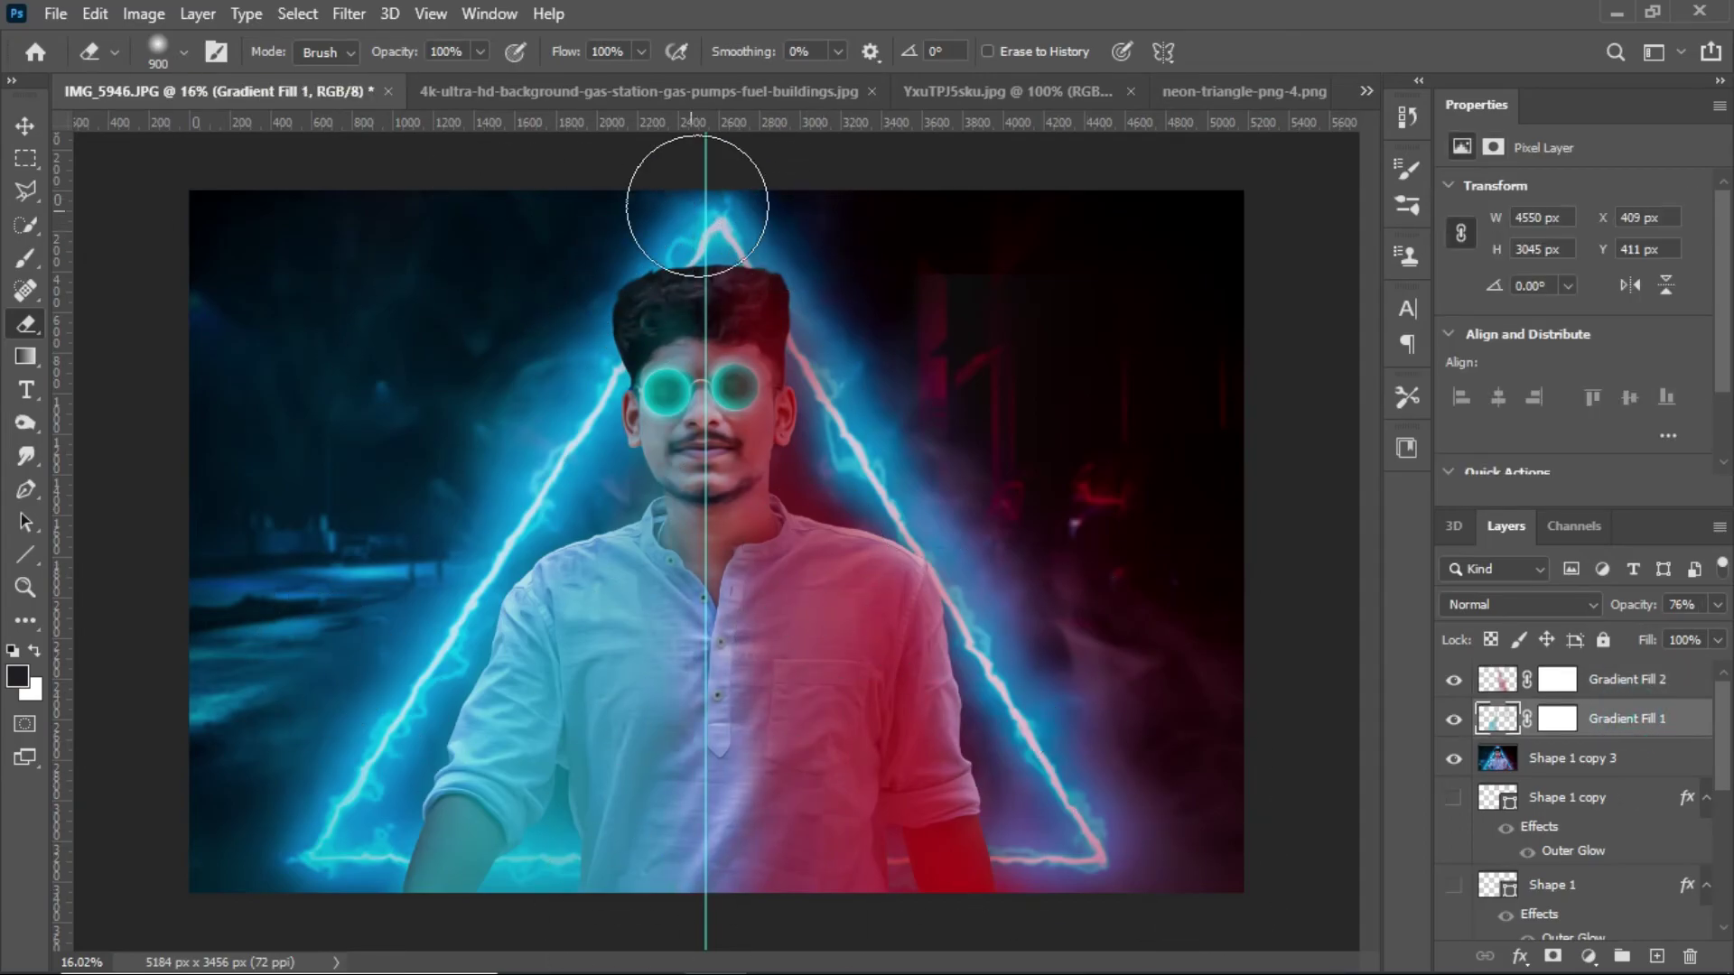
key("v")
left_click(1626, 680)
left_click(1718, 604)
left_click_drag(1674, 637, 1667, 637)
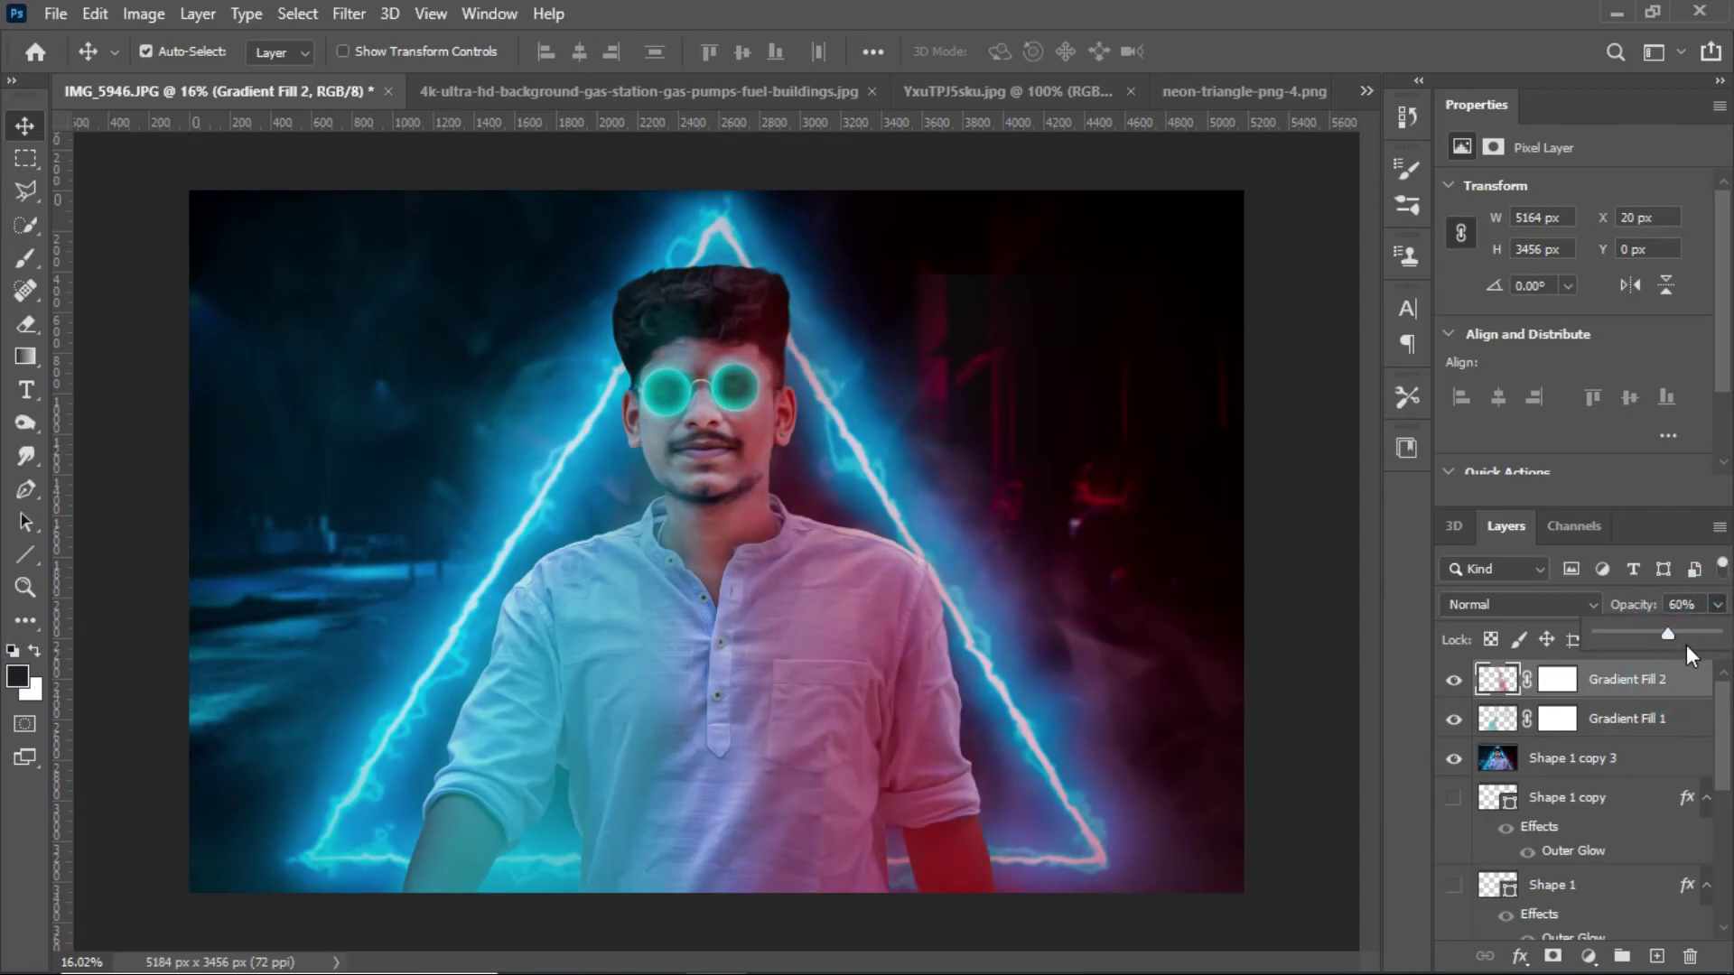
left_click(1547, 680)
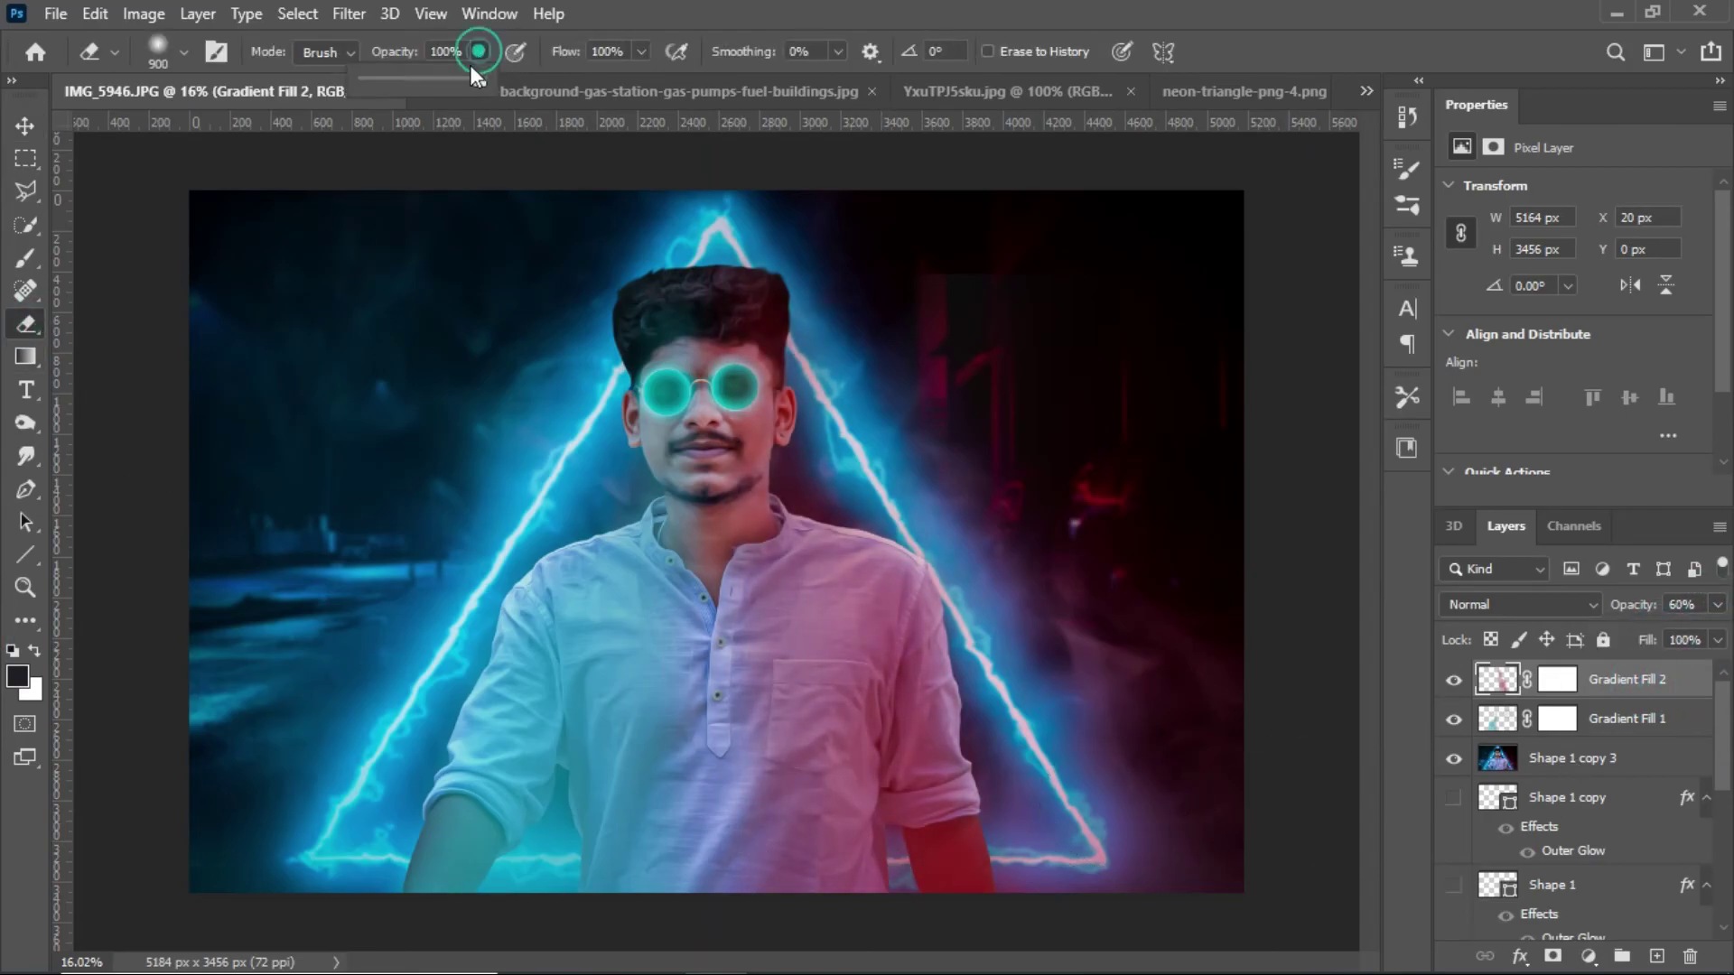
- Return red to full opacity and softly erase it near the shirt with a 15% eraser
mouse_move(470, 73)
left_mouse_down()
mouse_move(409, 78)
mouse_move(424, 76)
left_mouse_up()
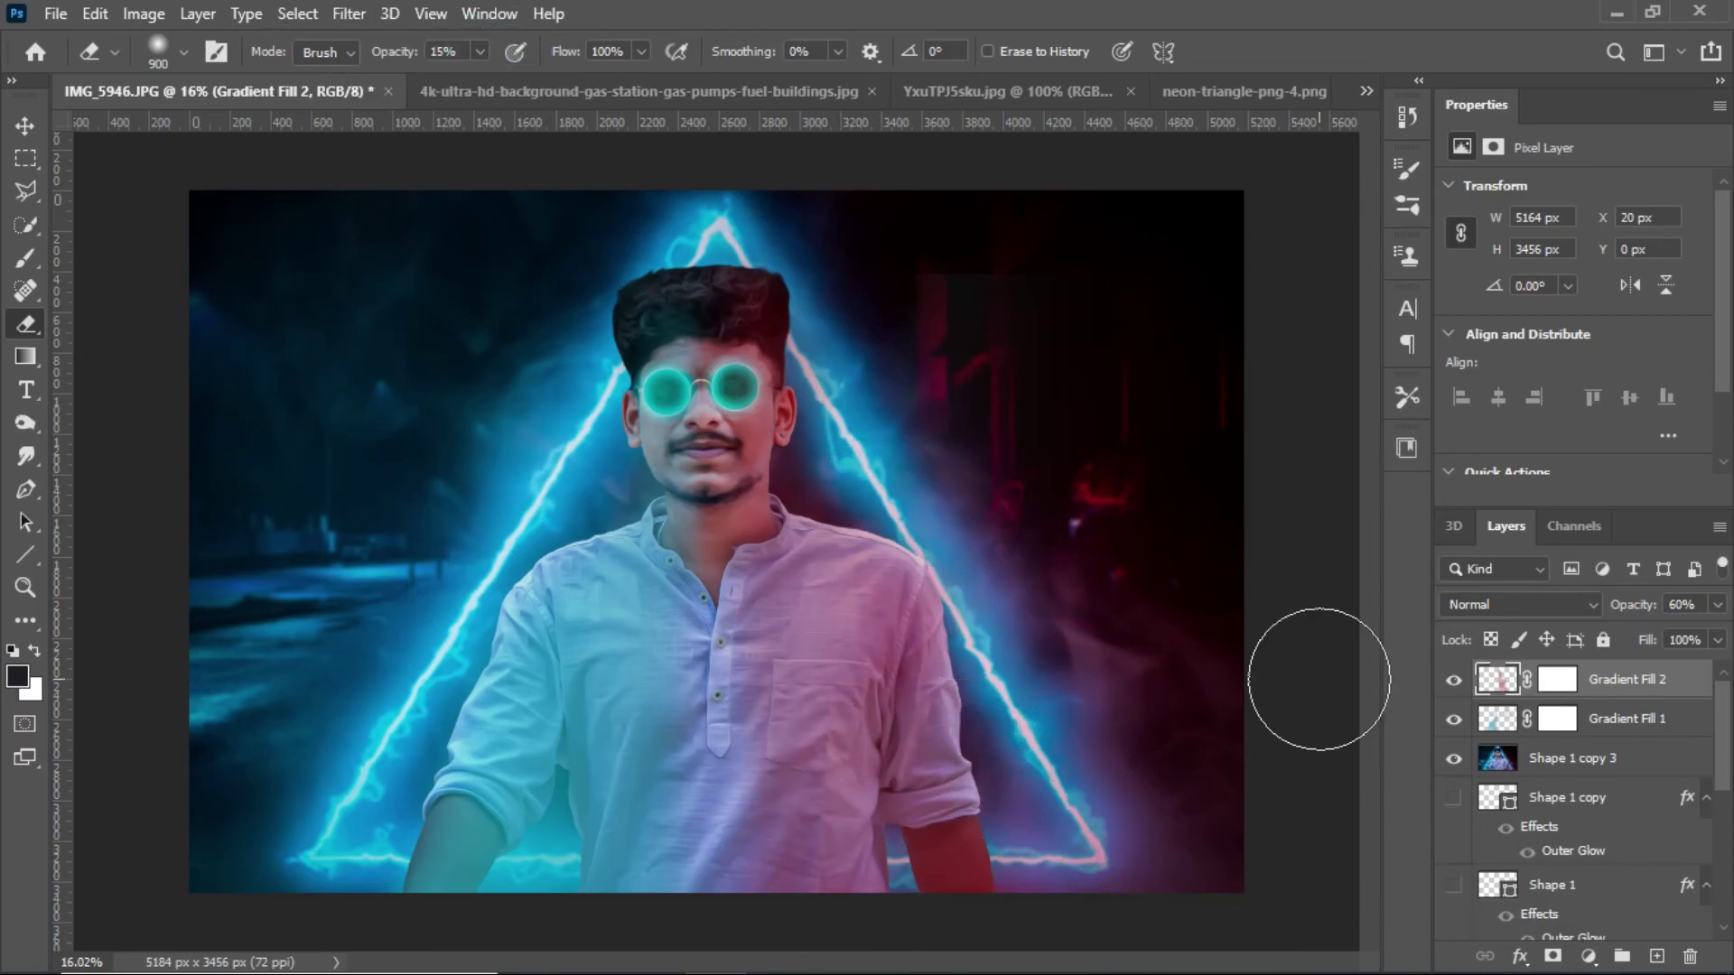
scroll(891, 445, "up", 3)
scroll(890, 445, "up", 2)
left_click(1718, 605)
left_click_drag(1669, 632, 1713, 634)
scroll(1113, 636, "down", 3)
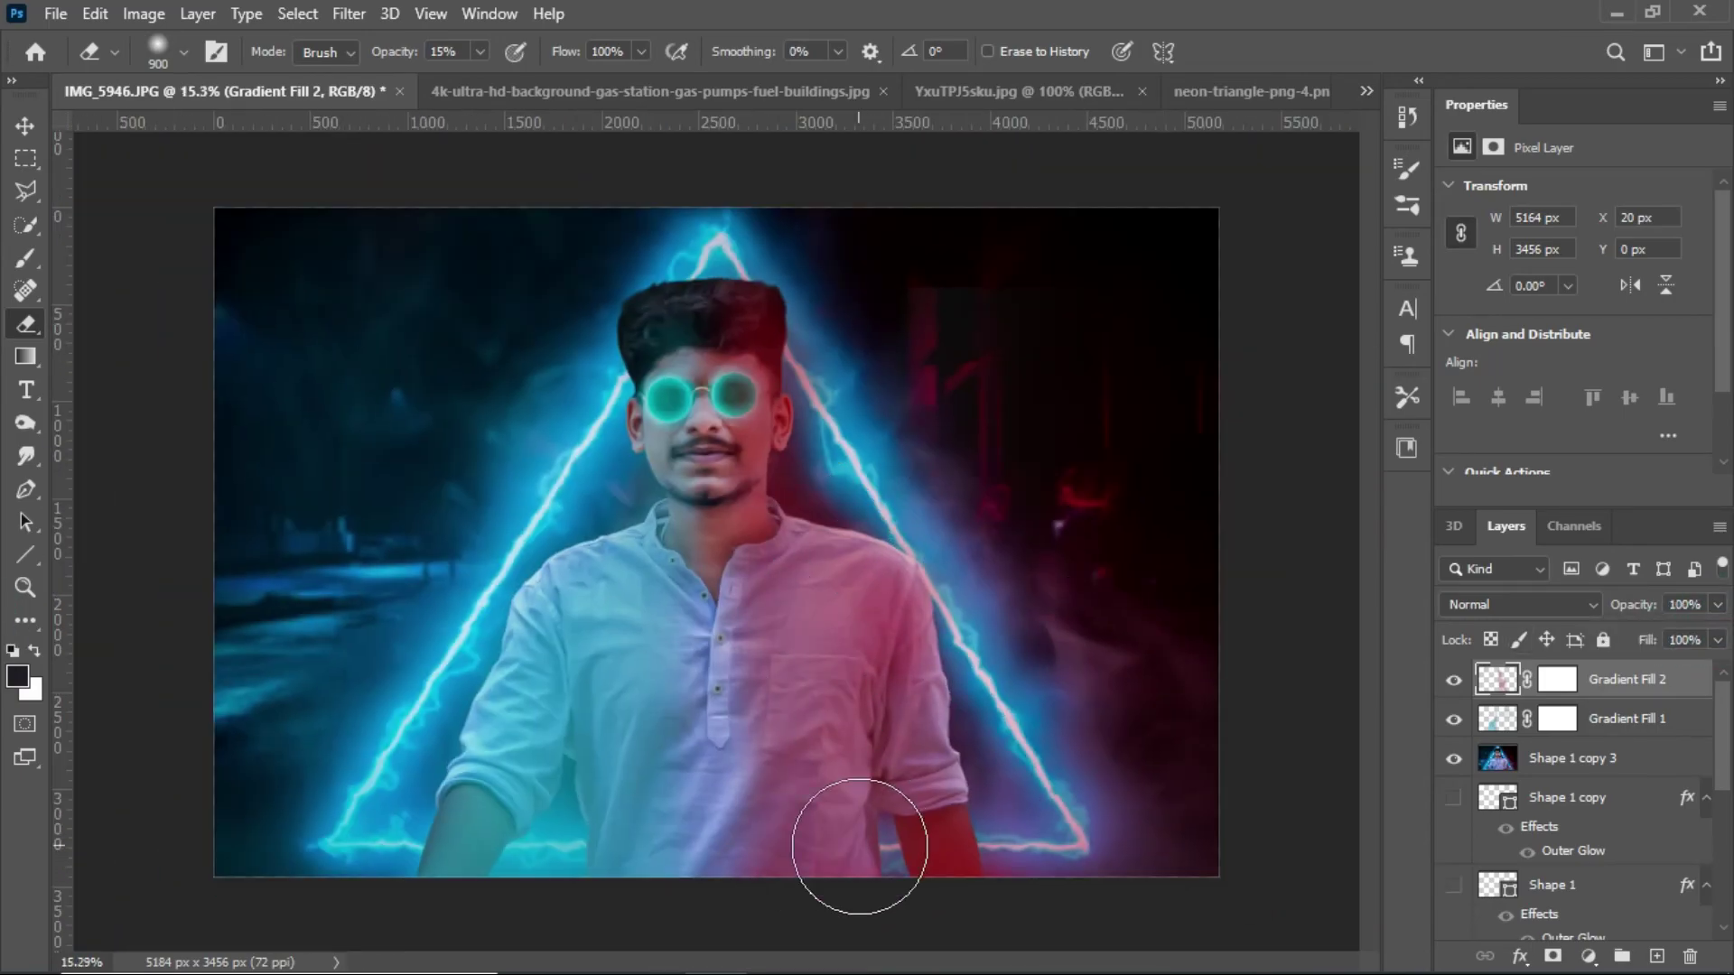
left_click(803, 858)
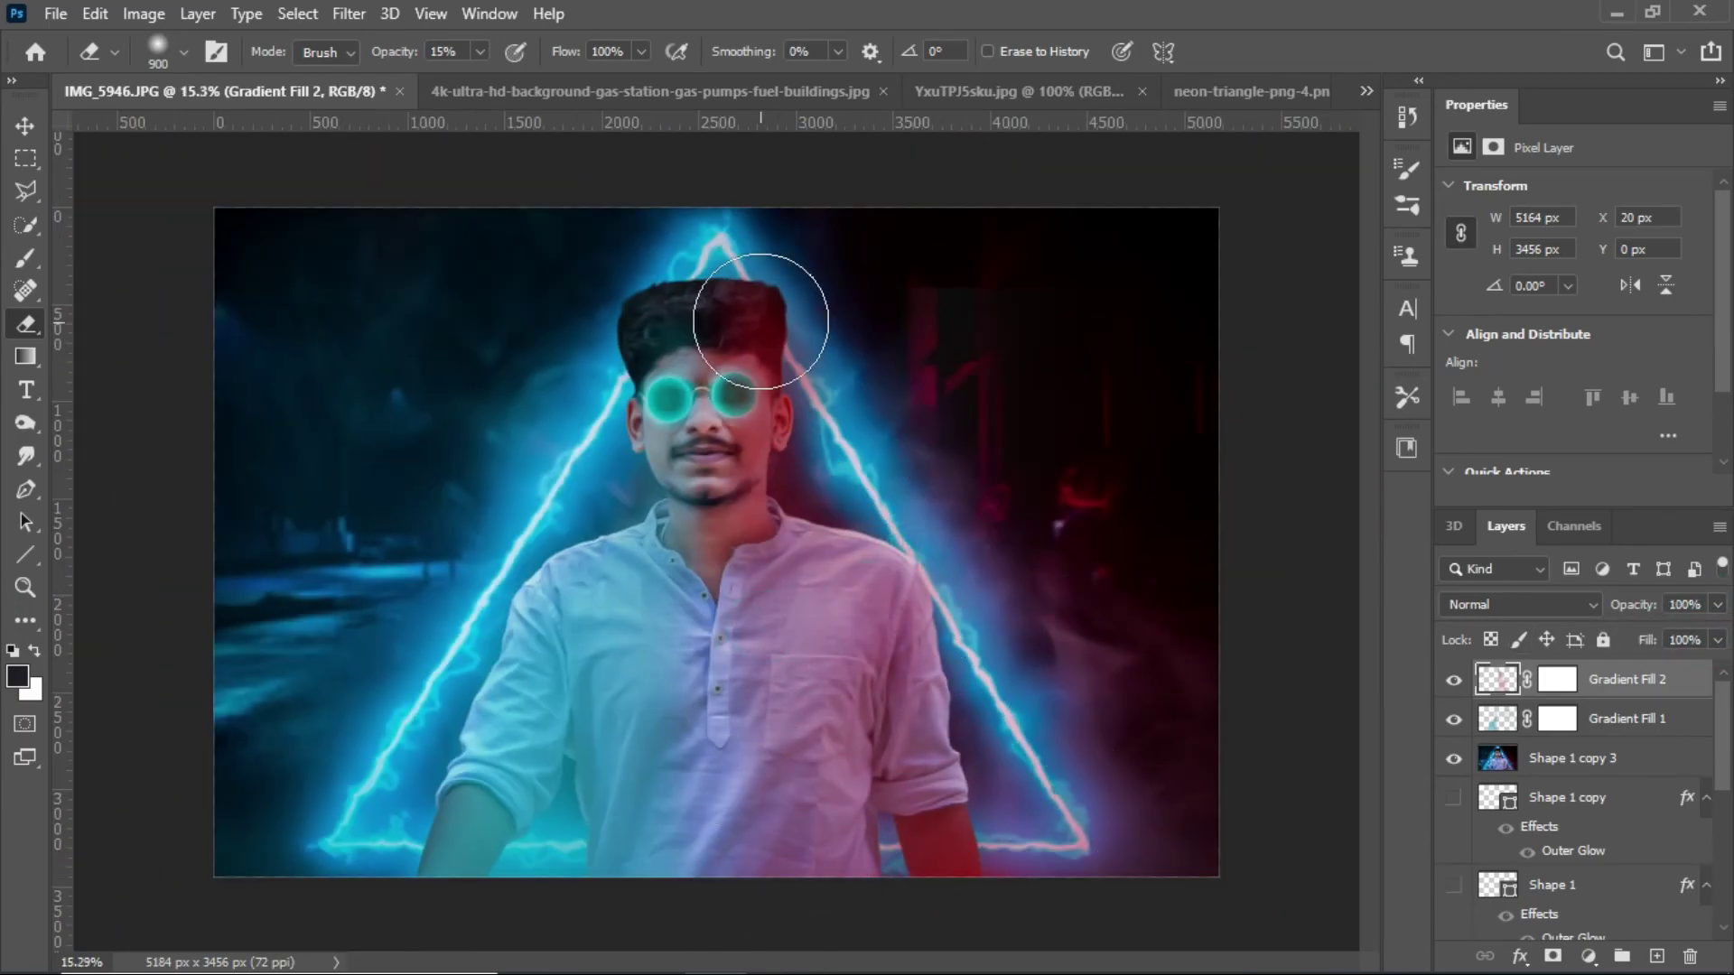
key("bracketleft")
key("bracketleft")
key("bracketleft")
scroll(720, 570, "down", 1)
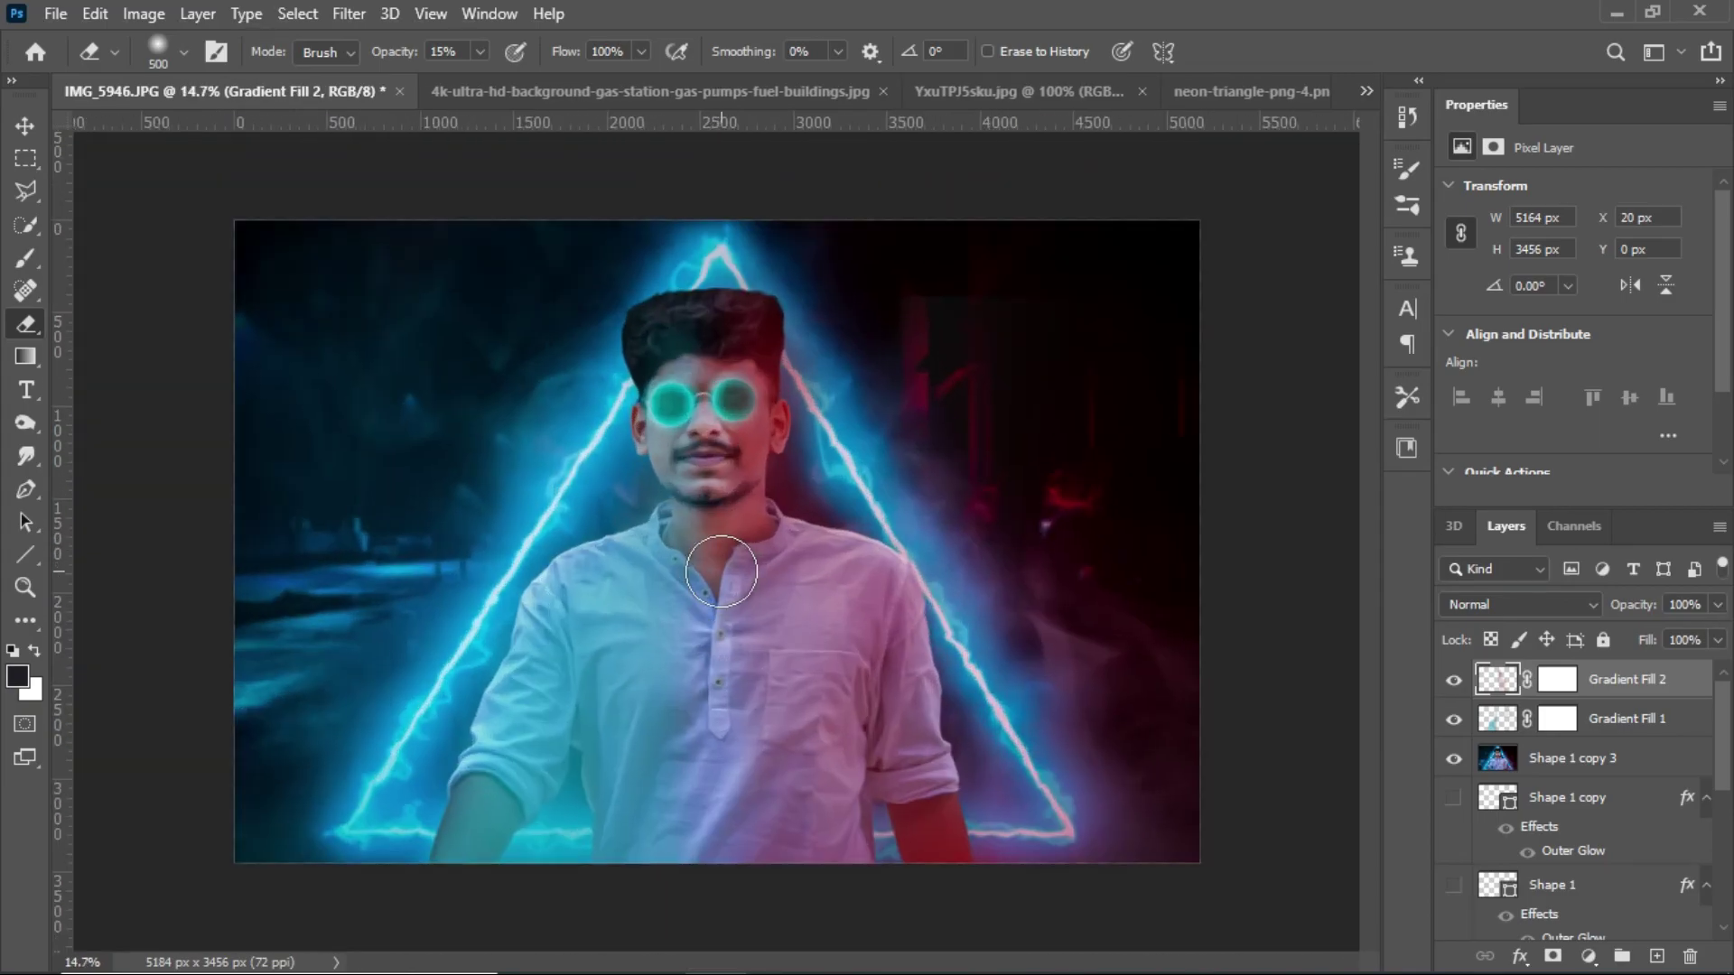
scroll(721, 571, "up", 1)
left_click(1649, 723, "shift")
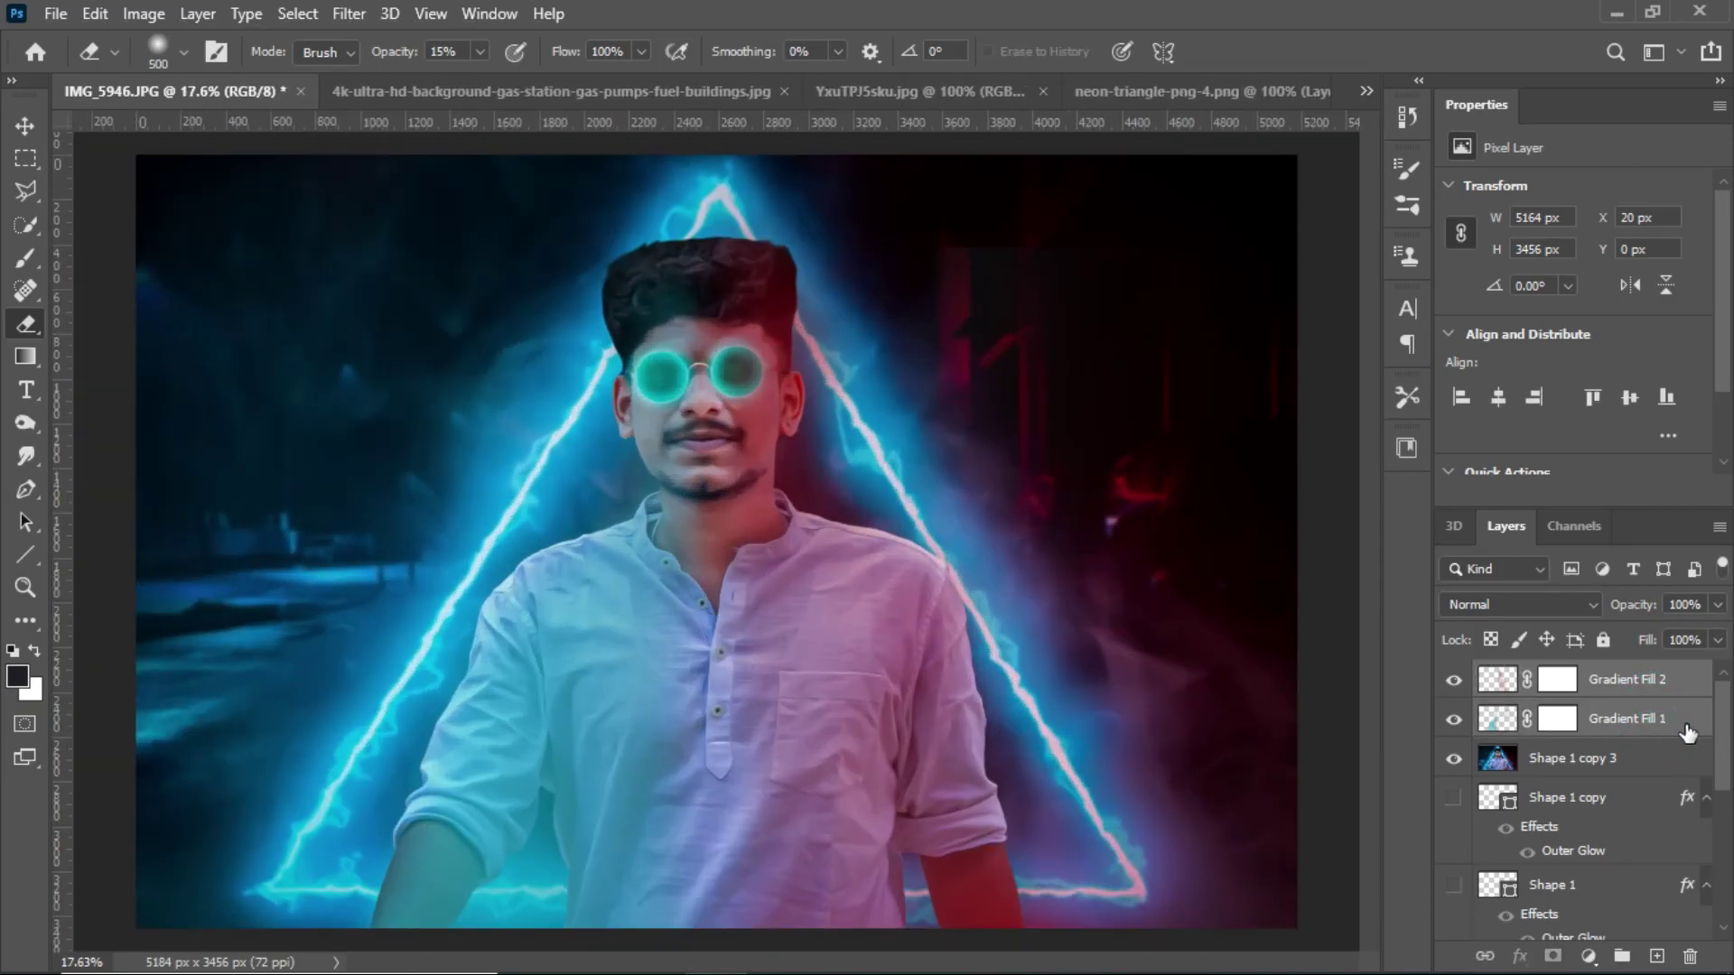
- Merge the two gradient overlays and apply Hue/Saturation with saturation +40 and lightness +9
key("ctrl+e")
left_click(95, 13)
mouse_move(182, 79)
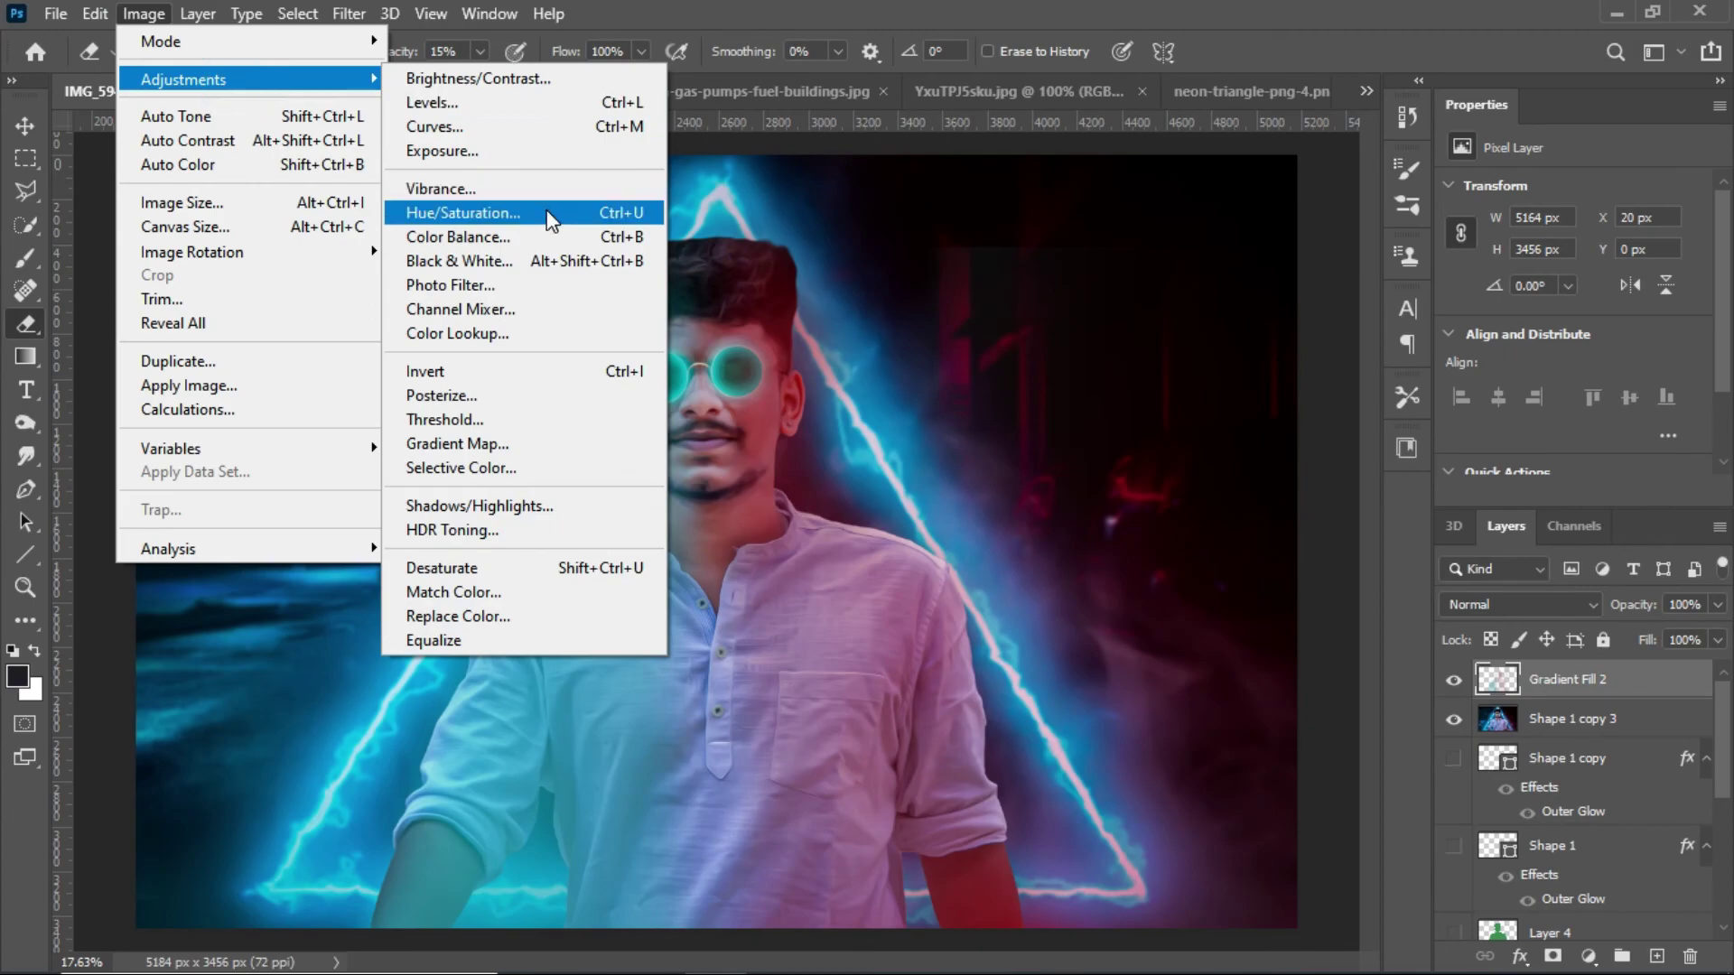
left_click(551, 220)
left_click_drag(1406, 390, 1499, 393)
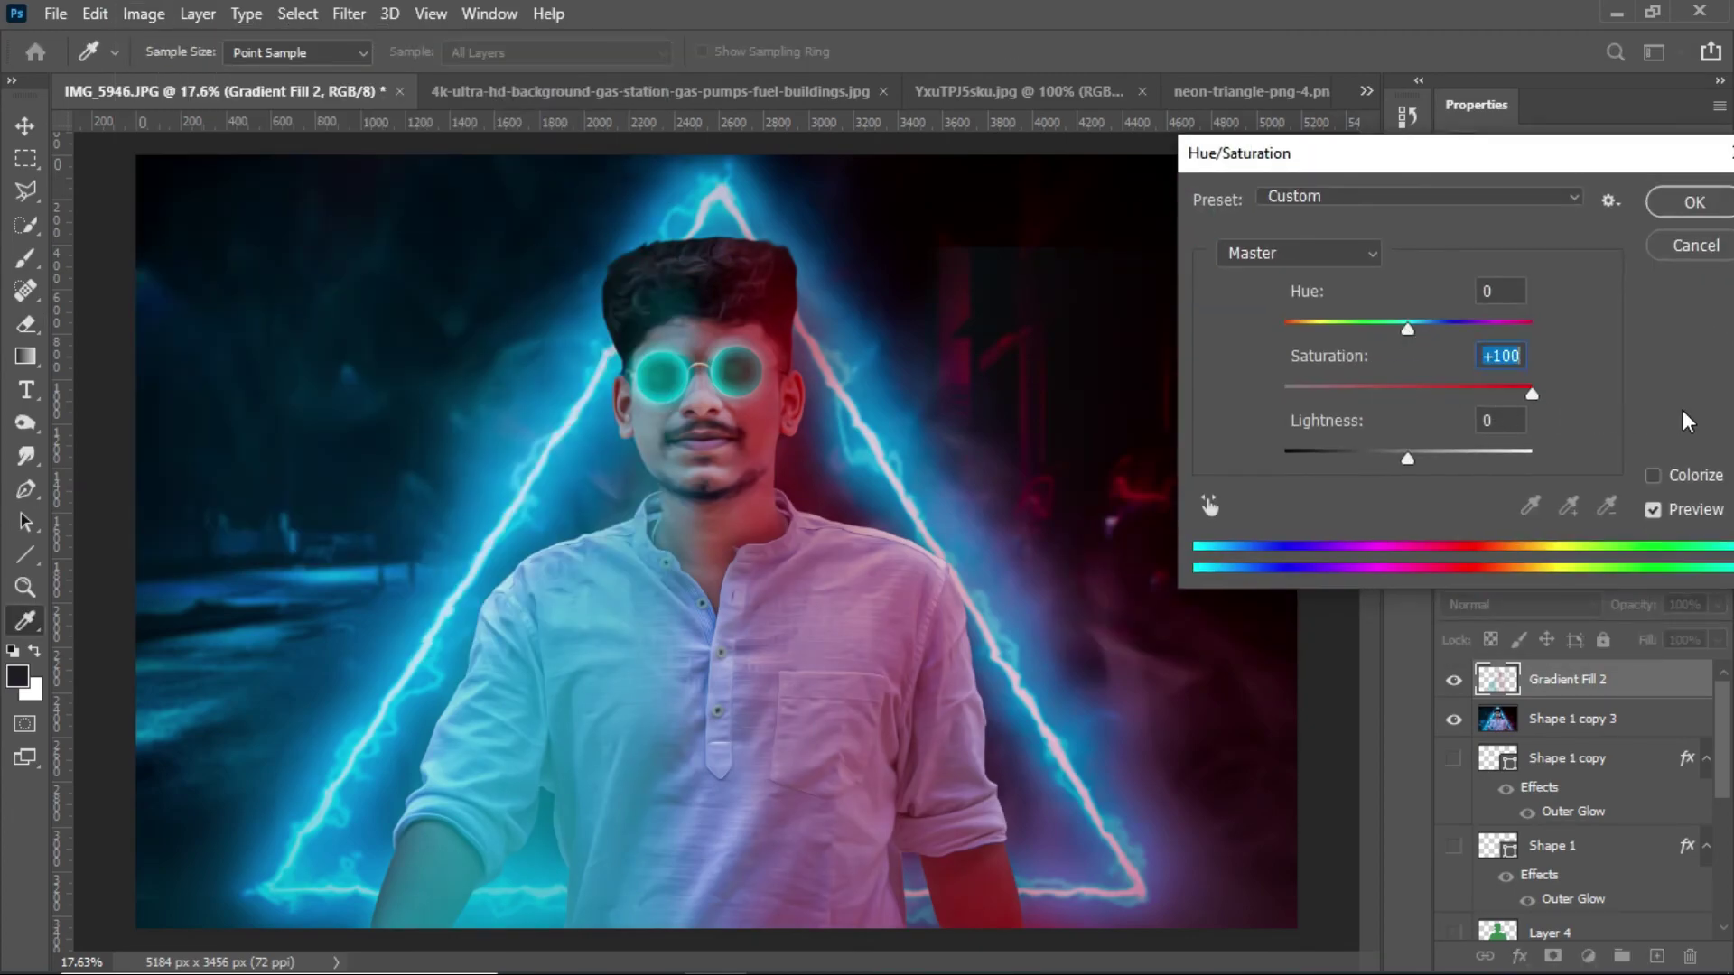
left_click_drag(1416, 457, 1418, 459)
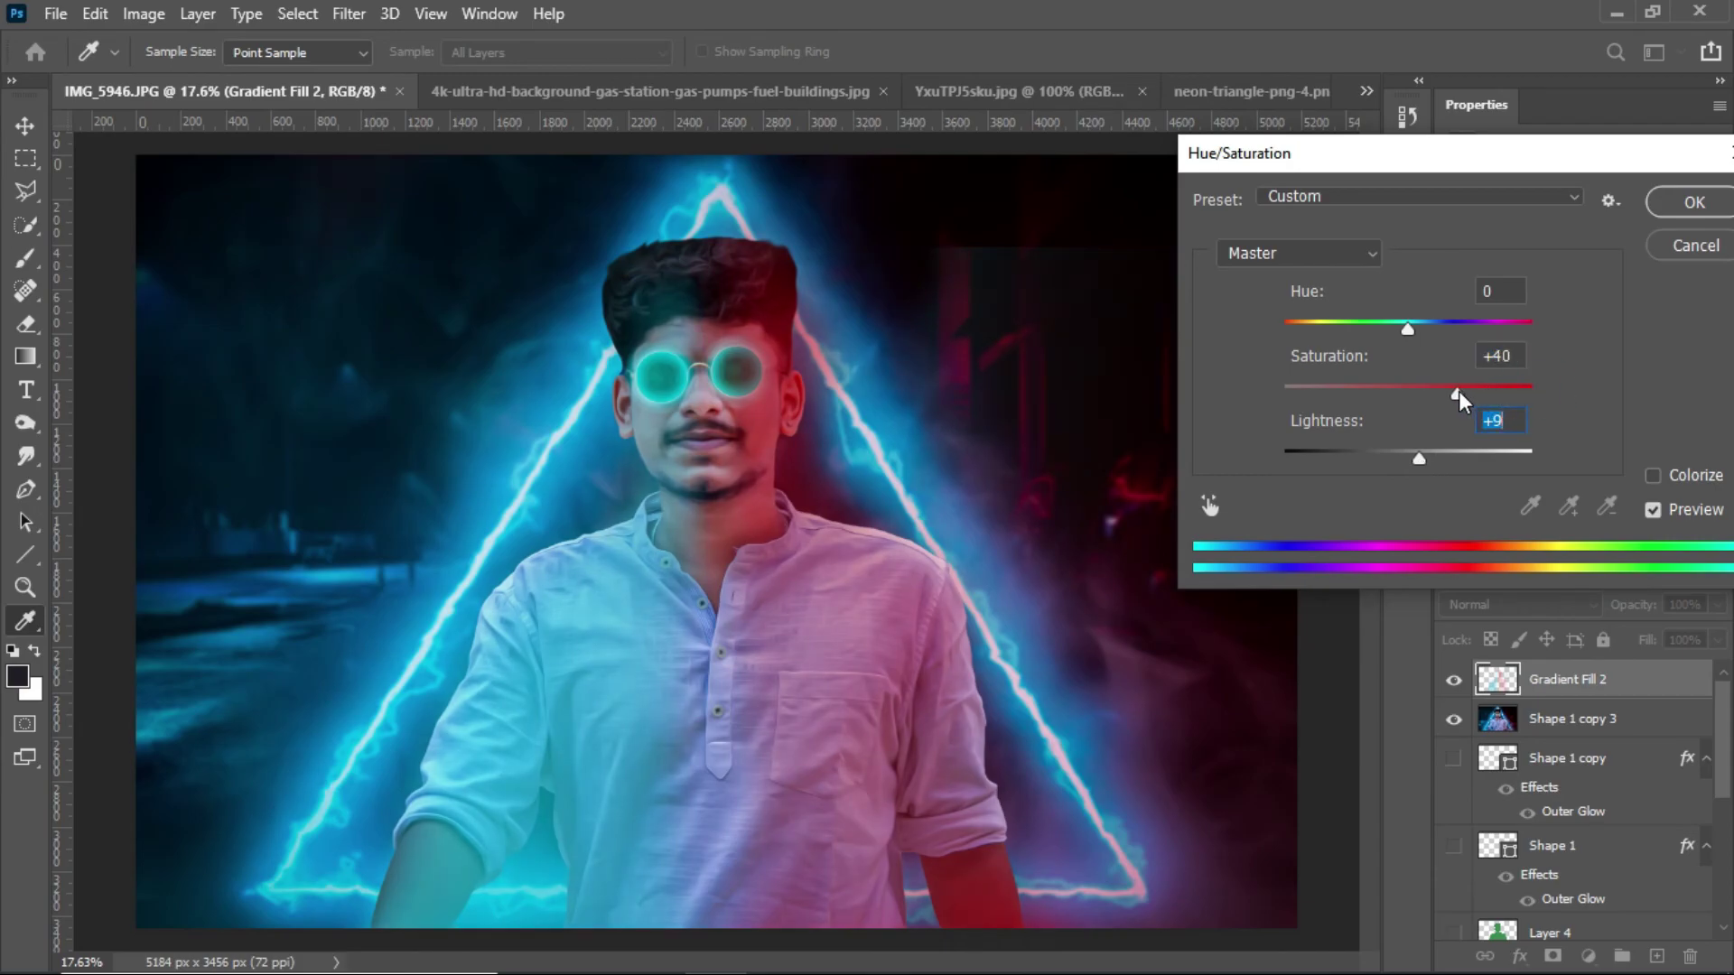
left_click(1694, 203)
- Lower the merged overlay's opacity to 86%
key("e")
left_click(1721, 604)
left_click_drag(1723, 615, 1700, 635)
scroll(664, 384, "up", 10)
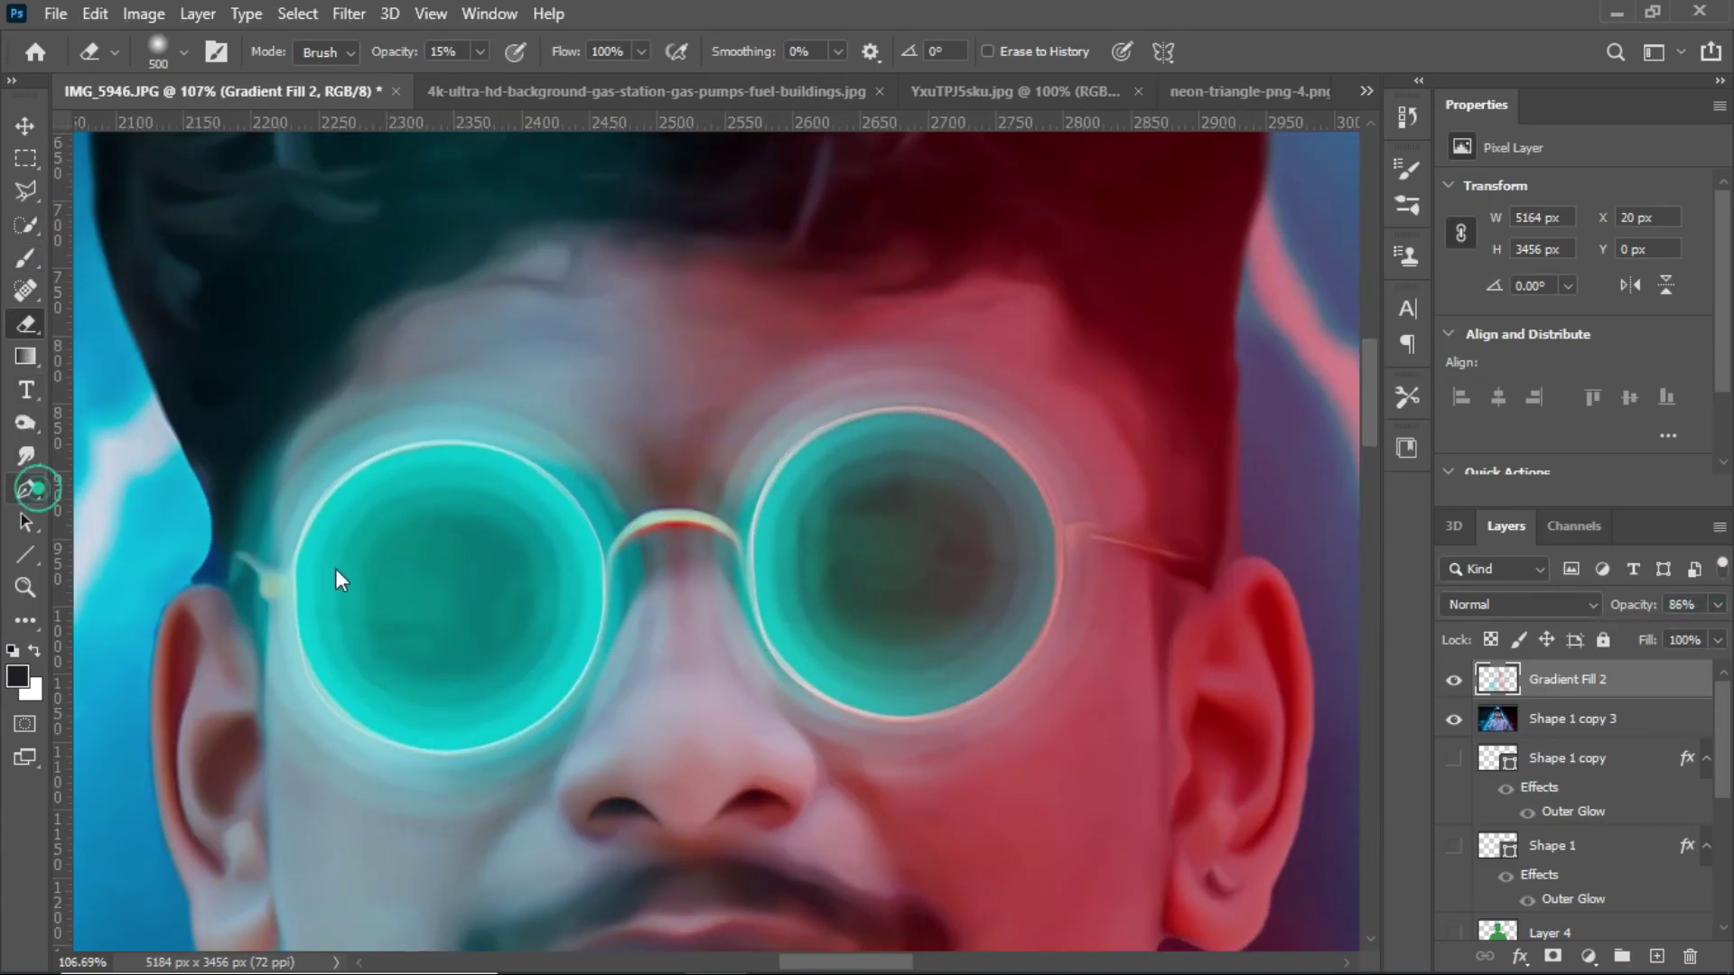
- Draw a curved Pen shape path along the glasses' bridge
left_click(25, 490)
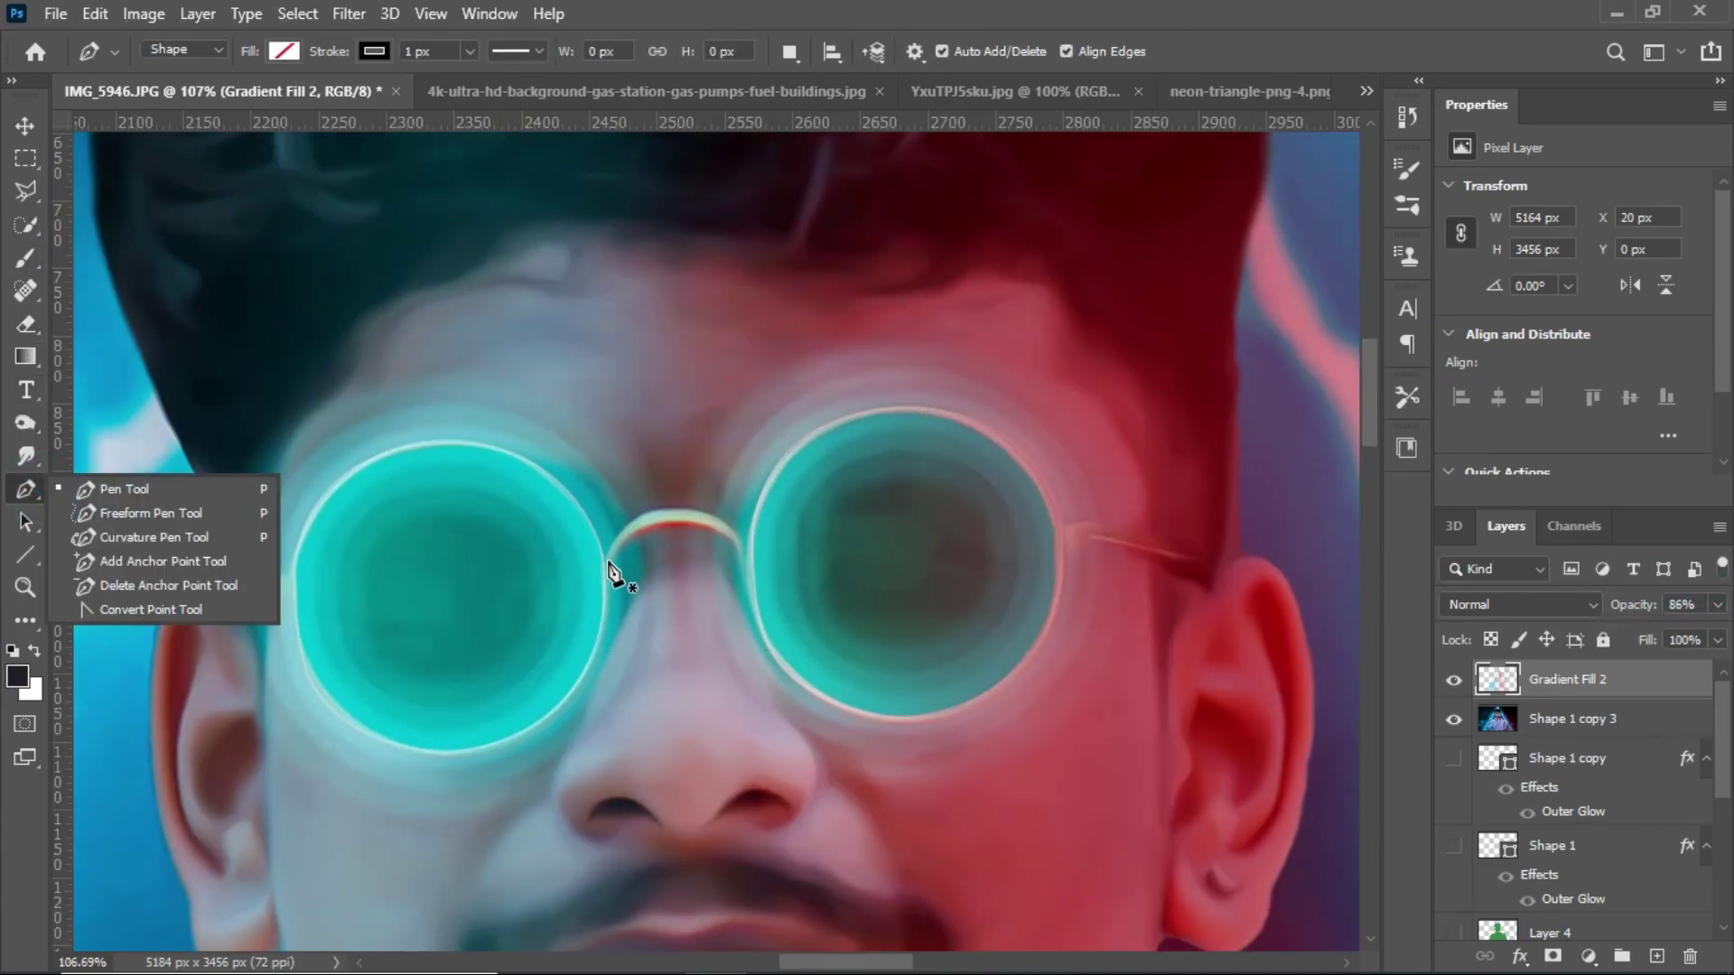
left_click(607, 562)
left_click_drag(739, 546, 748, 570)
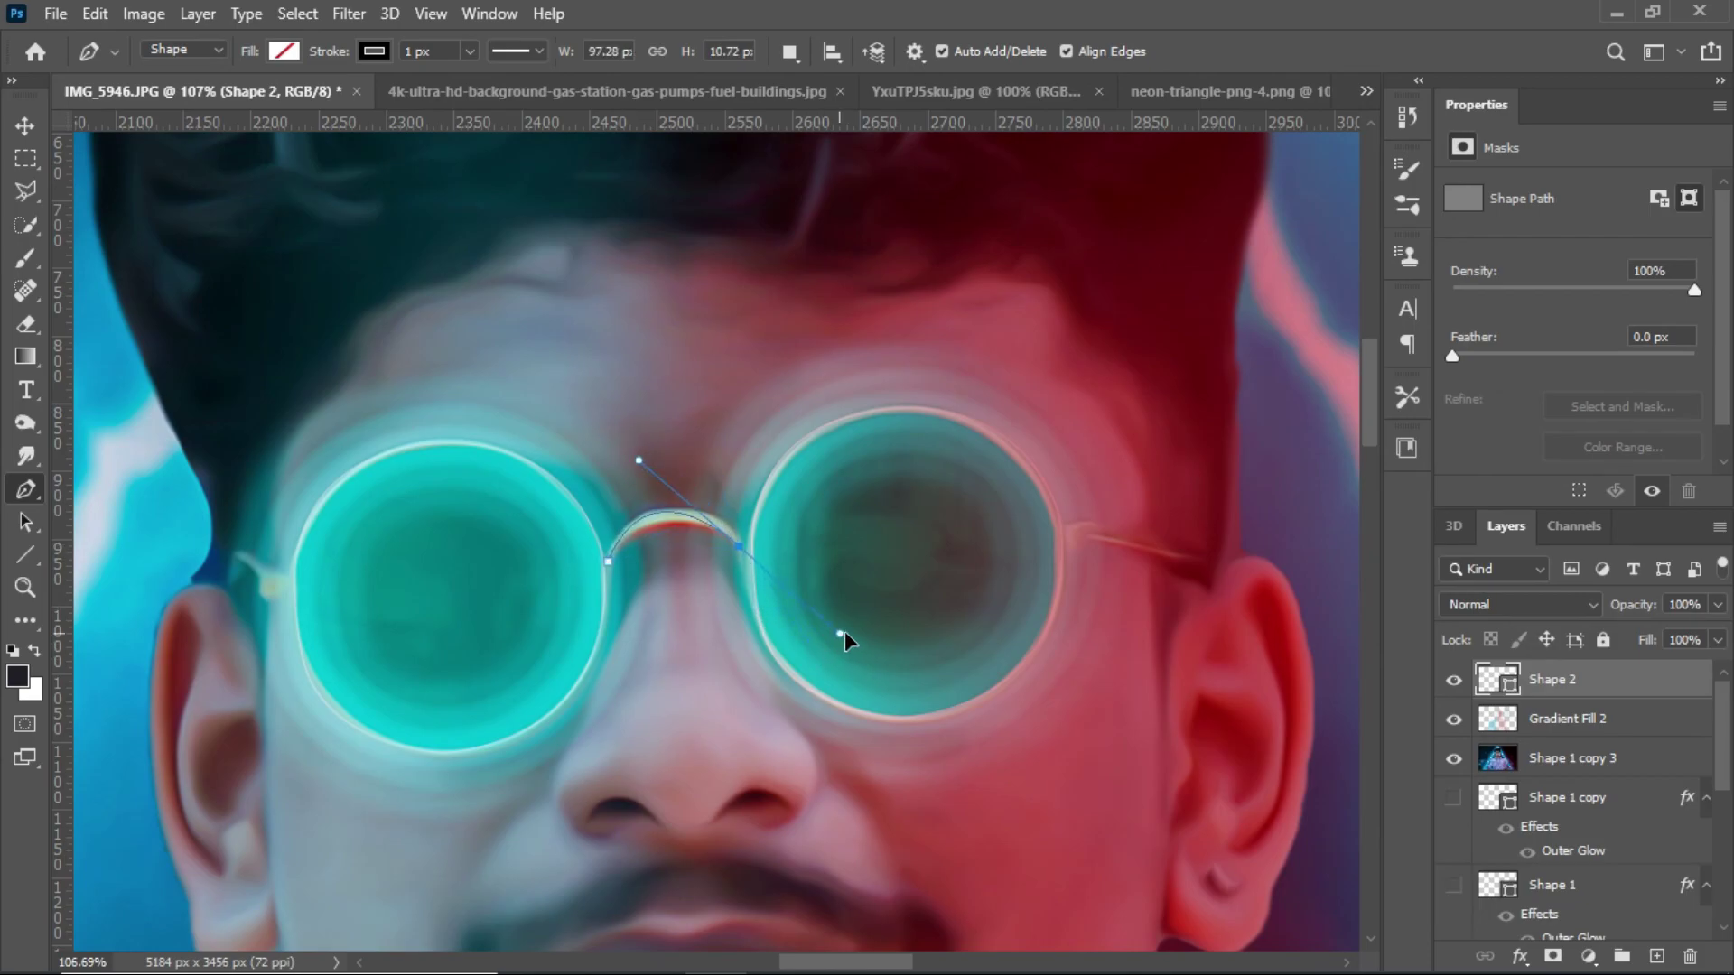
left_click_drag(815, 632, 812, 632)
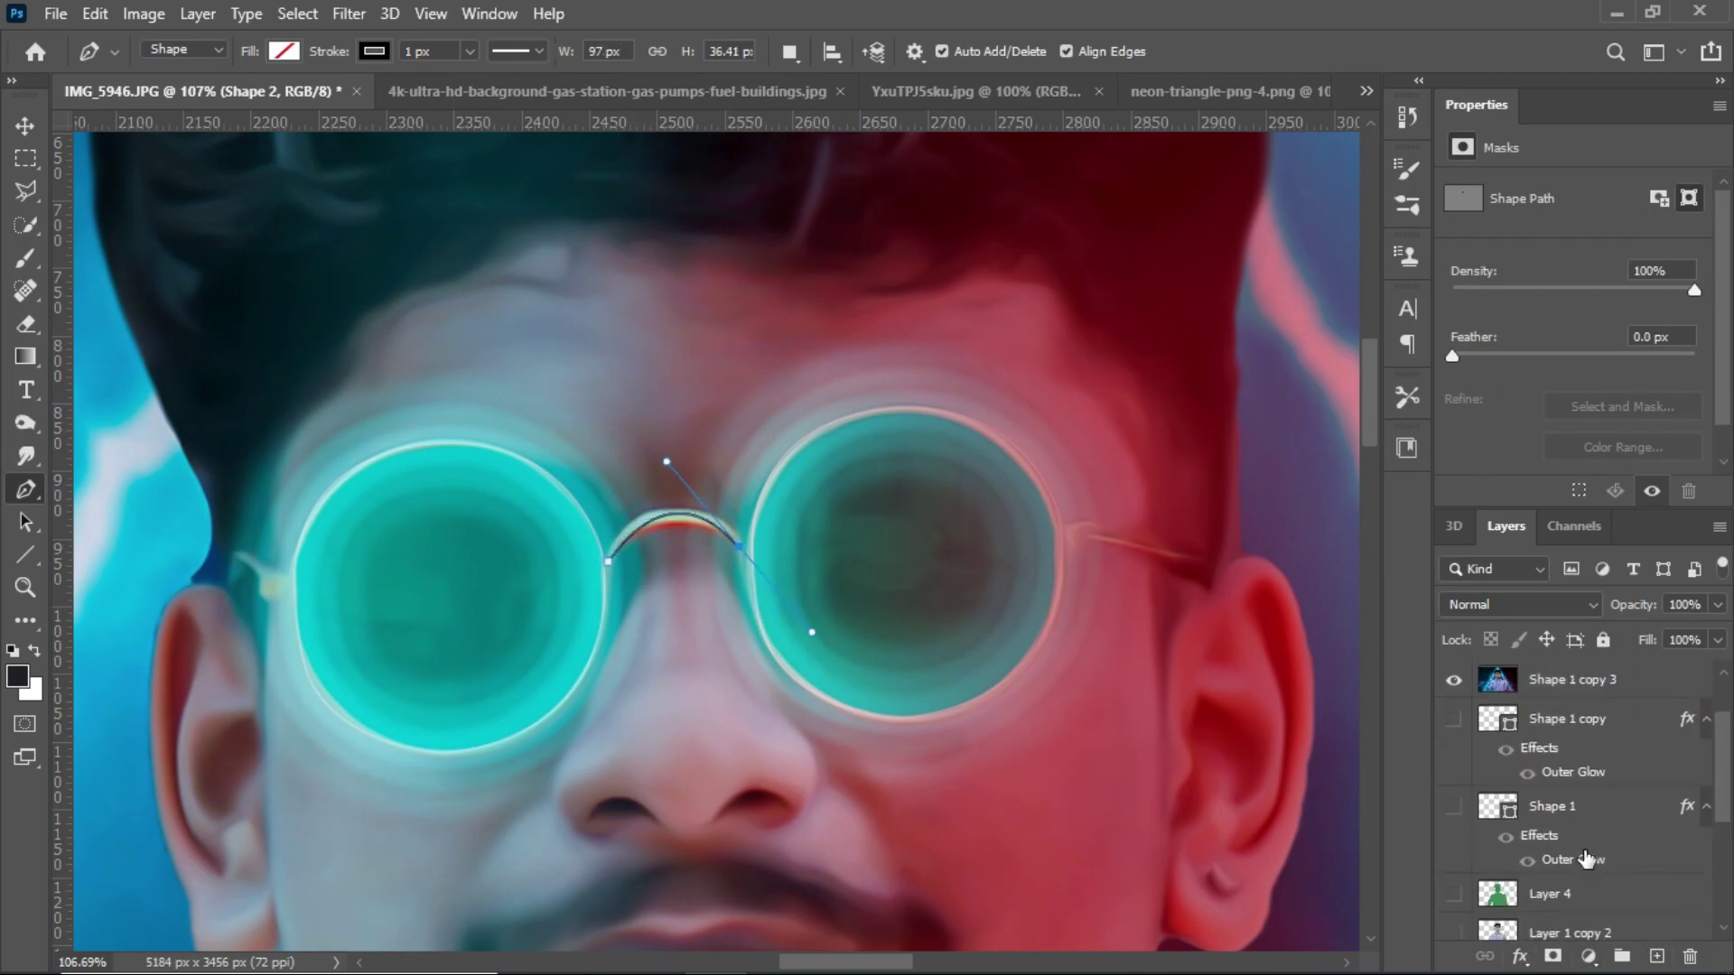
scroll(1588, 858, "down", 1)
- Copy the Outer Glow layer style from Shape 1 copy onto the Shape 2 bridge line
right_click(1584, 718)
left_click(1382, 583)
right_click(1580, 680)
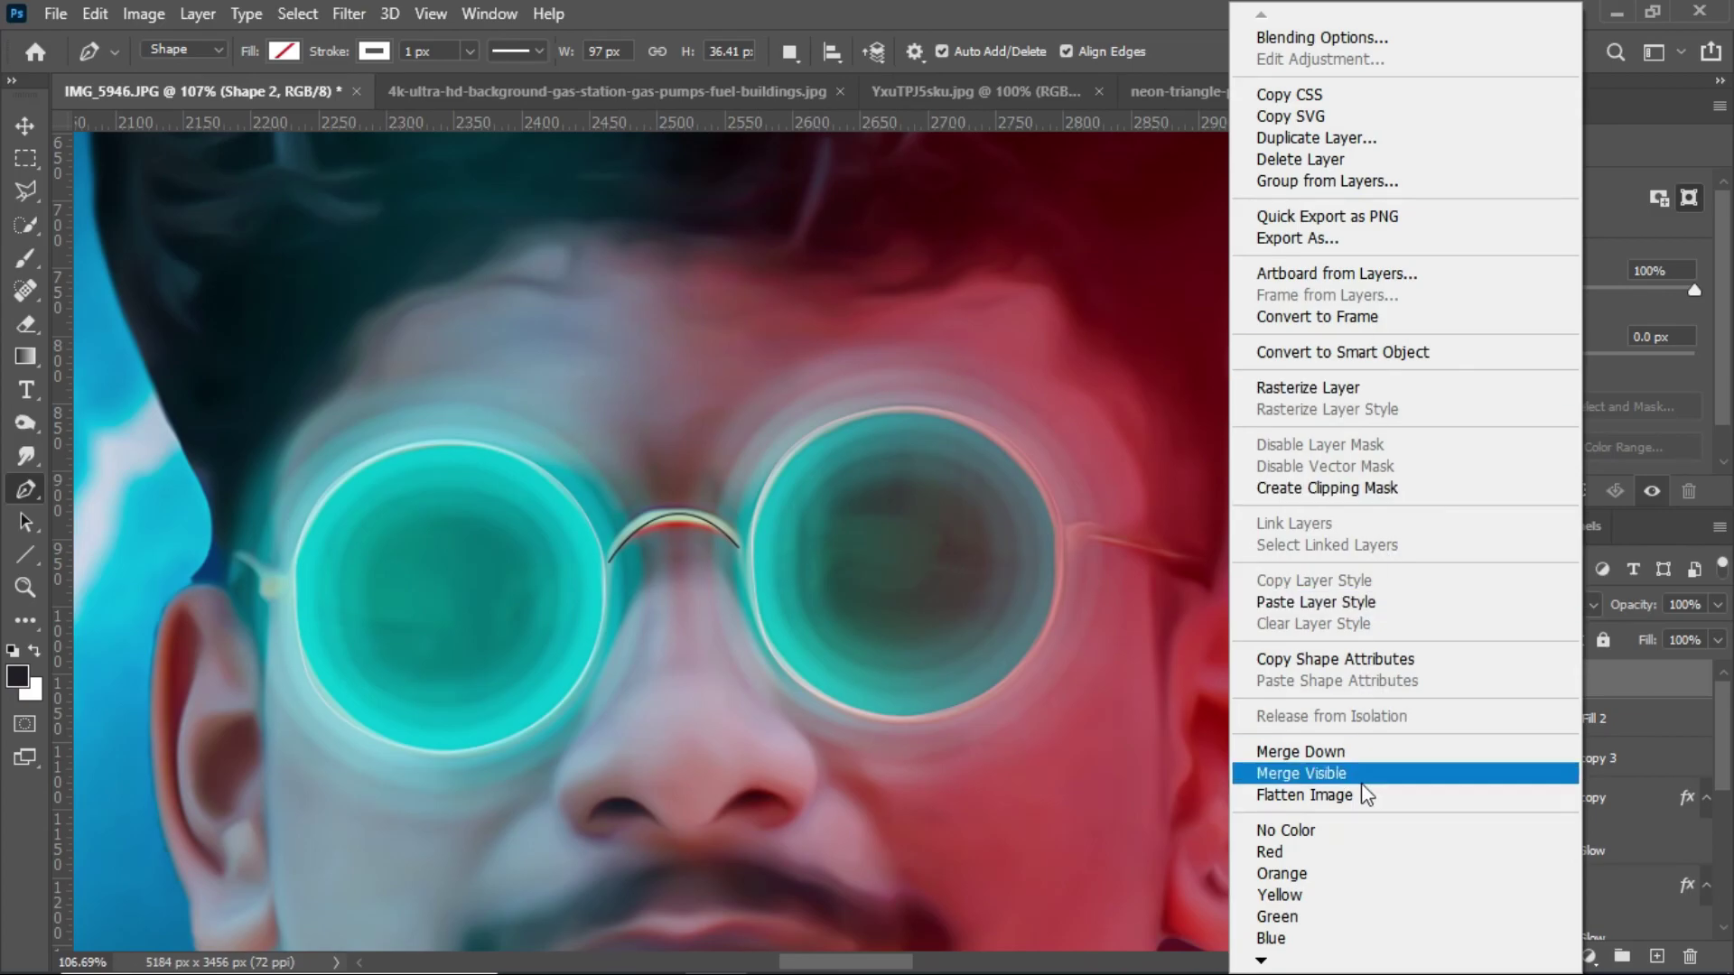
left_click(1336, 602)
- Set the bridge shape's stroke colour to white
left_click(374, 50)
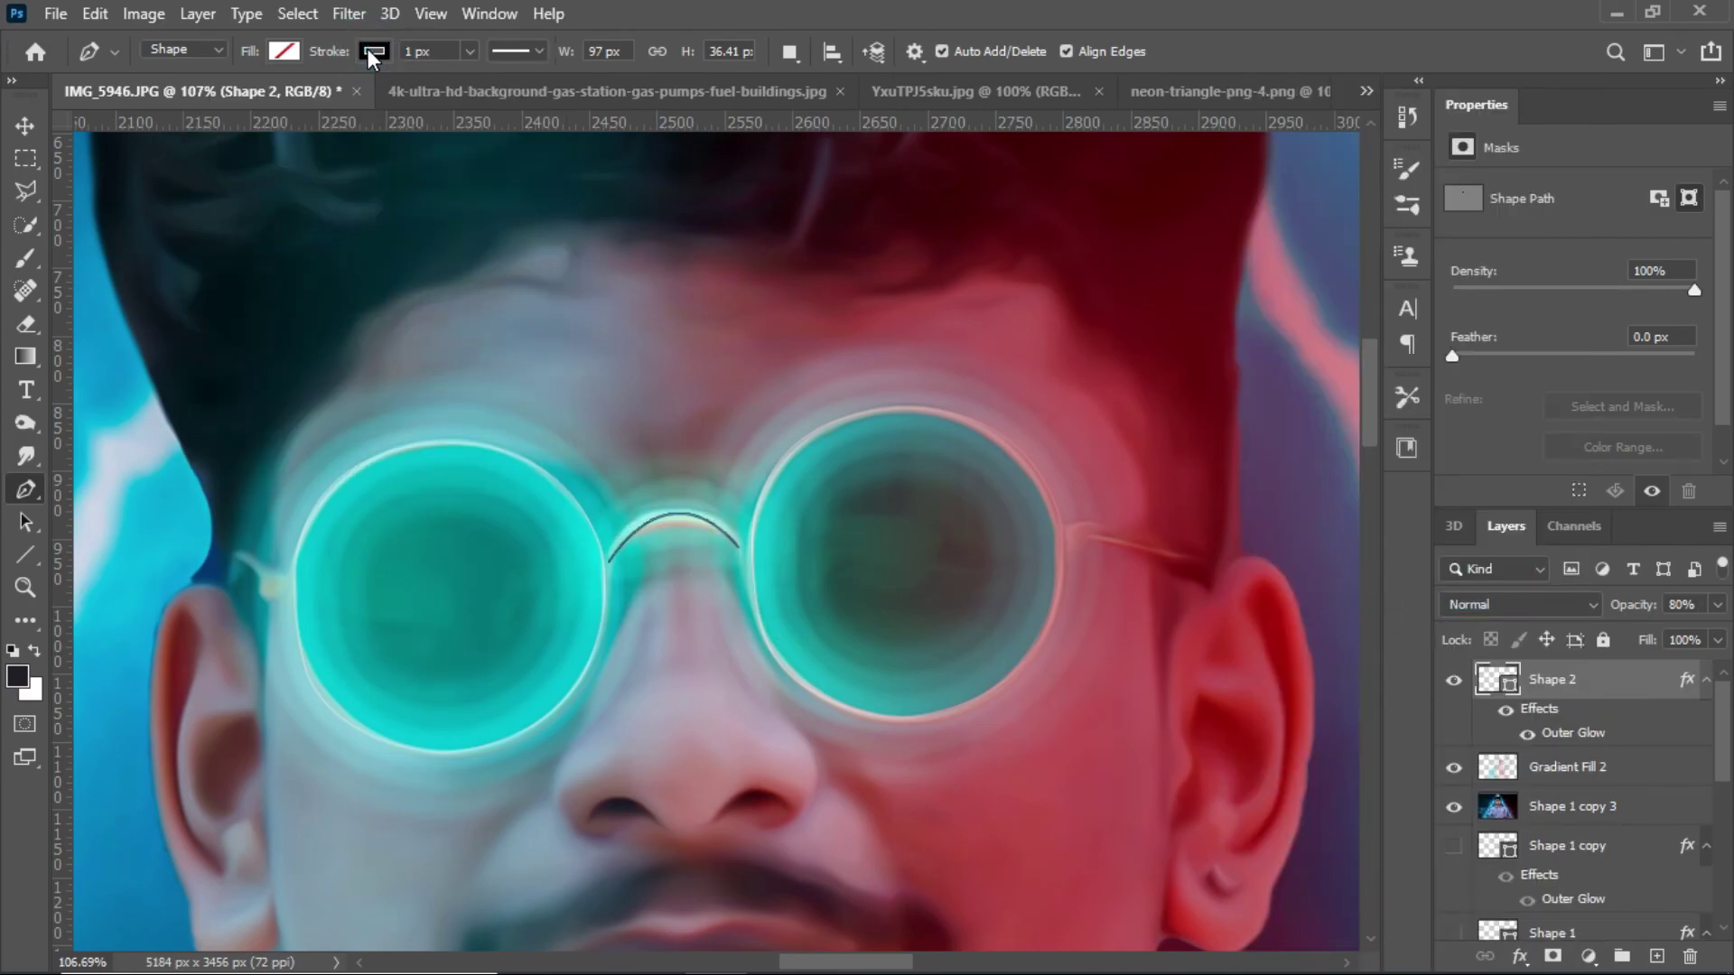
left_click(374, 51)
left_click(531, 99)
left_click_drag(1022, 431, 977, 402)
left_click(1552, 390)
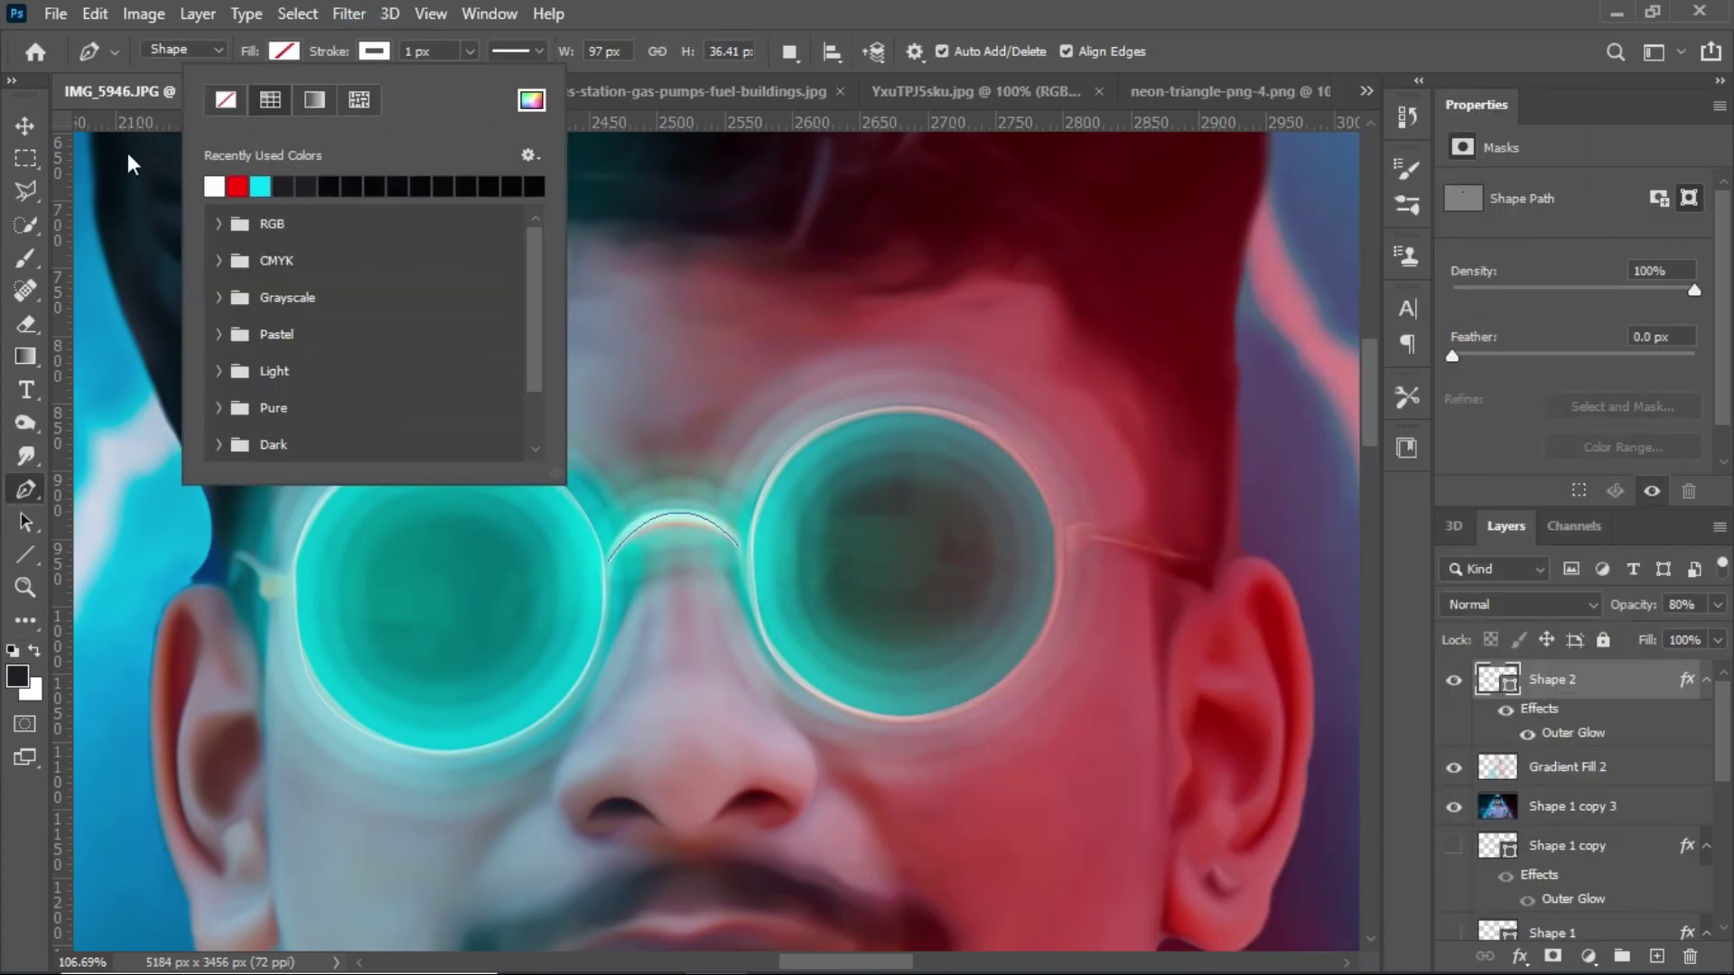
left_click(1174, 460)
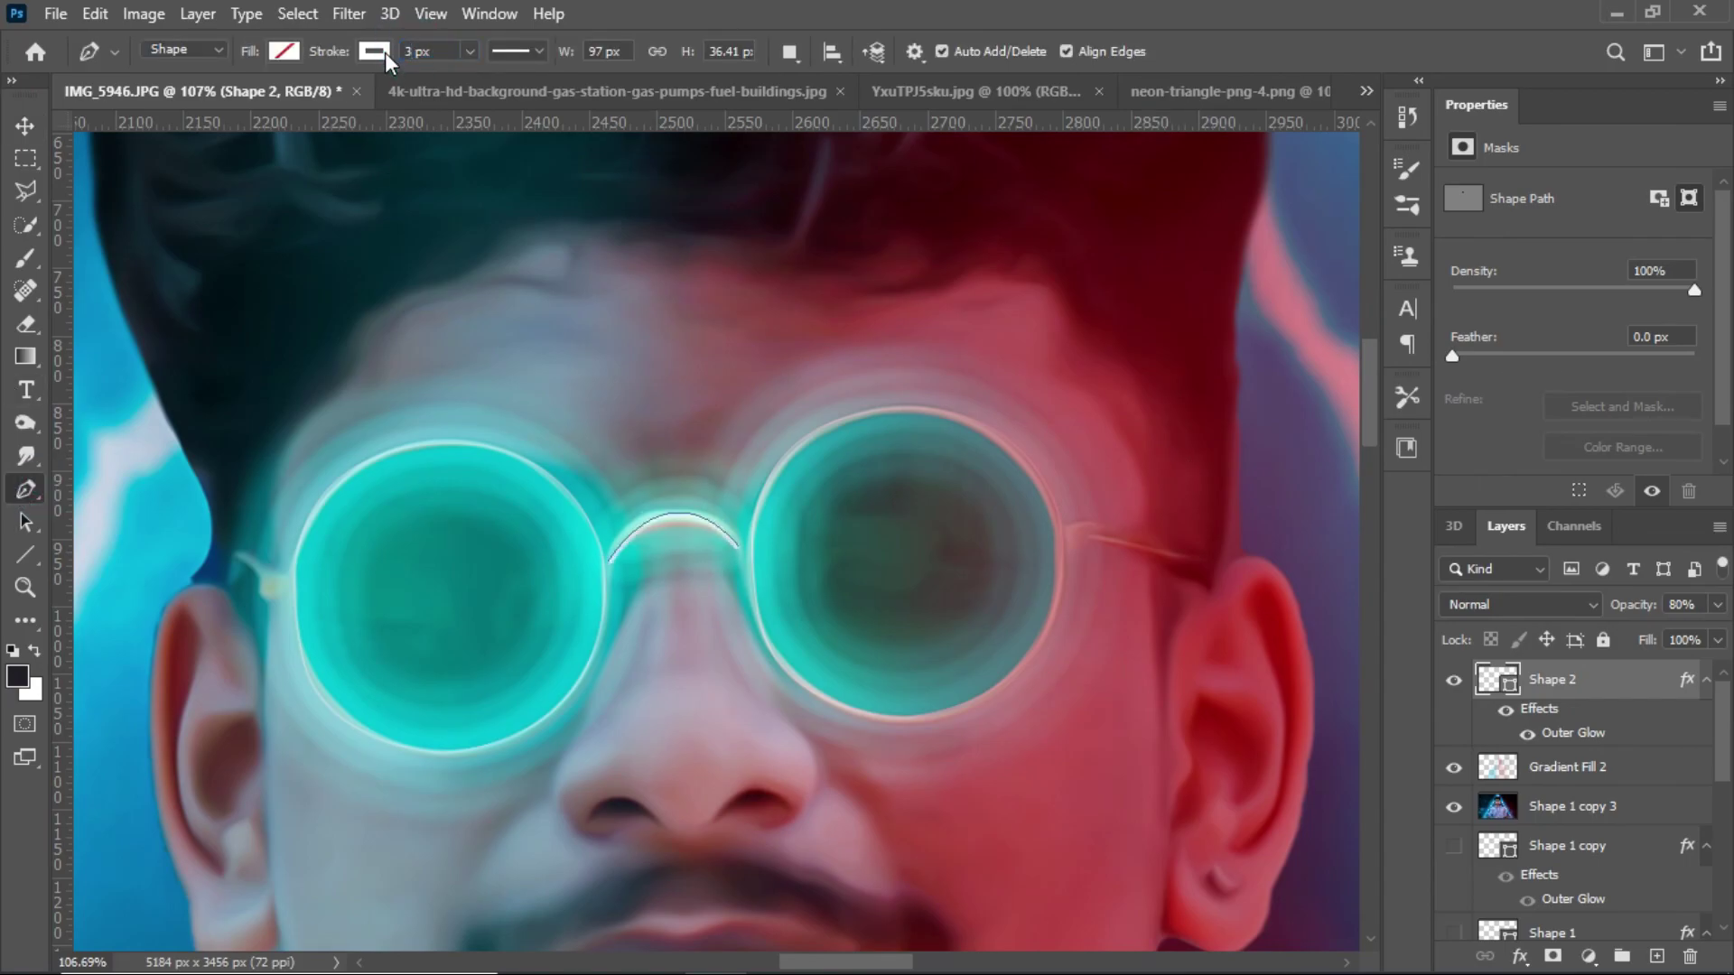
- Trace the right temple arm with a new Pen shape path toward the ear
scroll(677, 484, "down", 5)
scroll(1007, 578, "up", 8)
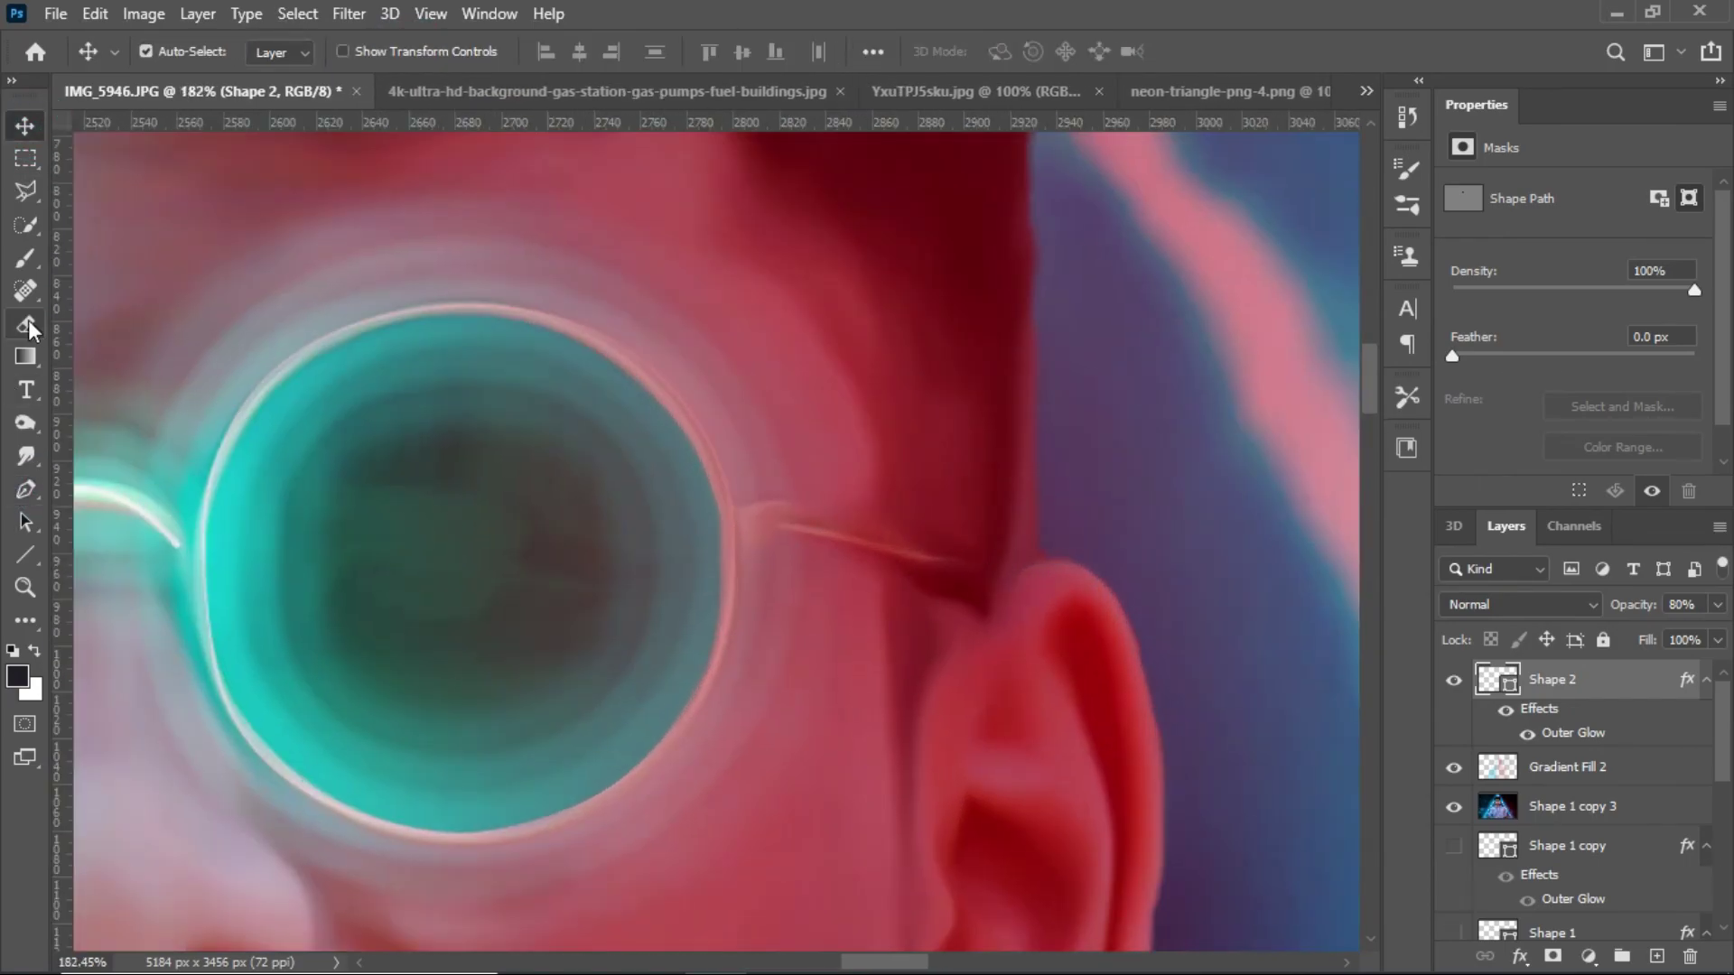
left_click(738, 529)
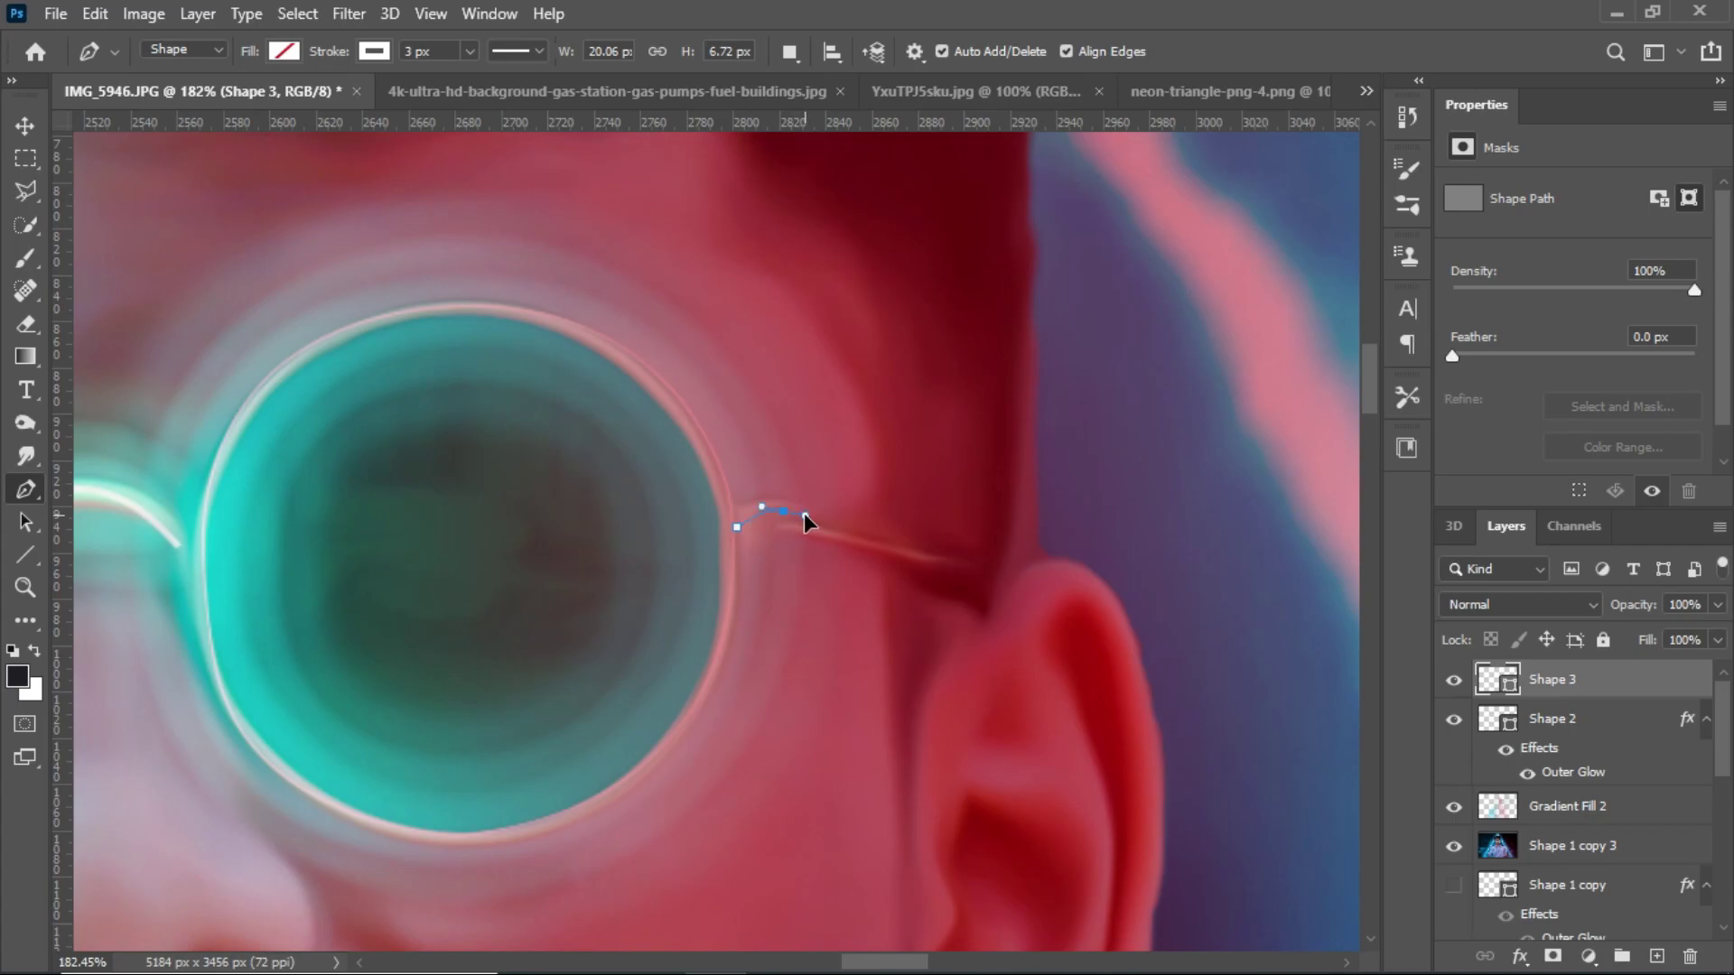
left_click(957, 565)
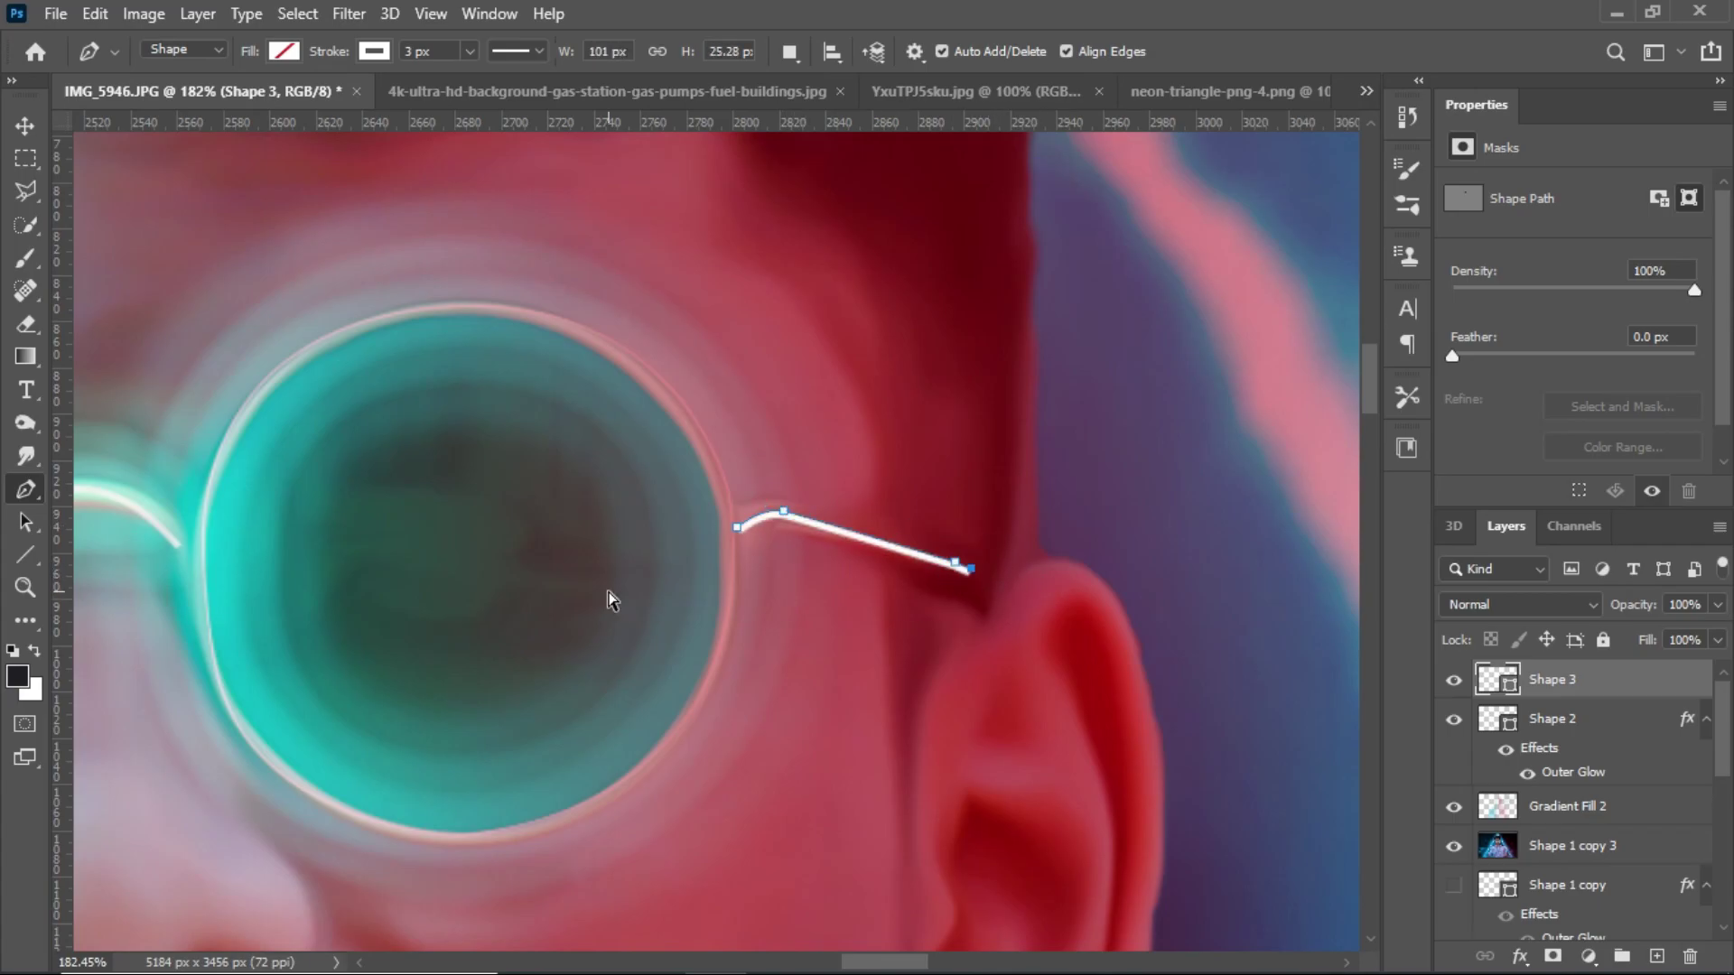
scroll(611, 601, "down", 5)
scroll(226, 610, "up", 8)
key("Escape")
- Start tracing the left temple arm with a multi-point Pen shape path
left_click(683, 597)
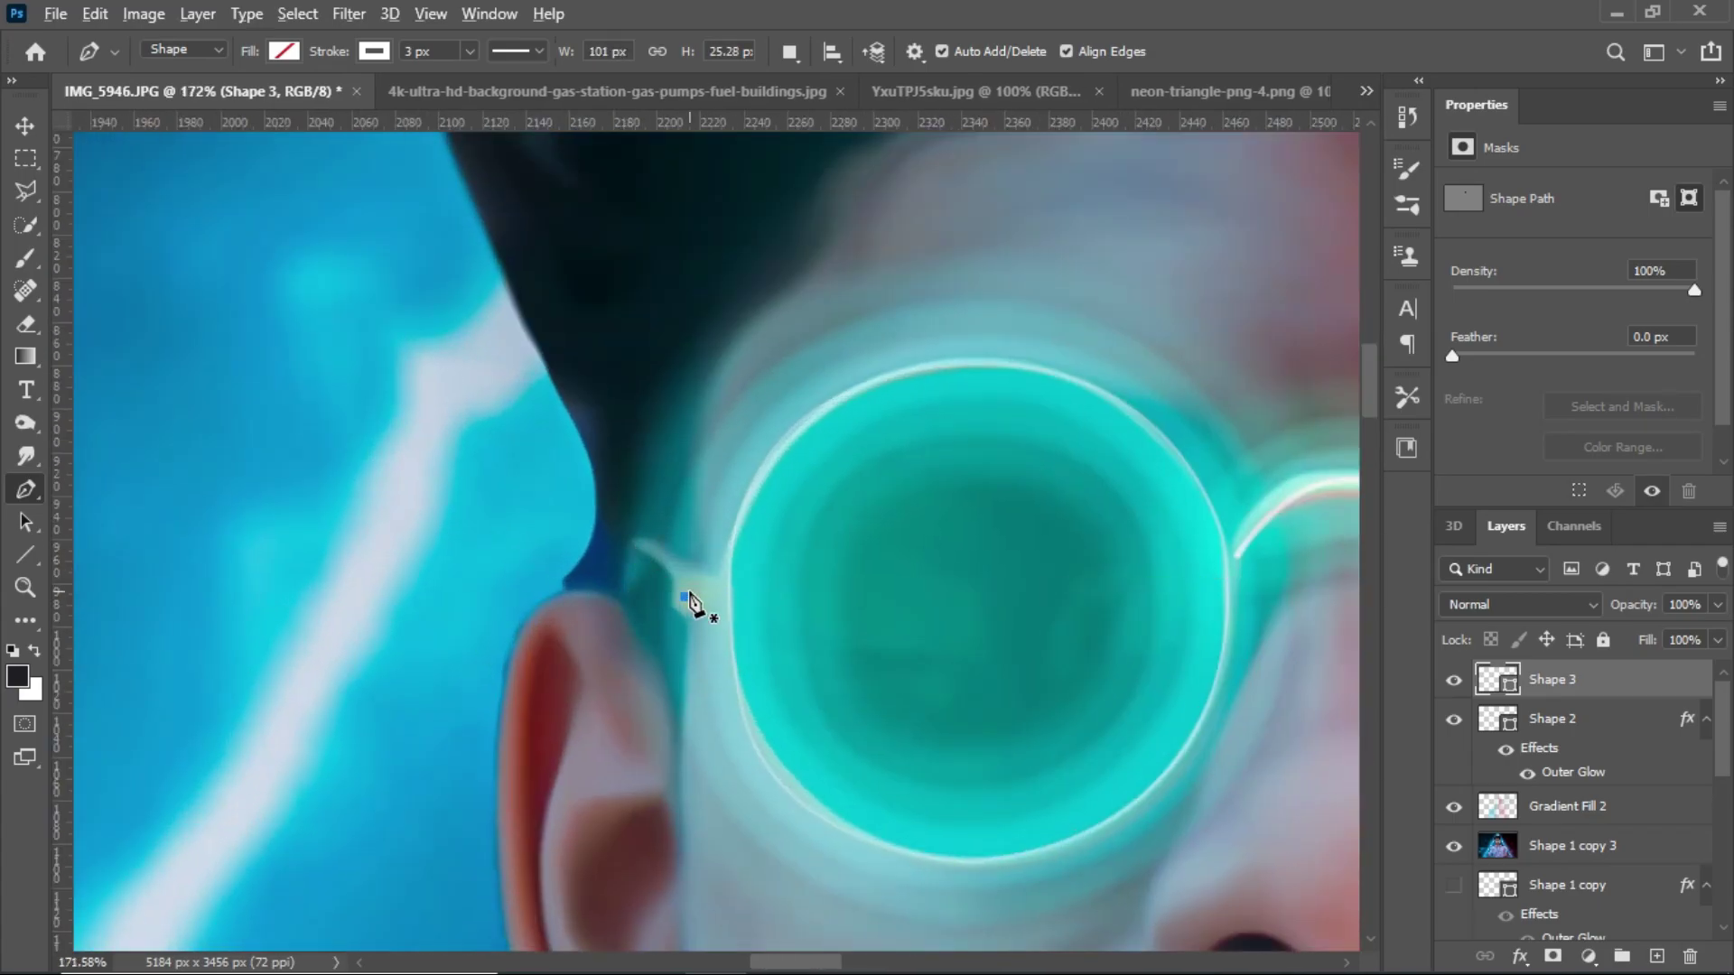
scroll(691, 603, "down", 5)
scroll(638, 600, "up", 7)
left_click(1023, 687)
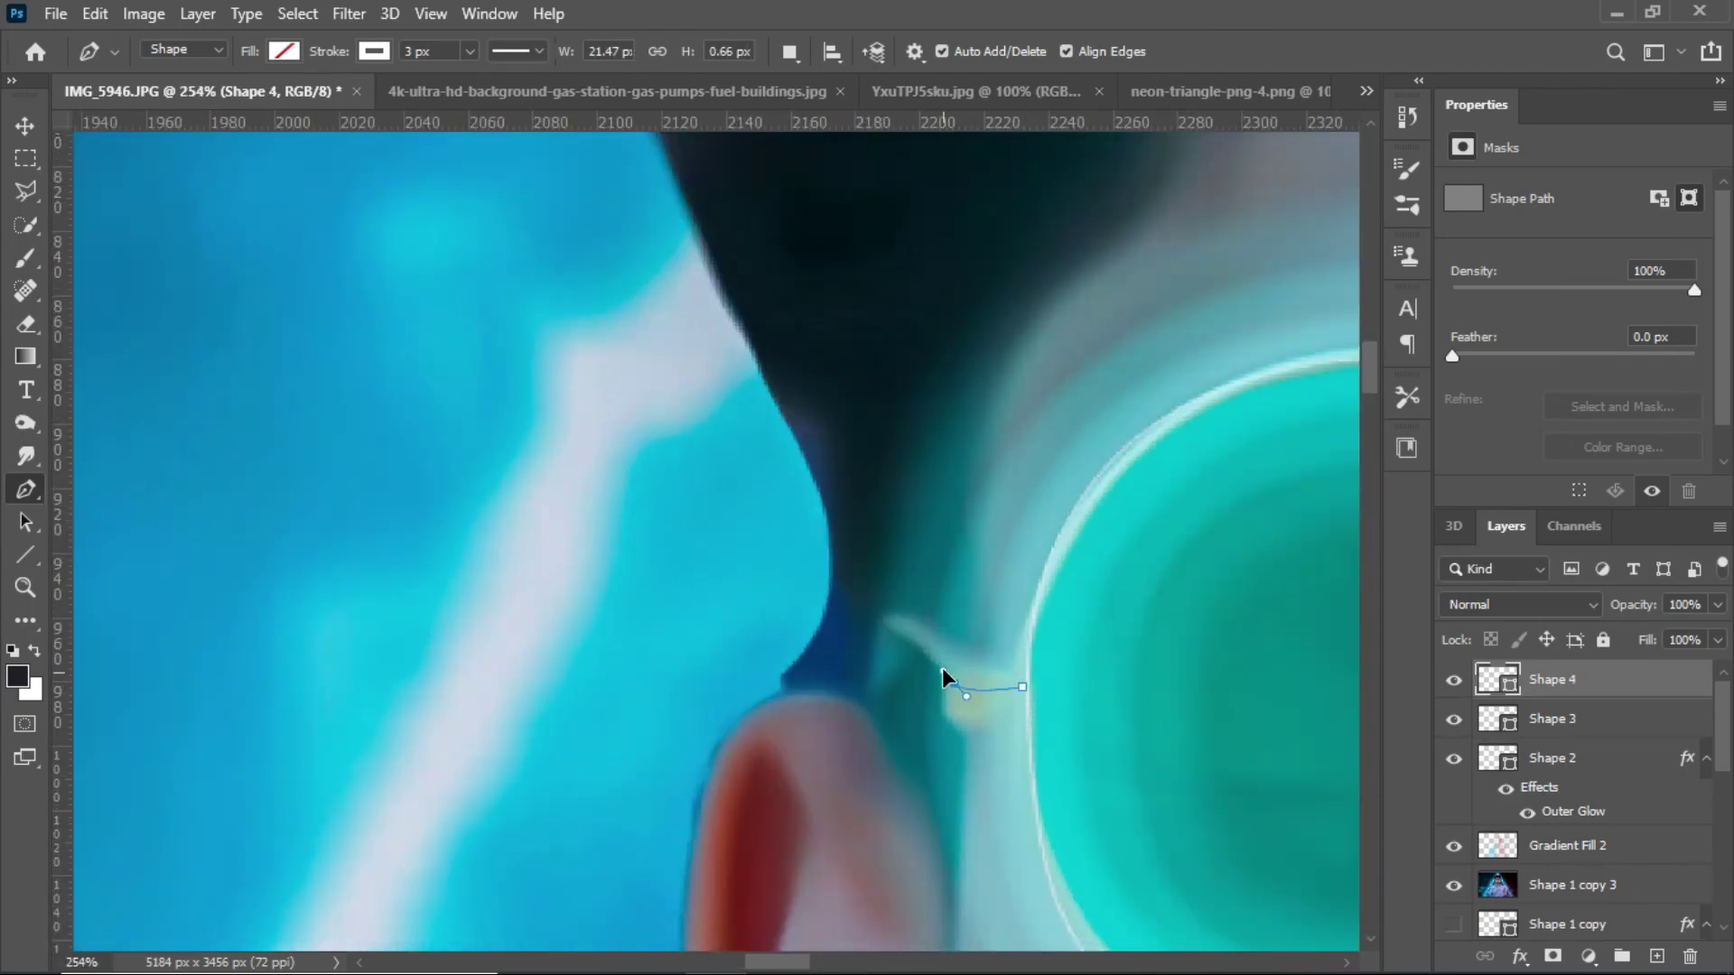
left_click(891, 618)
left_click(876, 673)
scroll(1287, 718, "down", 5)
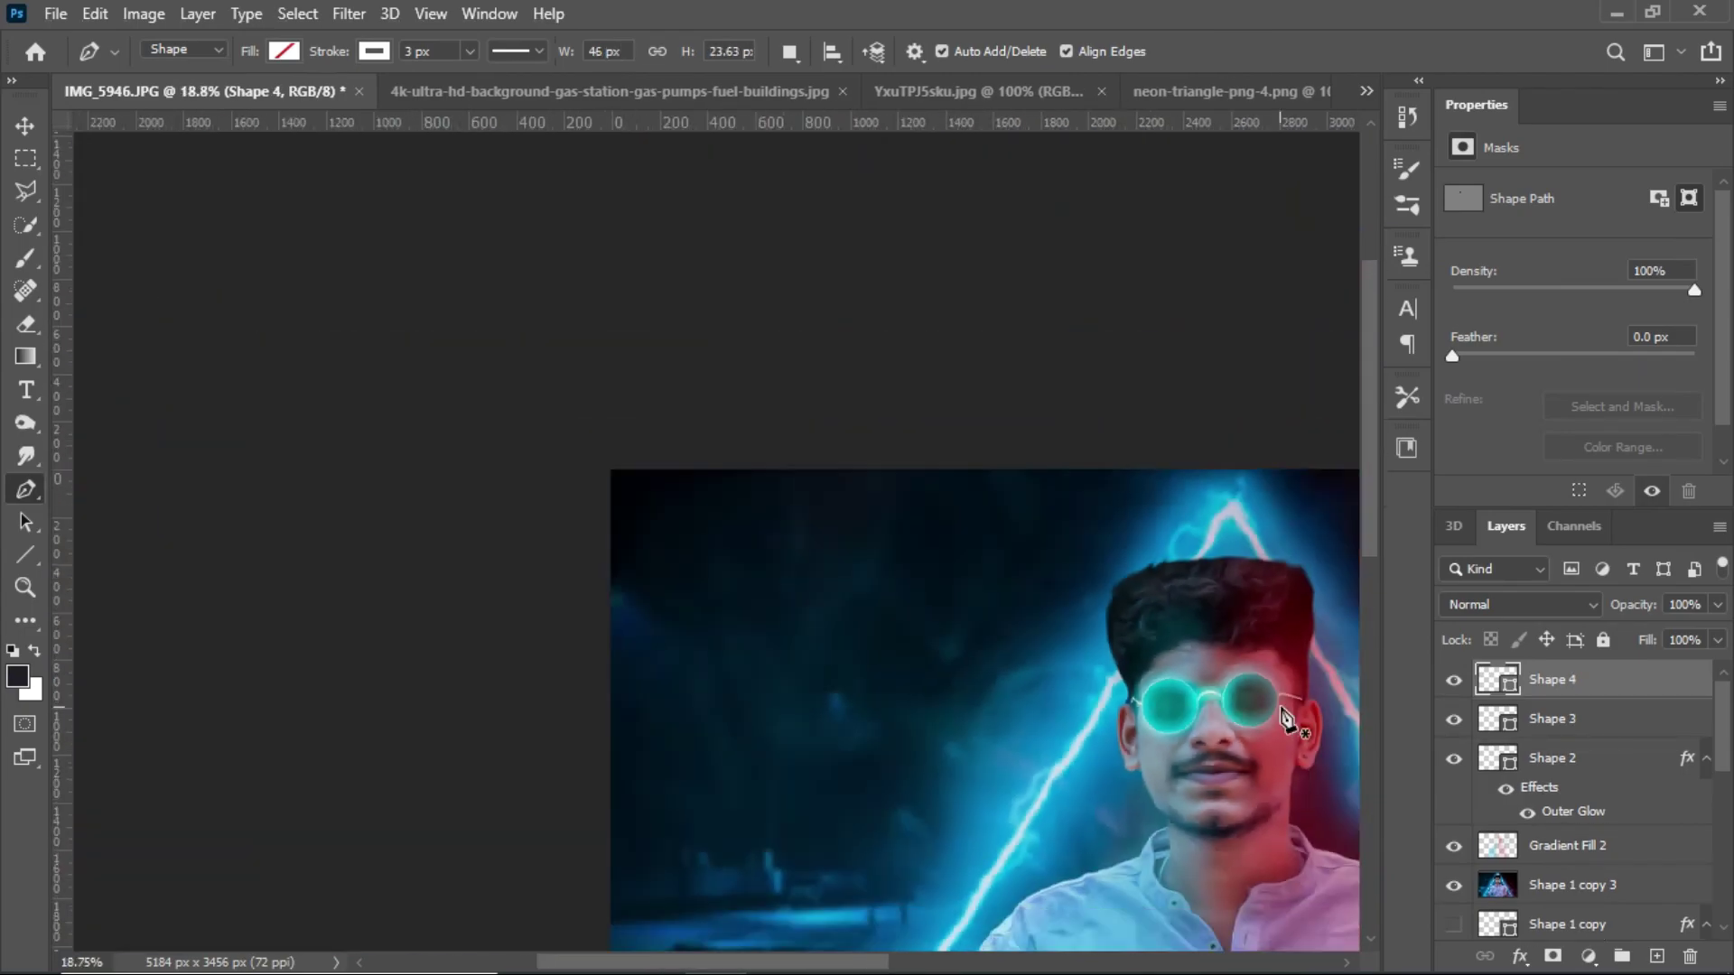